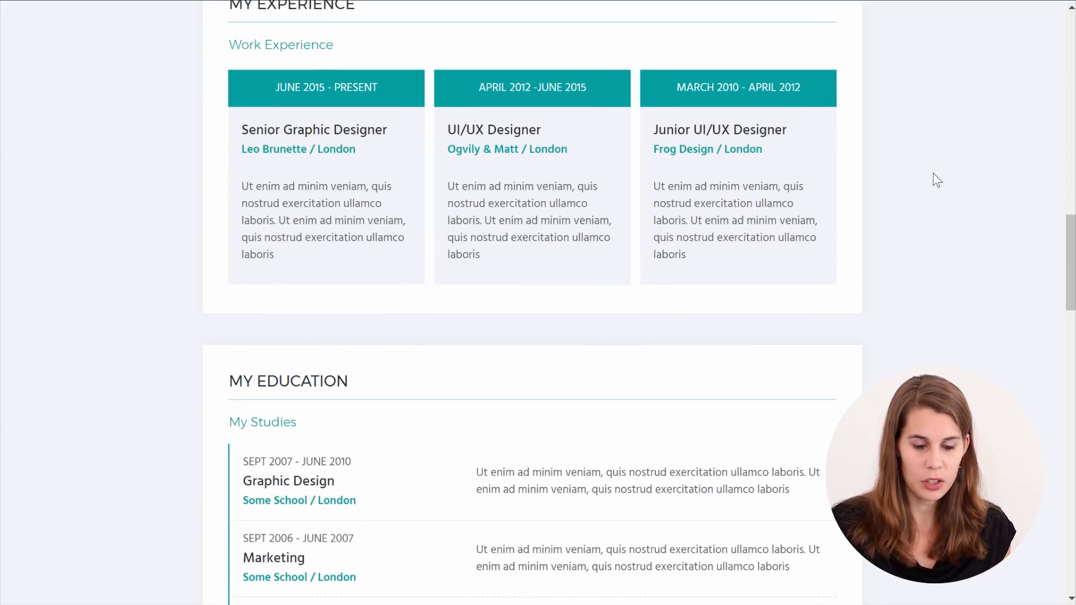
# Scroll through the example resume's experience, education and portfolio sections
pyautogui.scroll(-15, 933, 174)
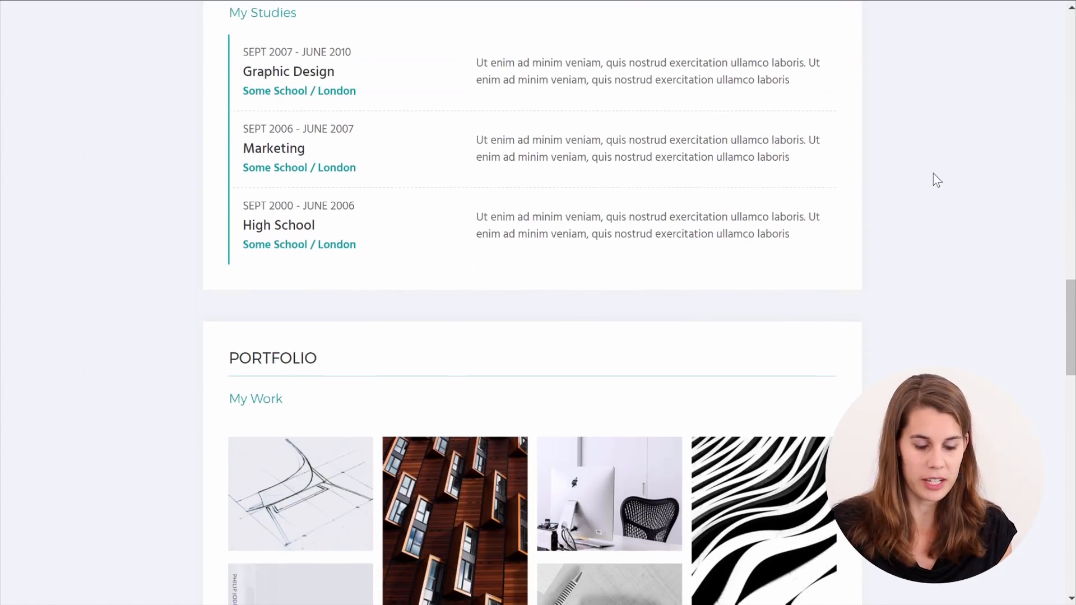
pyautogui.scroll(-12, 934, 174)
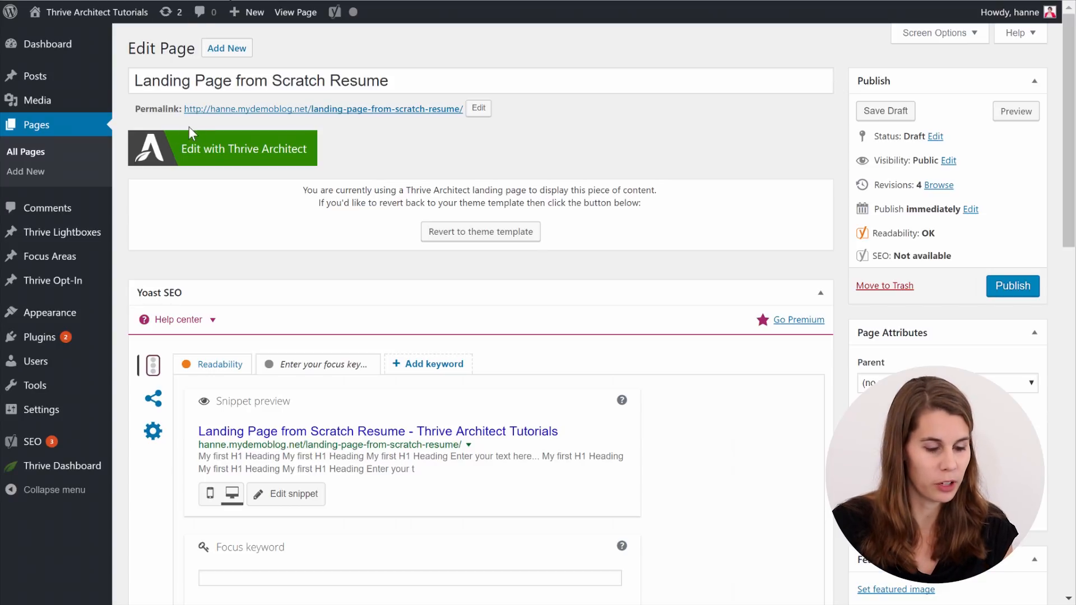
# Launch the Thrive Architect editor for the Landing Page from Scratch Resume page
pyautogui.click(216, 154)
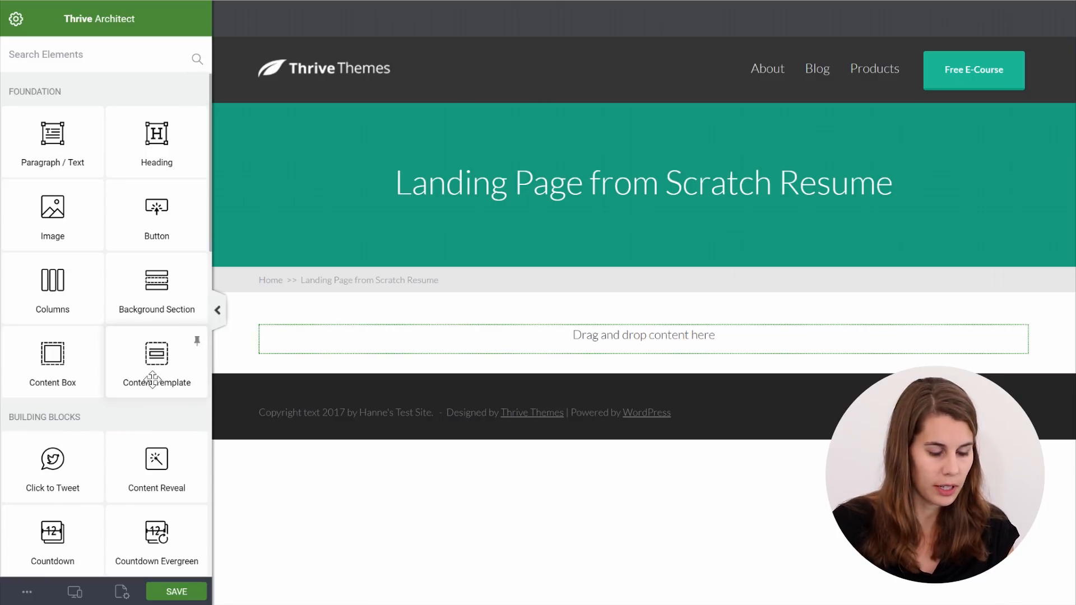
# Replace the landing page with the Blank Page v2 template from the Blank set
pyautogui.click(121, 593)
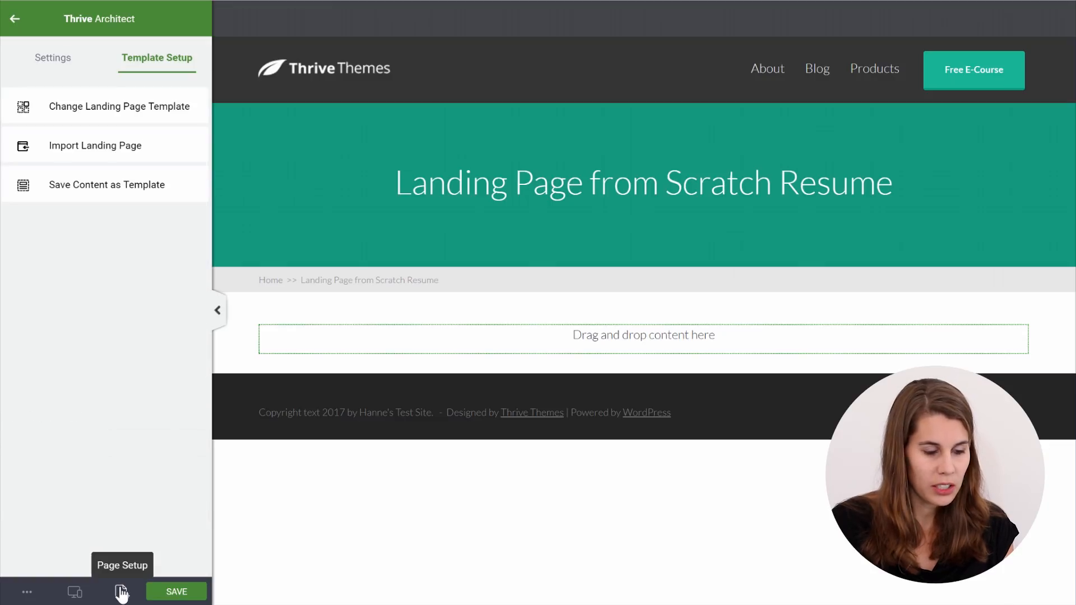
pyautogui.click(90, 112)
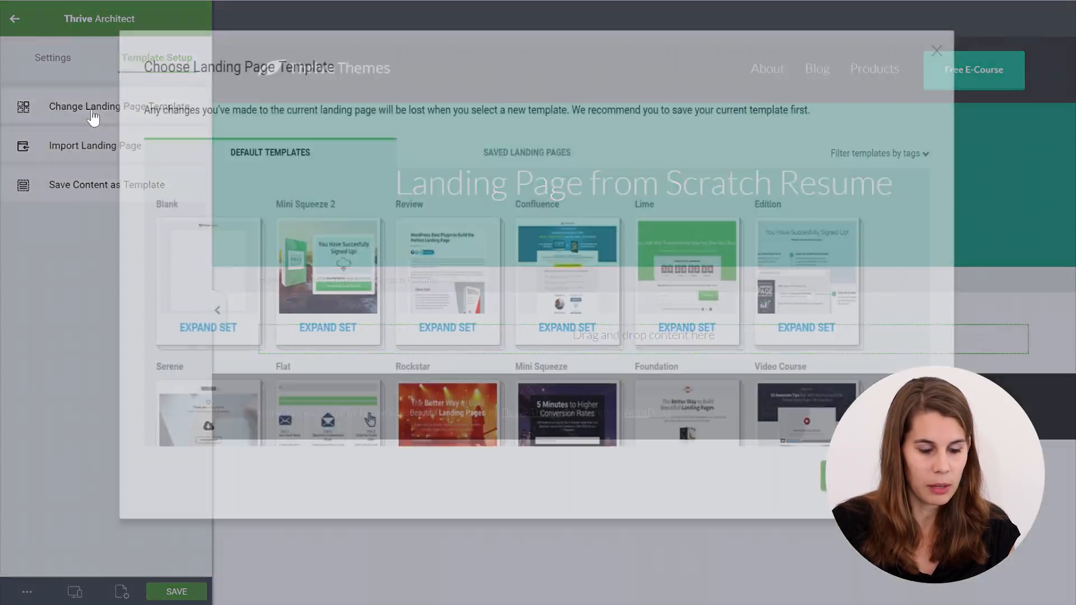
pyautogui.click(171, 265)
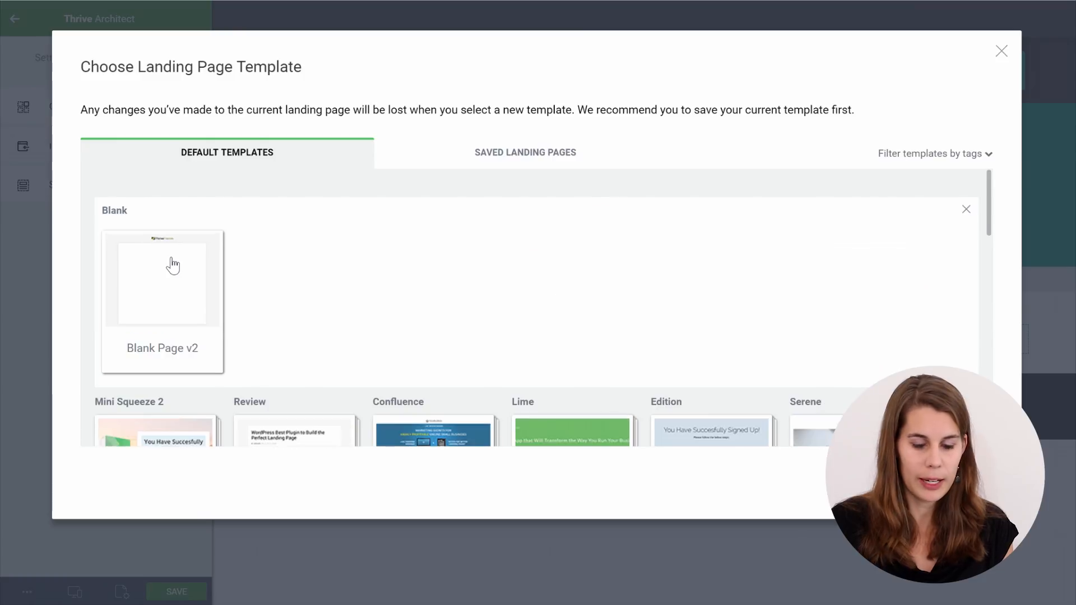
pyautogui.click(181, 250)
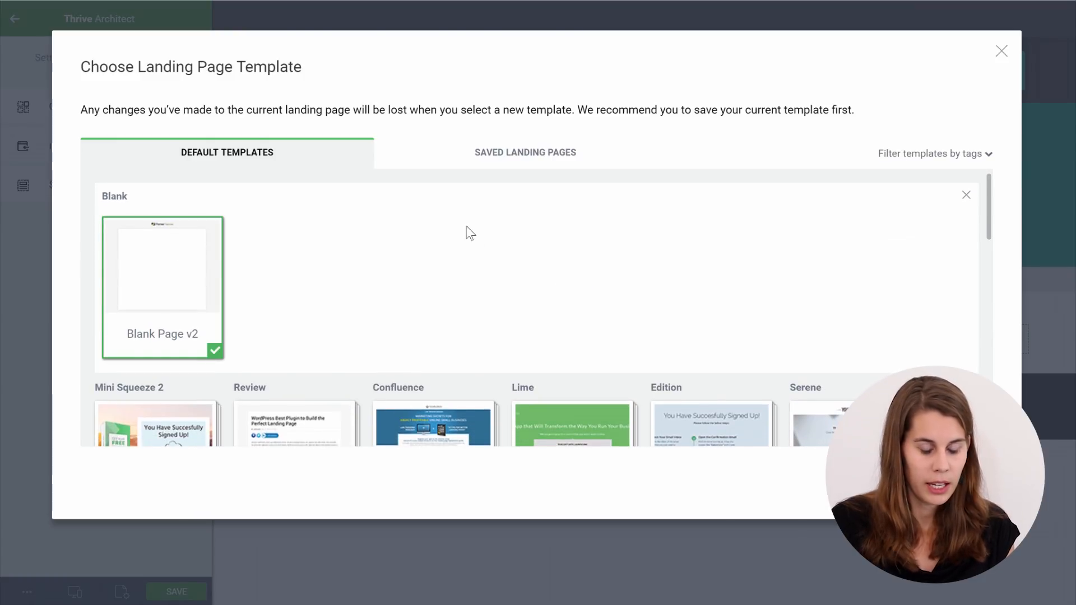
pyautogui.scroll(-2, 467, 232)
pyautogui.scroll(-5, 467, 233)
pyautogui.scroll(8, 467, 230)
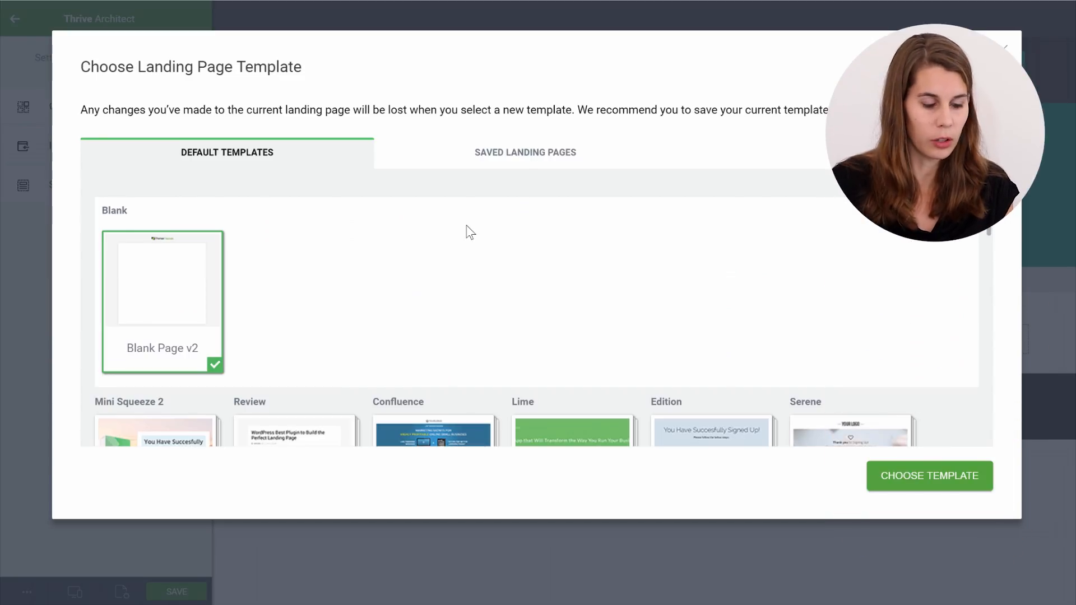
pyautogui.click(953, 481)
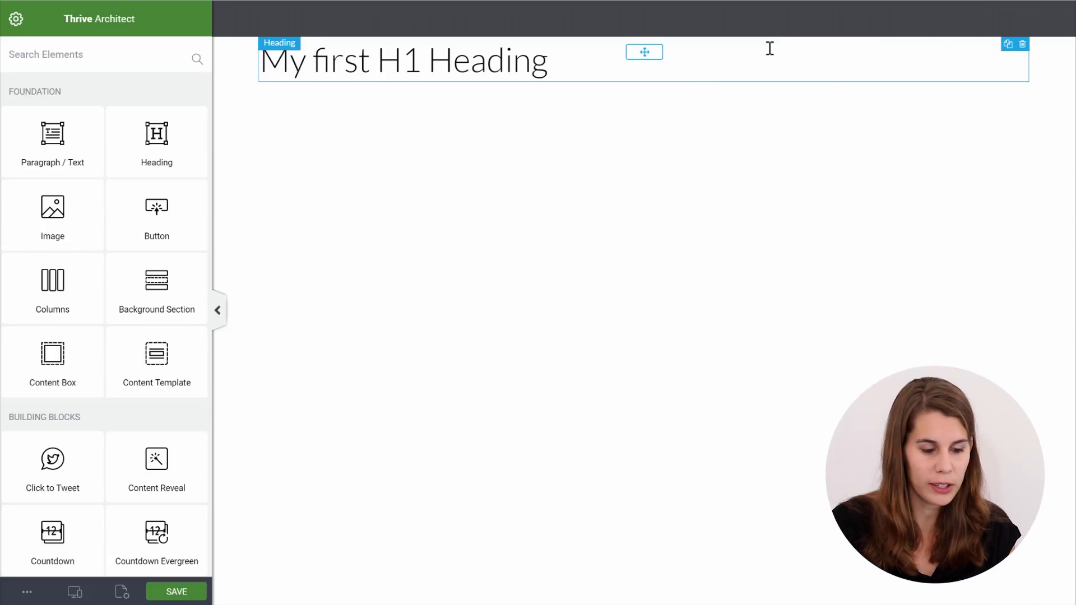
# Duplicate the heading and turn the second copy into a Heading 2 reading 'My first H2 Heading'
pyautogui.click(1008, 45)
pyautogui.click(1008, 45)
pyautogui.click(1008, 45)
pyautogui.click(627, 101)
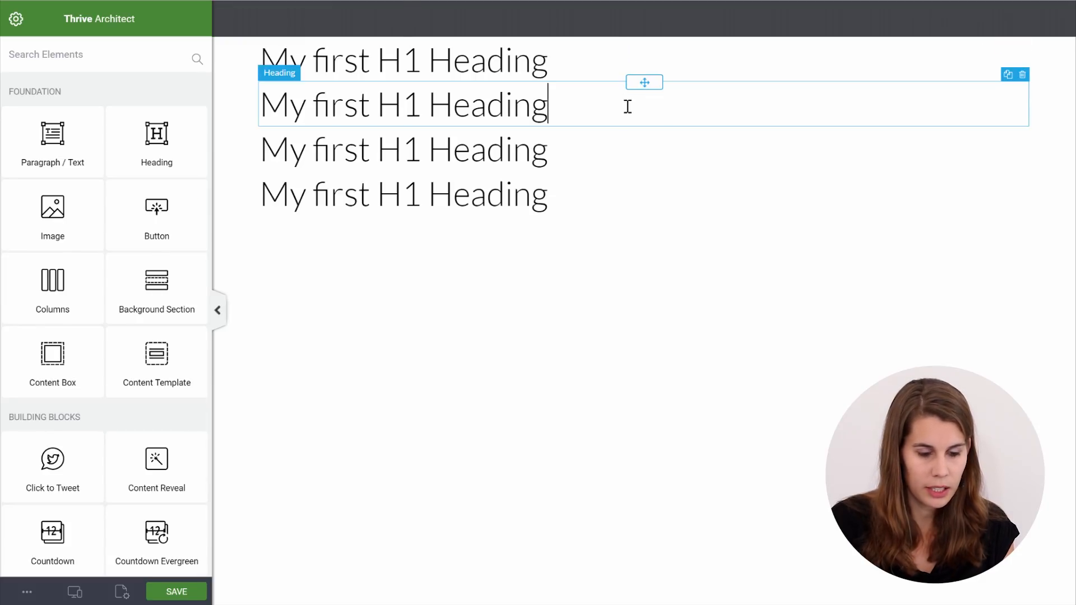
pyautogui.click(617, 149)
pyautogui.click(661, 242)
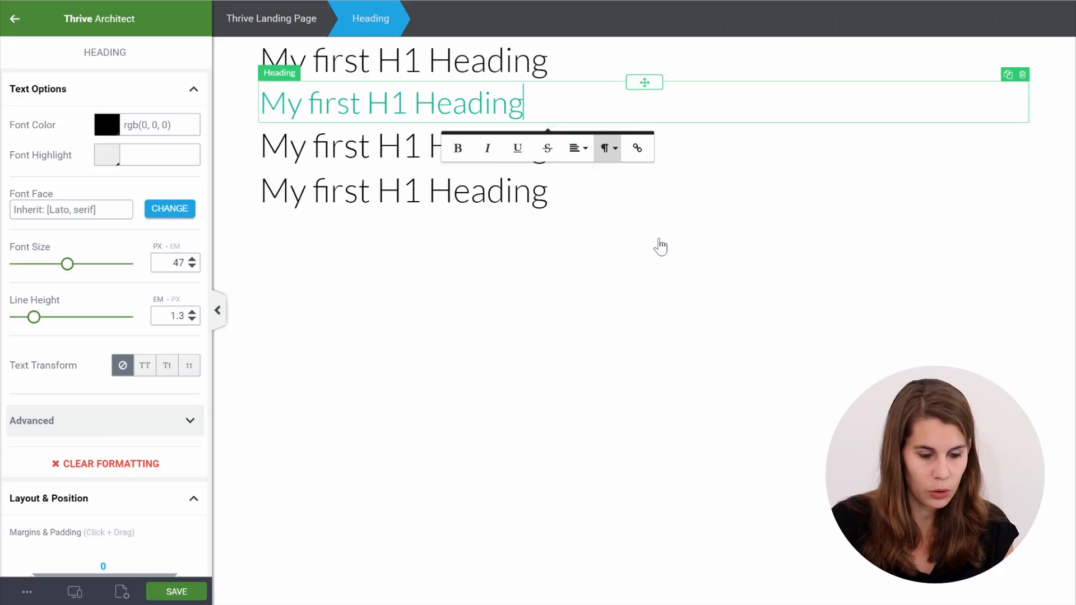
pyautogui.click(409, 112)
pyautogui.press('BackSpace')
pyautogui.write('2')
# Make the third heading an H3, delete the extra heading, and add a text paragraph below
pyautogui.click(548, 147)
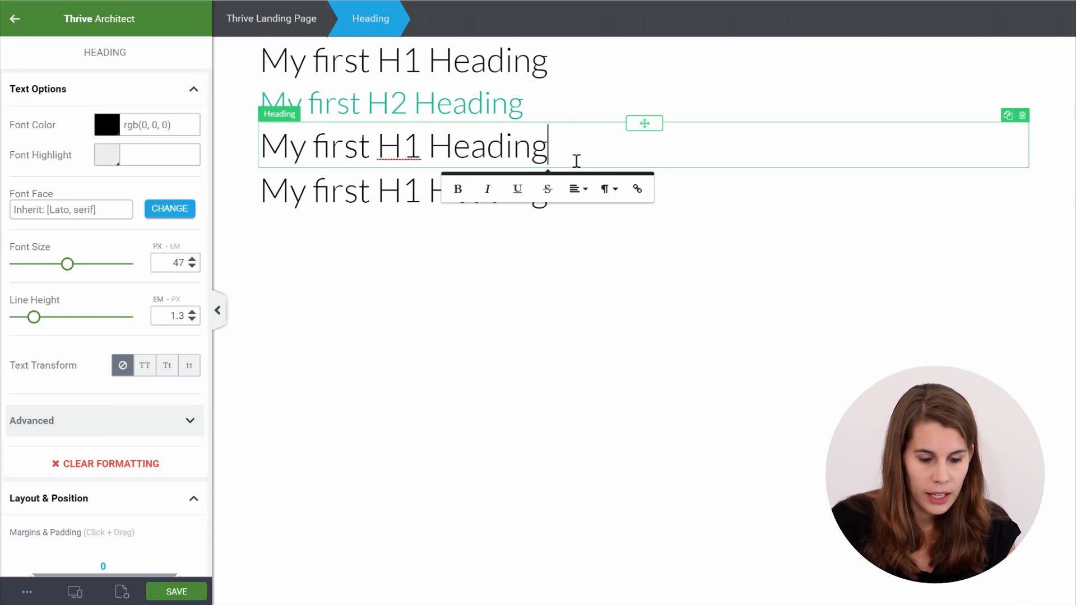
pyautogui.click(608, 189)
pyautogui.click(640, 332)
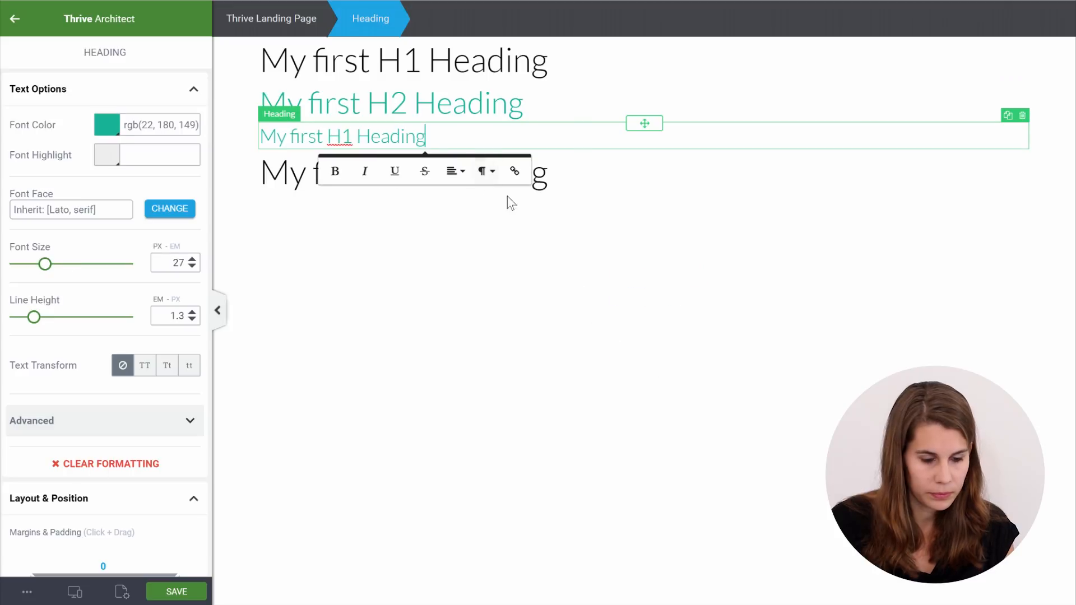
pyautogui.click(355, 137)
pyautogui.press('BackSpace')
pyautogui.write('3')
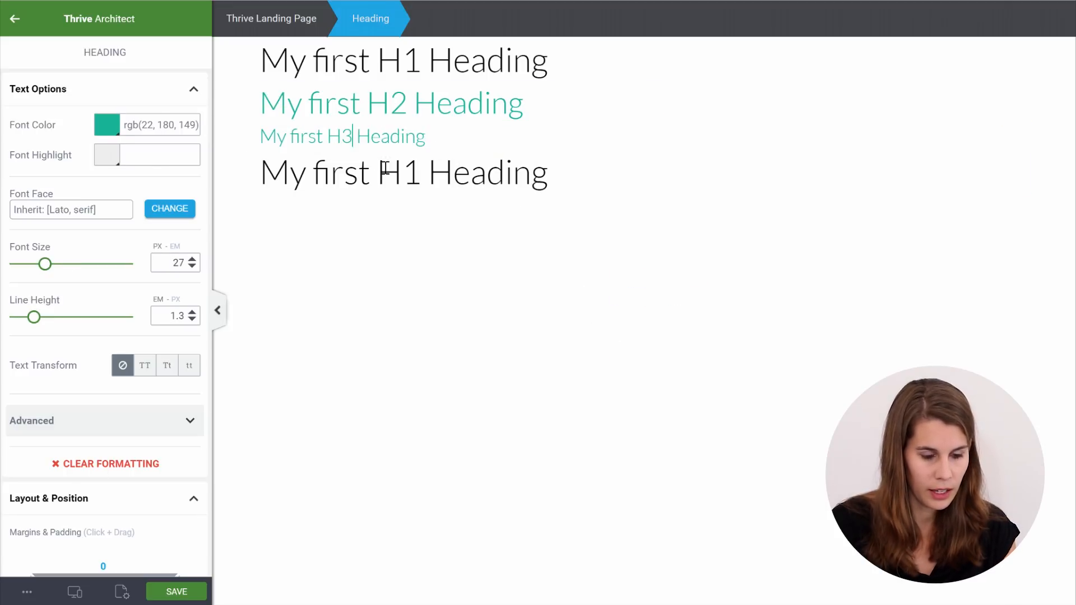
pyautogui.click(464, 227)
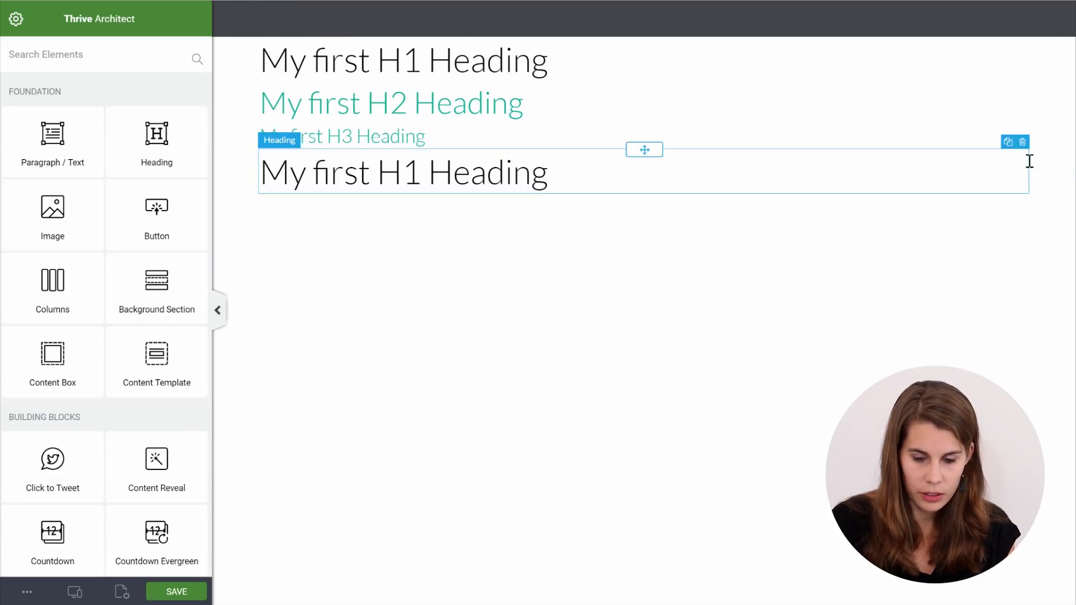
pyautogui.click(1023, 143)
pyautogui.moveTo(53, 148); pyautogui.dragTo(383, 165)
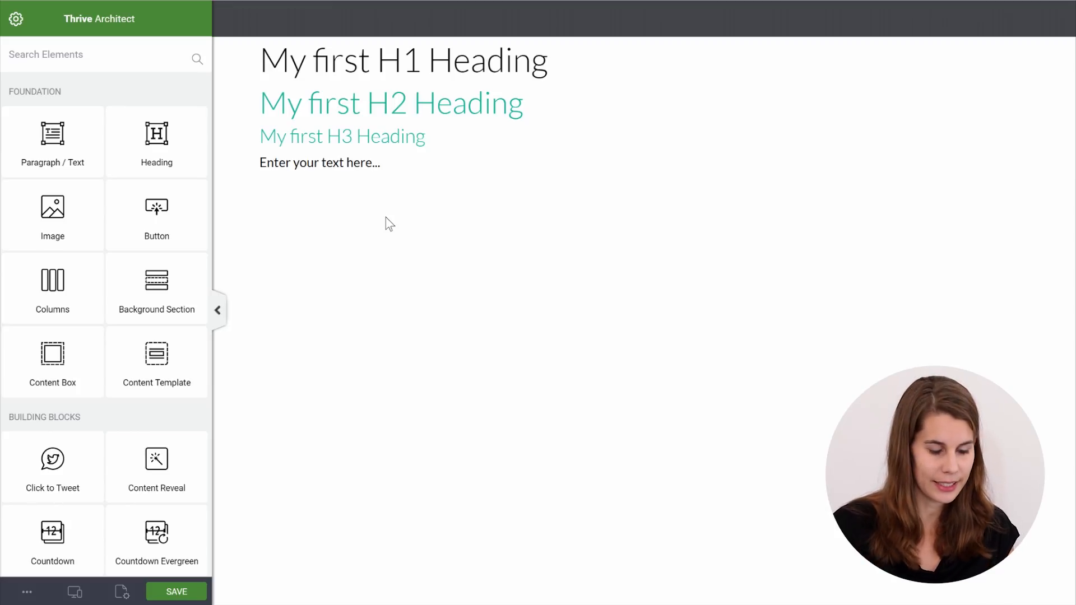
pyautogui.click(122, 593)
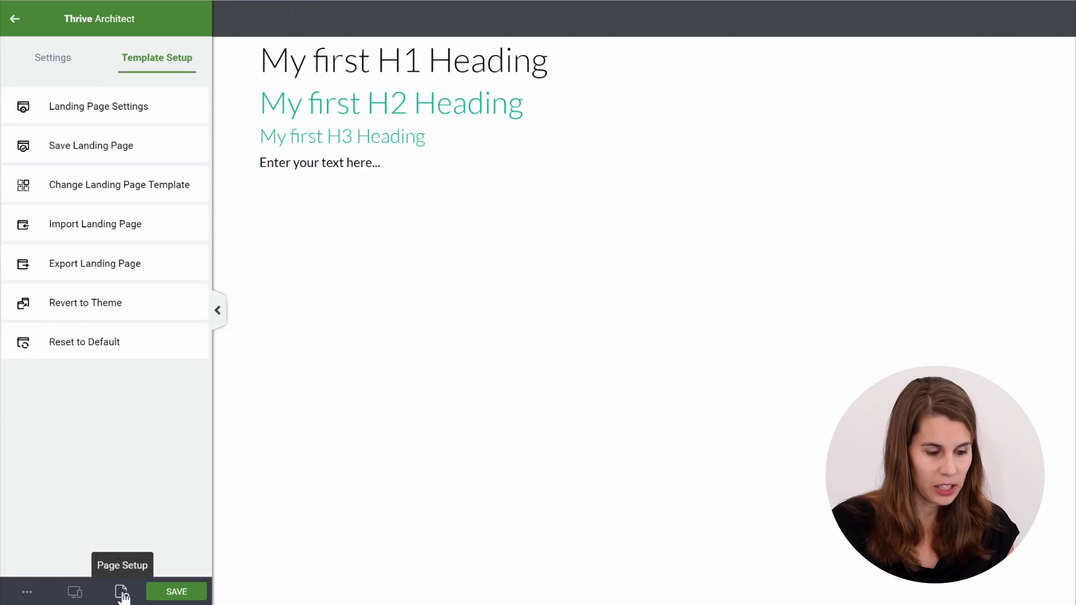
# Open Landing Page Settings, scroll the example resume back to its header, and return to the editor
pyautogui.click(129, 109)
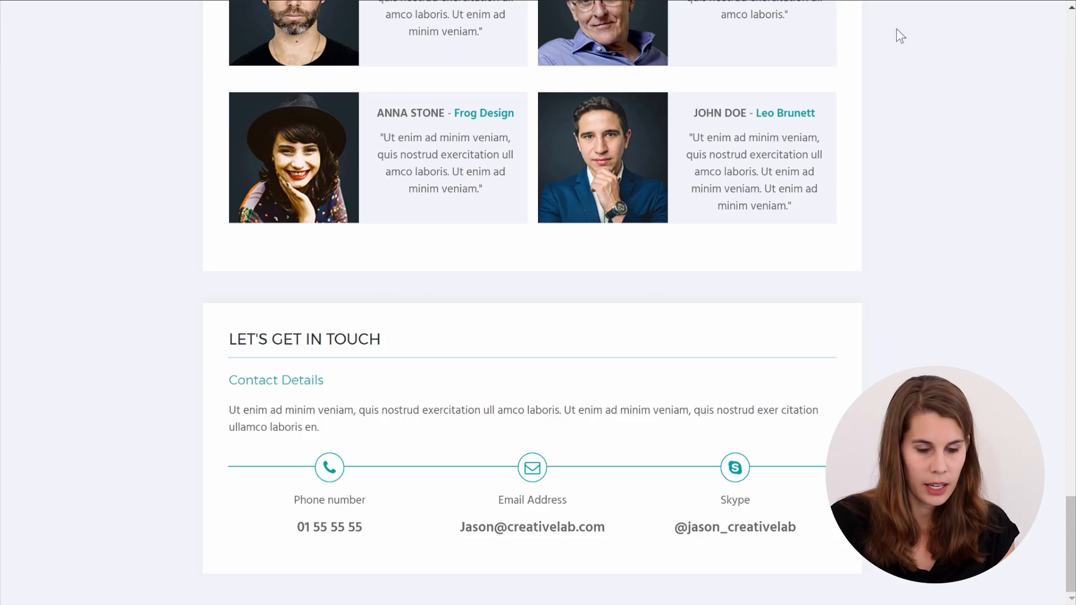
pyautogui.moveTo(1072, 548); pyautogui.dragTo(1074, 119)
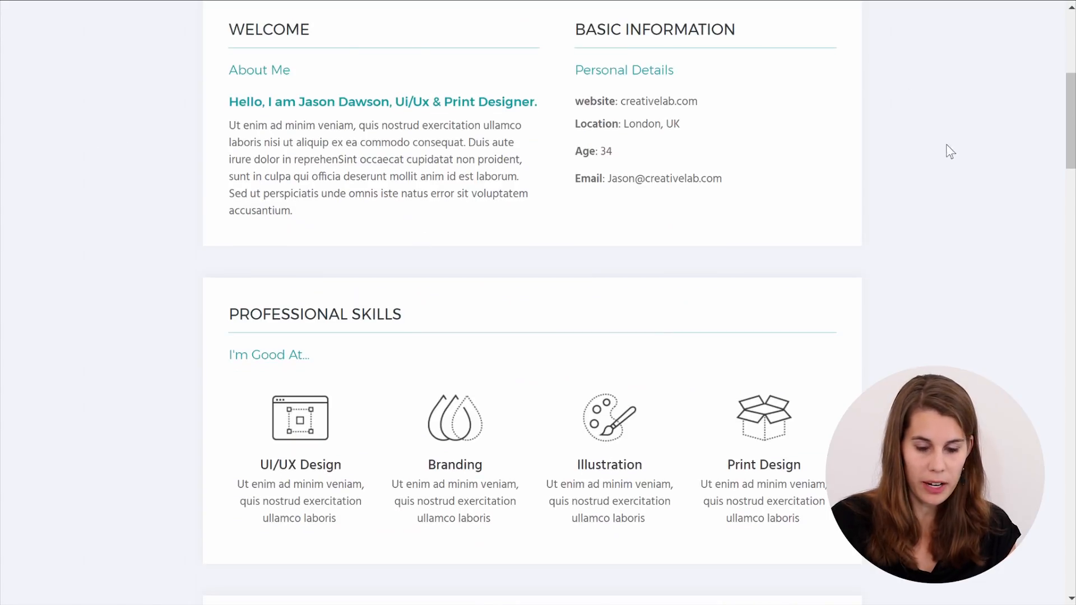
pyautogui.scroll(3, 910, 274)
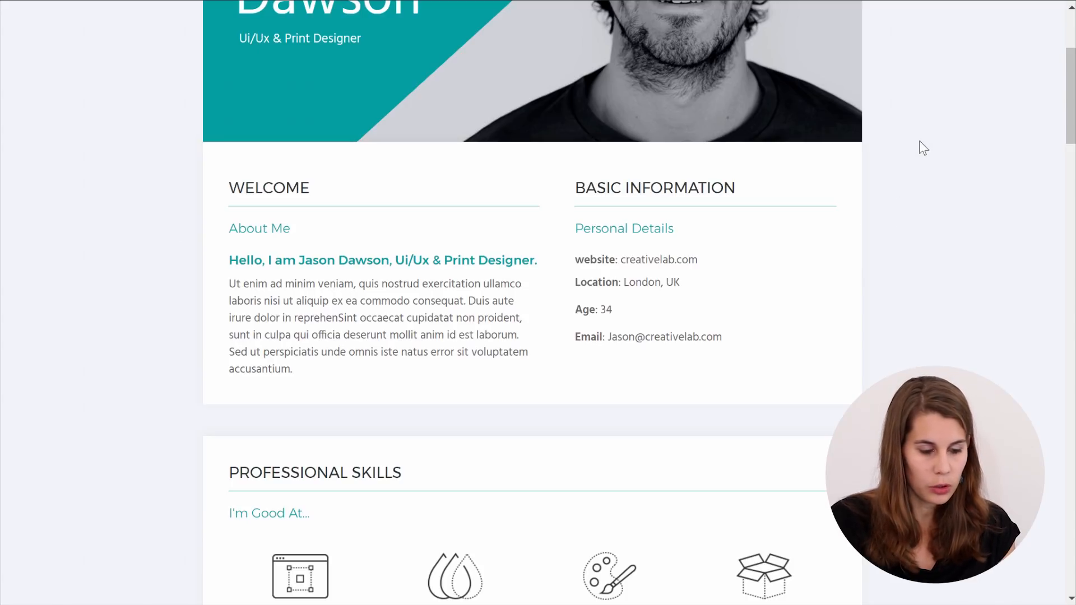
pyautogui.hotkey('alt', 'Tab')
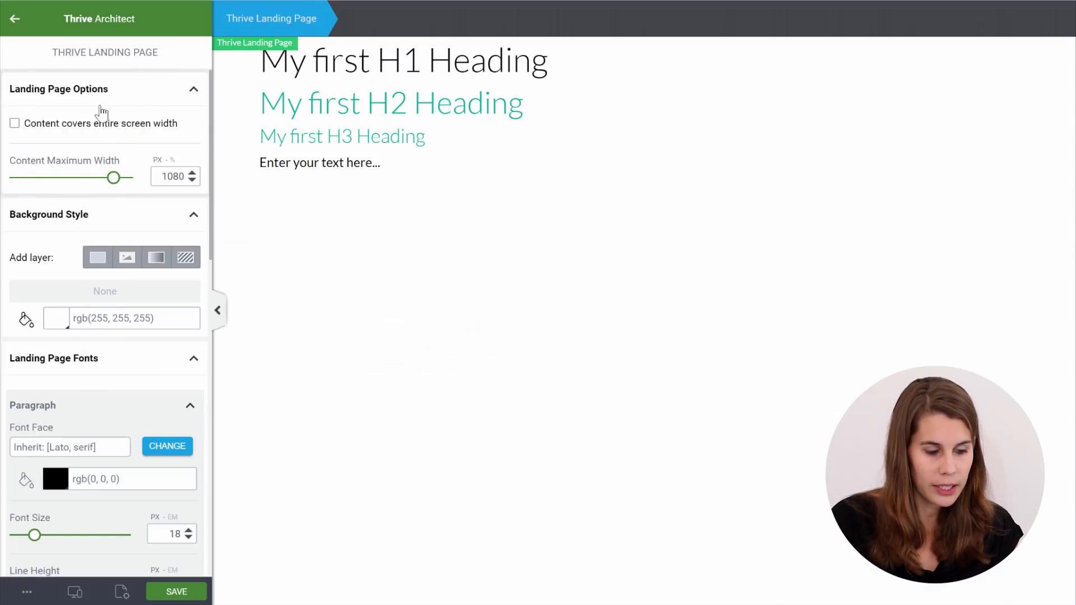
# Set content maximum width to 960 px and tint the page background light blue-grey
pyautogui.doubleClick(162, 175)
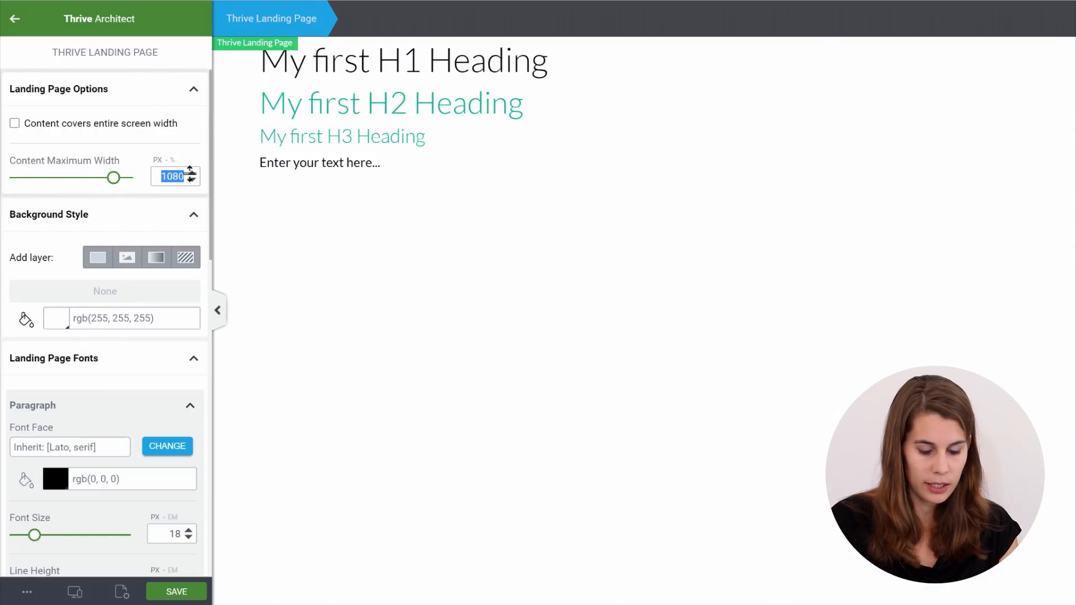
pyautogui.write('9')
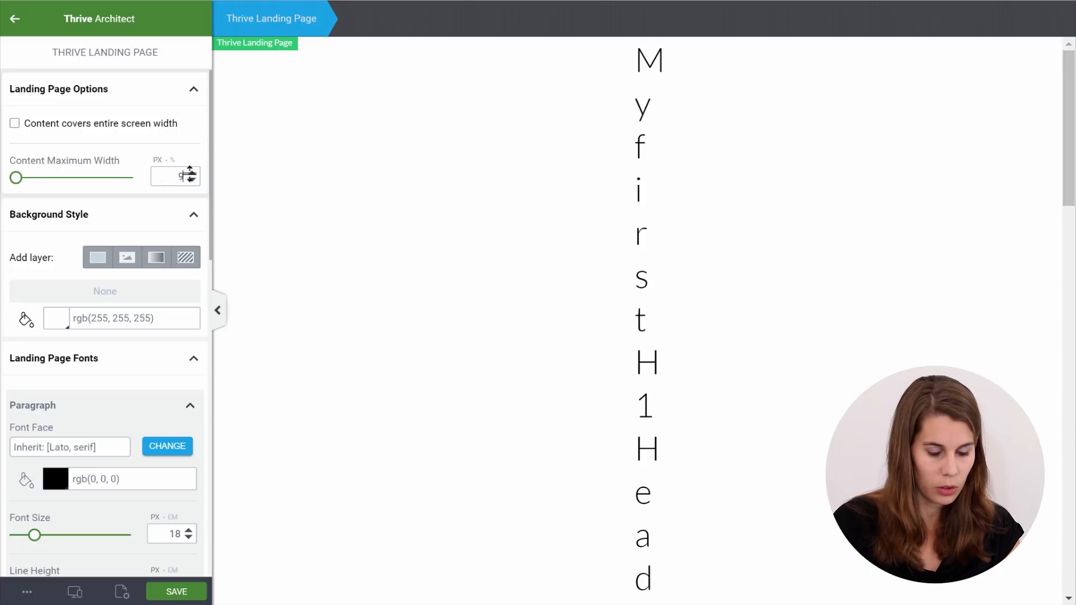
pyautogui.write('60')
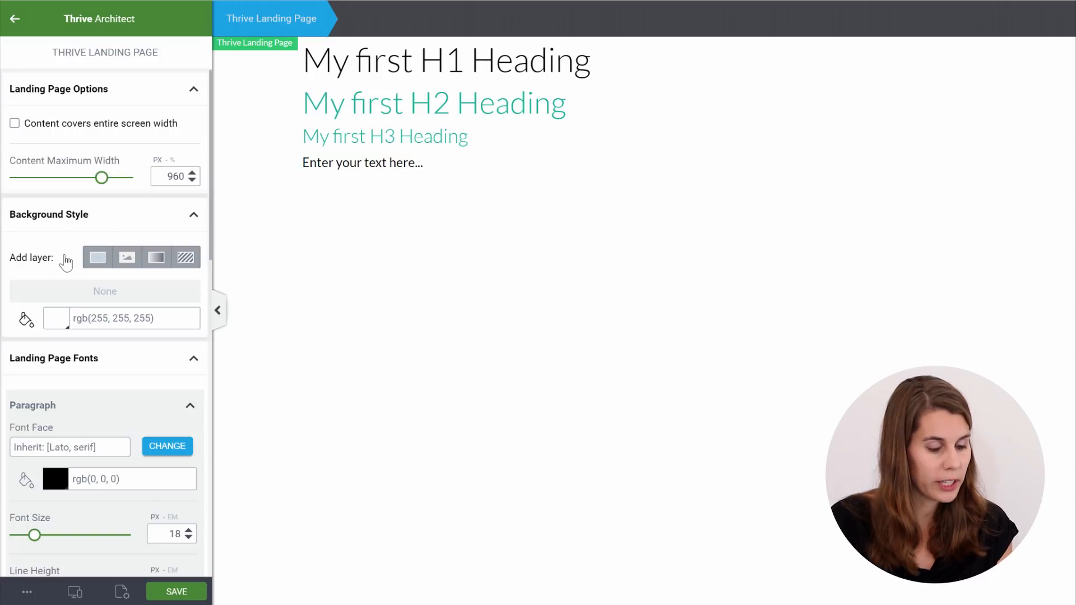
pyautogui.click(56, 319)
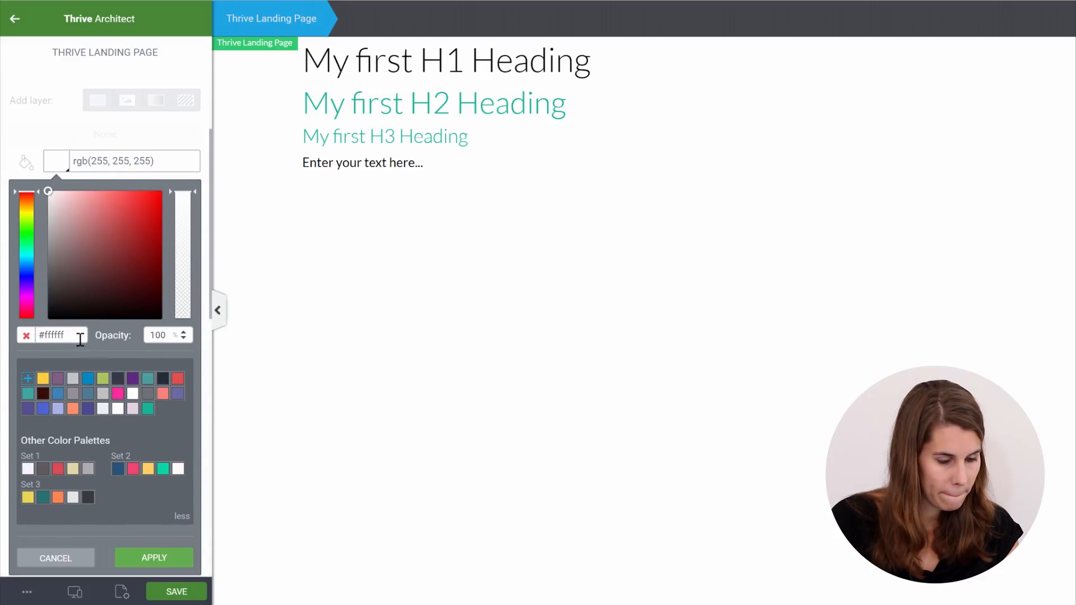
pyautogui.moveTo(80, 340); pyautogui.dragTo(8, 335)
pyautogui.write('F2F5F9')
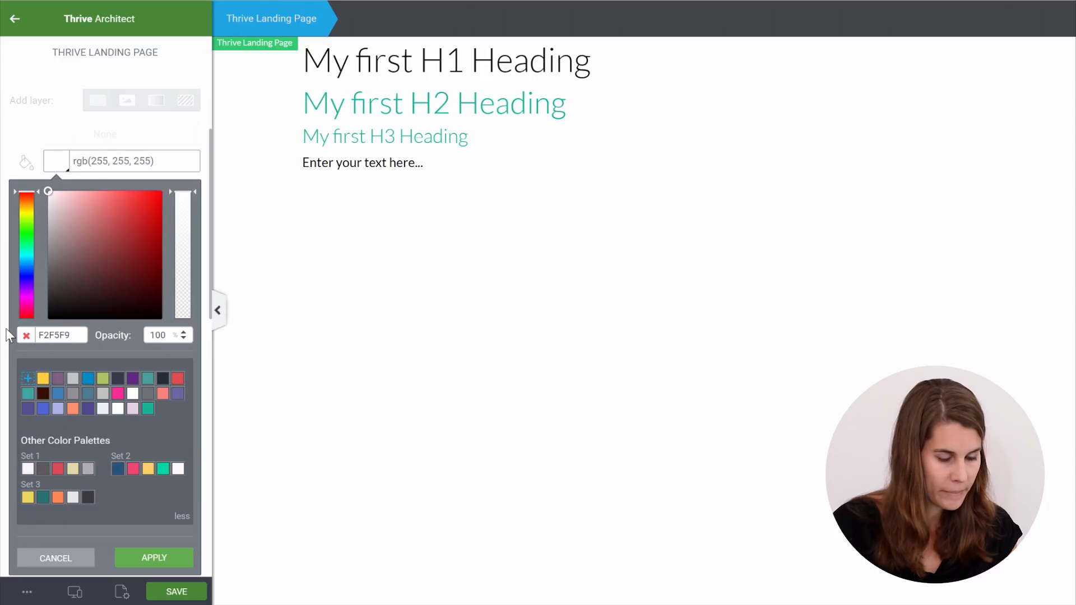
pyautogui.click(150, 510)
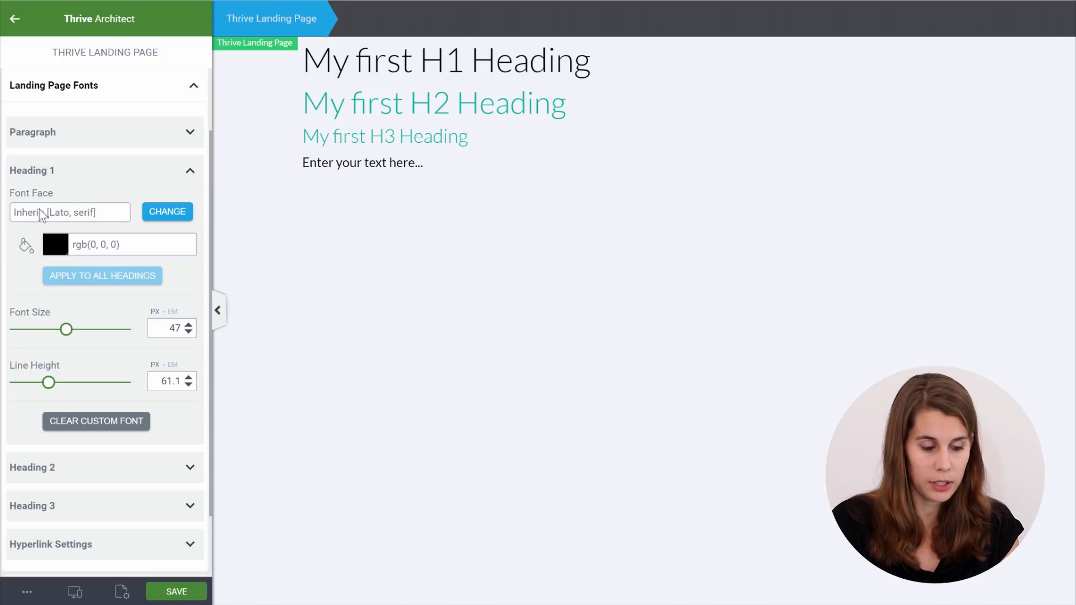
# Set the Heading 1 font to Google Font Montserrat with a 600 bold weight
pyautogui.click(165, 213)
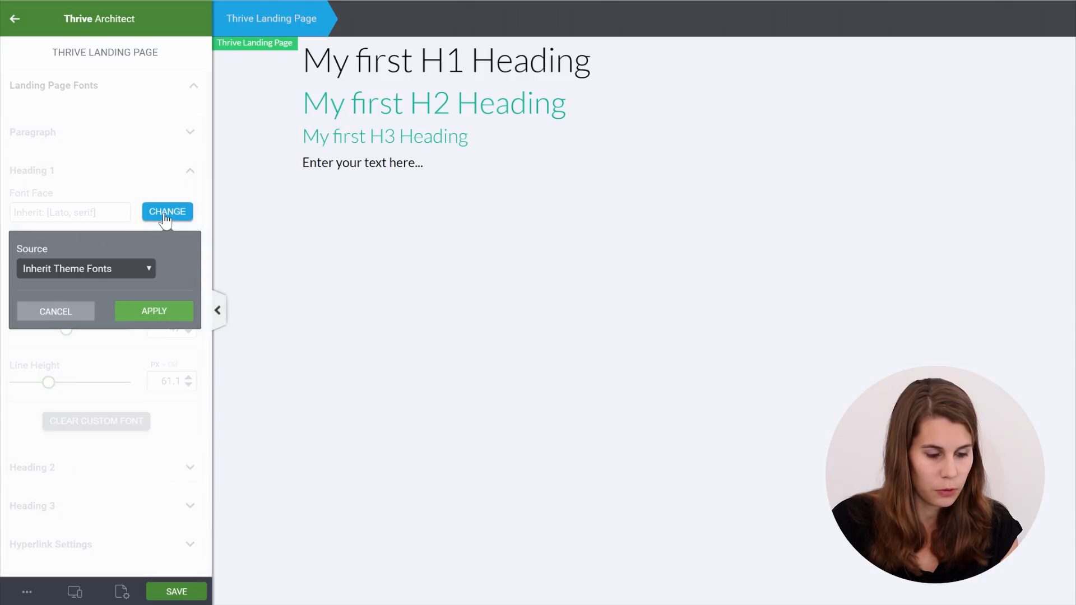
pyautogui.click(132, 267)
pyautogui.click(104, 298)
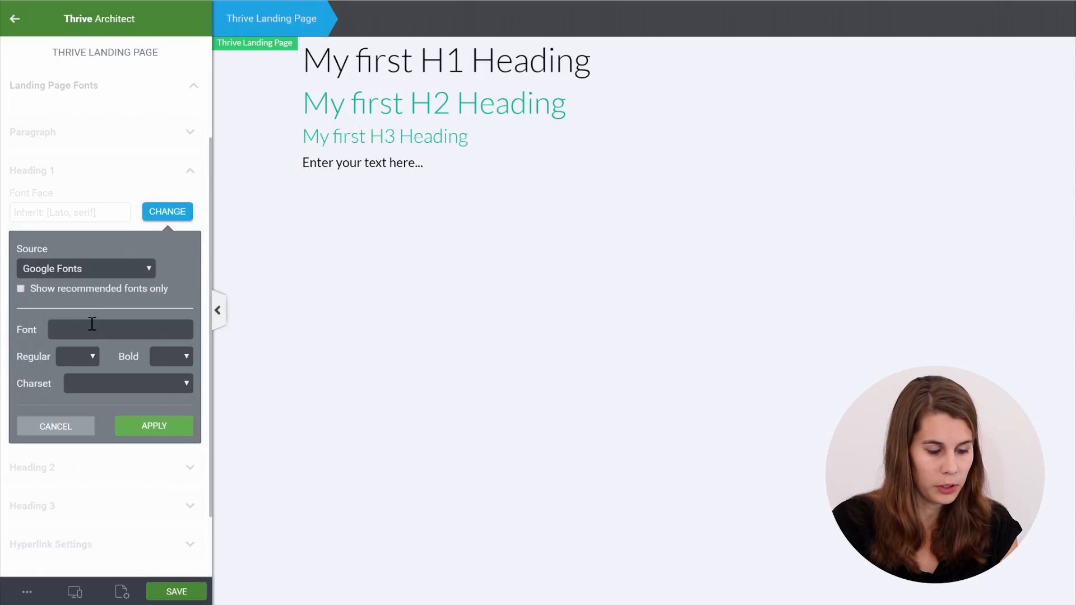
pyautogui.click(92, 325)
pyautogui.write('Mont')
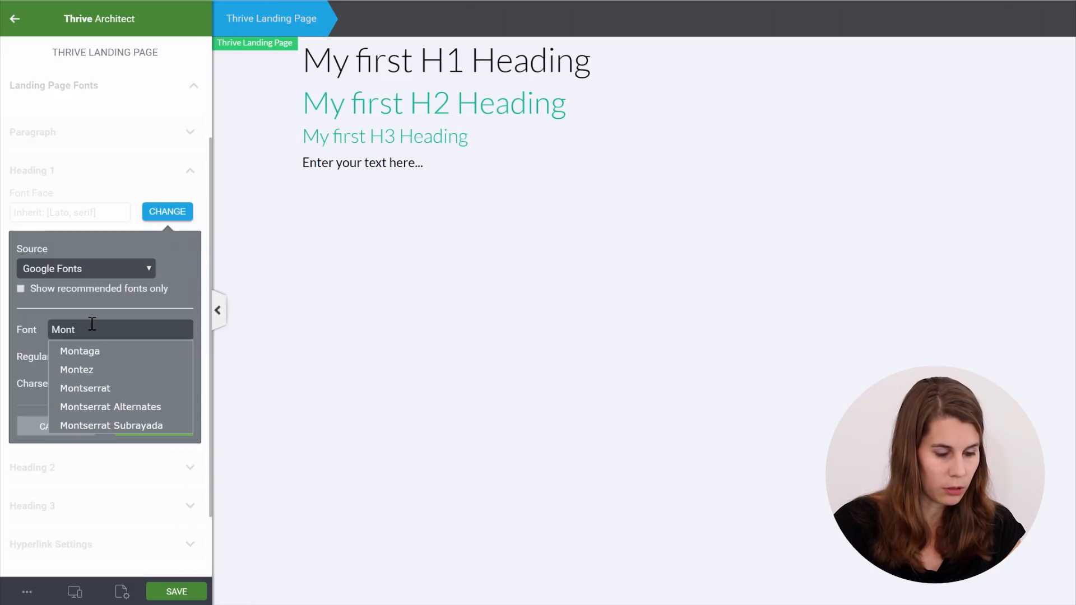
pyautogui.click(94, 388)
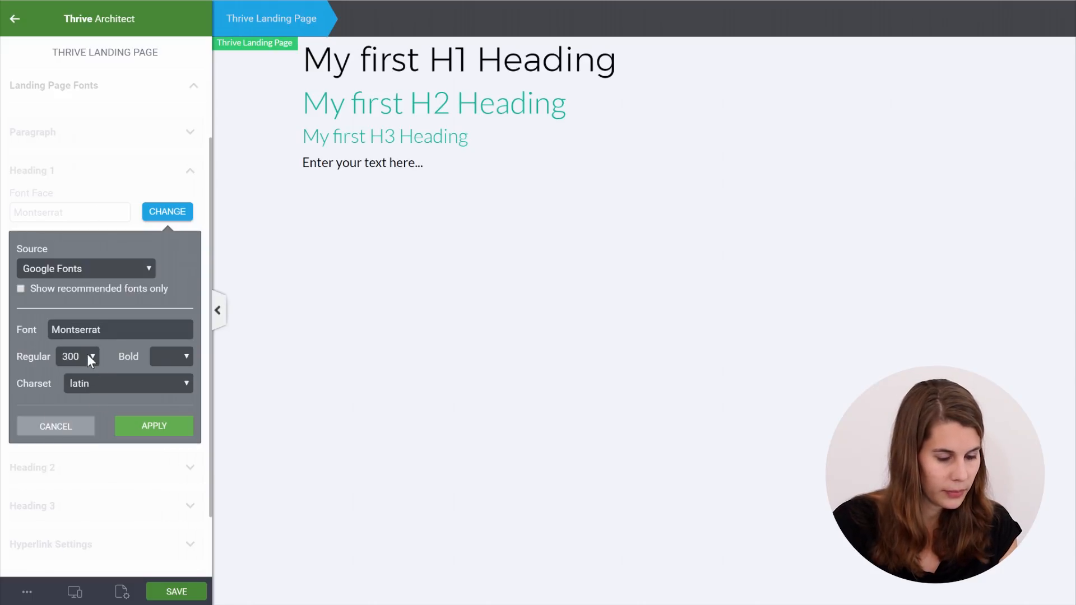
pyautogui.click(168, 358)
pyautogui.click(171, 411)
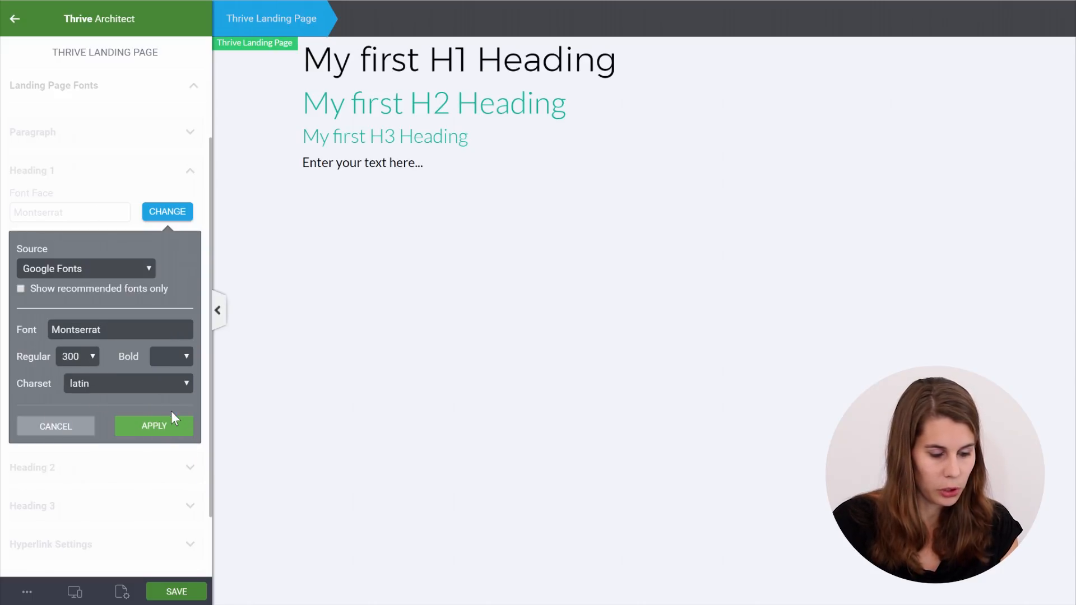
pyautogui.click(154, 429)
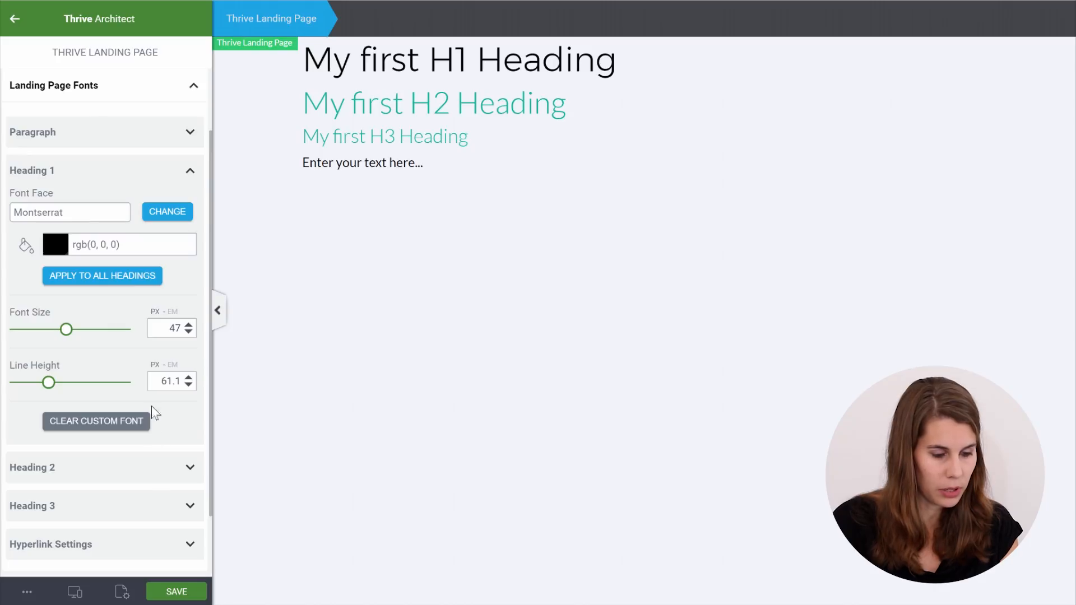
# Give Heading 1 a 24 px font size and a 34 px line height
pyautogui.doubleClick(180, 331)
pyautogui.write('24')
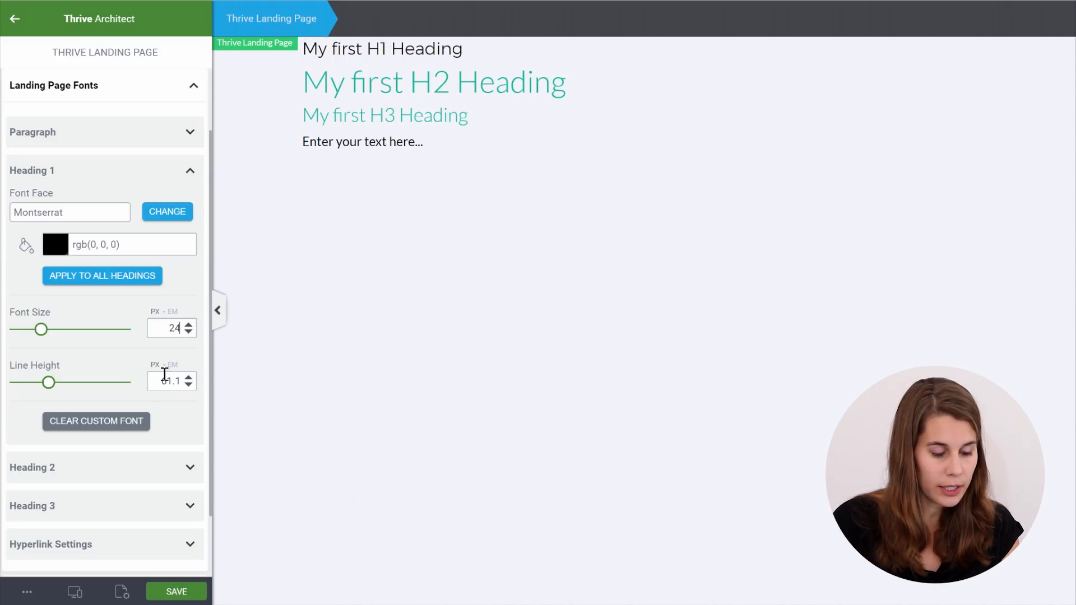
pyautogui.moveTo(160, 384); pyautogui.dragTo(199, 381)
pyautogui.write('34')
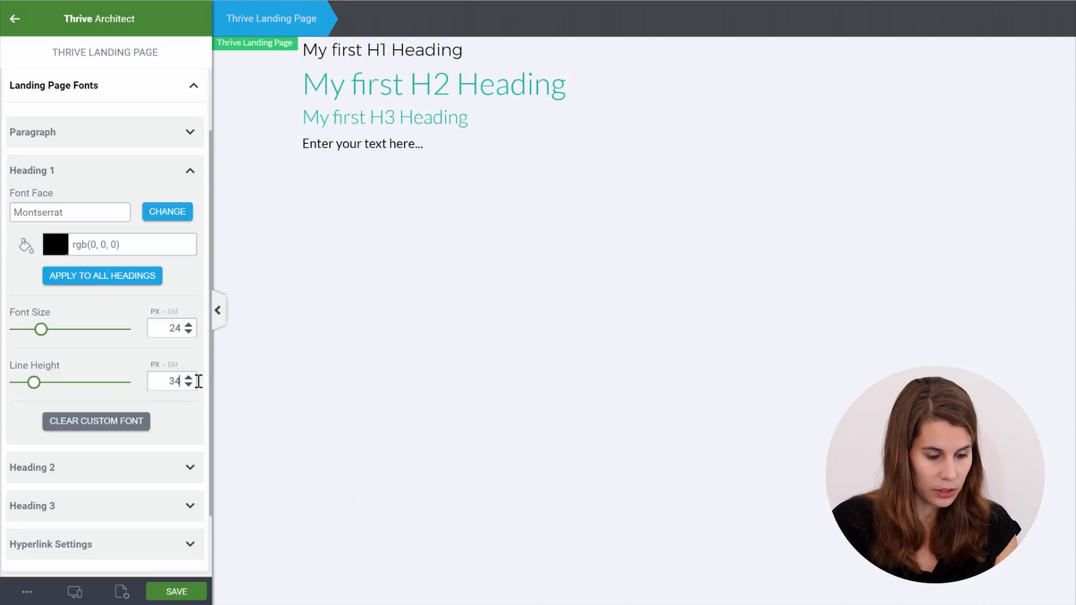
pyautogui.click(190, 212)
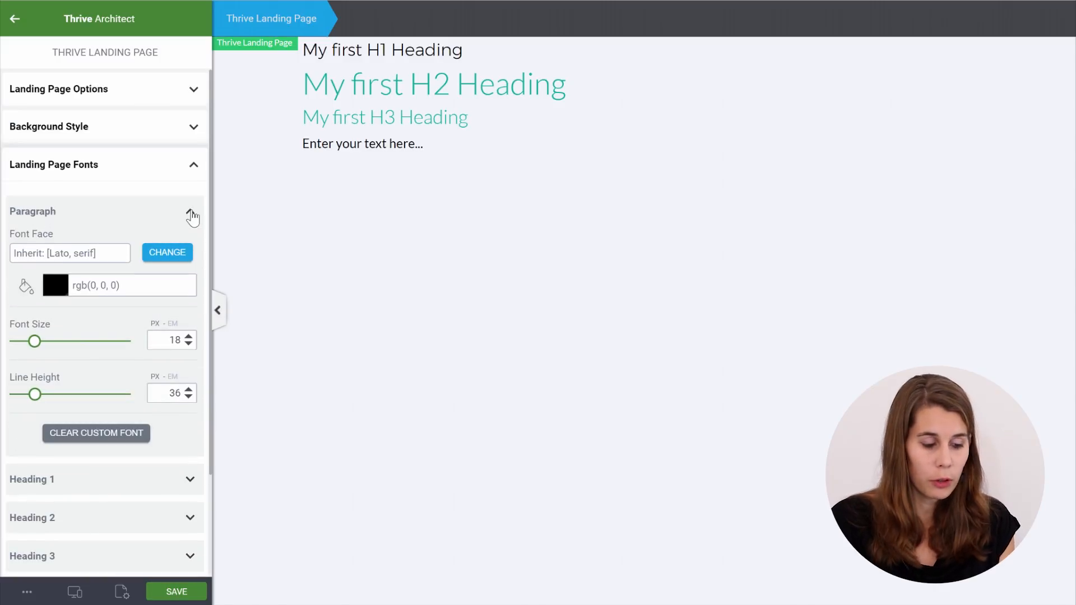
# Set the paragraph font to Google Font Hind with 400 regular and 600 bold weights
pyautogui.click(161, 255)
pyautogui.click(106, 328)
pyautogui.click(91, 348)
pyautogui.click(78, 377)
pyautogui.write('hind')
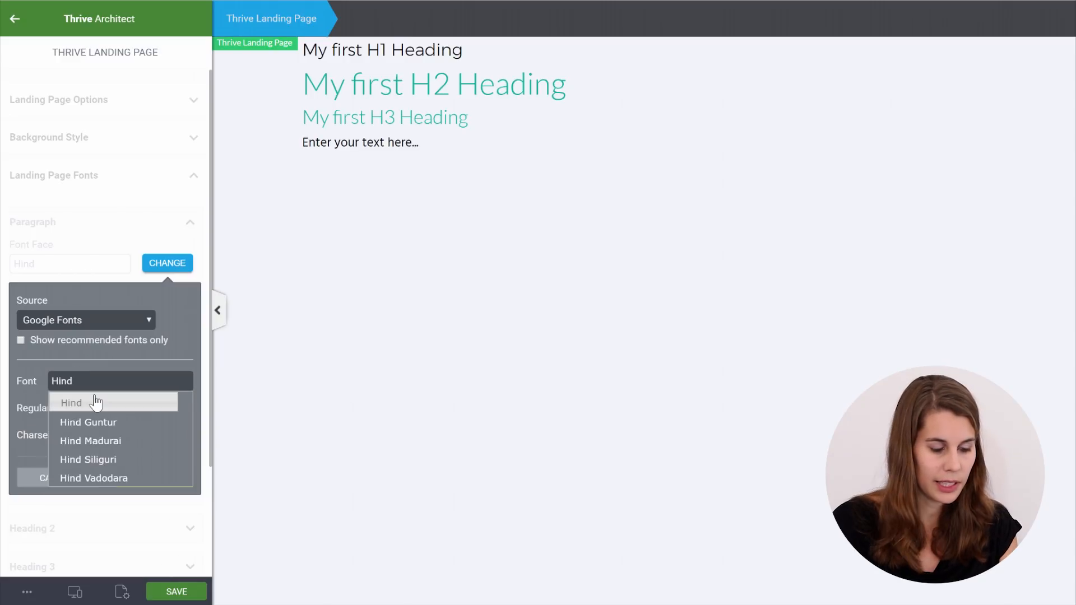
pyautogui.click(92, 401)
pyautogui.click(93, 408)
pyautogui.click(93, 411)
pyautogui.click(163, 411)
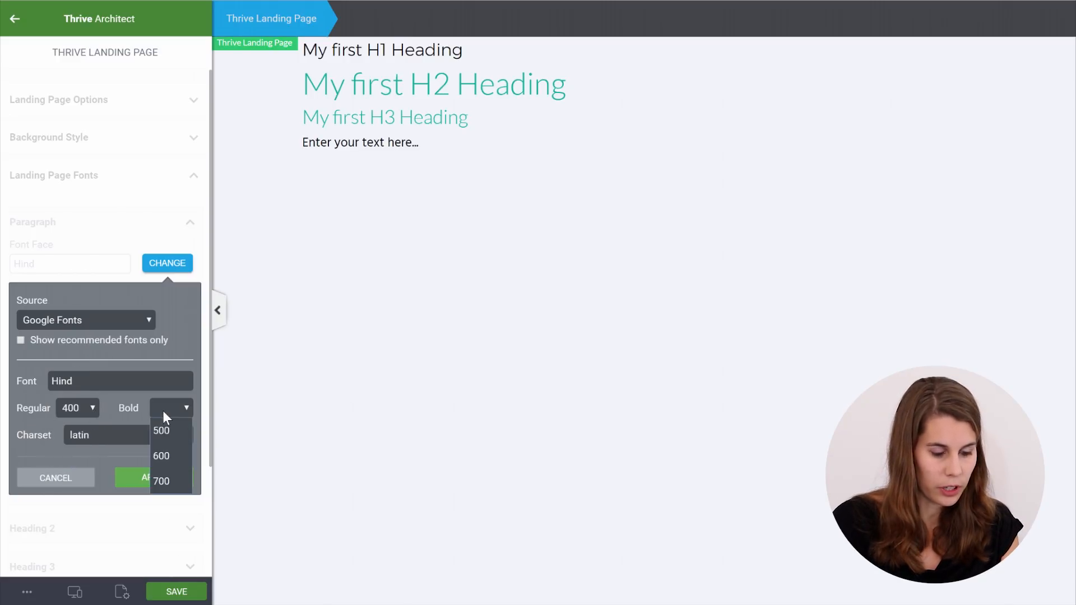
pyautogui.click(162, 455)
pyautogui.click(151, 477)
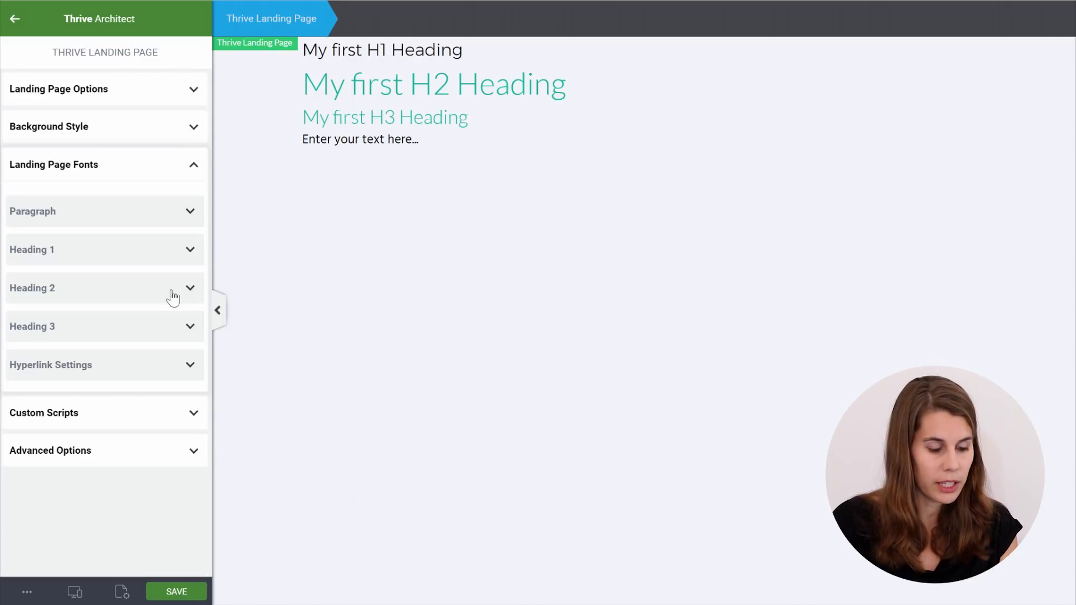
# Set the Heading 2 font to Montserrat with a 600 bold weight
pyautogui.click(172, 292)
pyautogui.click(164, 331)
pyautogui.click(80, 456)
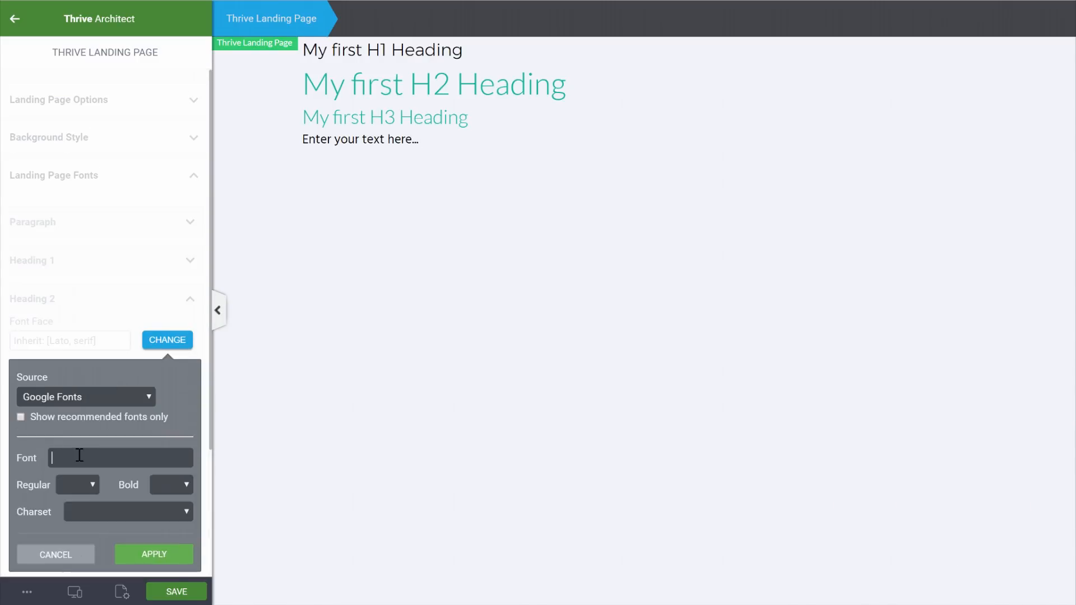
pyautogui.write('Montserrat')
pyautogui.click(89, 476)
pyautogui.click(171, 485)
pyautogui.click(168, 389)
pyautogui.click(156, 560)
# Make Heading 2 teal #02a0a1 at 20 px size with a 42 px line height
pyautogui.click(56, 373)
pyautogui.moveTo(77, 336); pyautogui.dragTo(4, 335)
pyautogui.write('02a0a1')
pyautogui.press('Return')
pyautogui.doubleClick(171, 289)
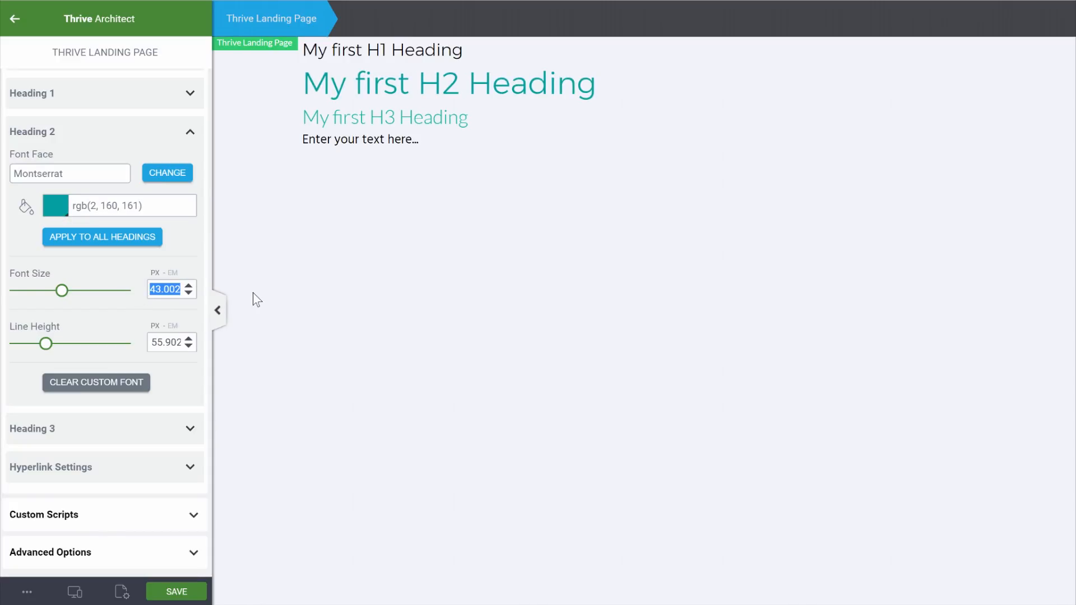
pyautogui.write('20')
pyautogui.doubleClick(163, 342)
pyautogui.write('42')
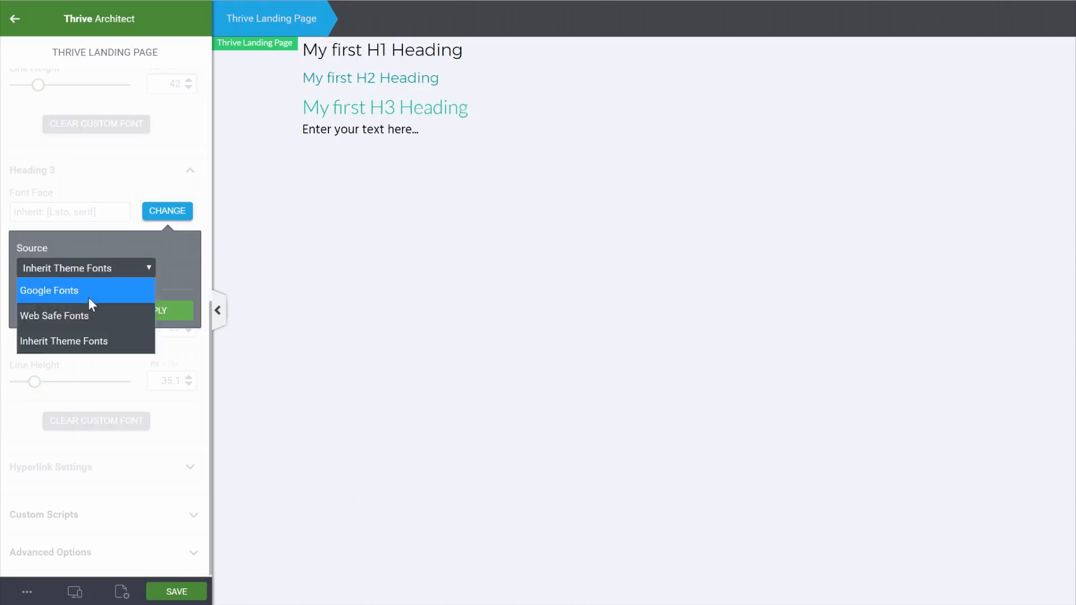
# Set Heading 3 to Hind, 22 px size, 30 px line height, colour #333333
pyautogui.click(89, 292)
pyautogui.write('Hind')
pyautogui.click(154, 424)
pyautogui.write('22')
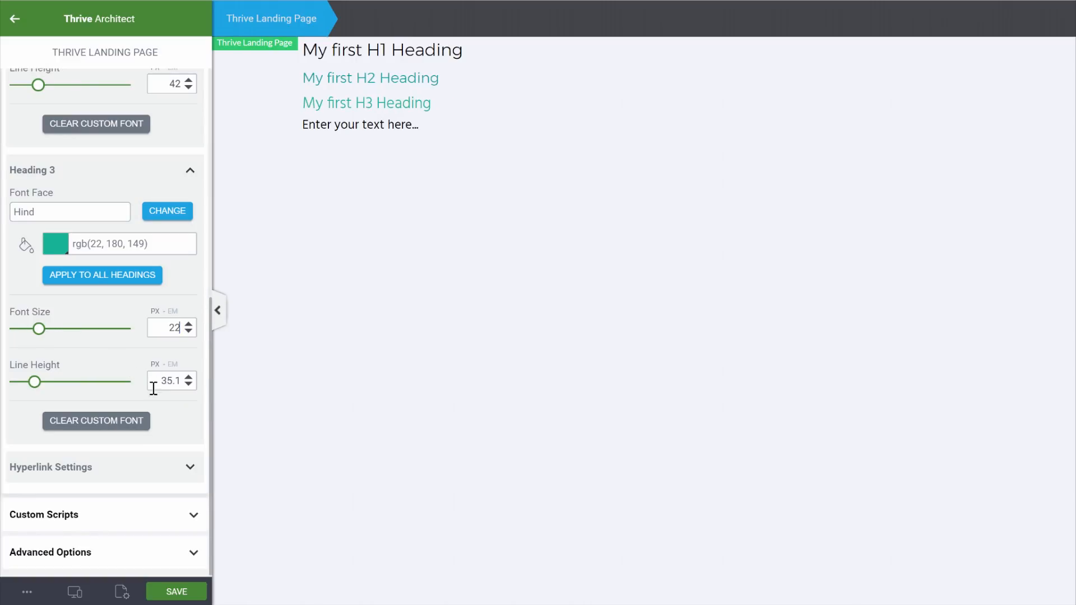
pyautogui.moveTo(181, 382); pyautogui.dragTo(153, 384)
pyautogui.write('30')
pyautogui.click(55, 245)
pyautogui.moveTo(79, 336); pyautogui.dragTo(8, 326)
pyautogui.write('#333333')
pyautogui.click(154, 558)
# Set the Heading 3 regular weight to 400 and save the font settings
pyautogui.click(163, 213)
pyautogui.click(80, 356)
pyautogui.click(76, 381)
pyautogui.click(154, 425)
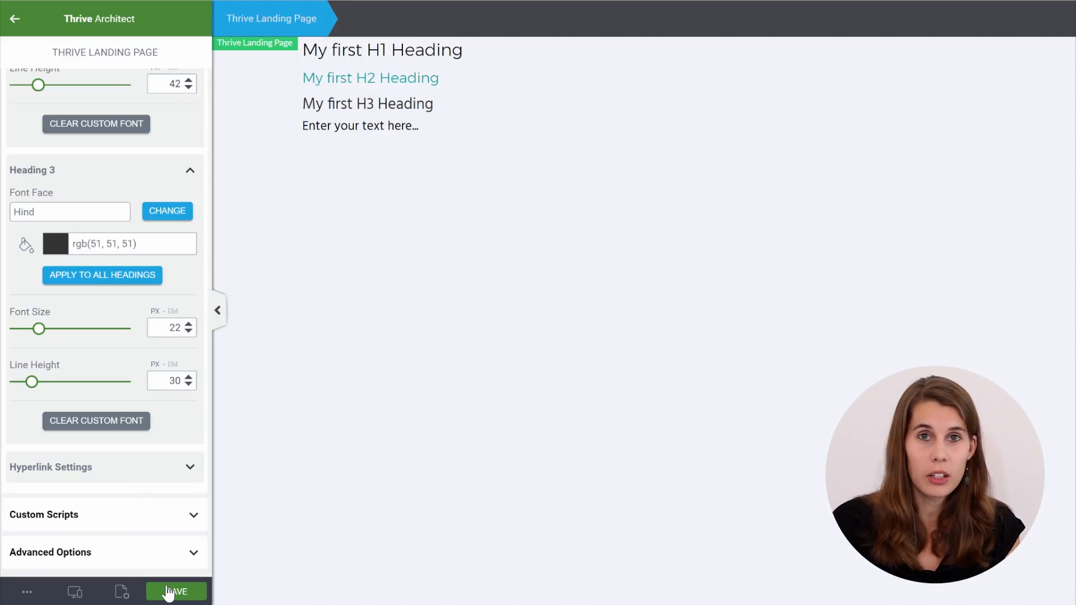
pyautogui.click(167, 593)
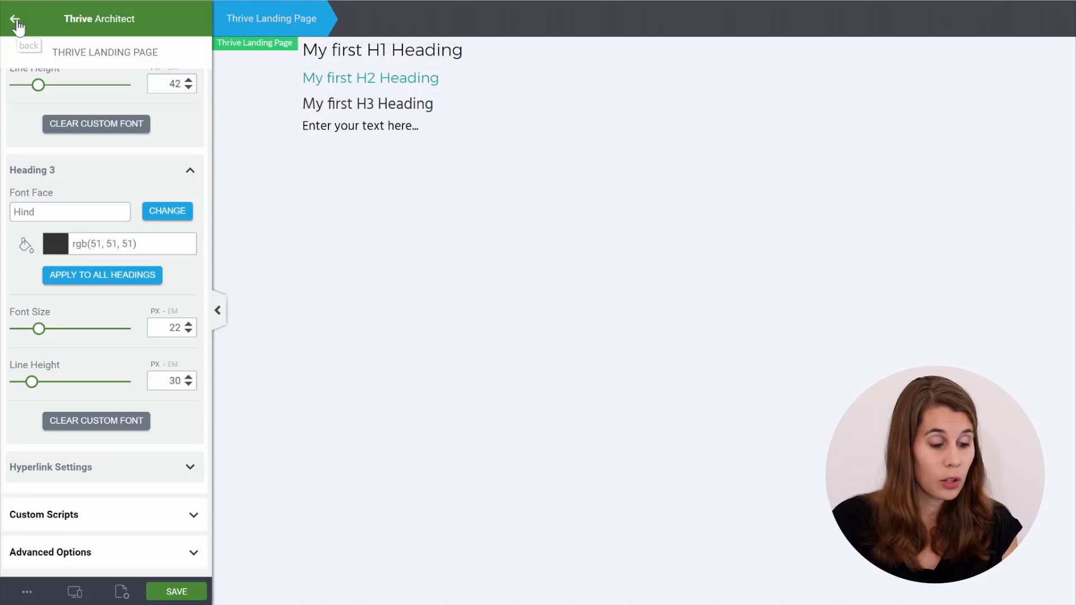
pyautogui.click(16, 21)
# Drag a Background Section element onto the page below the sample text paragraph
pyautogui.scroll(5, 123, 202)
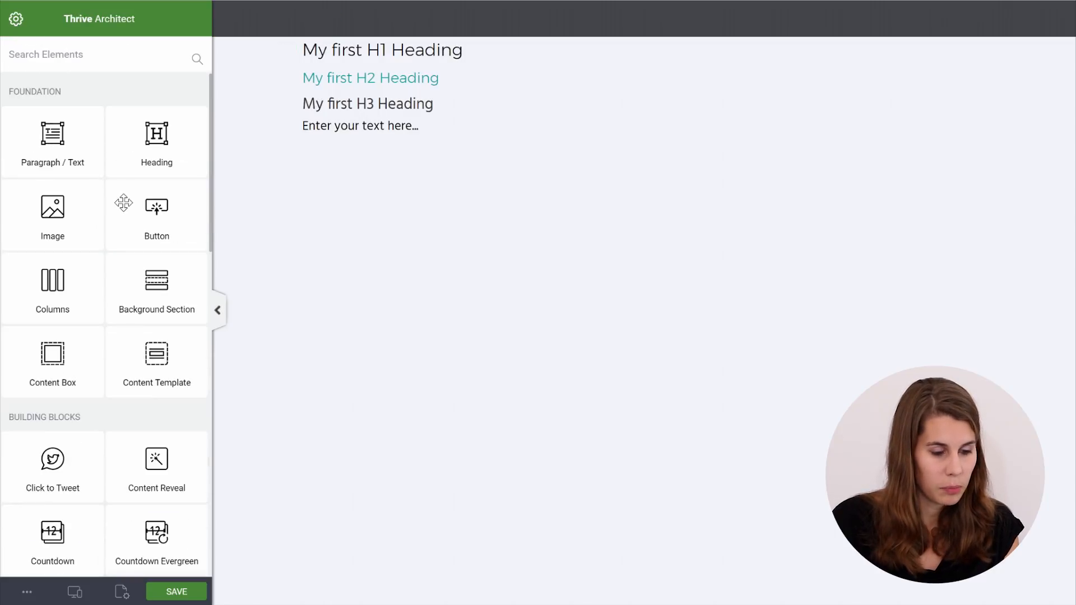
pyautogui.moveTo(152, 323); pyautogui.dragTo(348, 161)
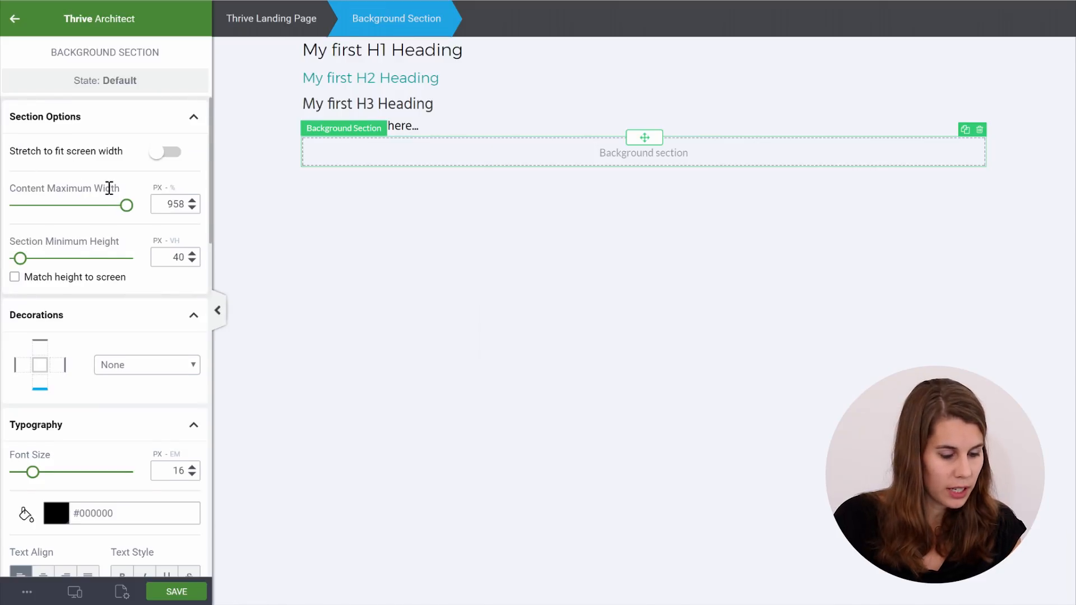
# Give the background section a white background colour
pyautogui.scroll(-4, 112, 194)
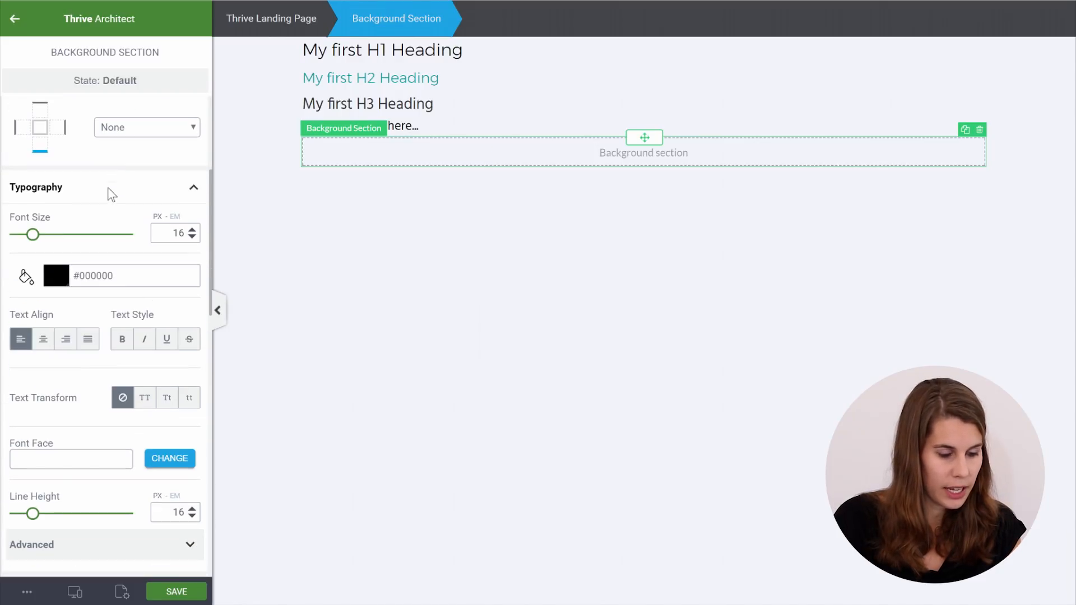
pyautogui.scroll(-9, 19, 334)
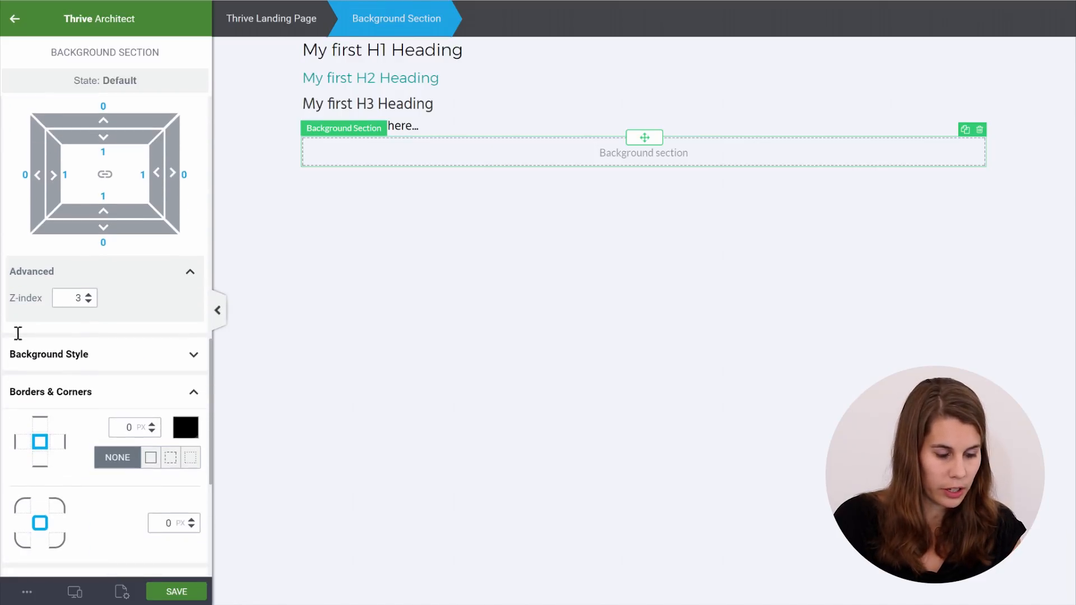
pyautogui.click(114, 355)
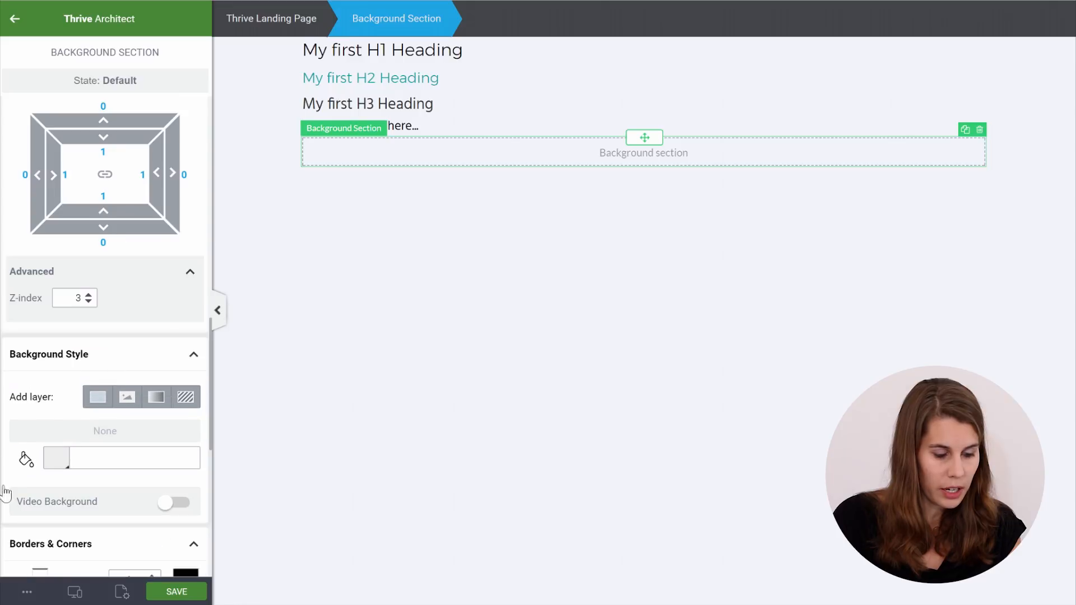
pyautogui.click(58, 457)
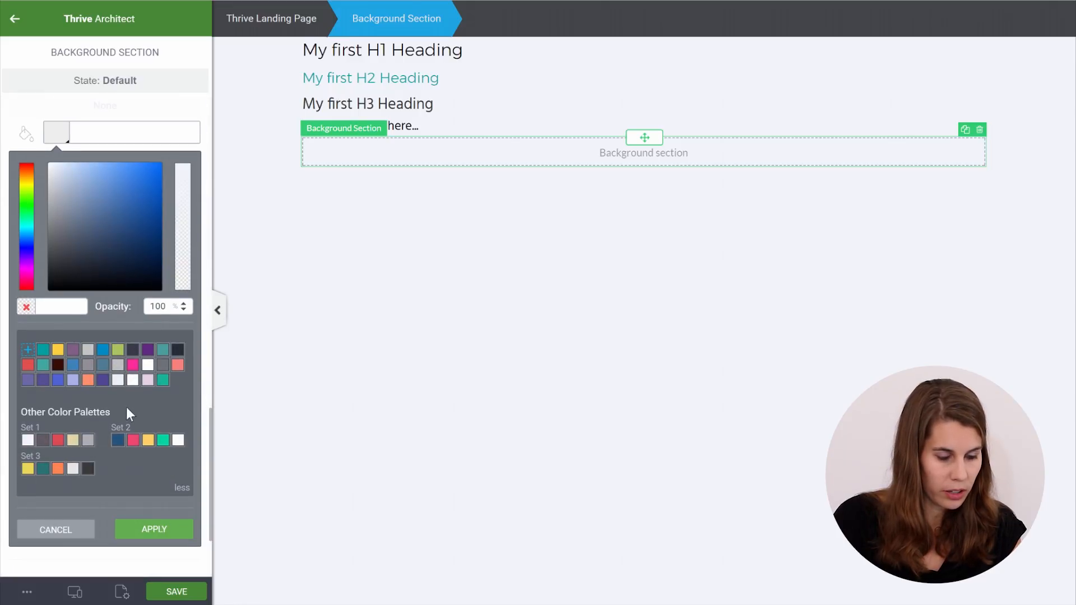
pyautogui.click(133, 383)
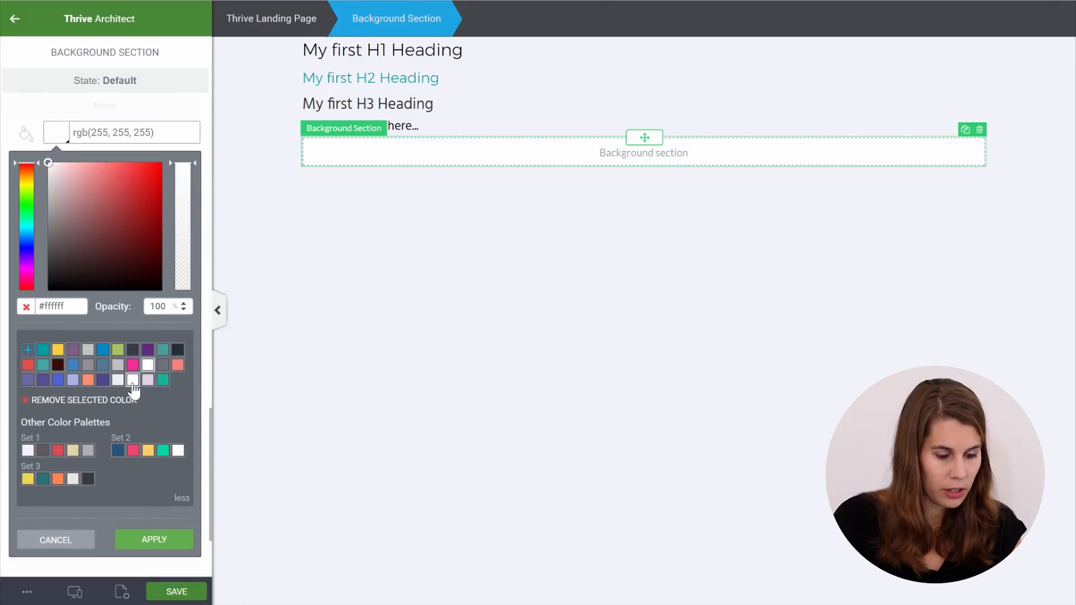
pyautogui.click(149, 533)
# Set the section's padding to 40 px on all sides and its bottom margin to 50 px
pyautogui.click(104, 380)
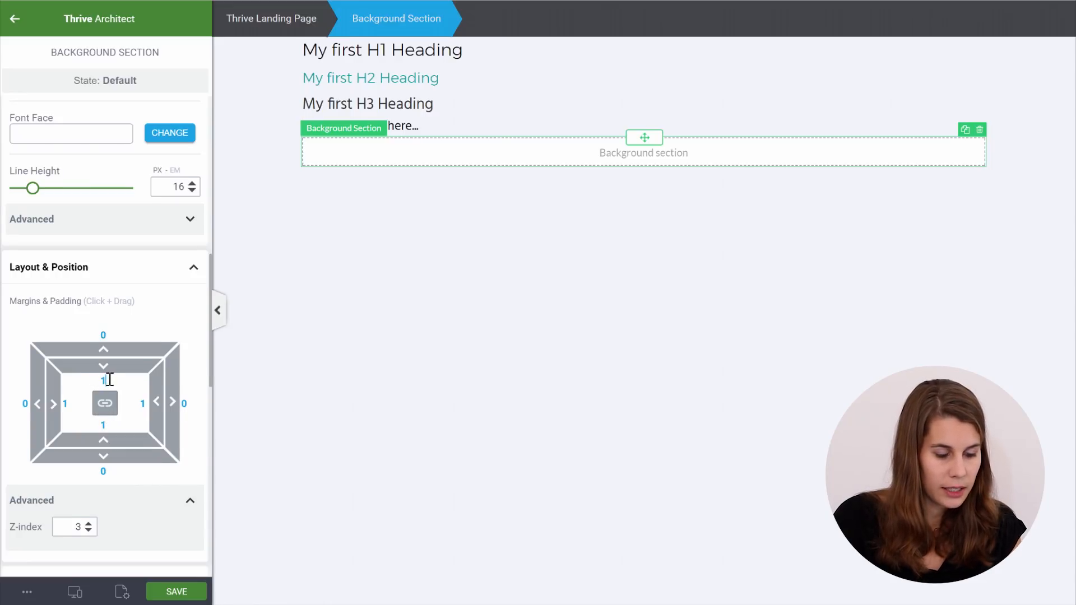
pyautogui.scroll(-3, 111, 378)
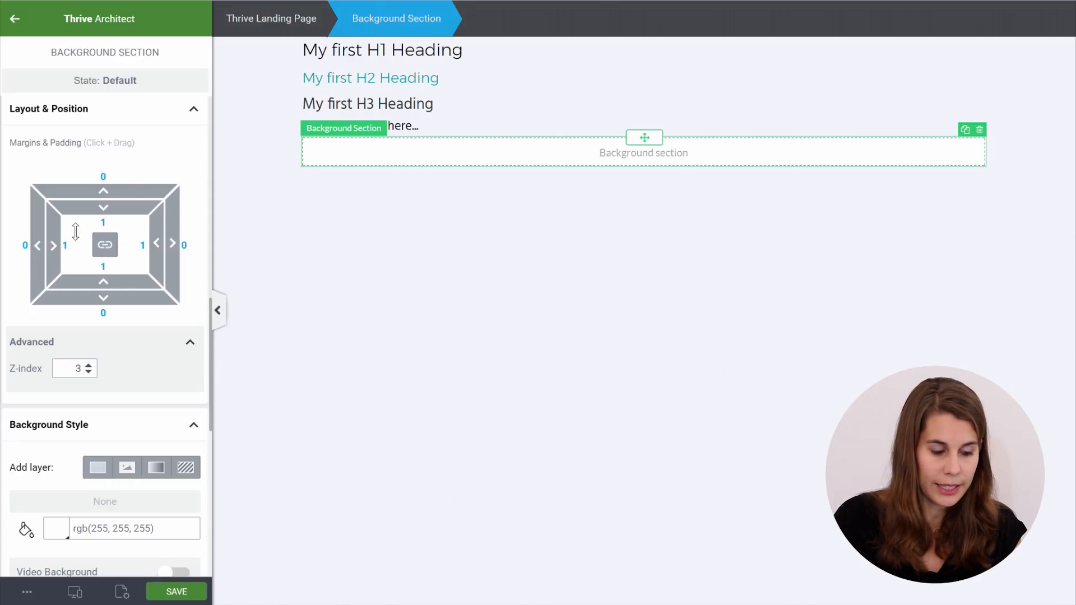
pyautogui.click(103, 223)
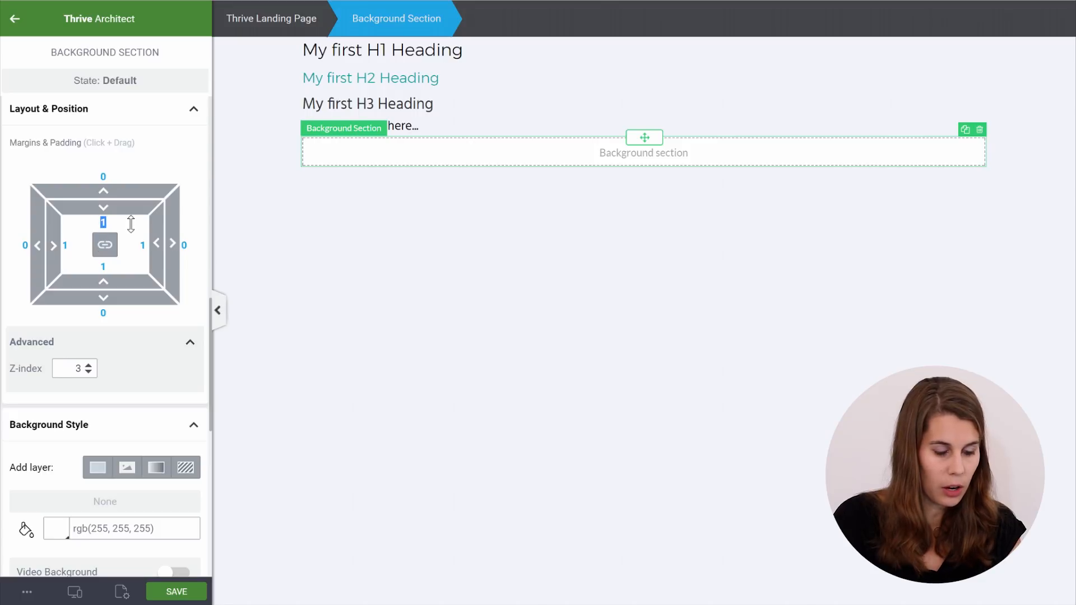
pyautogui.write('40')
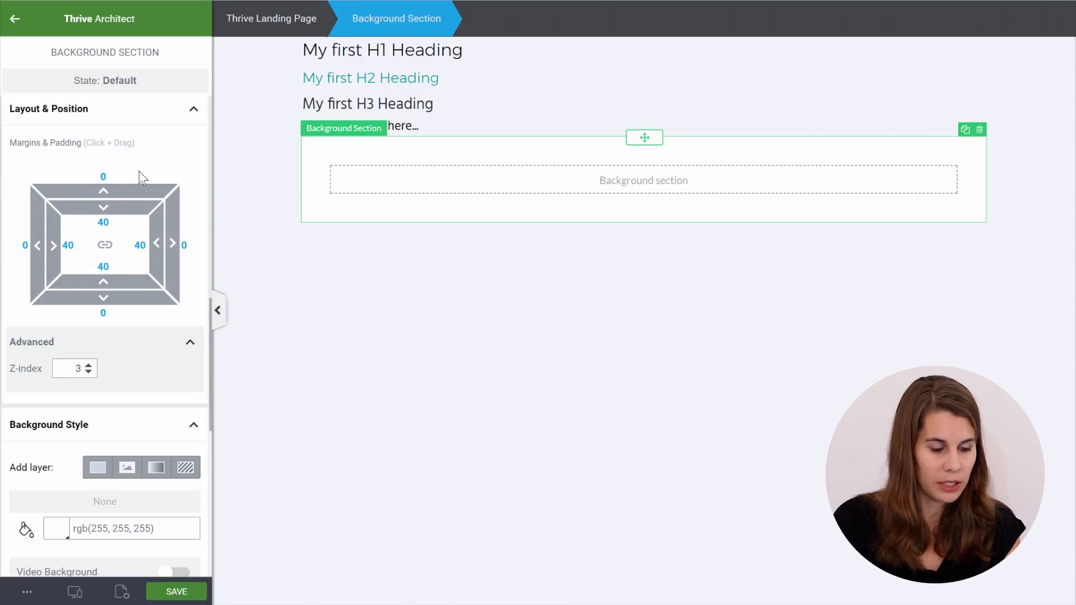
pyautogui.click(103, 313)
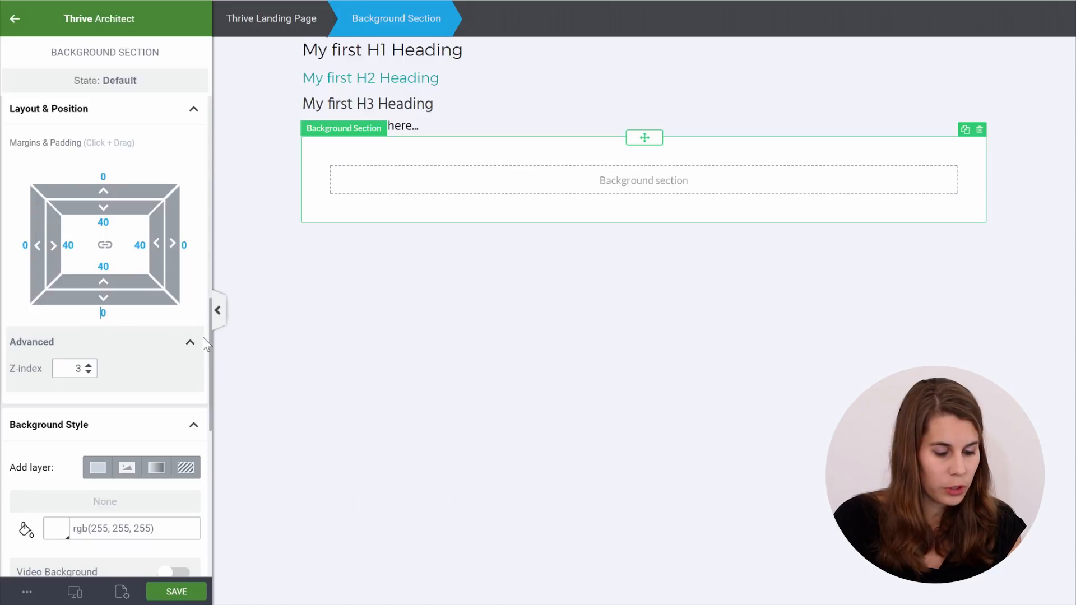
pyautogui.write('5')
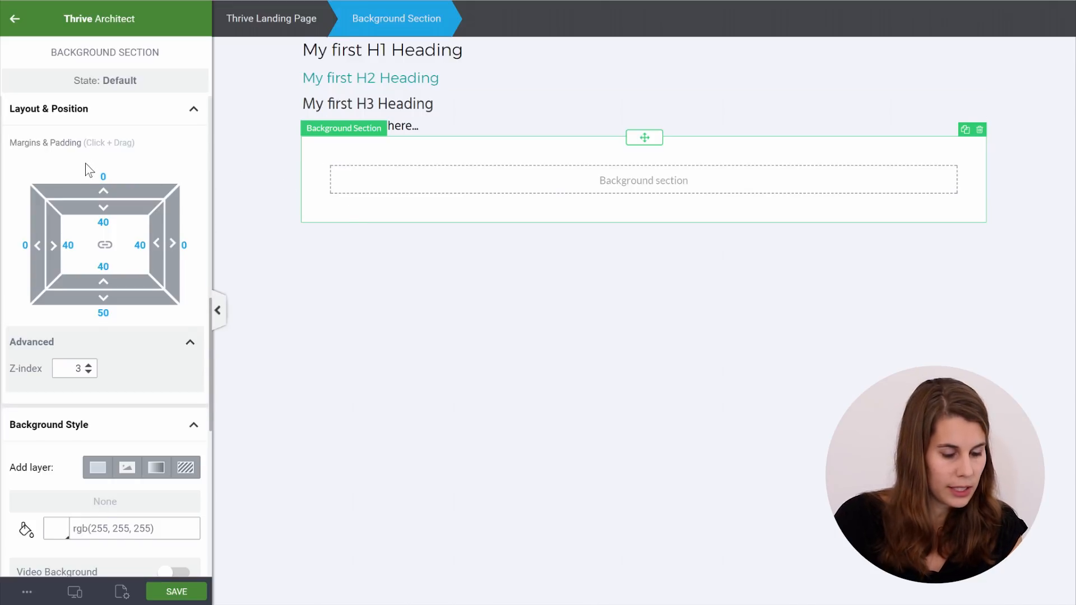
pyautogui.scroll(-8, 87, 166)
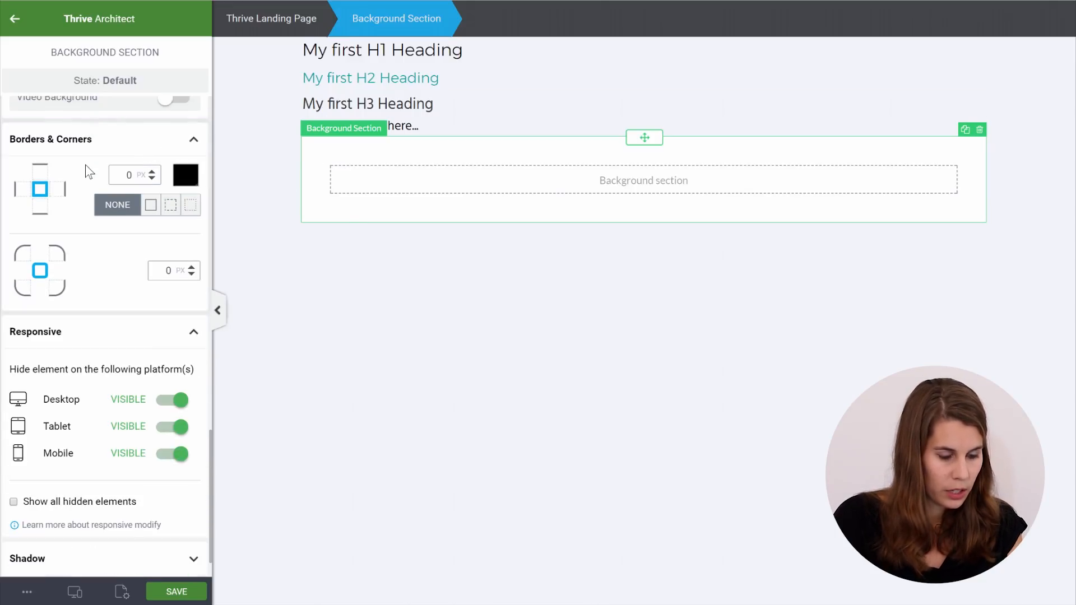
pyautogui.click(136, 558)
pyautogui.scroll(-3, 137, 406)
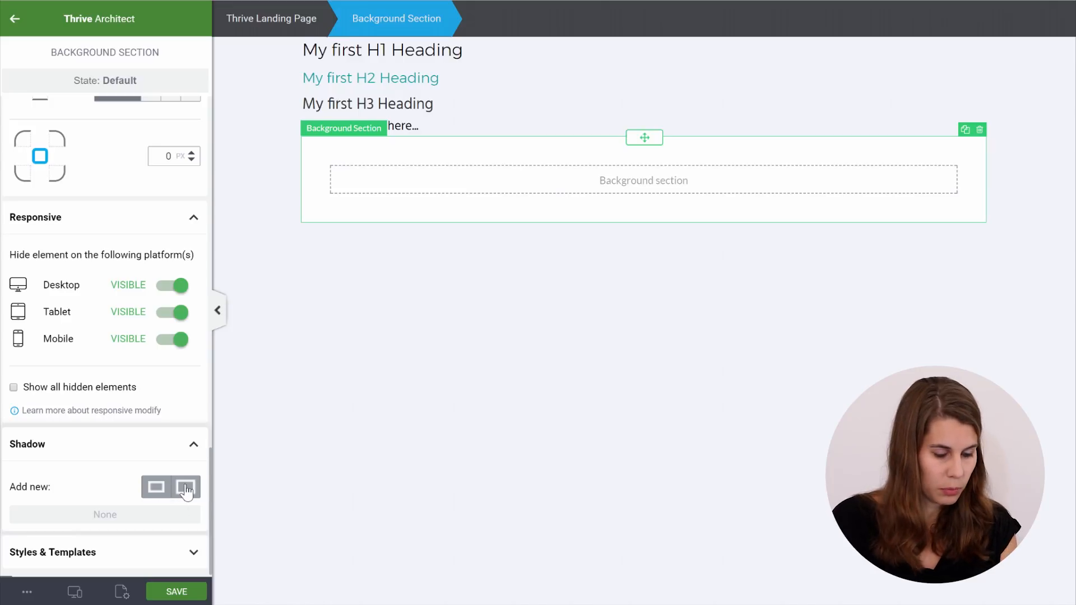
# Add a drop shadow to the background section with its colour at 4% black opacity
pyautogui.click(187, 488)
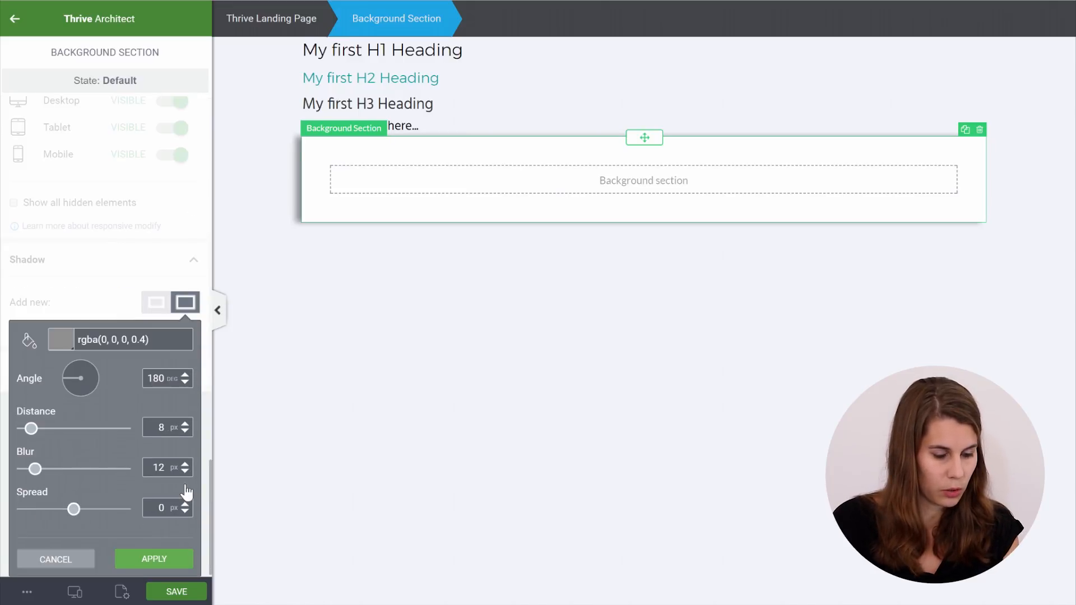
pyautogui.click(63, 342)
pyautogui.moveTo(165, 334); pyautogui.dragTo(107, 331)
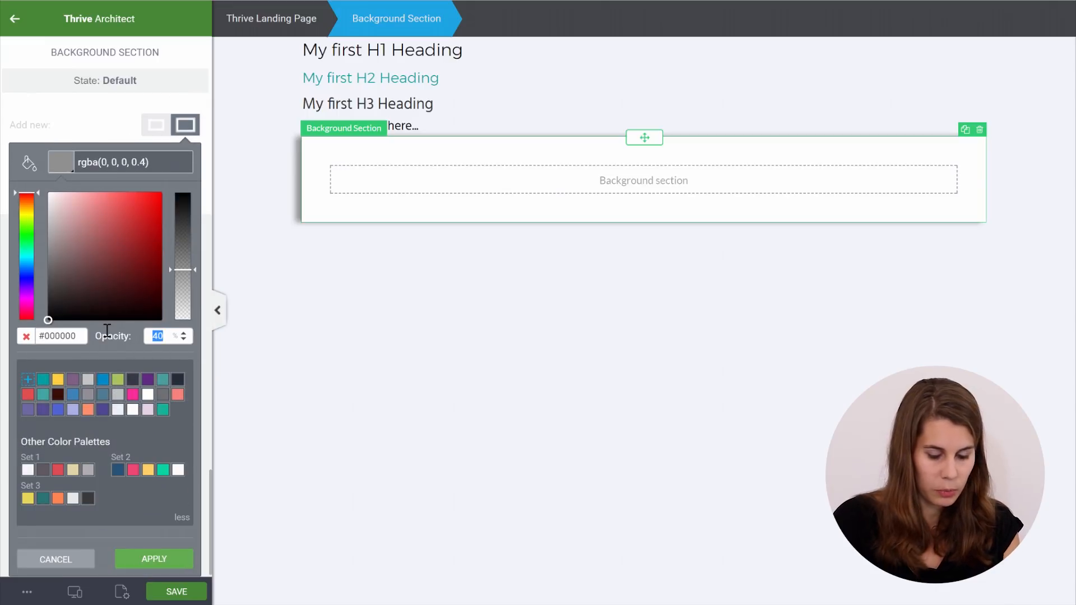
pyautogui.write('4')
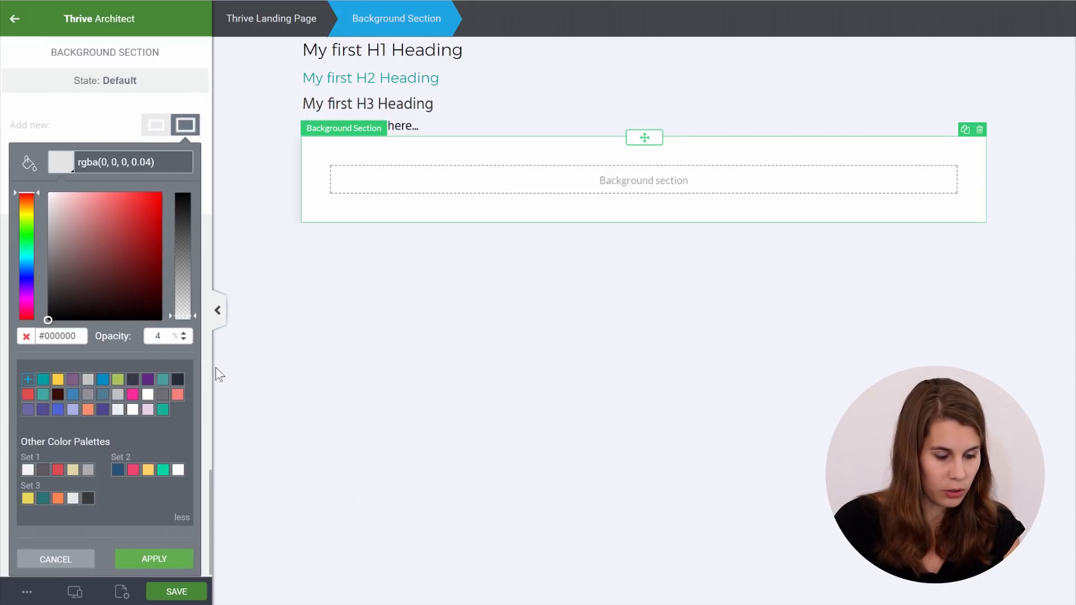
pyautogui.click(147, 557)
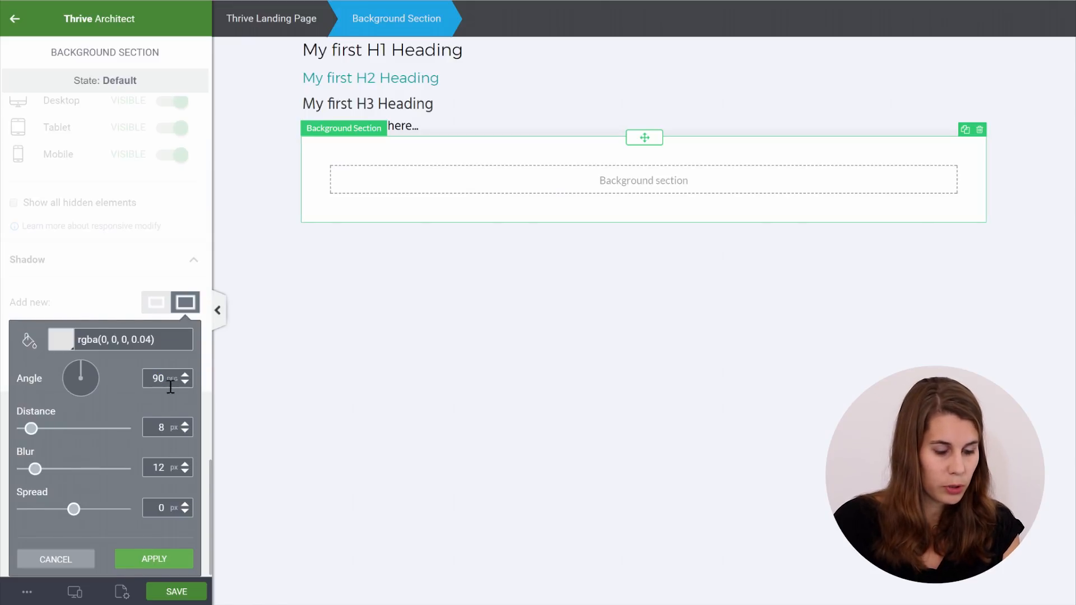
# Set the shadow distance to 4 px and blur to 24 px, then apply it
pyautogui.doubleClick(173, 424)
pyautogui.write('4')
pyautogui.doubleClick(157, 467)
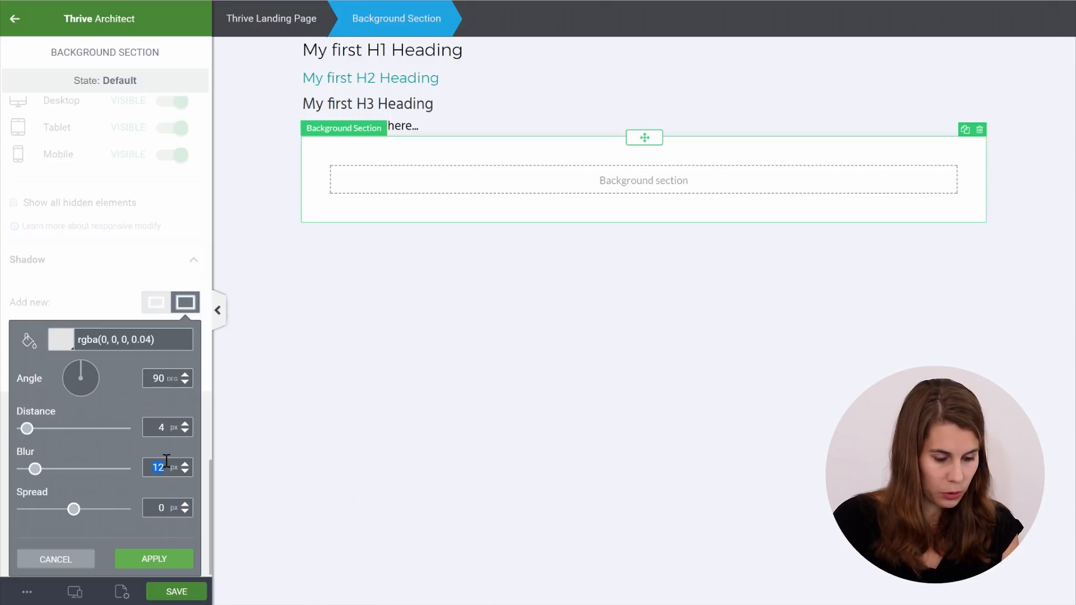
pyautogui.write('24')
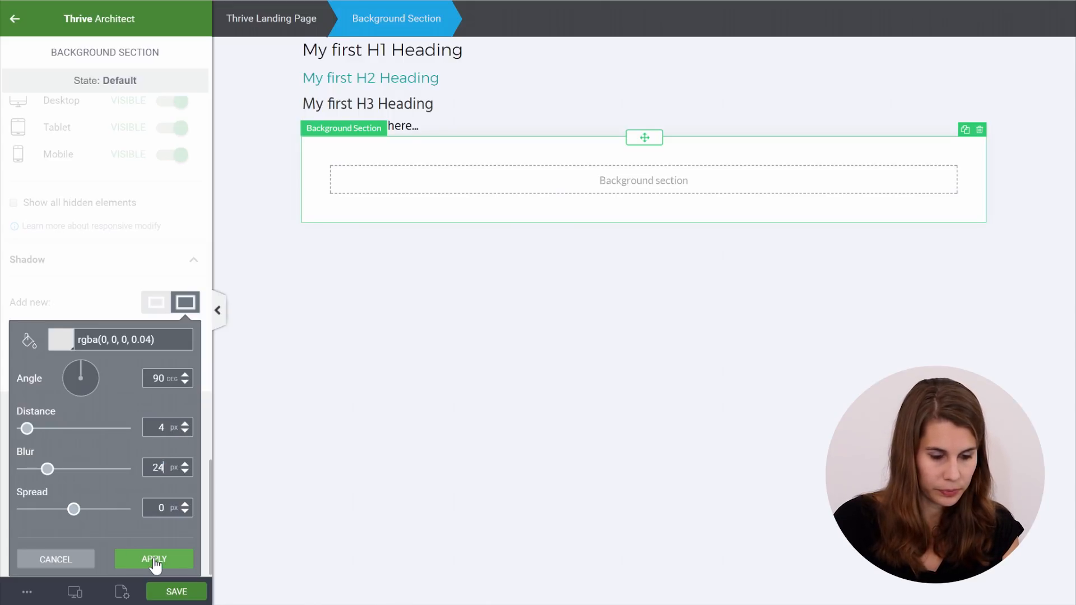
pyautogui.click(153, 560)
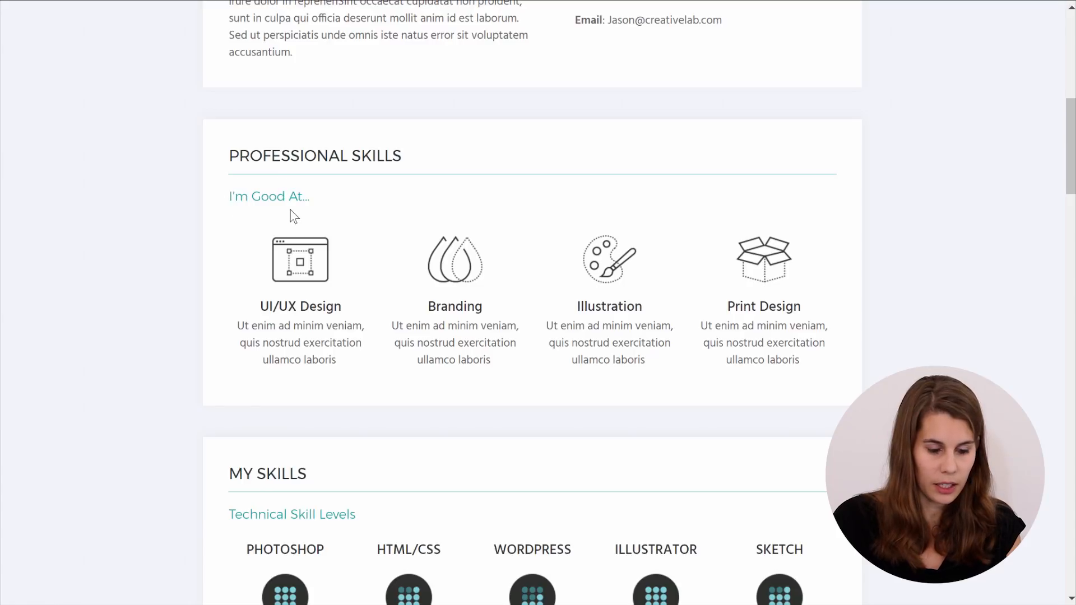
pyautogui.scroll(-8, 293, 219)
pyautogui.scroll(5, 295, 220)
pyautogui.scroll(3, 295, 218)
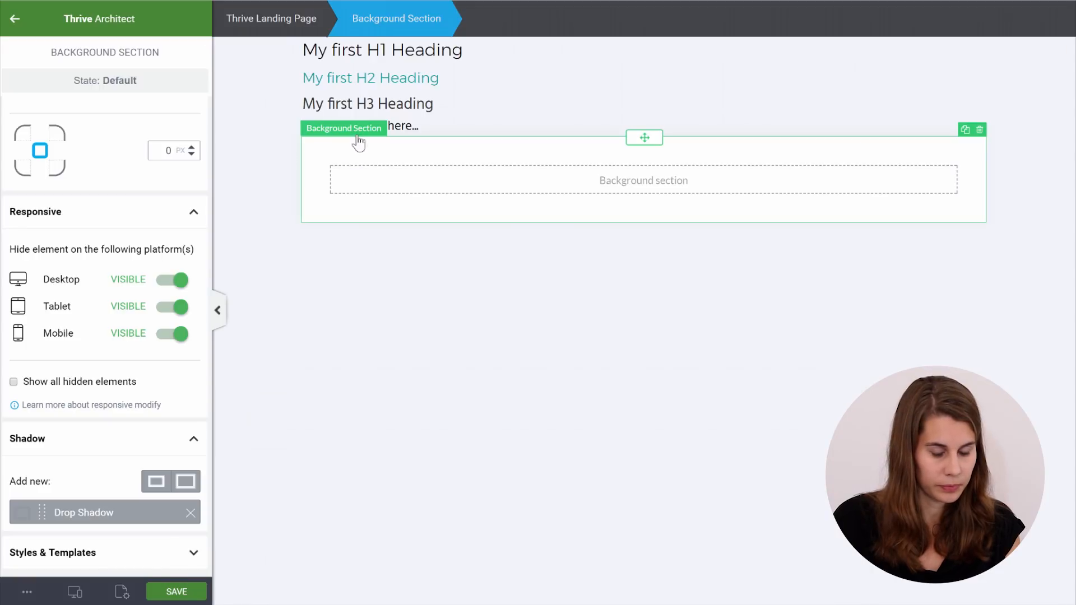
# Move the H1 heading into the white background section
pyautogui.click(402, 50)
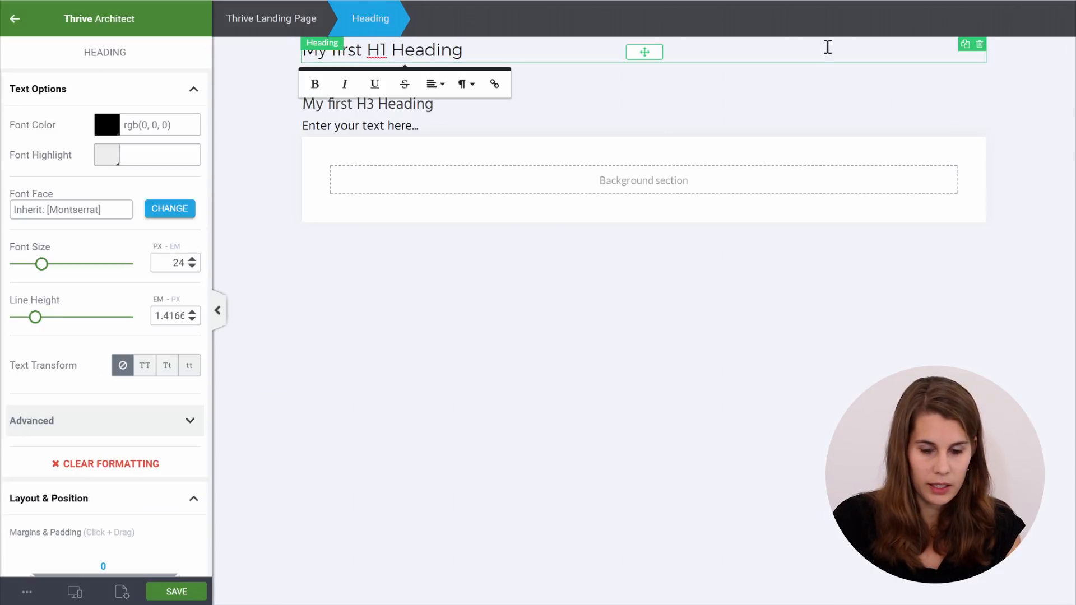
pyautogui.moveTo(644, 56); pyautogui.dragTo(620, 183)
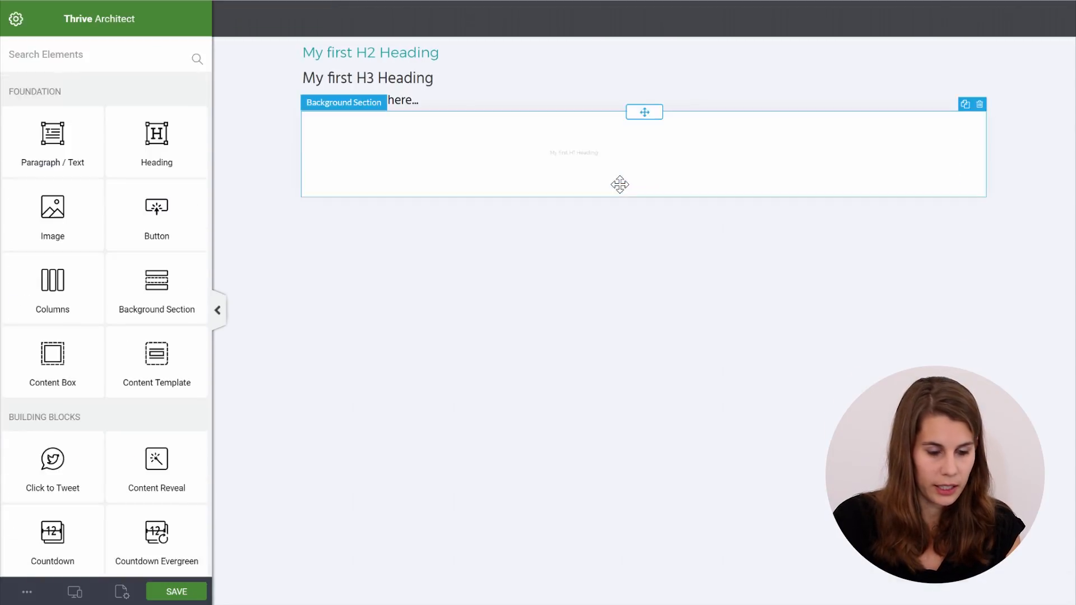
pyautogui.click(388, 155)
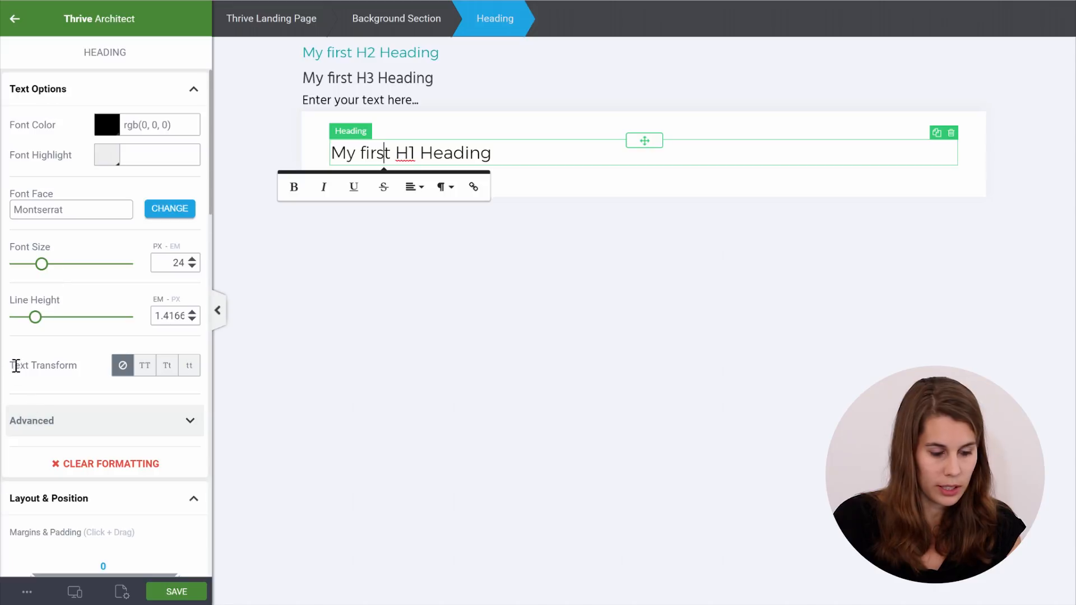
# Make the heading uppercase and change its text to MY SKILLS
pyautogui.click(145, 371)
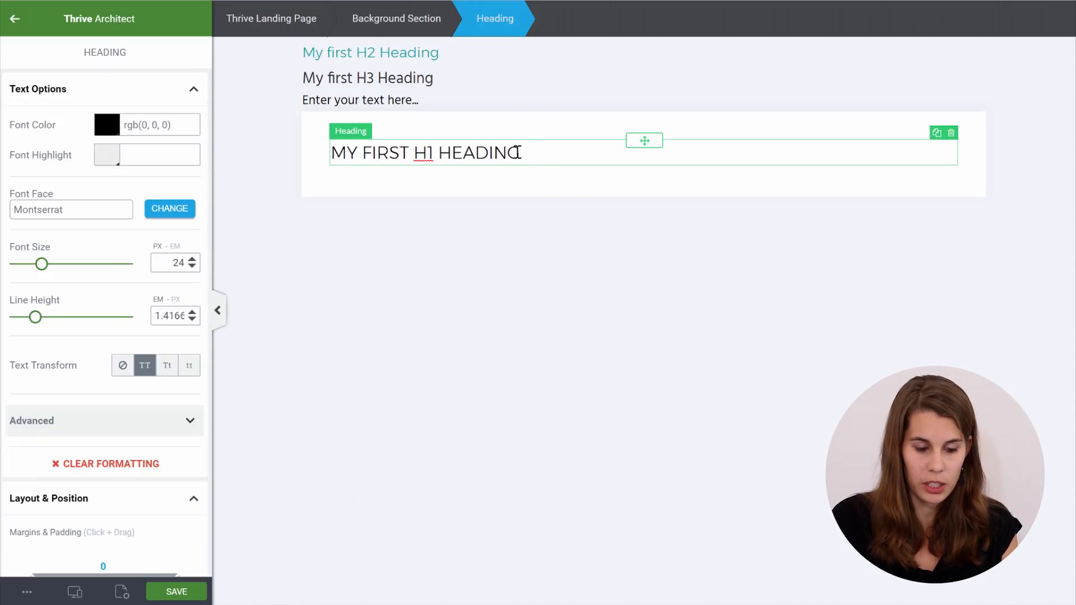
pyautogui.moveTo(522, 152); pyautogui.dragTo(338, 146)
pyautogui.write('M')
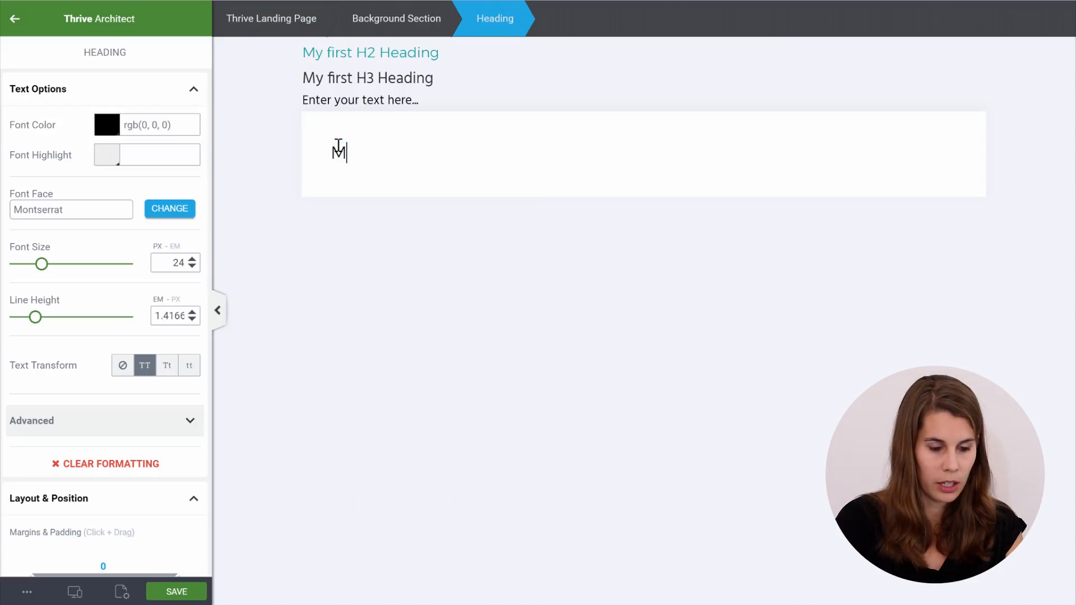
pyautogui.write('Y SKILLS')
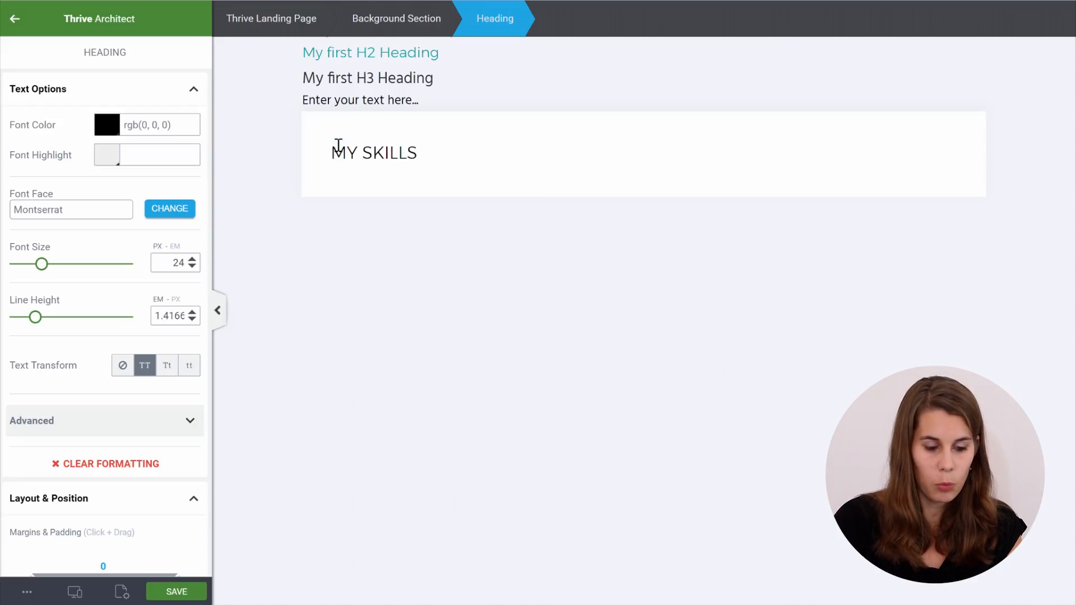
pyautogui.click(386, 234)
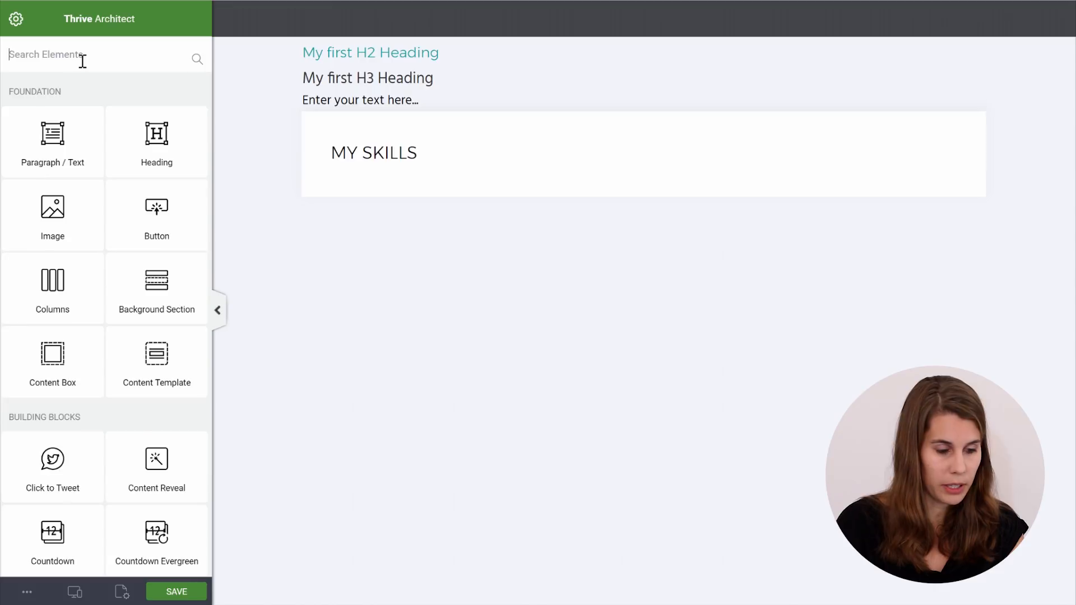
# Place a Divider under the MY SKILLS heading and colour it teal
pyautogui.write('div')
pyautogui.moveTo(48, 171); pyautogui.dragTo(398, 171)
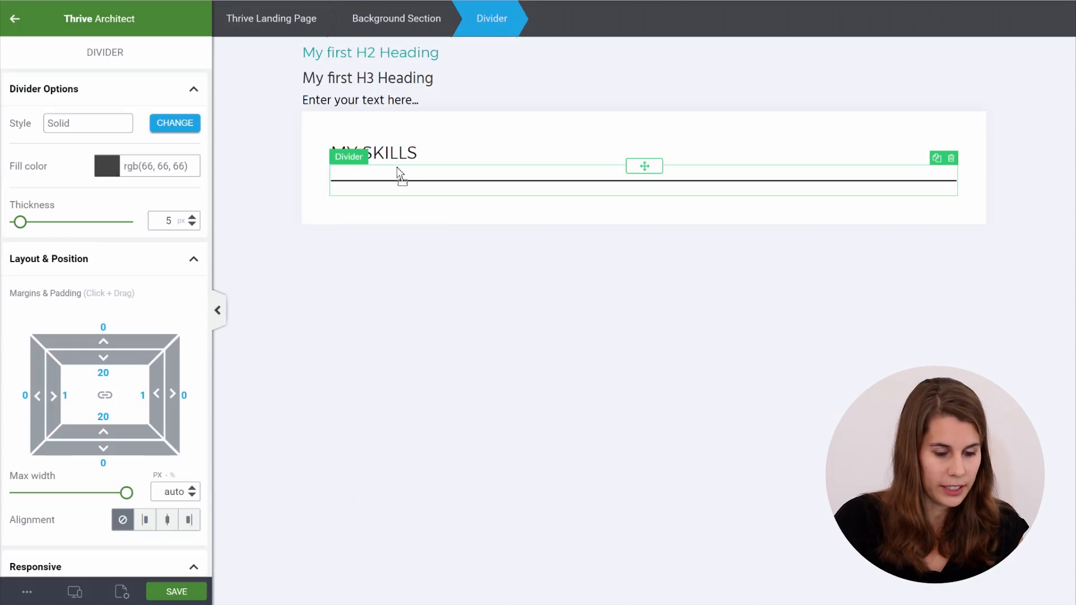
pyautogui.click(106, 167)
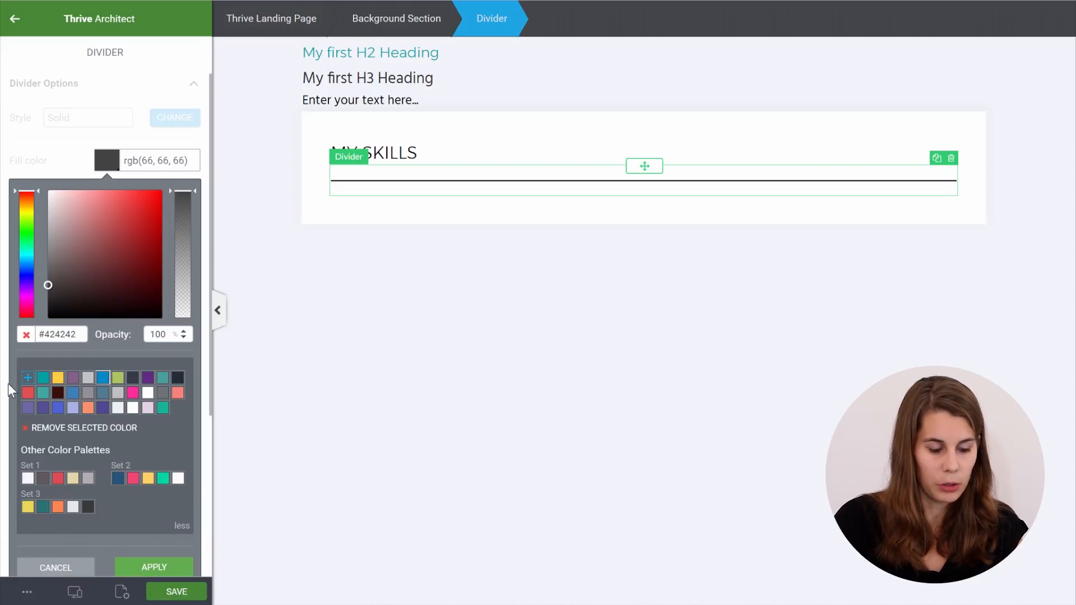
pyautogui.click(183, 527)
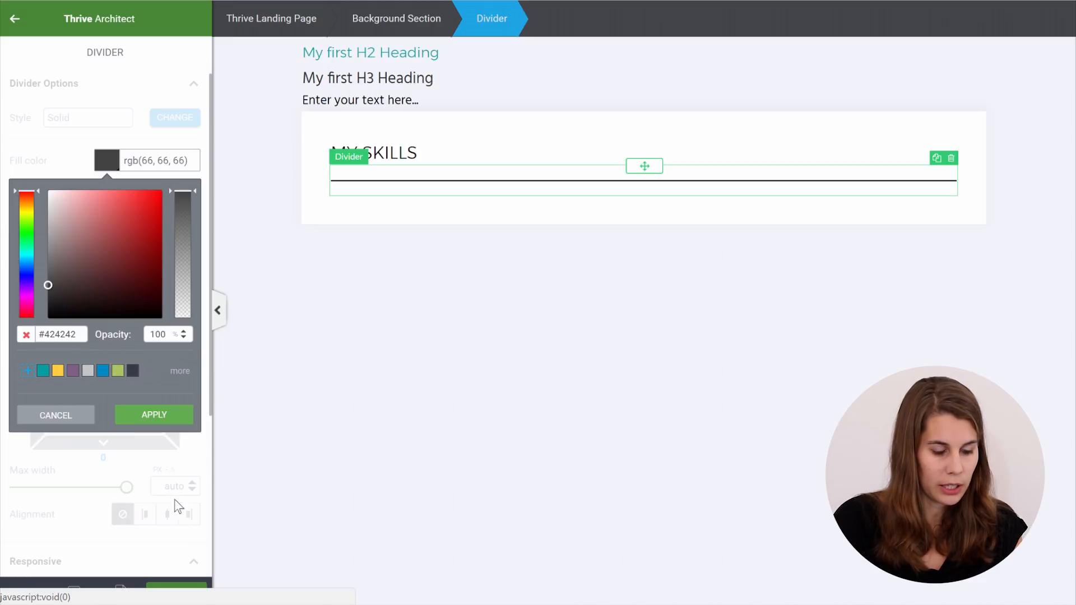
pyautogui.click(42, 373)
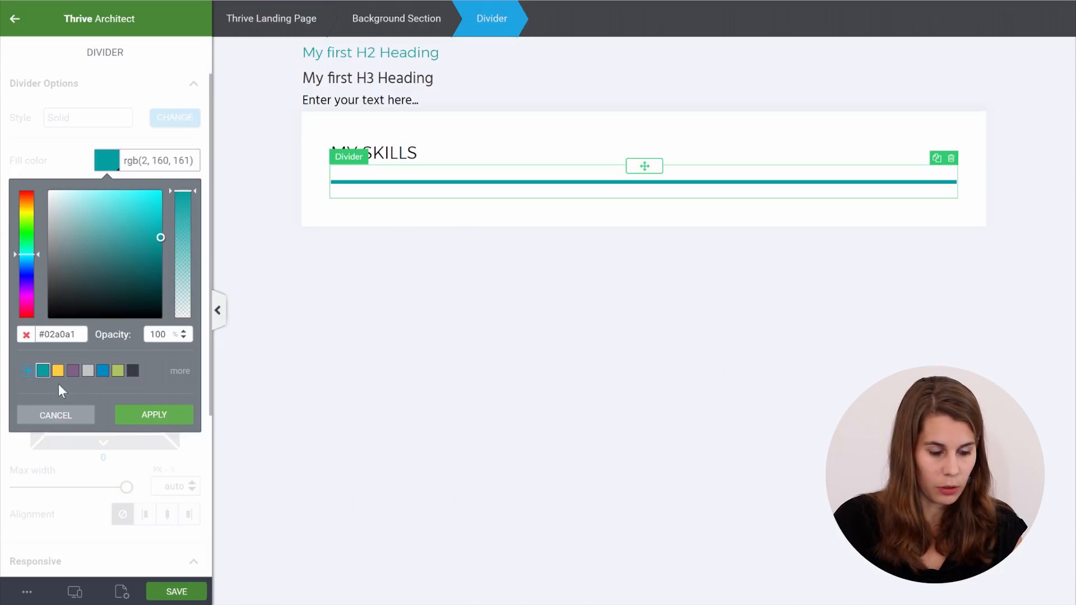
pyautogui.click(141, 418)
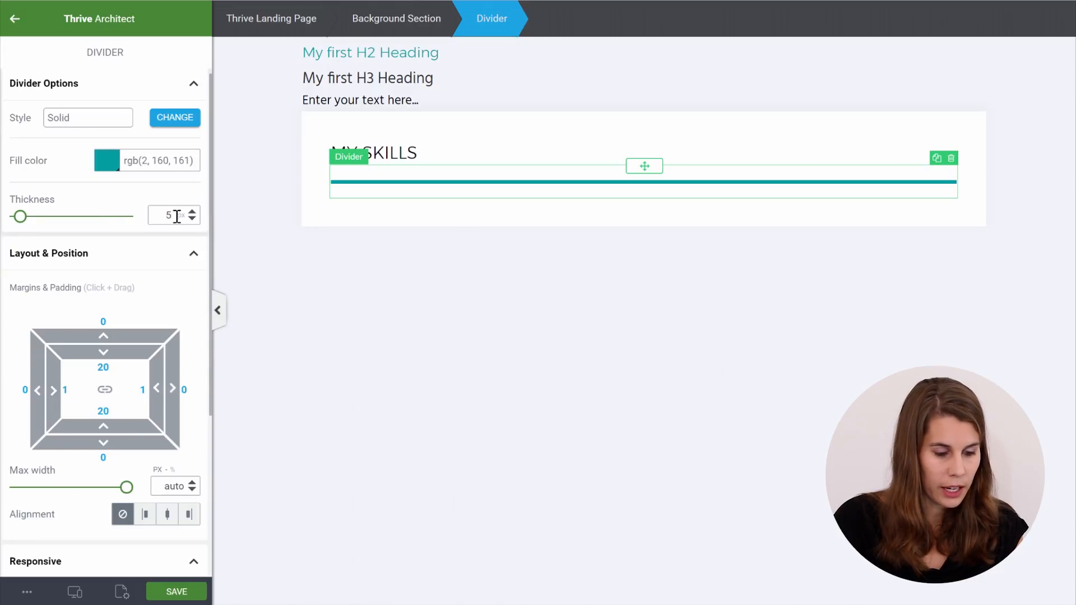
# Set the divider thickness to 1 px and reduce its top padding
pyautogui.write('1')
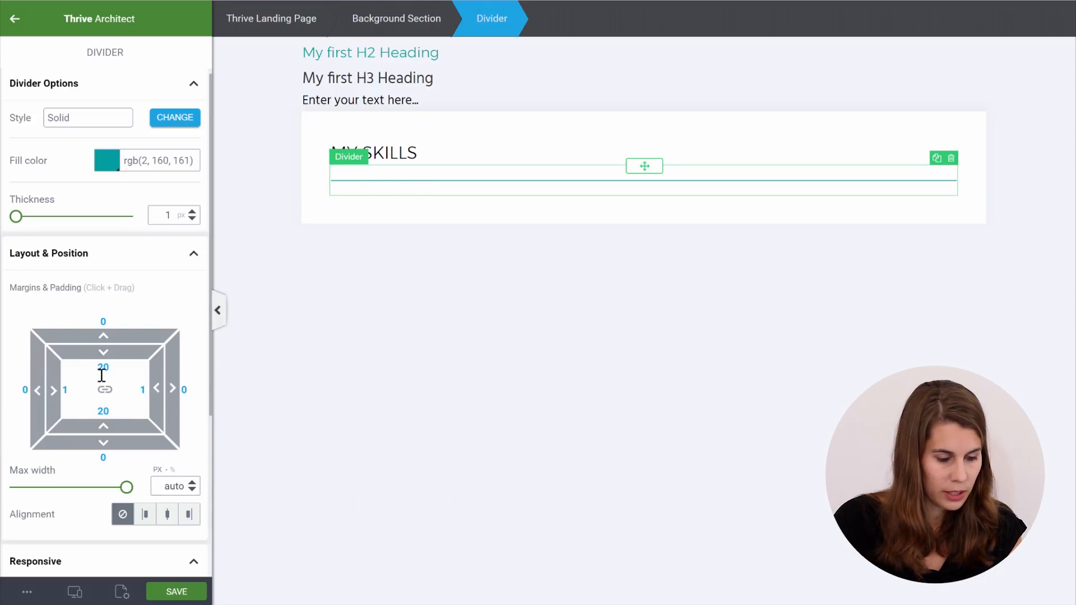
pyautogui.moveTo(103, 370); pyautogui.dragTo(68, 368)
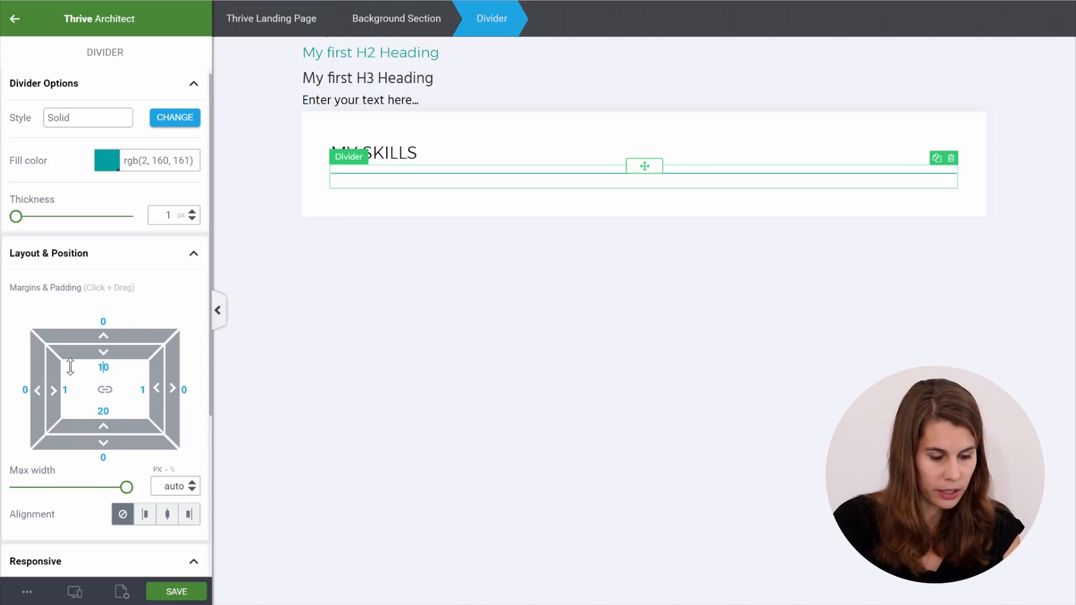
pyautogui.click(591, 247)
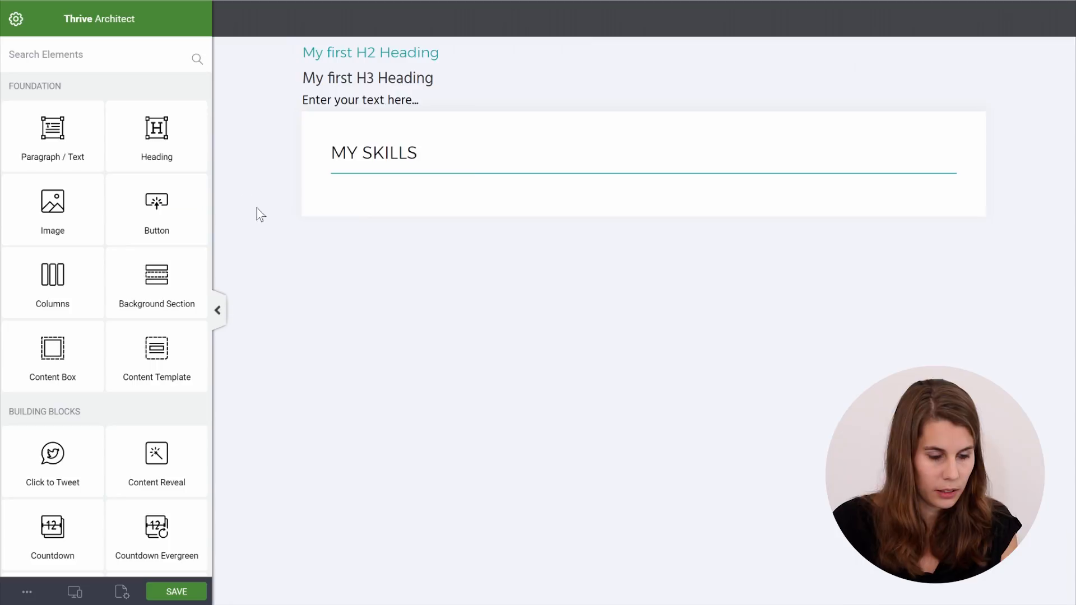
# Move the teal I'm Good At... subheading under the divider and insert PROFESSIONAL before SKILLS
pyautogui.moveTo(642, 49); pyautogui.dragTo(422, 189)
pyautogui.click(363, 122)
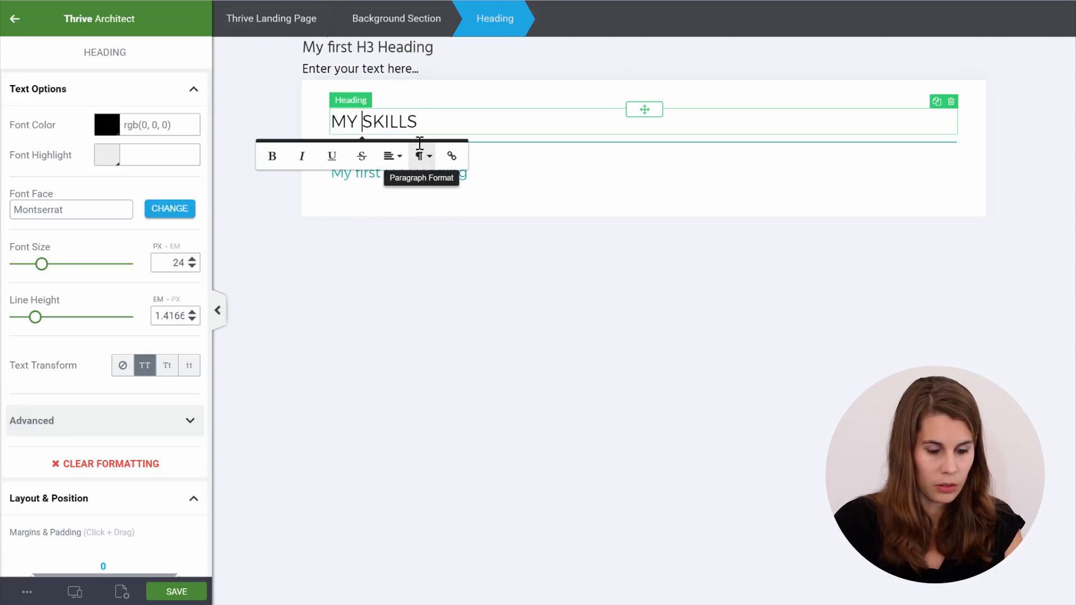
pyautogui.write('PROFESSIONA')
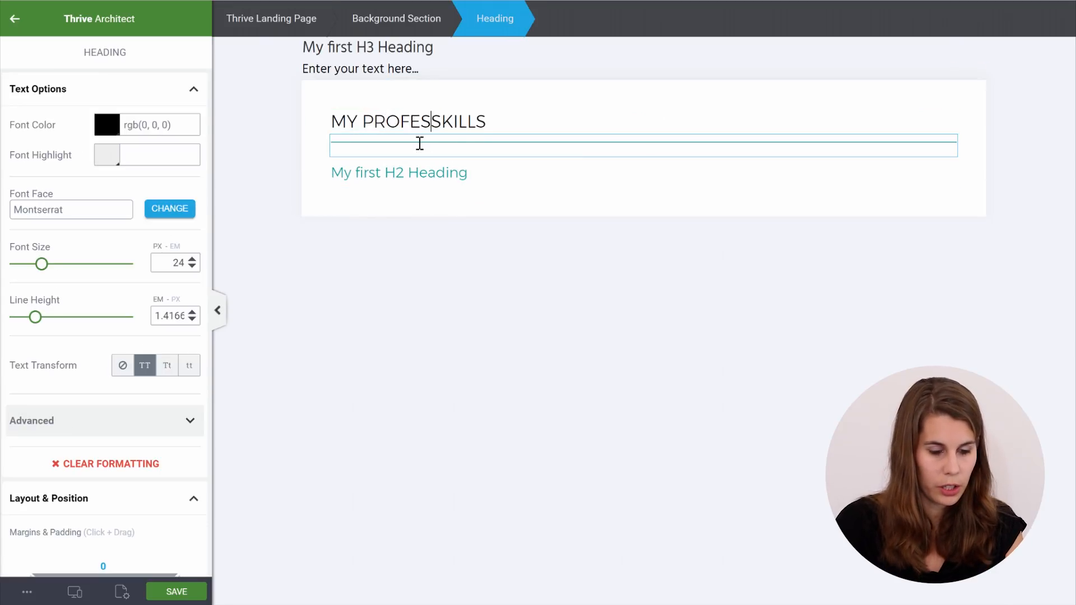
pyautogui.write('L')
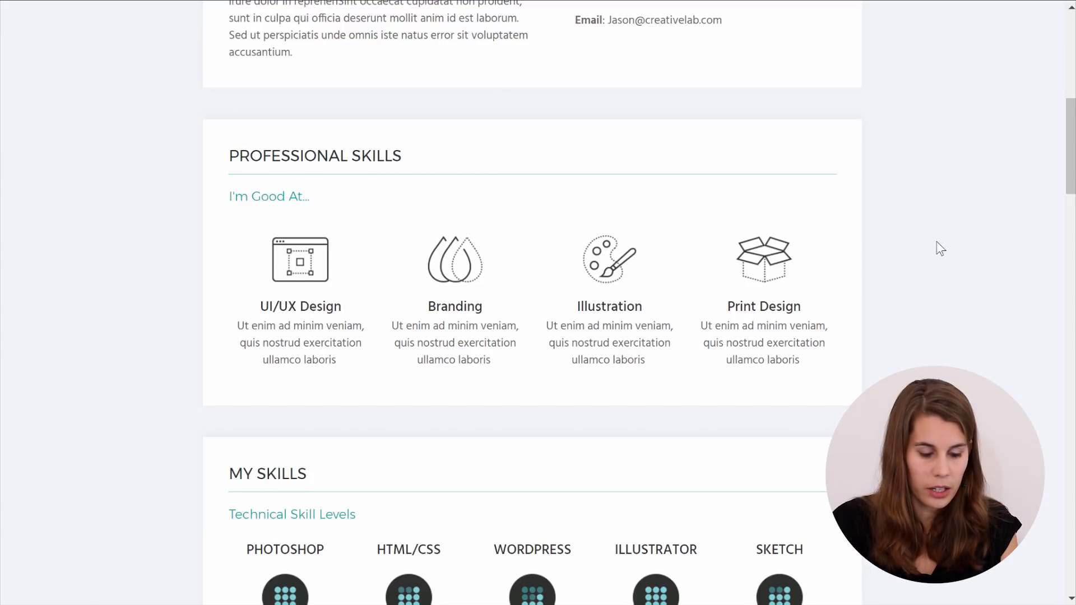
# Select the MY PROFESSIONAL SKILLS heading through its parent background section
pyautogui.scroll(-8, 936, 245)
pyautogui.scroll(10, 939, 247)
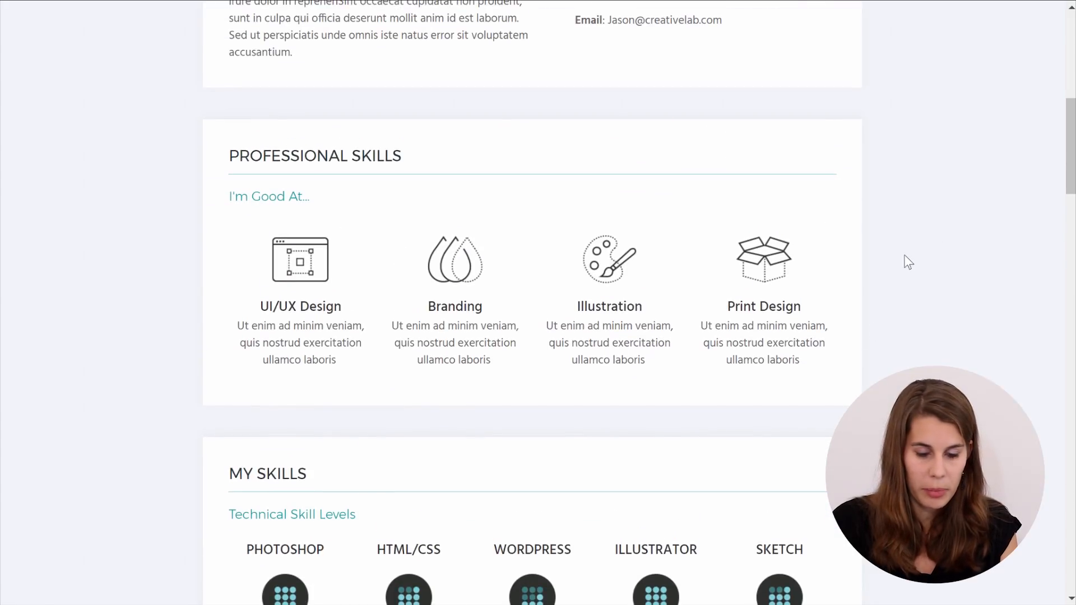
pyautogui.scroll(-20, 908, 262)
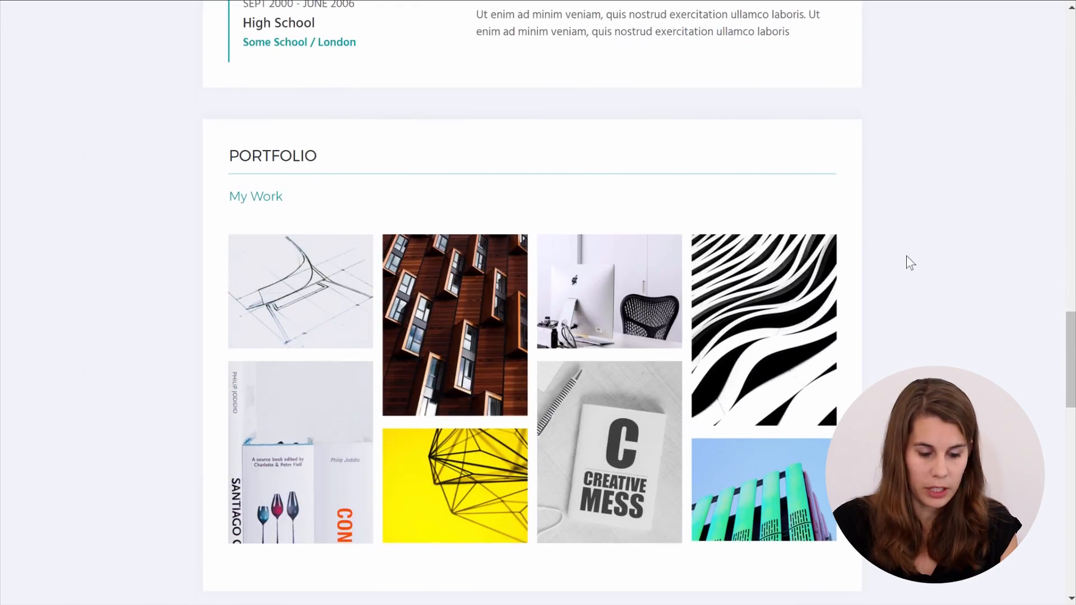
pyautogui.scroll(10, 911, 262)
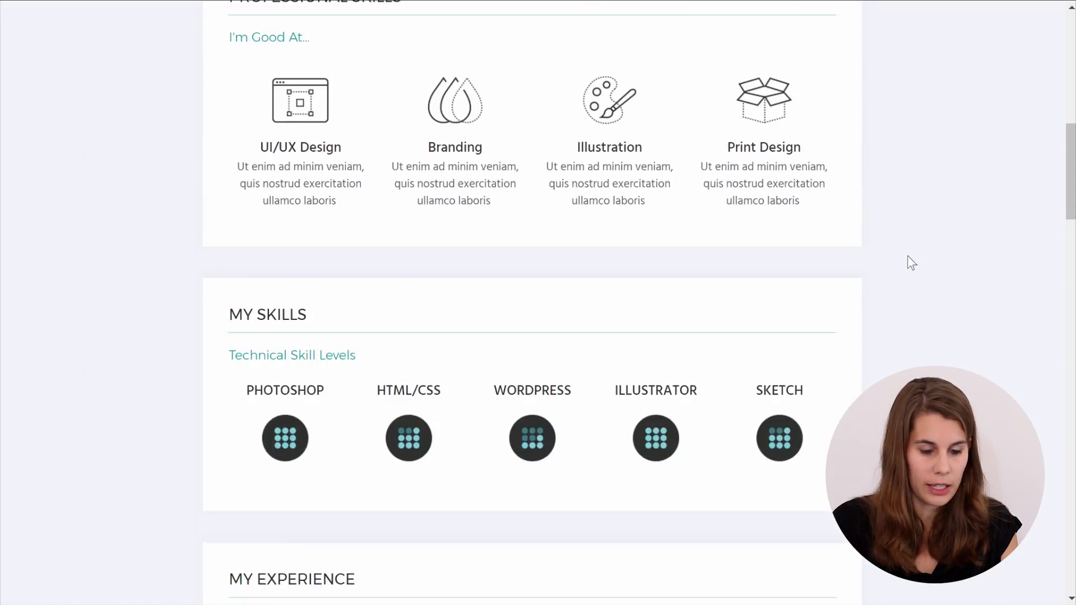
pyautogui.scroll(4, 903, 269)
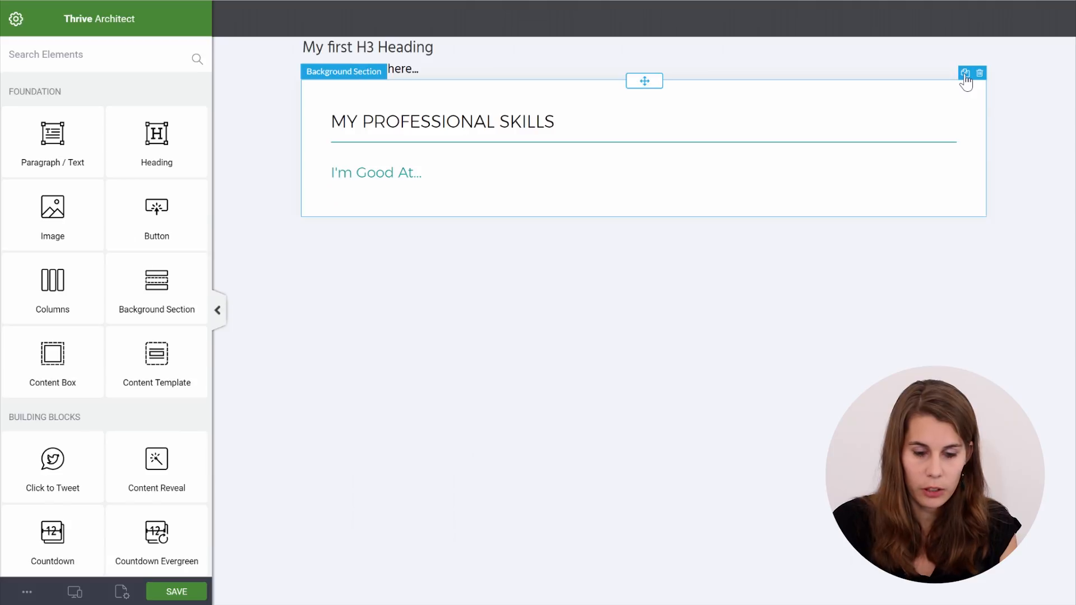
pyautogui.click(438, 103)
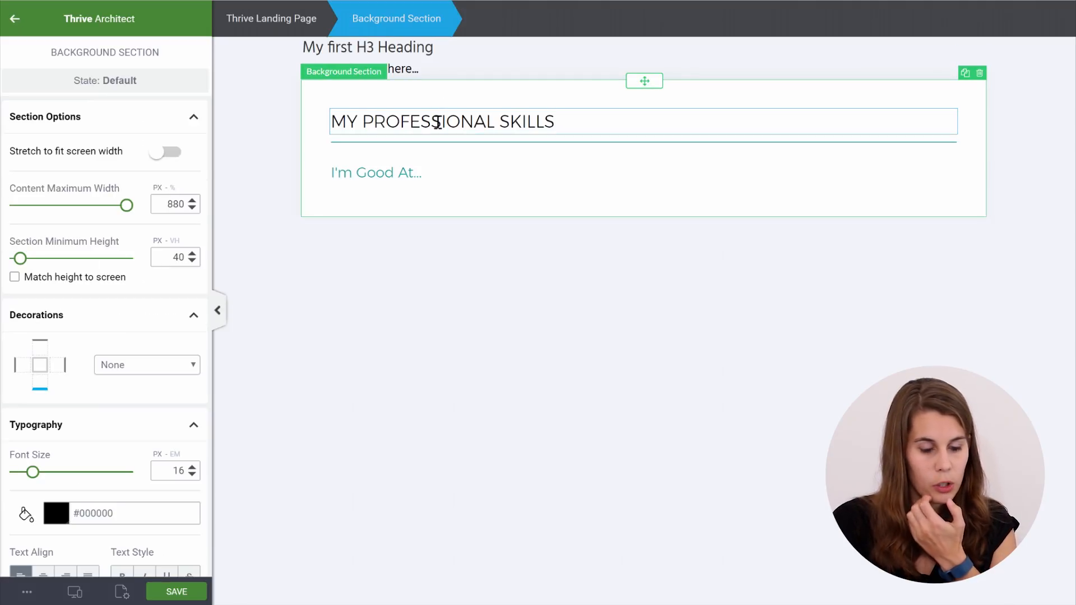
pyautogui.click(438, 121)
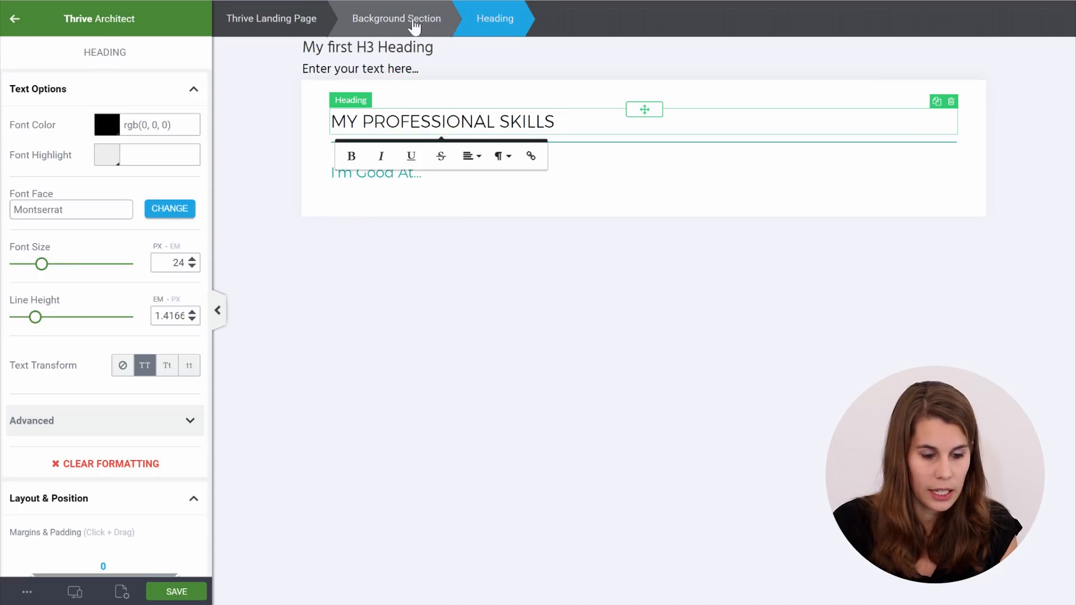
# Duplicate the MY PROFESSIONAL SKILLS section three times and scroll through the copies
pyautogui.click(388, 20)
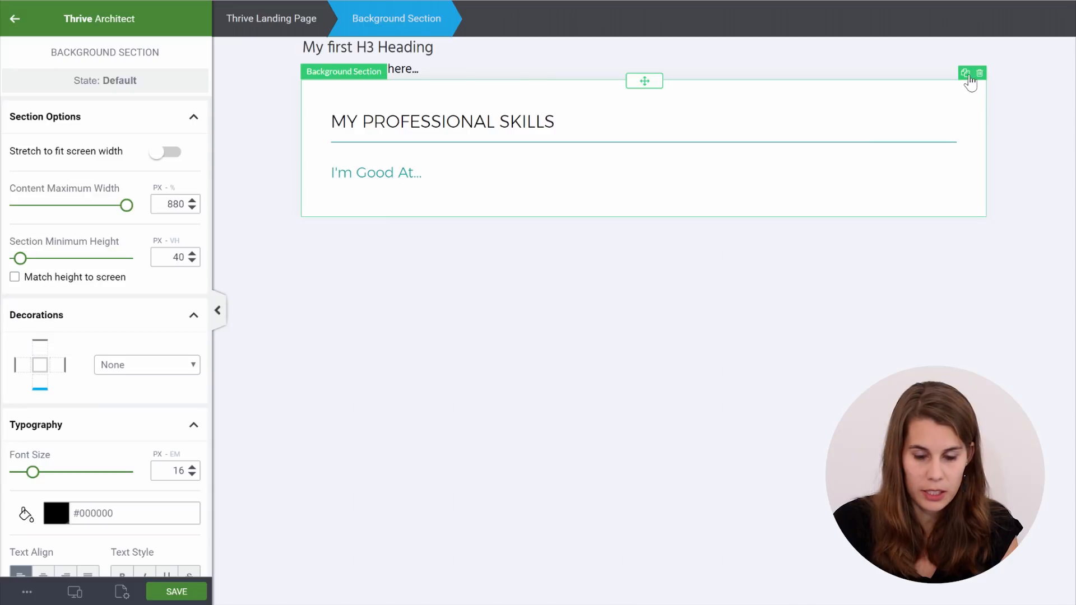
pyautogui.click(966, 73)
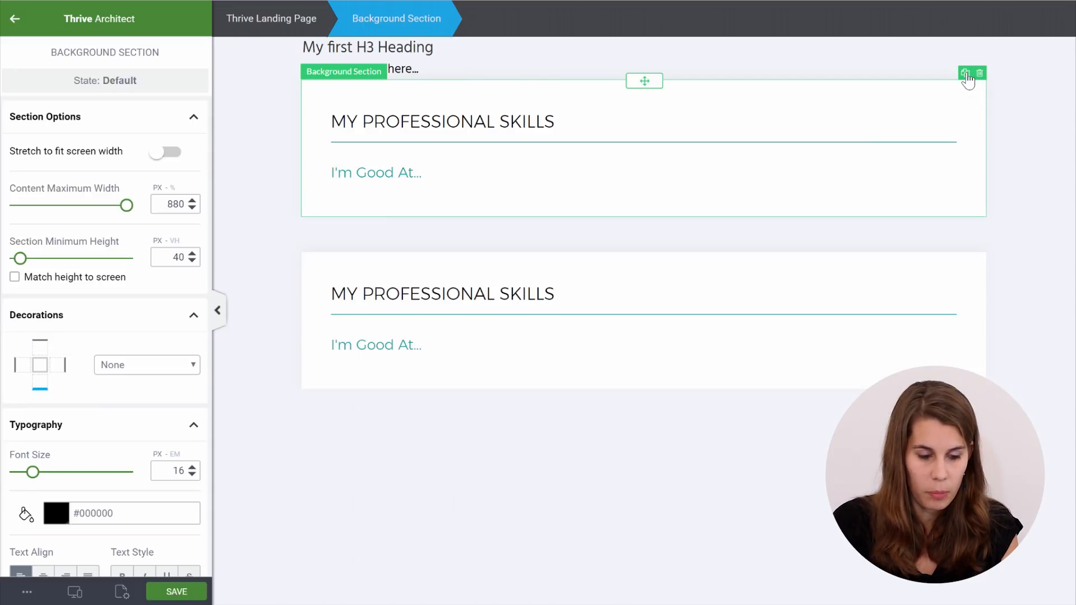
pyautogui.click(965, 73)
pyautogui.click(966, 74)
pyautogui.scroll(-2, 937, 240)
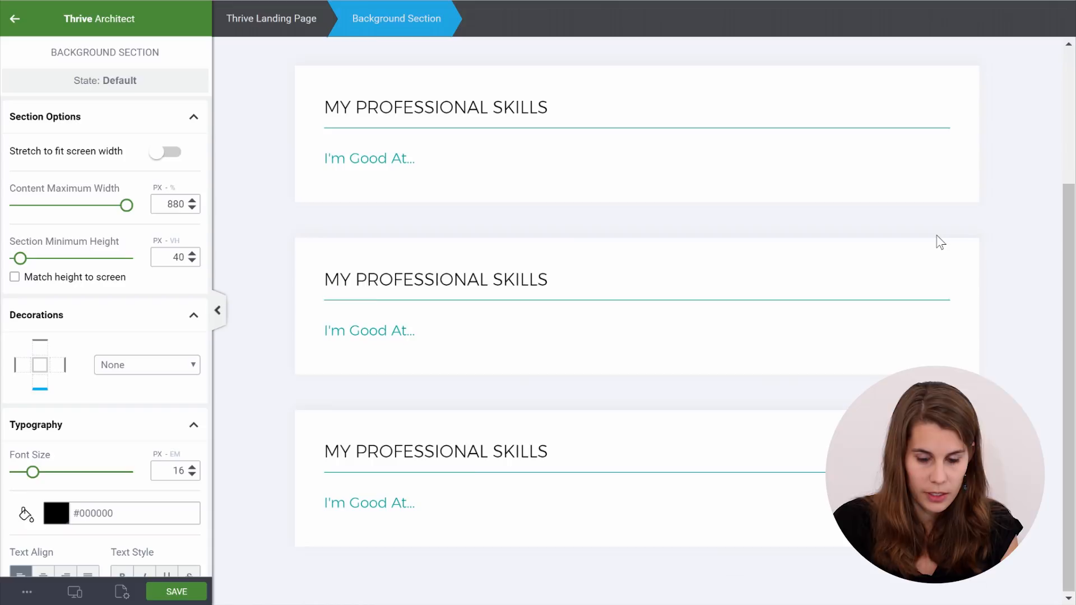
pyautogui.scroll(2, 937, 240)
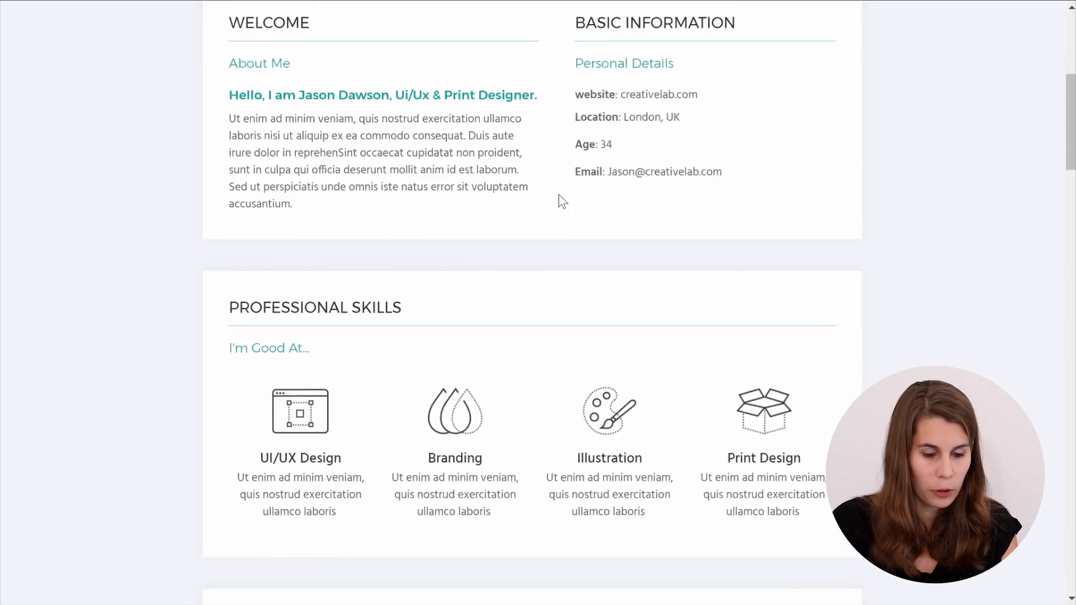
pyautogui.scroll(3, 431, 143)
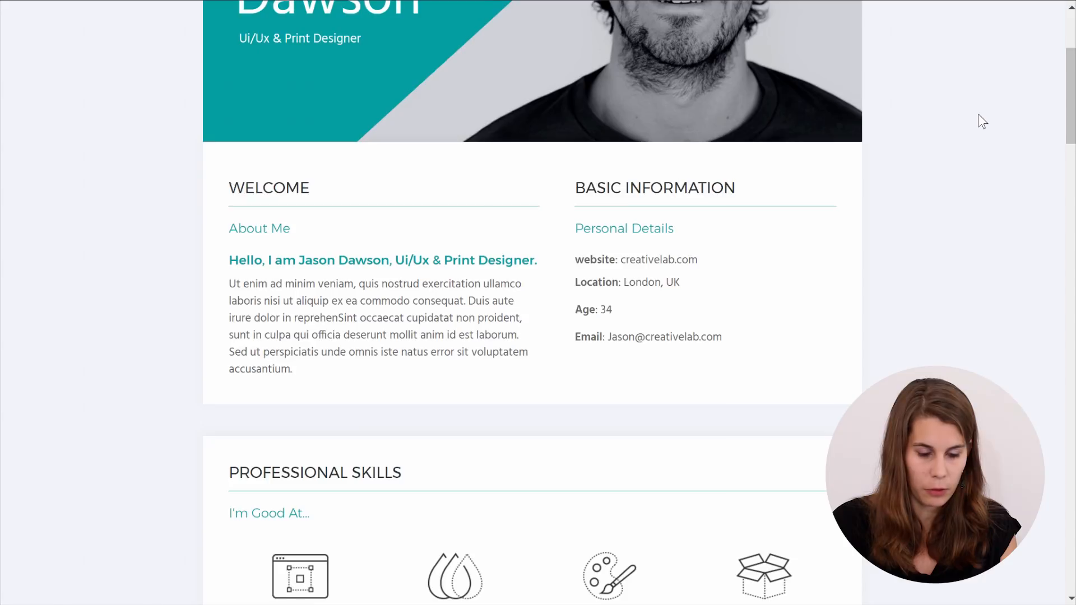
pyautogui.scroll(4, 983, 122)
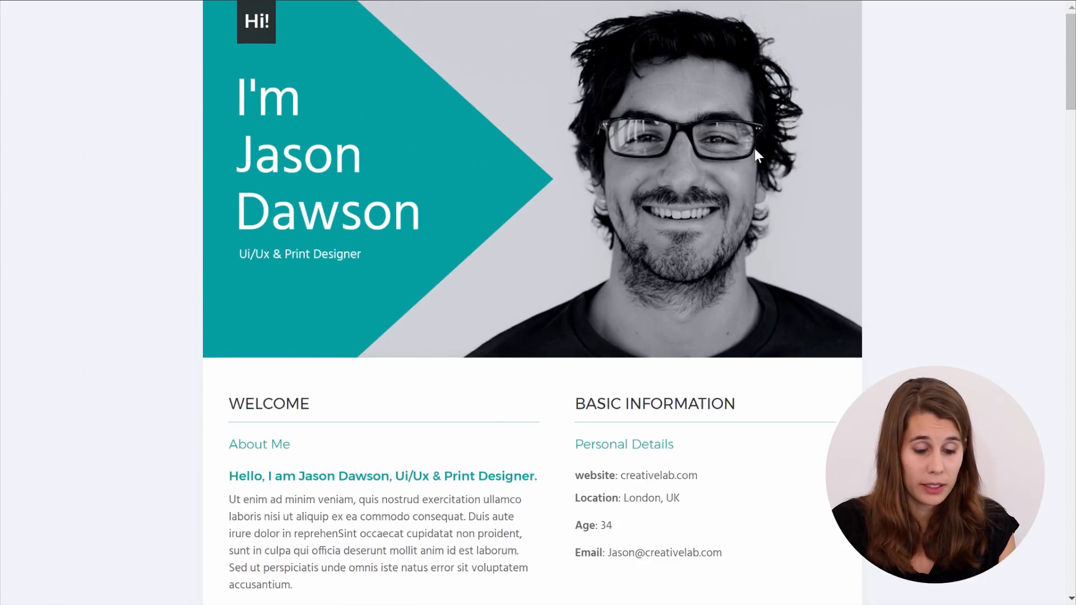
pyautogui.scroll(-4, 845, 146)
pyautogui.scroll(-1, 849, 151)
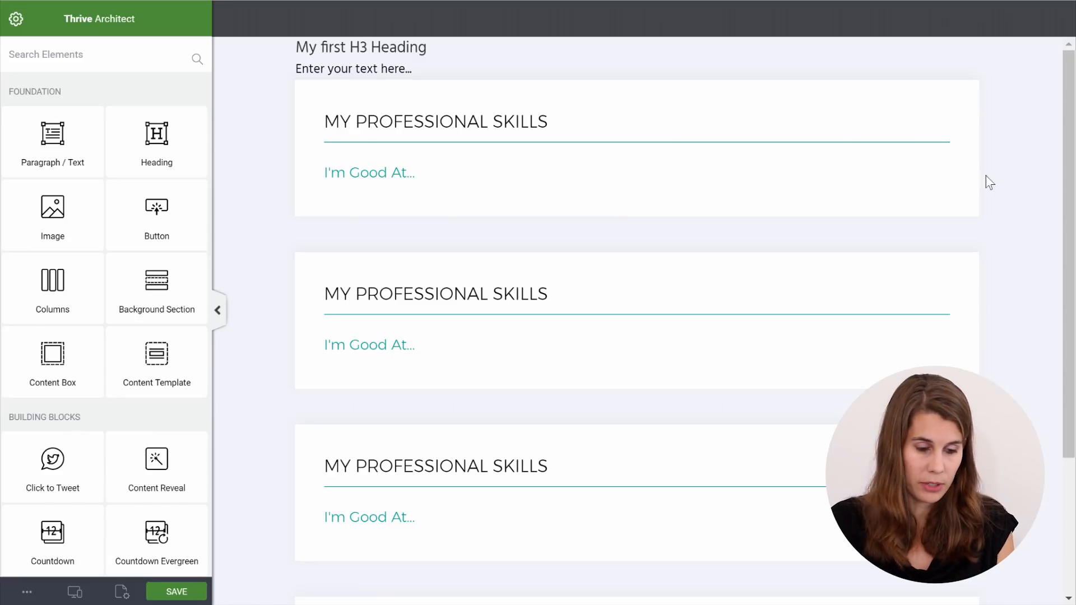
# Duplicate the heading into a second column and give each column a divider and I'm Good At... subheading
pyautogui.click(932, 111)
pyautogui.moveTo(625, 138); pyautogui.dragTo(948, 133)
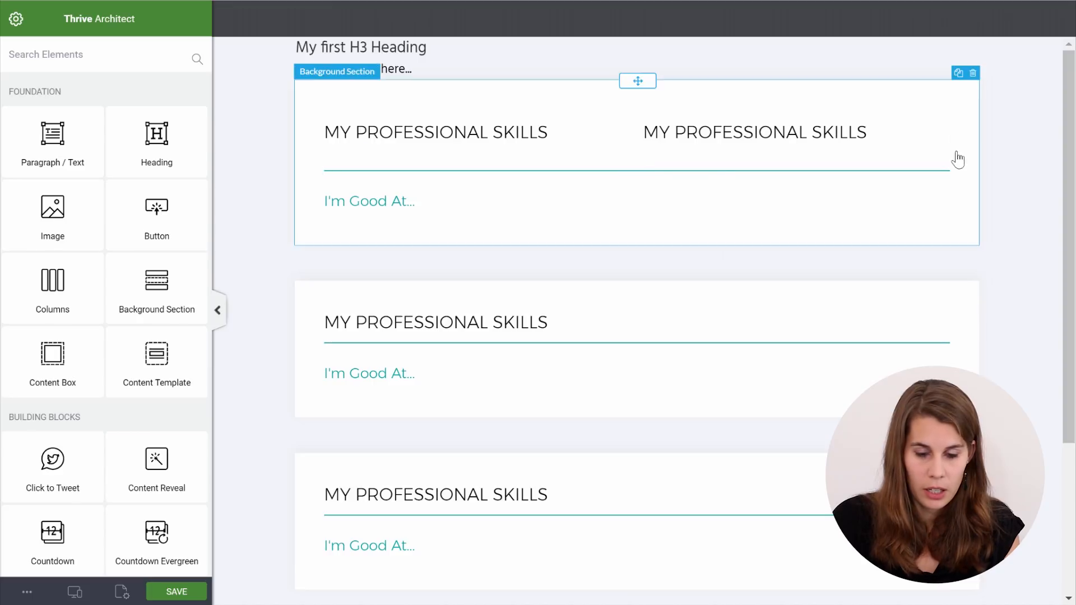
pyautogui.moveTo(631, 161); pyautogui.dragTo(463, 149)
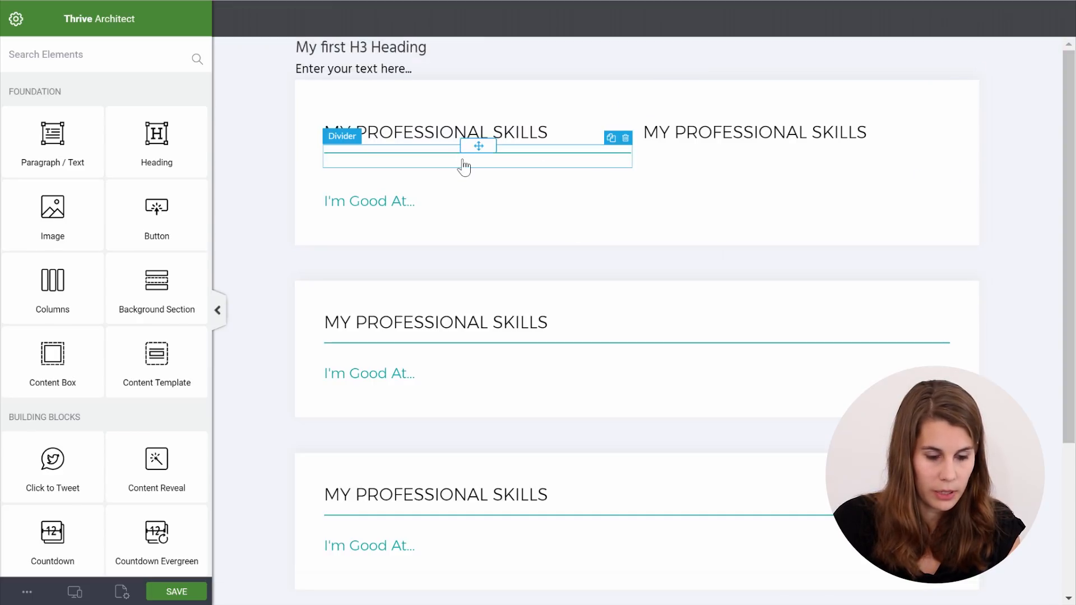
pyautogui.click(411, 199)
pyautogui.moveTo(629, 186); pyautogui.dragTo(714, 158)
pyautogui.click(611, 160)
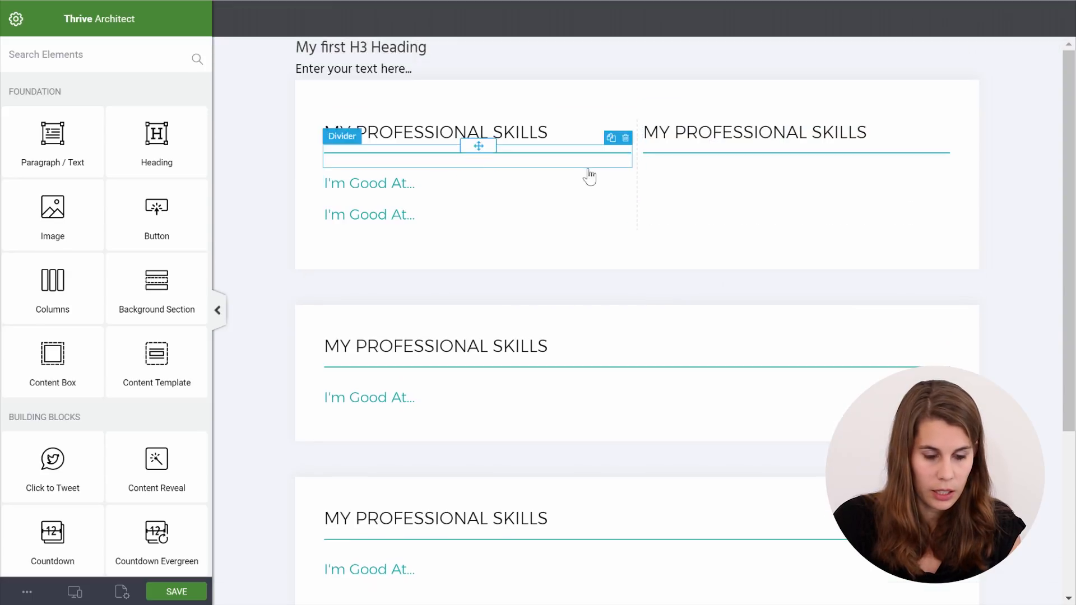
pyautogui.moveTo(500, 204); pyautogui.dragTo(715, 172)
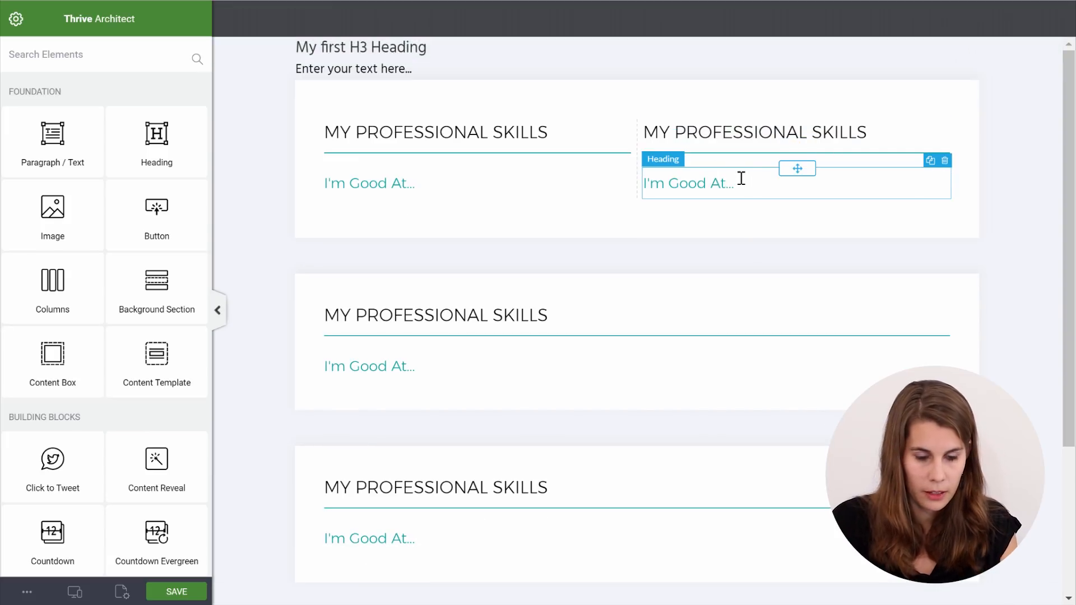
# Retitle the columns WELCOME and BASIC INFORMATION and adjust their width split
pyautogui.moveTo(579, 132); pyautogui.dragTo(333, 136)
pyautogui.write('WELCOME')
pyautogui.click(792, 123)
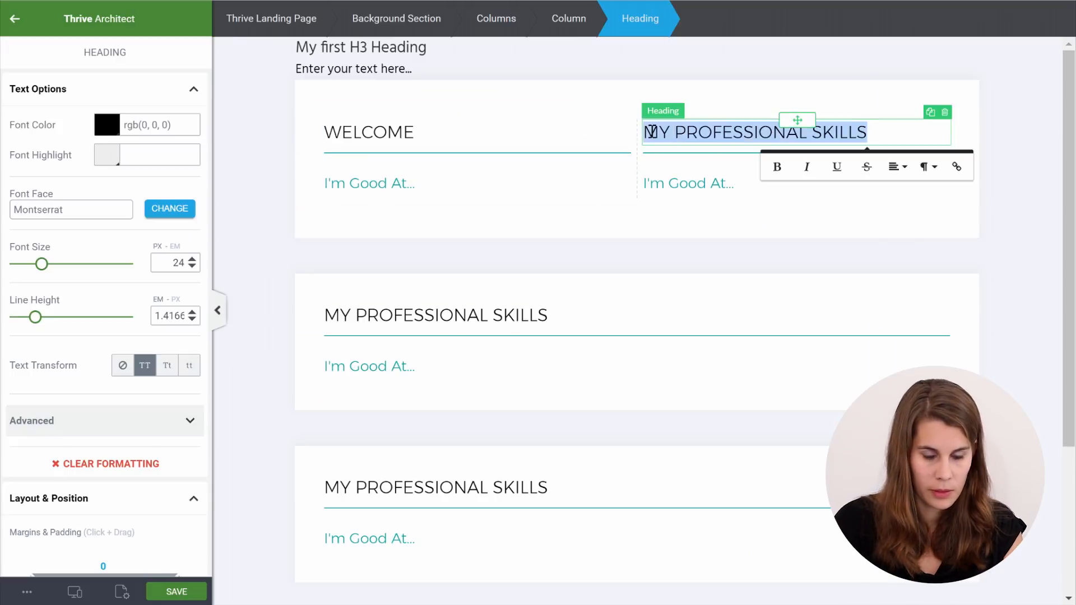
pyautogui.write('BASIC INFORMATION')
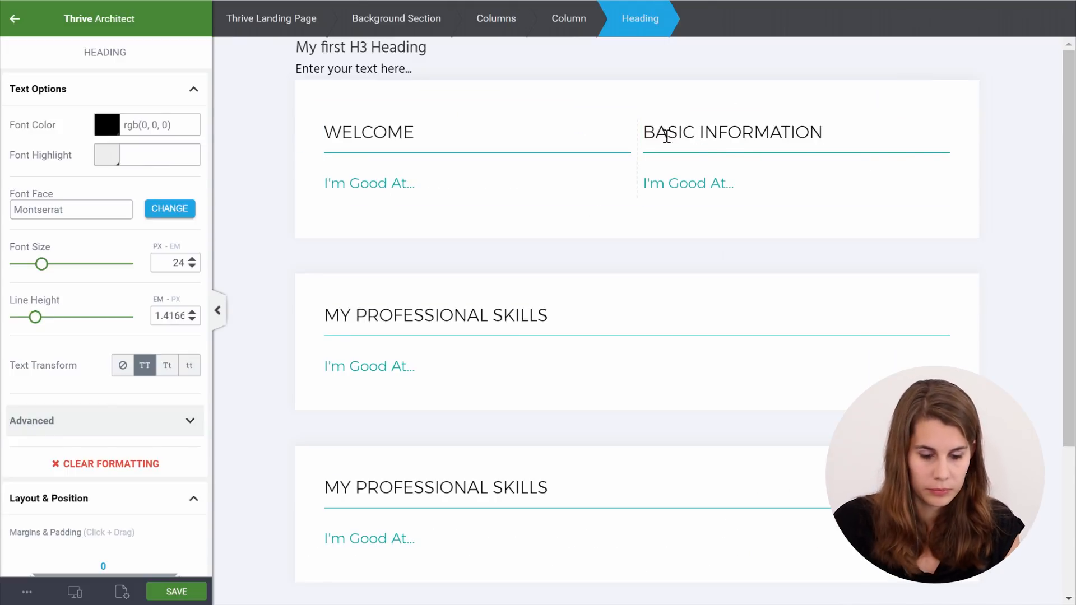
pyautogui.press('Escape')
pyautogui.moveTo(636, 143); pyautogui.dragTo(608, 144)
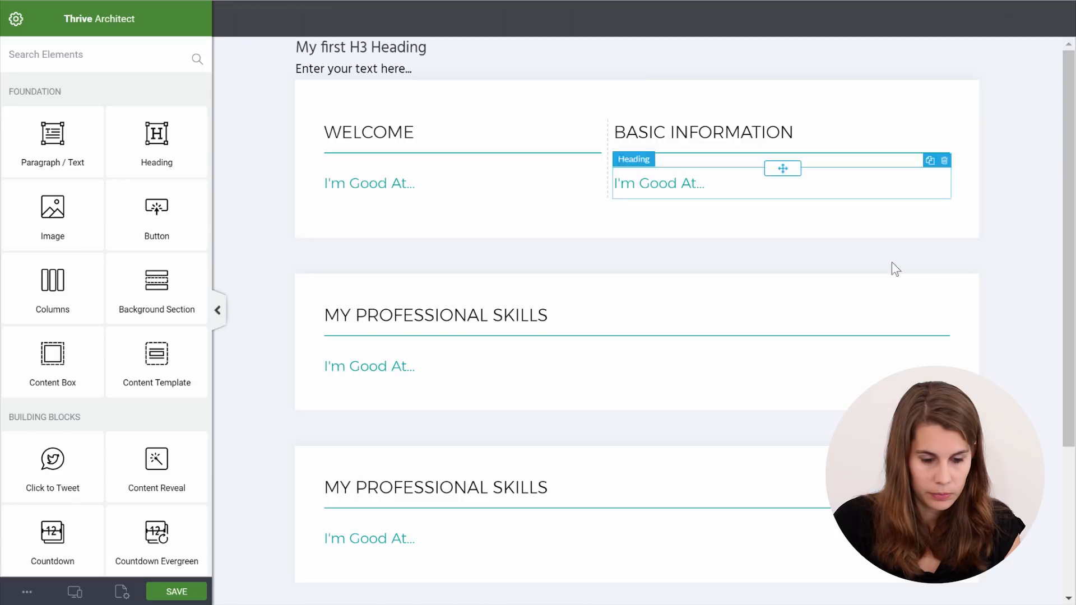
pyautogui.moveTo(370, 205); pyautogui.dragTo(370, 205)
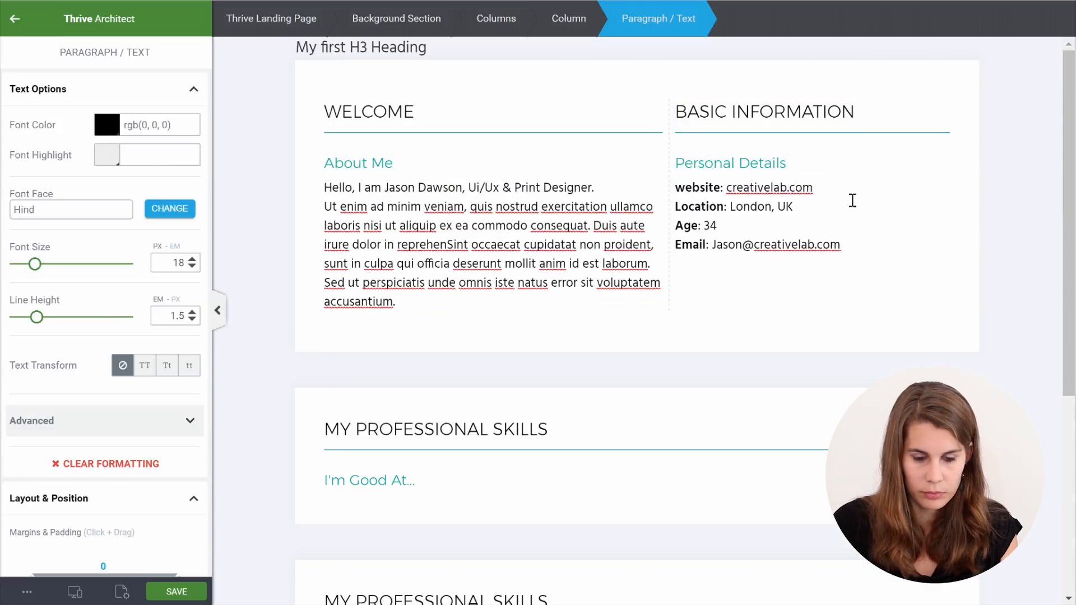
# Make the About Me greeting line bold teal and increase the paragraph's line spacing
pyautogui.press('Escape')
pyautogui.moveTo(604, 188); pyautogui.dragTo(324, 189)
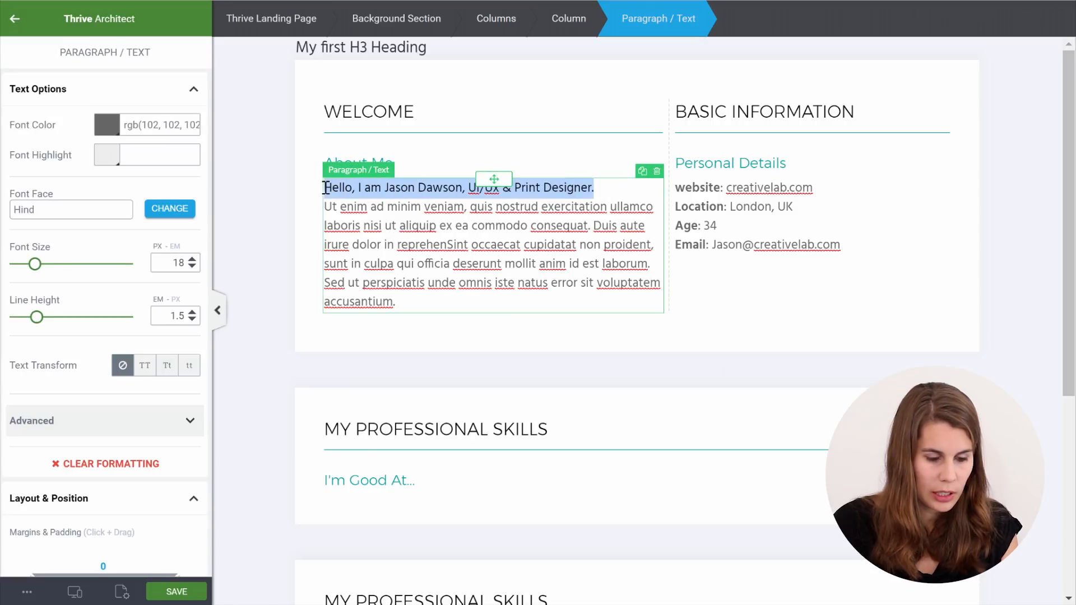
pyautogui.click(339, 223)
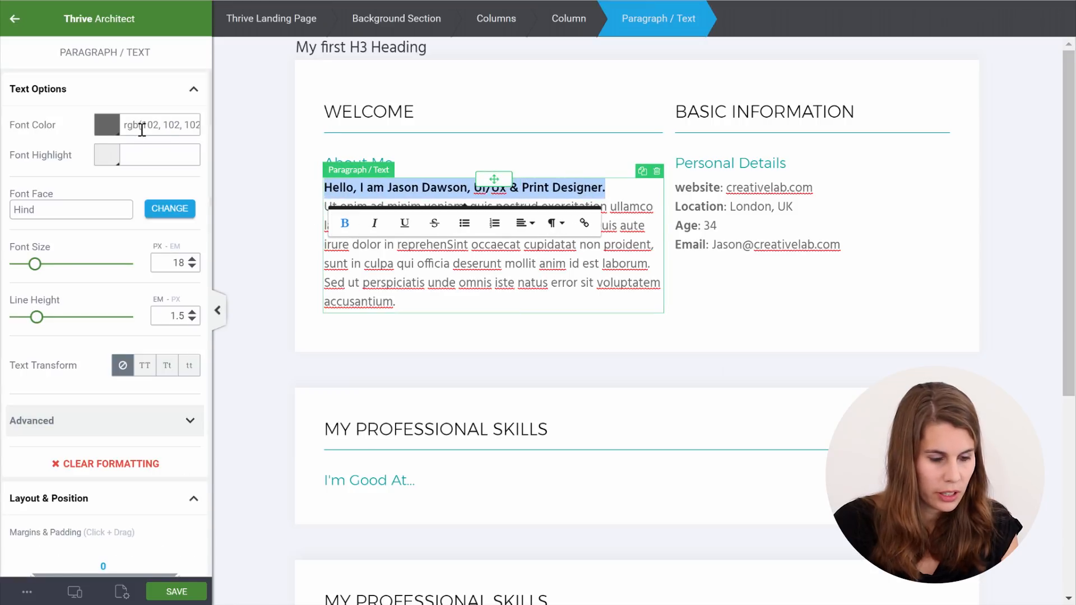
pyautogui.click(104, 127)
pyautogui.click(43, 335)
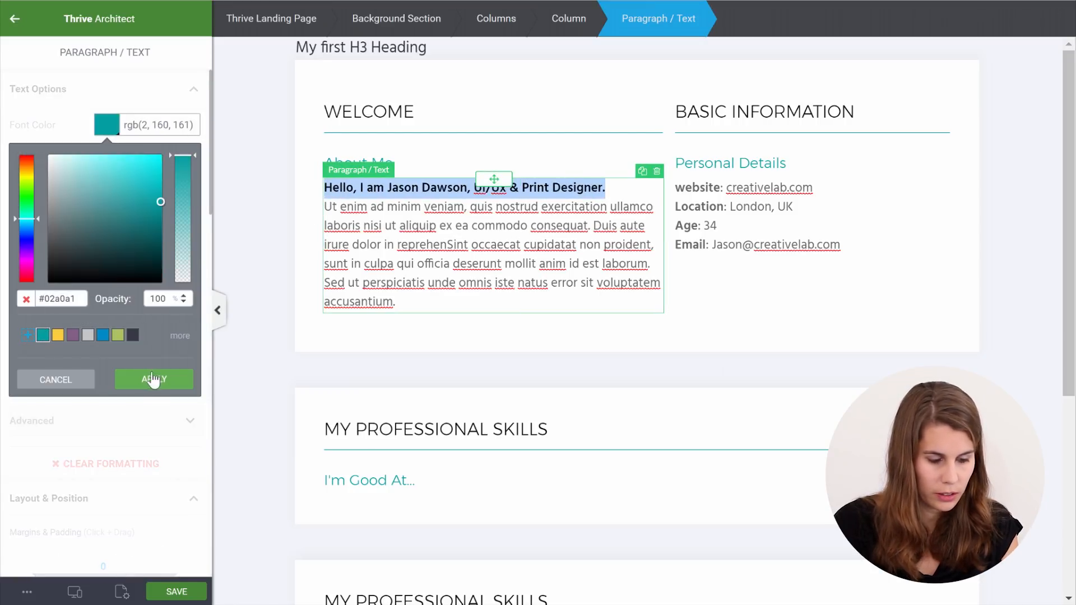
pyautogui.click(154, 381)
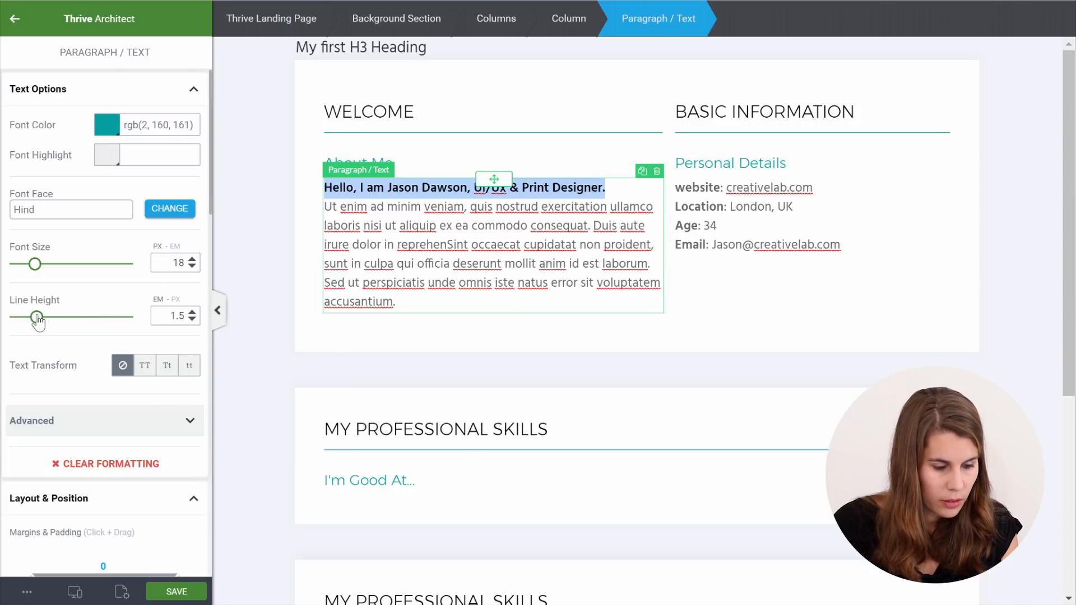
pyautogui.moveTo(38, 319); pyautogui.dragTo(40, 321)
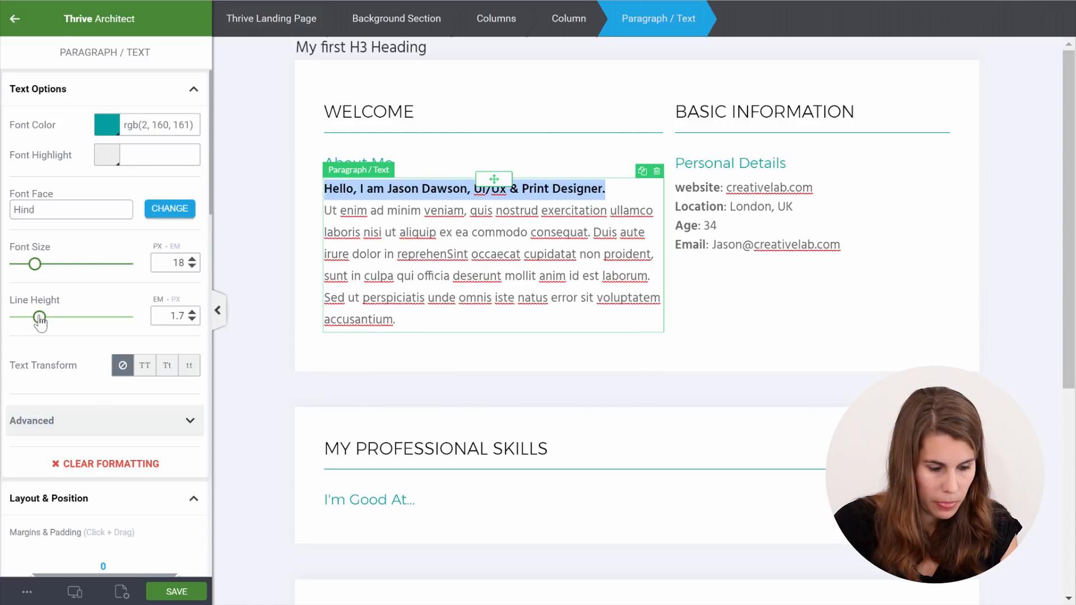
# Increase the line height of the BASIC INFORMATION personal details paragraph
pyautogui.click(743, 189)
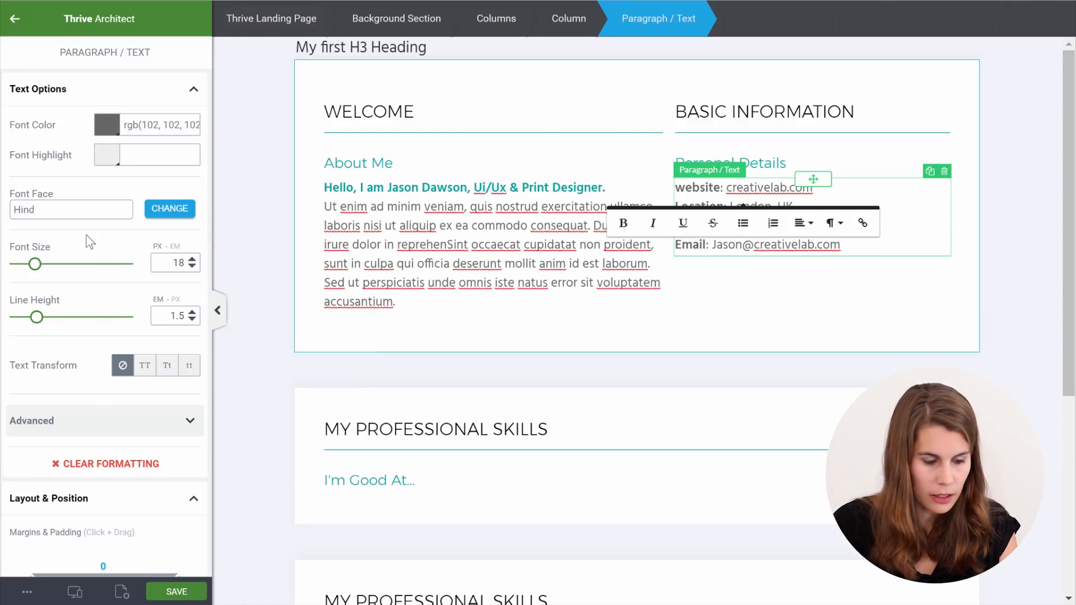
pyautogui.moveTo(36, 320); pyautogui.dragTo(41, 328)
pyautogui.click(1034, 151)
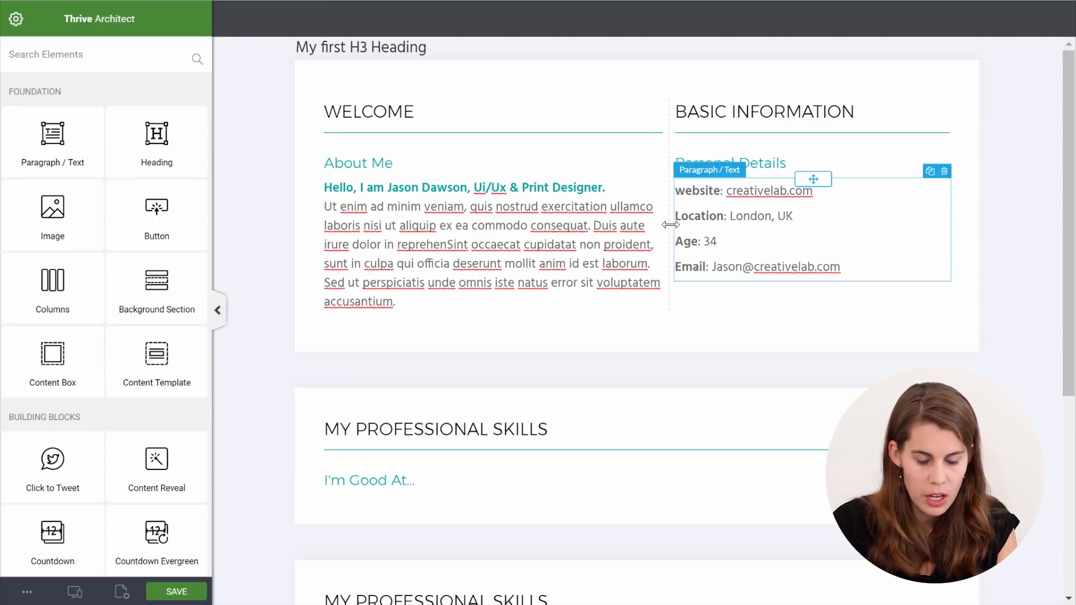
# Set the gutter width of the WELCOME / BASIC INFORMATION columns to 40 px
pyautogui.click(671, 103)
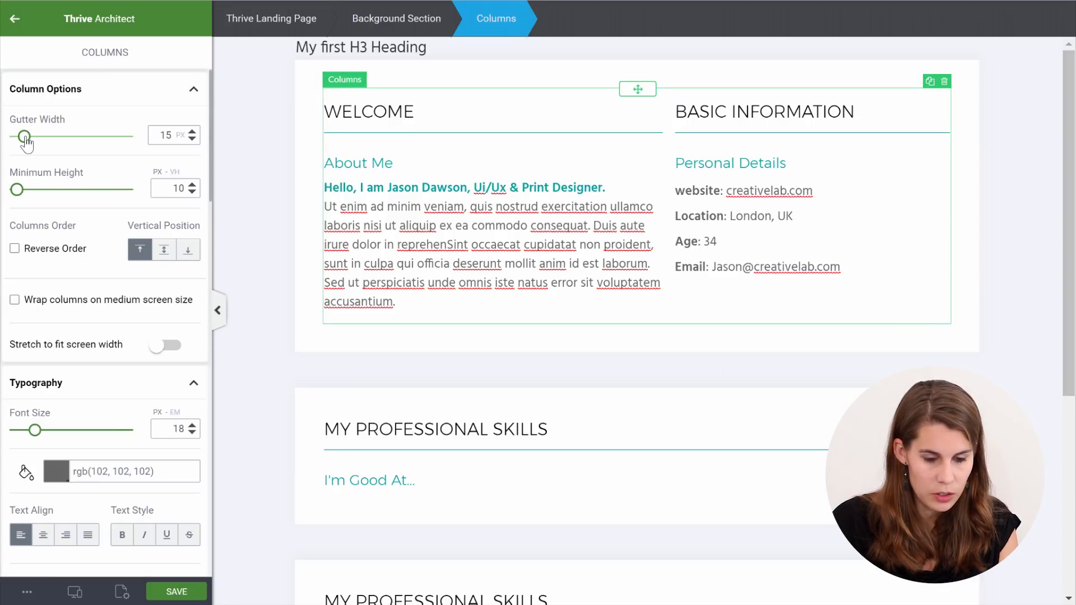
pyautogui.moveTo(26, 144); pyautogui.dragTo(38, 145)
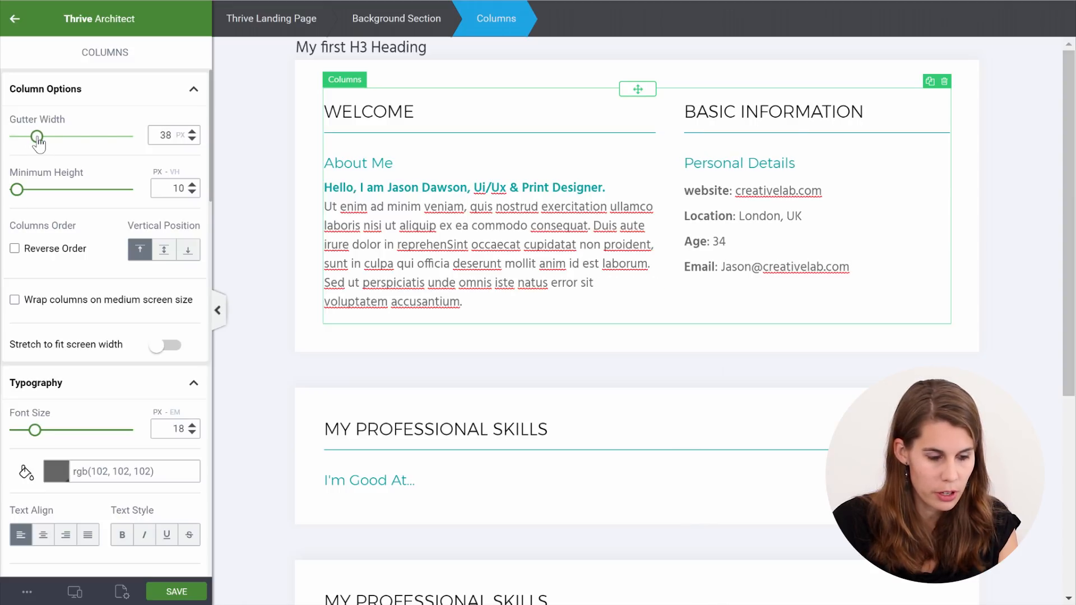
pyautogui.moveTo(163, 134); pyautogui.dragTo(187, 136)
pyautogui.write('40')
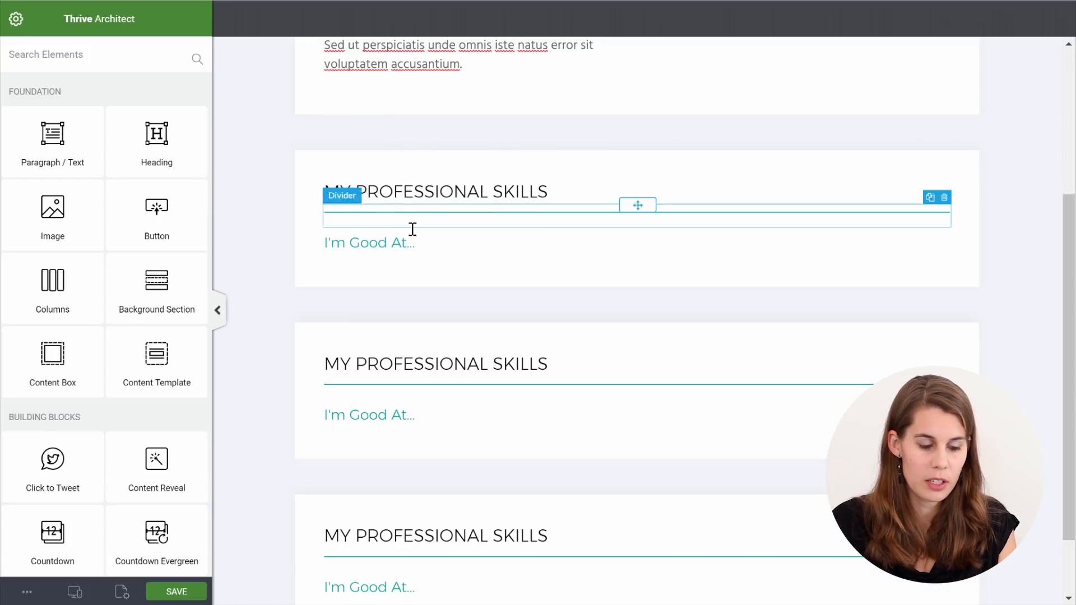
# Insert a 1/4 x4 four-column row under the I'm Good At... subheading
pyautogui.moveTo(52, 280); pyautogui.dragTo(420, 263)
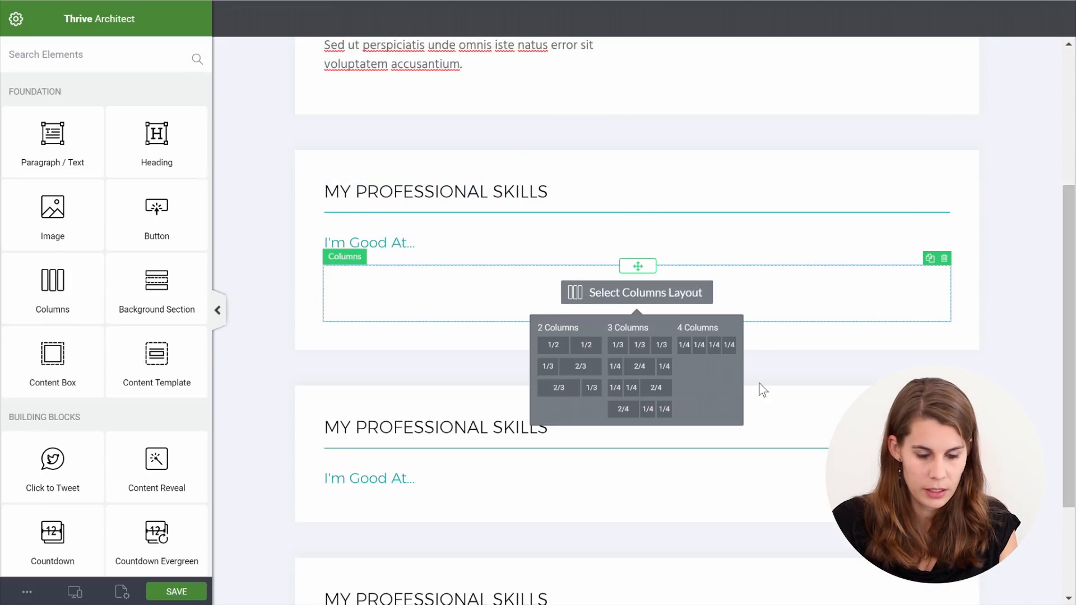
pyautogui.click(714, 345)
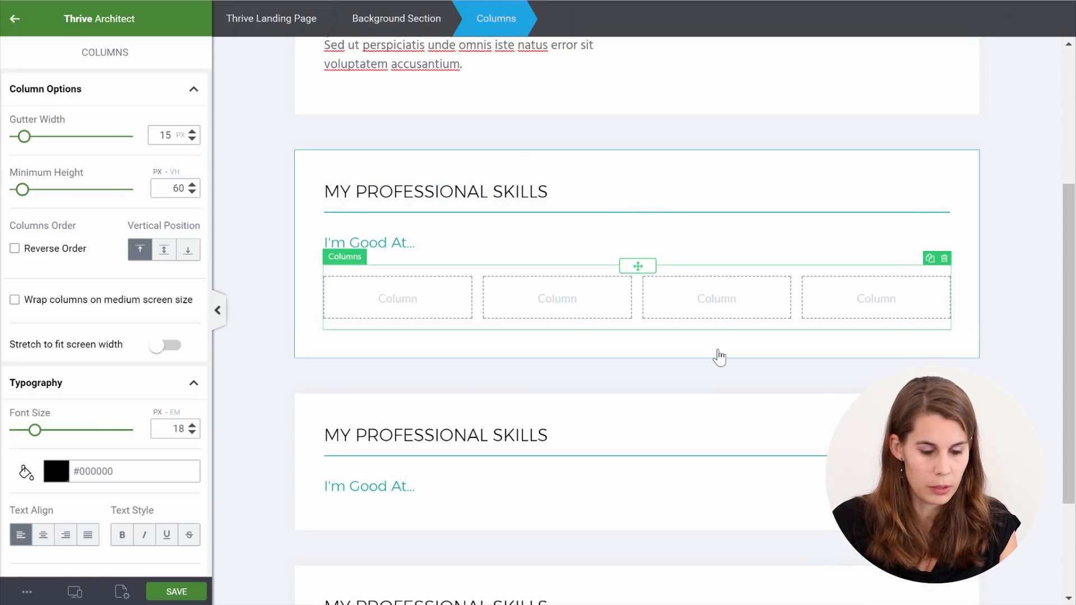
pyautogui.click(14, 20)
# Drop a Content Box into the first column and set its padding and margins to 0
pyautogui.moveTo(44, 367); pyautogui.dragTo(400, 314)
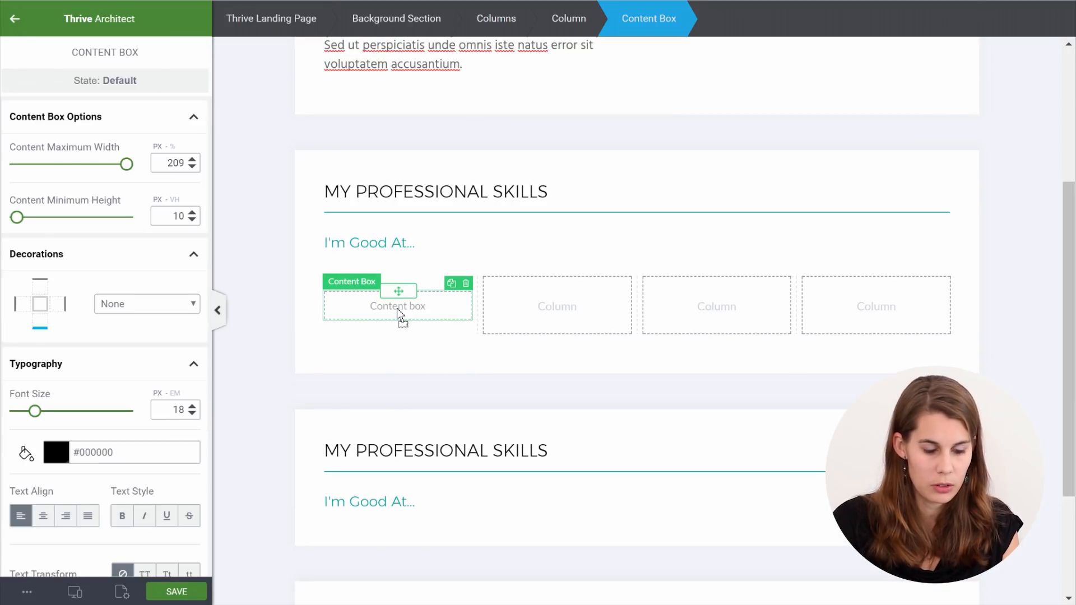
pyautogui.scroll(-8, 100, 359)
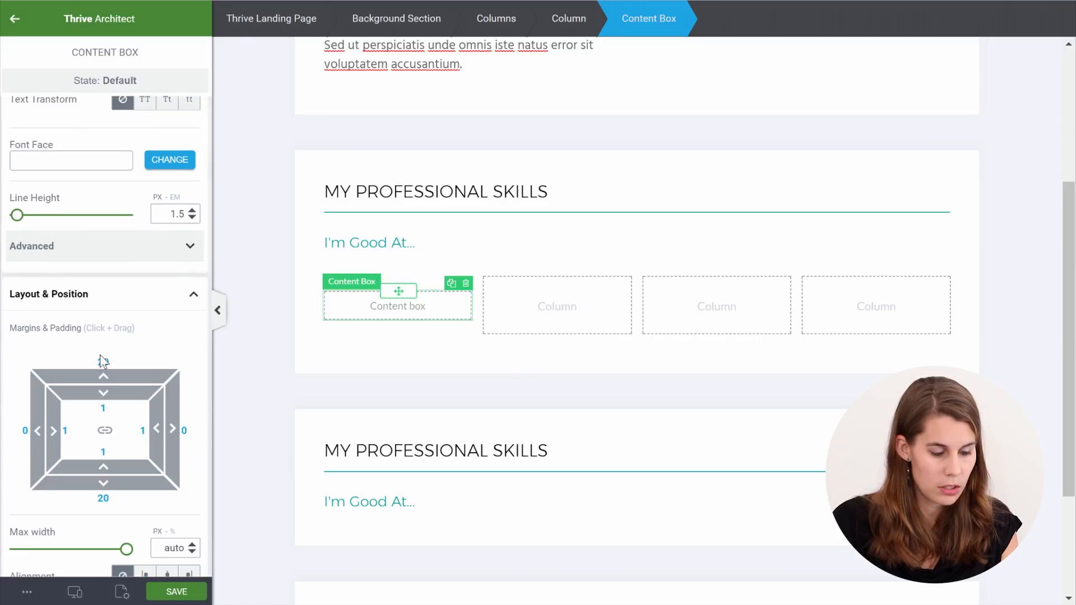
pyautogui.scroll(-2, 102, 362)
pyautogui.write('0')
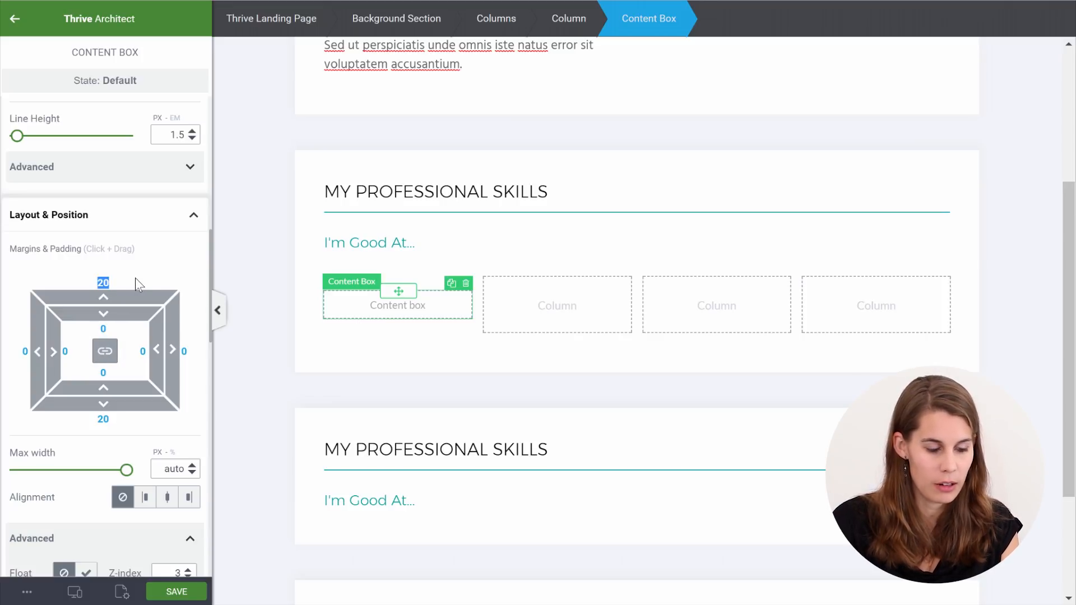
pyautogui.write('0')
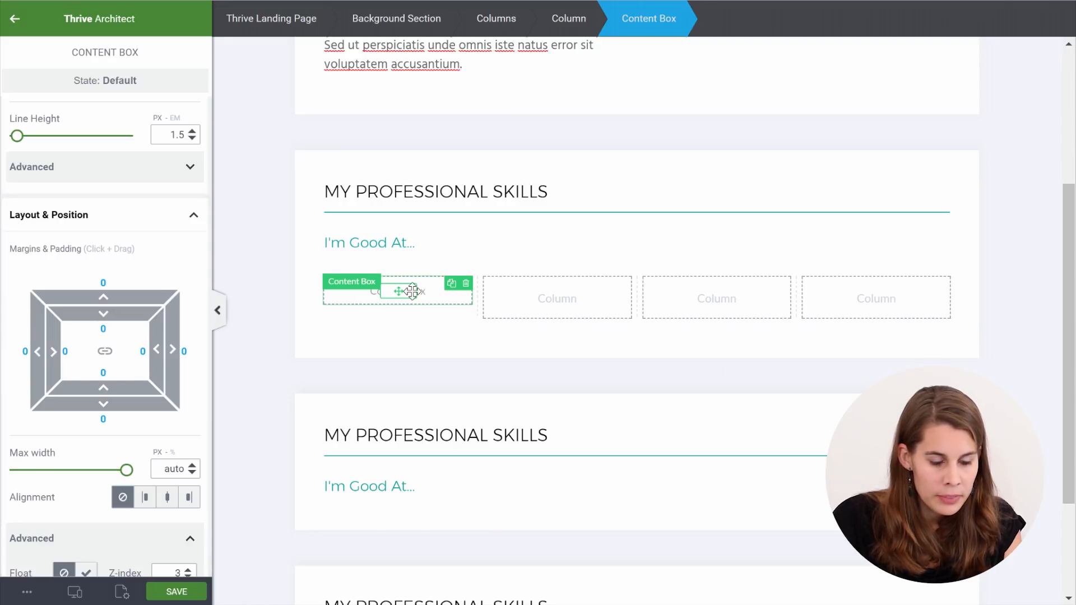
pyautogui.click(16, 23)
pyautogui.scroll(10, 84, 118)
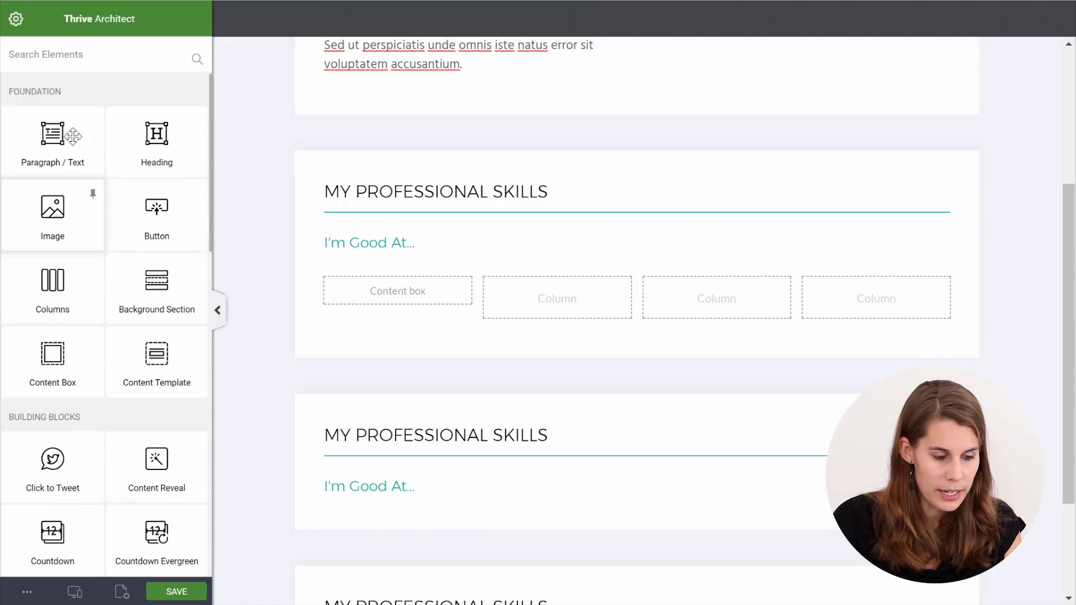
# Insert the browser-window icon into the first skills column and centre it
pyautogui.moveTo(53, 222); pyautogui.dragTo(418, 299)
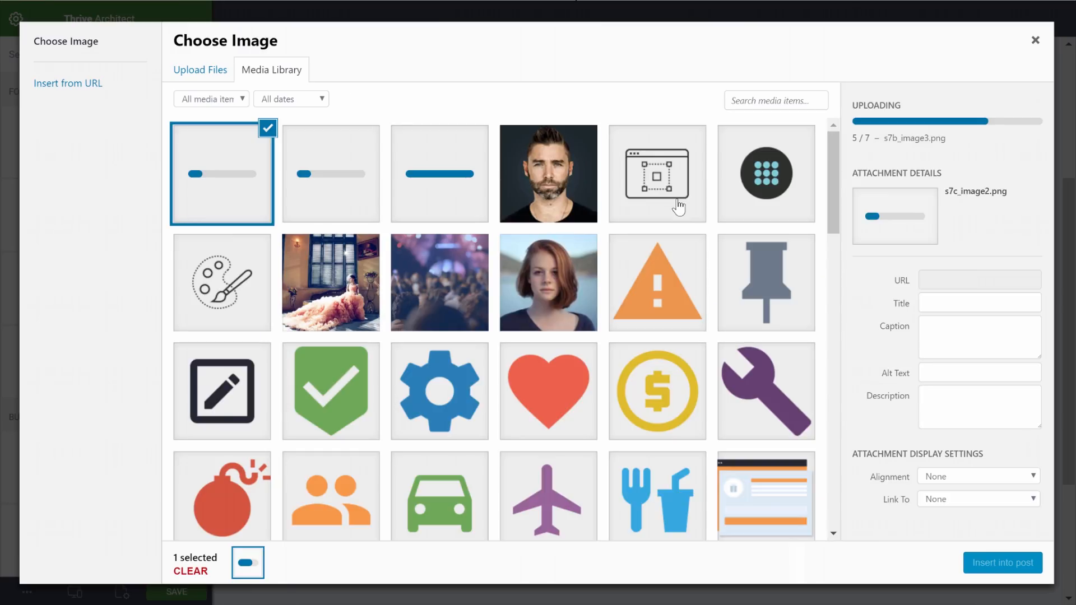
pyautogui.click(676, 209)
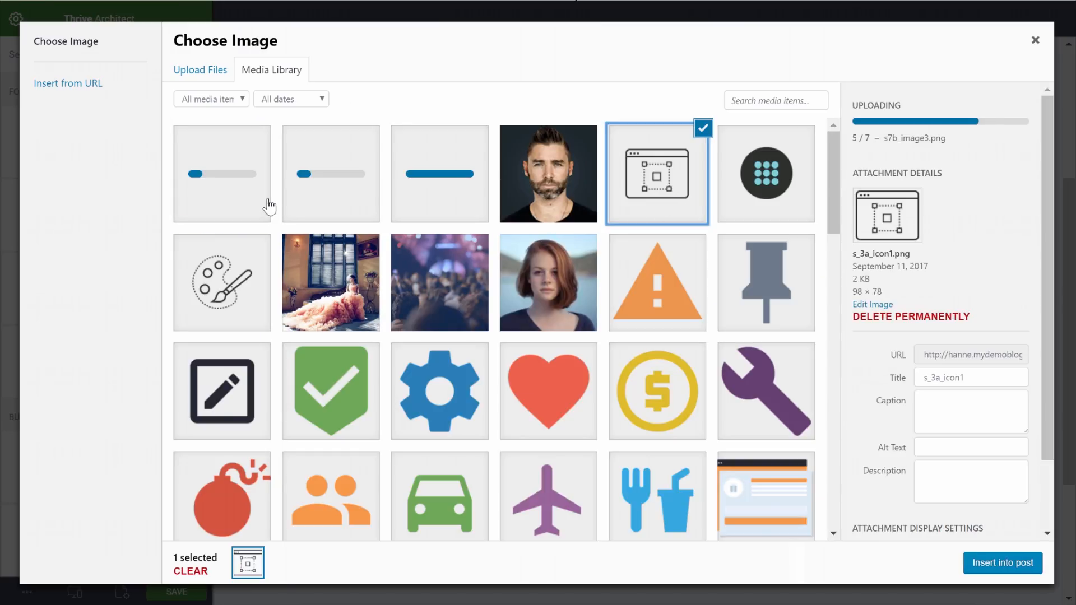
pyautogui.click(1004, 563)
pyautogui.scroll(-10, 149, 182)
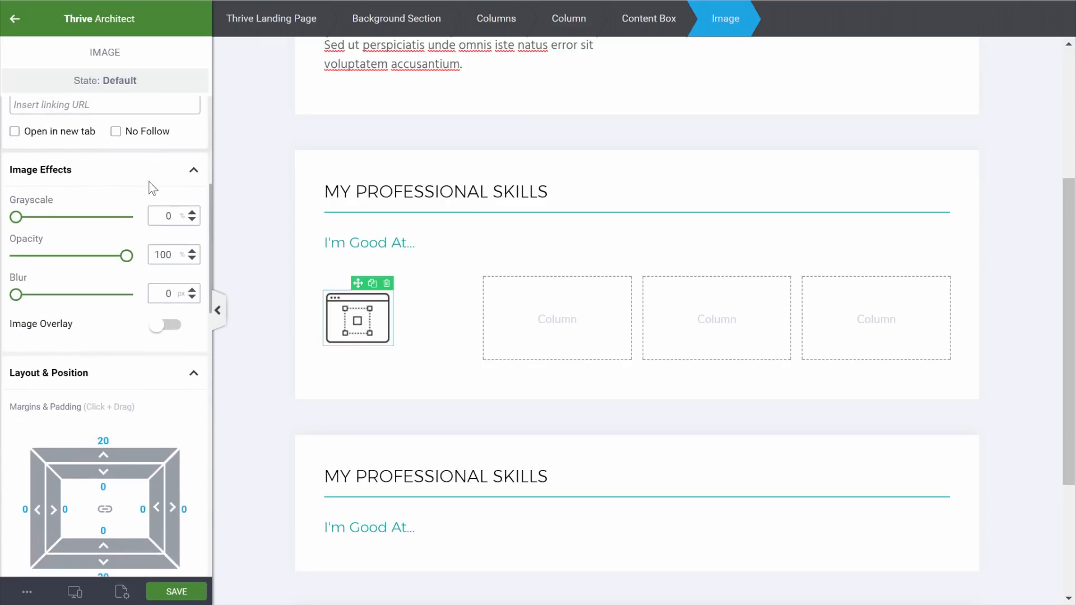
pyautogui.scroll(-3, 150, 181)
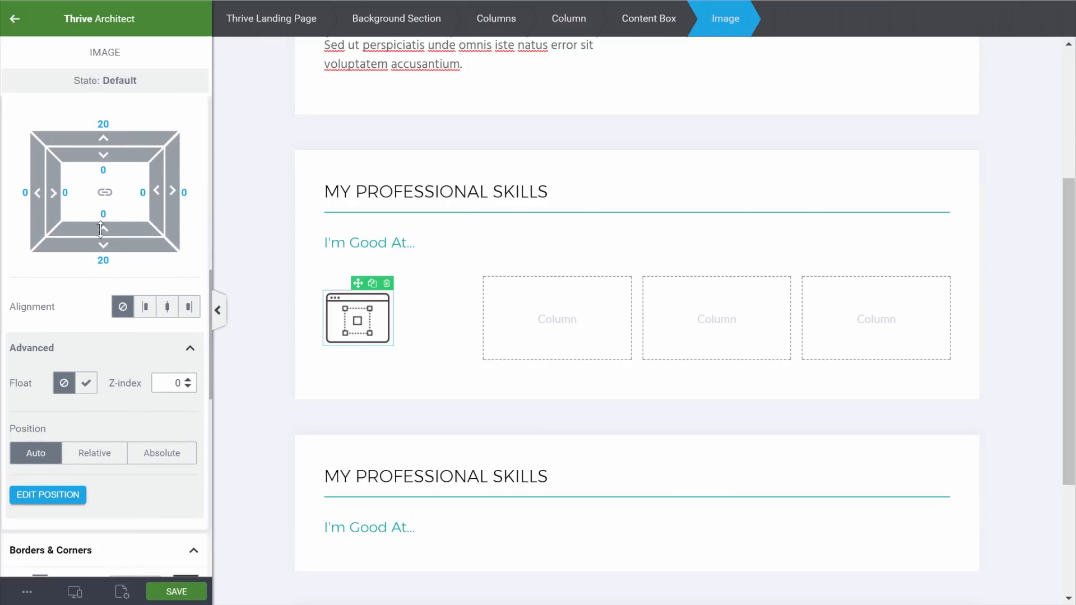
pyautogui.scroll(3, 104, 267)
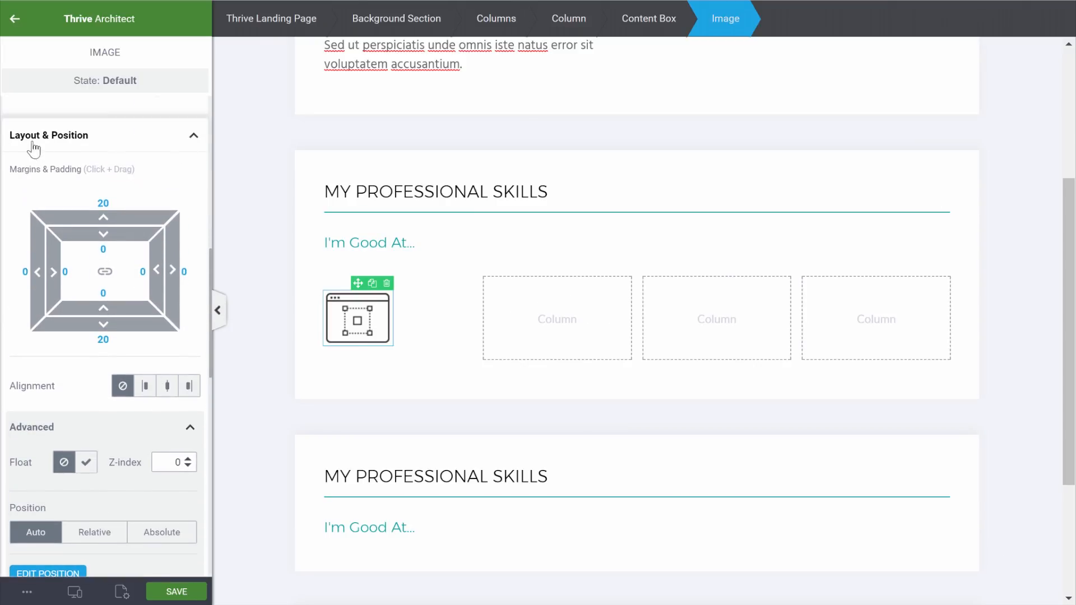
pyautogui.click(167, 386)
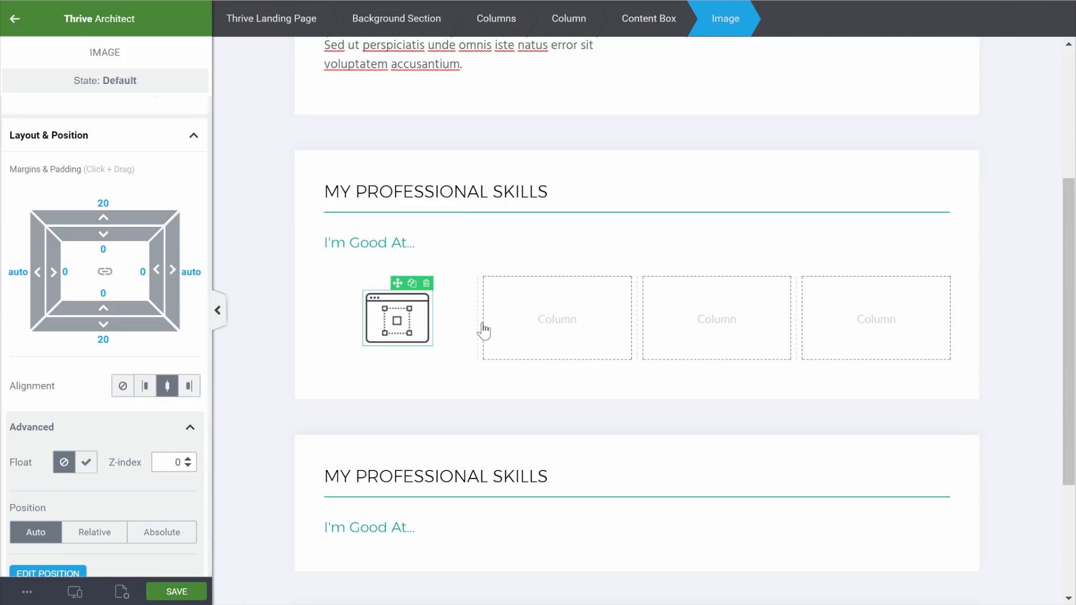
# Move the H3 heading below the icon and centre its text
pyautogui.scroll(4, 485, 330)
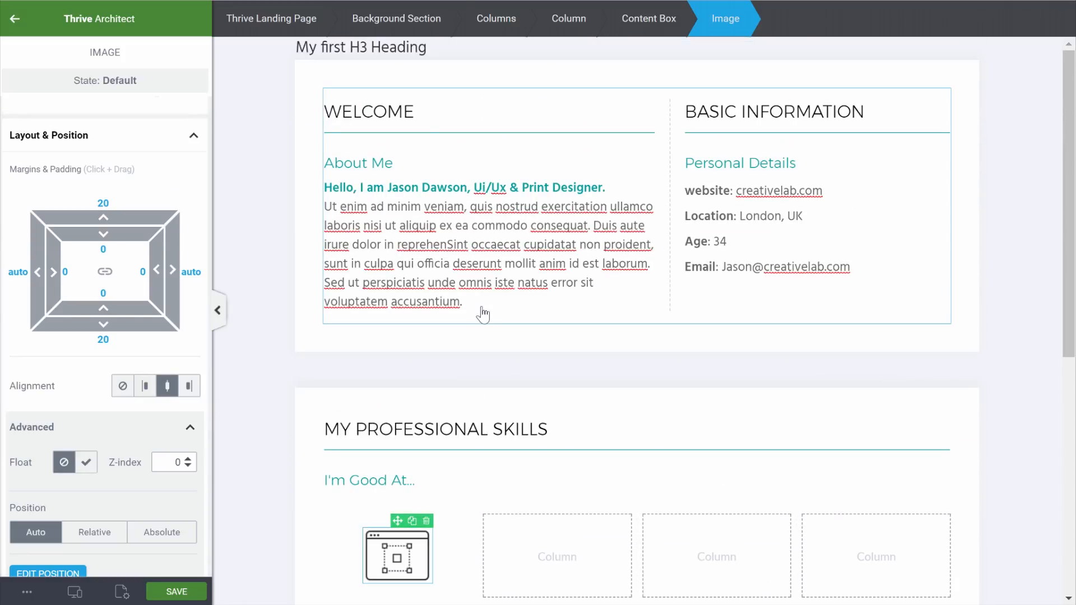
pyautogui.click(410, 48)
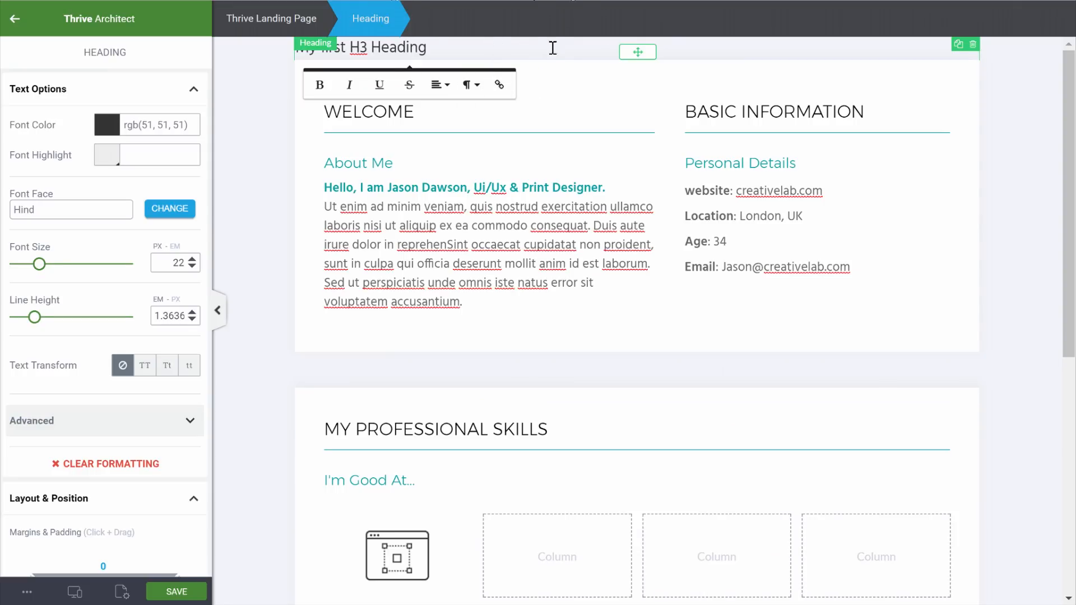
pyautogui.moveTo(635, 51); pyautogui.dragTo(402, 242)
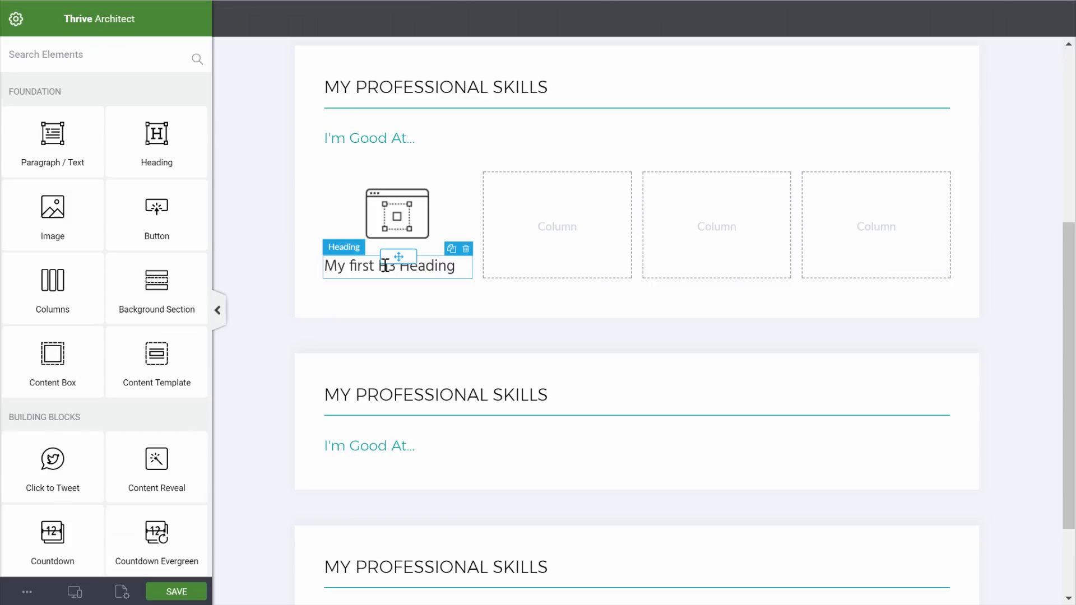
pyautogui.click(362, 263)
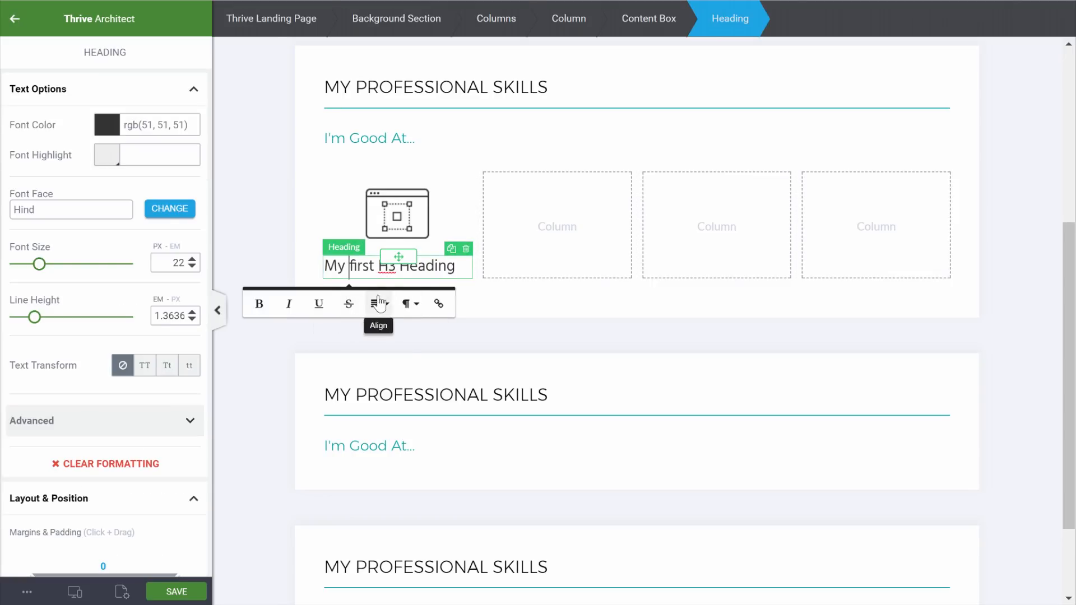
pyautogui.click(379, 303)
pyautogui.click(388, 351)
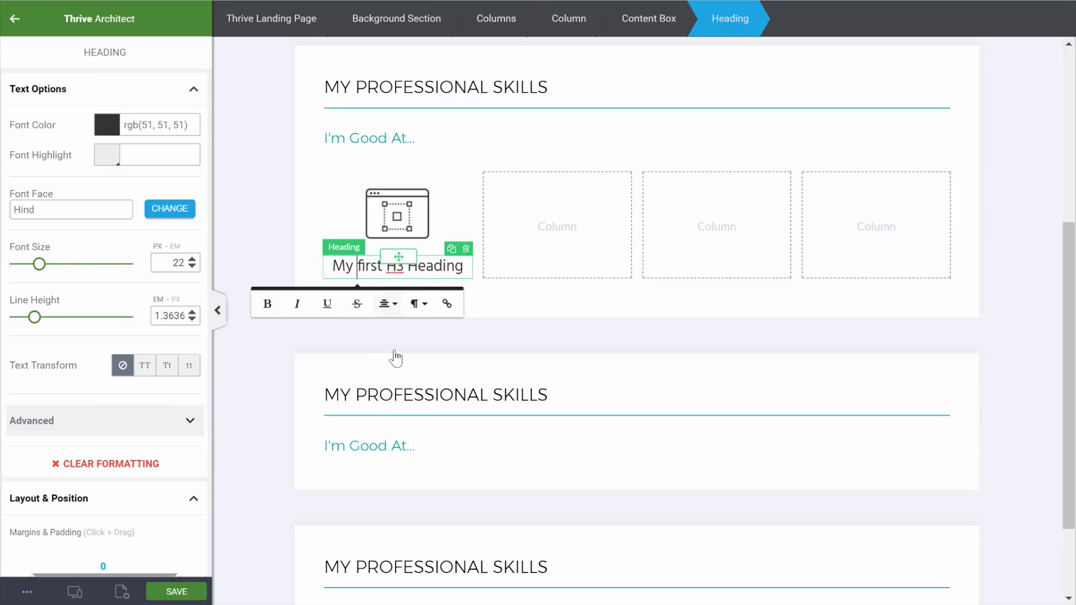
pyautogui.click(14, 18)
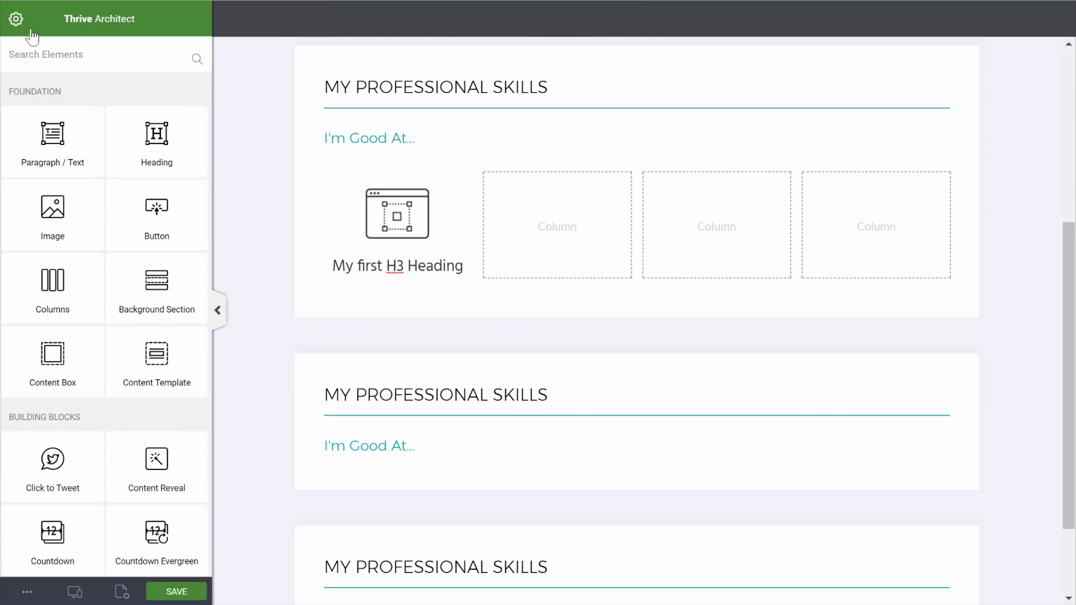
# Add a centred paragraph of sample Latin text under the heading
pyautogui.moveTo(54, 146); pyautogui.dragTo(403, 278)
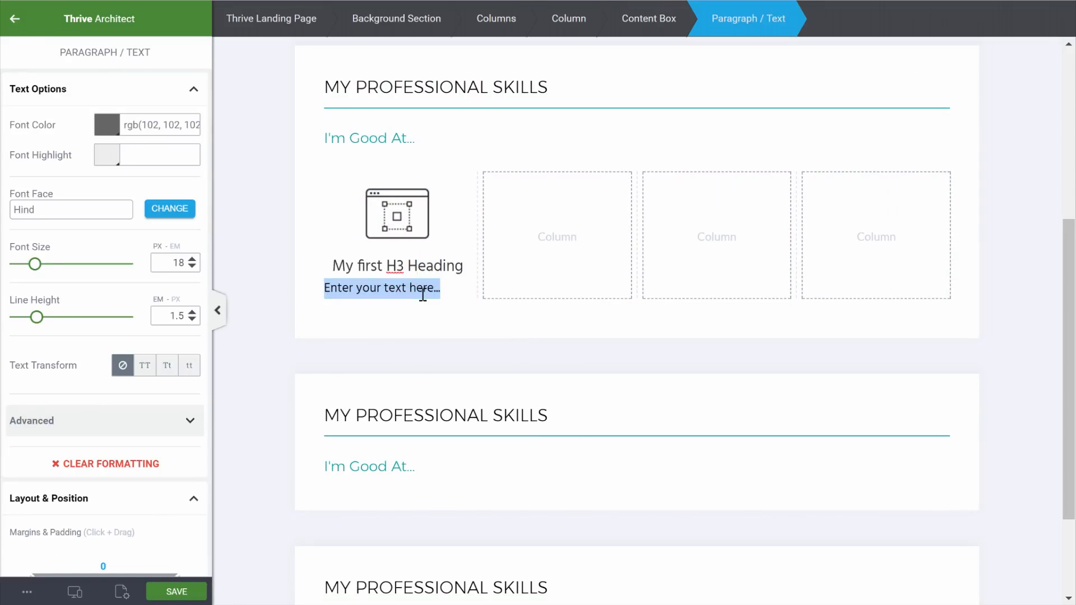
pyautogui.write('Ut enim ad minim veniam, quis nostrud exercitation ullamco laboris')
pyautogui.click(397, 291)
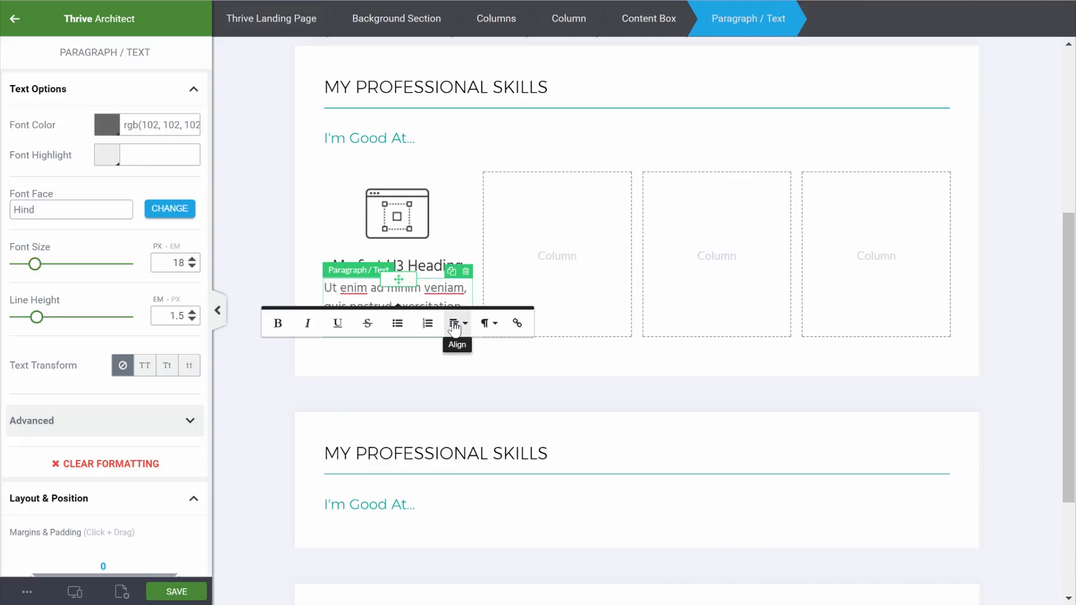
pyautogui.click(458, 324)
pyautogui.click(476, 375)
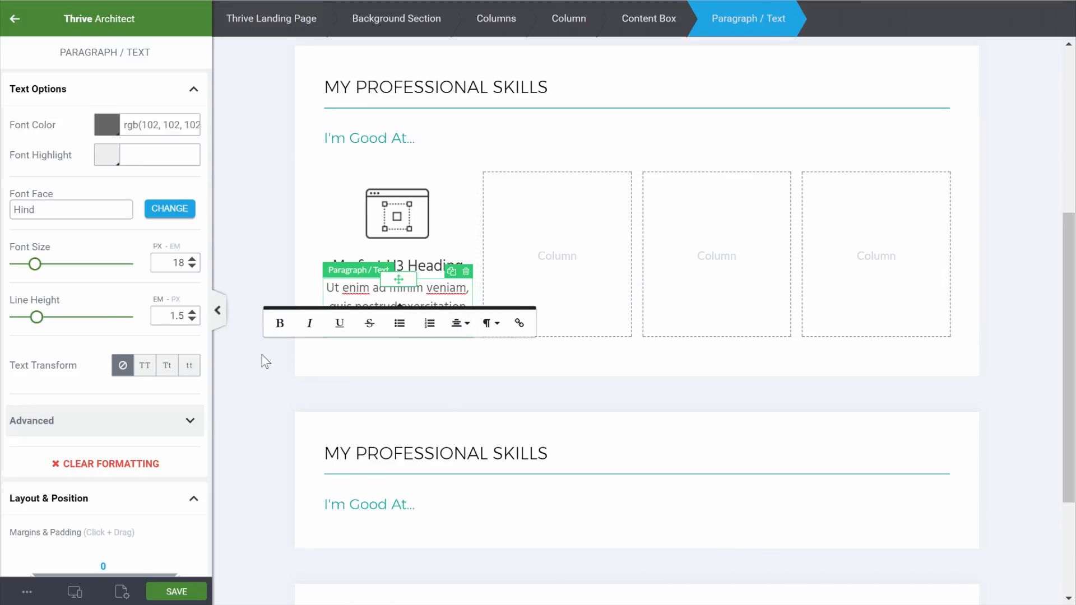
# Retype the heading as 'UI/UX Design' and make it bold
pyautogui.click(402, 273)
pyautogui.tripleClick(309, 277)
pyautogui.write('UI/UX Design')
pyautogui.click(493, 398)
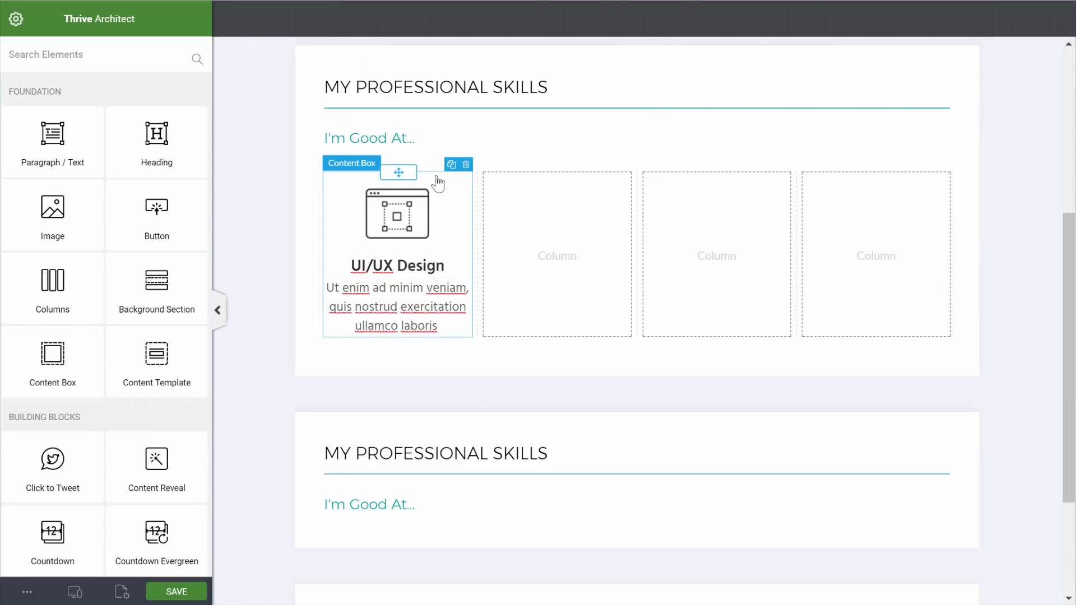
# Duplicate the UI/UX Design card and place copies in the second, third and fourth skills columns
pyautogui.click(451, 165)
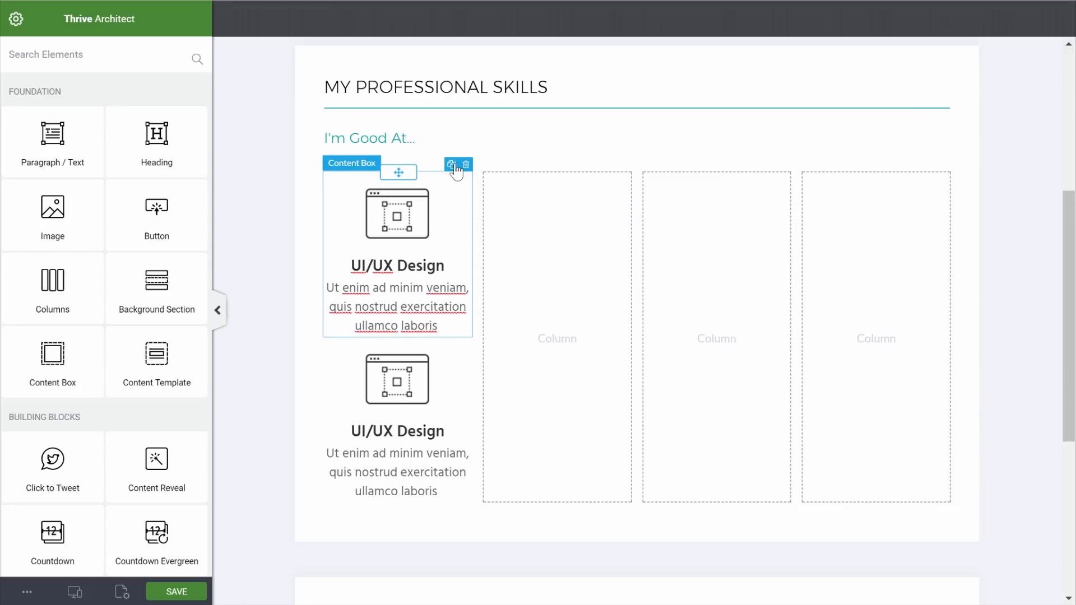
pyautogui.click(456, 167)
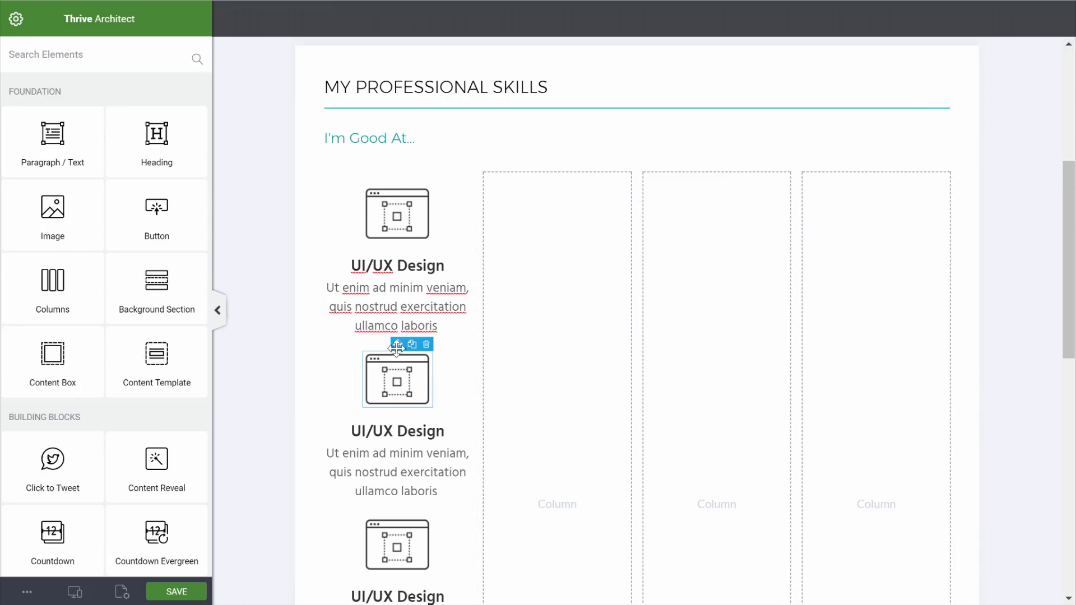
pyautogui.moveTo(361, 351); pyautogui.dragTo(501, 292)
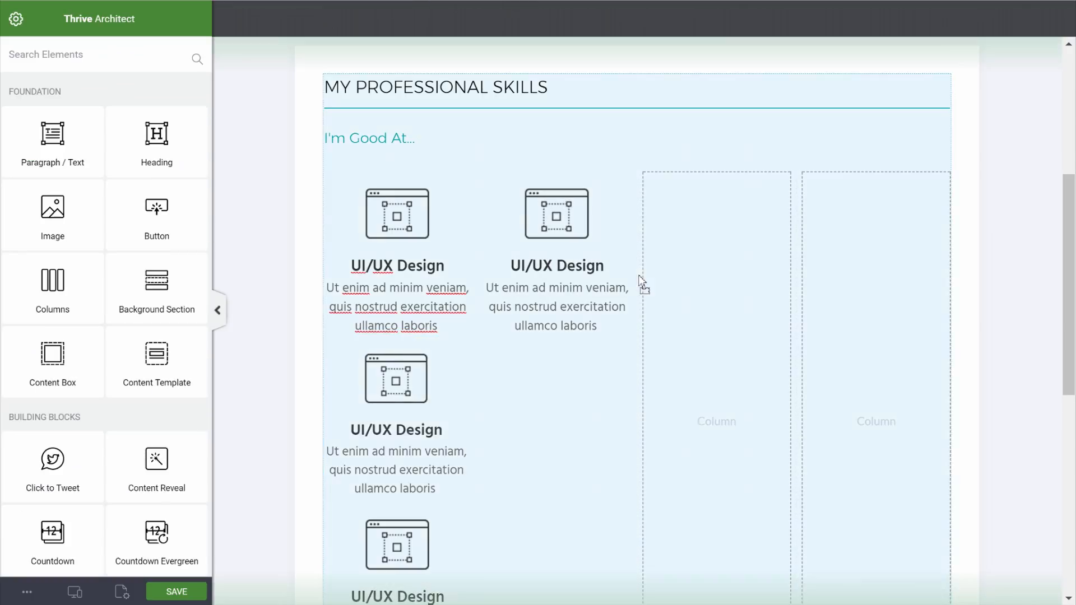
pyautogui.moveTo(642, 280); pyautogui.dragTo(672, 259)
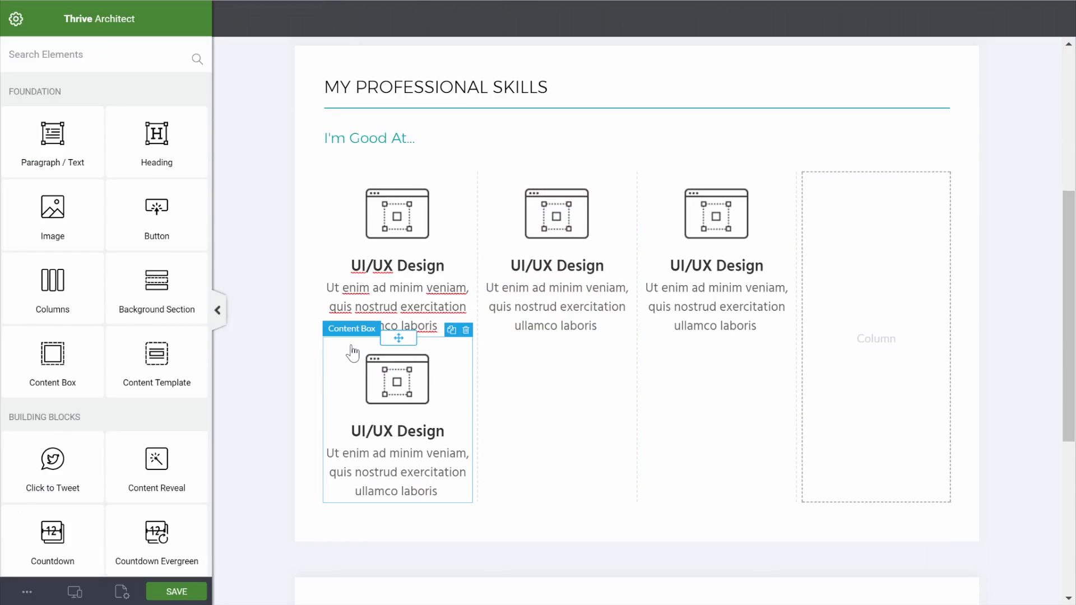
pyautogui.moveTo(396, 339); pyautogui.dragTo(869, 305)
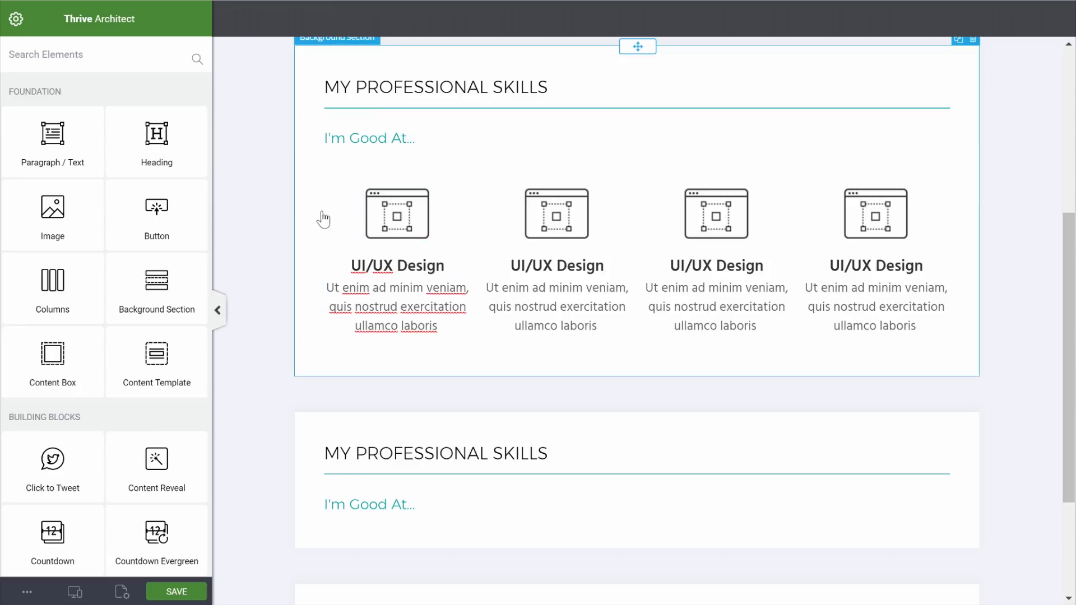
pyautogui.click(562, 219)
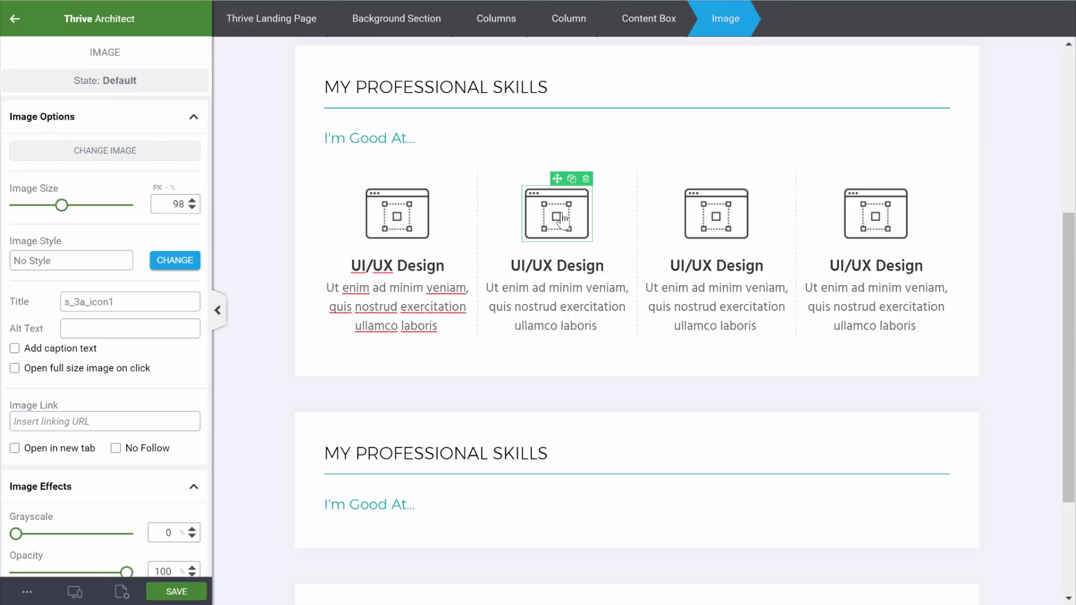
# Replace the second card's icon with the palette icon s3a_icon4-1.png from the Media Library
pyautogui.click(79, 149)
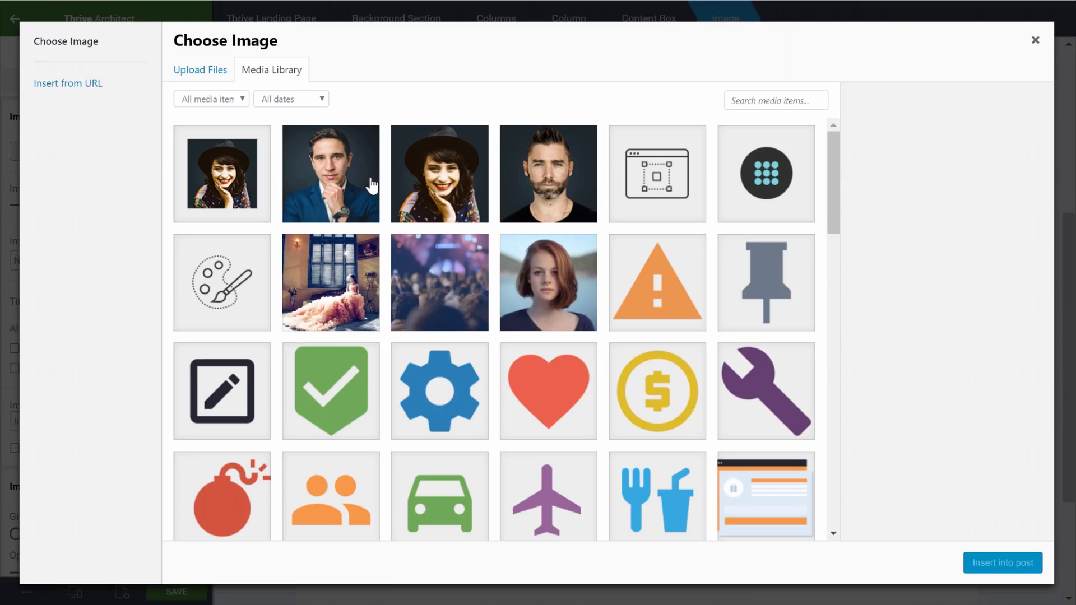
pyautogui.click(237, 262)
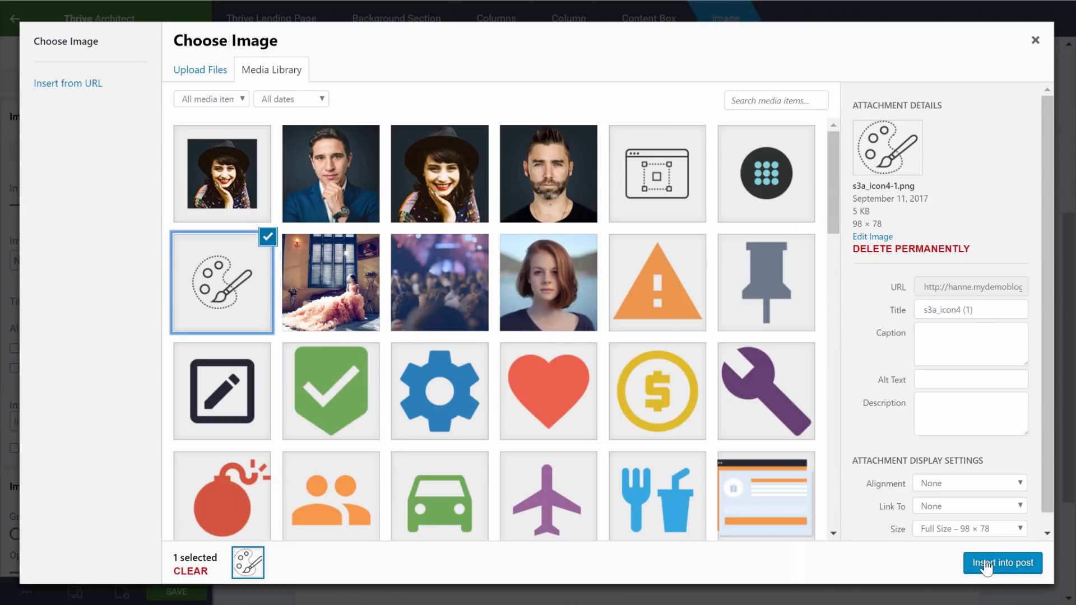
pyautogui.click(987, 564)
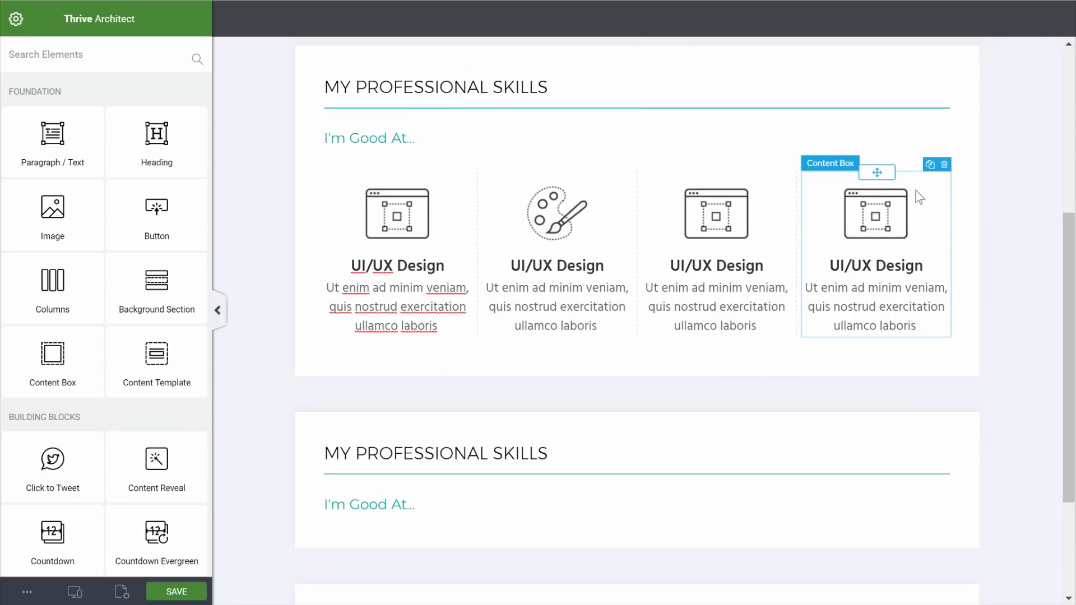
# Replace the I'm Good At... subheading with 'Technical Skill Levels'
pyautogui.scroll(3, 972, 81)
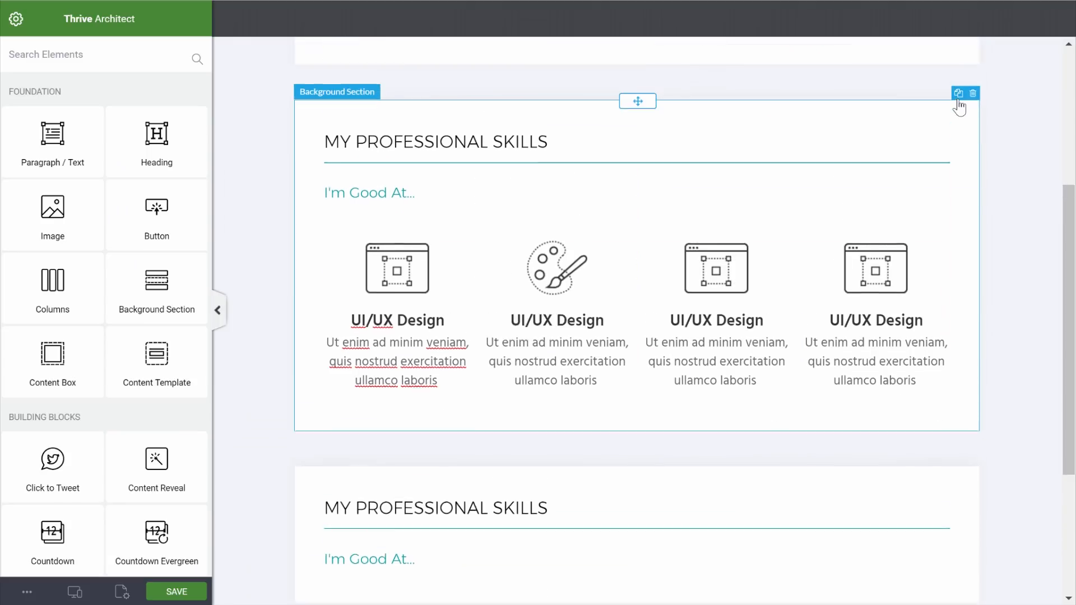
pyautogui.scroll(-1, 943, 237)
pyautogui.moveTo(416, 268); pyautogui.dragTo(305, 269)
pyautogui.write('Technical Skill Levels')
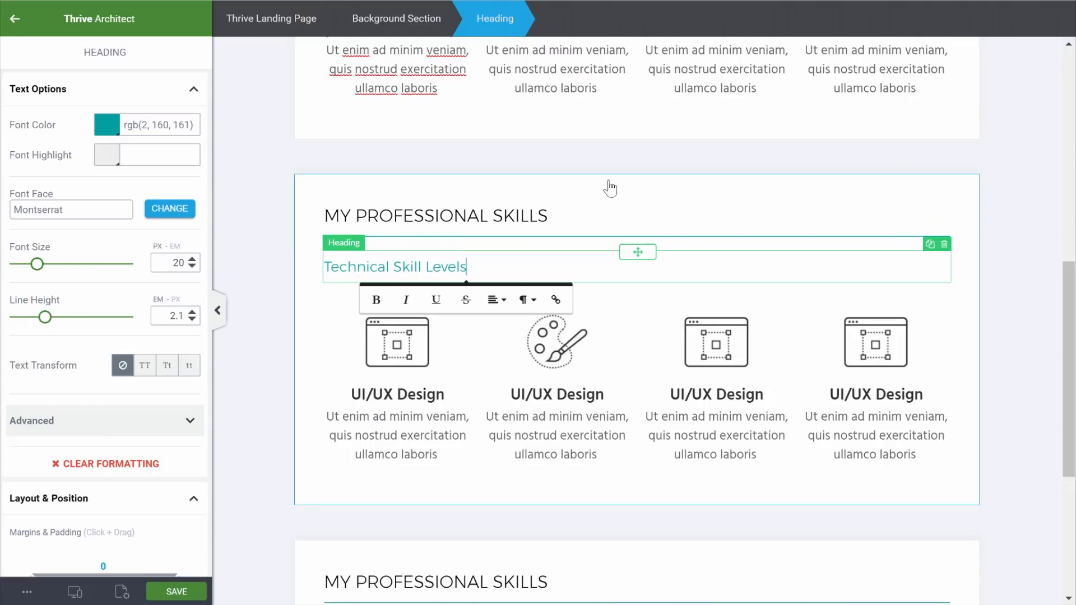
# Delete PROFESSIONAL so the heading reads MY SKILLS, and move the UI/UX Design title above the first icon
pyautogui.doubleClick(402, 219)
pyautogui.press('BackSpace')
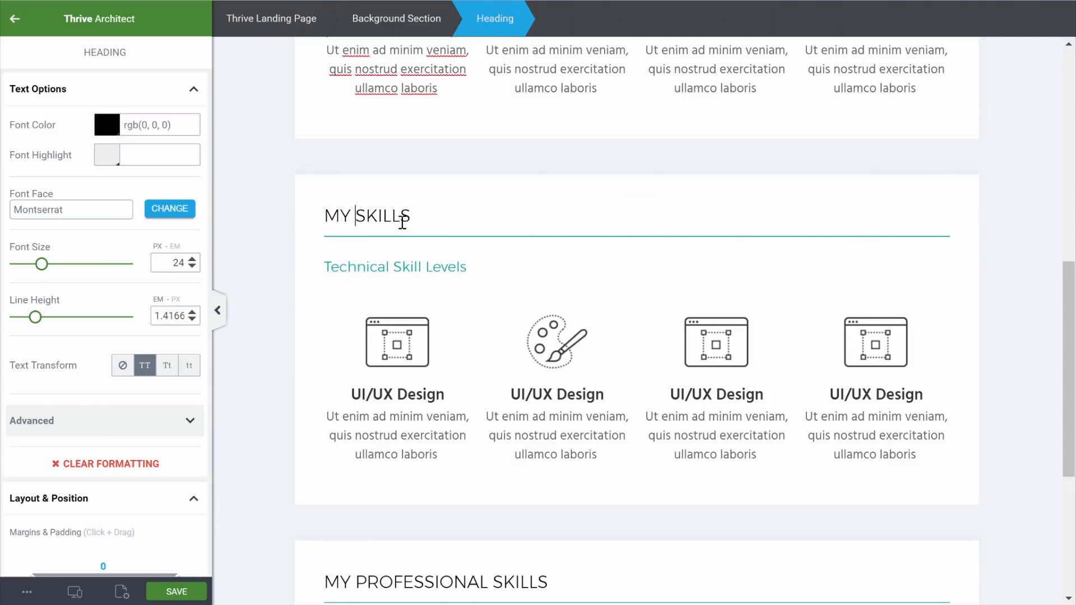
pyautogui.click(1021, 247)
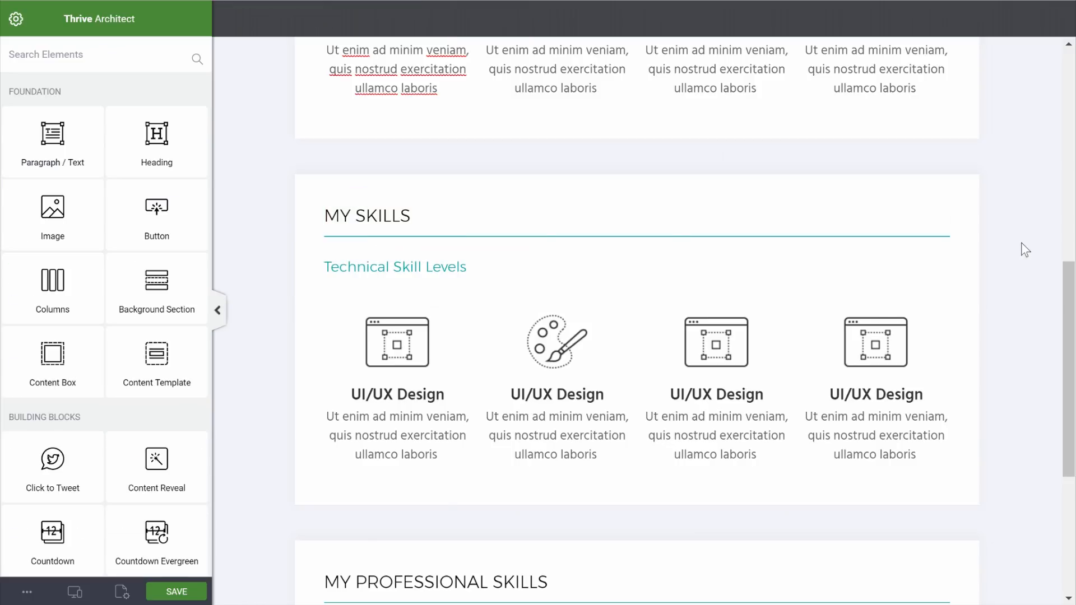
pyautogui.scroll(-1, 1021, 247)
pyautogui.moveTo(398, 305); pyautogui.dragTo(403, 233)
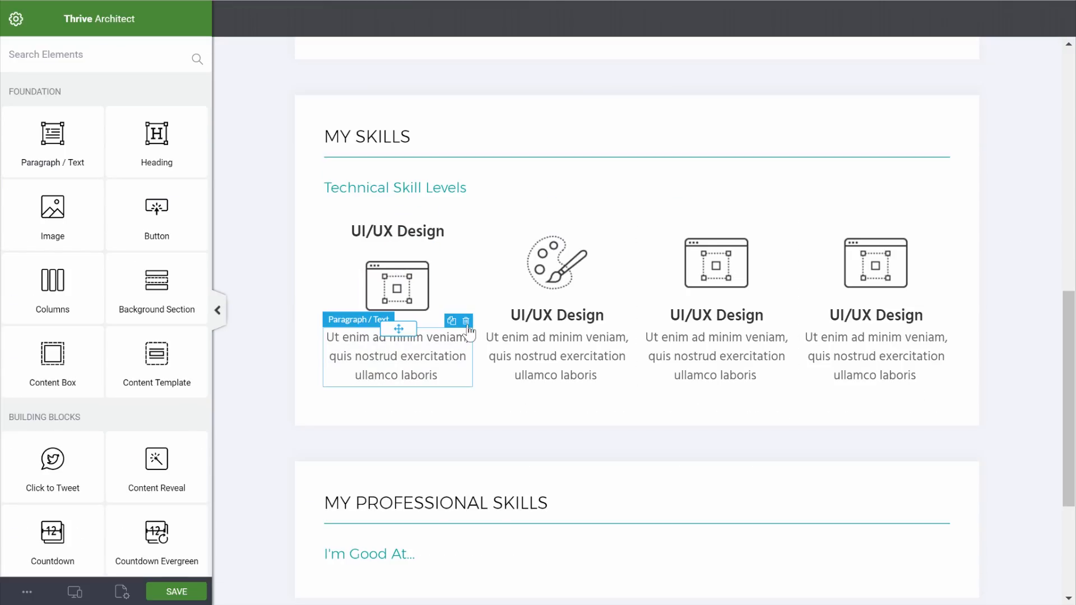
# Remove the first card's paragraph and swap its icon for the dark dotted-grid icon
pyautogui.click(466, 321)
pyautogui.click(395, 275)
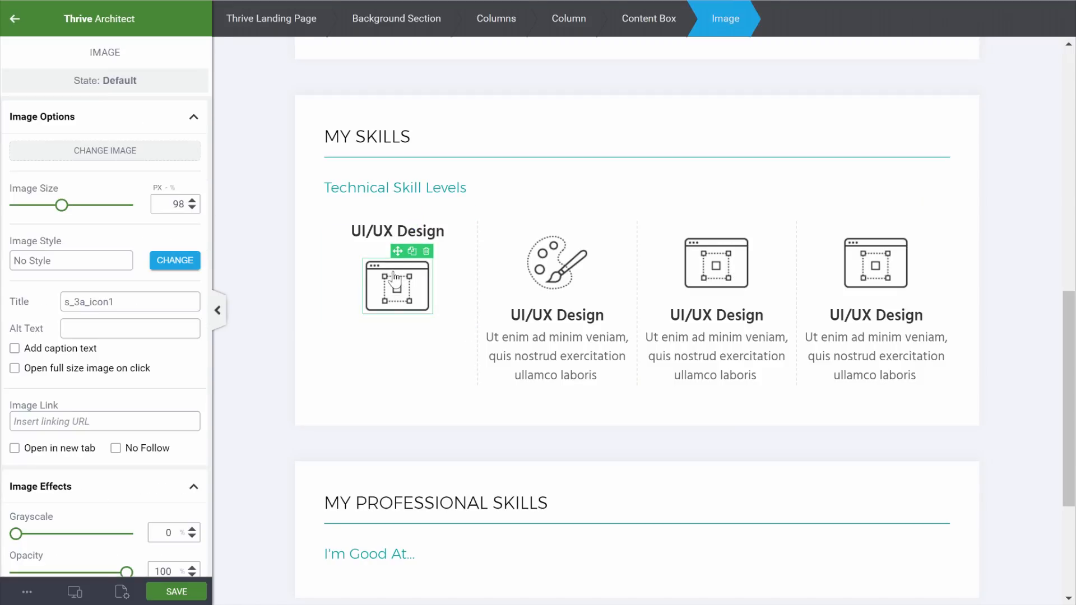
pyautogui.click(106, 153)
pyautogui.click(767, 185)
pyautogui.click(1002, 573)
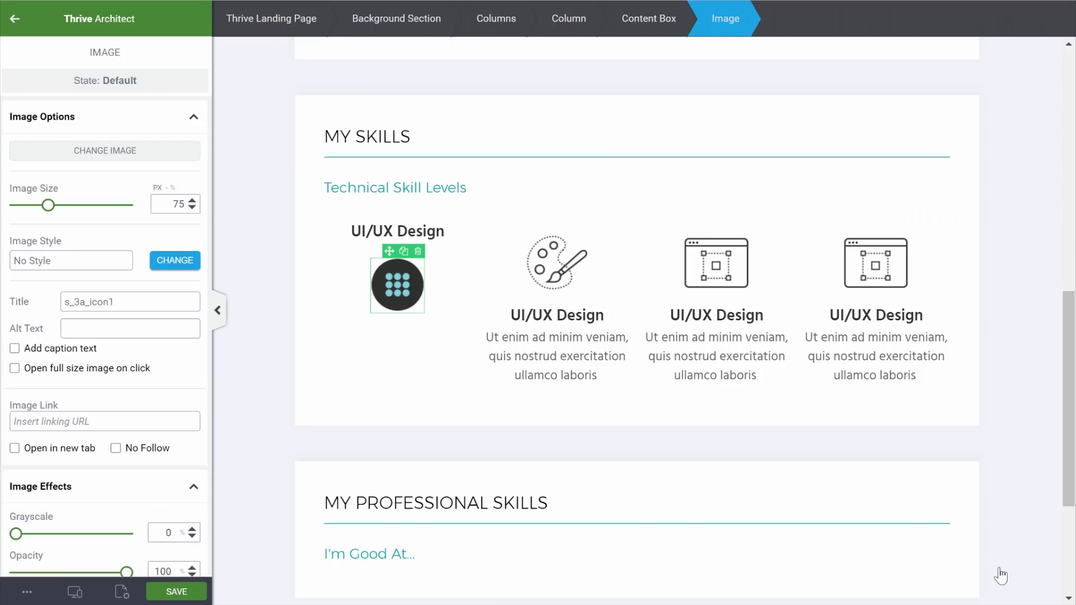
# Make three duplicates of the first skill card
pyautogui.click(443, 271)
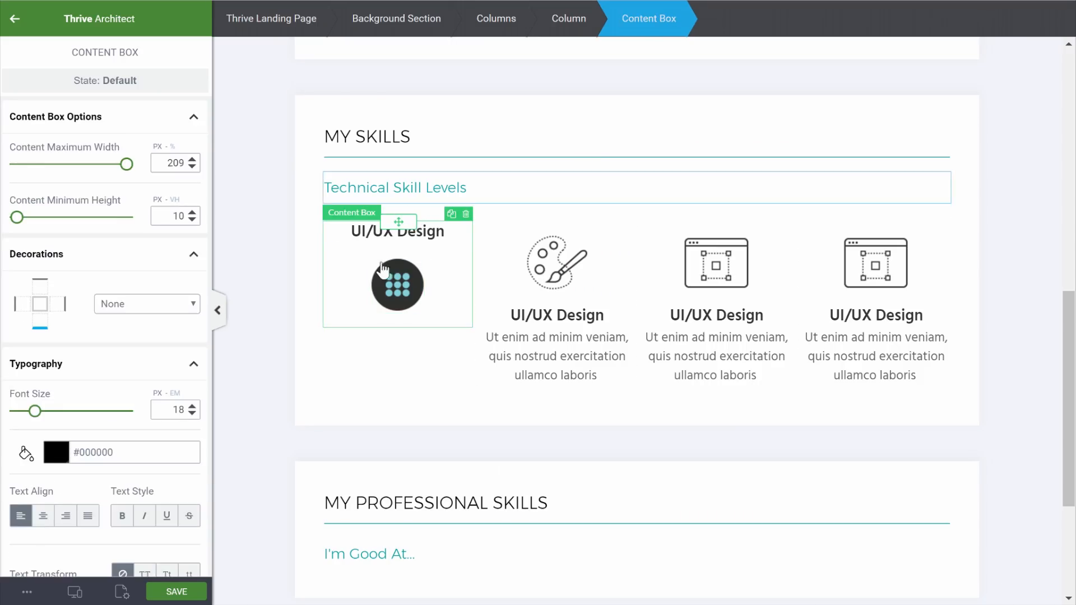
pyautogui.click(452, 214)
pyautogui.click(451, 214)
pyautogui.click(451, 214)
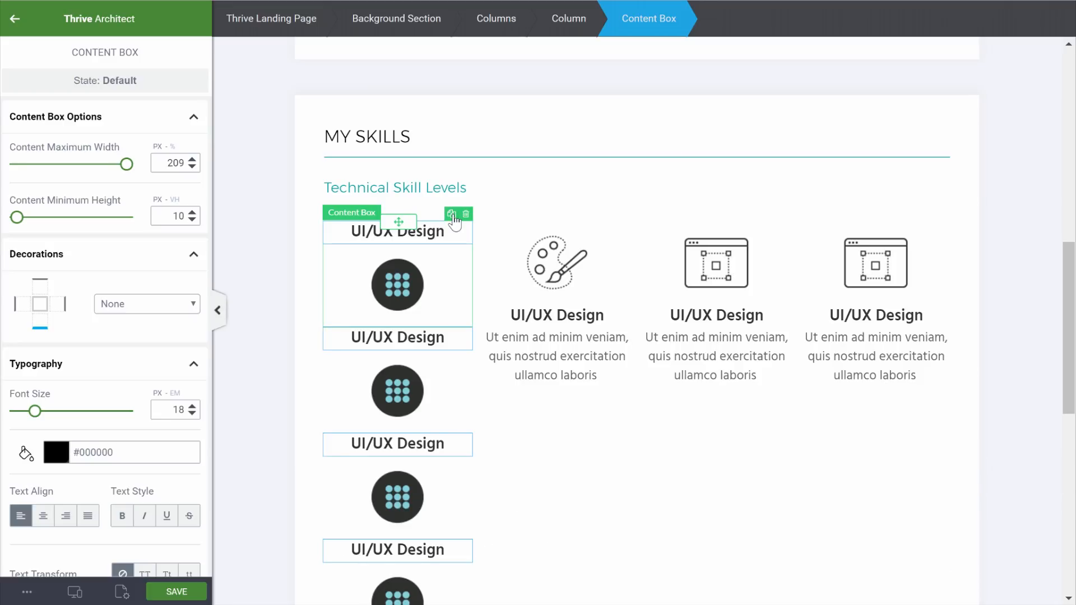
# Delete the original skill cards in the second, third and fourth columns
pyautogui.click(628, 233)
pyautogui.click(625, 215)
pyautogui.click(766, 245)
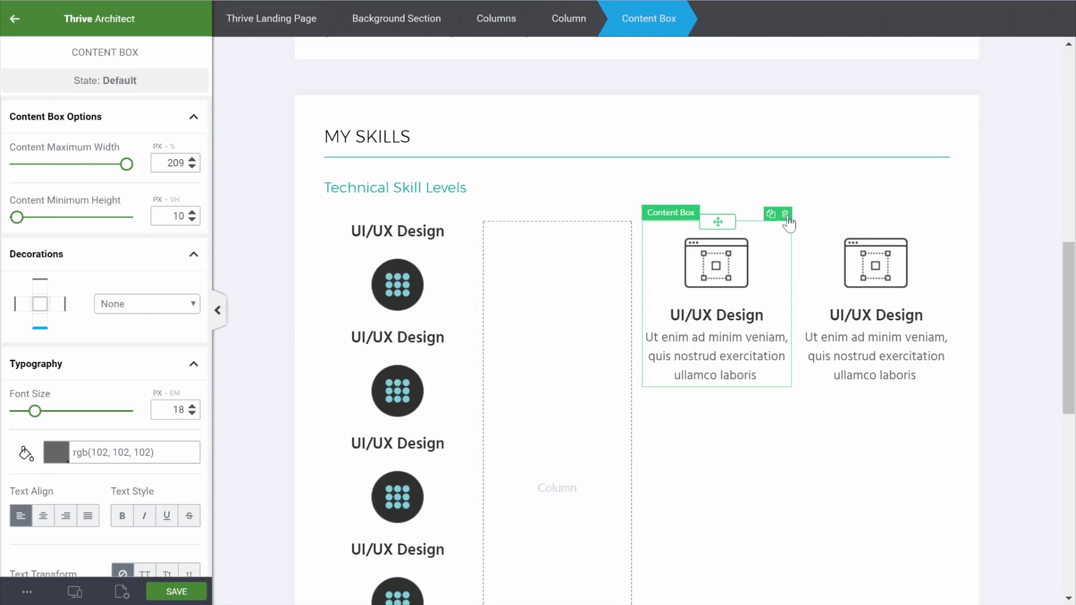
pyautogui.click(785, 215)
pyautogui.click(928, 232)
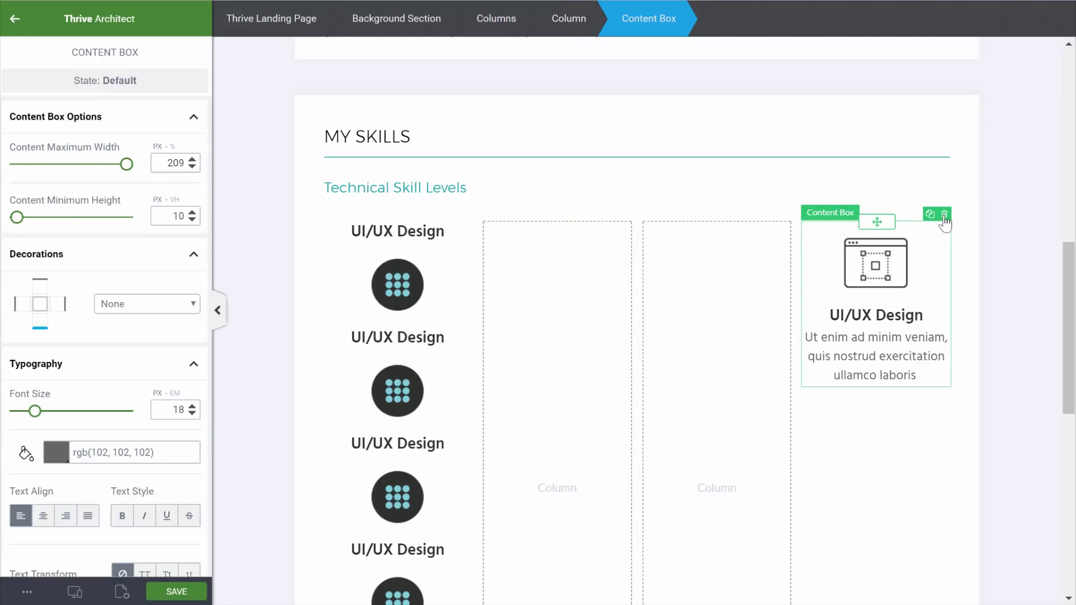
pyautogui.click(944, 214)
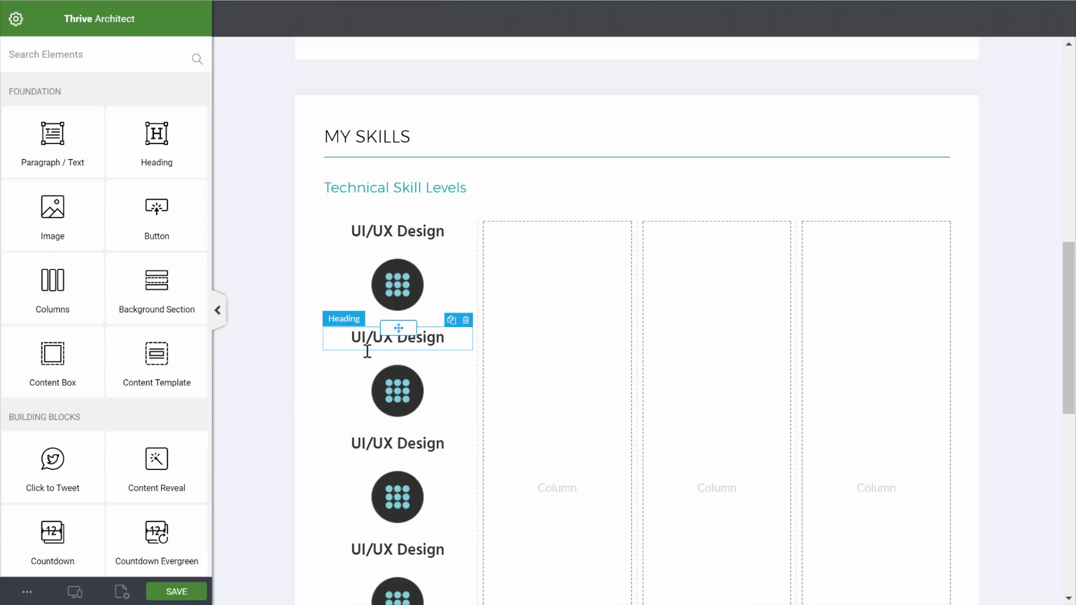
# Move the duplicated cards into the three empty columns
pyautogui.click(355, 368)
pyautogui.moveTo(399, 330); pyautogui.dragTo(557, 387)
pyautogui.click(344, 348)
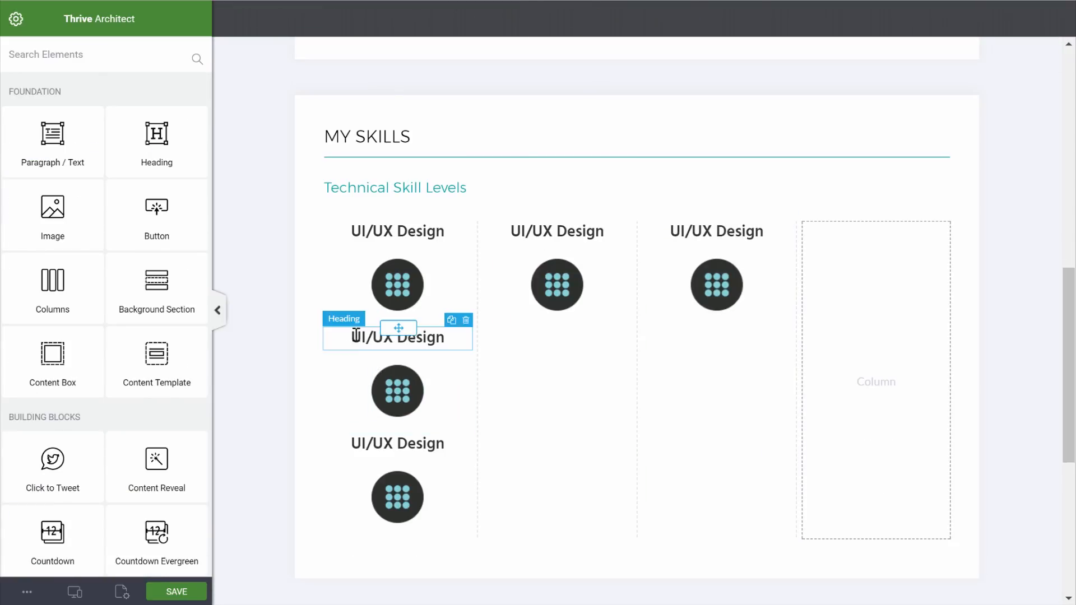
pyautogui.click(355, 335)
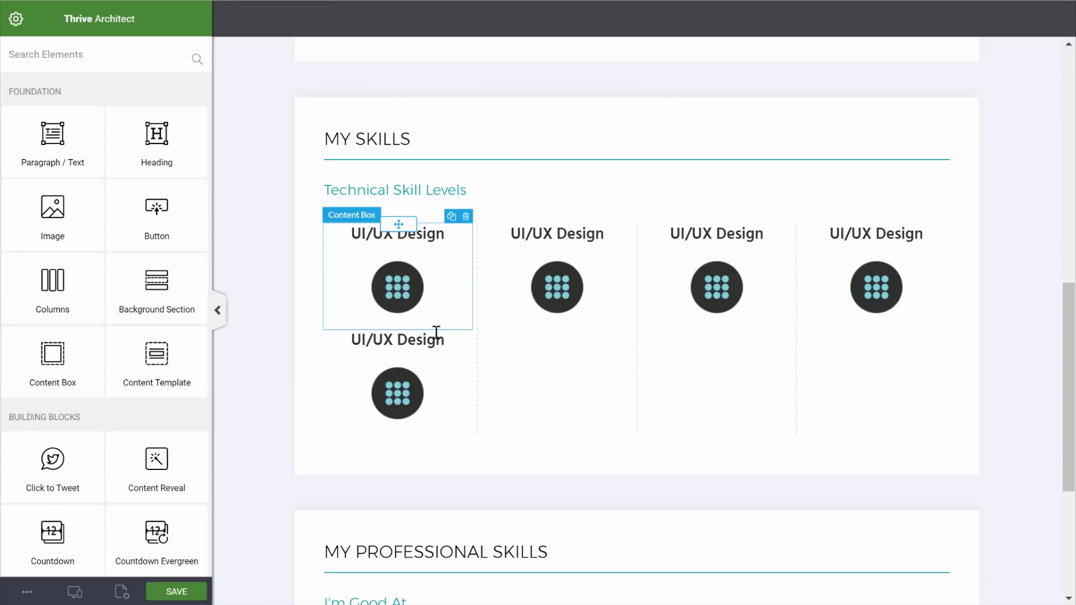
# Move the leftover UI/UX Design card into a new first column
pyautogui.click(360, 342)
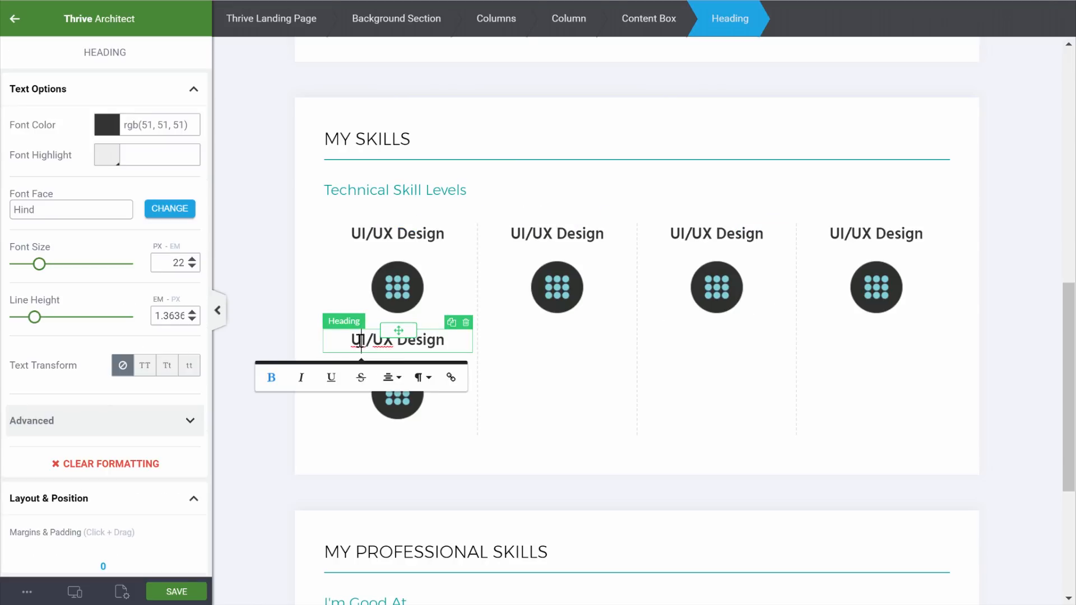
pyautogui.click(649, 26)
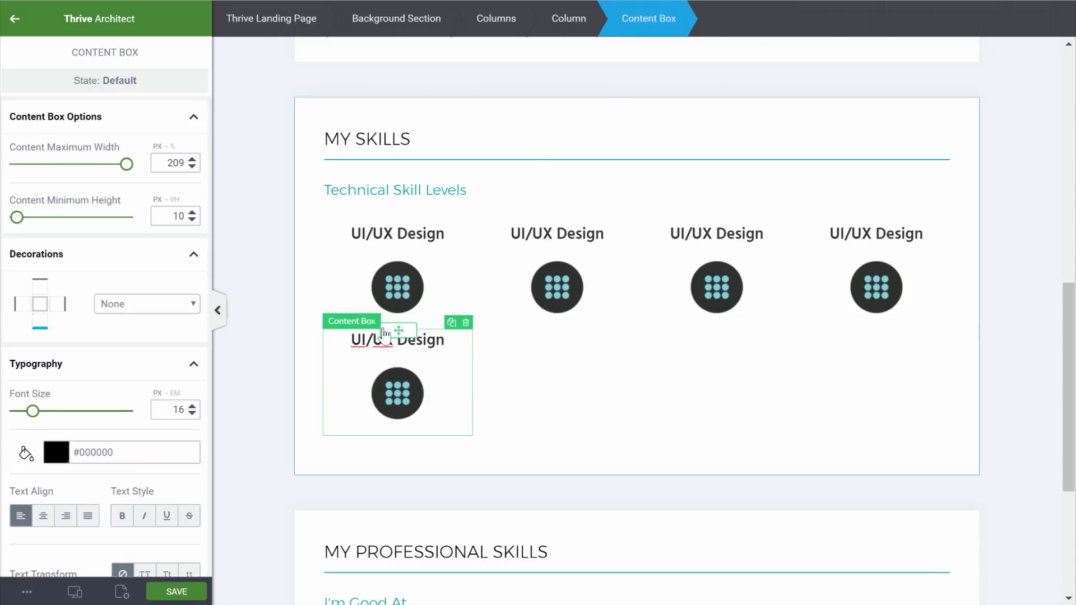
pyautogui.moveTo(396, 332); pyautogui.dragTo(317, 259)
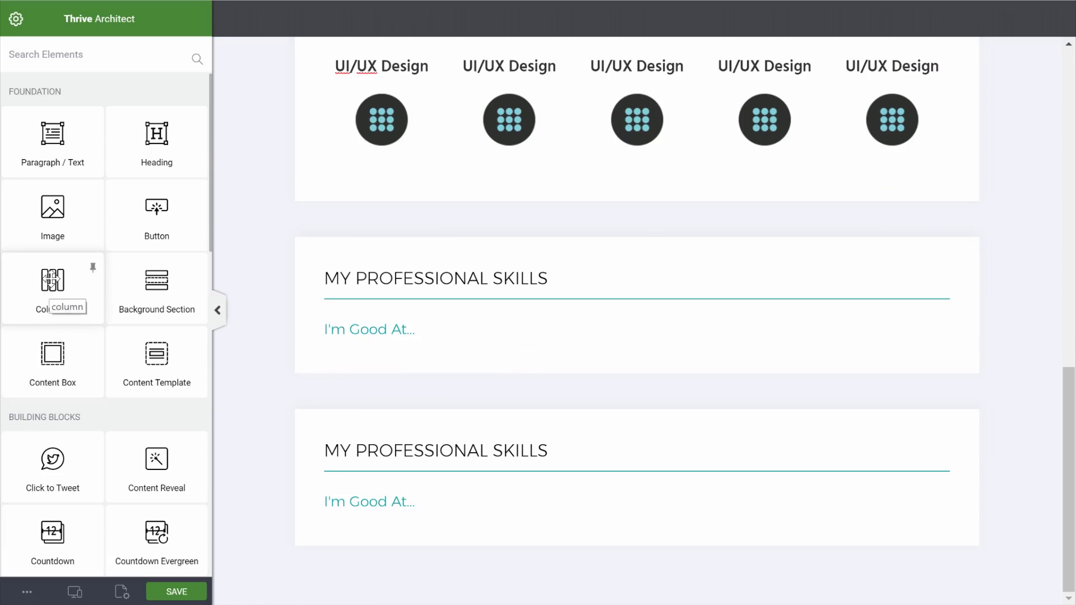
# Drop a Columns element beneath the I'm Good At... subheading, bringing up the layout picker
pyautogui.moveTo(66, 278); pyautogui.dragTo(456, 349)
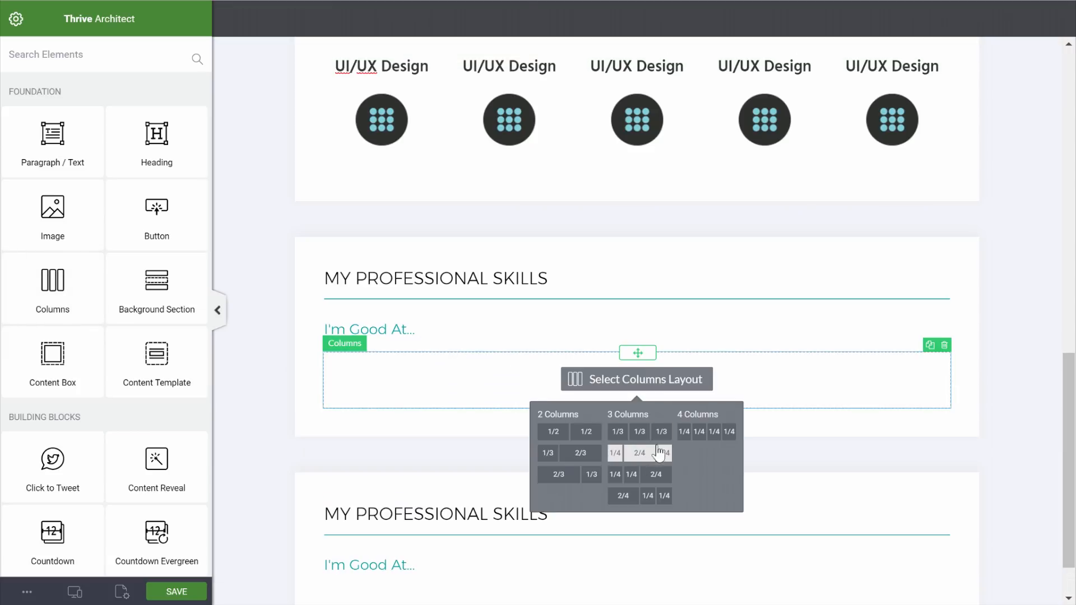
# Use the 1/3-1/3-1/3 layout and add a content box with 0 padding to column one
pyautogui.click(659, 436)
pyautogui.click(41, 61)
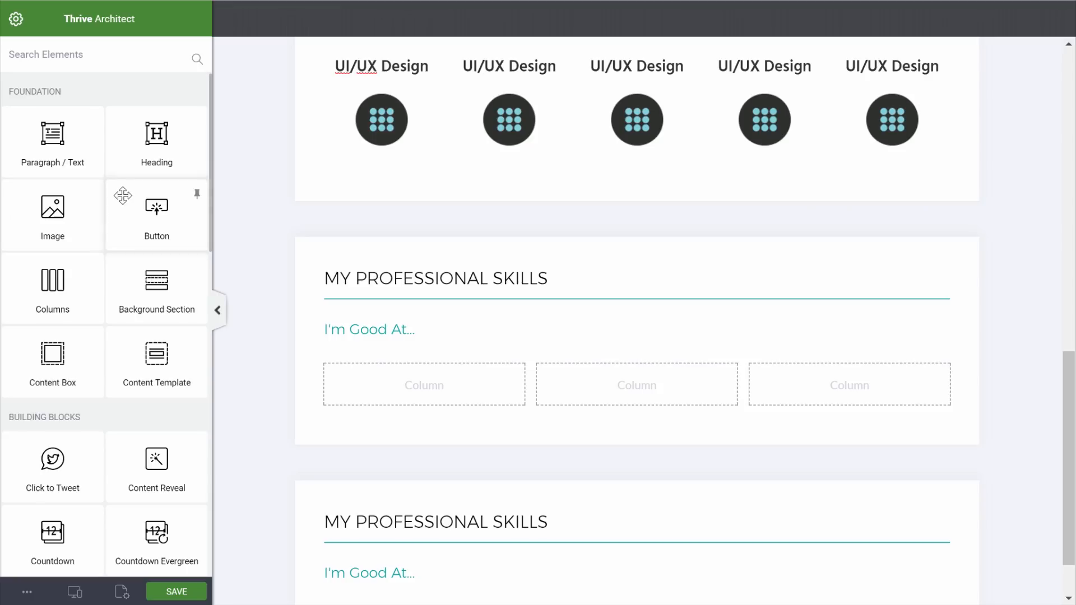
pyautogui.moveTo(53, 357); pyautogui.dragTo(392, 387)
pyautogui.scroll(-10, 104, 352)
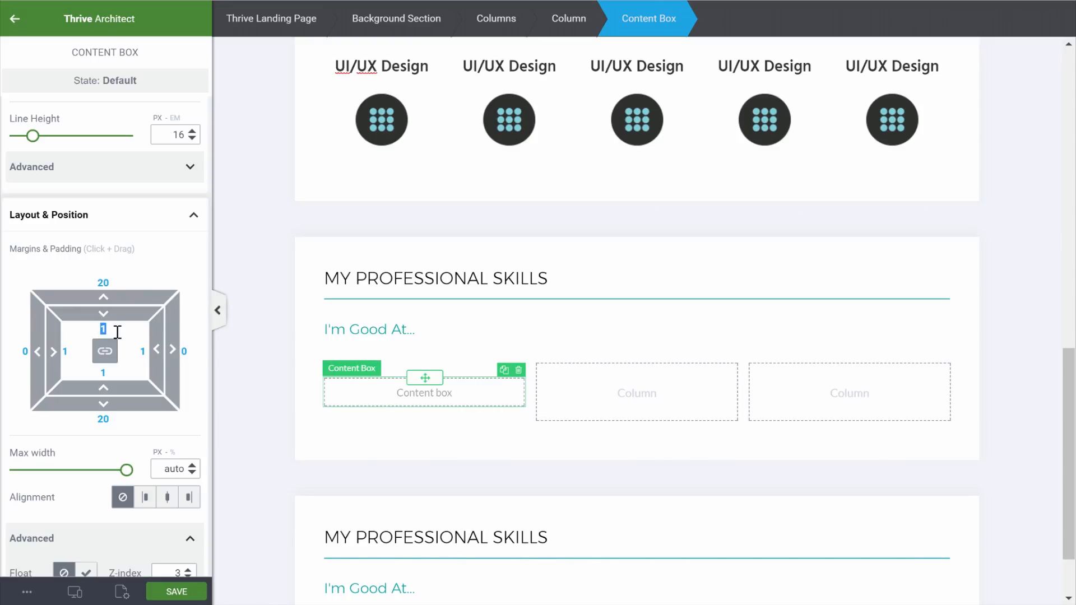
pyautogui.write('0')
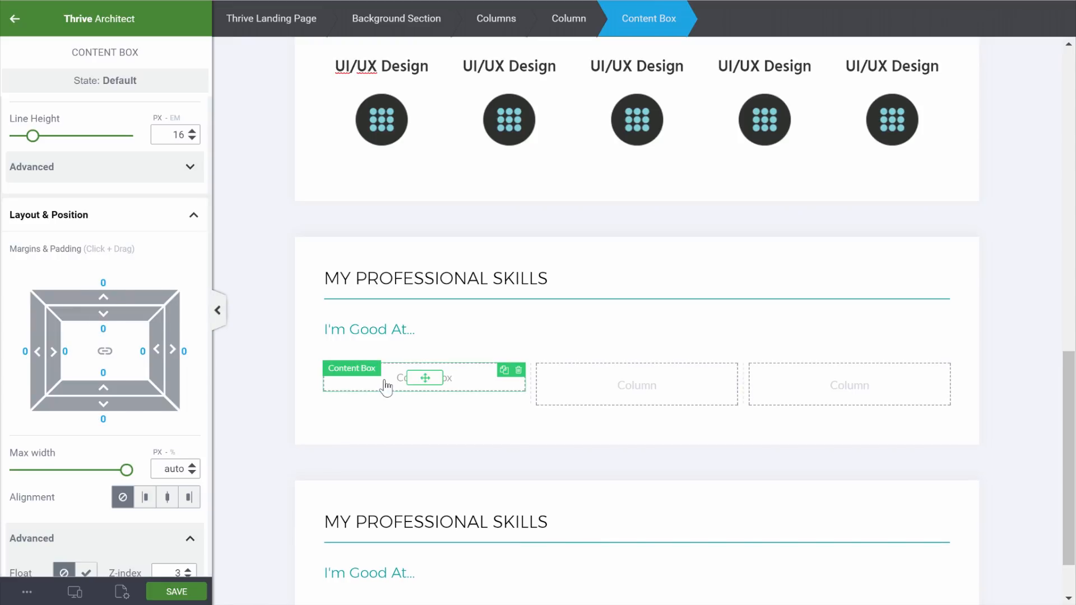
# Give the content box a pale #f2f5f9 background colour
pyautogui.scroll(-5, 140, 359)
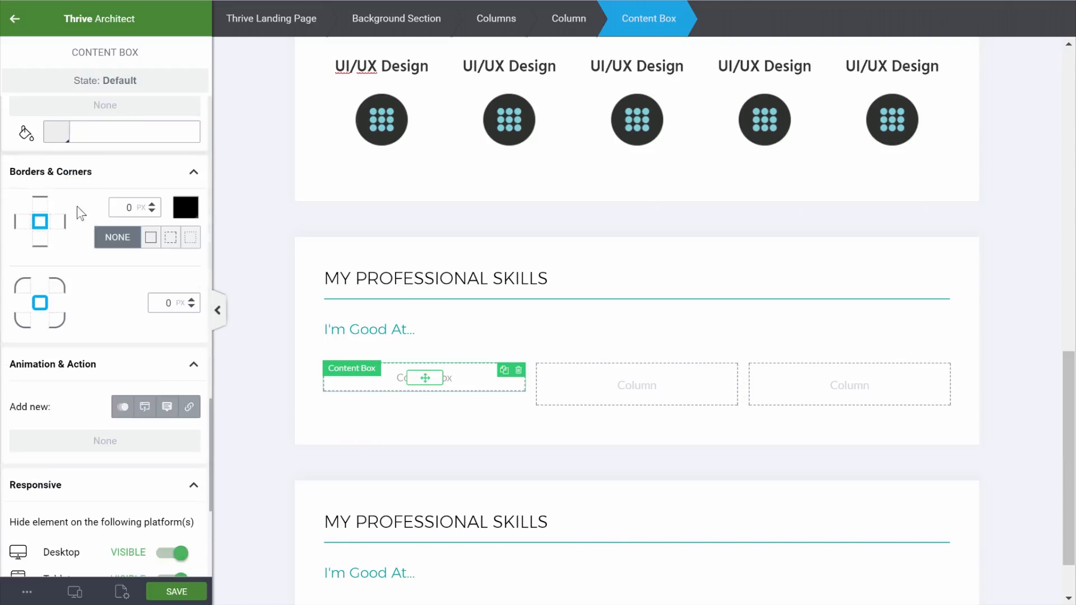
pyautogui.click(56, 132)
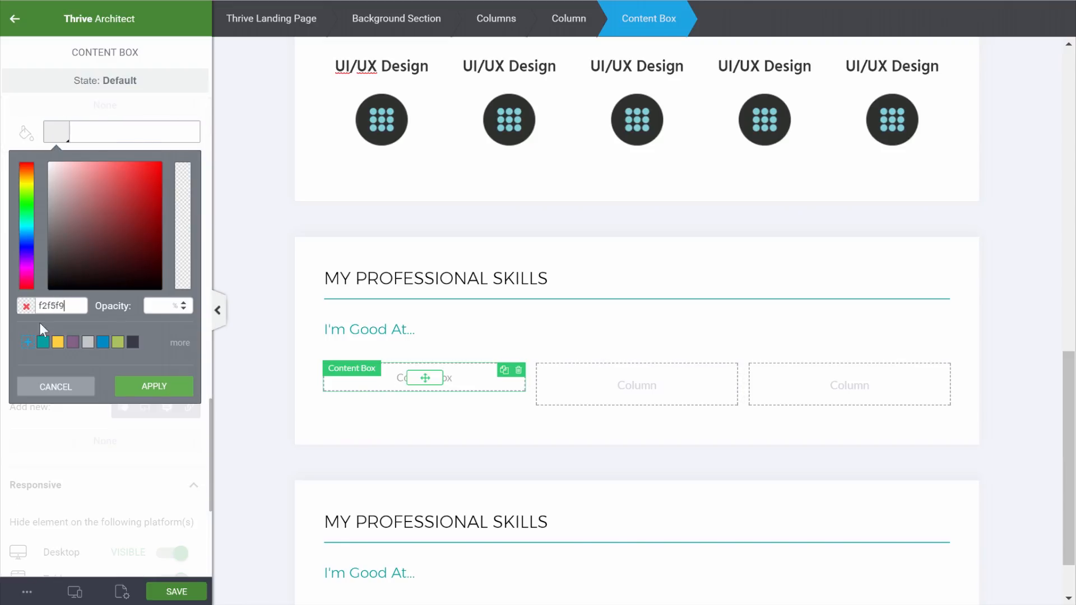
pyautogui.click(152, 388)
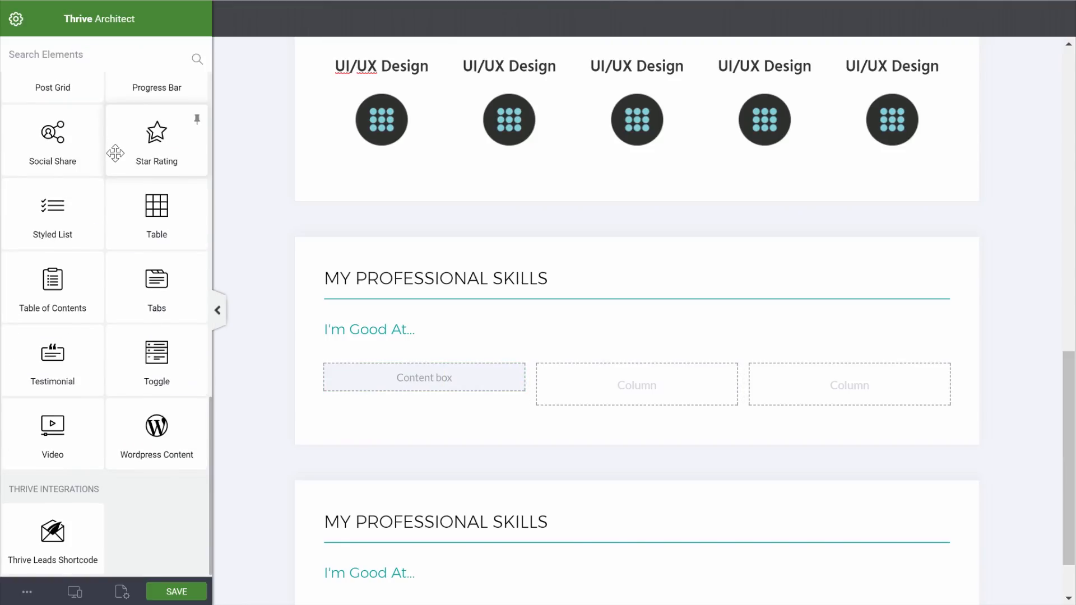
pyautogui.scroll(15, 115, 154)
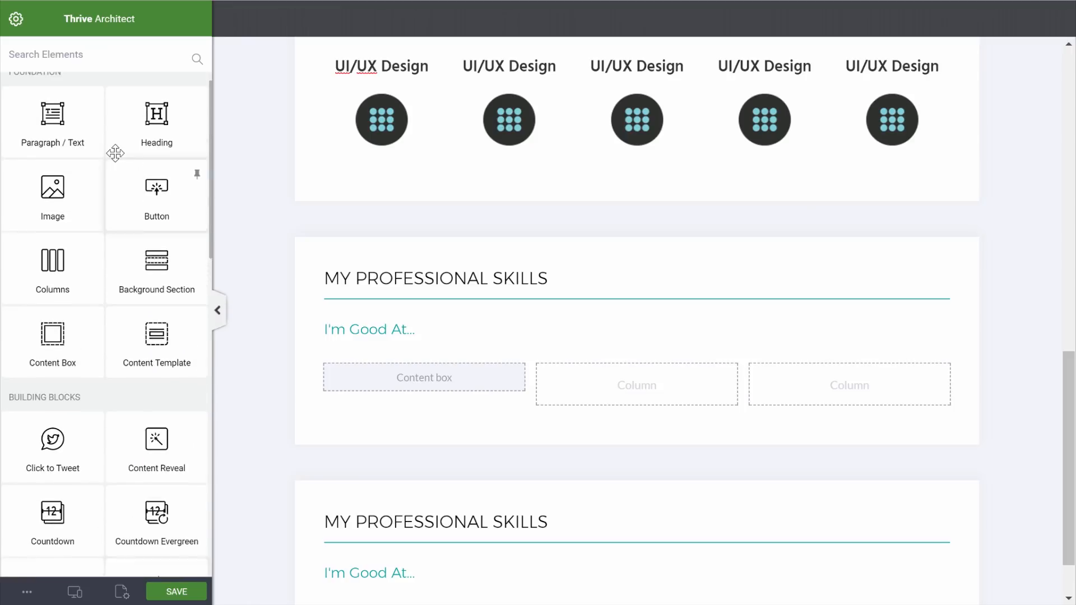
pyautogui.scroll(1, 115, 153)
# Nest a zero-spacing content box with a teal background inside the grey box
pyautogui.moveTo(48, 359); pyautogui.dragTo(404, 380)
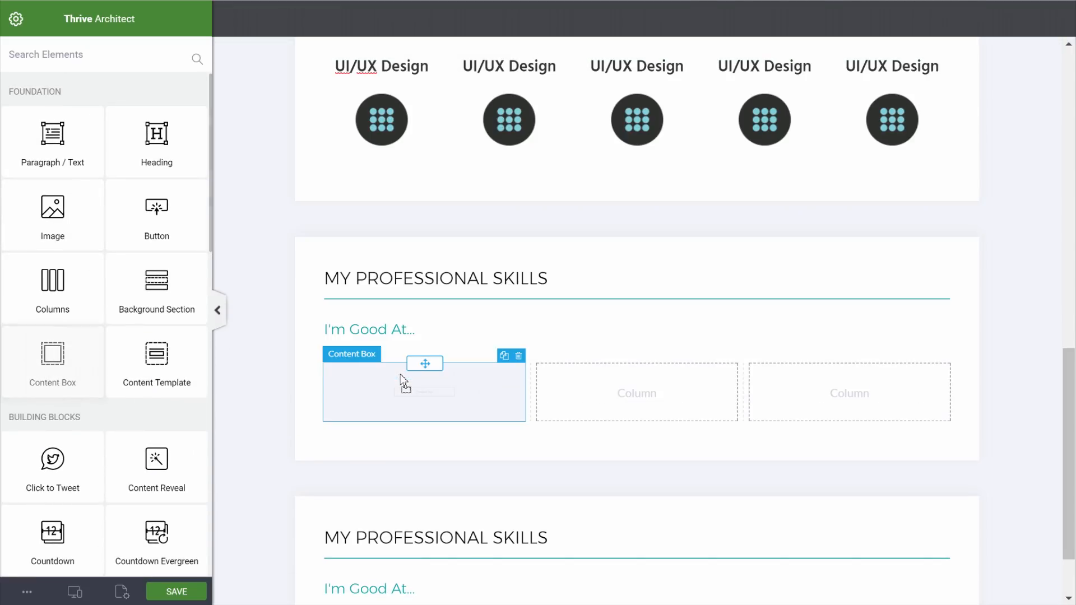
pyautogui.scroll(-9, 161, 391)
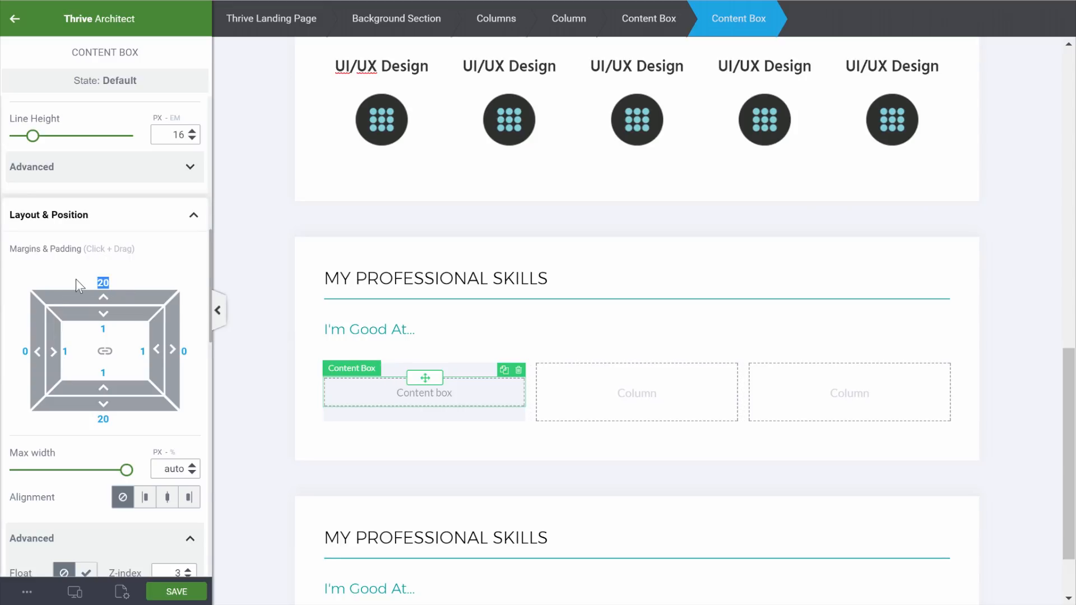
pyautogui.write('0')
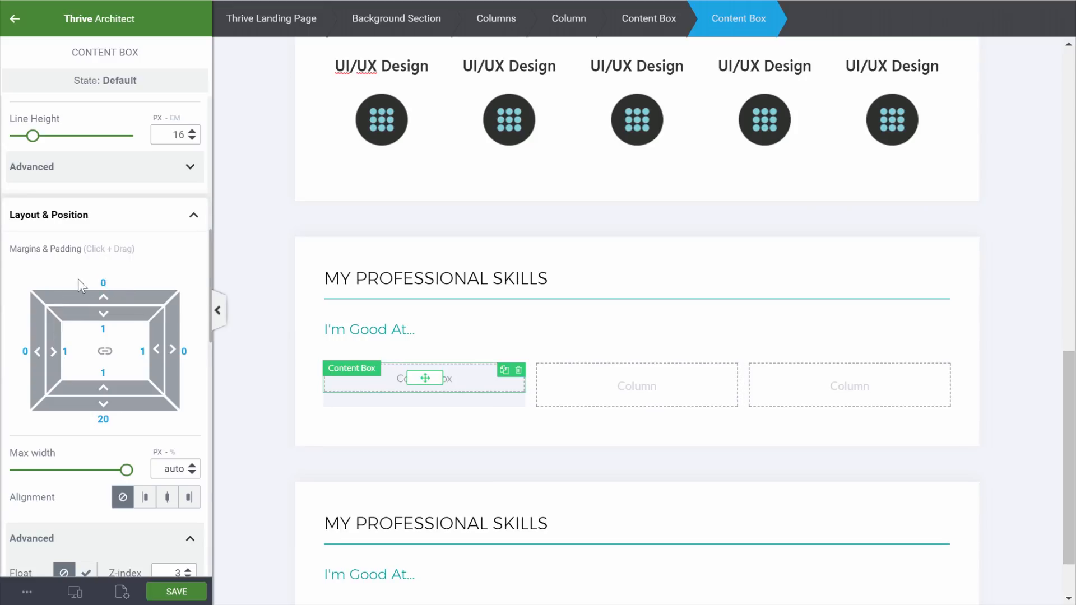
pyautogui.write('0')
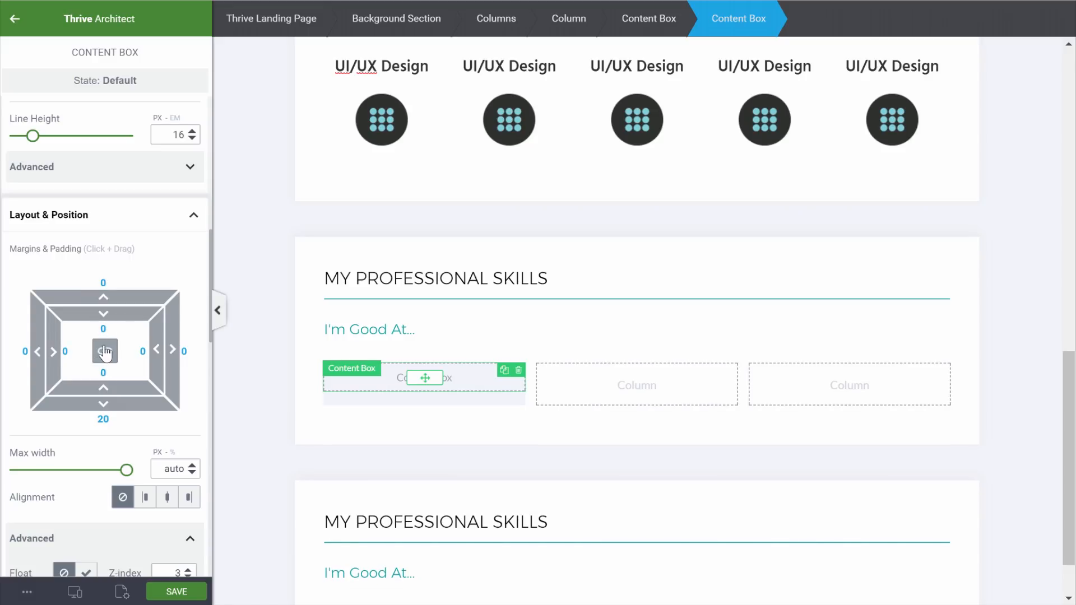
pyautogui.scroll(-7, 156, 273)
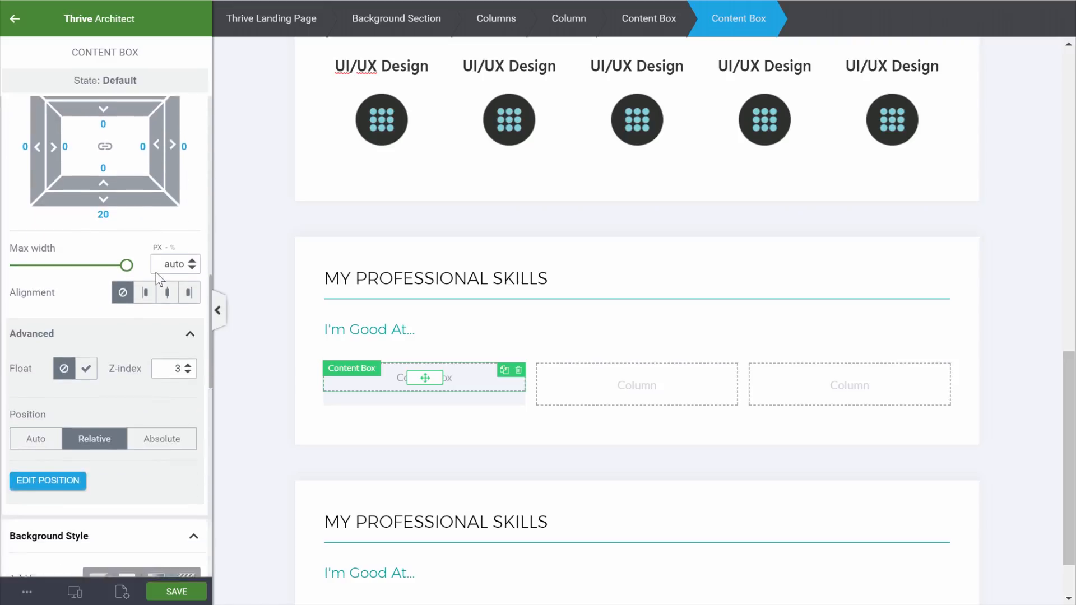
pyautogui.click(56, 447)
pyautogui.click(58, 486)
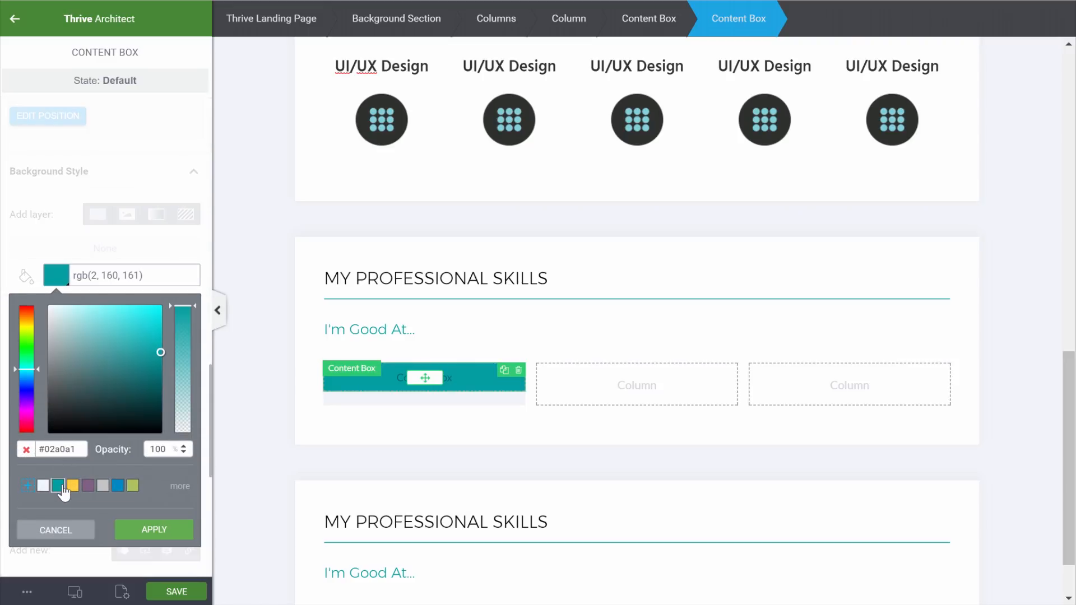
pyautogui.click(155, 530)
# Add the date text 'JUNE 2015 - PRESENT' into the teal bar
pyautogui.click(14, 18)
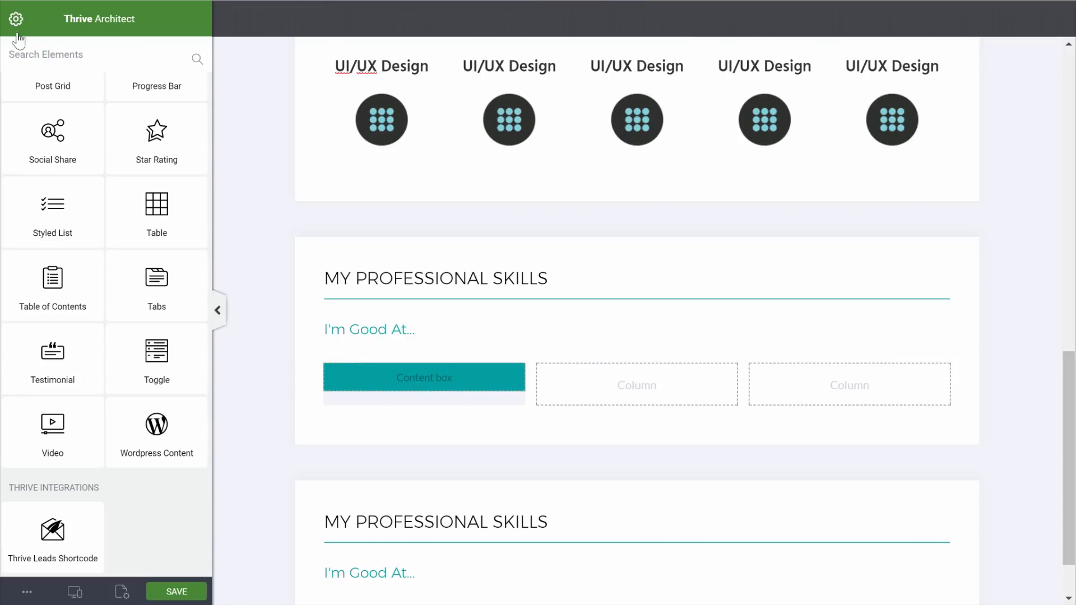
pyautogui.scroll(5, 82, 138)
pyautogui.scroll(10, 82, 139)
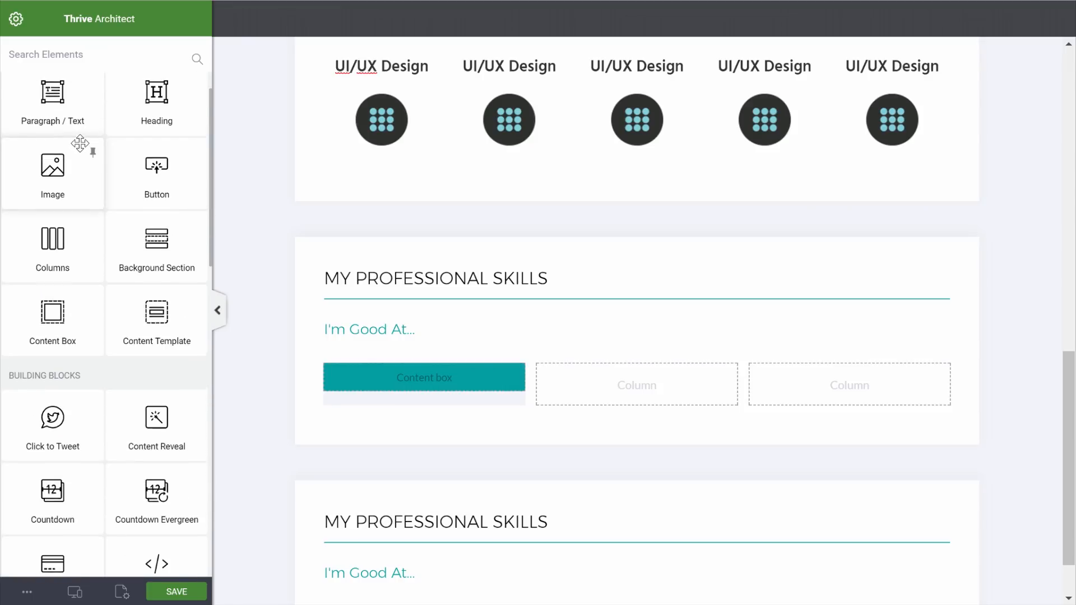
pyautogui.moveTo(73, 132); pyautogui.dragTo(421, 386)
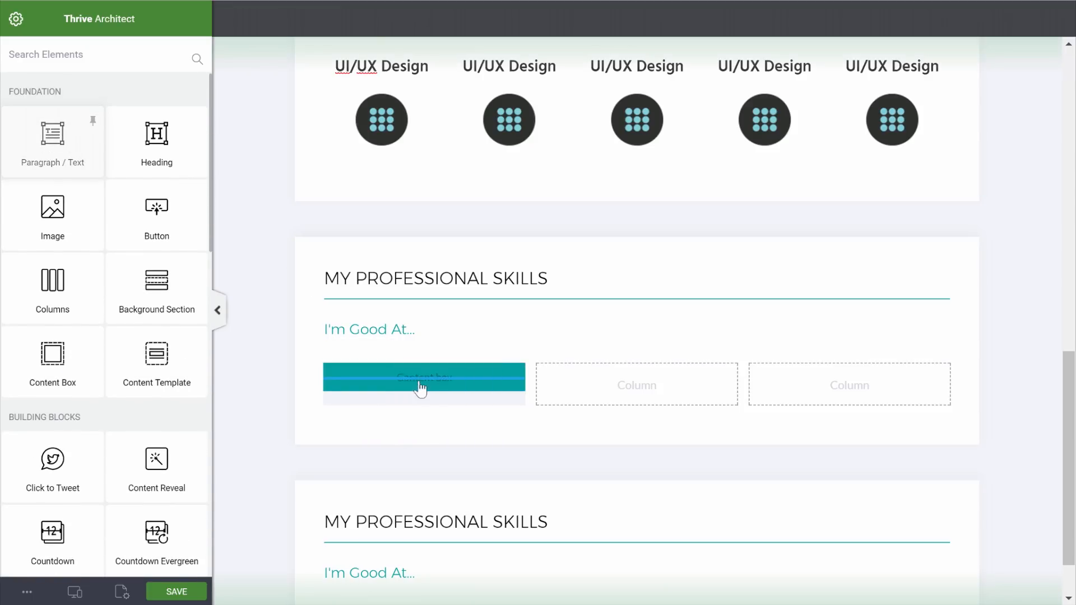
pyautogui.write('JUNE 2015 - PRESENT')
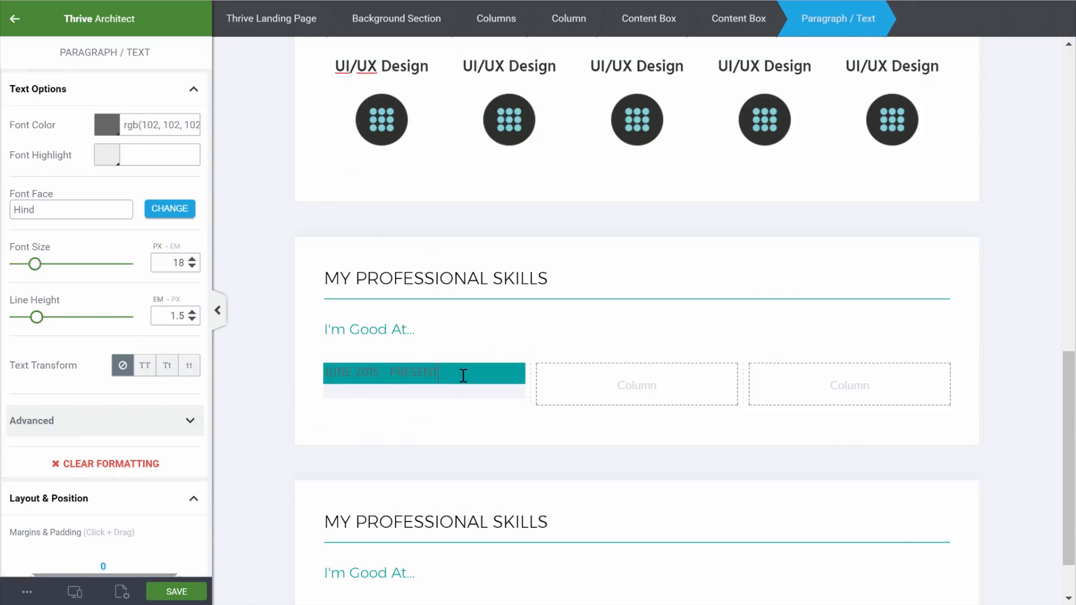
# Make the date text white and centre it in the teal bar
pyautogui.click(380, 372)
pyautogui.click(110, 131)
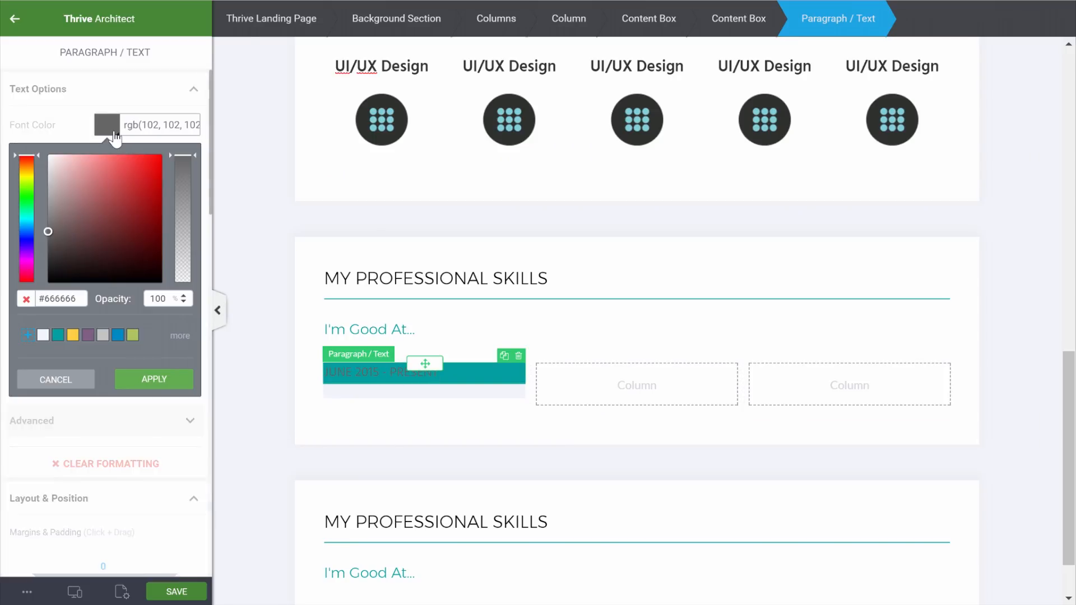
pyautogui.click(43, 336)
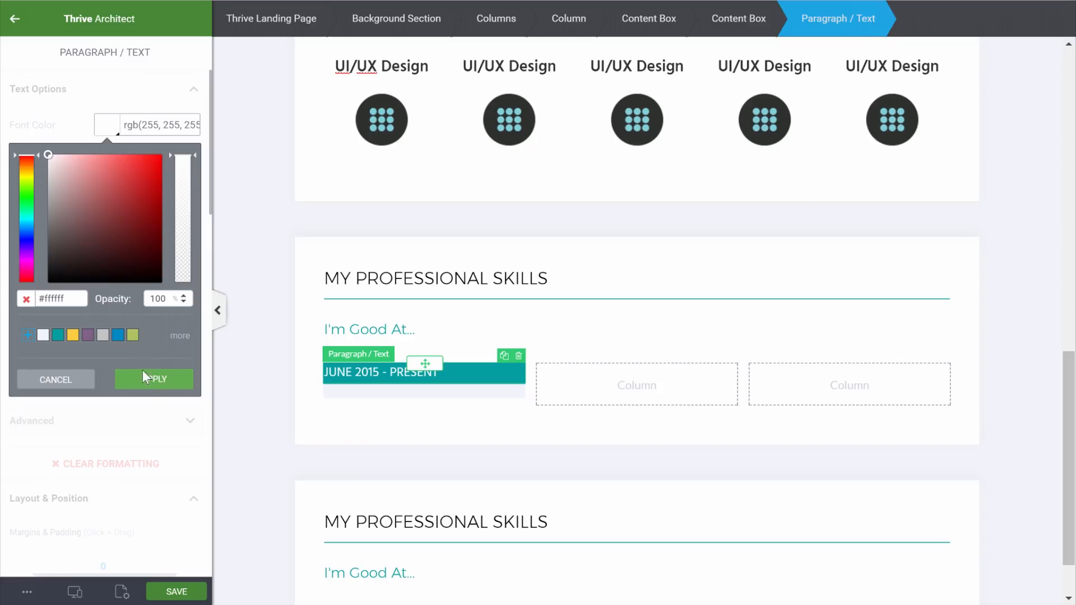
pyautogui.click(150, 389)
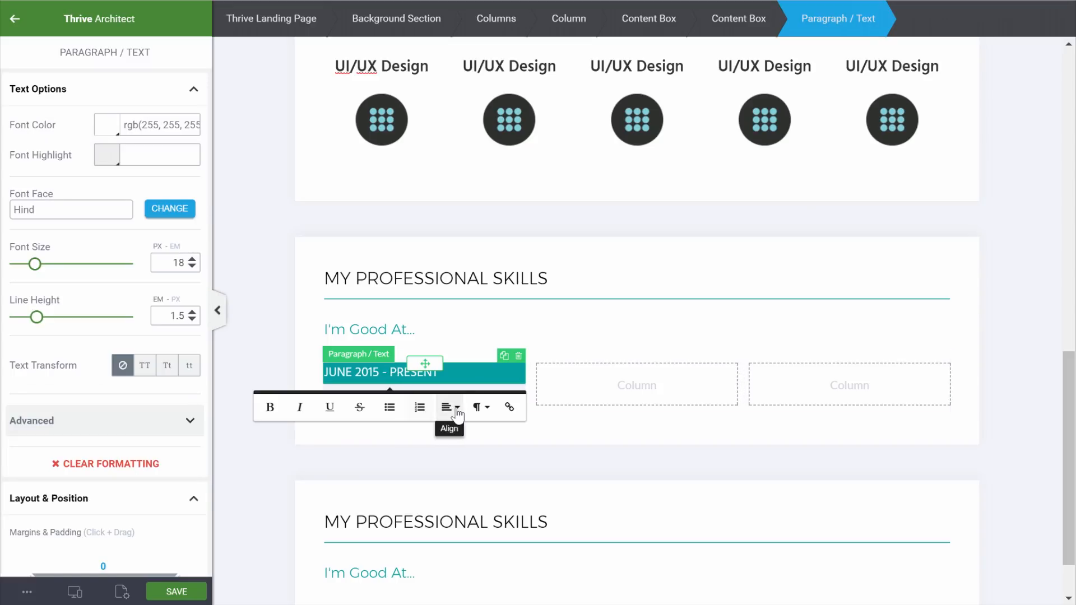
pyautogui.click(449, 407)
pyautogui.click(458, 451)
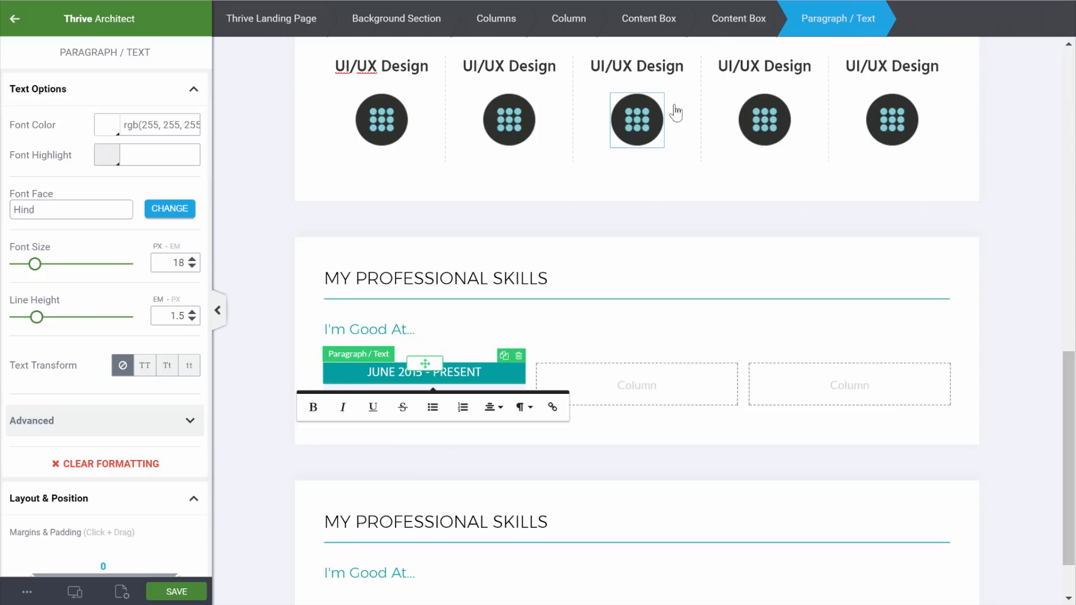
# Set the date bar's top and bottom padding to 20px
pyautogui.click(734, 14)
pyautogui.scroll(-8, 113, 271)
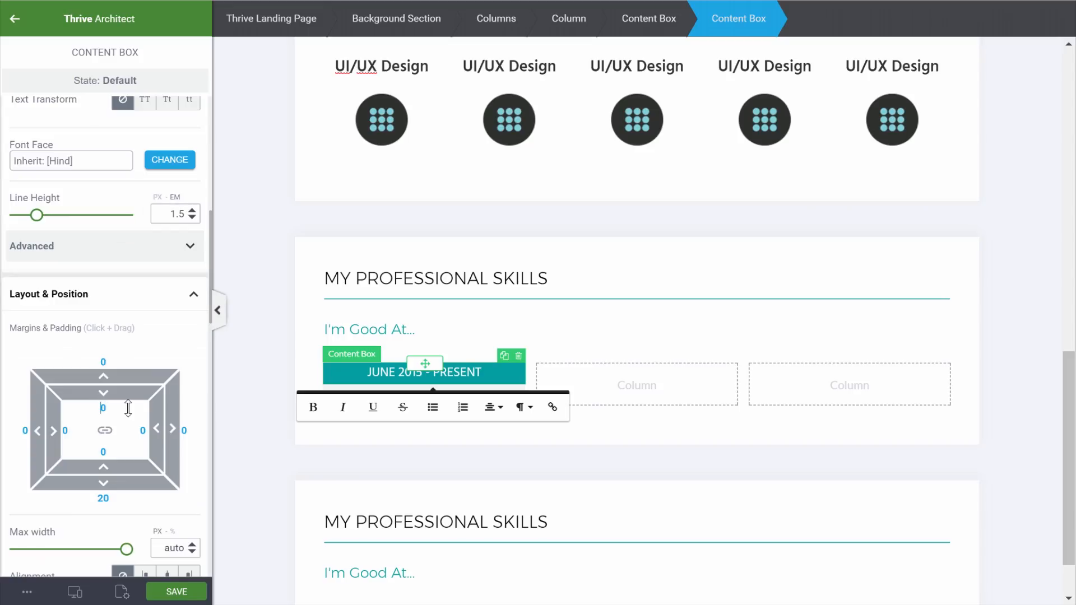
pyautogui.moveTo(128, 408); pyautogui.dragTo(120, 459)
pyautogui.click(1040, 303)
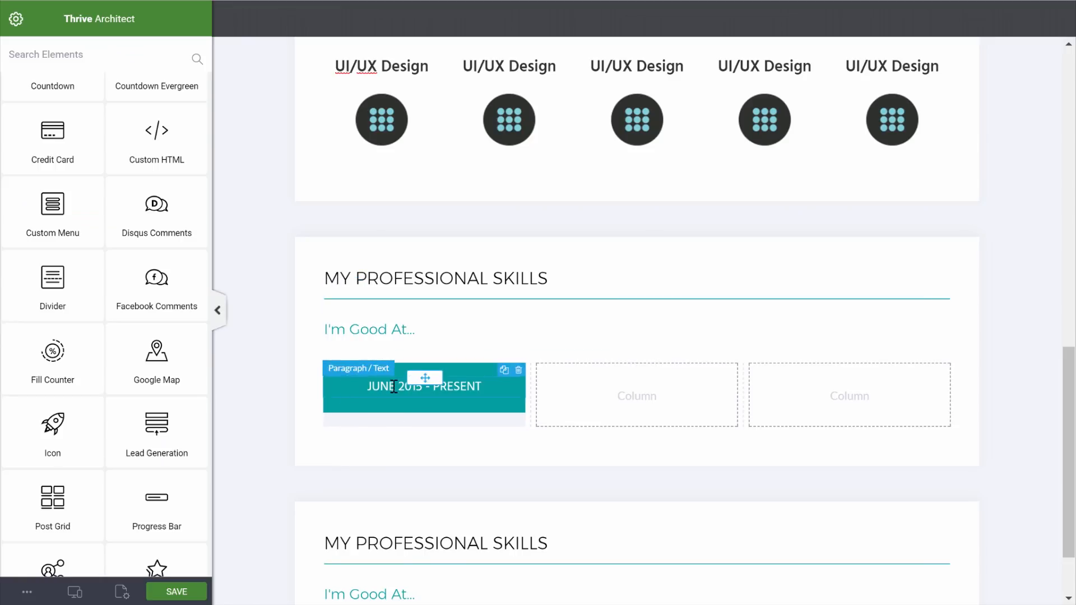
pyautogui.scroll(-1, 395, 386)
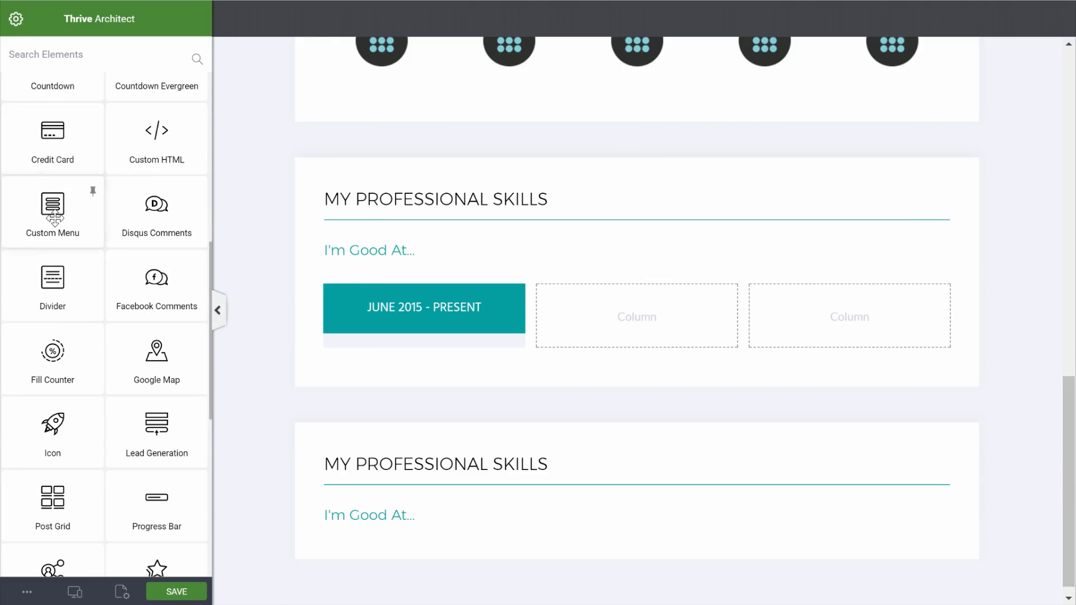
pyautogui.scroll(7, 52, 224)
# Add a zero-margin content box under the date bar containing a Heading 2
pyautogui.moveTo(50, 273); pyautogui.dragTo(412, 330)
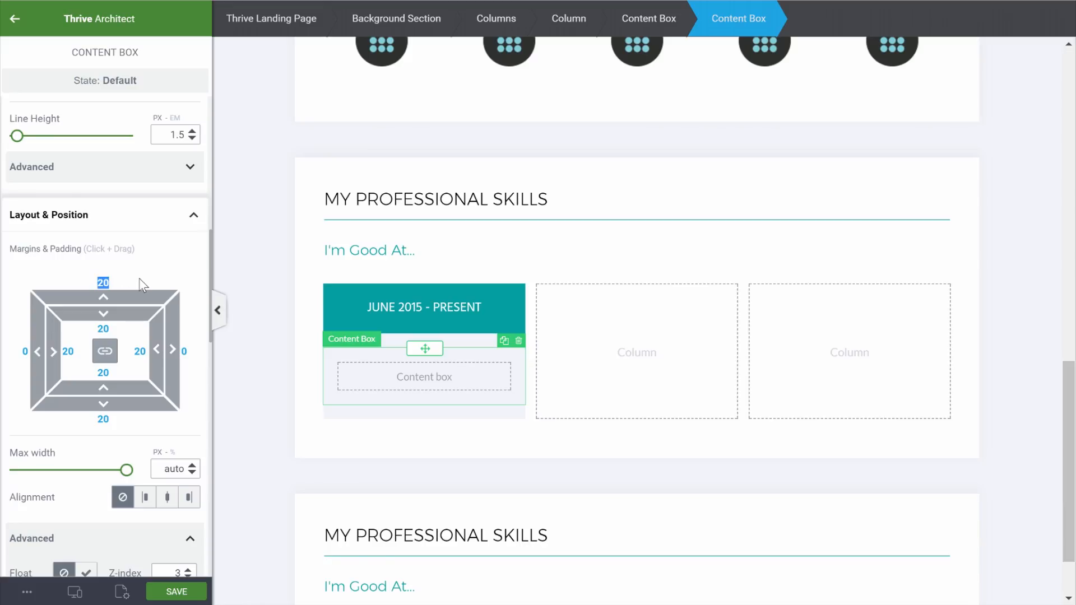
pyautogui.write('0')
pyautogui.click(15, 19)
pyautogui.moveTo(154, 147); pyautogui.dragTo(405, 362)
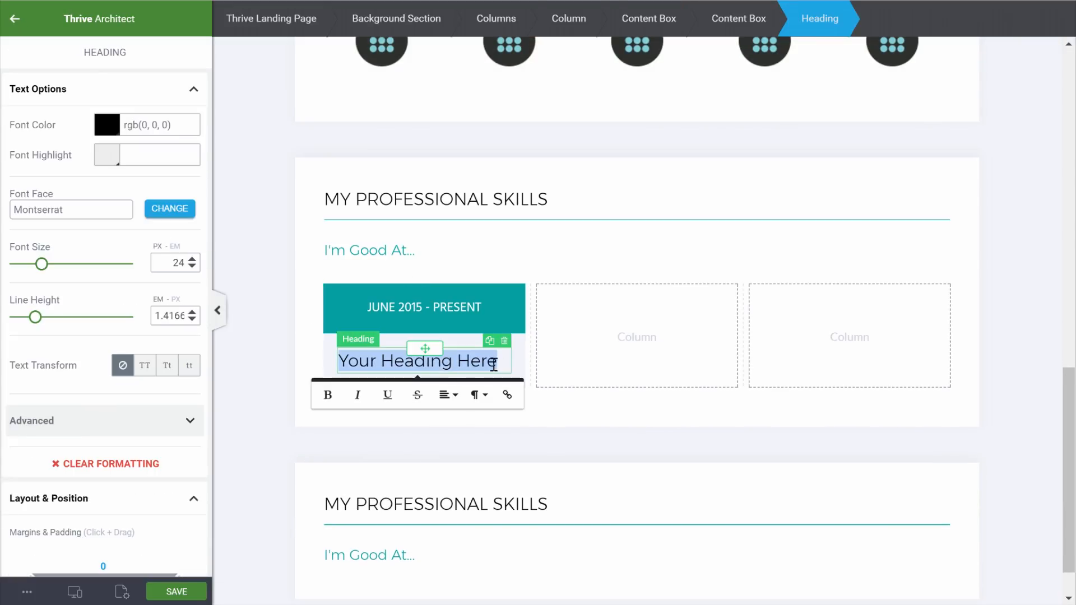
pyautogui.click(477, 395)
pyautogui.click(544, 510)
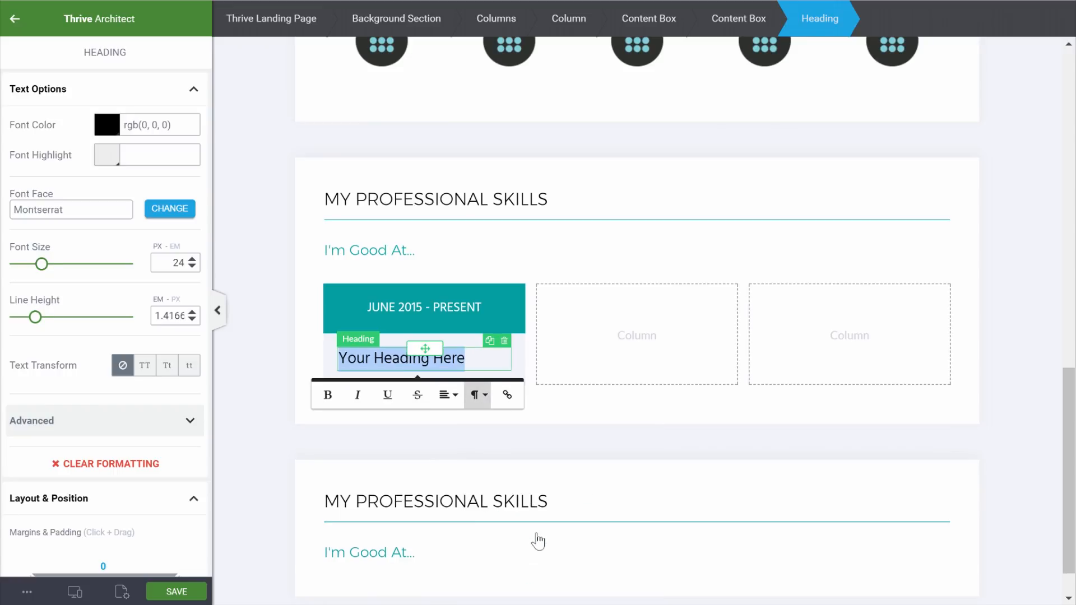
pyautogui.click(251, 280)
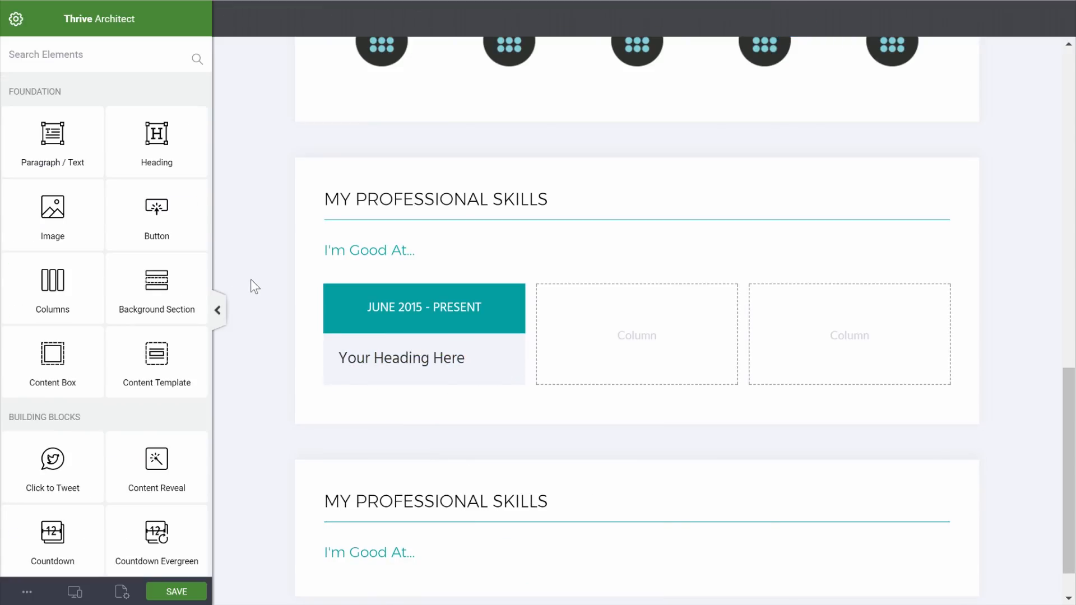
# Add a bold, teal paragraph below the heading for the employer line
pyautogui.moveTo(91, 112); pyautogui.dragTo(405, 358)
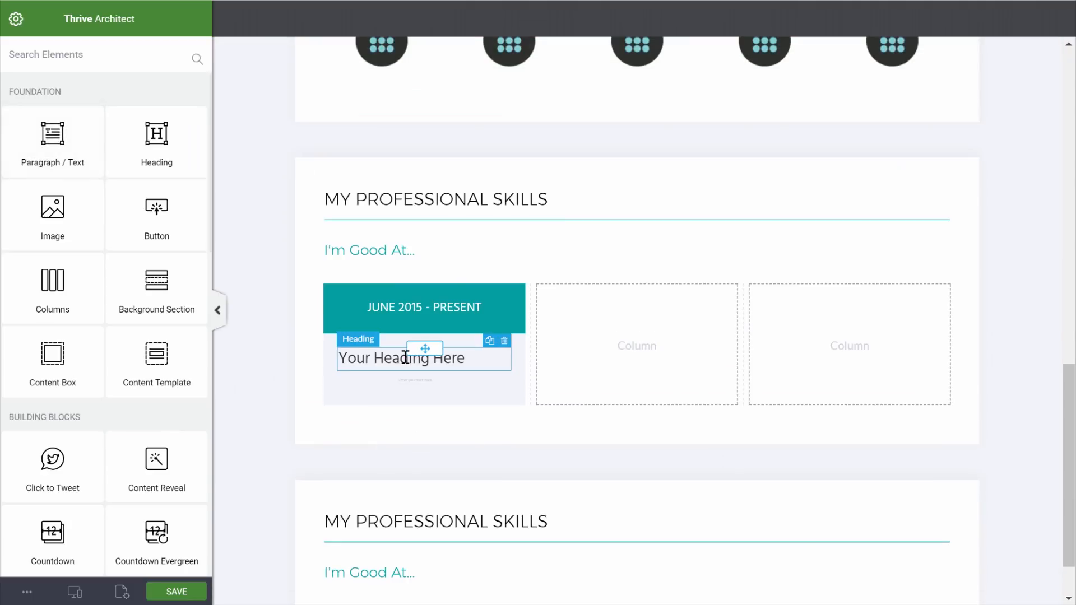
pyautogui.click(279, 416)
pyautogui.click(107, 124)
pyautogui.click(58, 336)
pyautogui.click(154, 379)
pyautogui.click(300, 423)
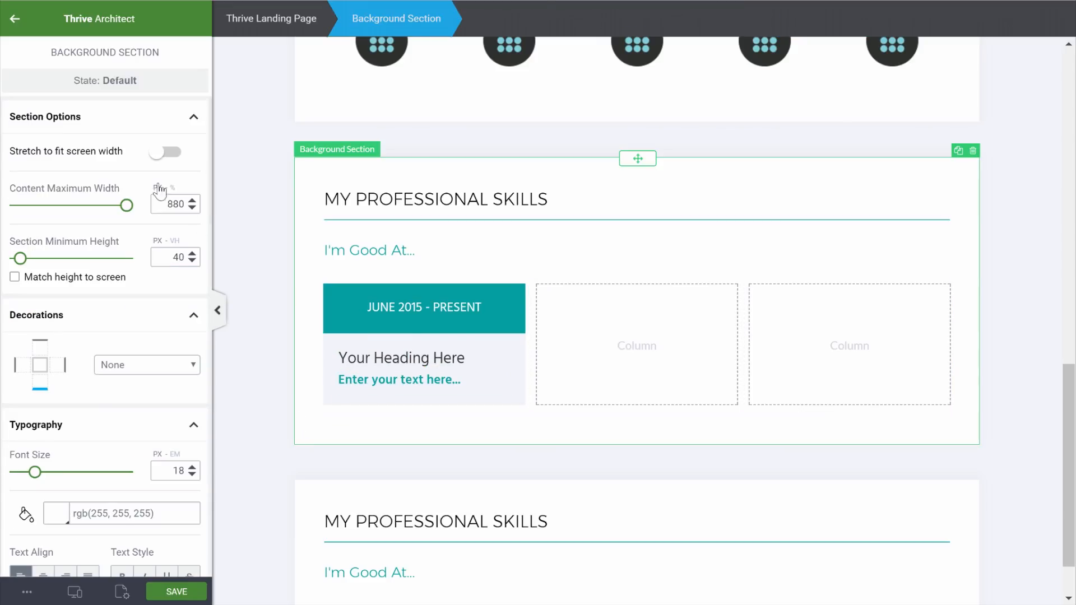
# Add a description paragraph with top margin 20 and paste the lorem text
pyautogui.click(14, 19)
pyautogui.moveTo(54, 137); pyautogui.dragTo(401, 392)
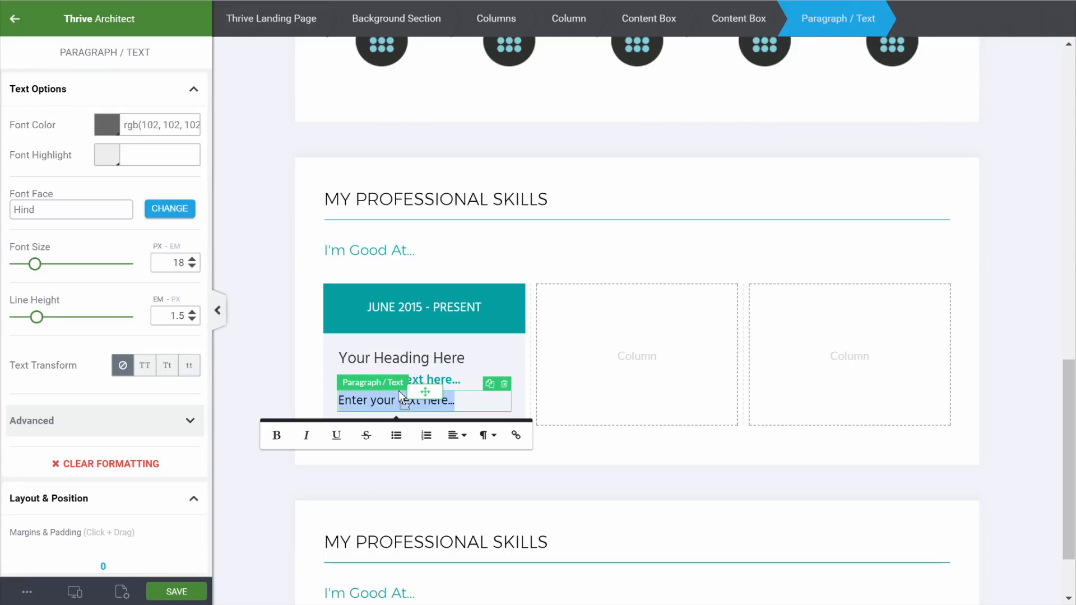
pyautogui.scroll(-4, 132, 355)
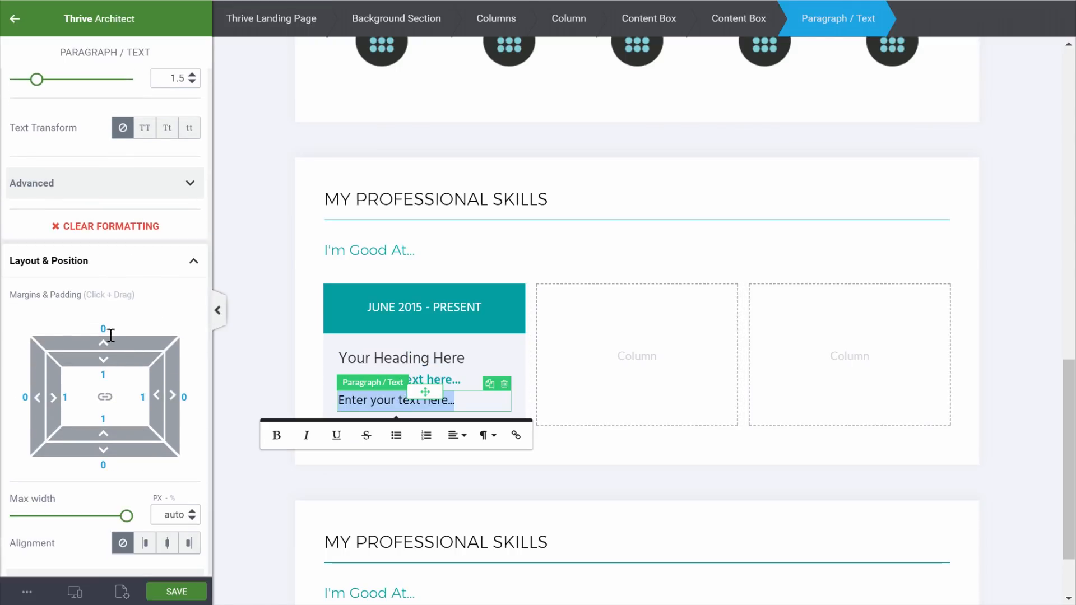
pyautogui.click(99, 328)
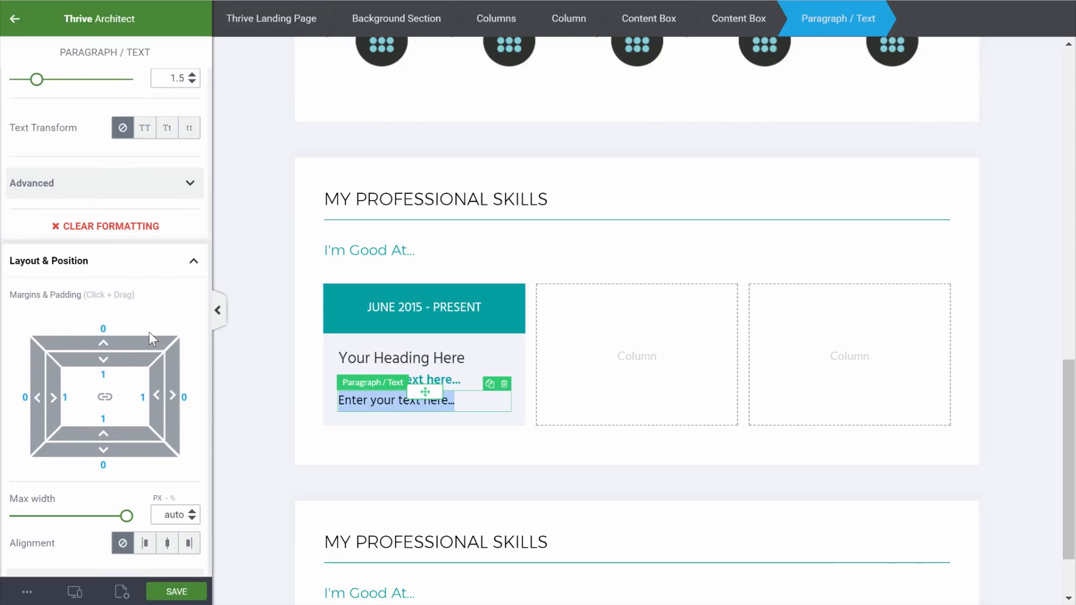
pyautogui.write('2')
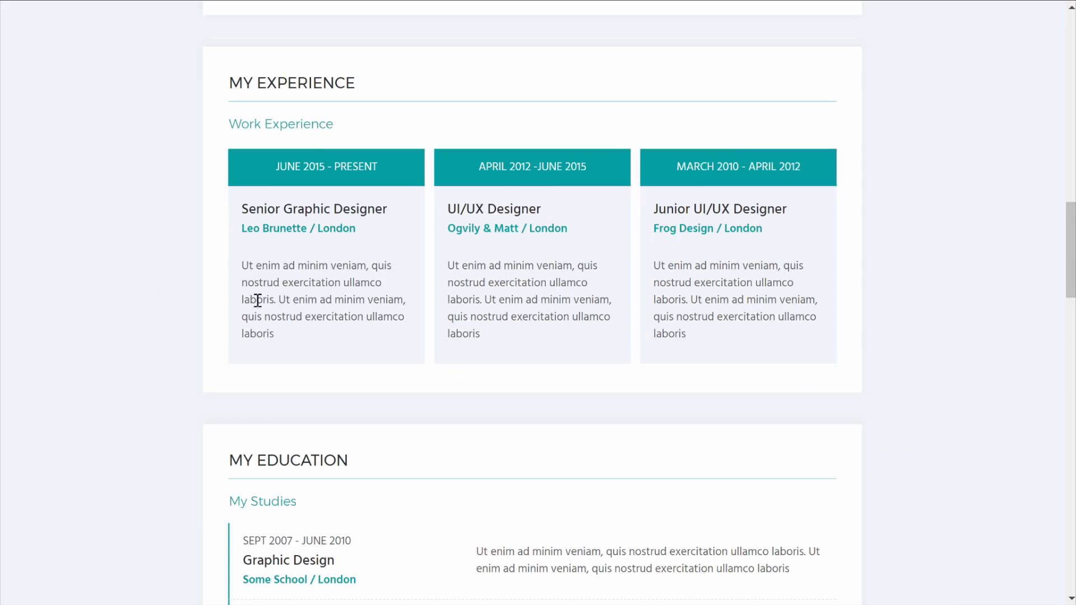
pyautogui.moveTo(342, 334); pyautogui.dragTo(243, 260)
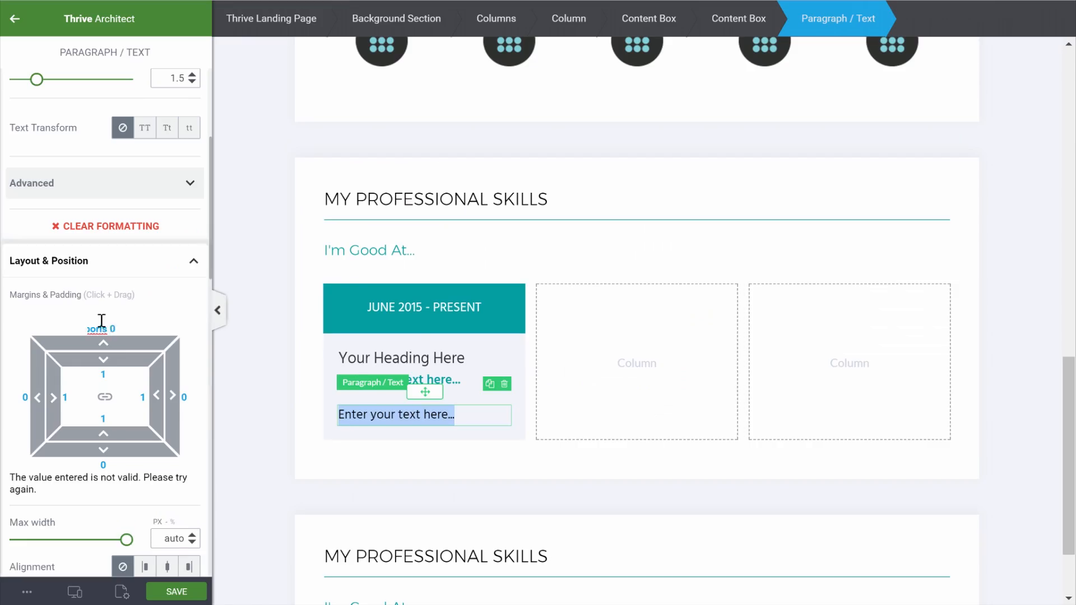
pyautogui.write('Ut enim ad minim veniam, quis nostrud exercitation ullamco laboris. Ut enim ad minim veniam, quis nostrud exercitation ullamco laboris')
# Paste 'Senior Graphic Designer' as the card heading
pyautogui.scroll(4, 135, 389)
pyautogui.moveTo(388, 208); pyautogui.dragTo(227, 219)
pyautogui.write('Senior Graphic Designer')
# Retitle the section MY EXPERIENCE with subheading 'Work Experience'
pyautogui.moveTo(356, 83); pyautogui.dragTo(228, 79)
pyautogui.write('MY EXPERIENCE')
pyautogui.write('Wo')
pyautogui.write('rk Experience')
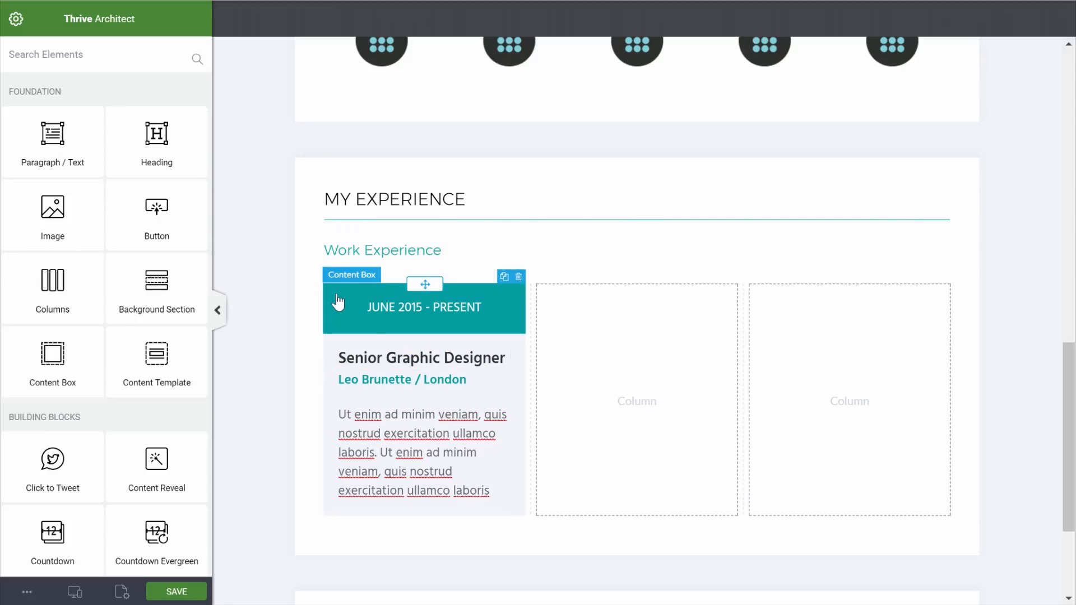
pyautogui.click(73, 595)
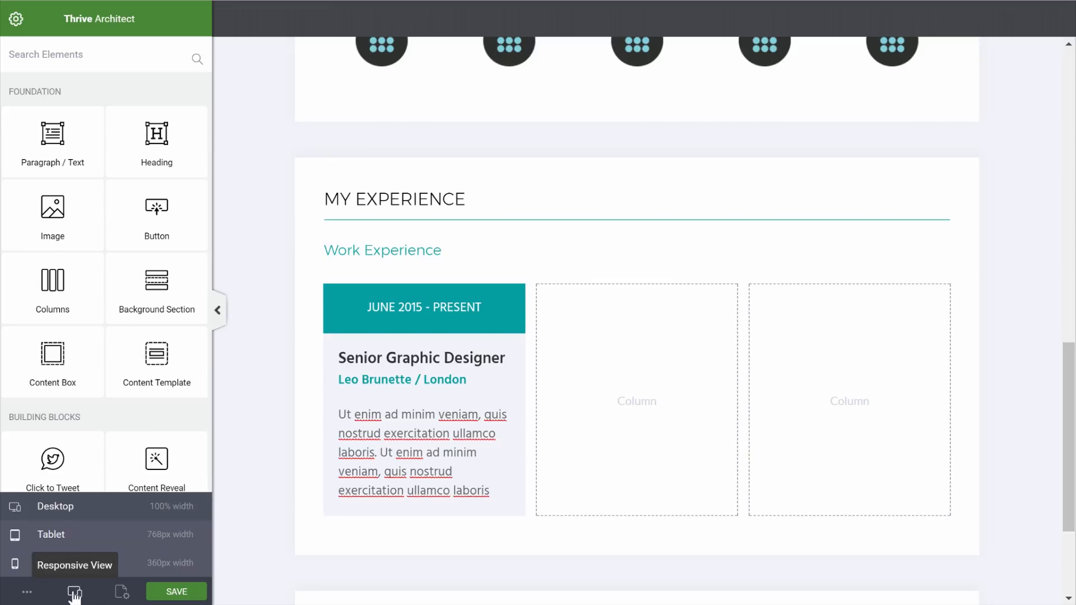
pyautogui.click(63, 541)
pyautogui.scroll(-5, 668, 401)
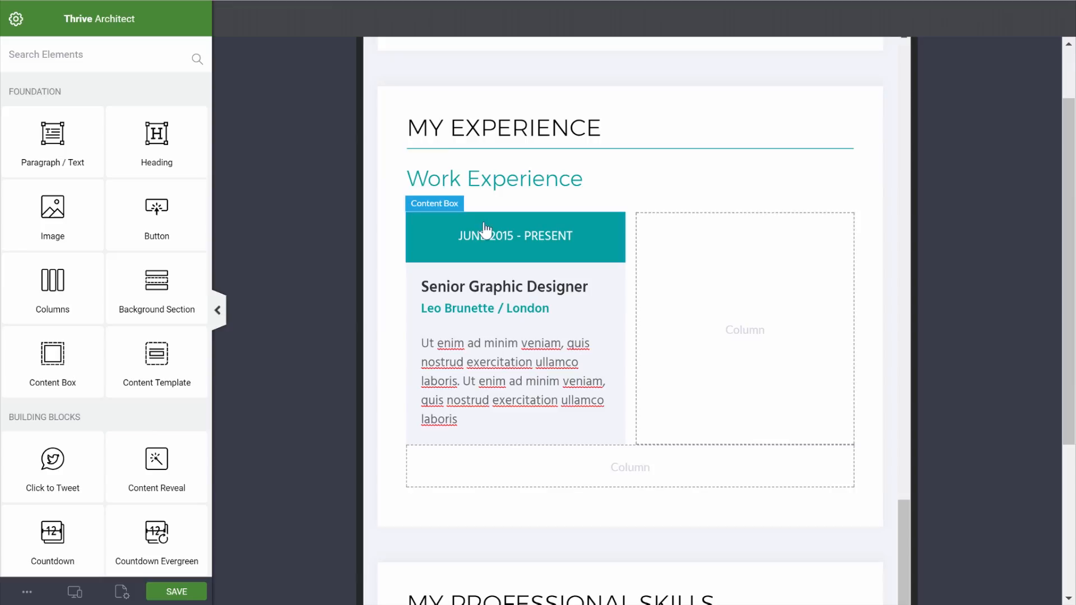
pyautogui.click(74, 592)
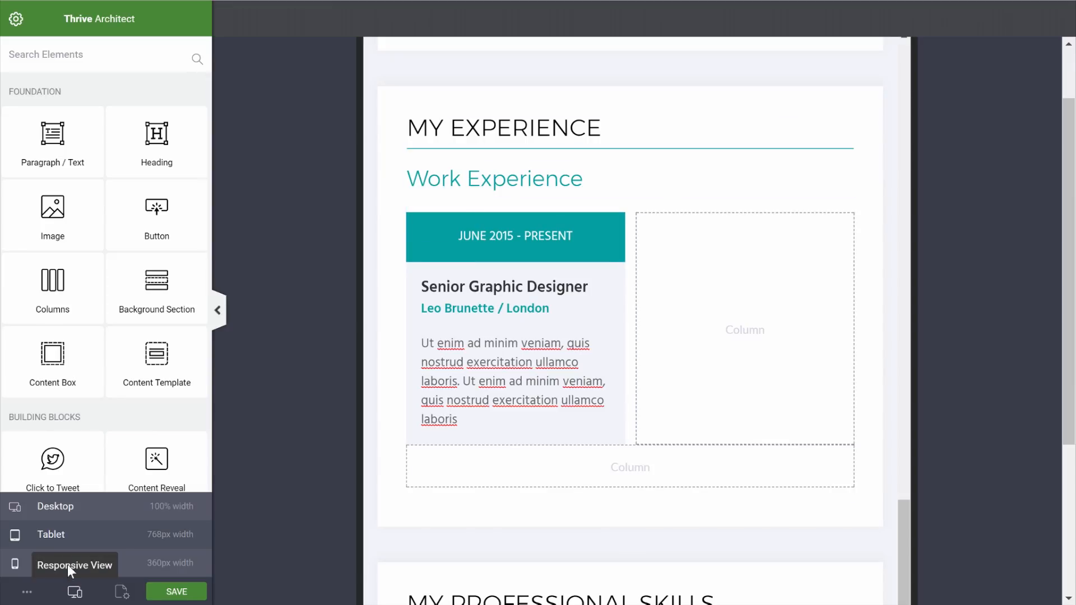
pyautogui.click(57, 569)
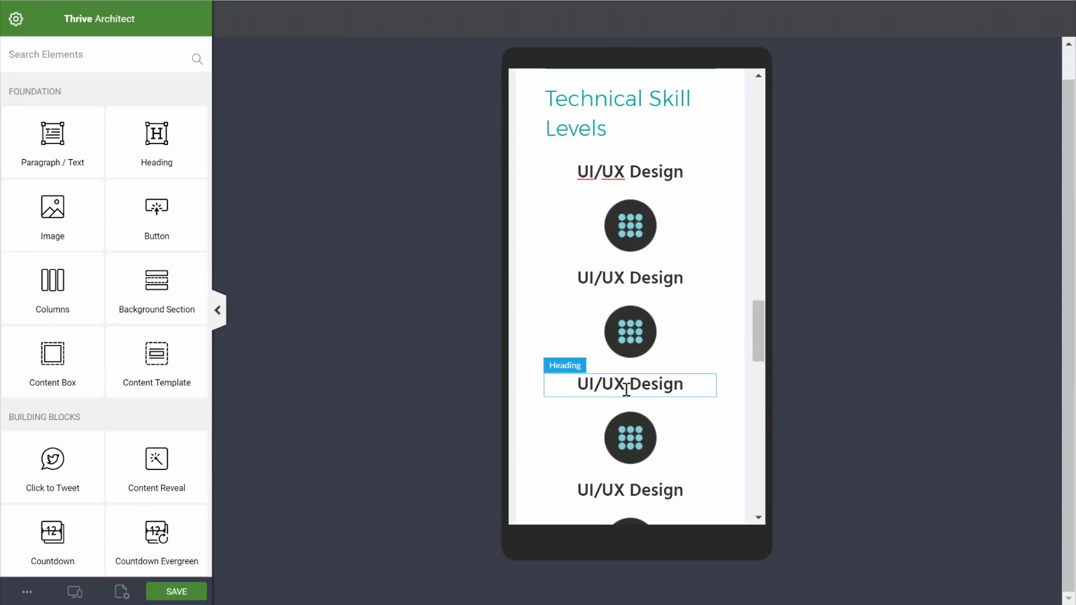
pyautogui.scroll(-3, 627, 396)
pyautogui.scroll(-6, 628, 398)
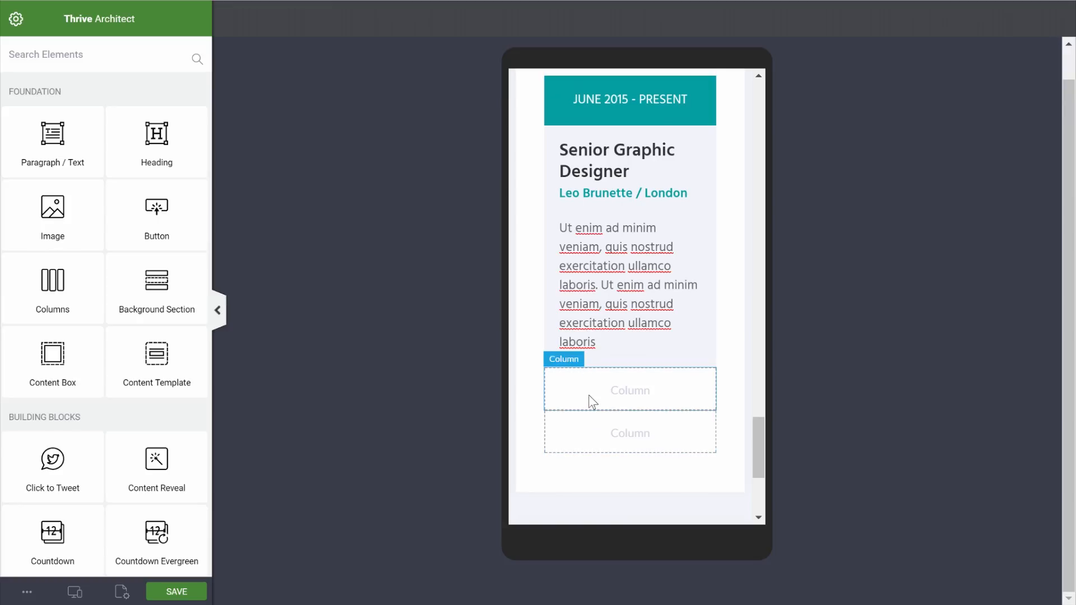
pyautogui.click(75, 592)
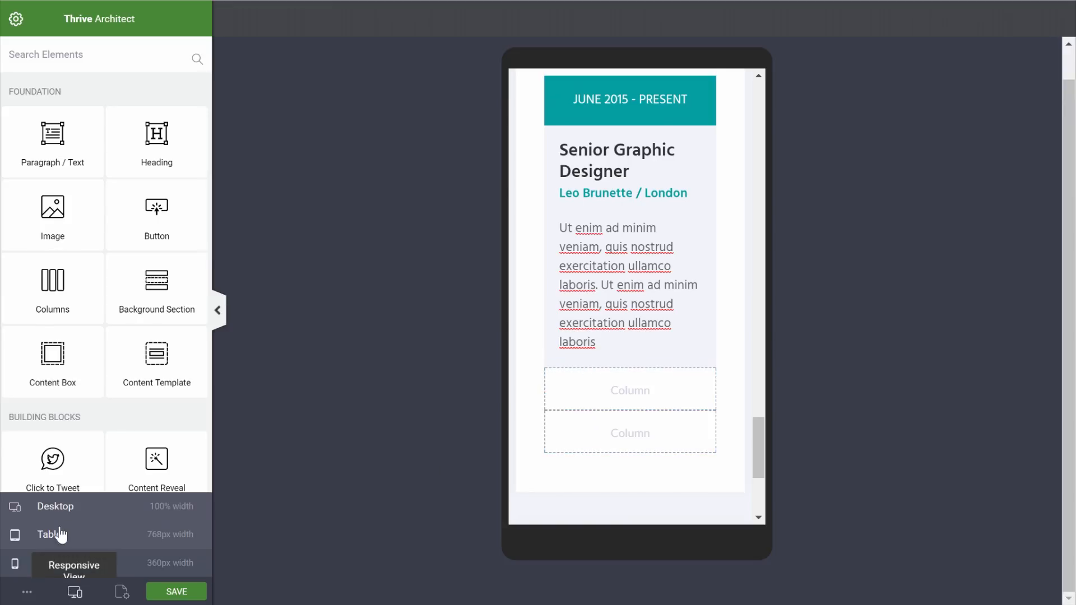
pyautogui.click(67, 508)
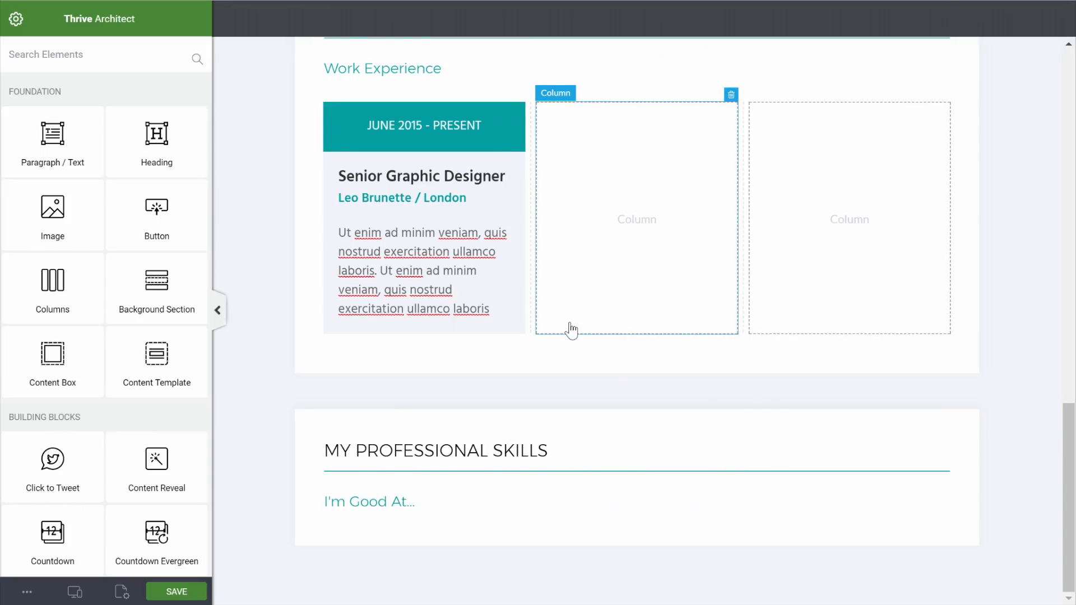
pyautogui.scroll(2, 569, 319)
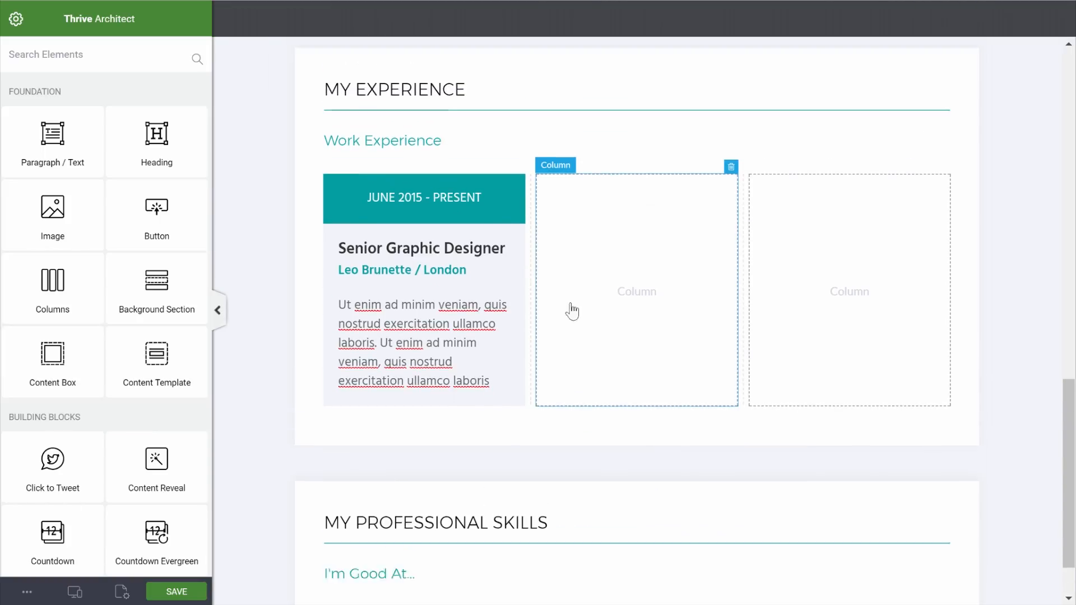
pyautogui.click(583, 215)
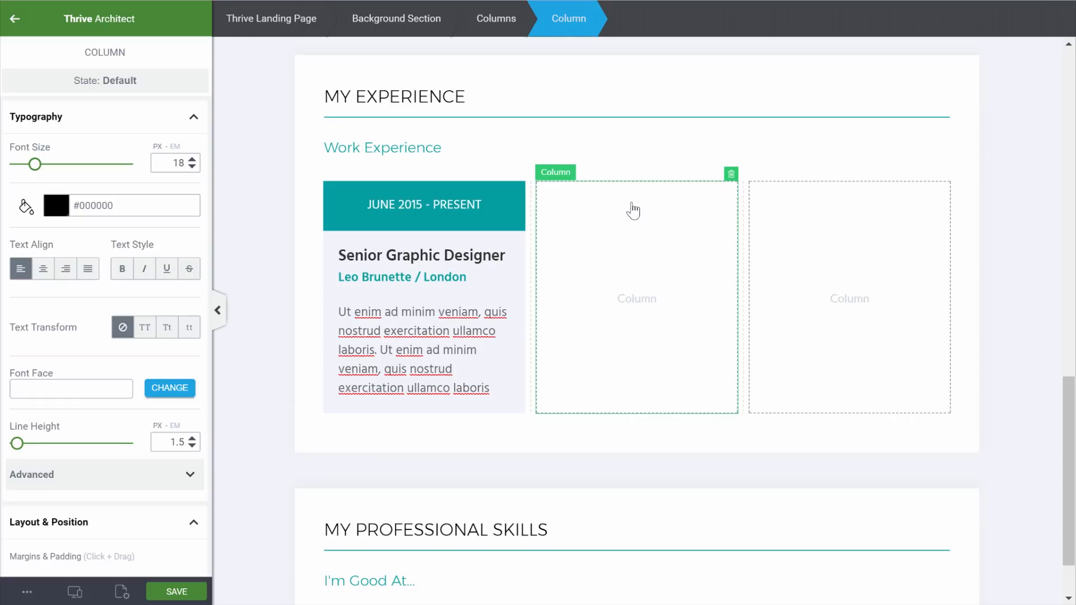
# Select the whole experience card and make two copies of it
pyautogui.click(457, 195)
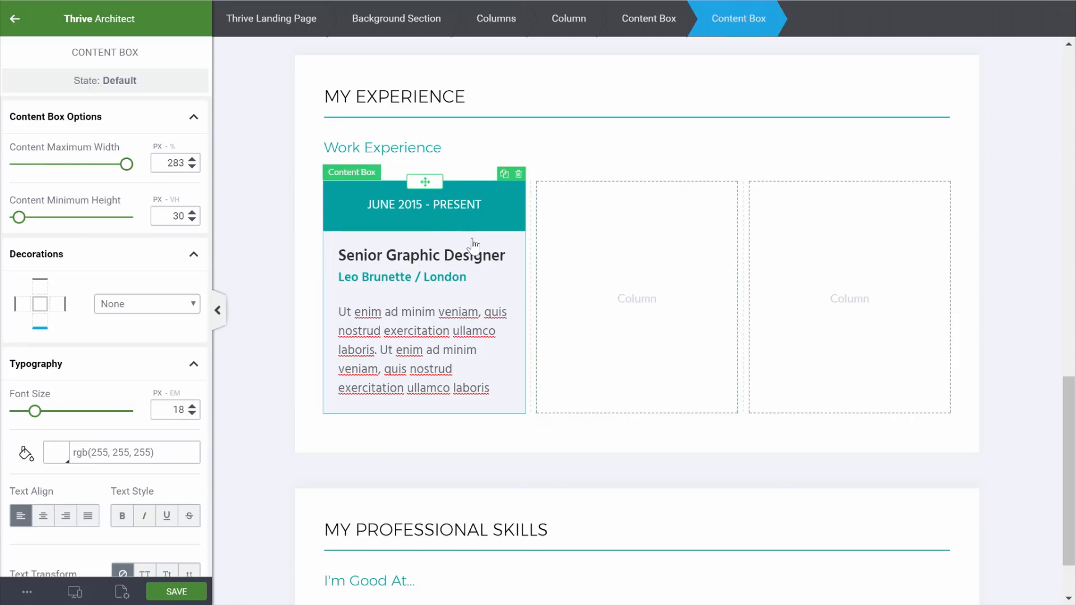
pyautogui.click(637, 28)
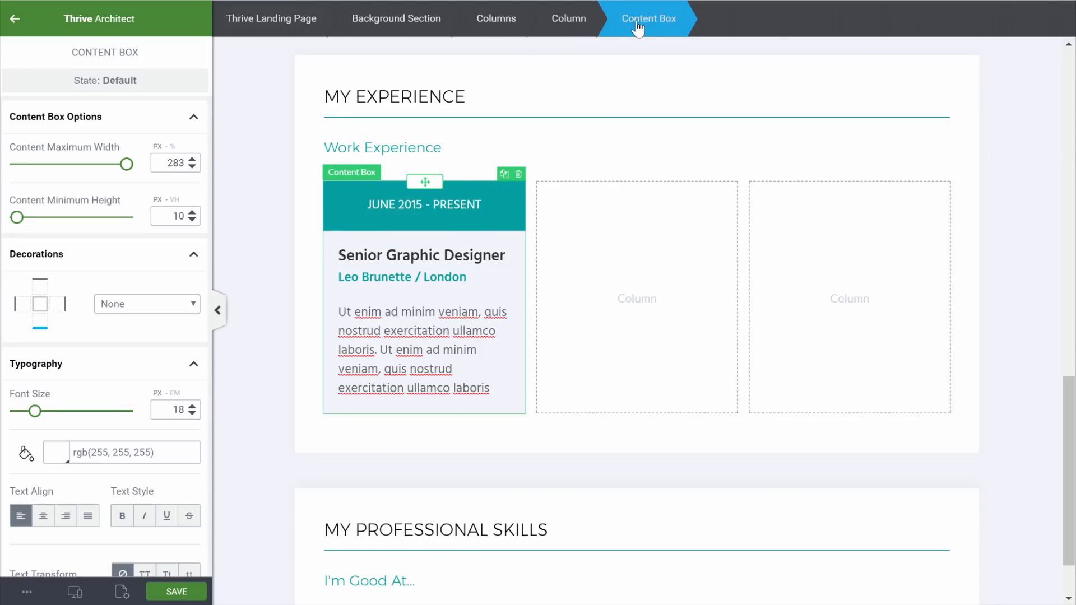
pyautogui.click(504, 175)
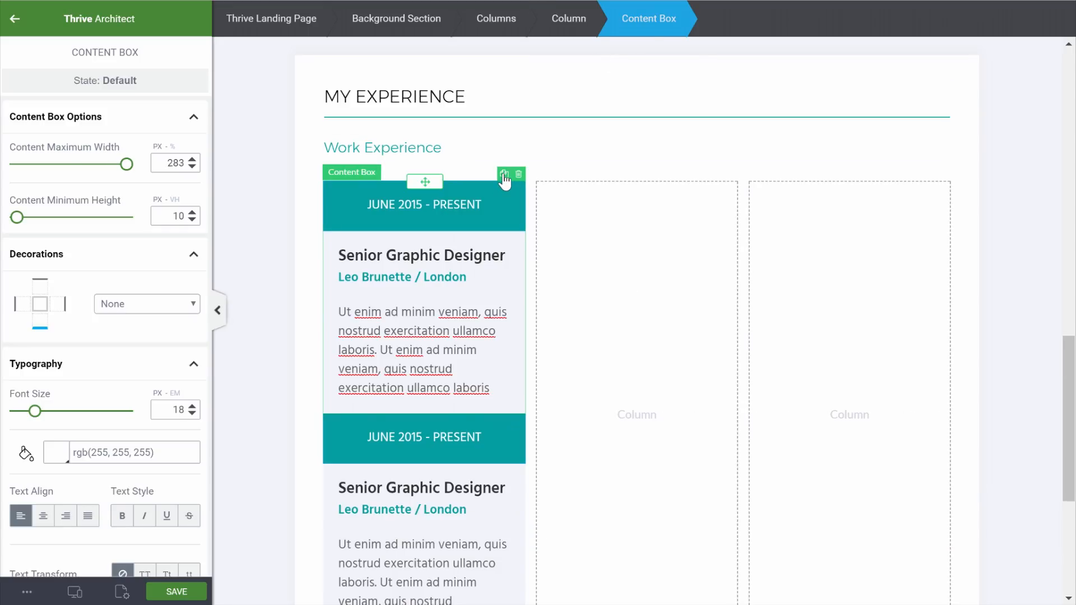
pyautogui.click(504, 175)
pyautogui.scroll(-1, 426, 314)
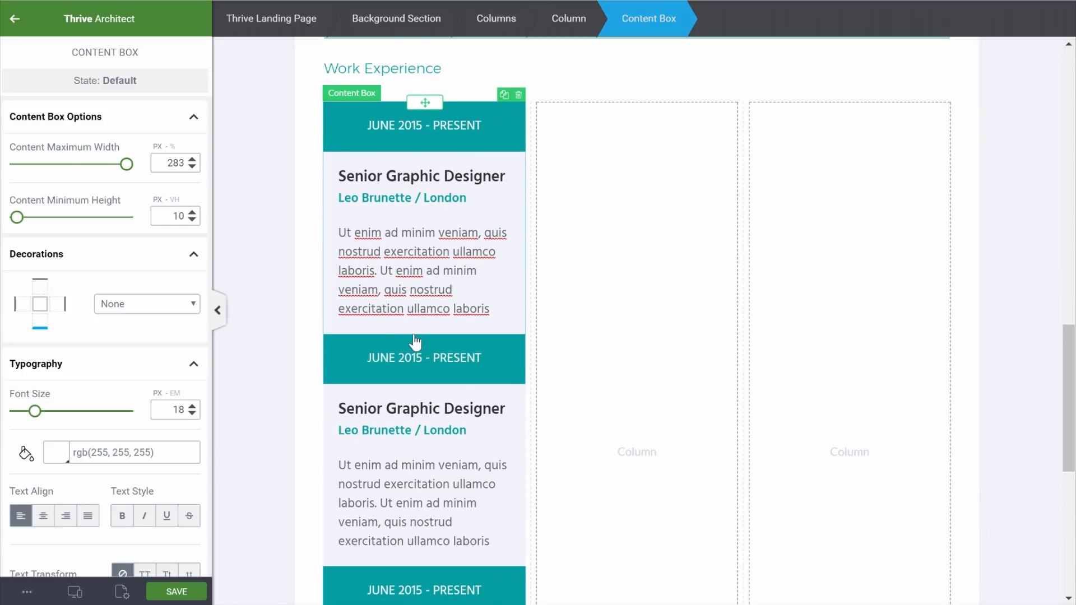
# Move the two card copies into the middle and right Work Experience columns
pyautogui.click(416, 353)
pyautogui.click(648, 23)
pyautogui.moveTo(425, 335); pyautogui.dragTo(640, 267)
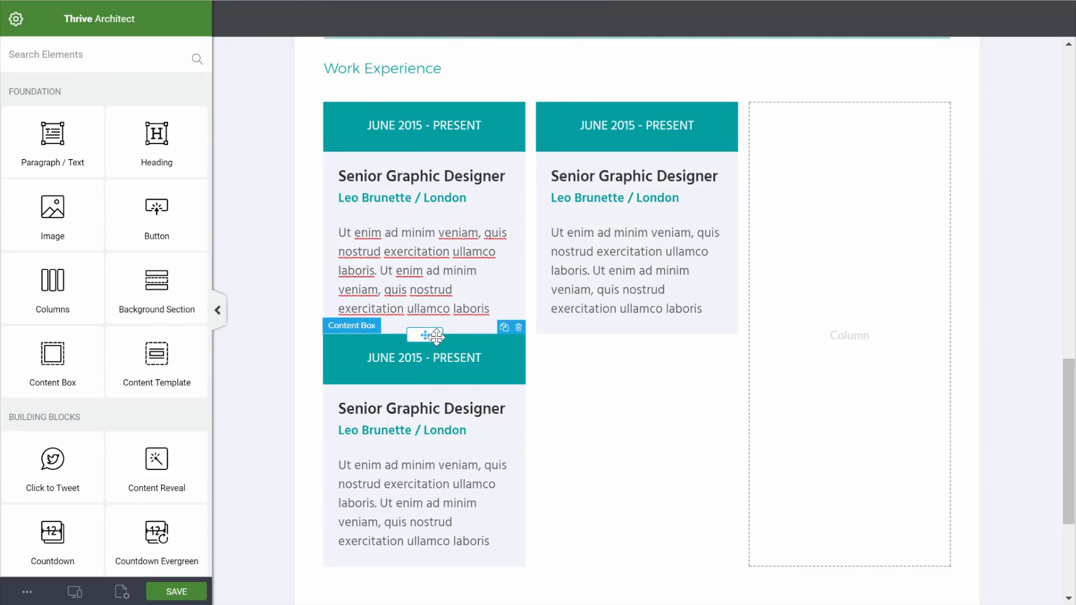
pyautogui.moveTo(428, 335); pyautogui.dragTo(849, 251)
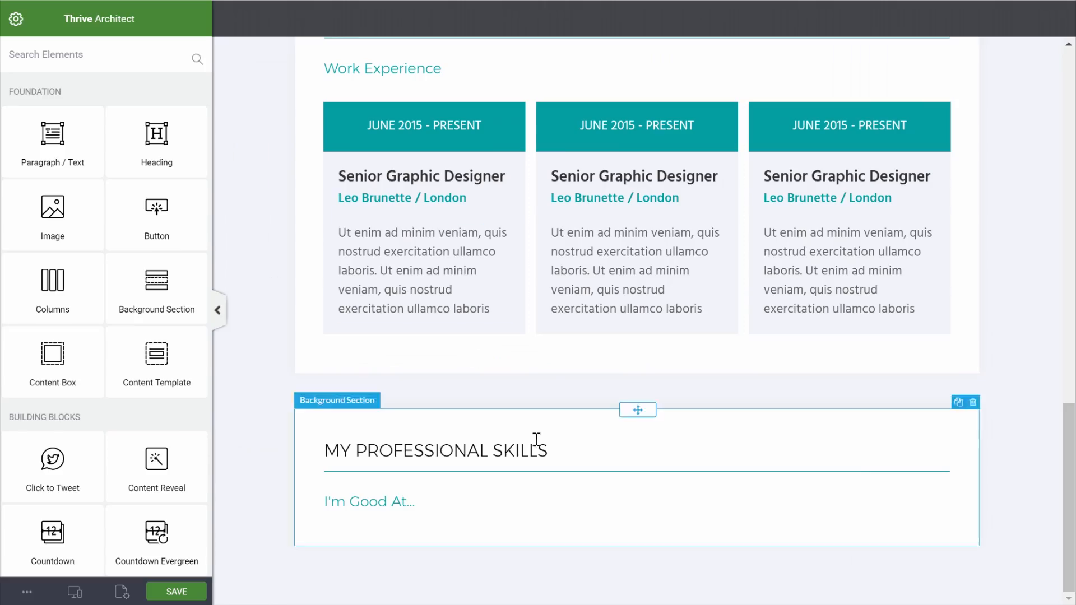
# Paste MY EDUCATION as the next section's heading
pyautogui.write('MY EDUCATION')
pyautogui.click(430, 483)
pyautogui.click(339, 477)
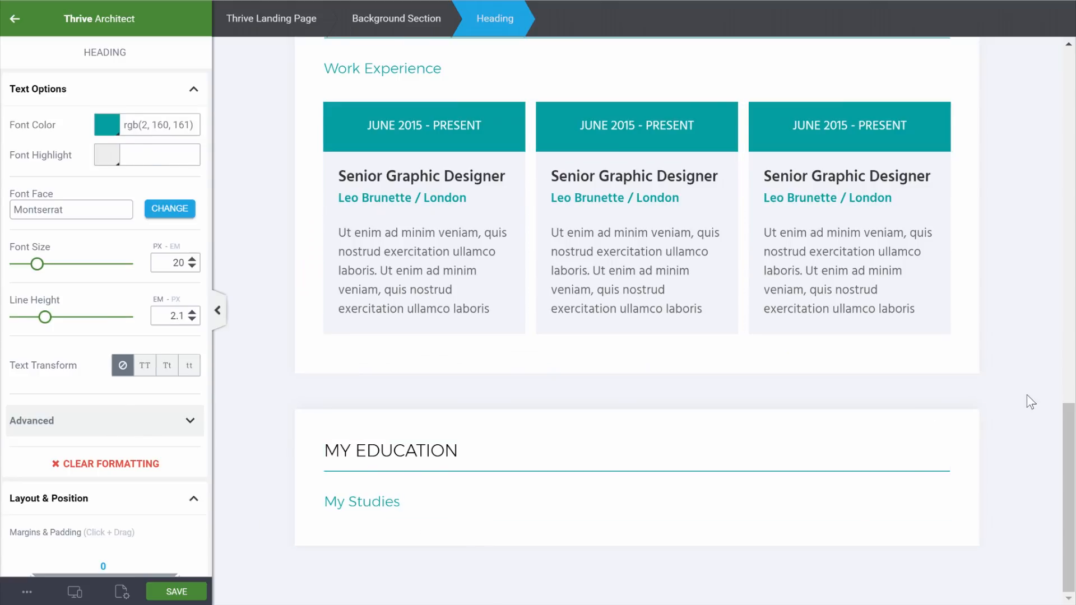
pyautogui.click(1032, 402)
# Add a 1/2 + 1/2 columns row under My Studies with a paragraph in the left column
pyautogui.moveTo(48, 282); pyautogui.dragTo(407, 527)
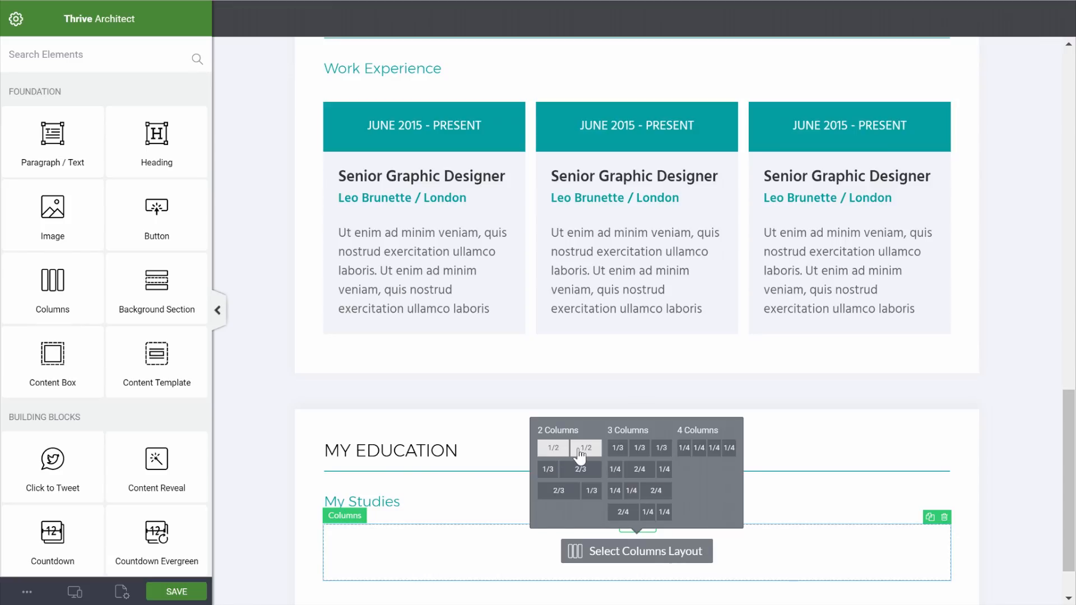
pyautogui.click(580, 454)
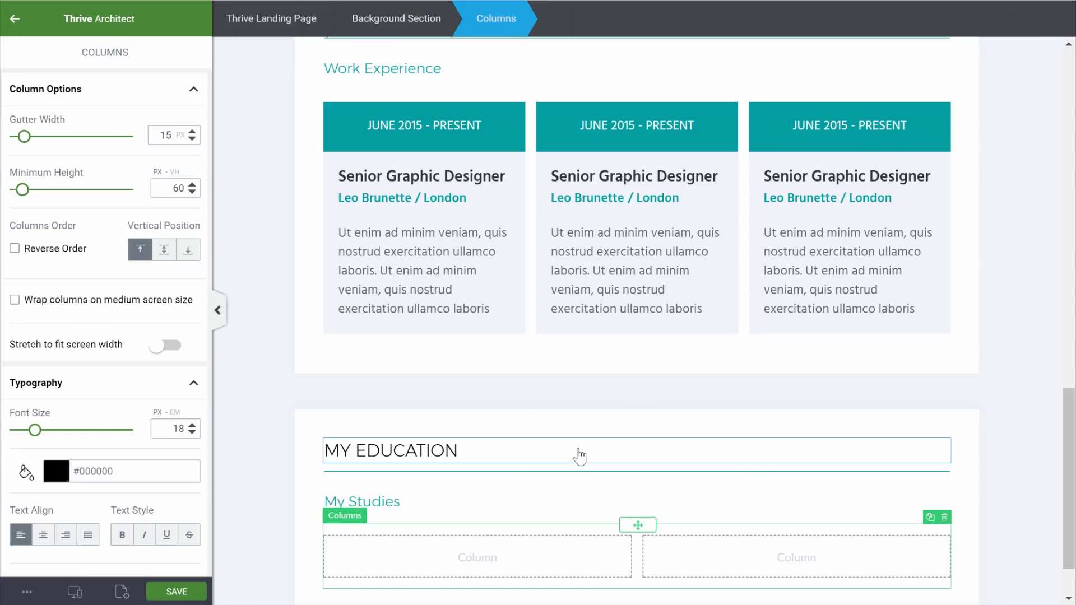
pyautogui.scroll(-1, 580, 448)
pyautogui.click(15, 19)
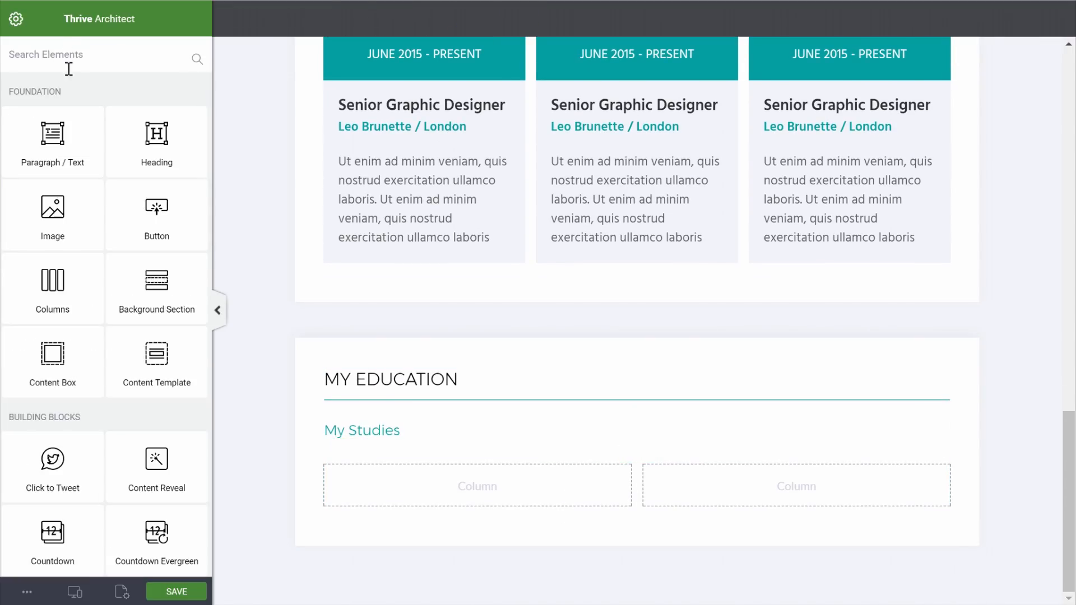
pyautogui.moveTo(52, 141); pyautogui.dragTo(420, 465)
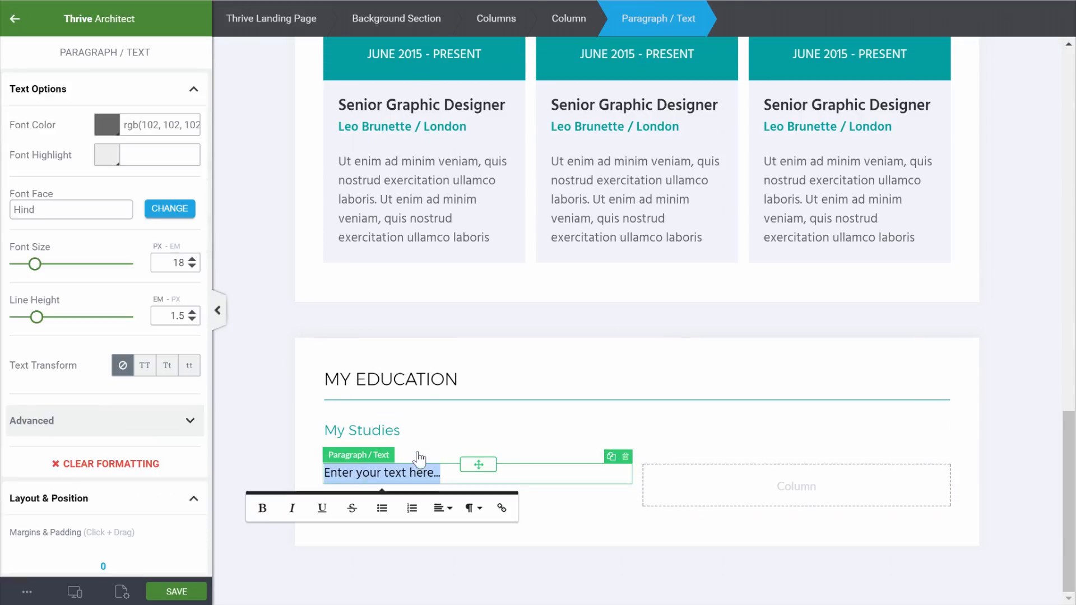
# Make the SEPT 2007 - JUNE 2010 date uppercase and add a copied heading retyped as Graphic Design below it
pyautogui.click(146, 366)
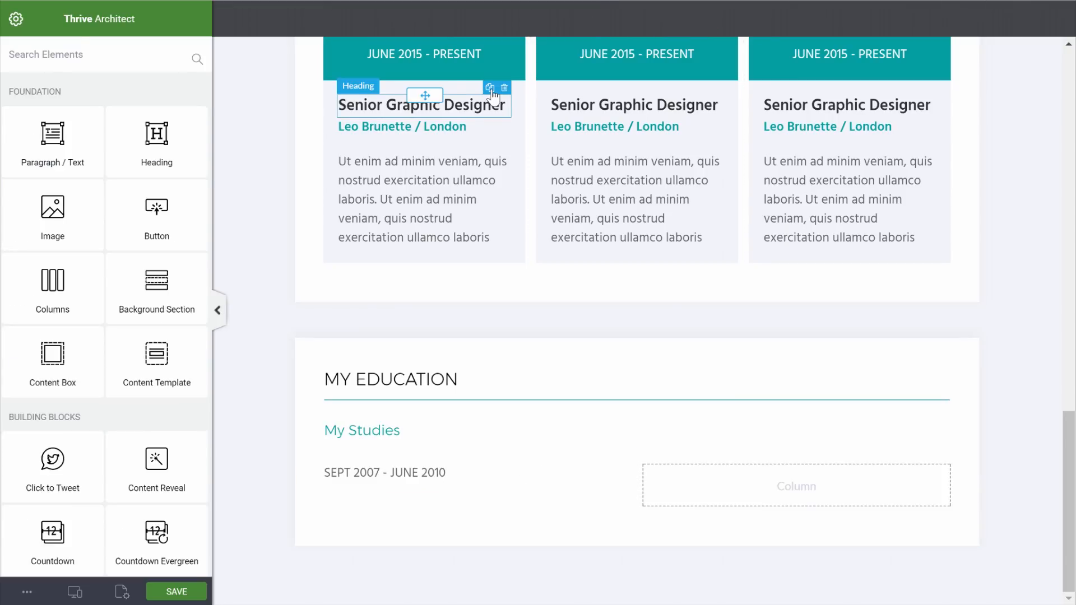
pyautogui.click(490, 87)
pyautogui.moveTo(425, 116); pyautogui.dragTo(388, 514)
pyautogui.click(384, 498)
pyautogui.doubleClick(350, 496)
pyautogui.press('Delete')
pyautogui.press('Delete')
pyautogui.click(449, 499)
pyautogui.press('BackSpace')
pyautogui.press('BackSpace')
pyautogui.click(449, 565)
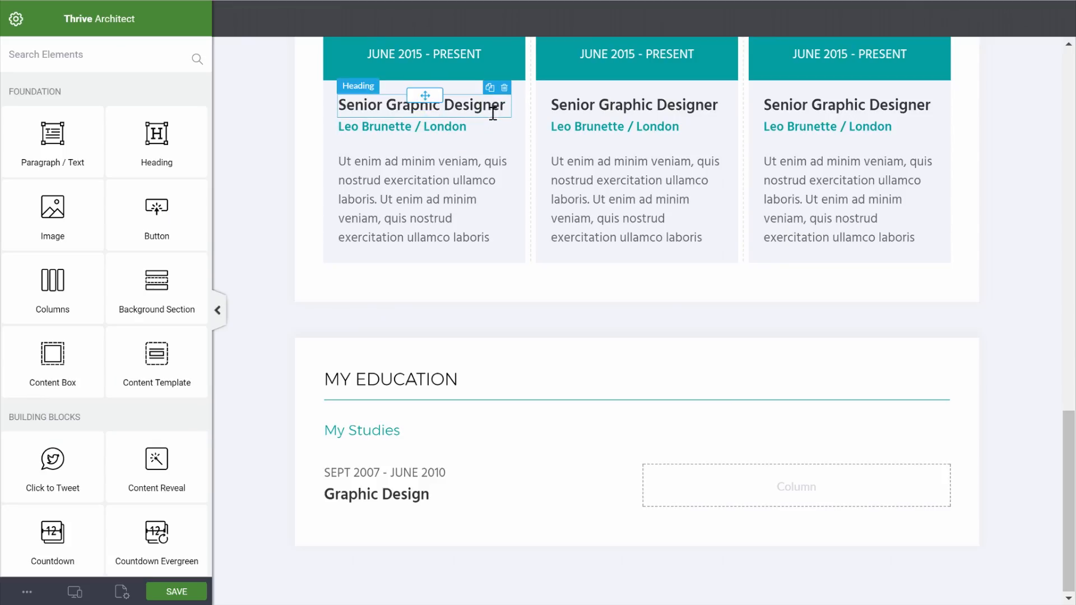
# Copy the teal company line under Graphic Design, retype it as Some School/ London, and duplicate the middle card's description
pyautogui.click(486, 126)
pyautogui.click(490, 110)
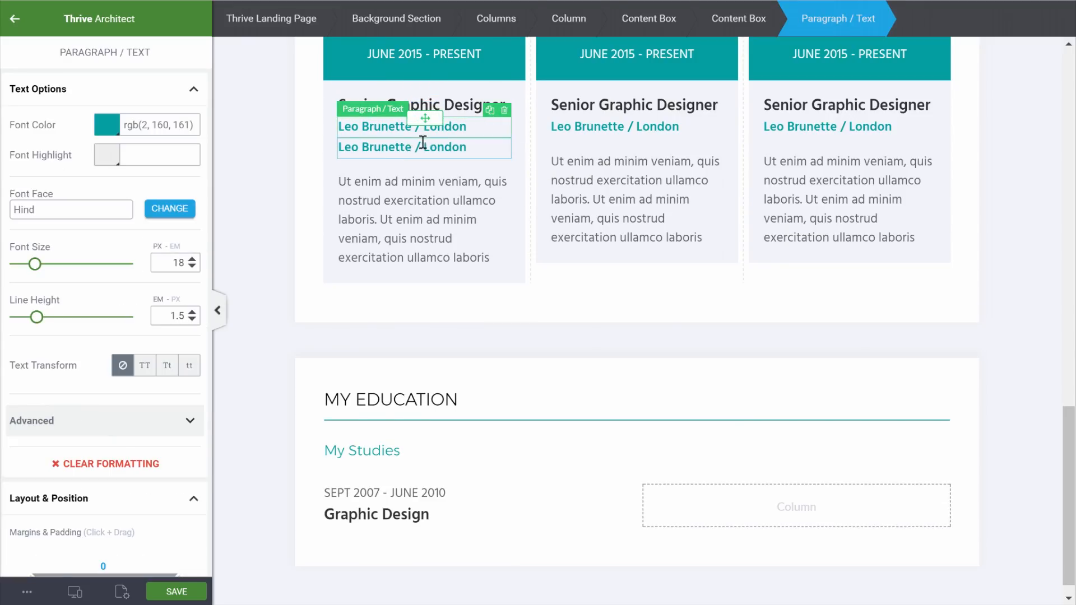
pyautogui.click(423, 144)
pyautogui.moveTo(424, 143); pyautogui.dragTo(325, 515)
pyautogui.write('Some School')
pyautogui.click(1004, 461)
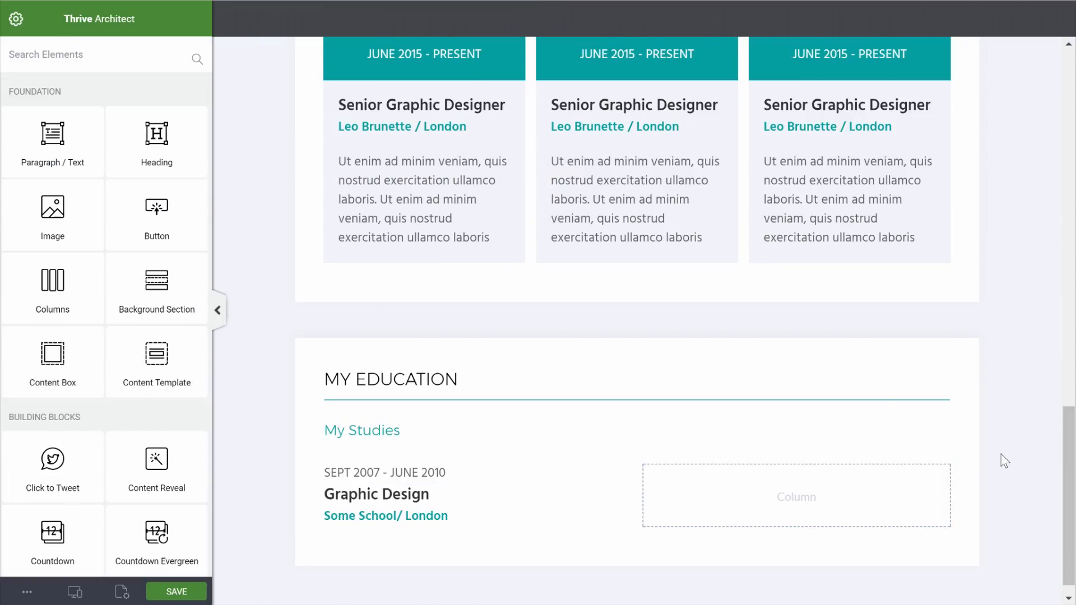
pyautogui.click(703, 147)
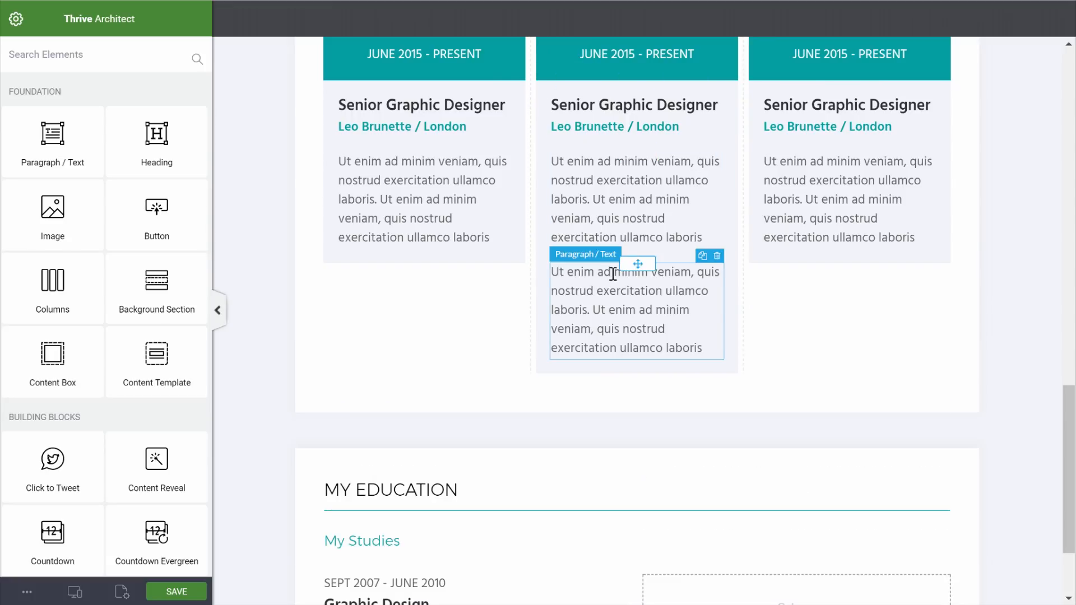
# Move the description into the right column, widen it to 65.5%, and give the row a 1 px teal left border
pyautogui.moveTo(637, 263); pyautogui.dragTo(731, 482)
pyautogui.moveTo(631, 455); pyautogui.dragTo(570, 480)
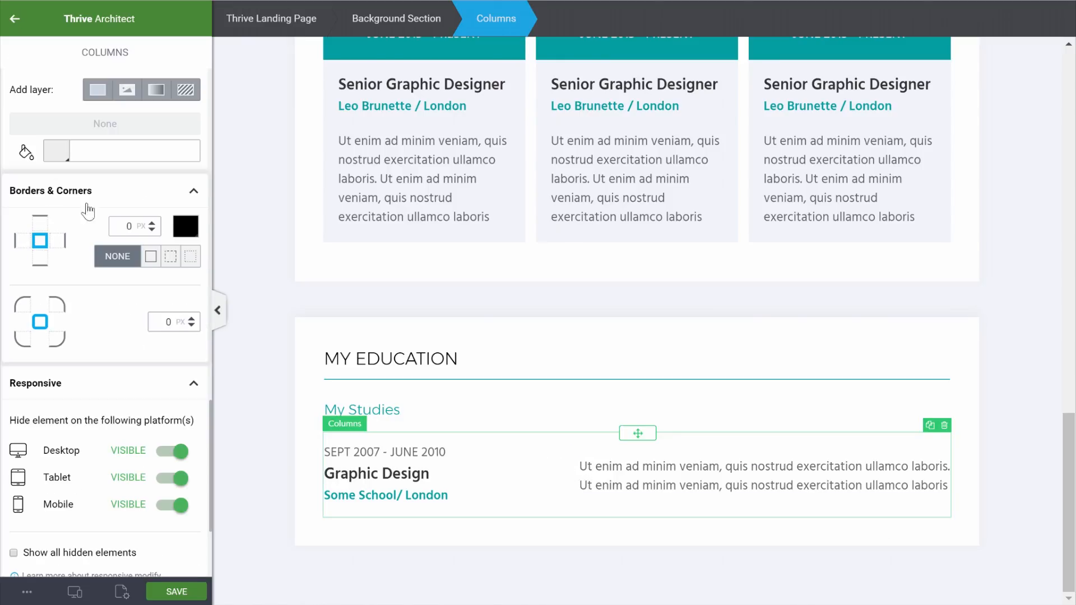
pyautogui.click(17, 247)
pyautogui.click(185, 236)
pyautogui.click(57, 437)
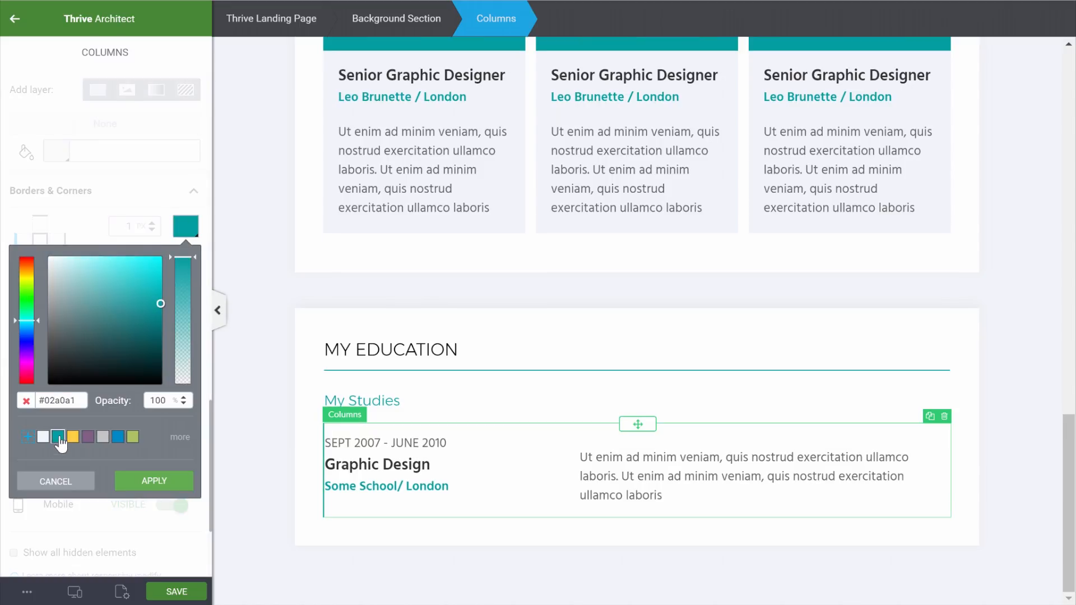
pyautogui.click(163, 494)
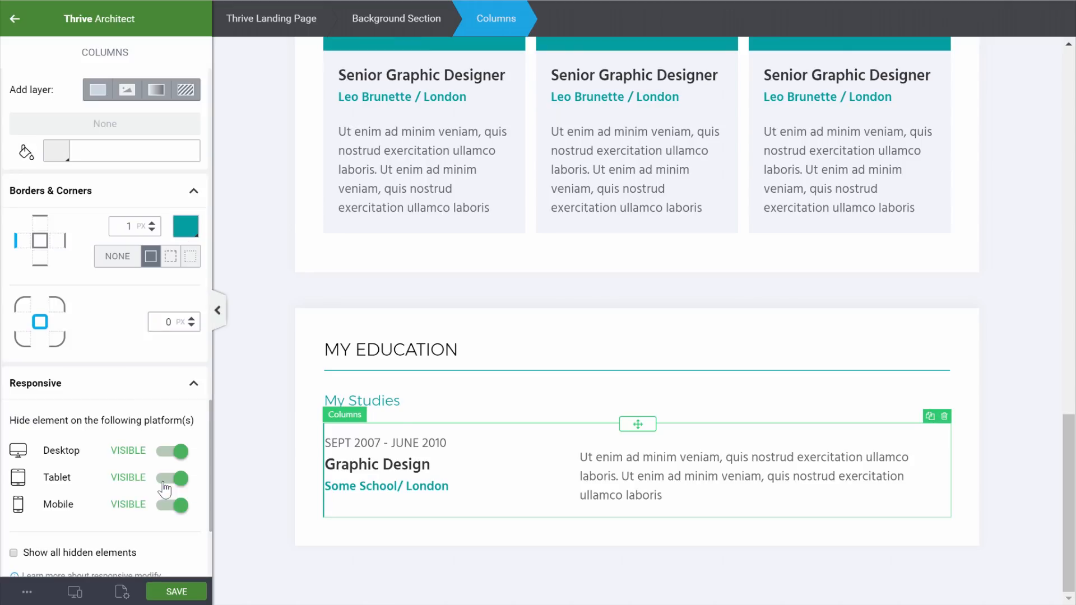
pyautogui.click(42, 266)
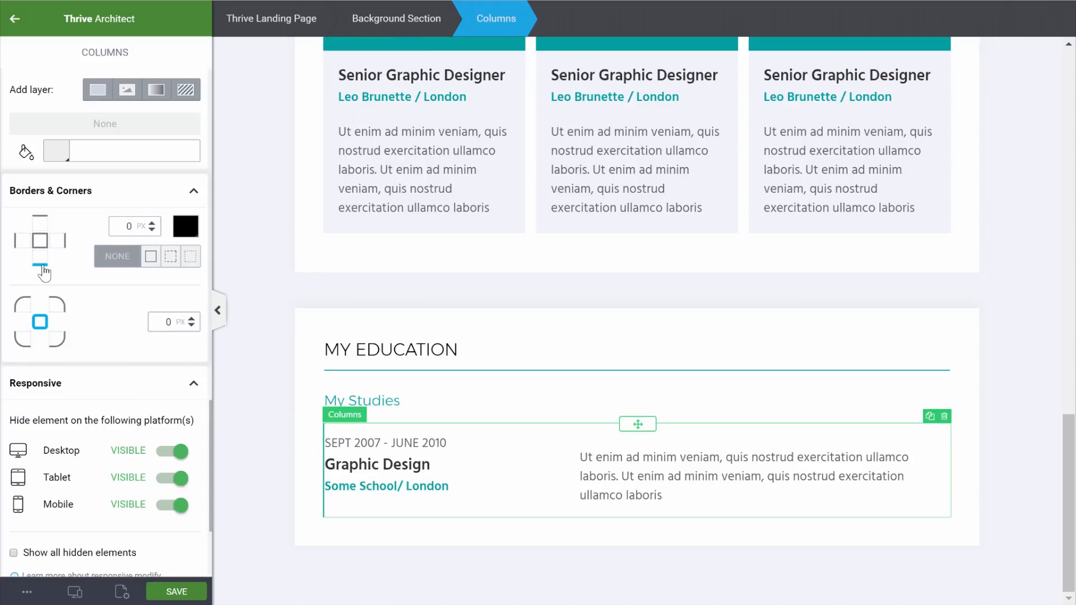
# Make the education row's bottom border dashed and grey
pyautogui.click(170, 262)
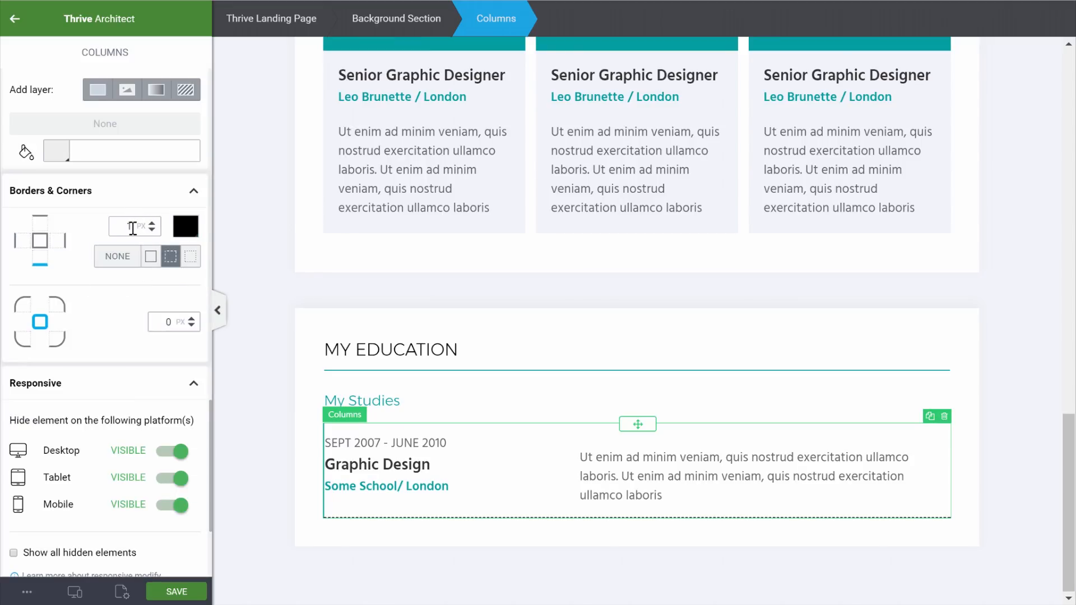
pyautogui.click(186, 227)
pyautogui.click(103, 437)
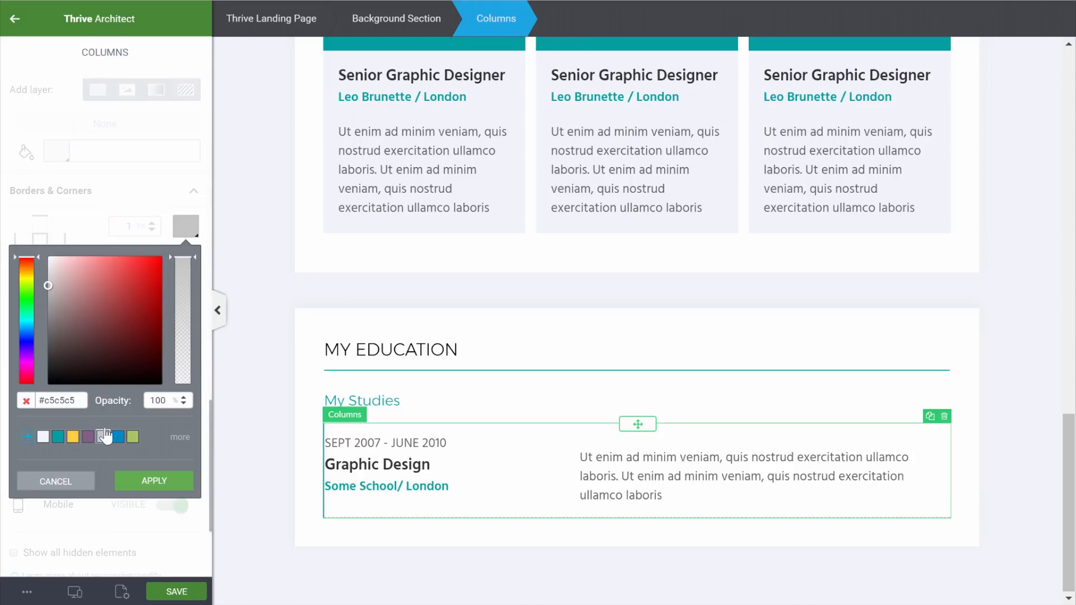
pyautogui.click(154, 483)
# Reduce the education row's bottom padding from 15 to 5
pyautogui.scroll(3, 134, 284)
pyautogui.scroll(7, 135, 284)
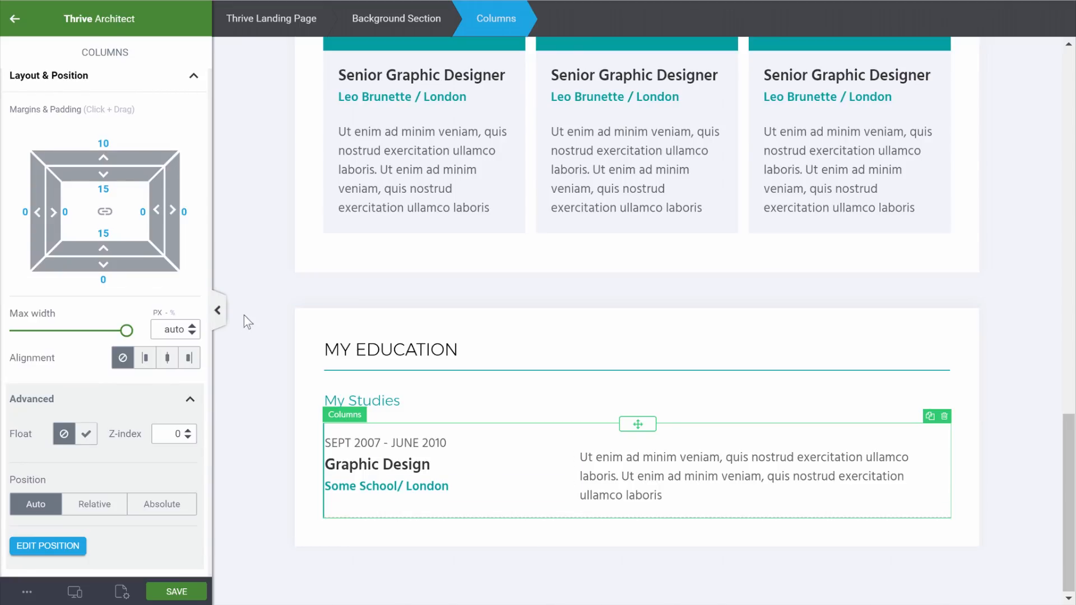
pyautogui.doubleClick(109, 236)
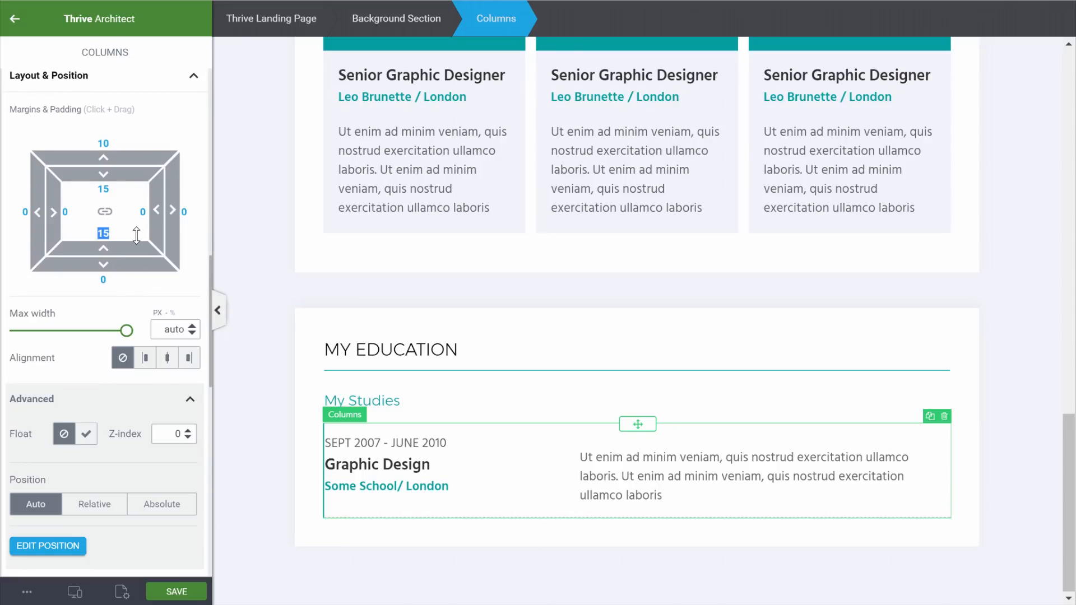
pyautogui.write('5')
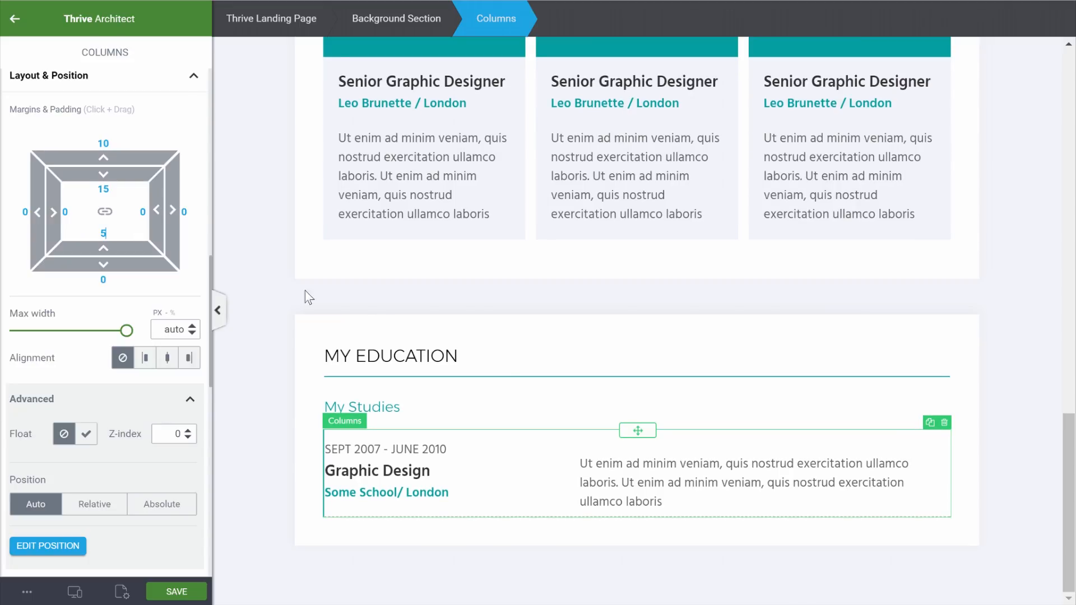
pyautogui.click(790, 562)
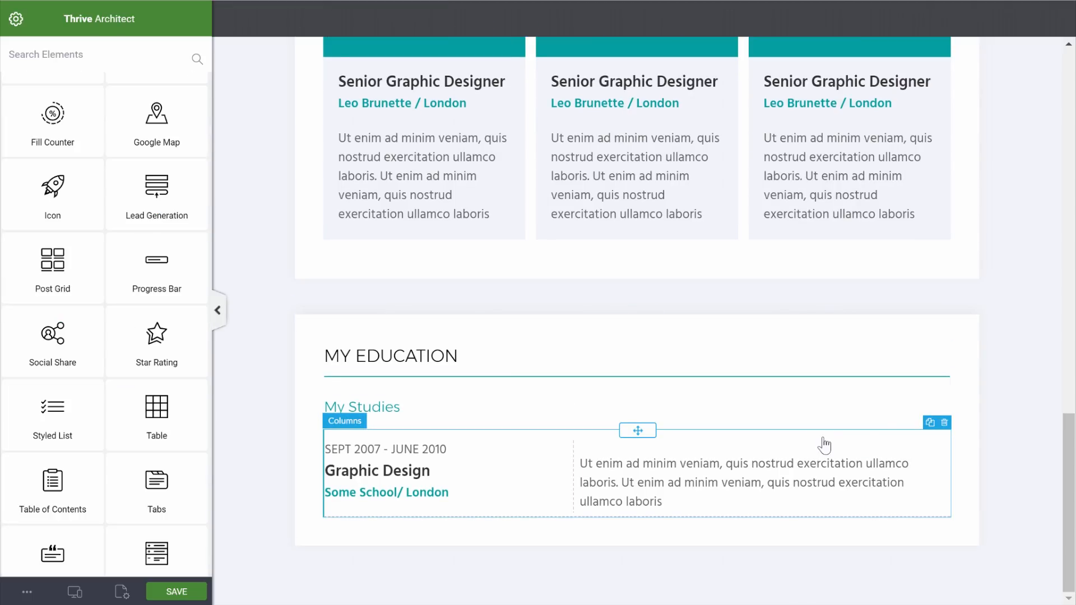
# Duplicate the education row and set the copy's top margin to 0
pyautogui.click(925, 437)
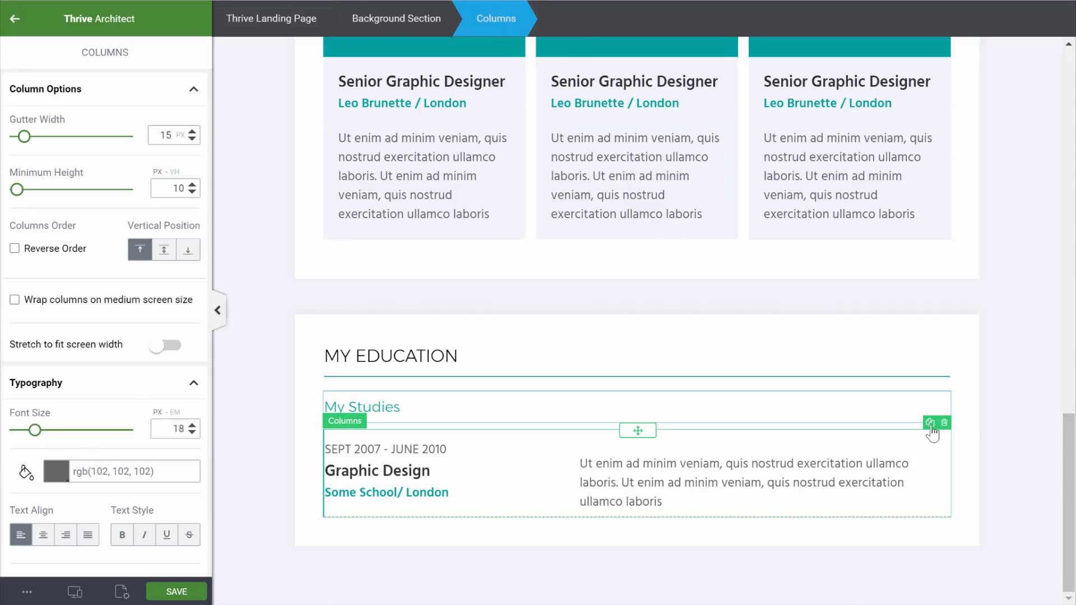
pyautogui.click(929, 422)
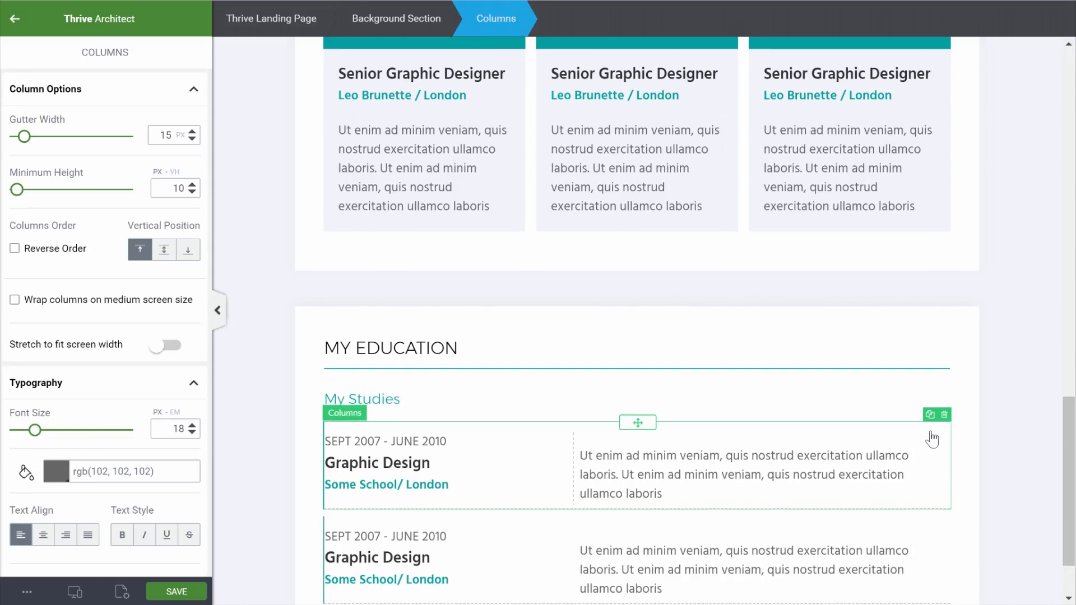
pyautogui.scroll(-2, 932, 435)
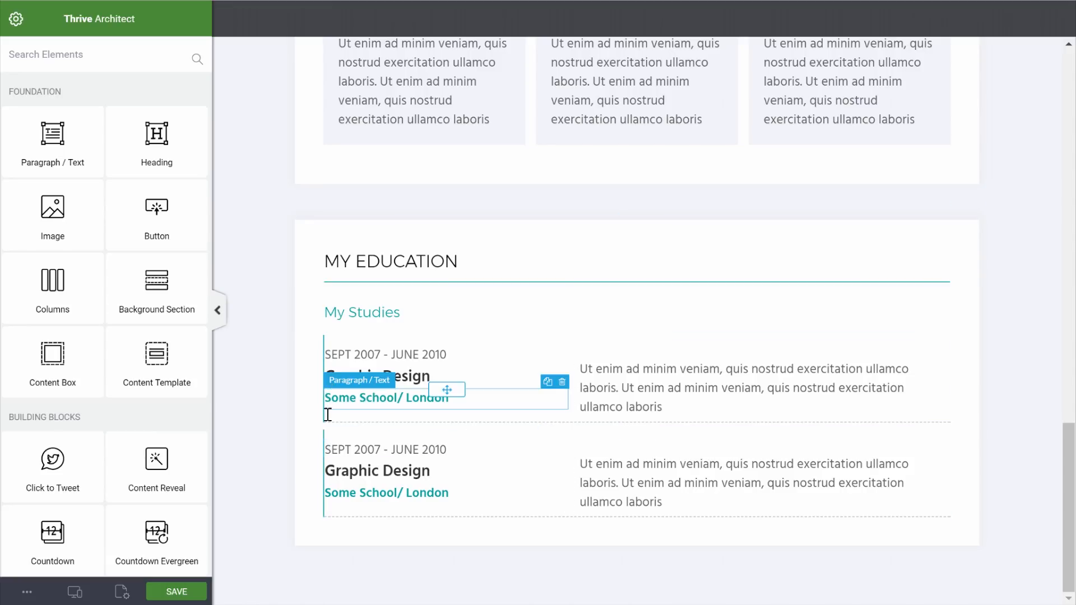
pyautogui.click(509, 442)
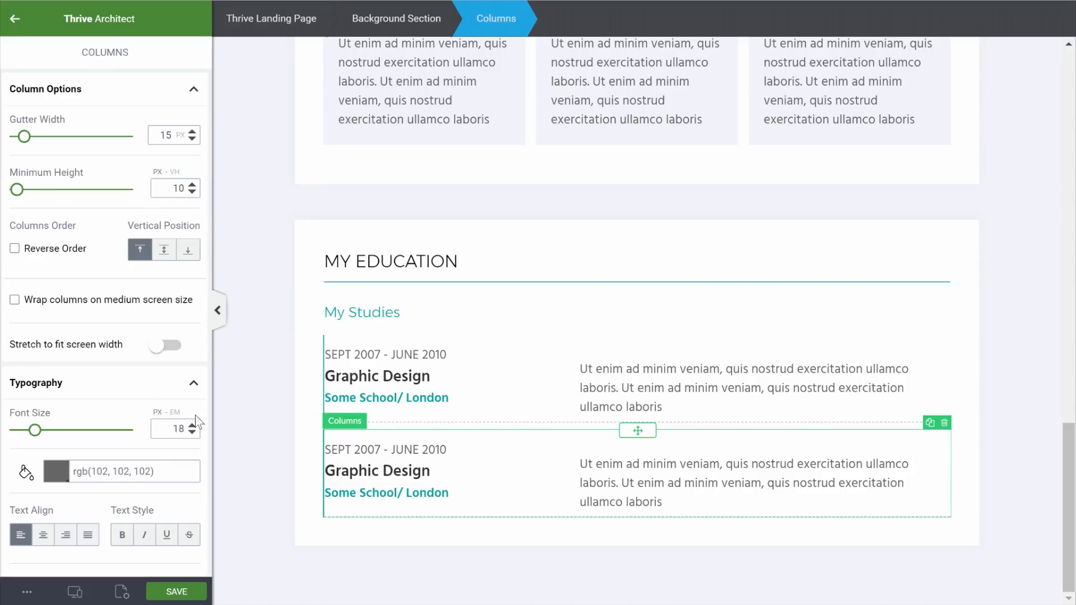
pyautogui.scroll(-4, 196, 421)
pyautogui.scroll(-4, 168, 403)
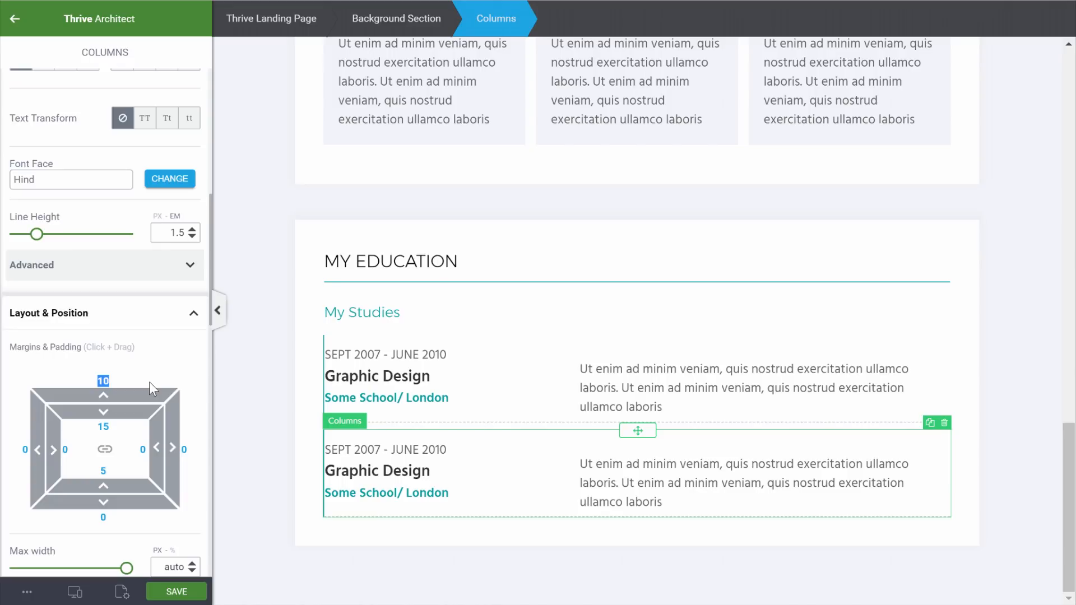
pyautogui.write('0')
pyautogui.click(1031, 395)
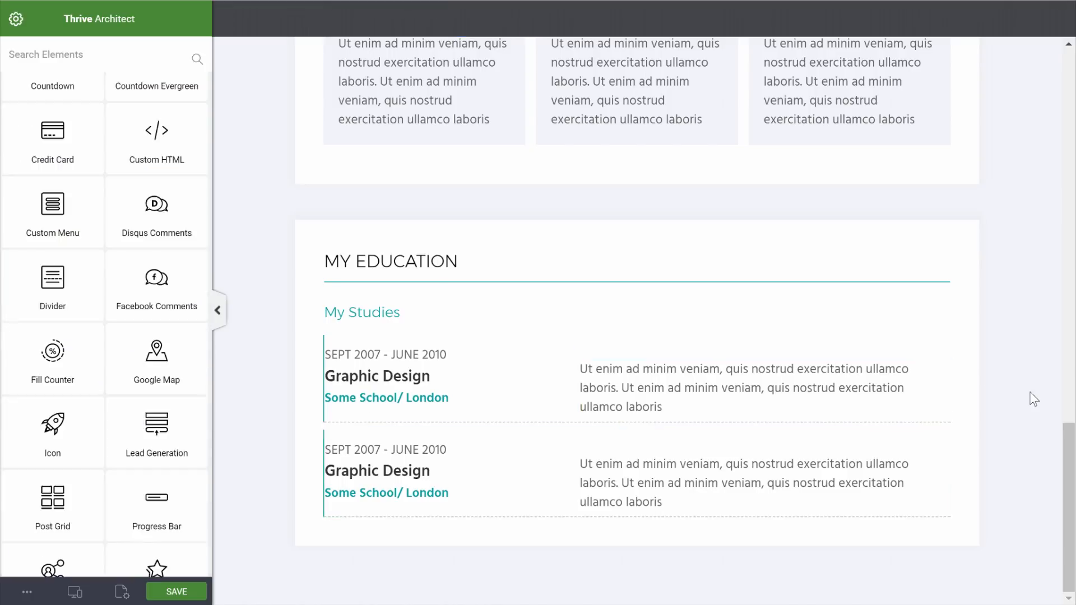
# Set the first education row's bottom margin to 0
pyautogui.click(422, 426)
pyautogui.scroll(-10, 105, 426)
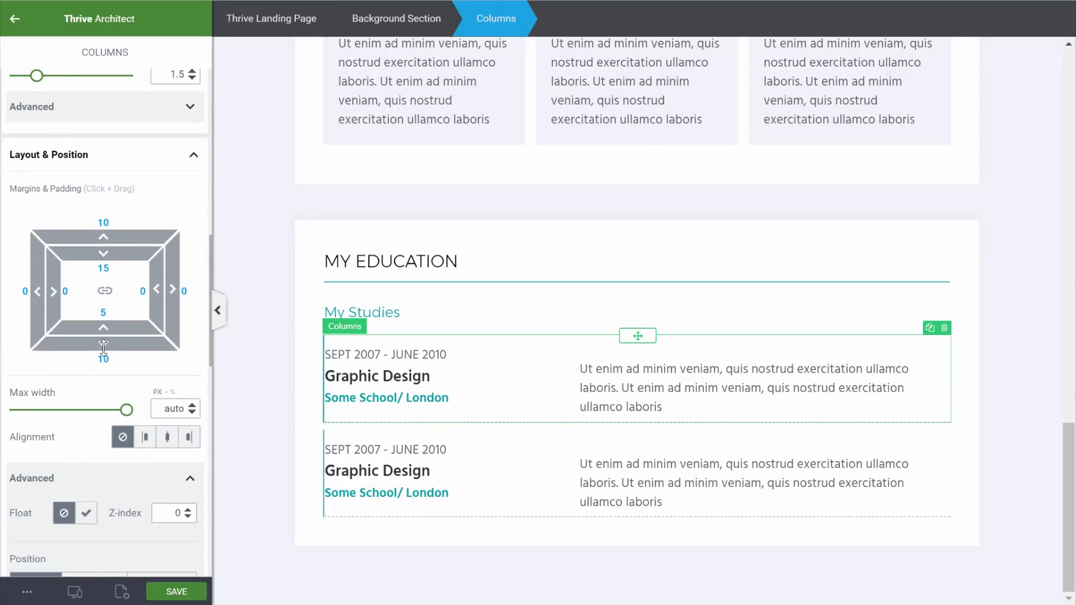
pyautogui.click(104, 359)
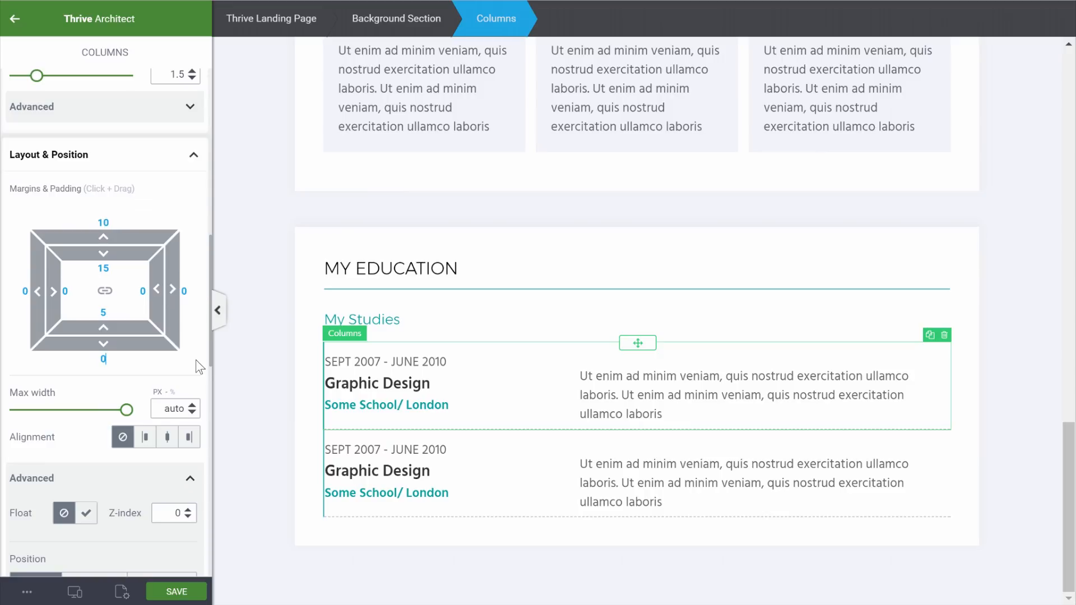
pyautogui.click(381, 426)
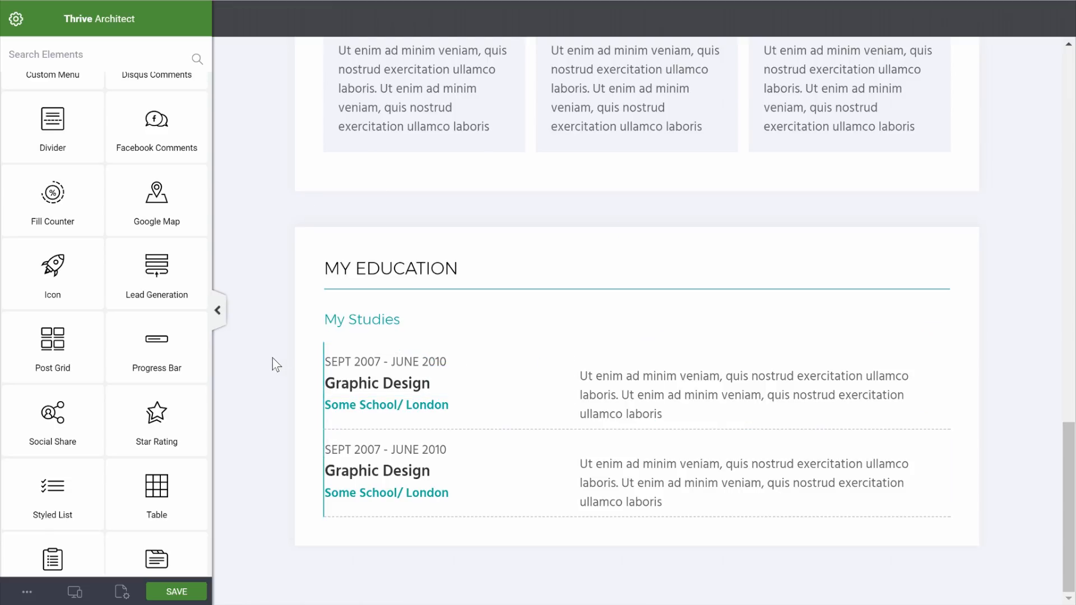
# Give the first entry's left column 20 px of left padding
pyautogui.click(497, 361)
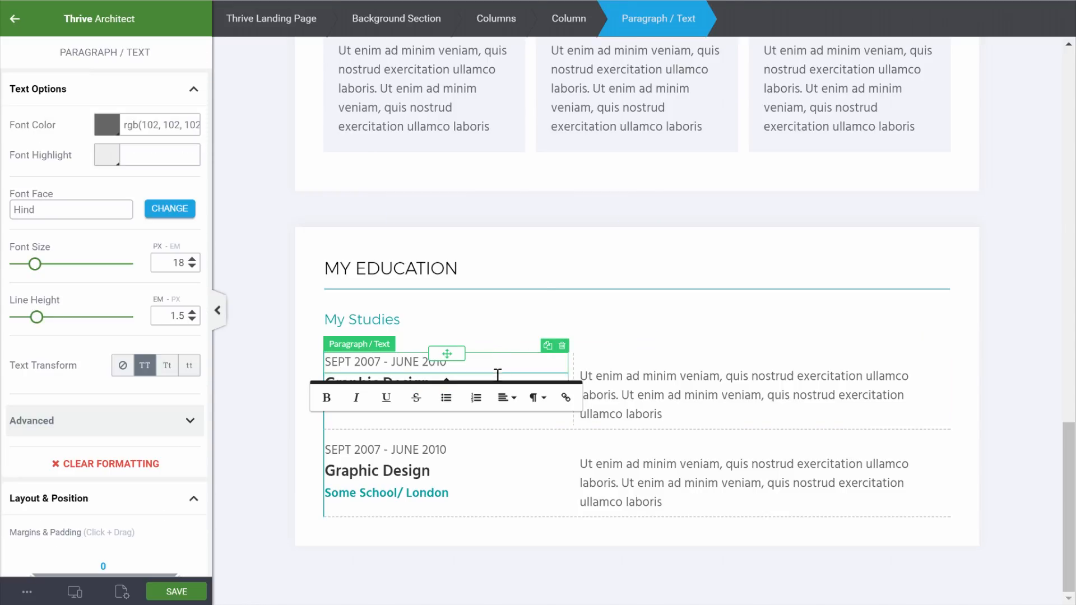
pyautogui.click(578, 18)
pyautogui.scroll(-4, 90, 426)
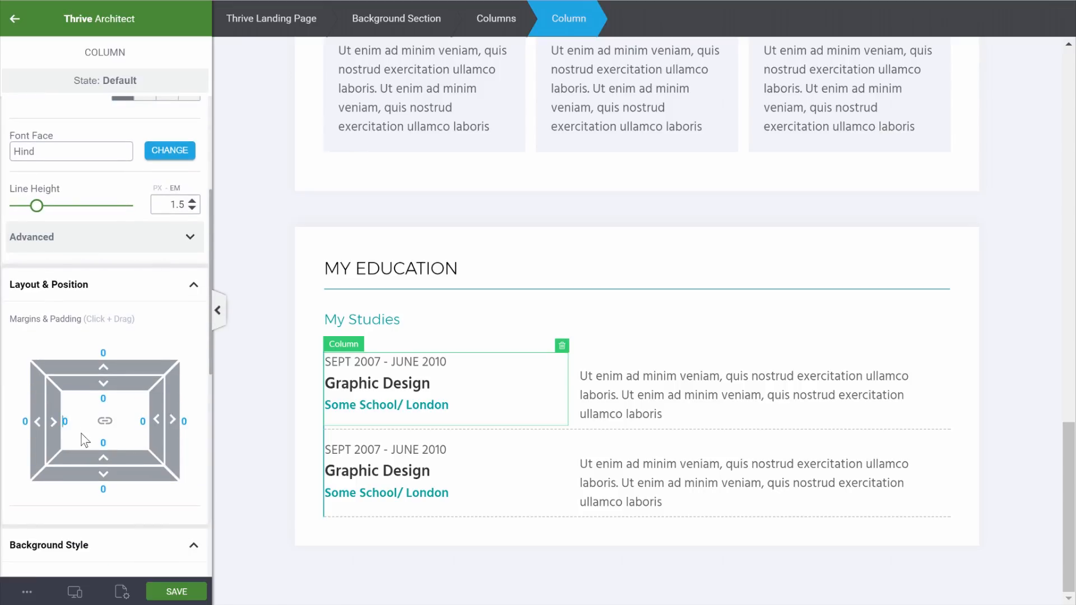
pyautogui.moveTo(84, 440); pyautogui.dragTo(88, 441)
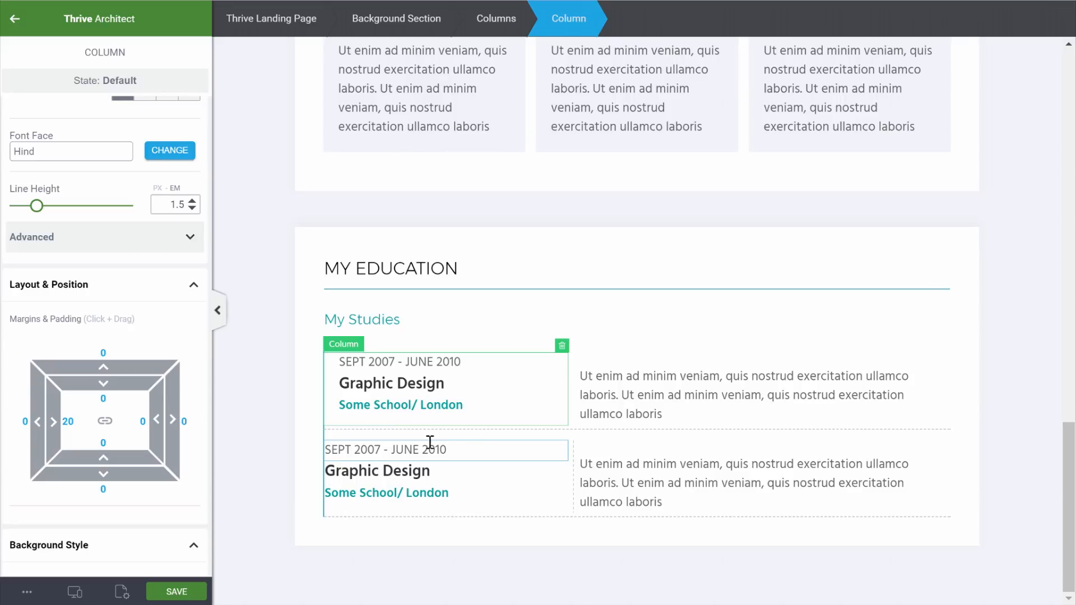
# Select the second education entry's left column and scroll to its layout settings
pyautogui.click(485, 447)
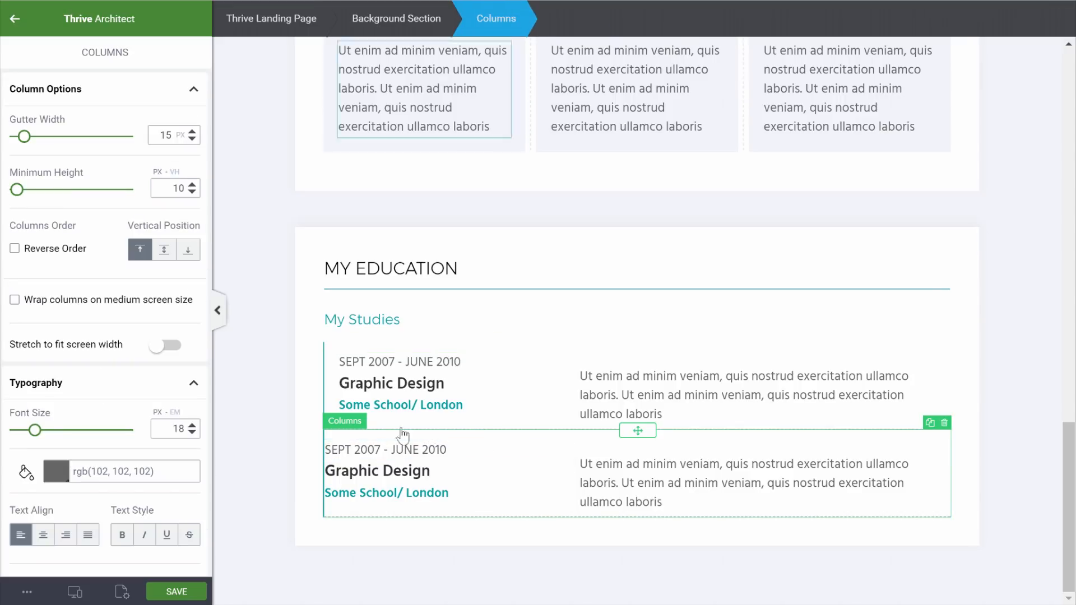
pyautogui.click(430, 449)
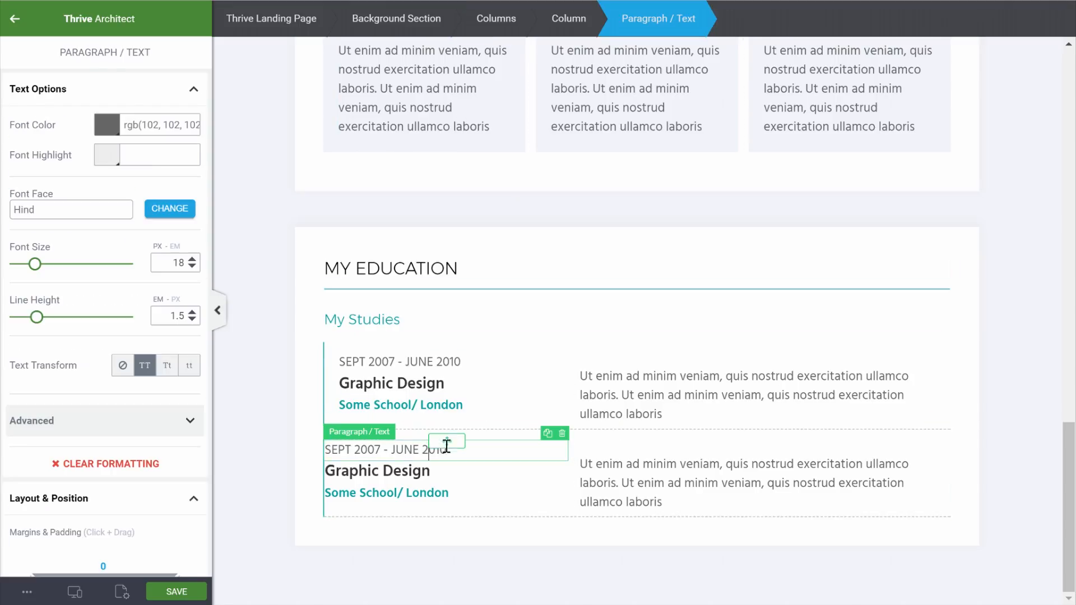
pyautogui.click(569, 18)
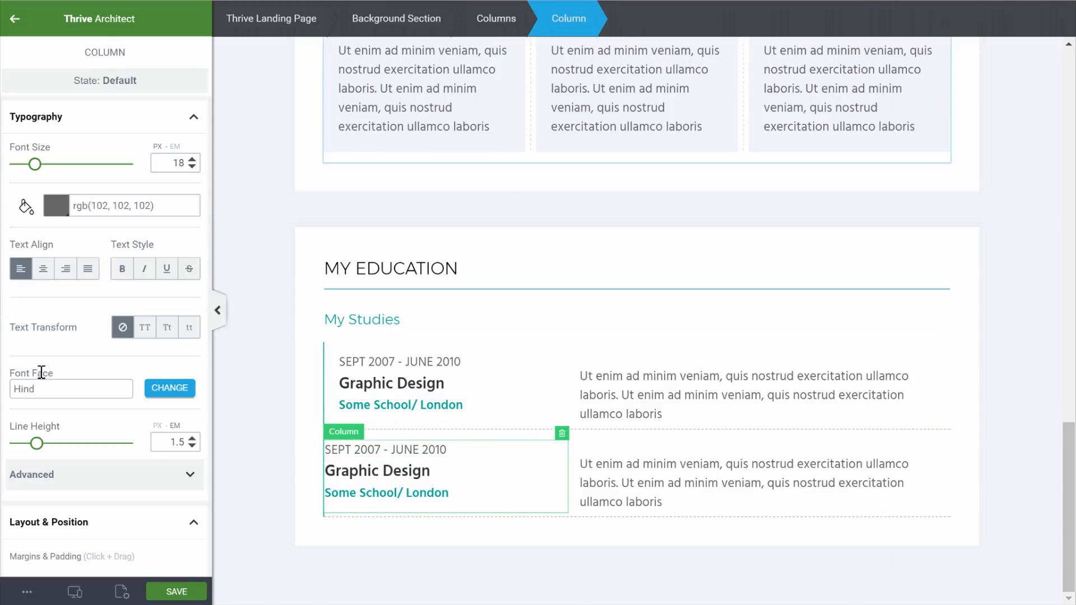
pyautogui.scroll(-3, 49, 443)
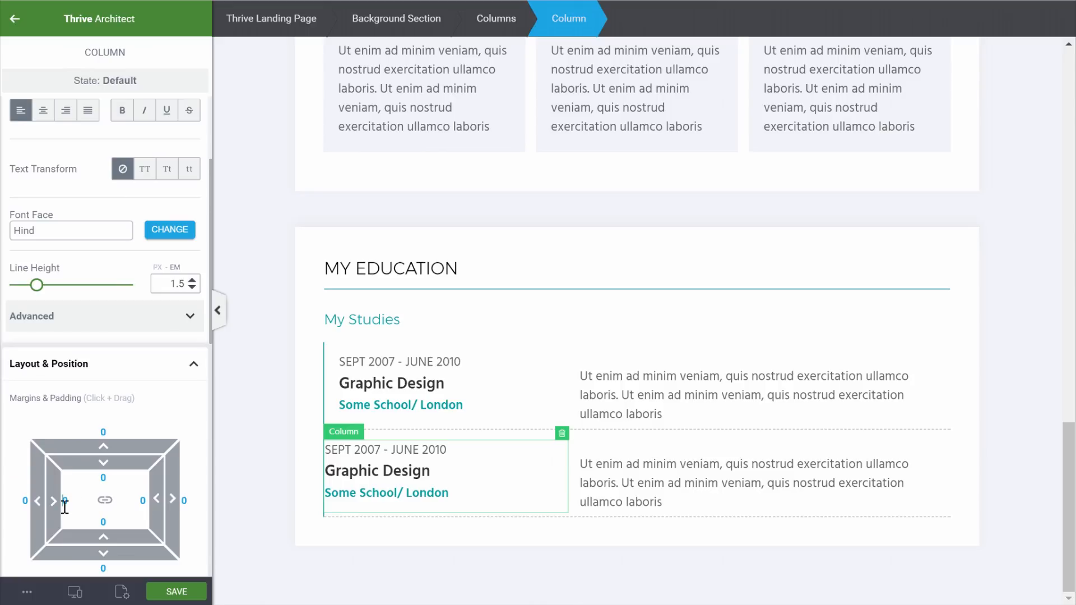
# Indent the second entry to match the first, duplicate it as a third entry, and adjust its bottom spacing
pyautogui.click(1027, 405)
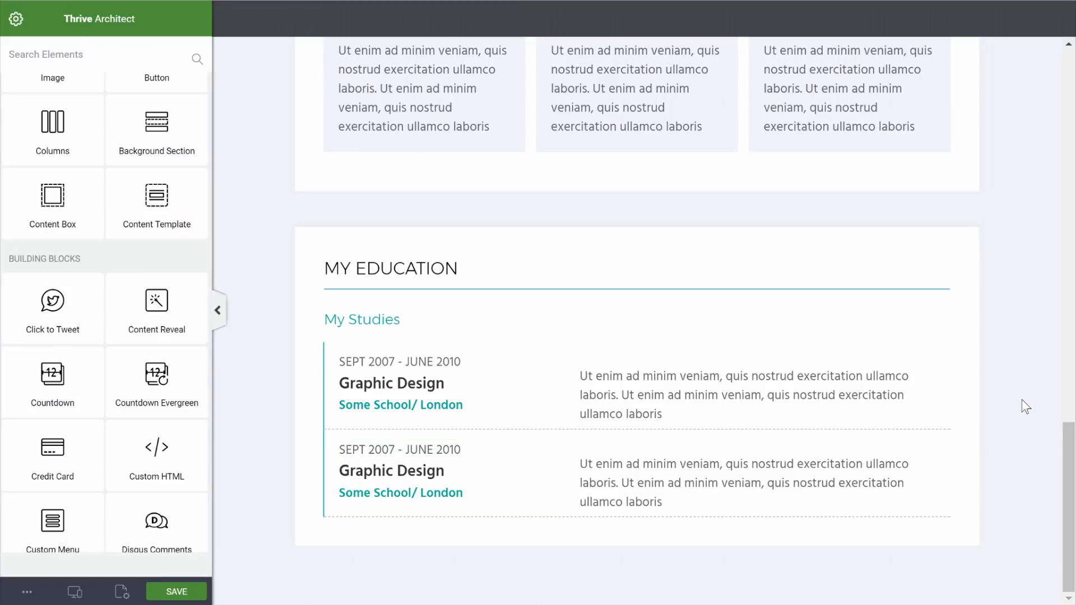
pyautogui.moveTo(941, 426)
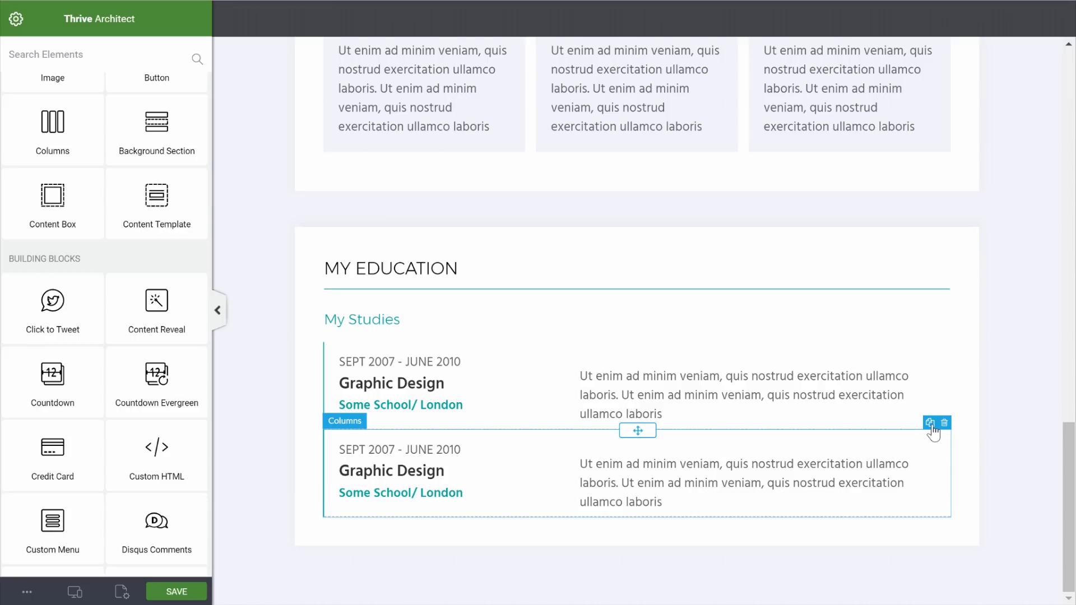
pyautogui.click(930, 423)
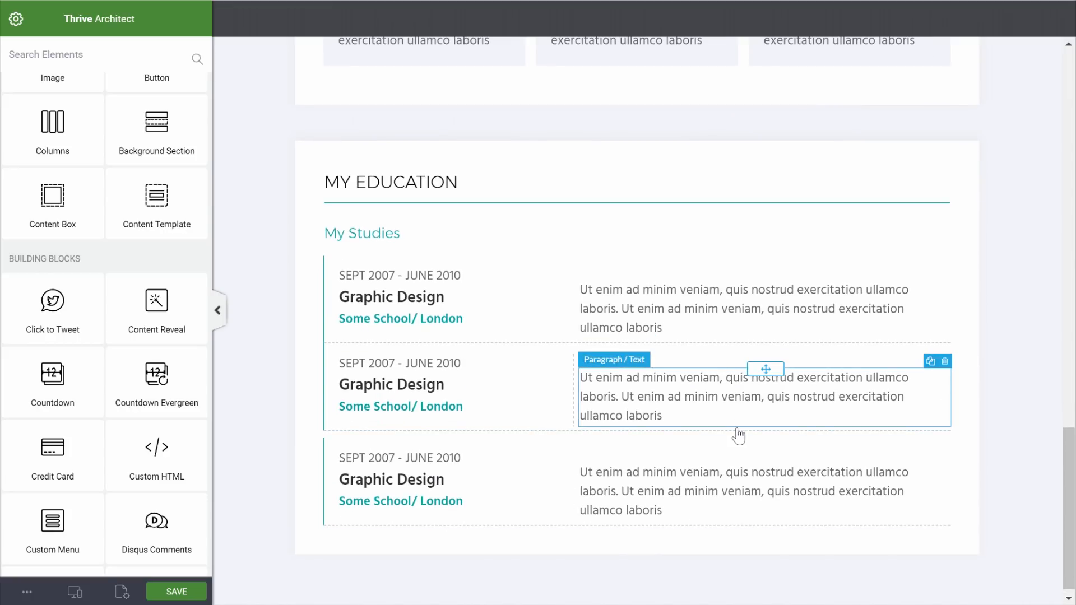
pyautogui.click(693, 437)
pyautogui.scroll(-5, 51, 442)
pyautogui.click(102, 437)
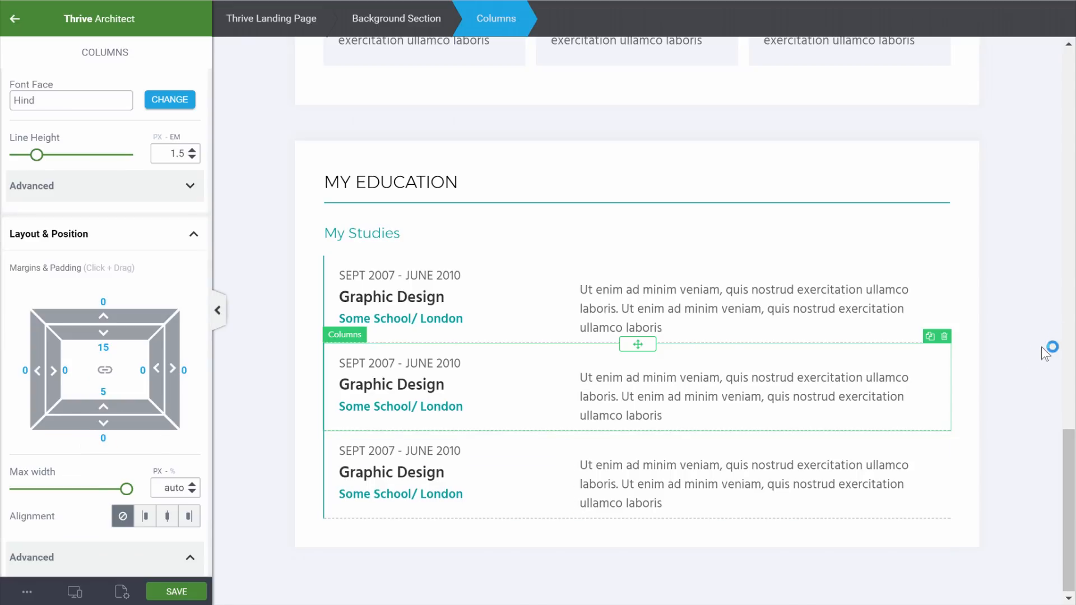
pyautogui.click(1026, 357)
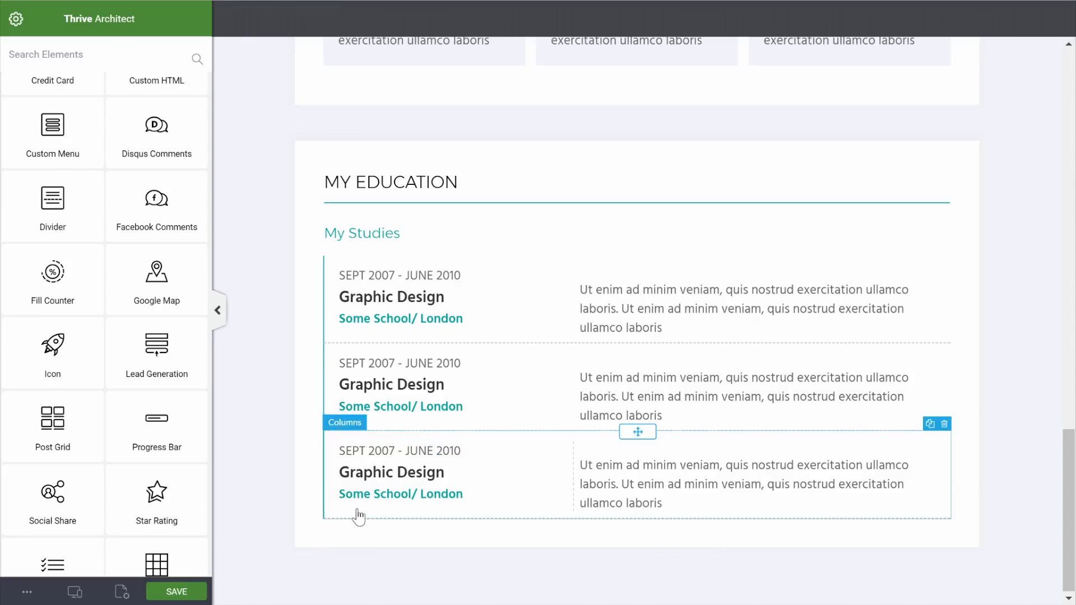
# Set the last education entry's bottom border to none, removing its dashed line
pyautogui.click(503, 445)
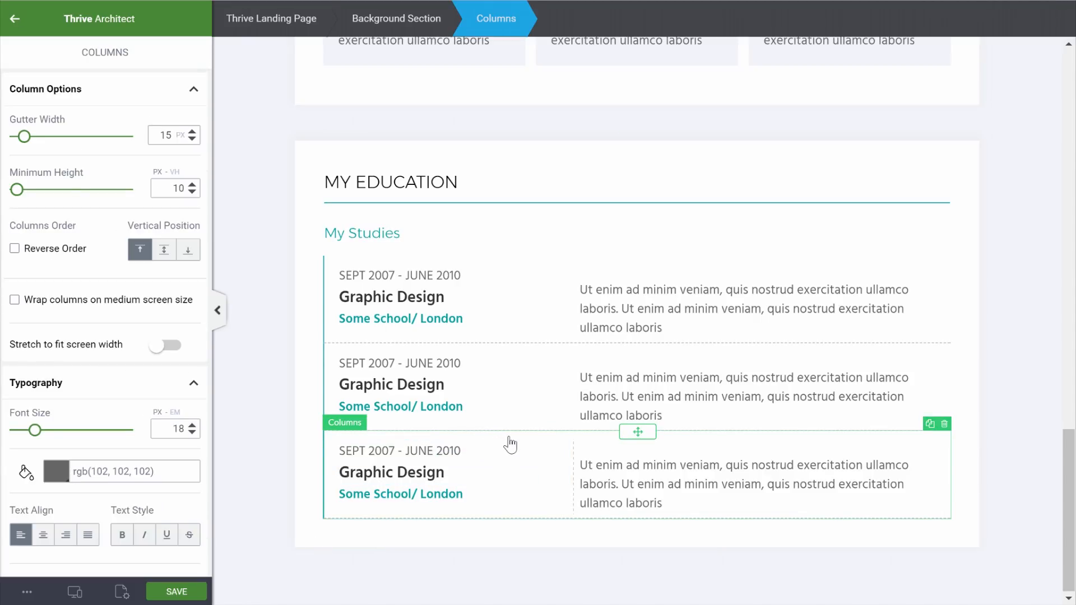
pyautogui.scroll(-10, 119, 337)
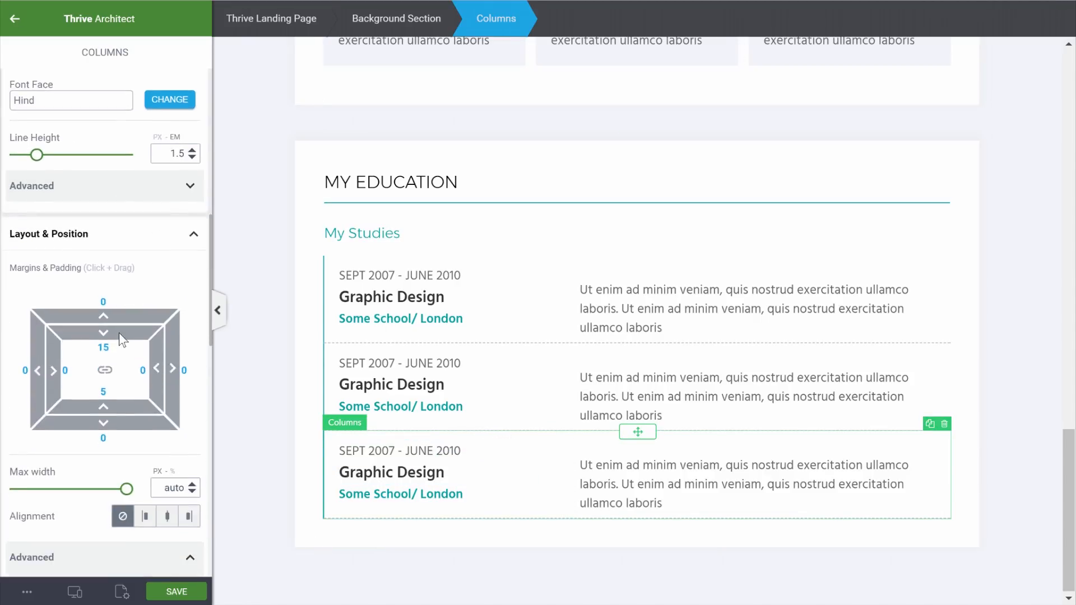
pyautogui.scroll(-7, 73, 424)
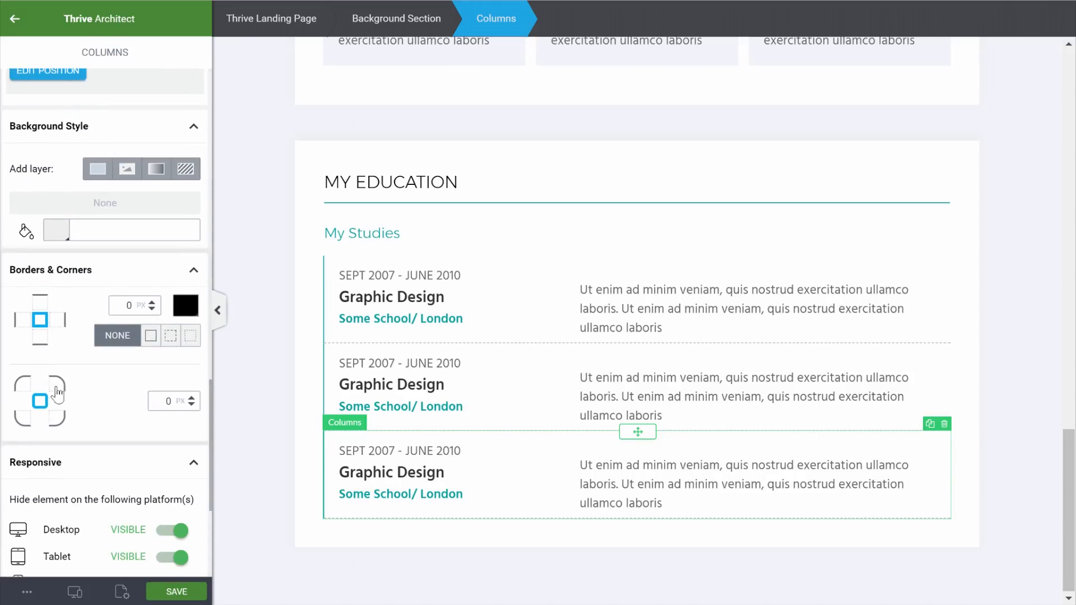
pyautogui.click(40, 345)
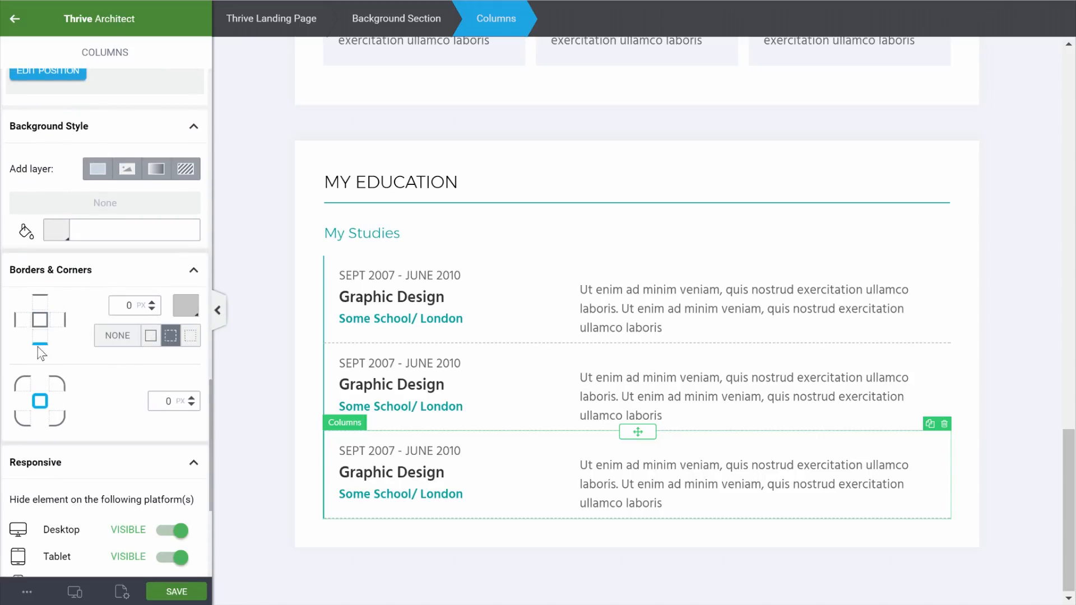
pyautogui.click(118, 336)
pyautogui.click(1024, 458)
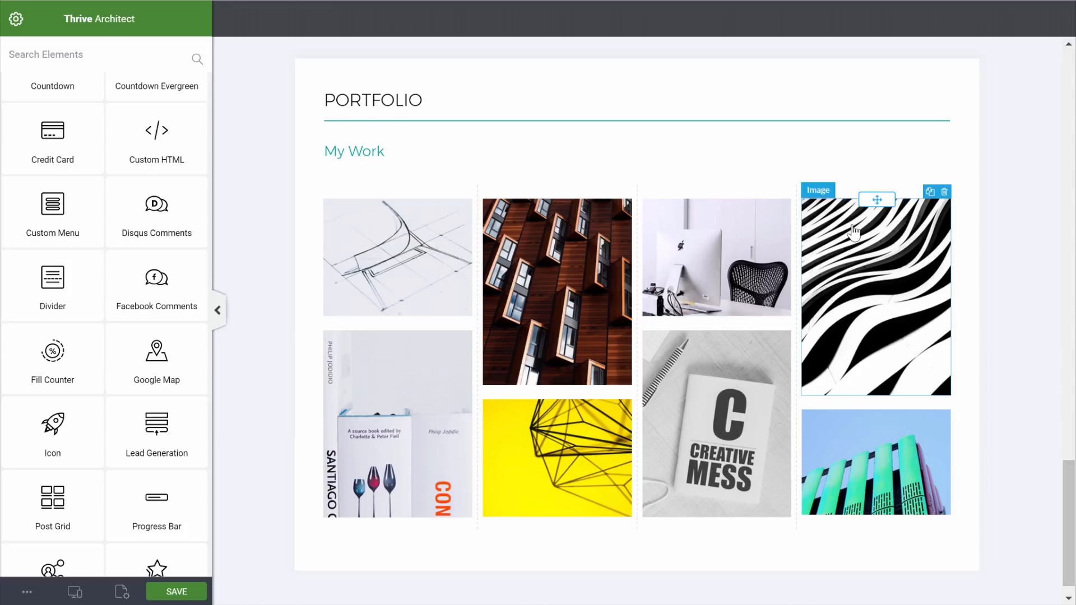
# Tick 'Open full size image on click' for the yellow portfolio image and check its Click → Open Image action
pyautogui.click(588, 465)
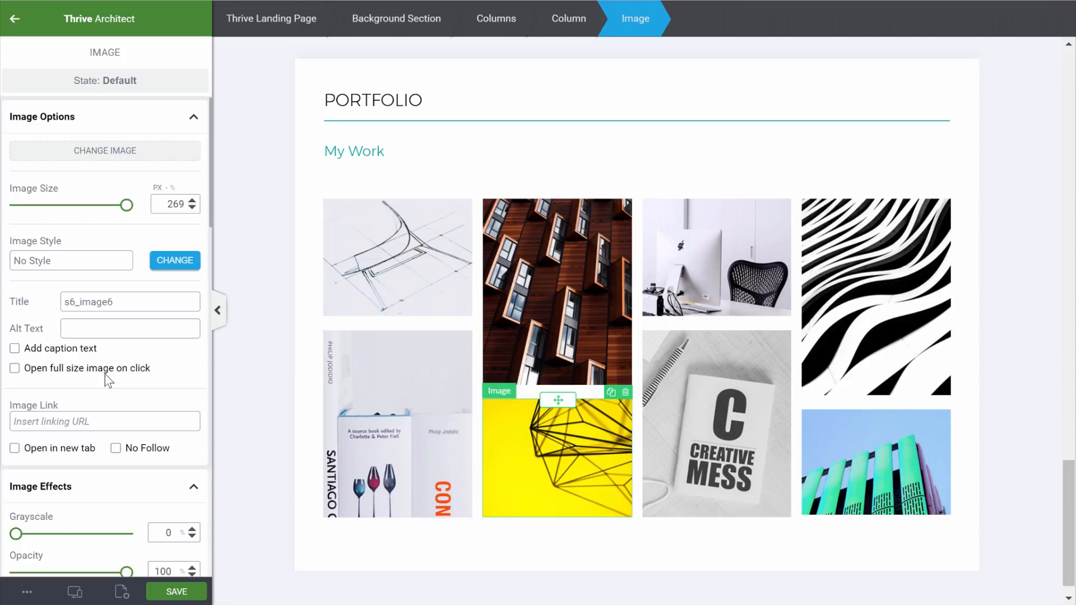
pyautogui.click(15, 369)
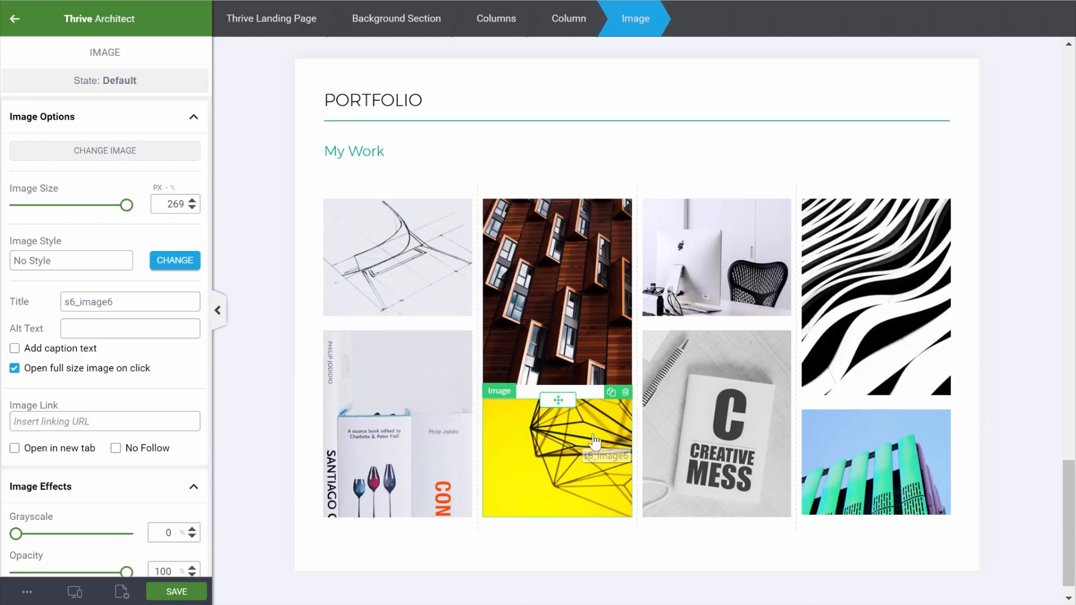
pyautogui.click(224, 356)
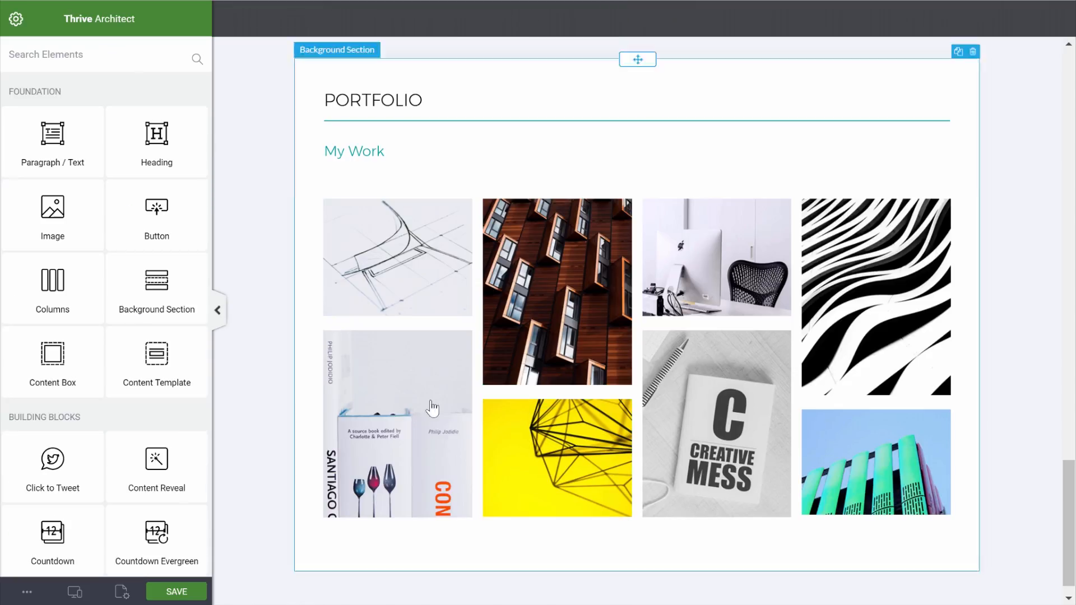
pyautogui.click(544, 447)
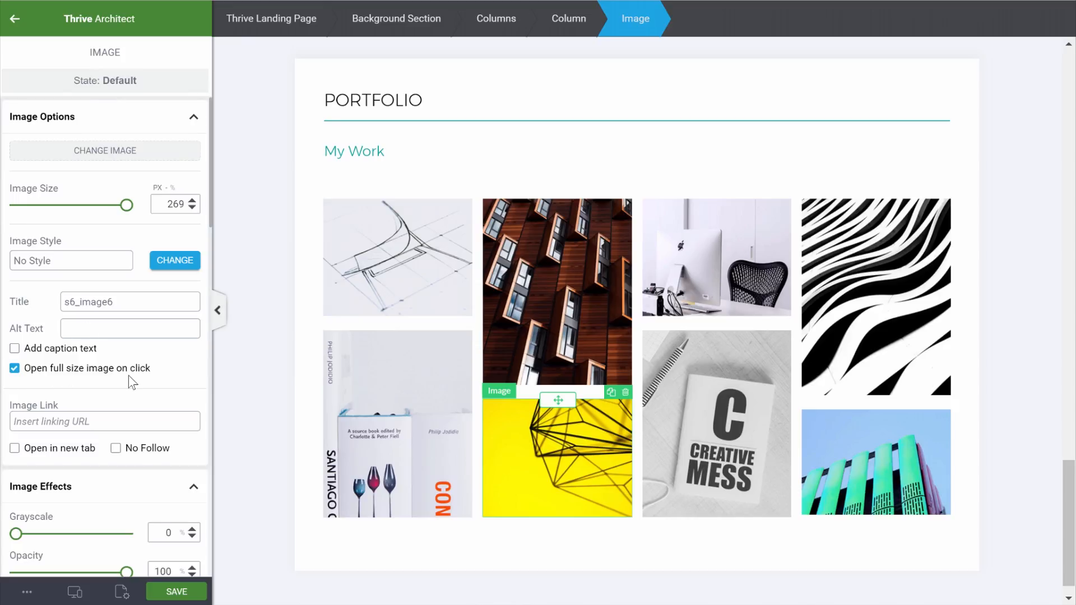
pyautogui.scroll(-15, 129, 375)
pyautogui.scroll(-5, 130, 376)
pyautogui.scroll(5, 130, 377)
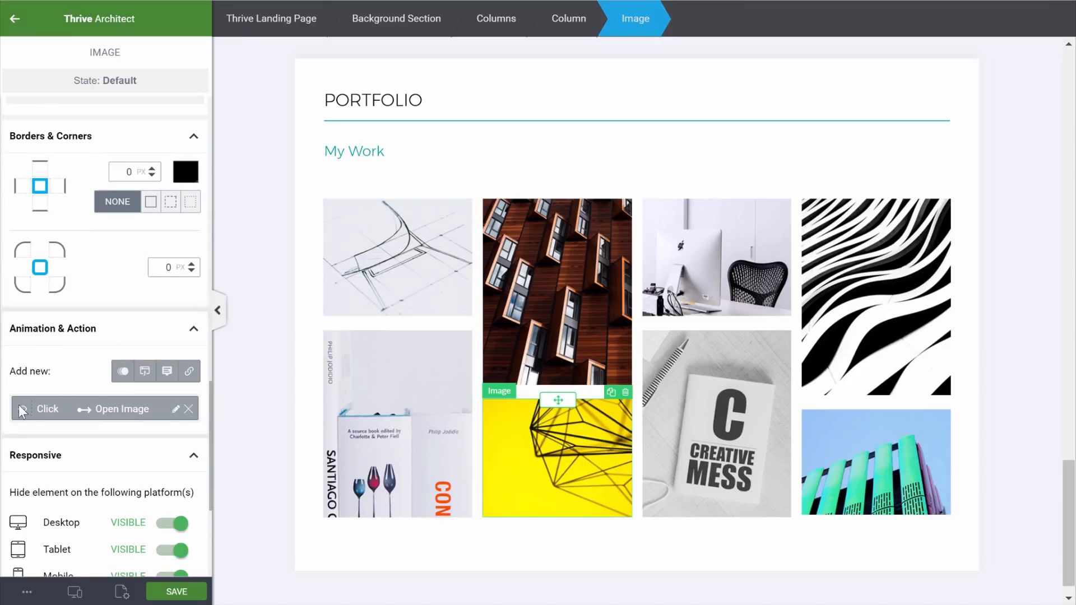
# Change the yellow image's Click → Open Image action to show the wedding-dress photo and apply it
pyautogui.click(176, 409)
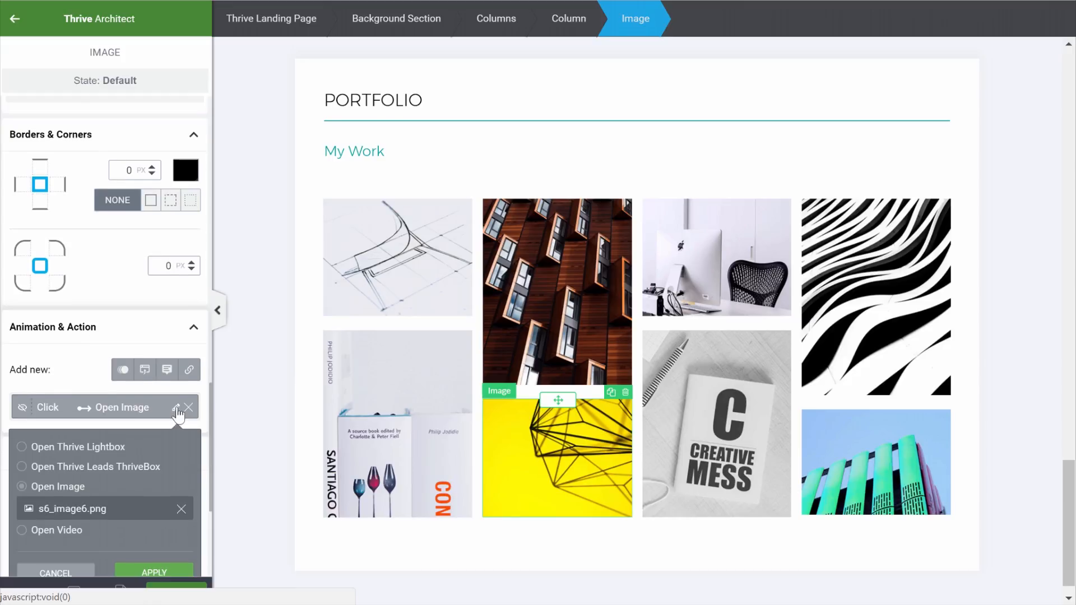
pyautogui.scroll(-3, 127, 358)
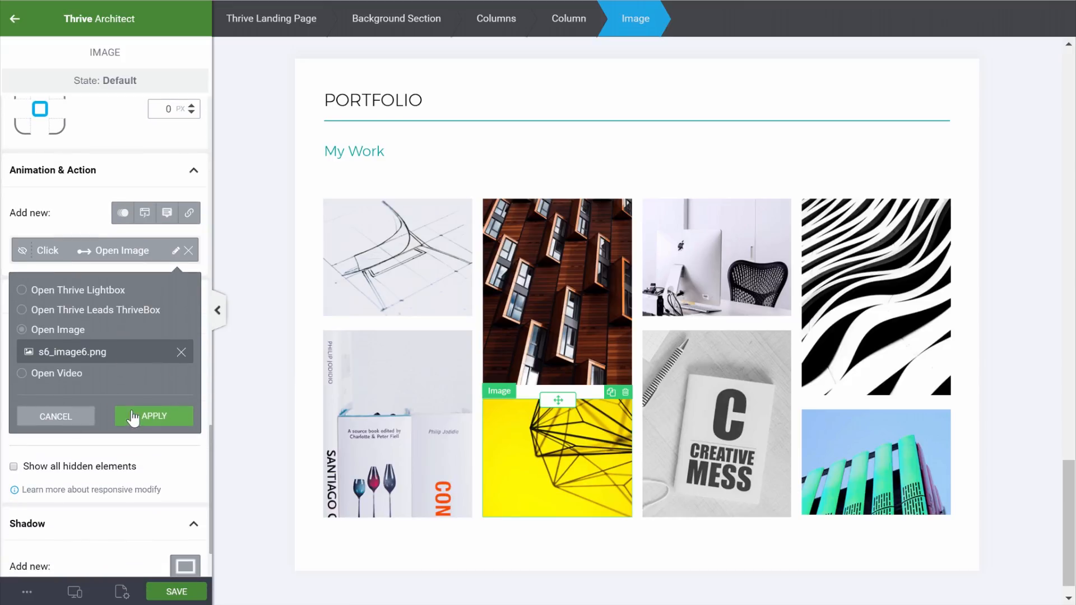
pyautogui.click(181, 351)
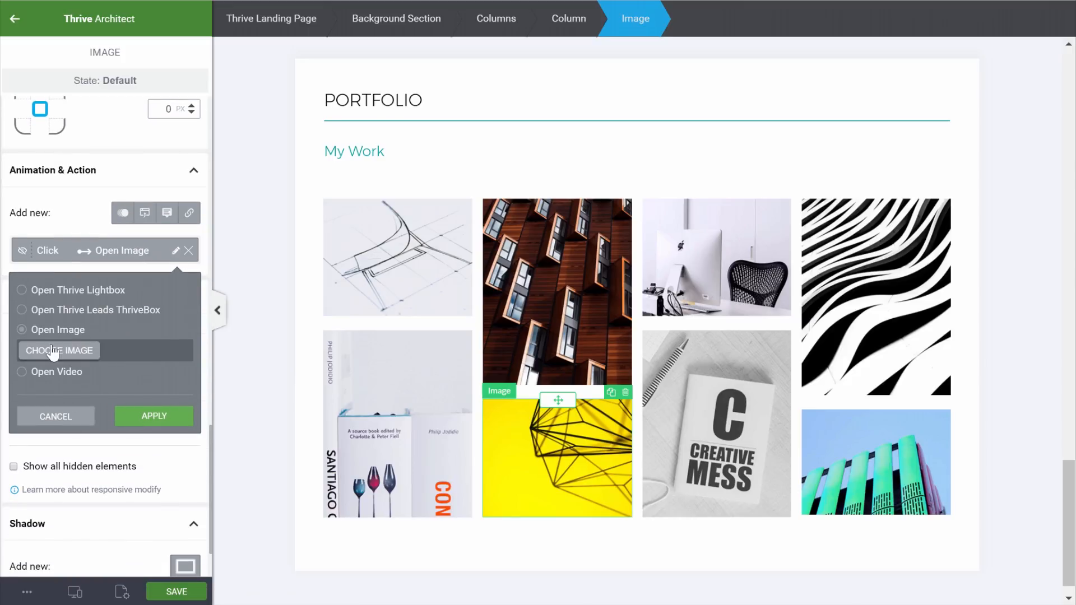
pyautogui.click(53, 351)
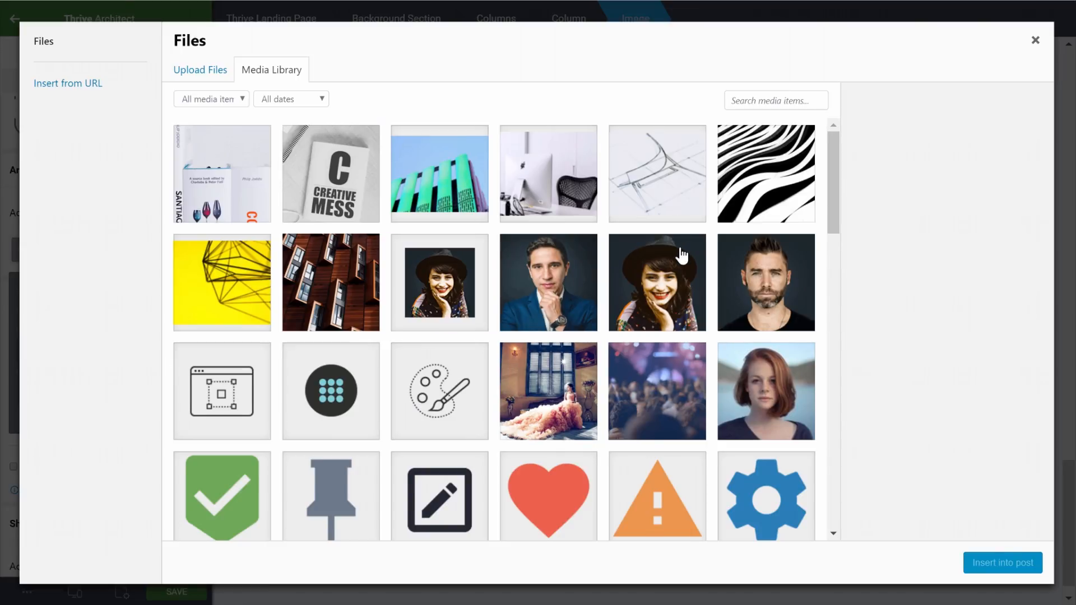
pyautogui.scroll(-3, 681, 255)
pyautogui.click(583, 250)
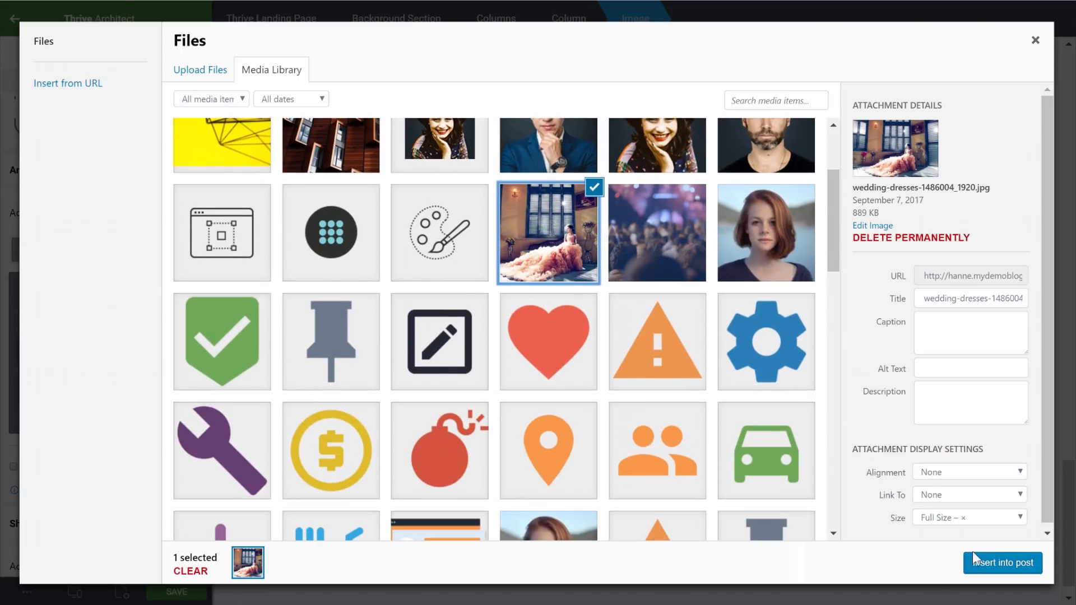
pyautogui.click(985, 565)
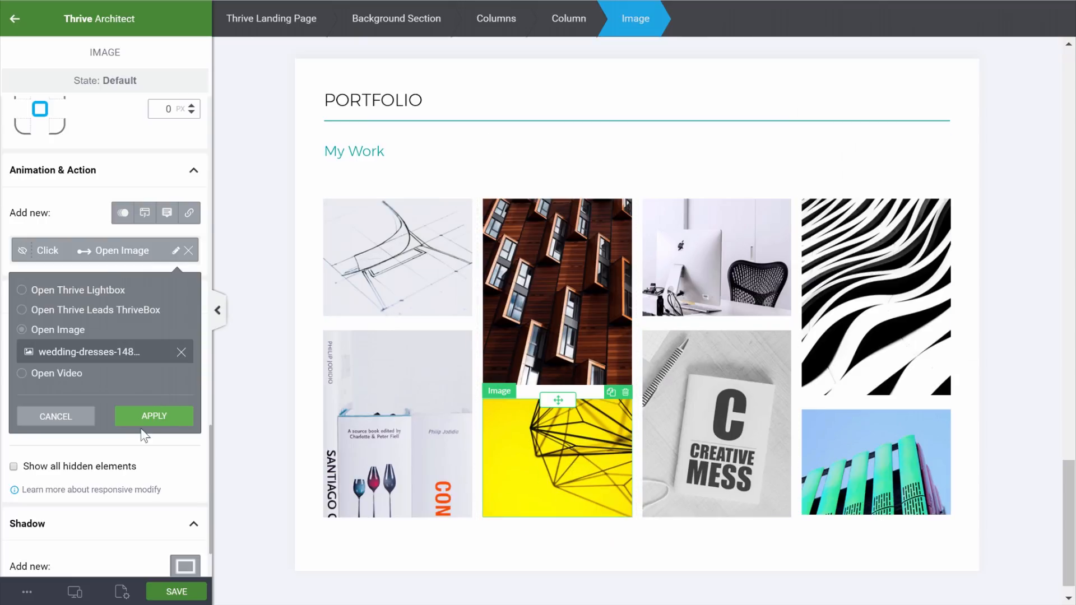
pyautogui.click(163, 425)
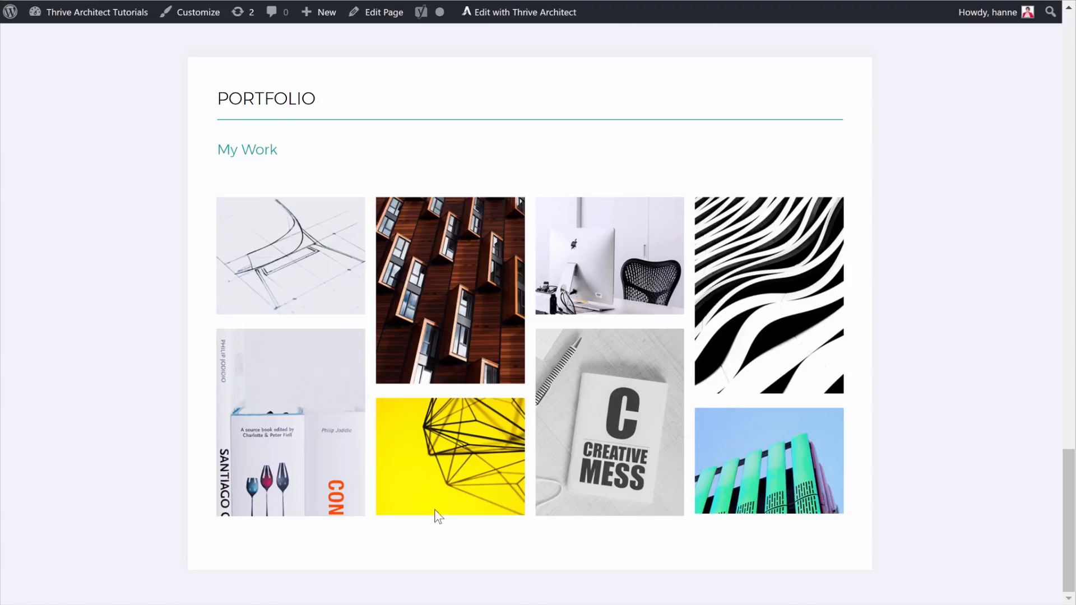
pyautogui.click(440, 468)
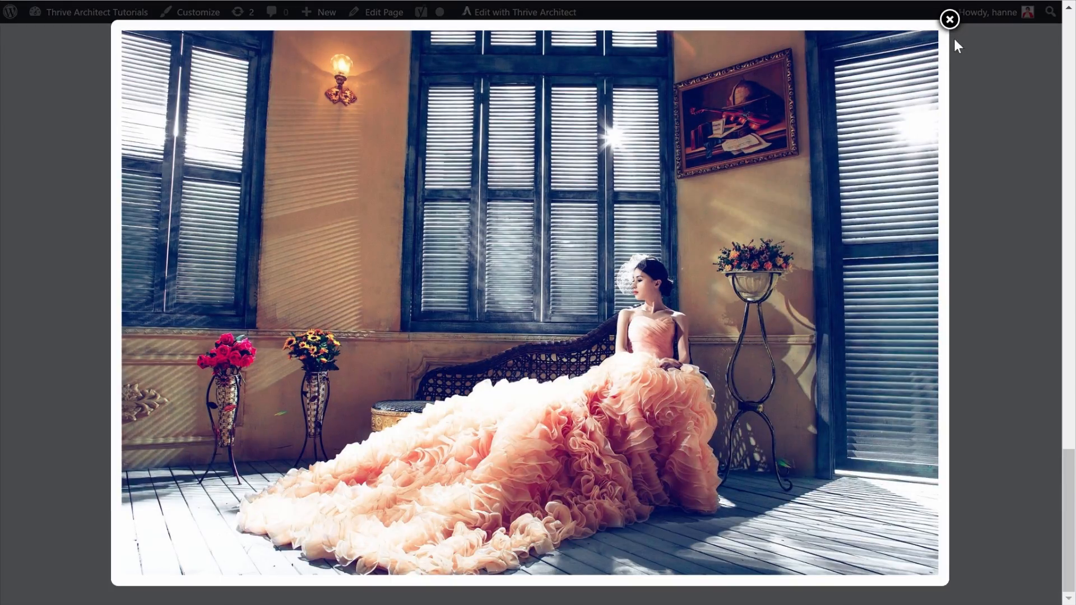
pyautogui.click(949, 19)
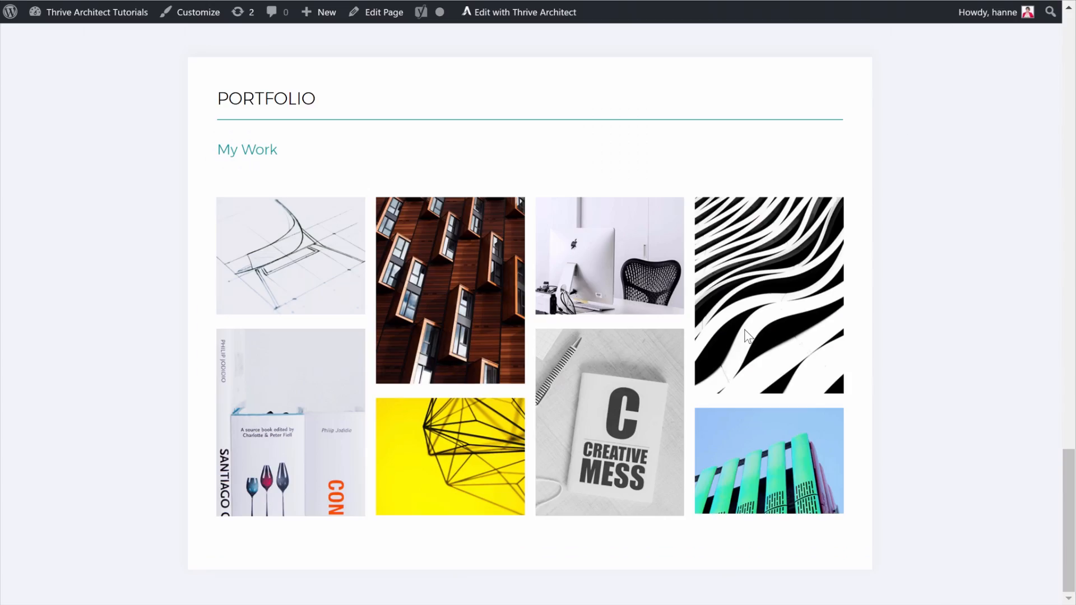
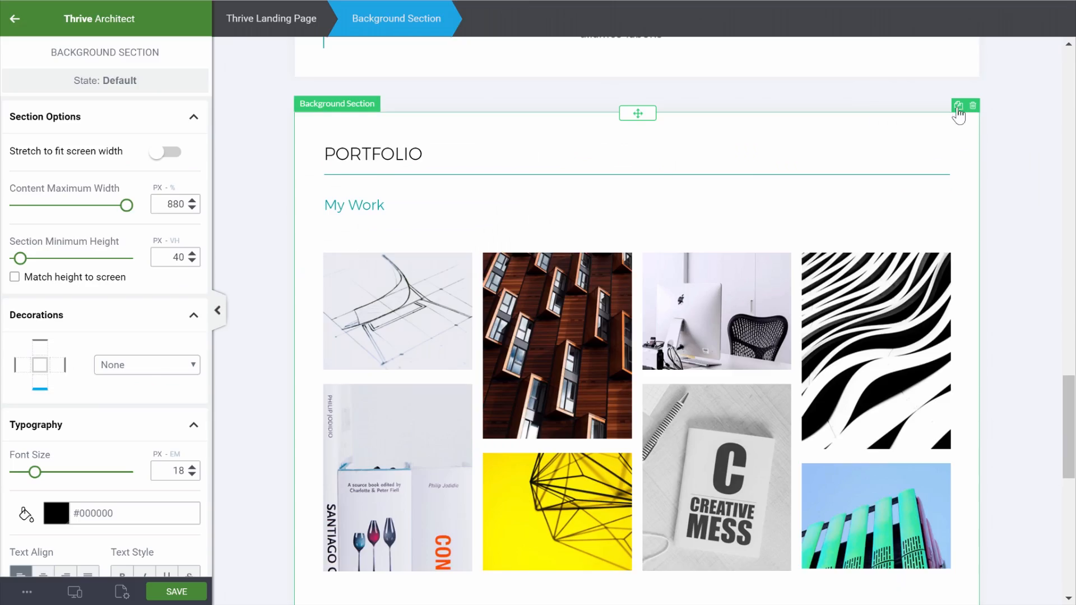
# Delete the image-gallery columns from the second Portfolio section
pyautogui.scroll(-7, 868, 321)
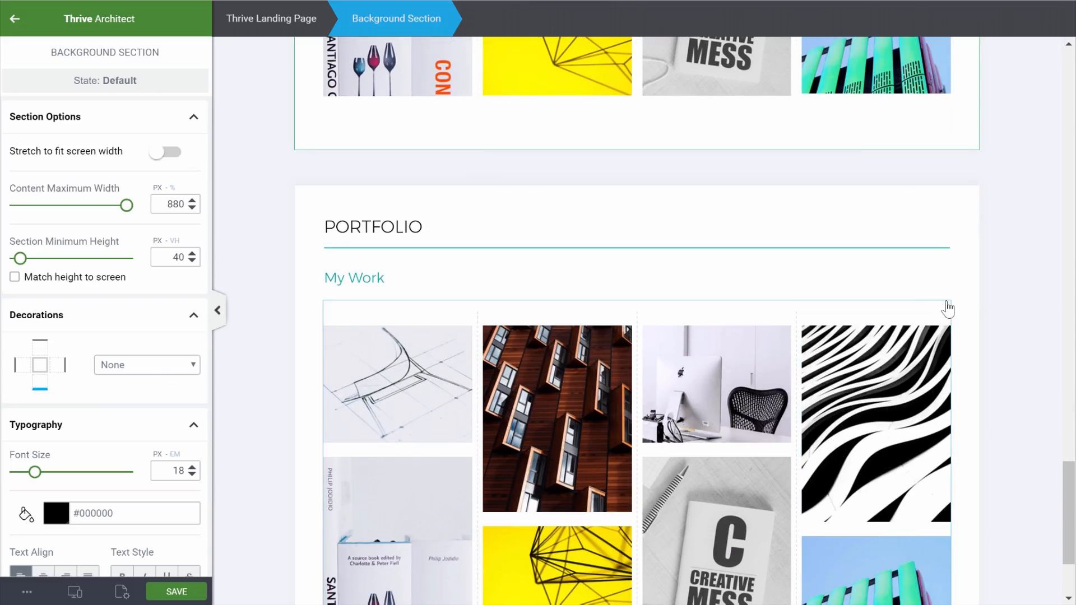
pyautogui.click(946, 305)
pyautogui.click(945, 293)
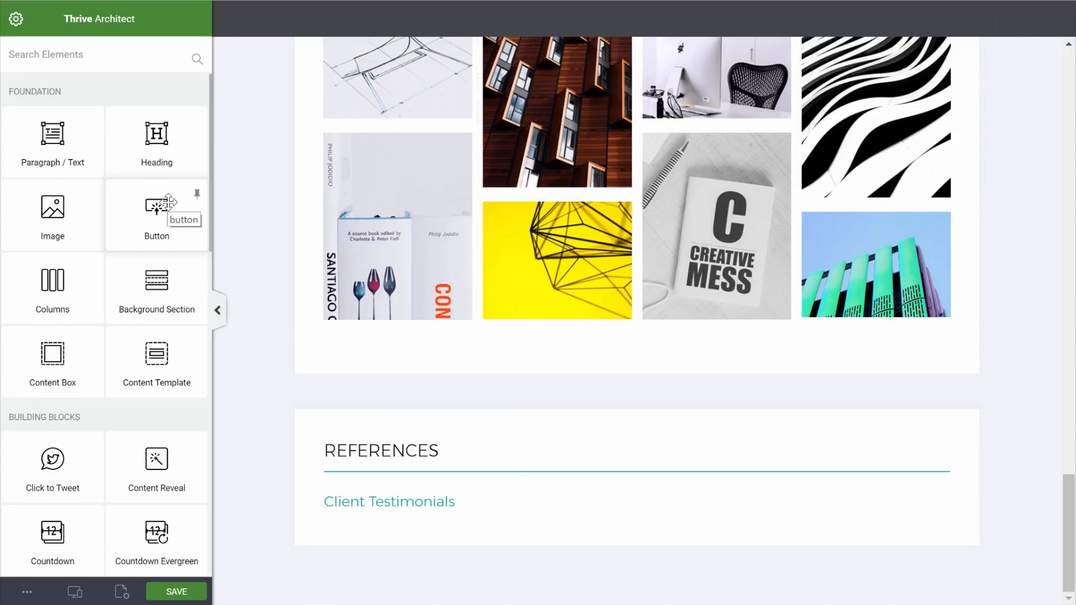
pyautogui.write('test')
pyautogui.click(66, 188)
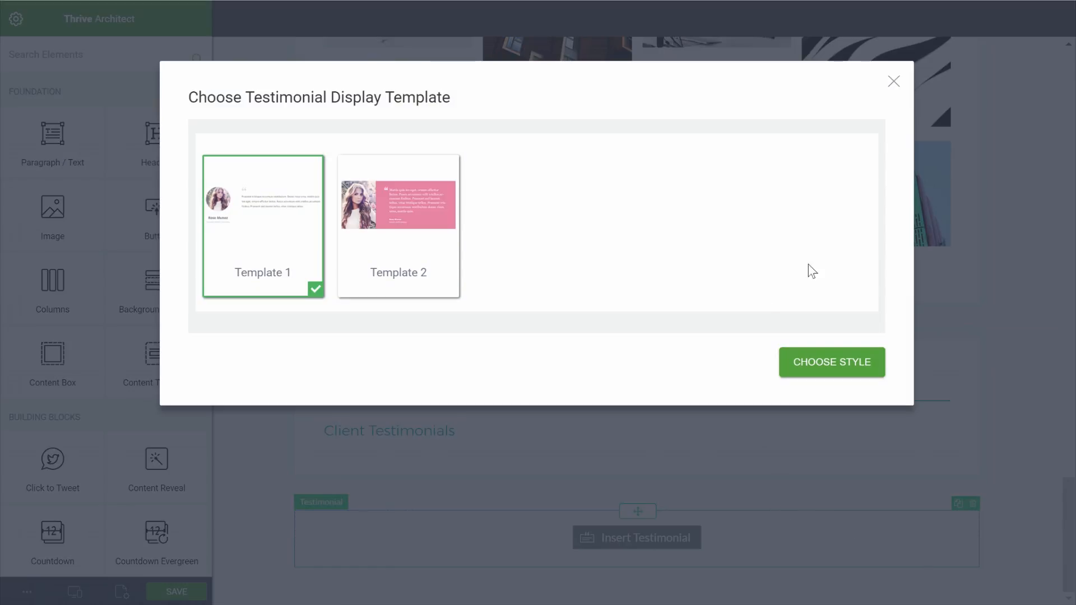
pyautogui.click(893, 83)
pyautogui.click(972, 505)
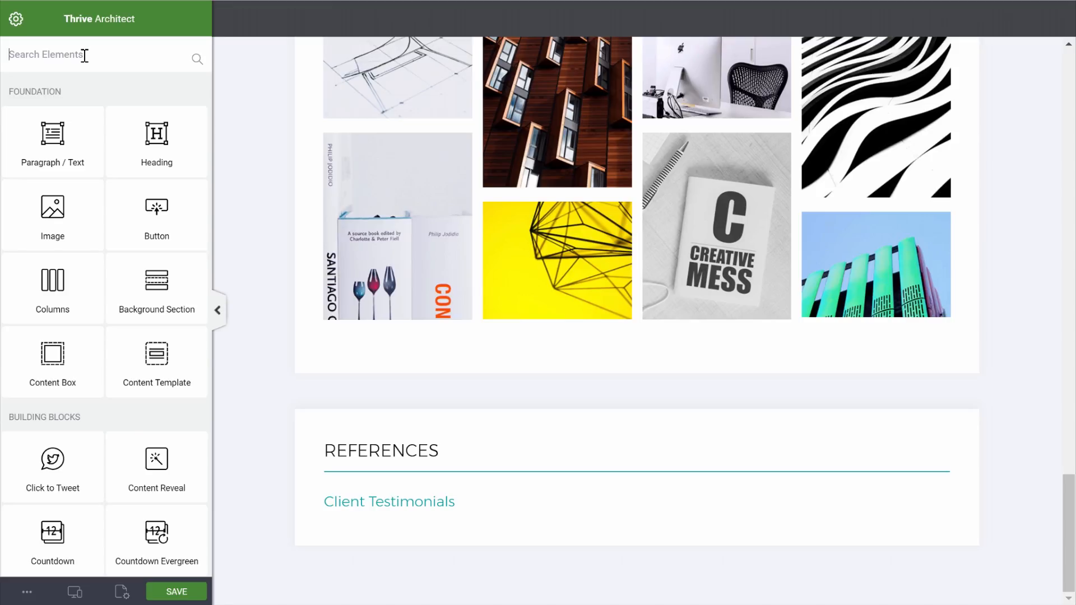
pyautogui.write('test')
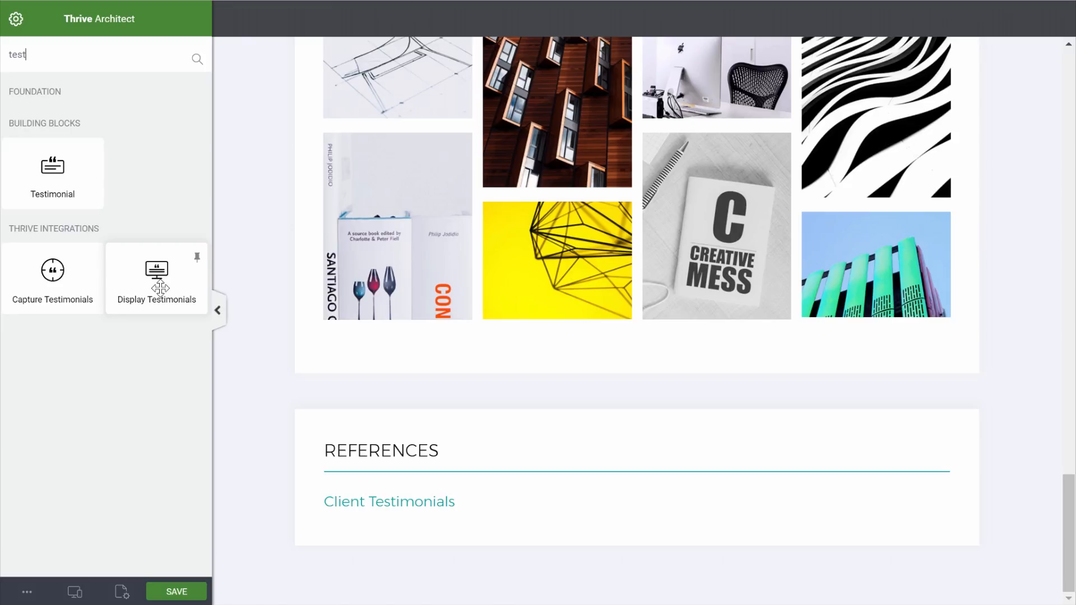
pyautogui.moveTo(160, 287); pyautogui.dragTo(435, 515)
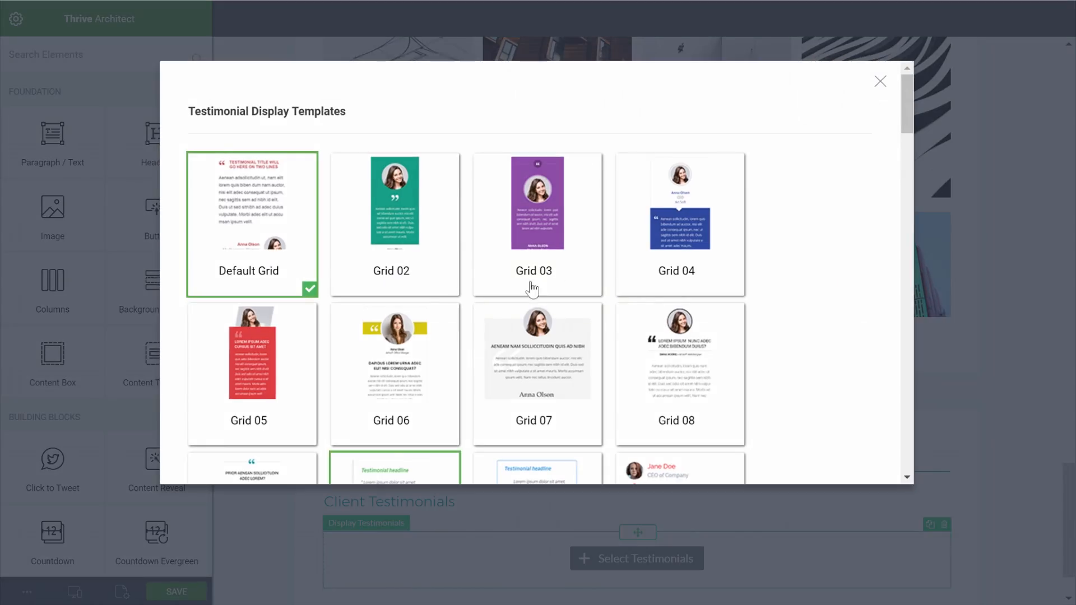
pyautogui.scroll(-3, 681, 265)
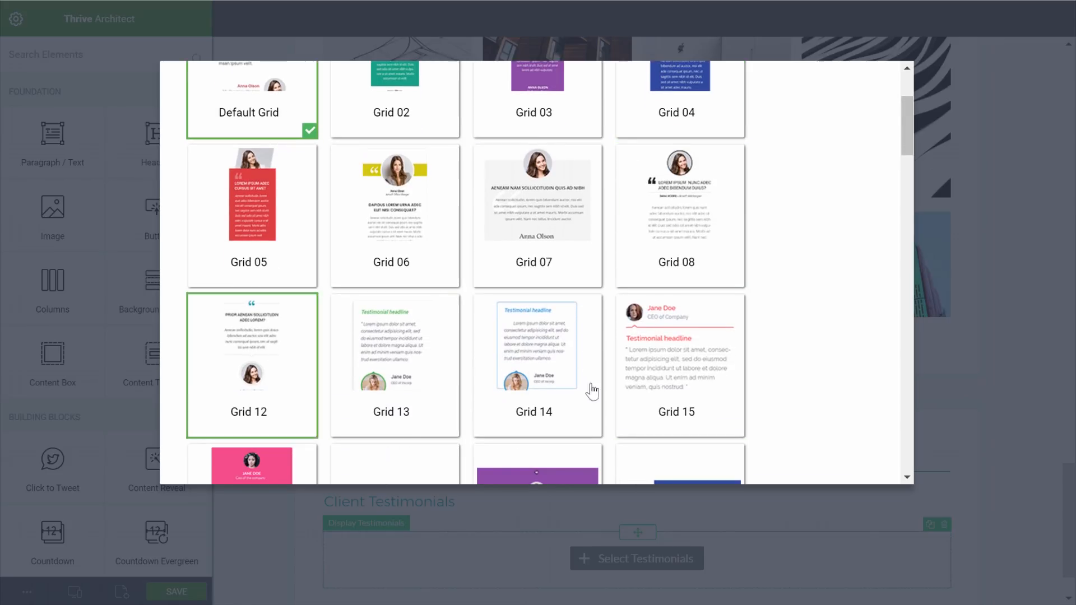
pyautogui.scroll(-12, 657, 360)
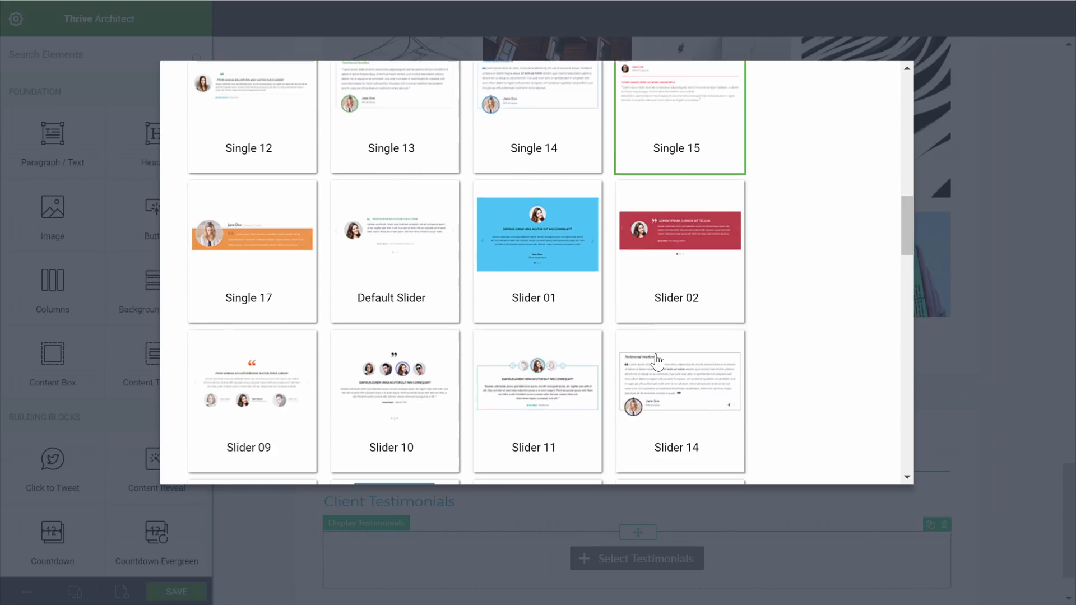
pyautogui.scroll(9, 656, 361)
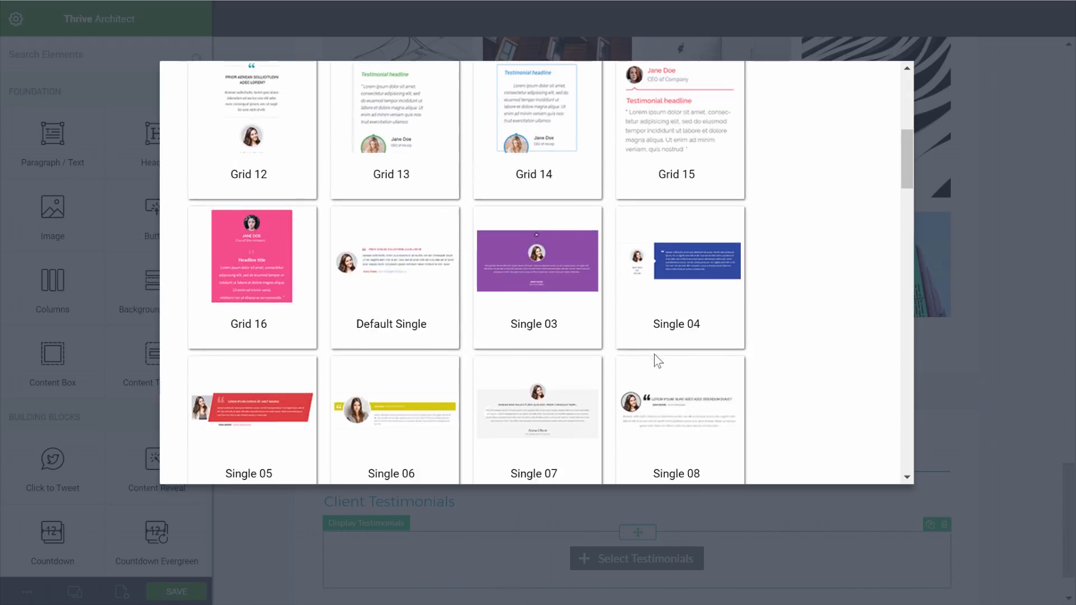
pyautogui.scroll(7, 656, 361)
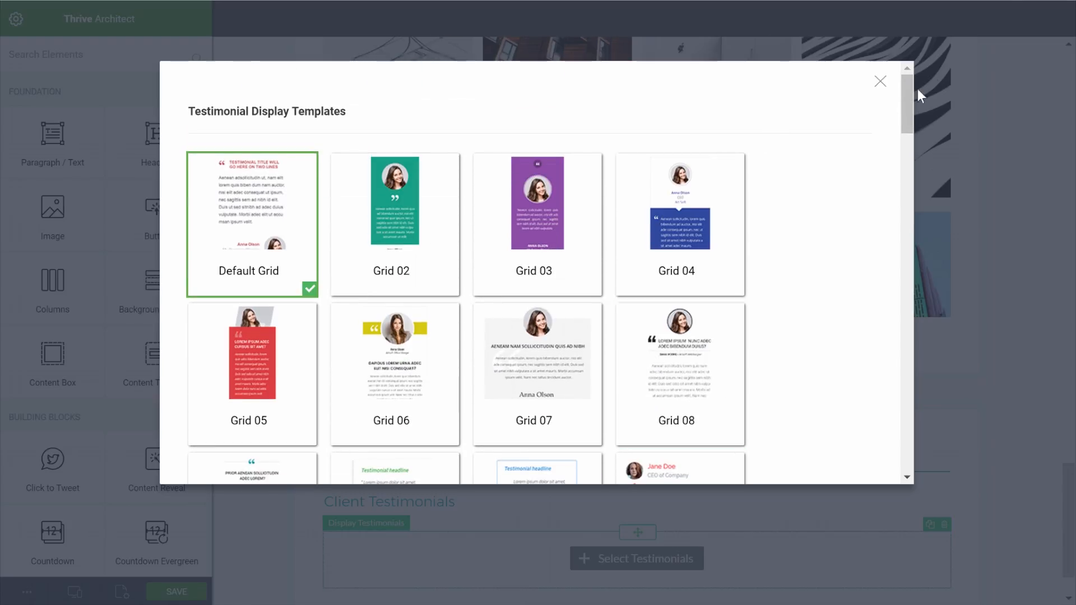
pyautogui.click(881, 85)
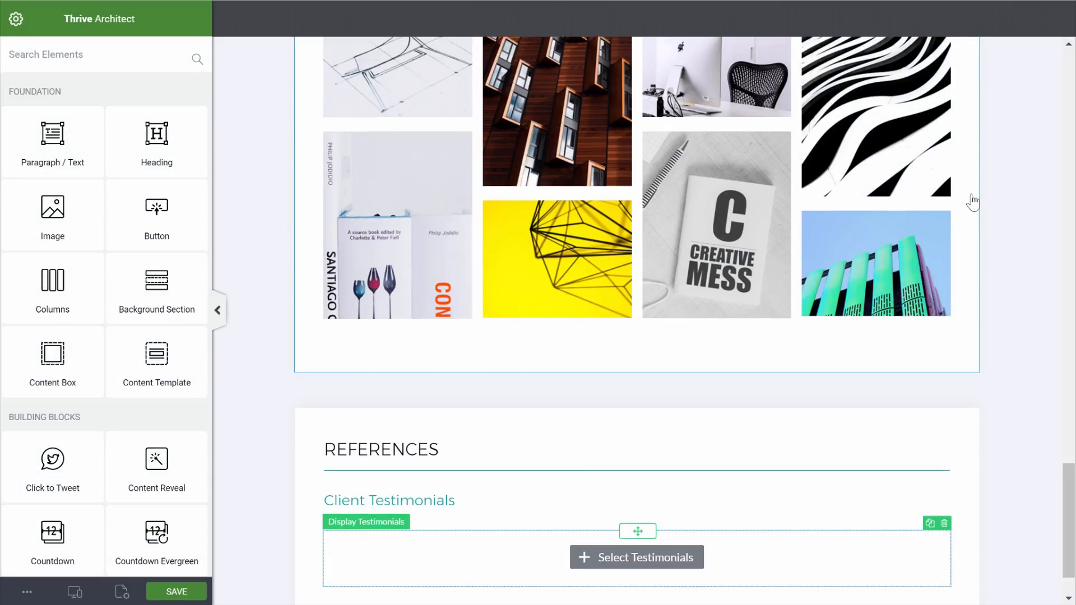
pyautogui.scroll(-1, 976, 206)
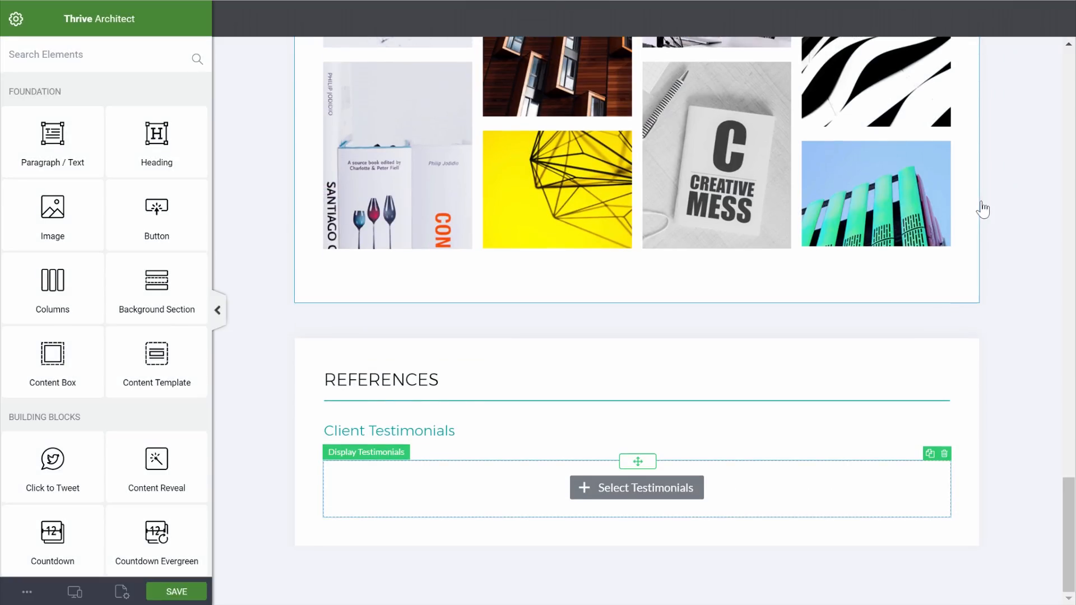
pyautogui.click(944, 456)
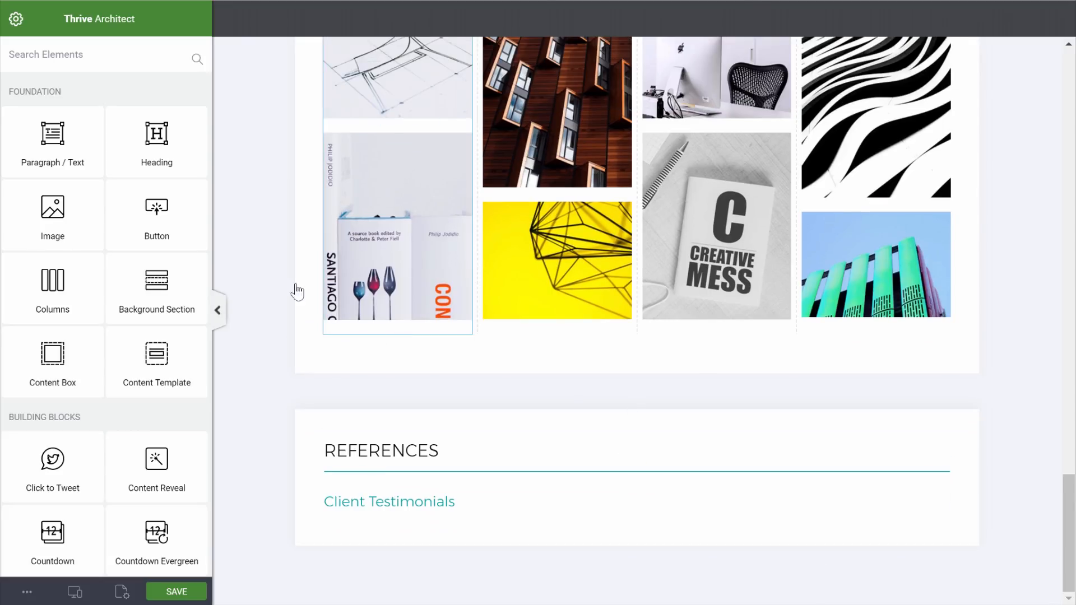
pyautogui.moveTo(70, 277); pyautogui.dragTo(468, 526)
# Choose a three-equal-column layout and place a Content Box in the first column
pyautogui.click(661, 449)
pyautogui.scroll(-2, 529, 451)
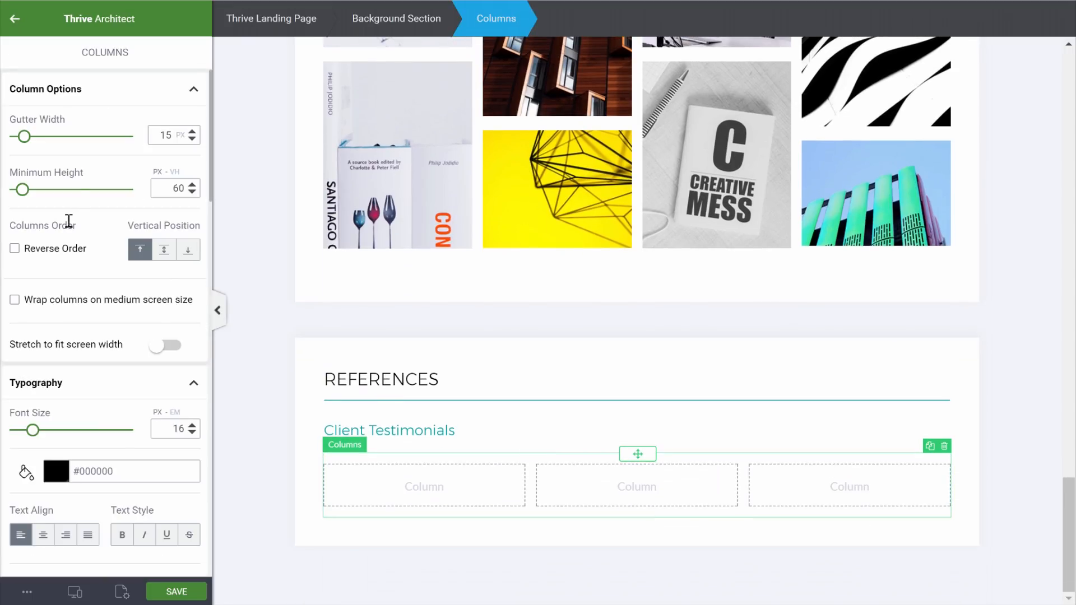
pyautogui.click(14, 18)
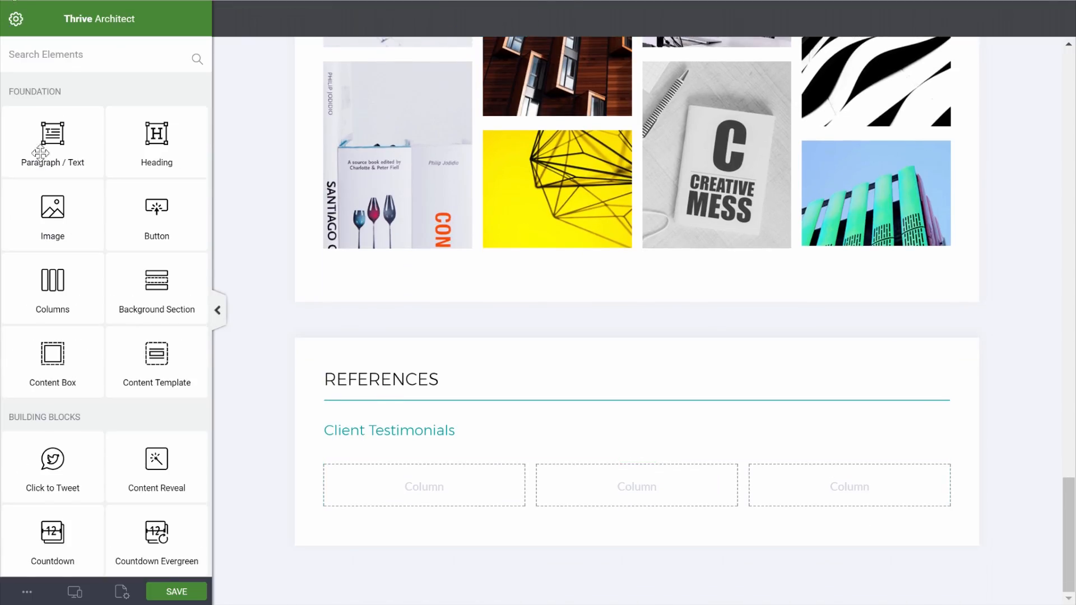
pyautogui.moveTo(104, 376); pyautogui.dragTo(435, 479)
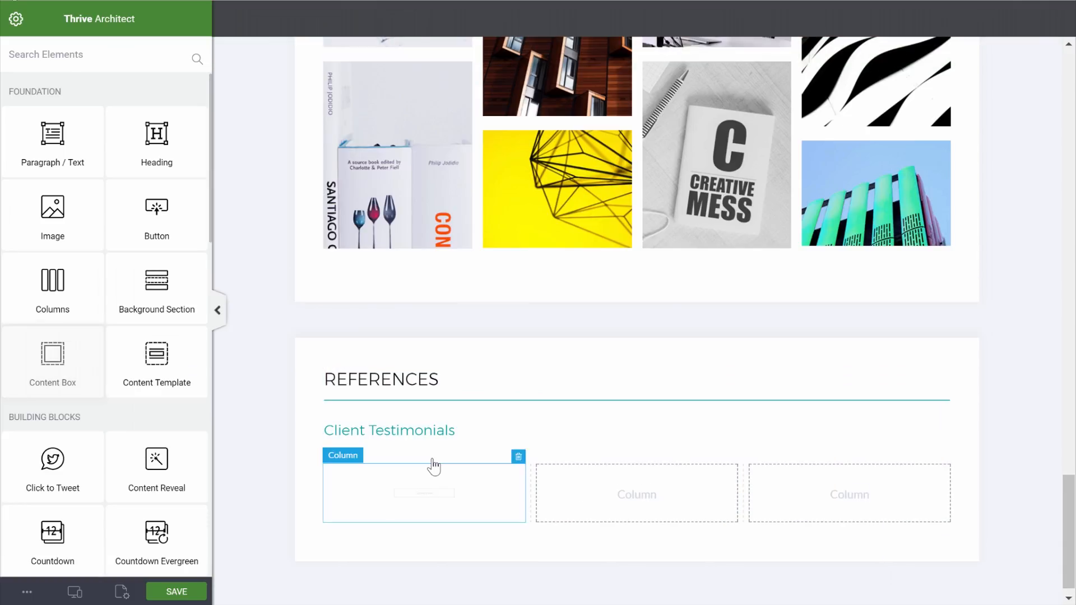
# Give the content box a solid 1px #02a0a1 teal border and 4 px rounded corners
pyautogui.scroll(-15, 109, 442)
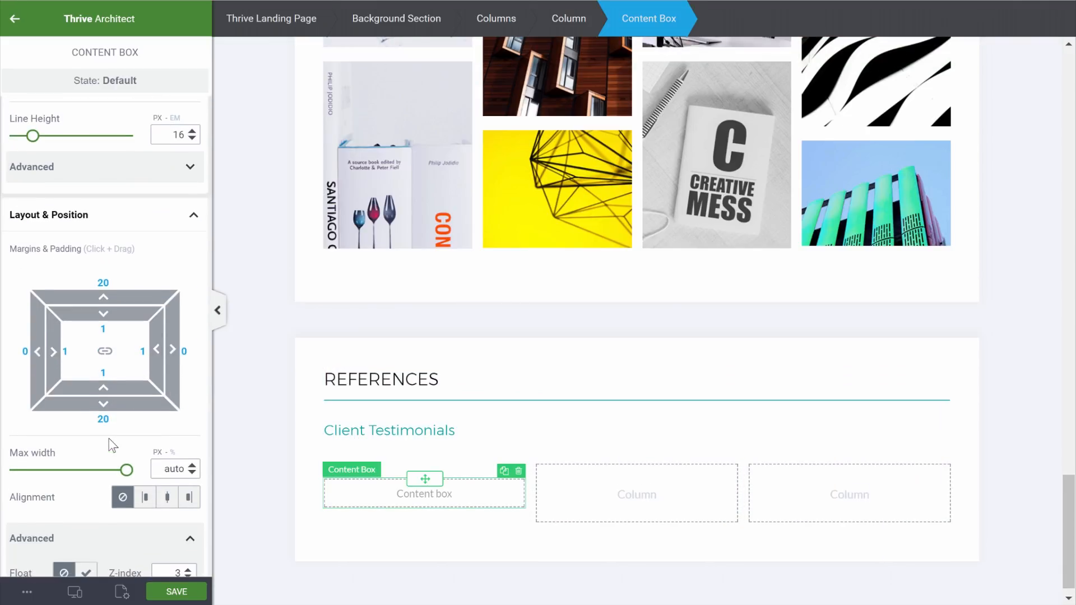
pyautogui.scroll(-4, 112, 446)
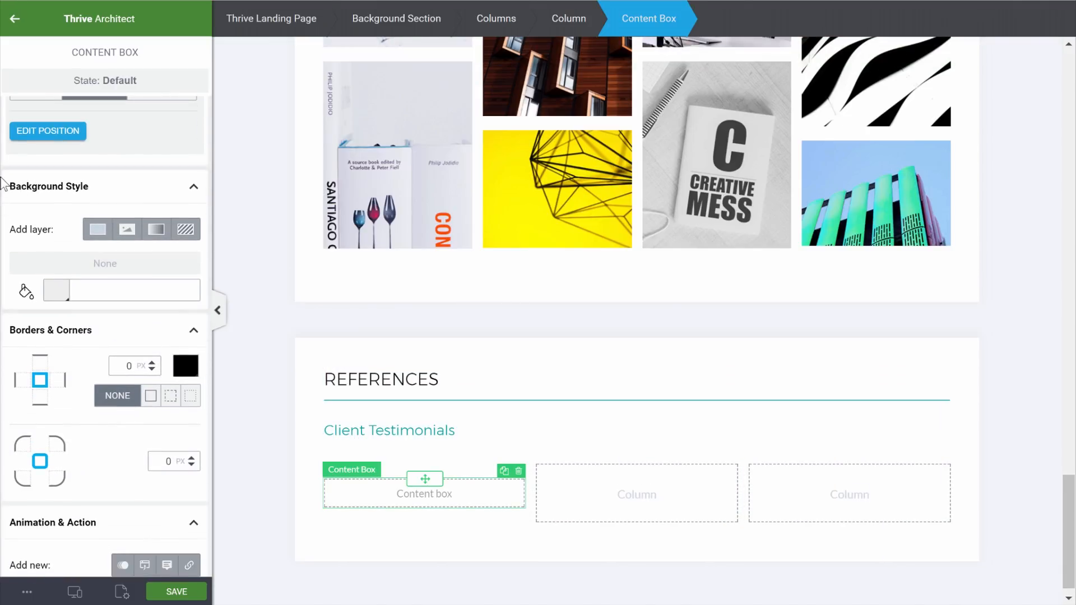
pyautogui.click(150, 396)
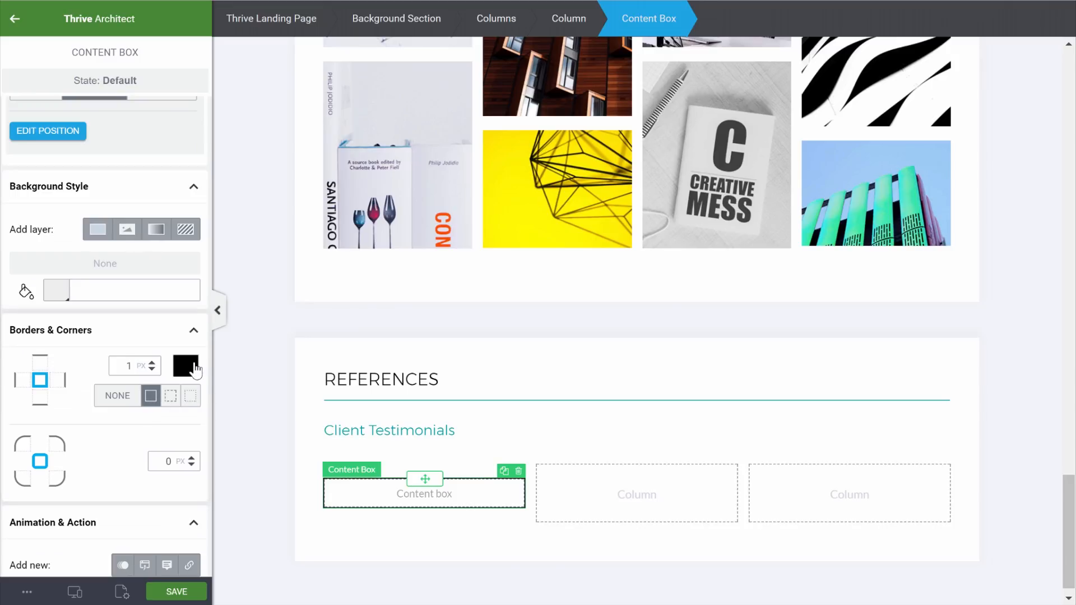
pyautogui.click(185, 366)
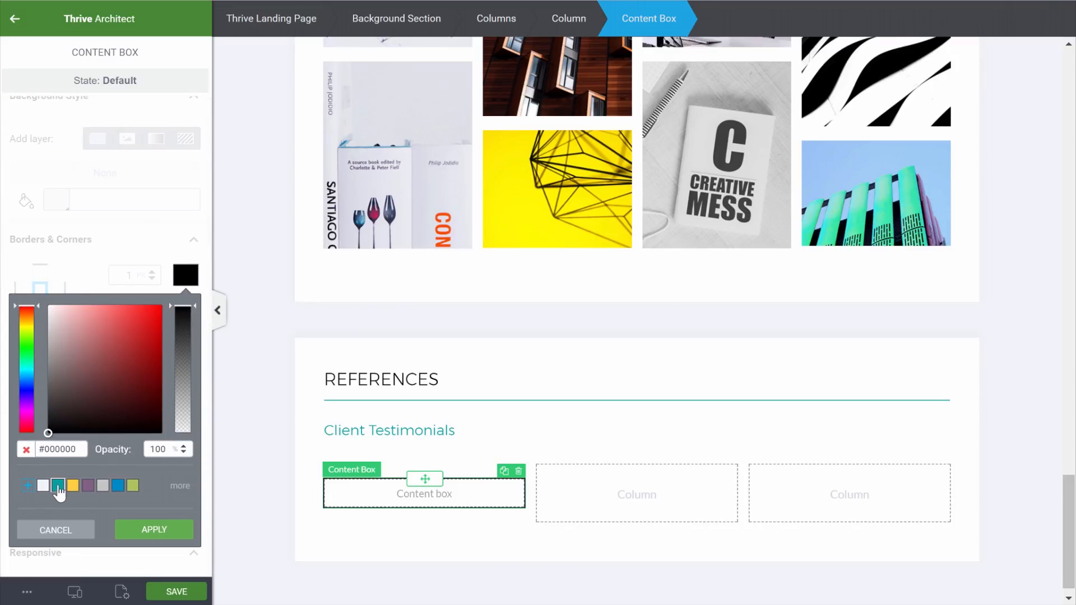
pyautogui.click(59, 486)
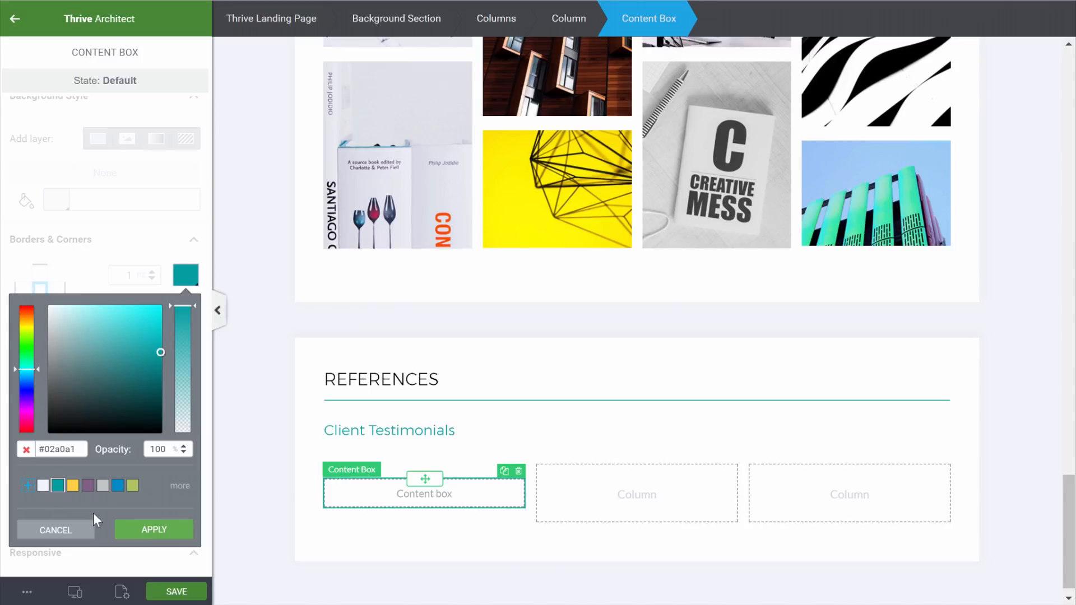
pyautogui.click(147, 534)
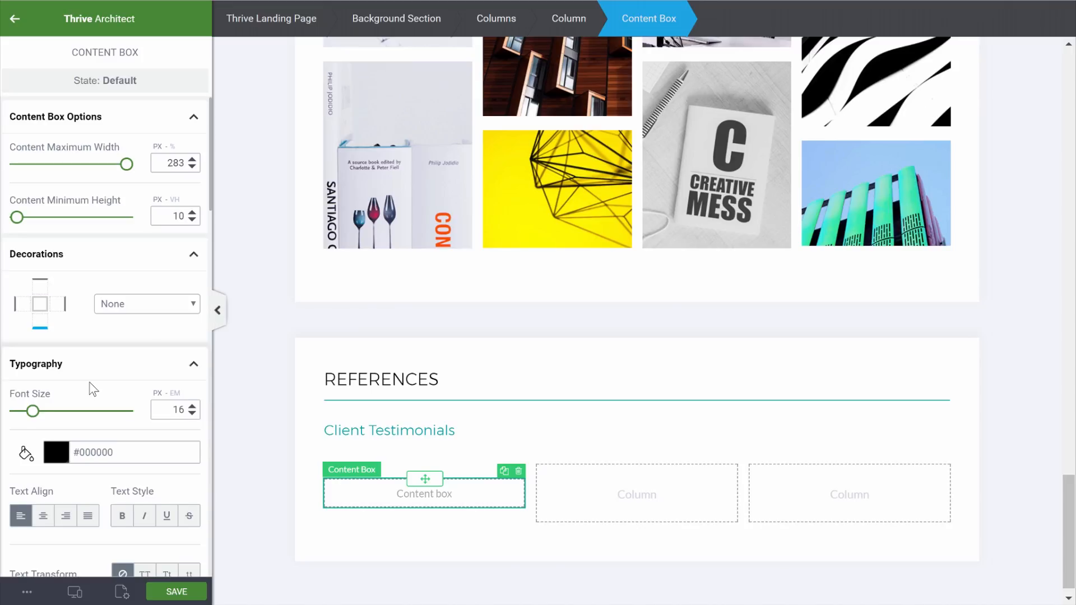
pyautogui.scroll(-10, 90, 390)
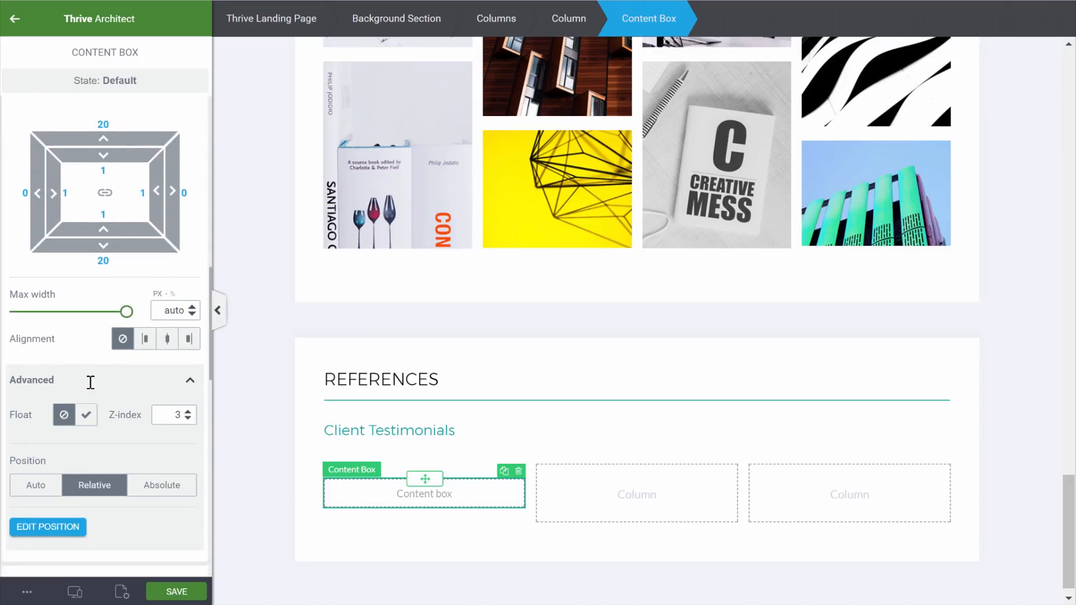
pyautogui.scroll(-8, 90, 381)
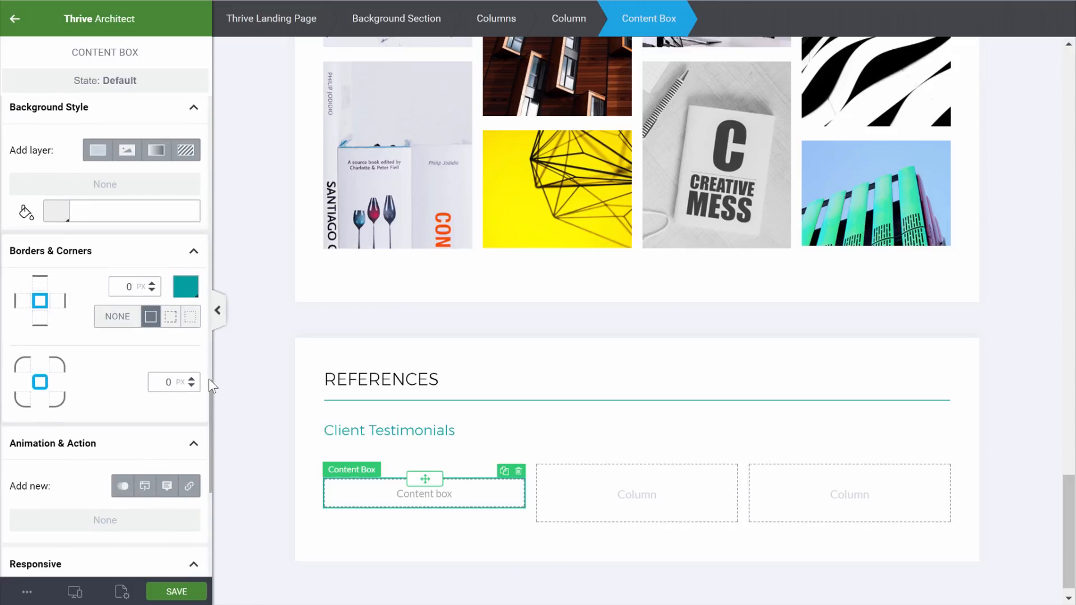
pyautogui.click(190, 379)
pyautogui.click(190, 379)
pyautogui.click(190, 377)
pyautogui.click(307, 456)
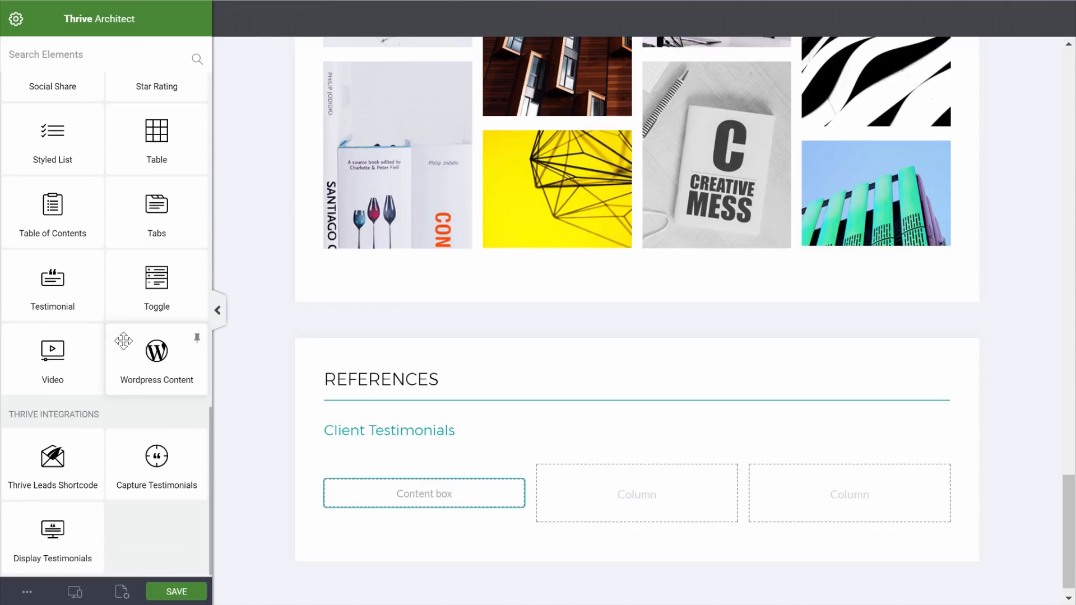
# Add a placeholder paragraph inside the content box and increase the box's padding
pyautogui.scroll(15, 123, 341)
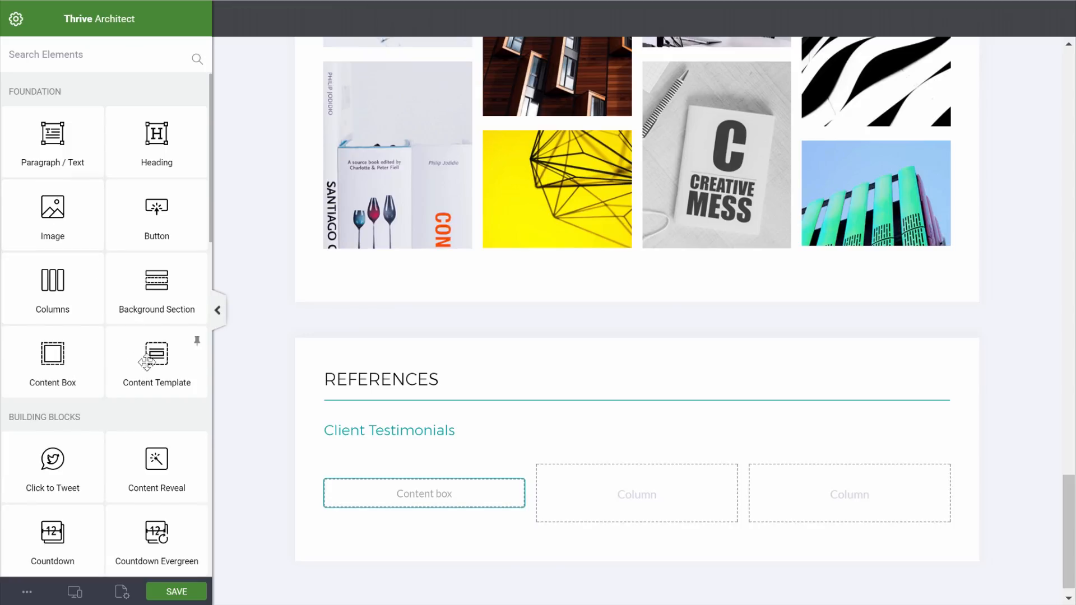
pyautogui.moveTo(54, 116); pyautogui.dragTo(434, 496)
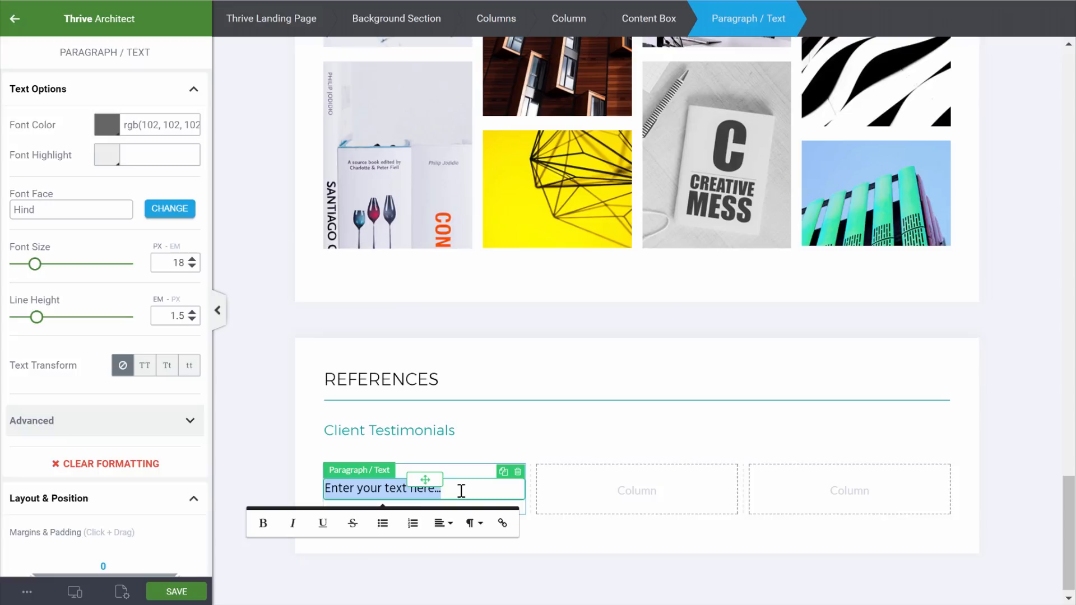
pyautogui.click(647, 17)
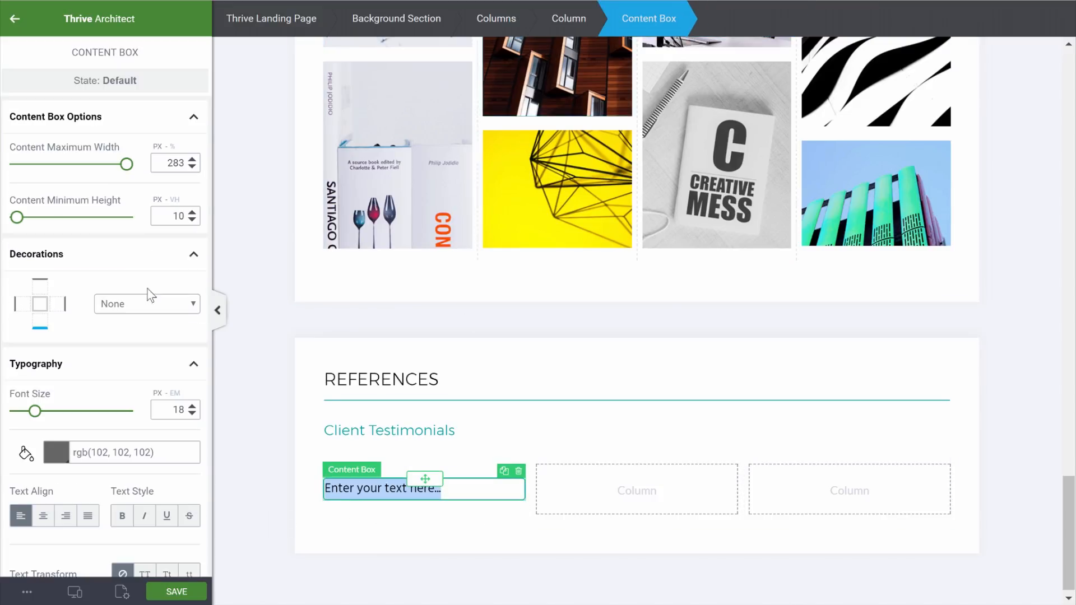
pyautogui.scroll(-5, 89, 305)
pyautogui.click(105, 256)
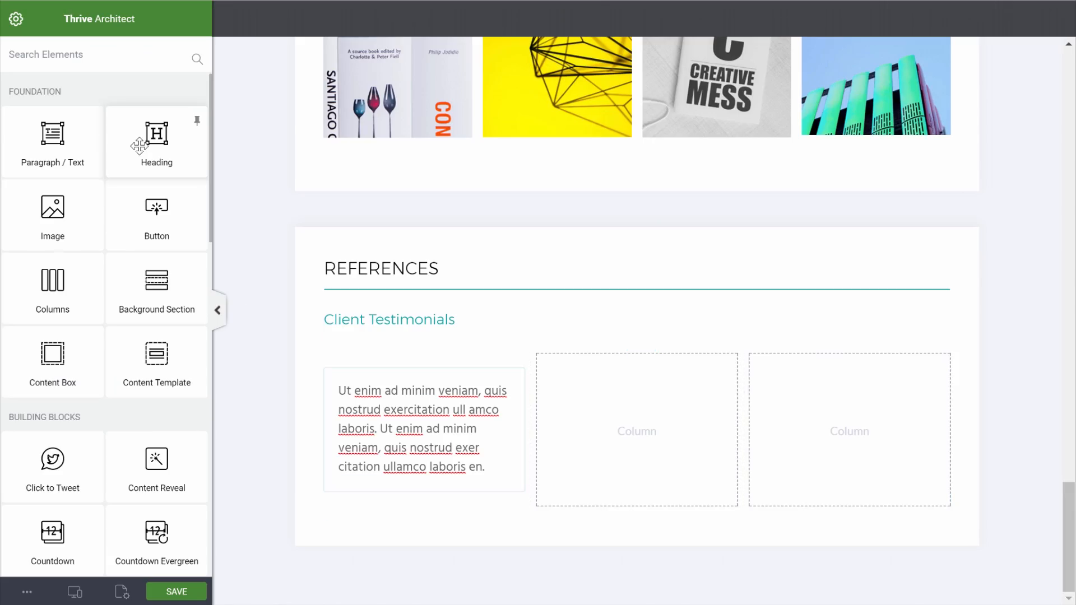
# Insert a quote-left icon into the testimonial content box
pyautogui.click(109, 55)
pyautogui.write('ic')
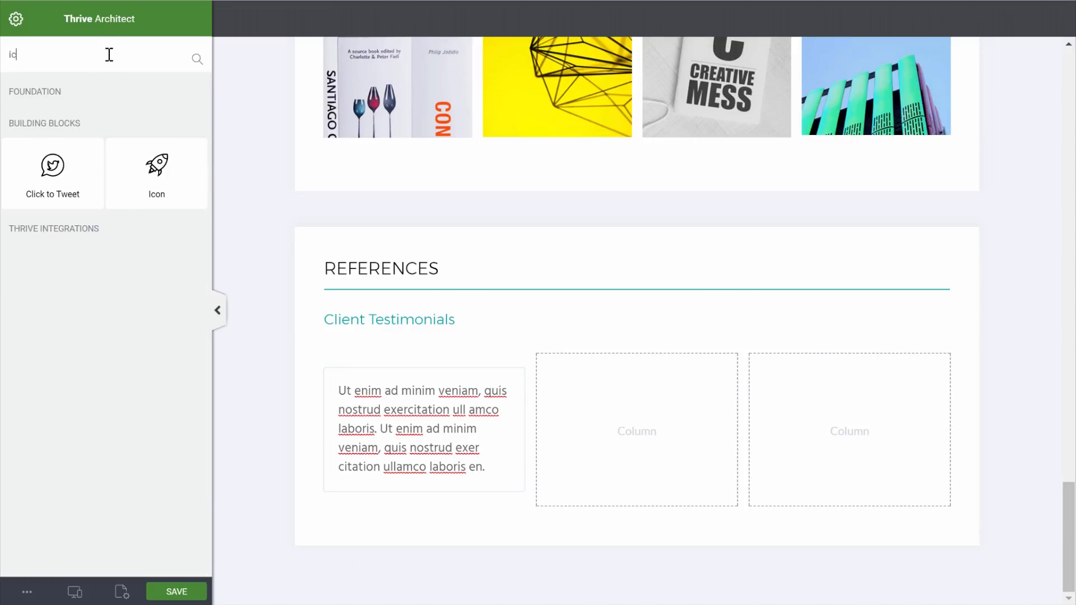
pyautogui.moveTo(148, 179); pyautogui.dragTo(386, 392)
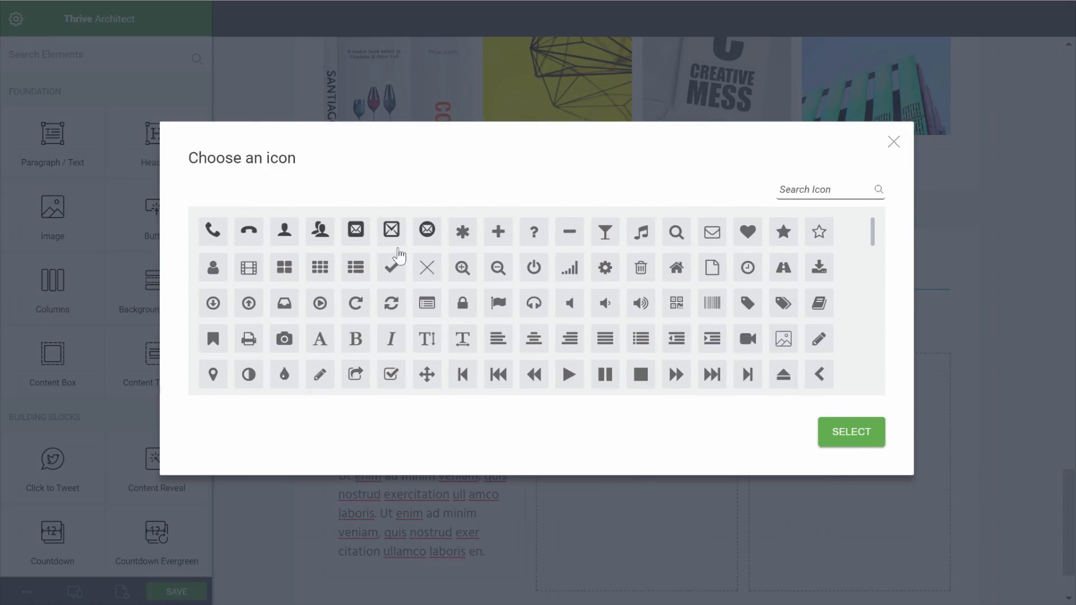
pyautogui.write('qu')
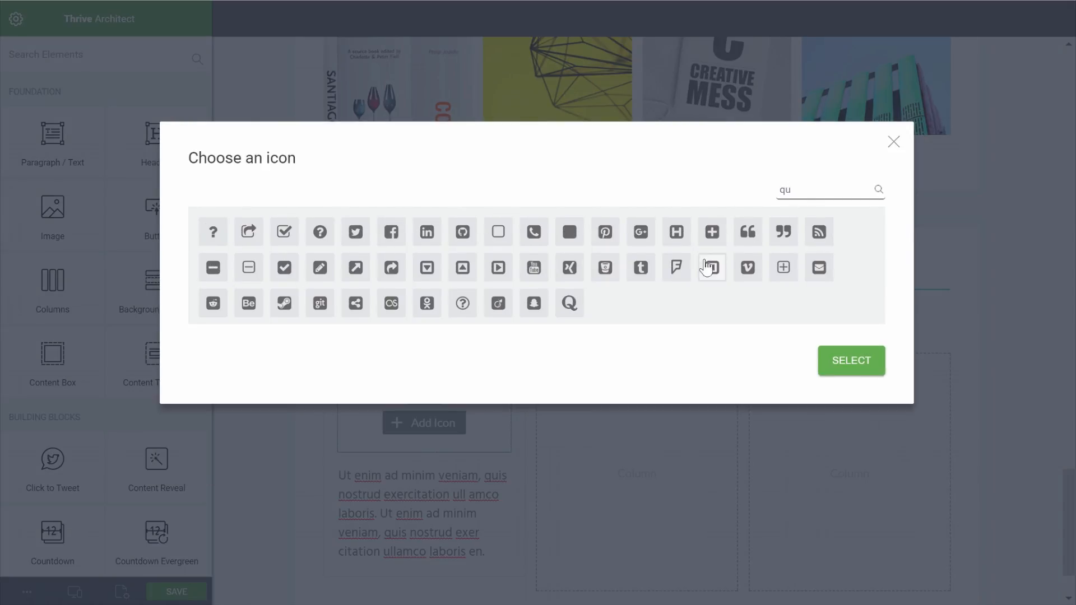
pyautogui.click(759, 235)
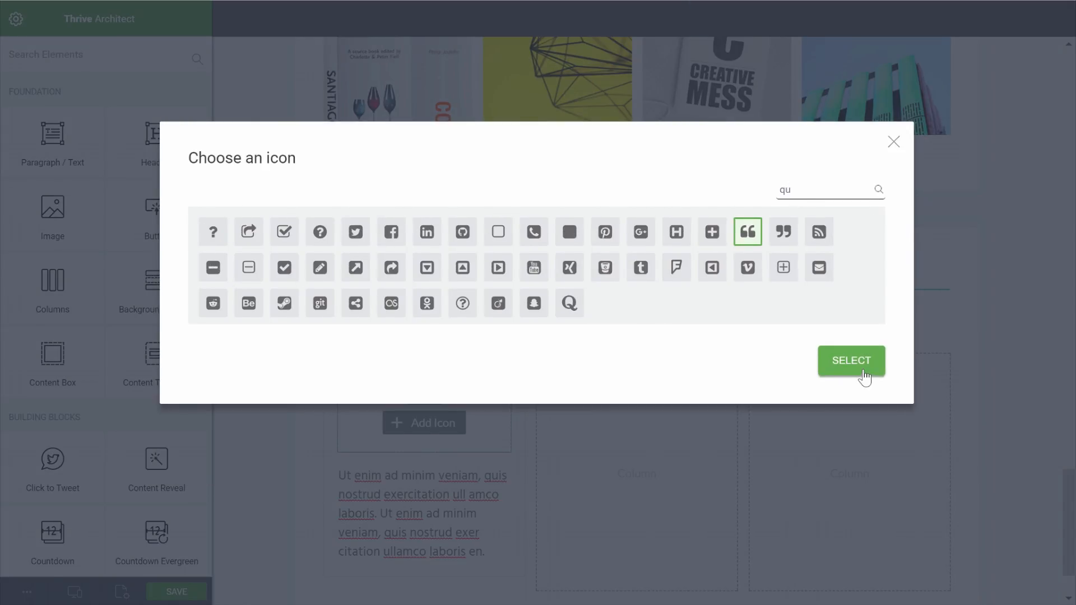
pyautogui.click(865, 377)
# Set the quote icon to size 20 and light-cyan colour #d5efee
pyautogui.moveTo(175, 204); pyautogui.dragTo(188, 207)
pyautogui.write('20')
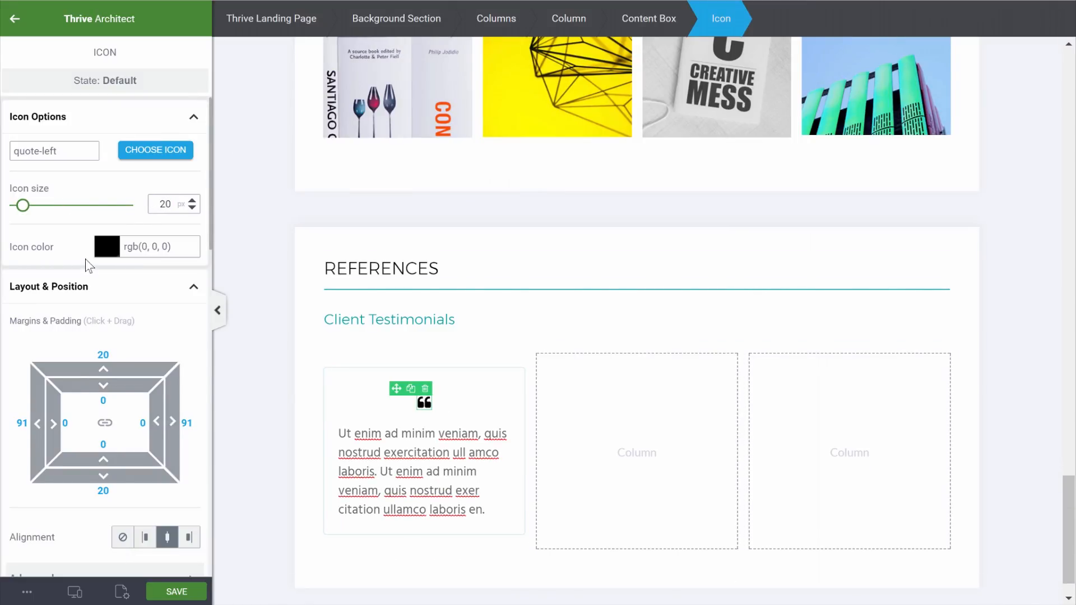
pyautogui.click(106, 247)
pyautogui.click(43, 457)
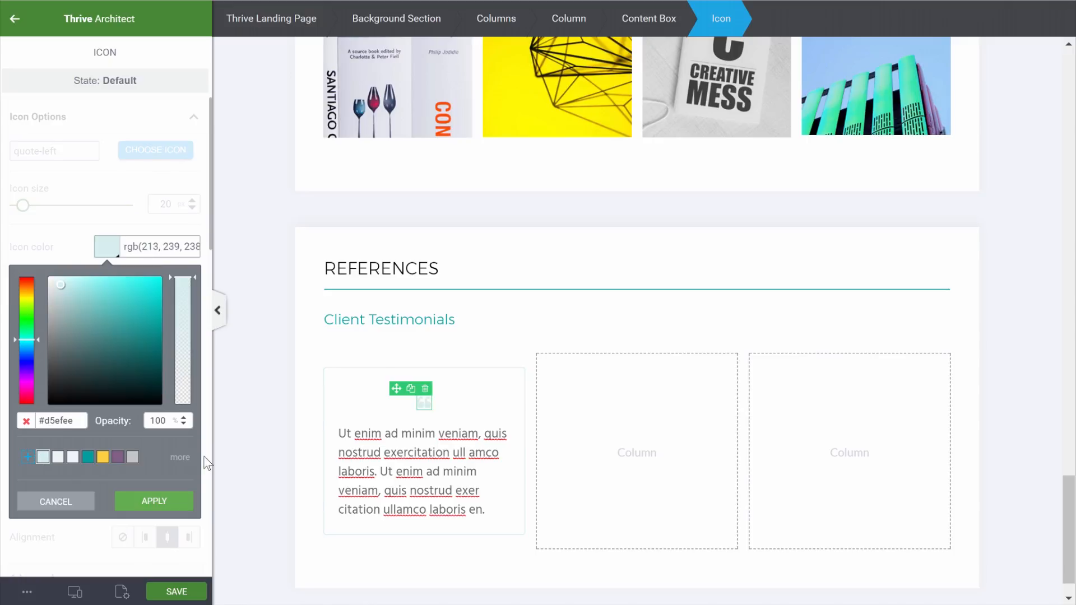
pyautogui.click(152, 501)
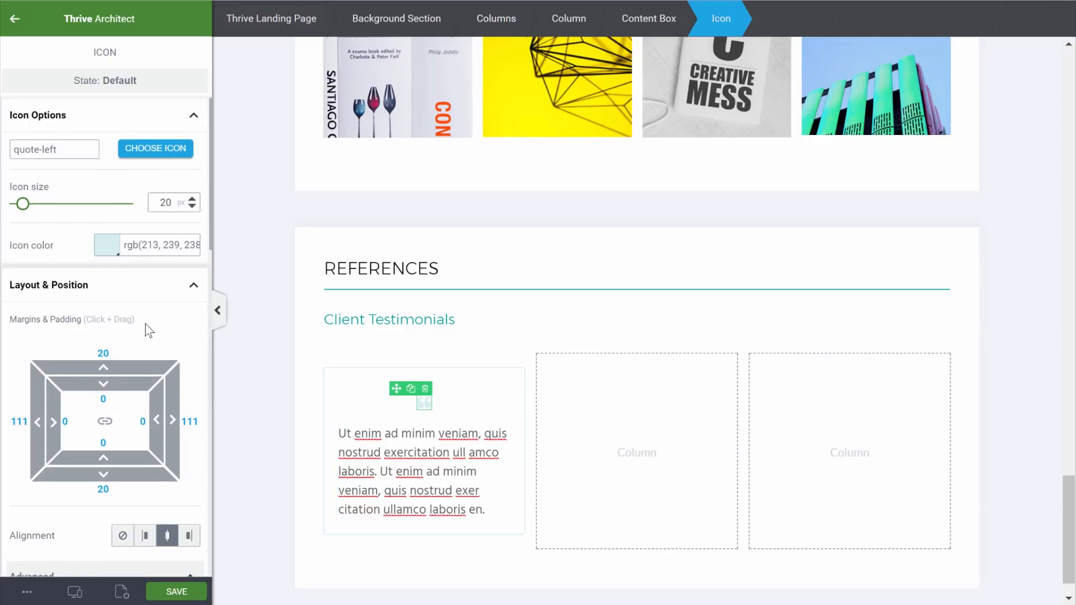
# Zero the icon's margins, align it left, float it, and add right padding 10
pyautogui.scroll(-2, 146, 325)
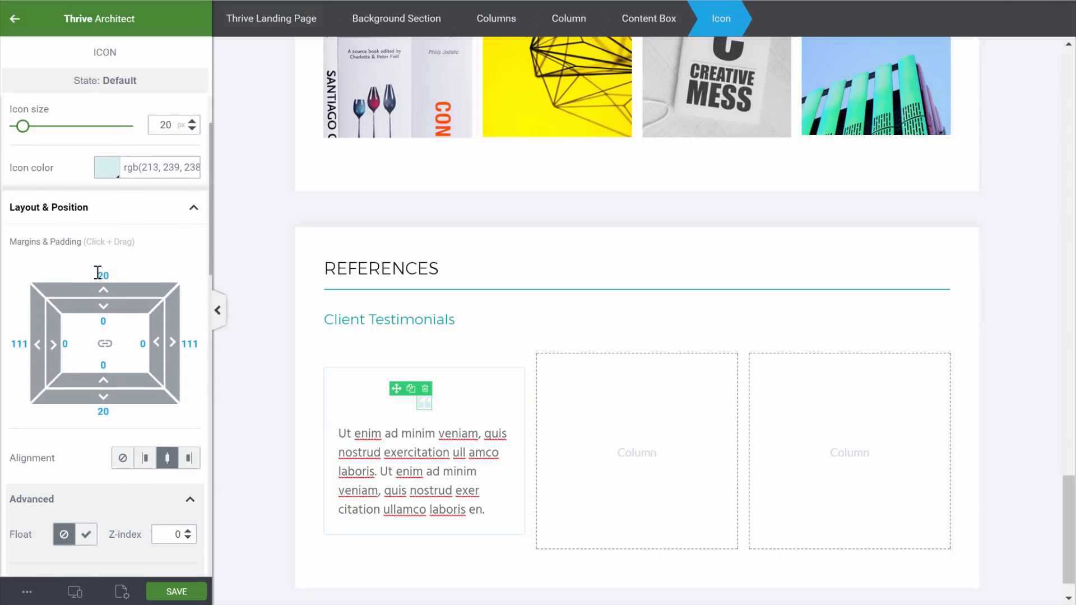
pyautogui.write('0')
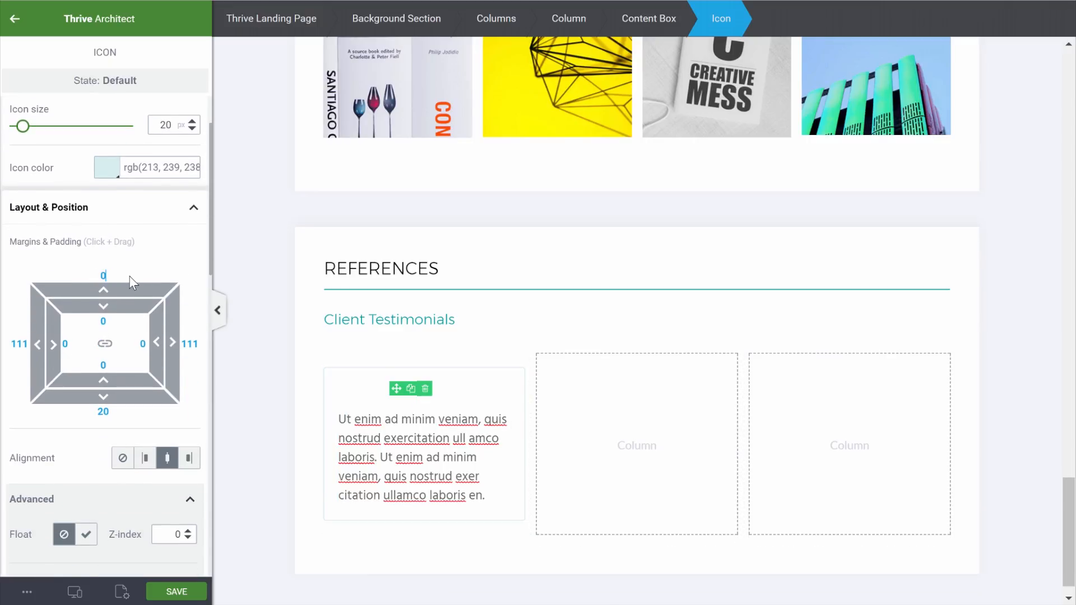
pyautogui.click(98, 416)
pyautogui.write('0')
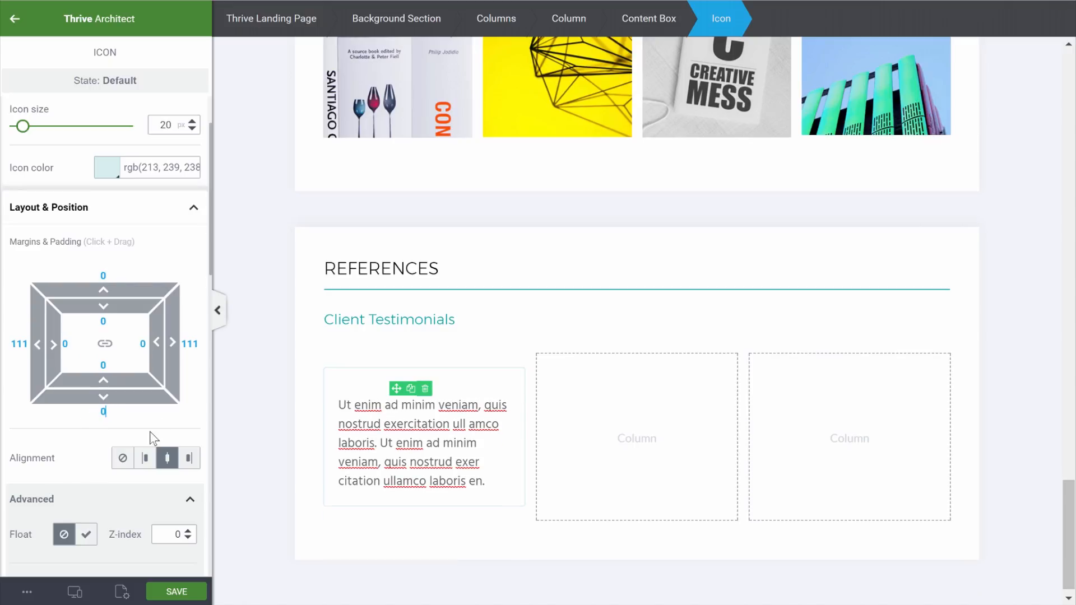
pyautogui.click(145, 458)
pyautogui.scroll(-2, 90, 468)
pyautogui.click(89, 457)
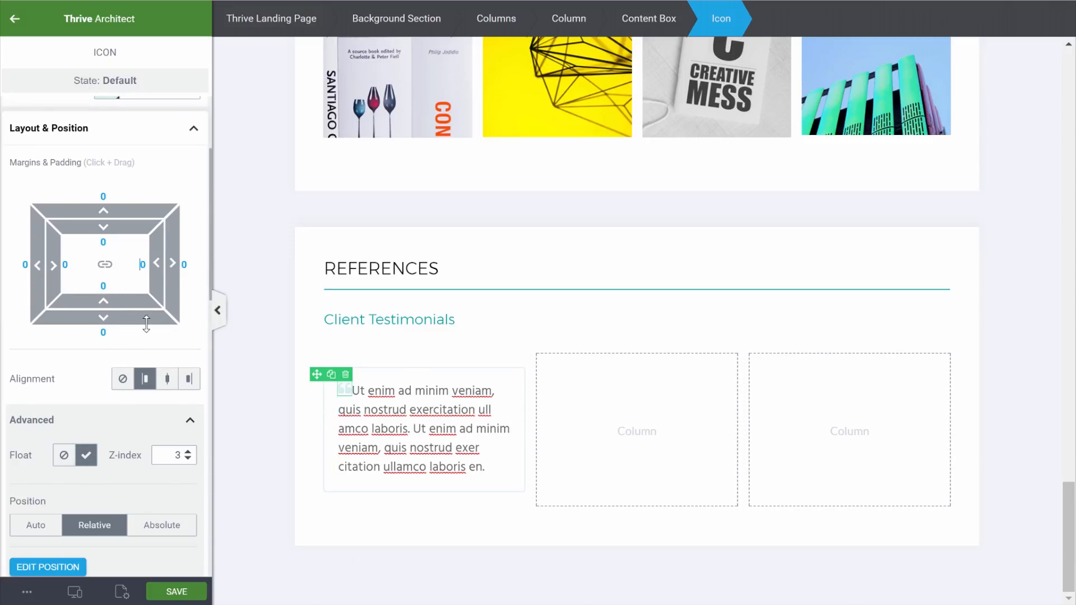
pyautogui.write('1')
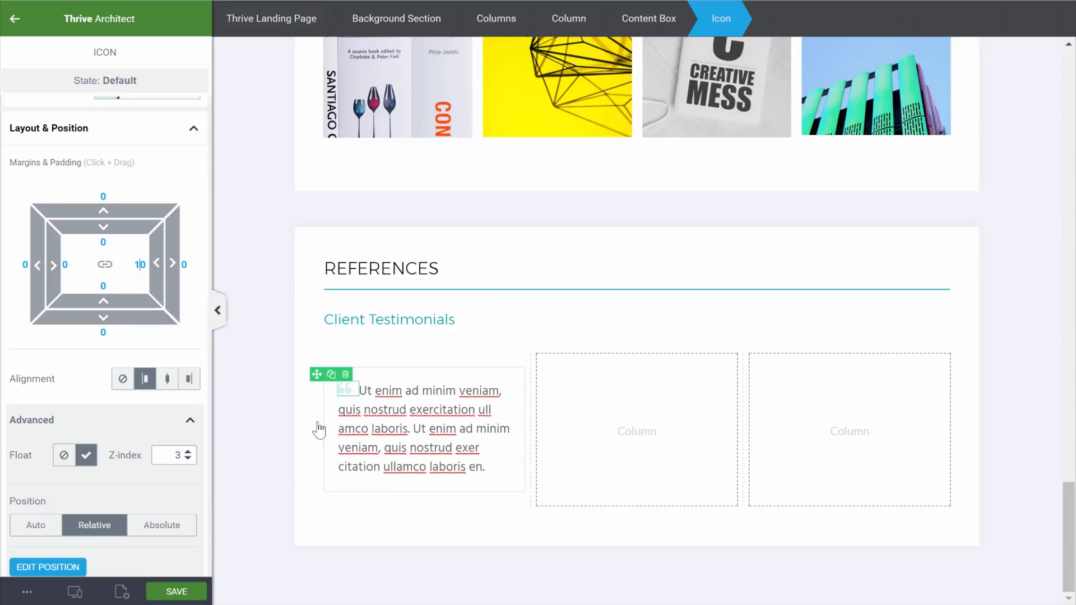
pyautogui.click(288, 433)
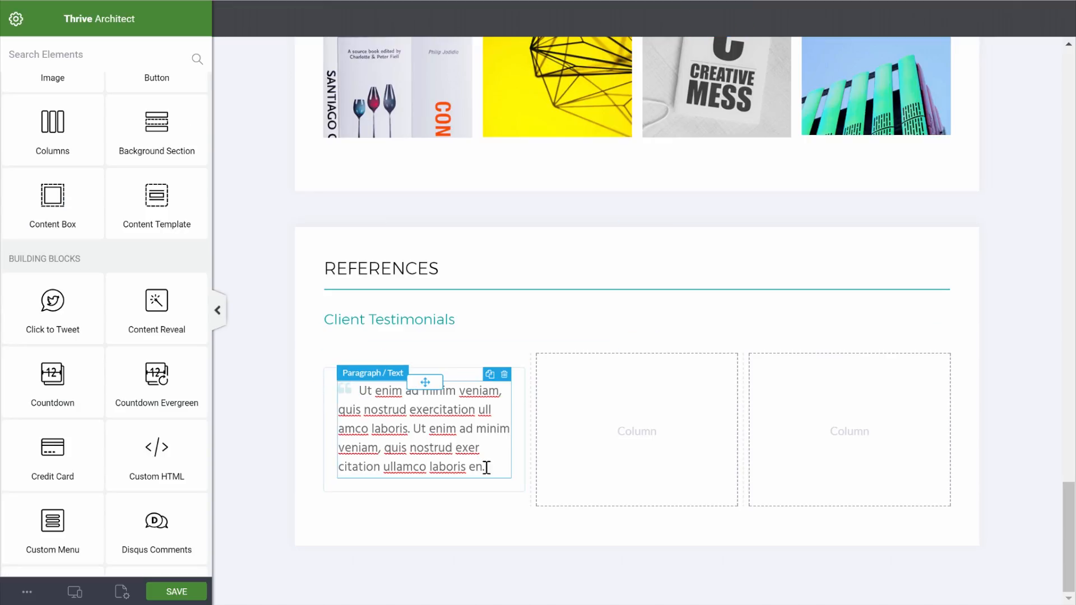
# Insert a quote-right icon below the testimonial text
pyautogui.write('ic')
pyautogui.moveTo(155, 168); pyautogui.dragTo(406, 482)
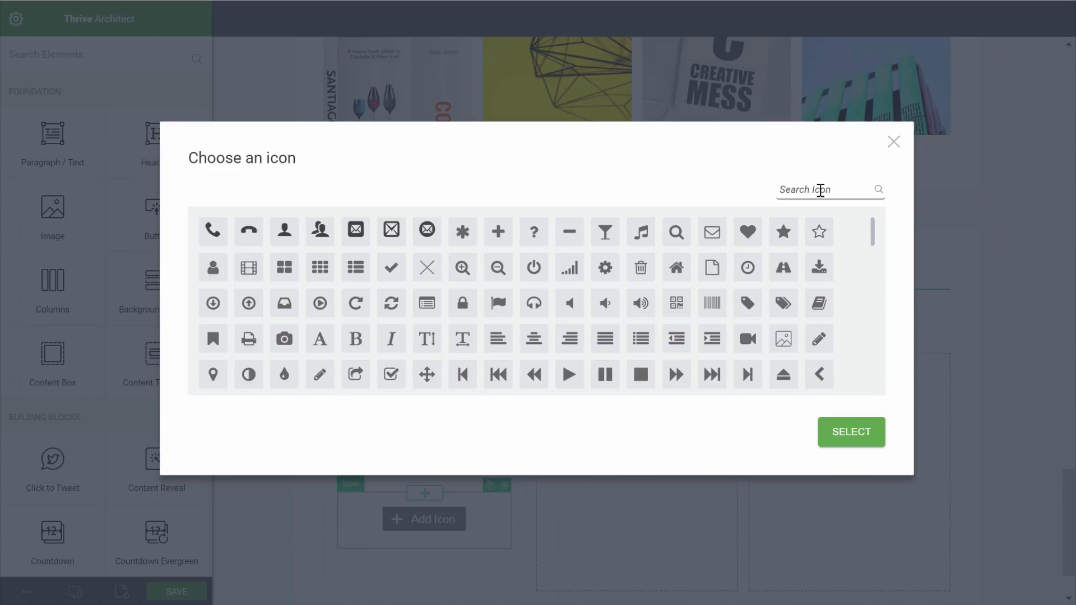
pyautogui.click(820, 190)
pyautogui.write('qu')
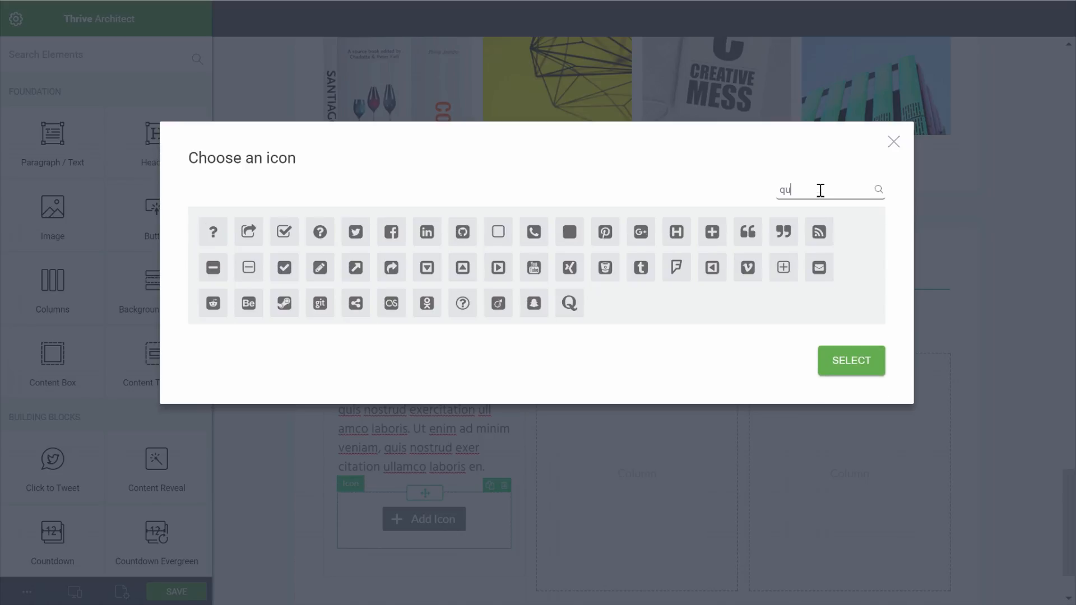
pyautogui.click(783, 234)
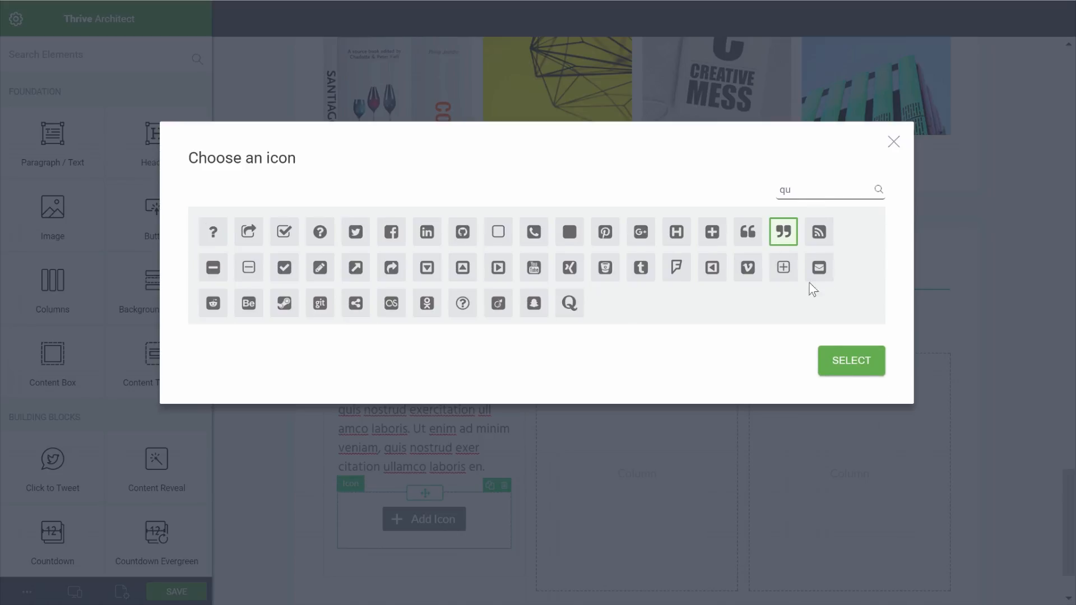
pyautogui.click(853, 362)
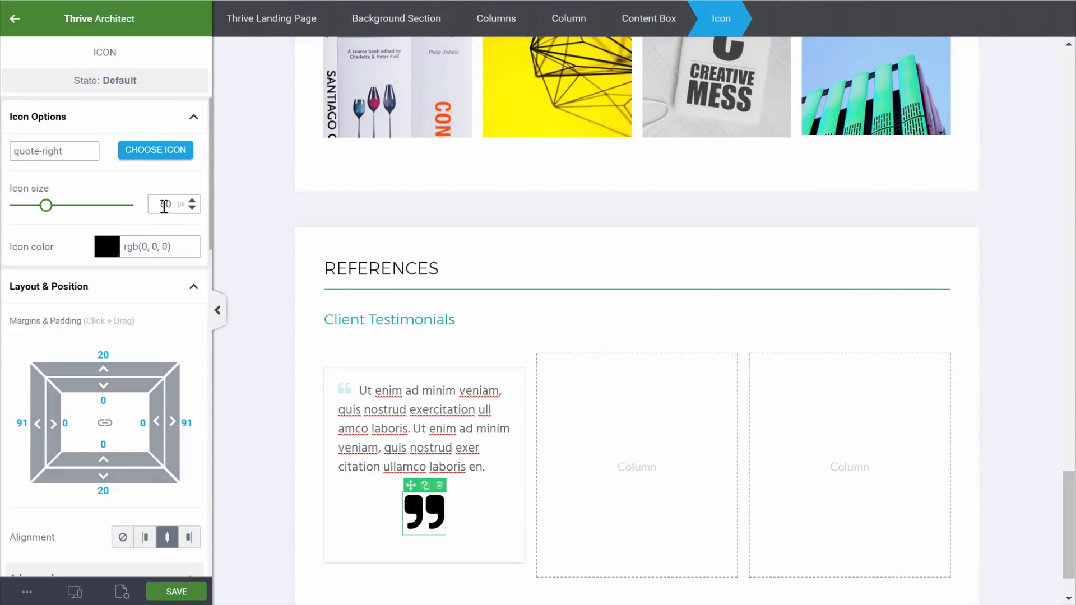
# Set the closing quote to size 20, colour #d5efee, aligned right
pyautogui.write('20')
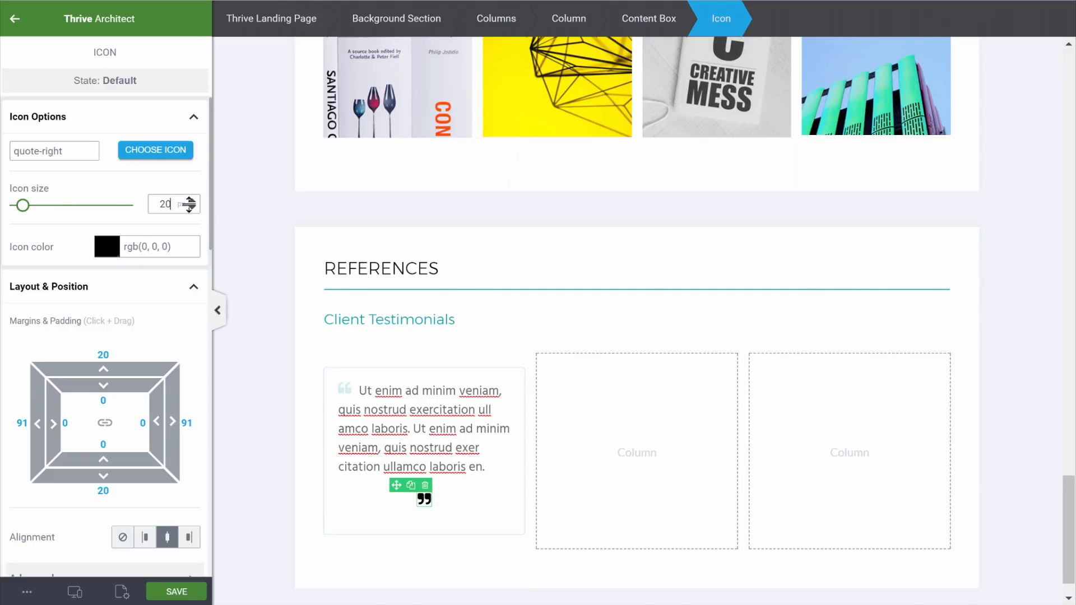
pyautogui.click(110, 249)
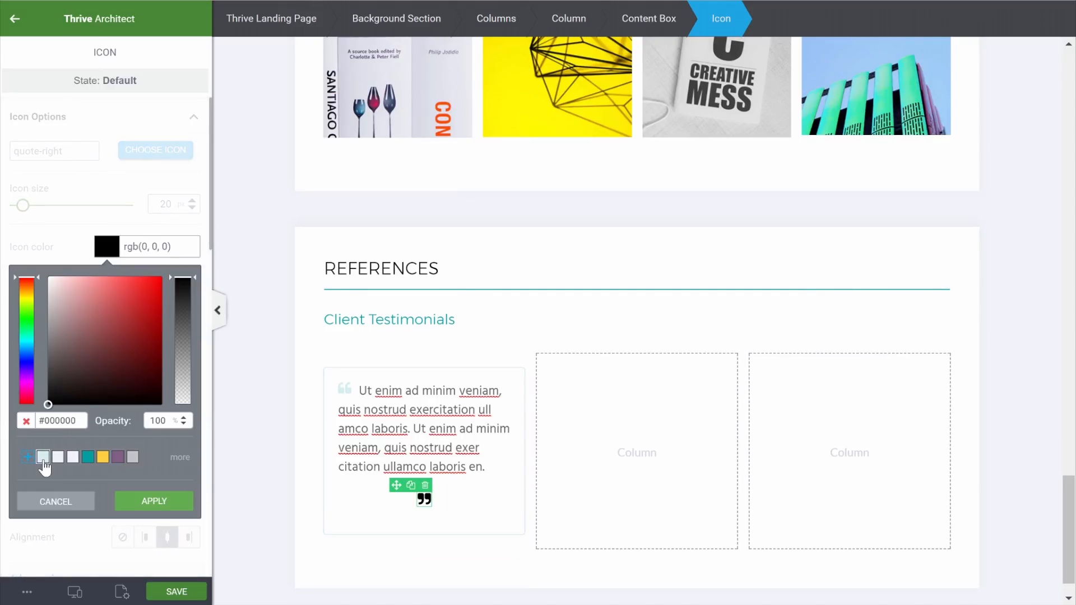
pyautogui.click(43, 457)
pyautogui.click(178, 511)
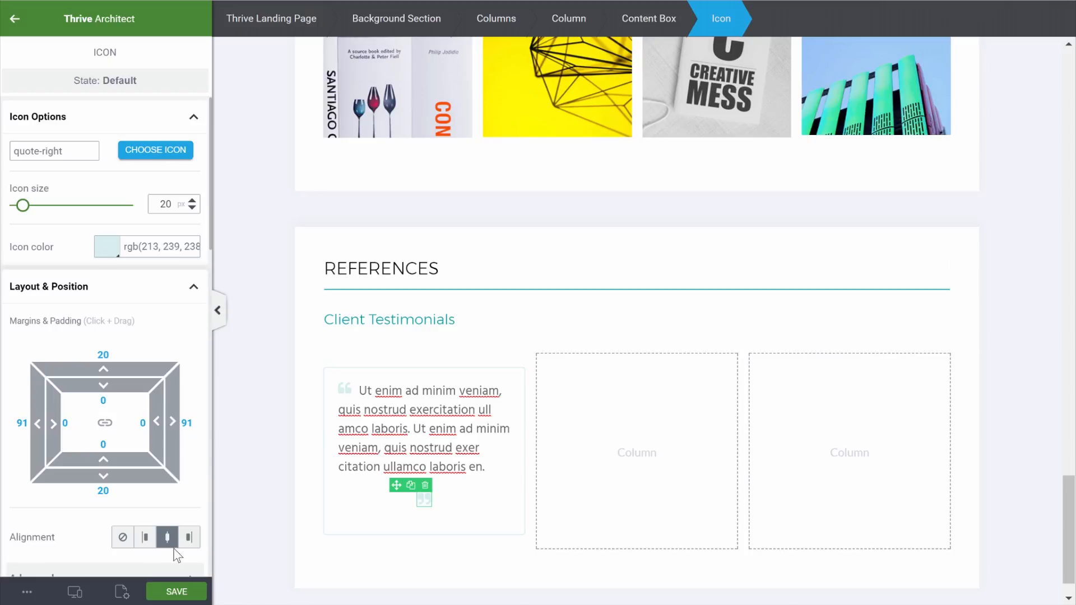
pyautogui.click(190, 538)
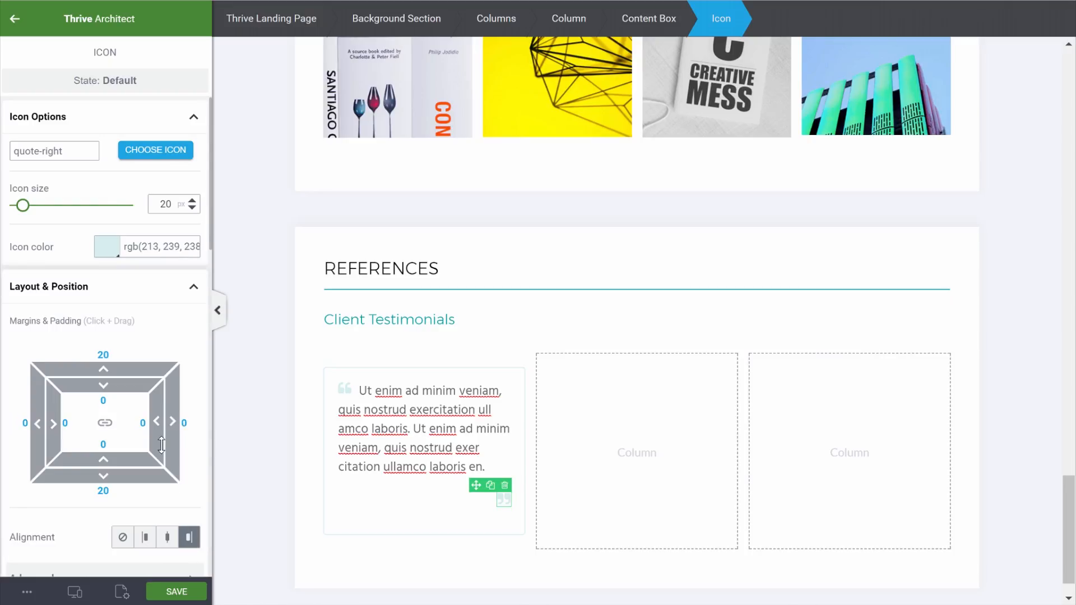
# Set the closing quote's top and bottom margins to 0 and float it
pyautogui.scroll(-5, 137, 443)
pyautogui.moveTo(91, 121); pyautogui.dragTo(133, 126)
pyautogui.write('0')
pyautogui.moveTo(93, 256); pyautogui.dragTo(143, 259)
pyautogui.write('0')
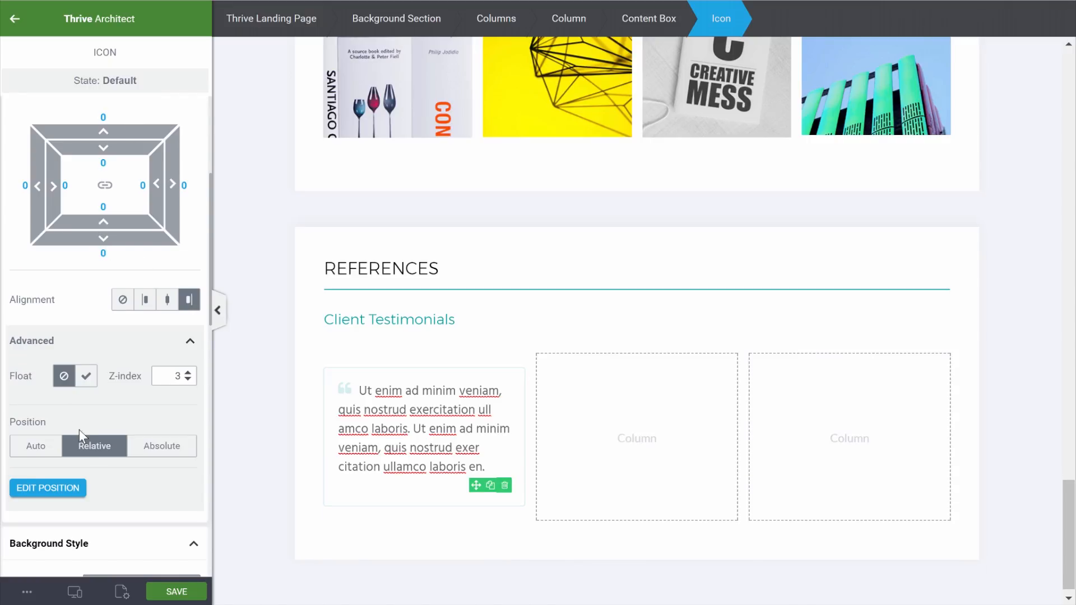
pyautogui.click(86, 376)
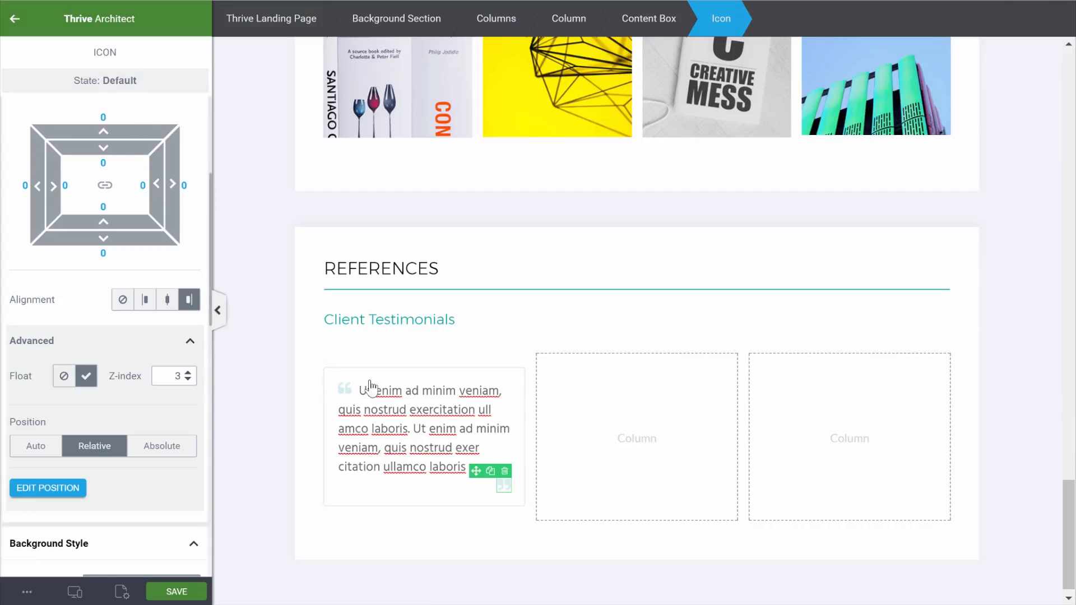
# Pull the closing quote up beside the last text line with a -22 top margin
pyautogui.click(281, 469)
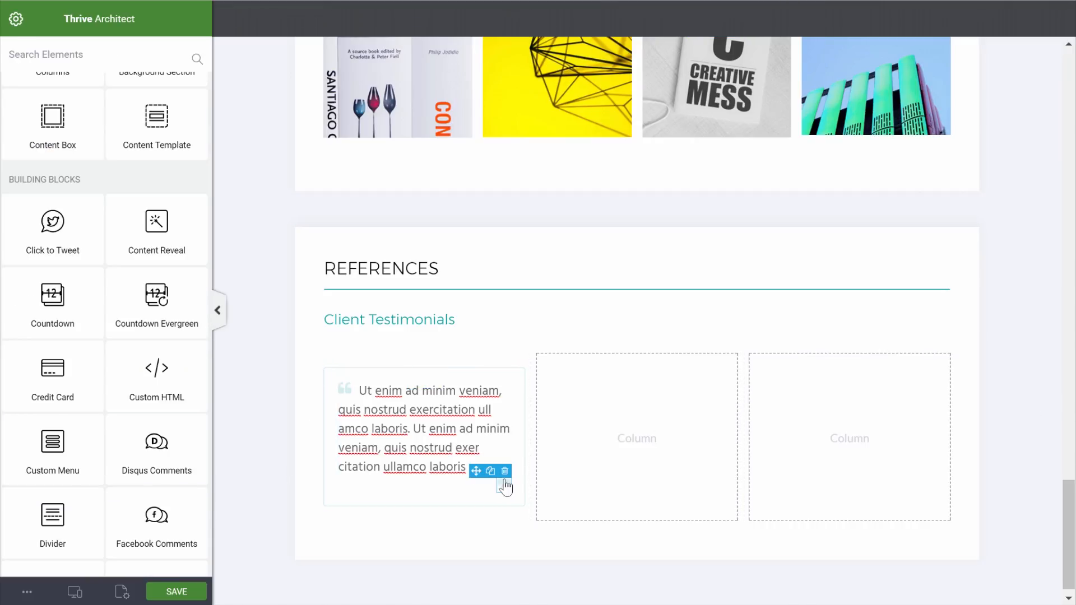
pyautogui.click(503, 489)
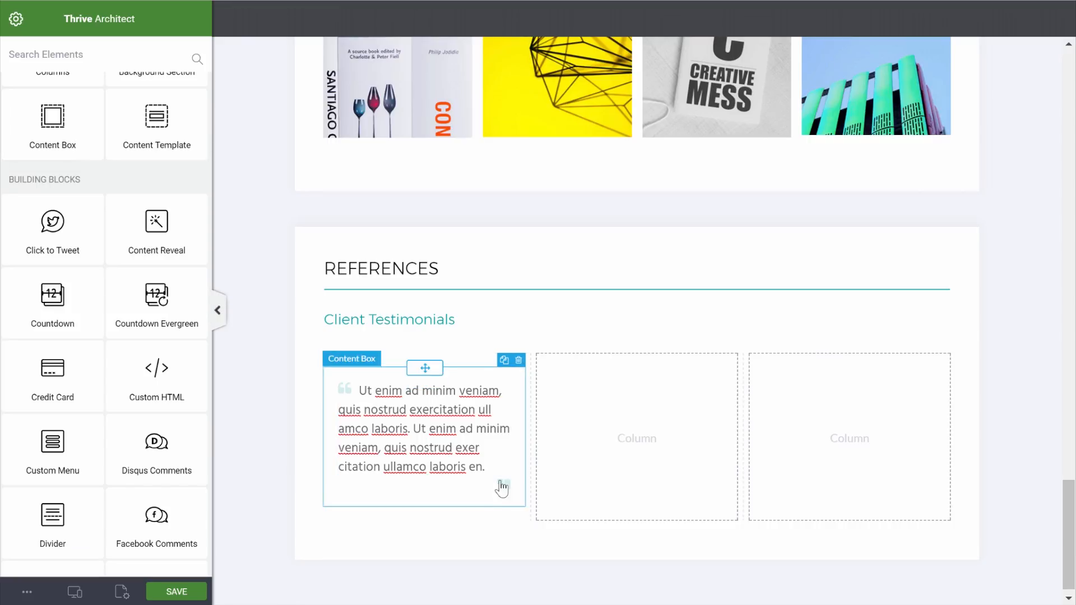
pyautogui.click(503, 487)
pyautogui.moveTo(102, 369); pyautogui.dragTo(102, 355)
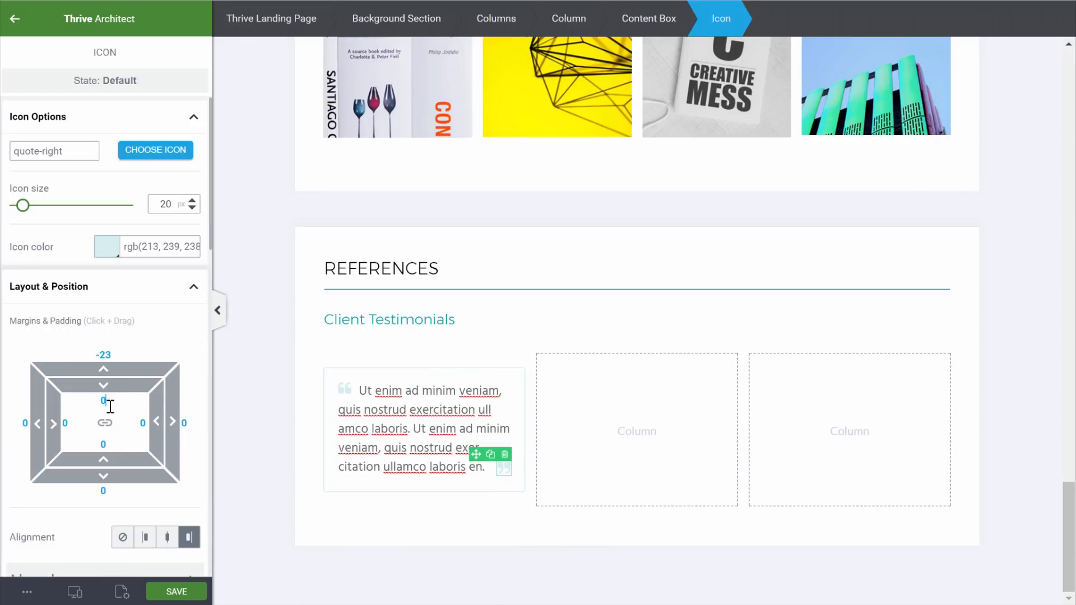
pyautogui.click(110, 367)
pyautogui.click(1007, 366)
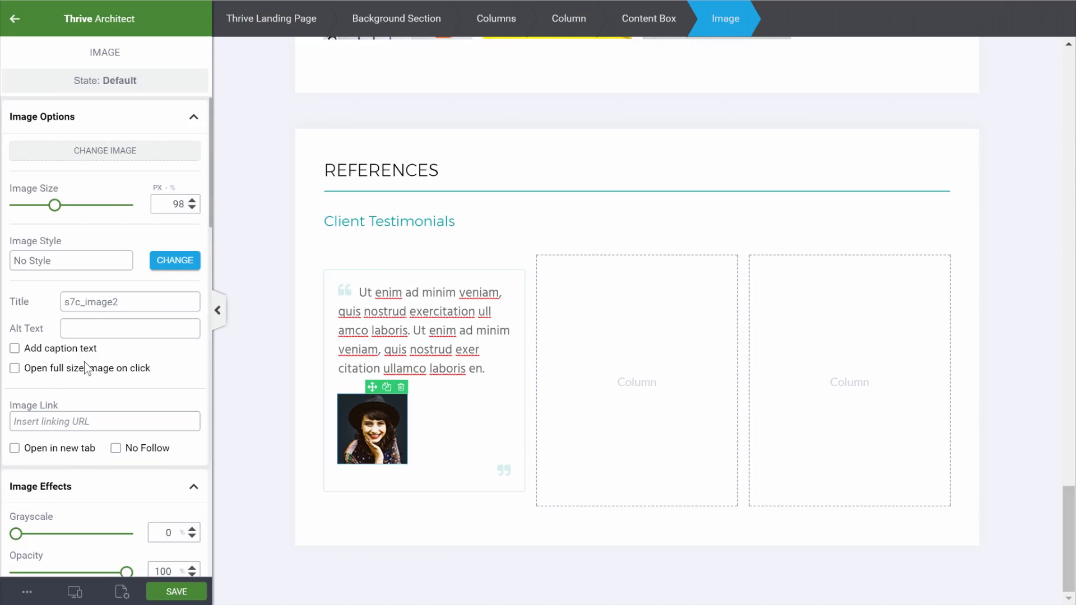
# Give the testimonial portrait a solid 3 px teal border
pyautogui.scroll(-10, 84, 362)
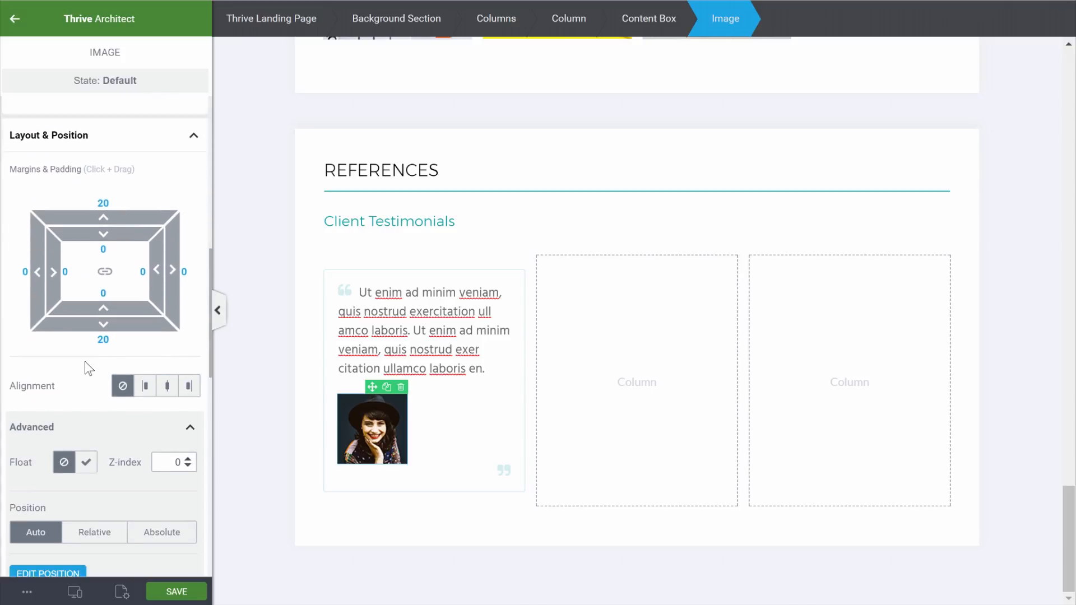
pyautogui.scroll(-7, 84, 368)
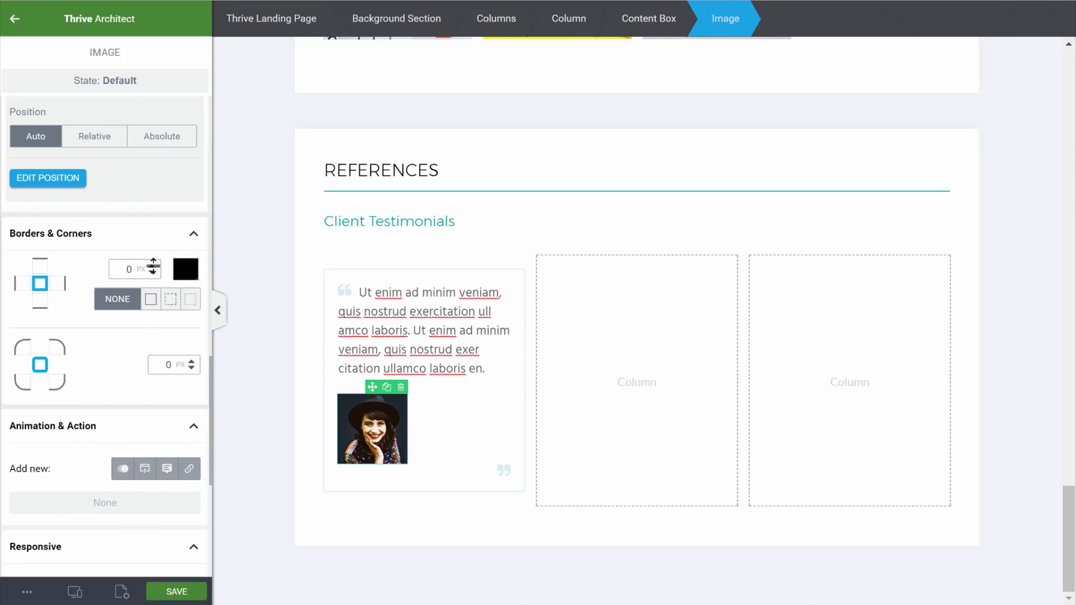
pyautogui.click(150, 299)
pyautogui.click(155, 268)
pyautogui.click(155, 267)
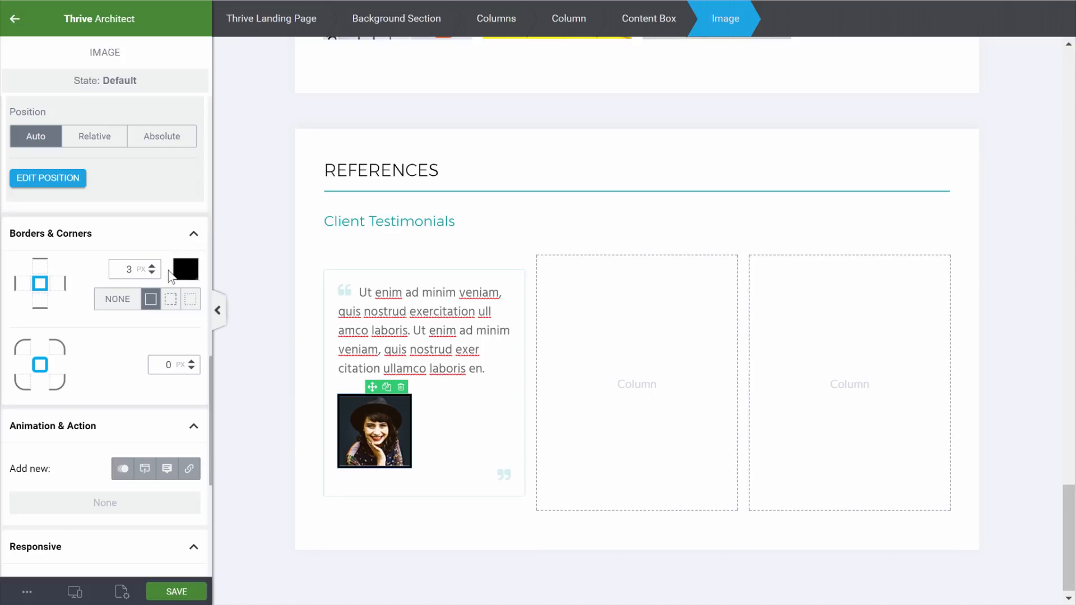
pyautogui.click(181, 273)
pyautogui.click(88, 480)
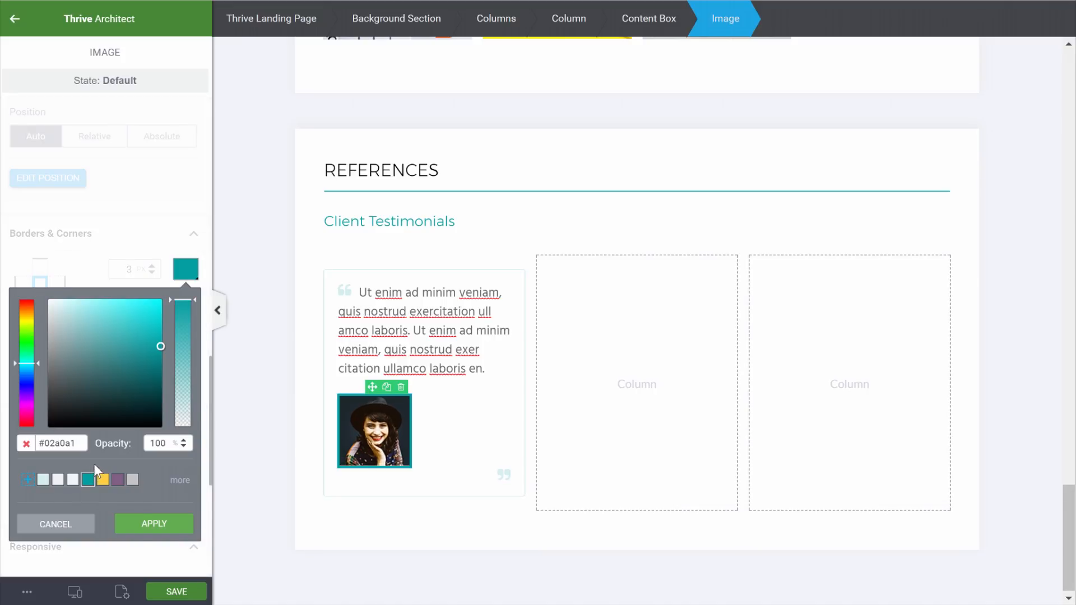
pyautogui.click(138, 530)
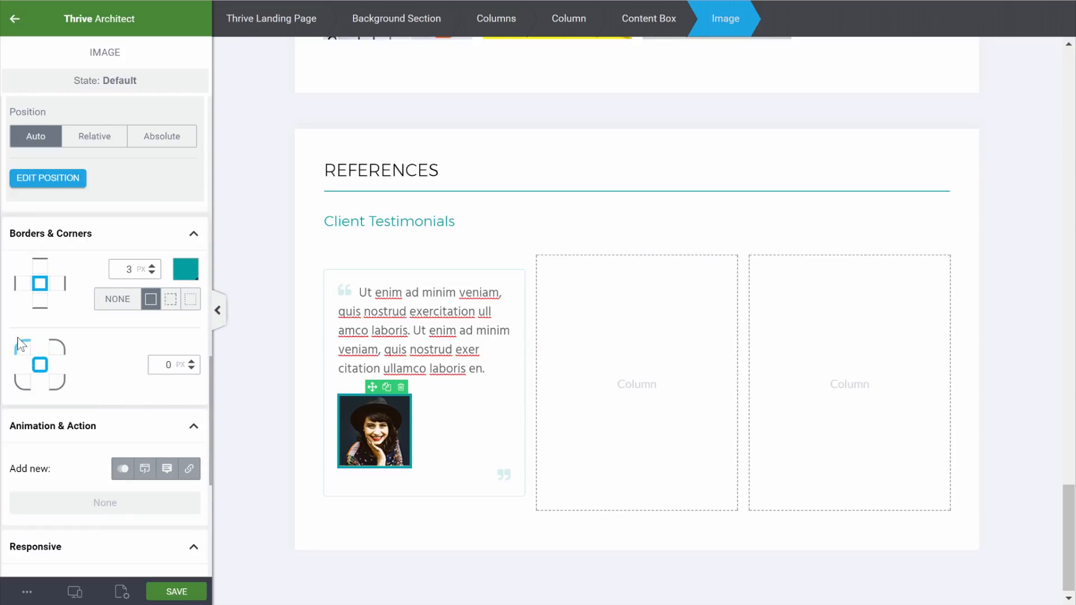
# Round the bottom-left, bottom-right and top-left corners to 50 px, leaving top-right square
pyautogui.click(27, 387)
pyautogui.click(159, 365)
pyautogui.write('5')
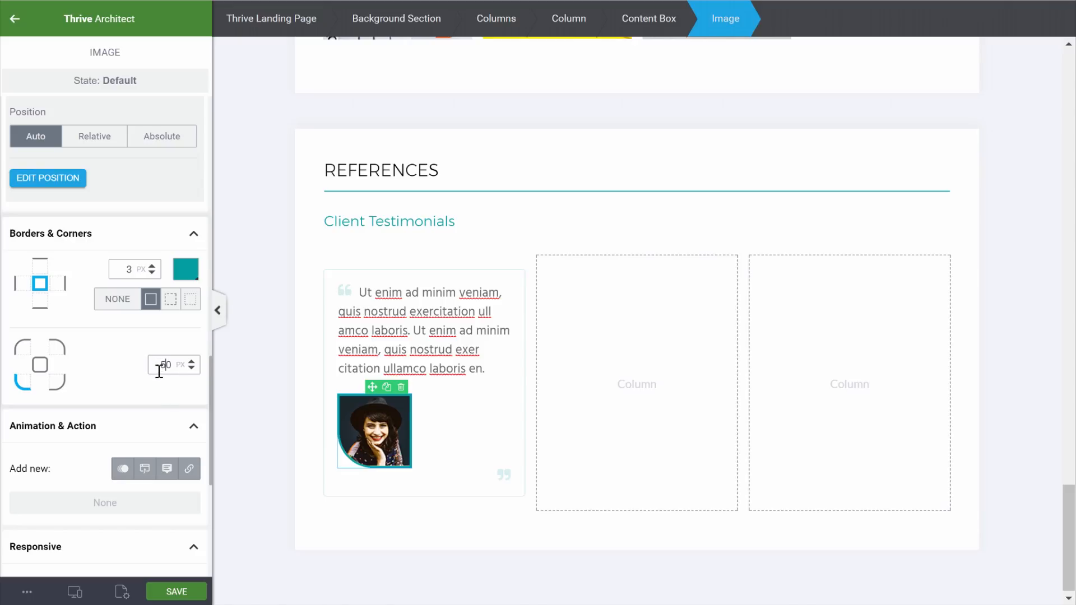
pyautogui.click(58, 384)
pyautogui.write('5')
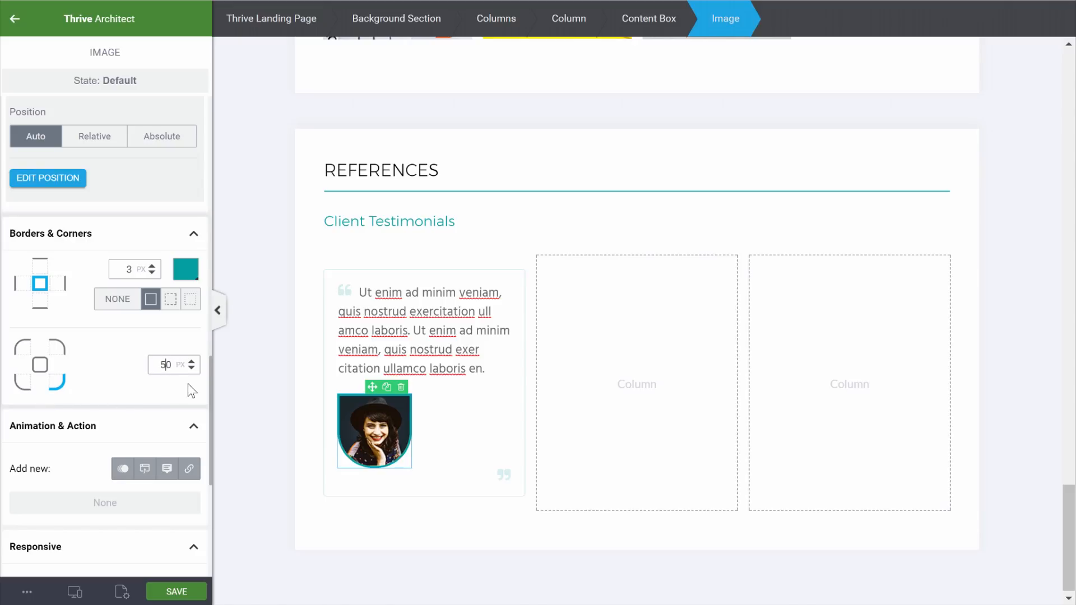
pyautogui.click(23, 351)
pyautogui.write('5')
pyautogui.click(266, 409)
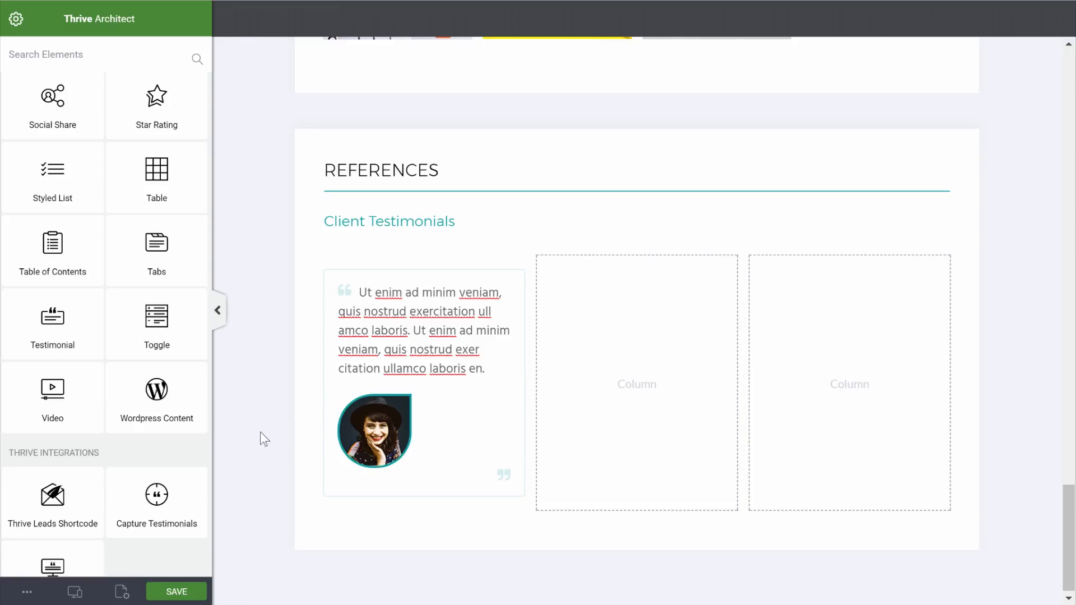
# Move the closing quote to the text's end and add the client's name, bold and teal, beside the photo
pyautogui.click(504, 477)
pyautogui.moveTo(470, 468); pyautogui.dragTo(440, 385)
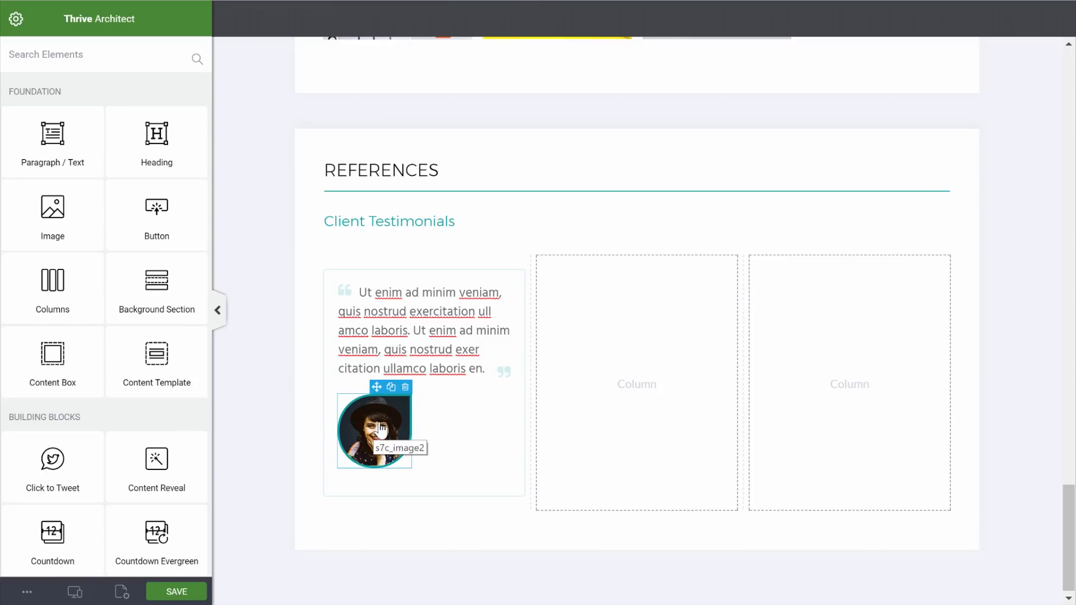
pyautogui.moveTo(53, 137); pyautogui.dragTo(451, 422)
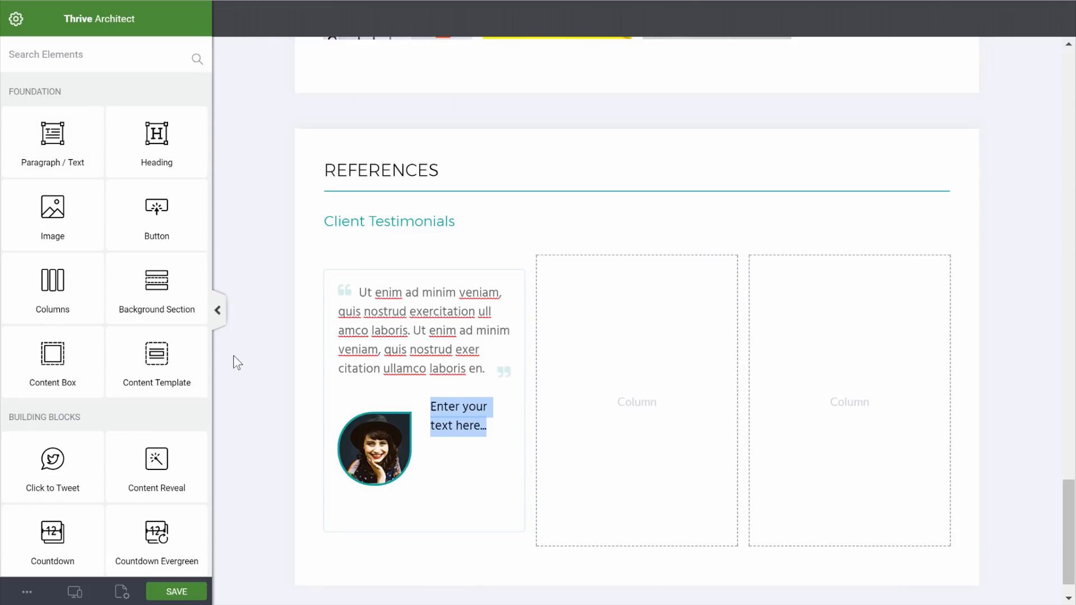
pyautogui.write('Jane Doe')
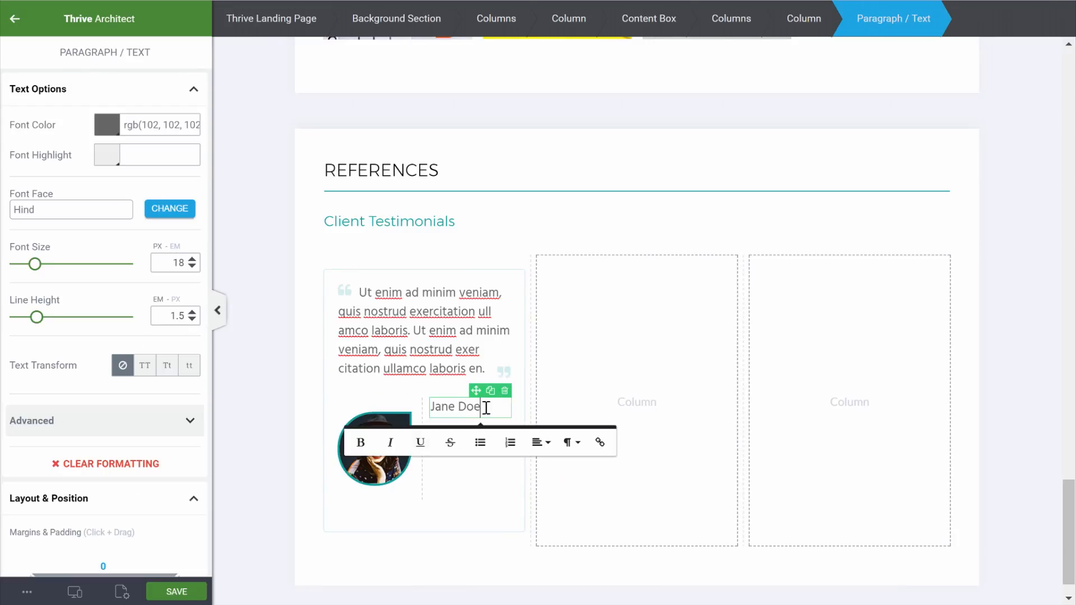
pyautogui.moveTo(486, 409); pyautogui.dragTo(428, 410)
pyautogui.click(337, 442)
pyautogui.click(104, 132)
pyautogui.click(89, 335)
pyautogui.click(166, 381)
# Add 'CEO of Incorp' as a job title below the name
pyautogui.click(14, 19)
pyautogui.moveTo(53, 148); pyautogui.dragTo(456, 440)
pyautogui.write('CEO of Incorp')
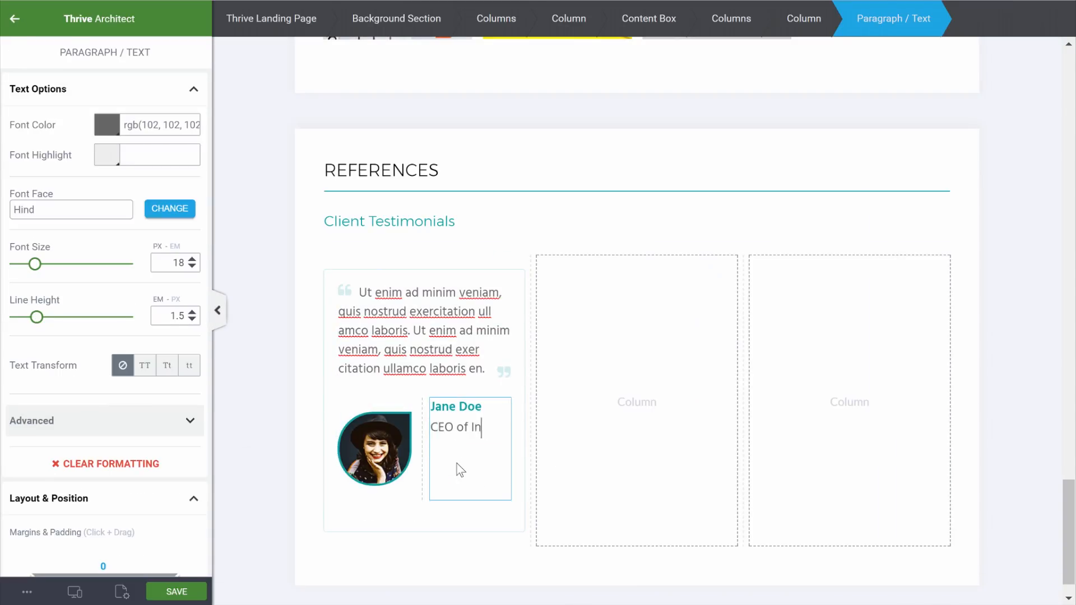
pyautogui.click(261, 406)
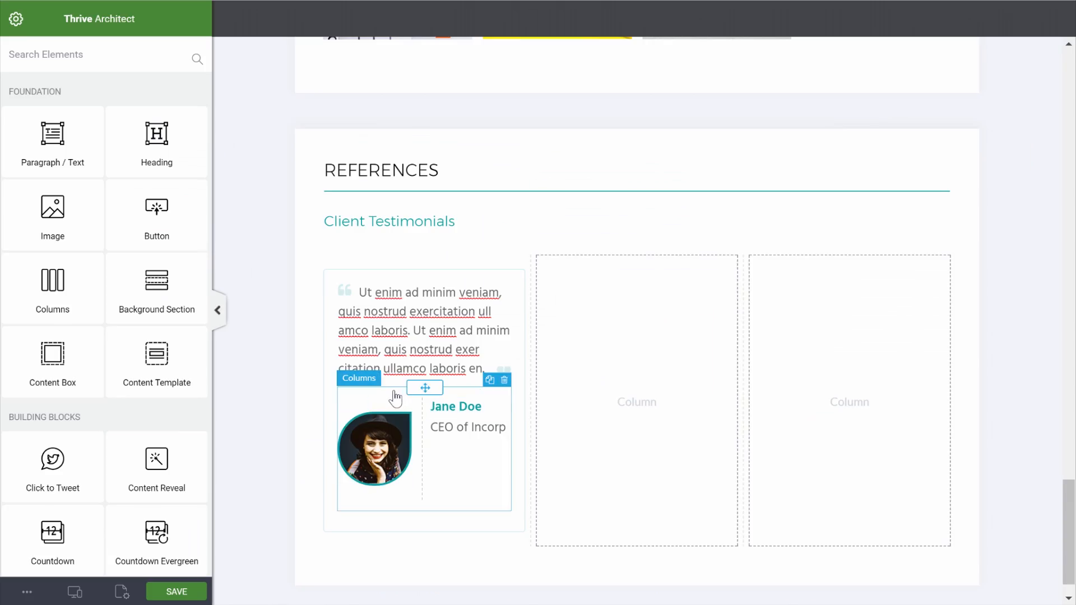
# Set the photo-and-name row to top margin 27, bottom margin -80 and bottom padding 0
pyautogui.click(392, 398)
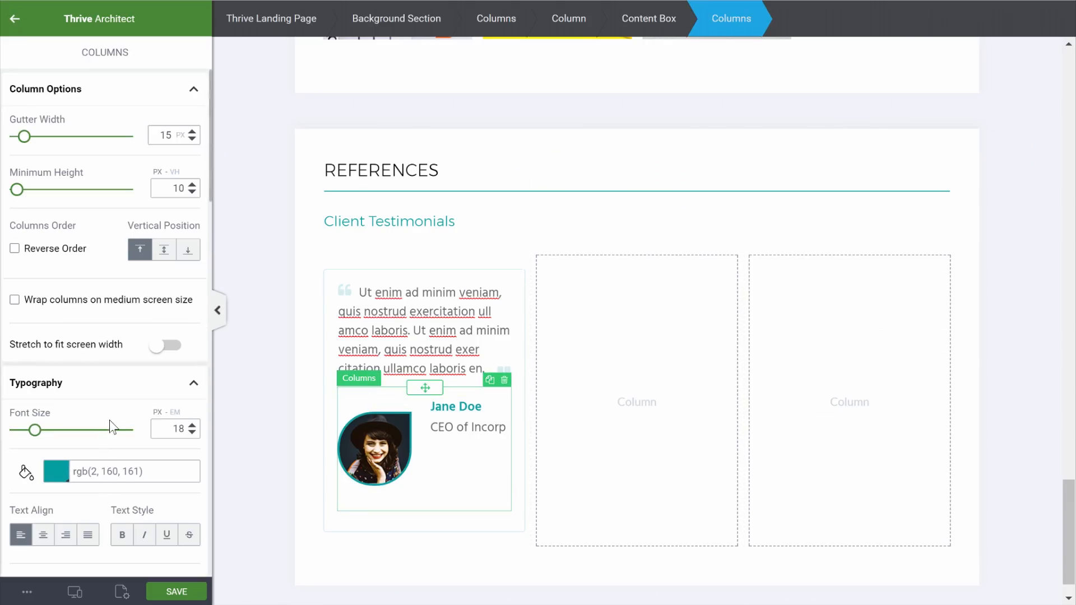
pyautogui.scroll(-5, 111, 425)
pyautogui.scroll(-4, 111, 423)
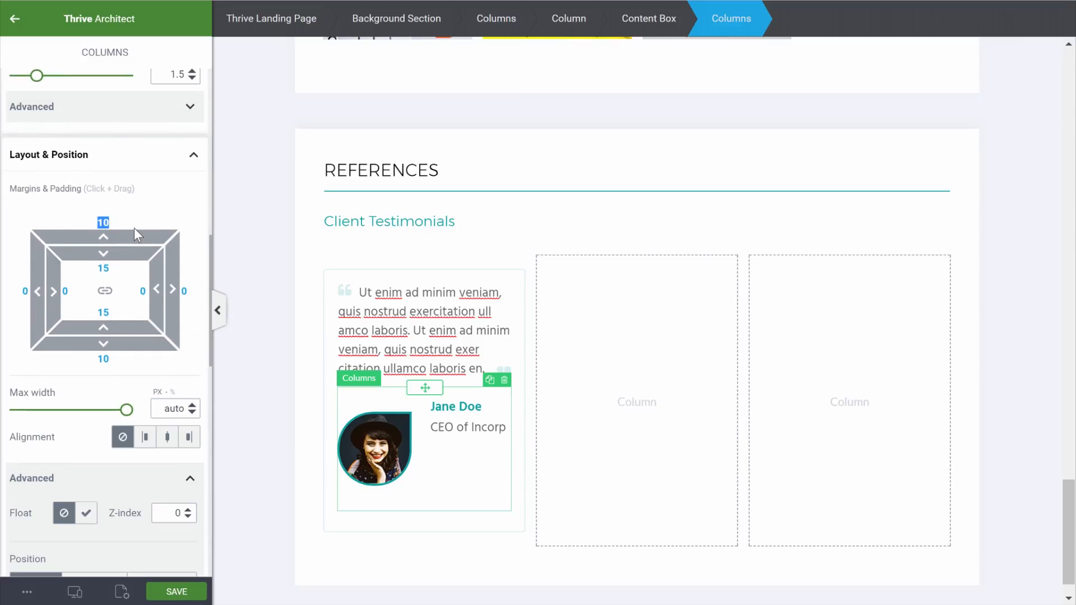
pyautogui.write('0')
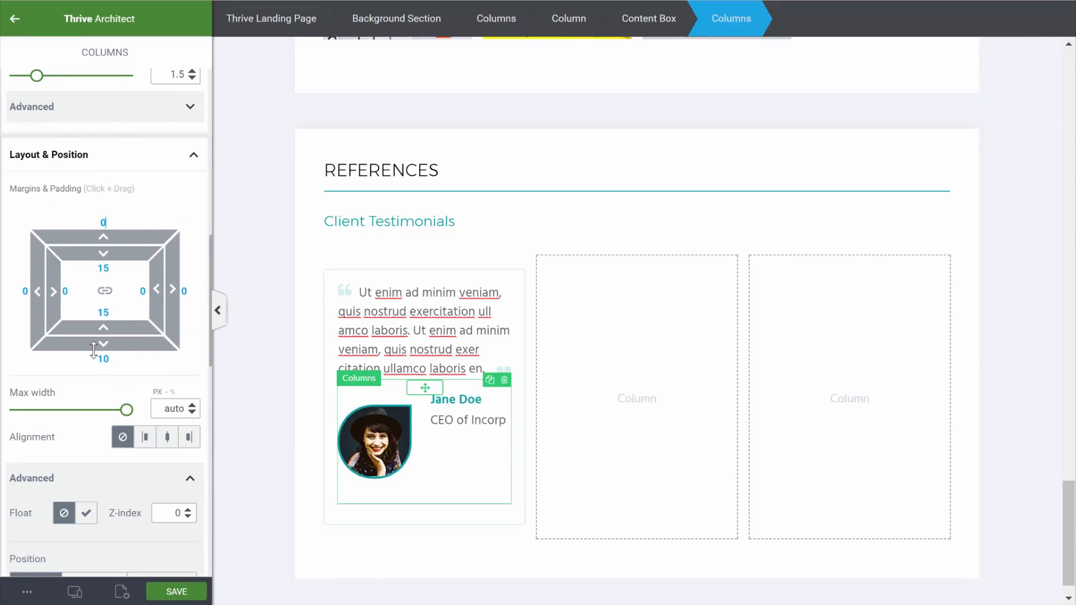
pyautogui.click(121, 363)
pyautogui.write('0')
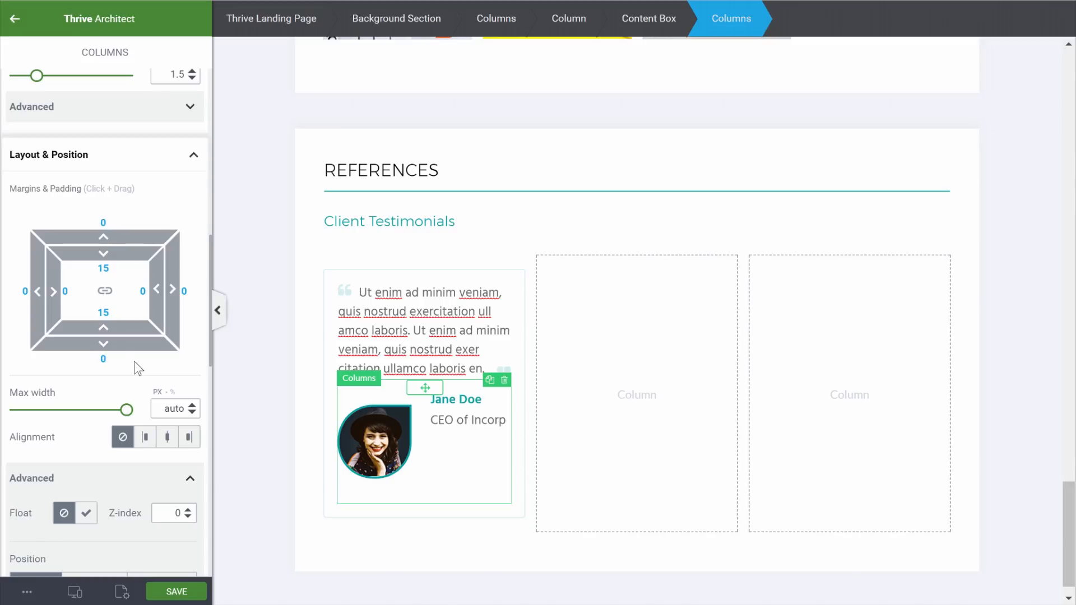
pyautogui.click(130, 315)
pyautogui.write('0')
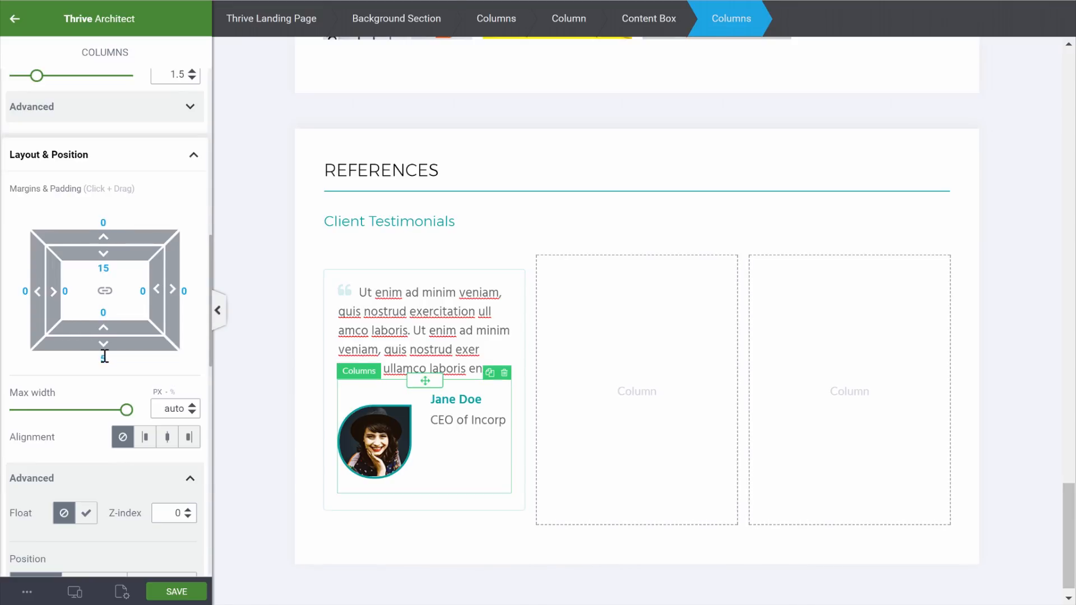
pyautogui.moveTo(107, 349); pyautogui.dragTo(138, 219)
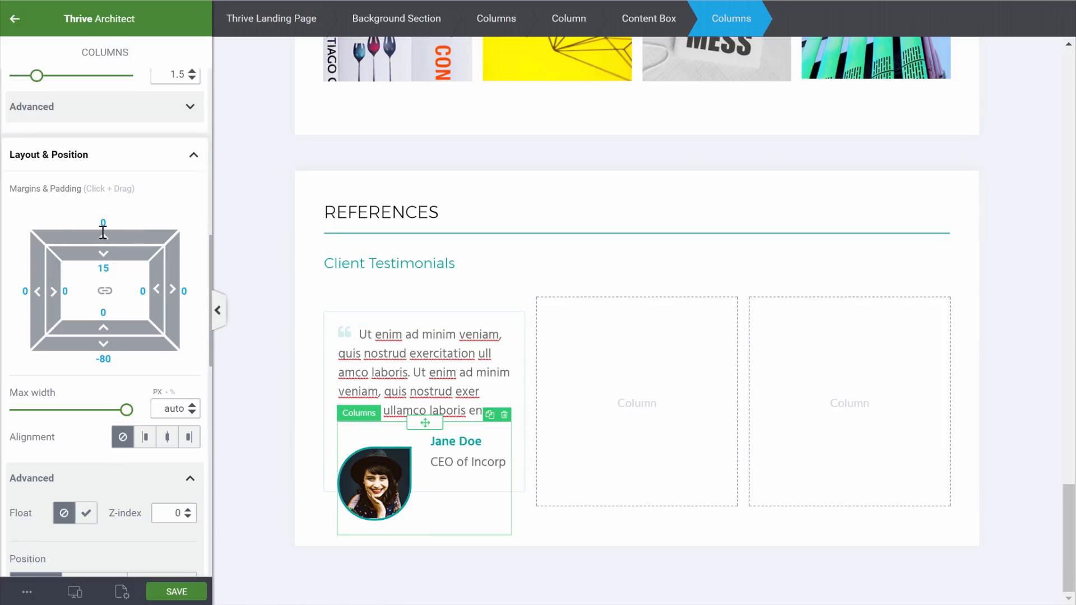
pyautogui.moveTo(104, 230); pyautogui.dragTo(111, 192)
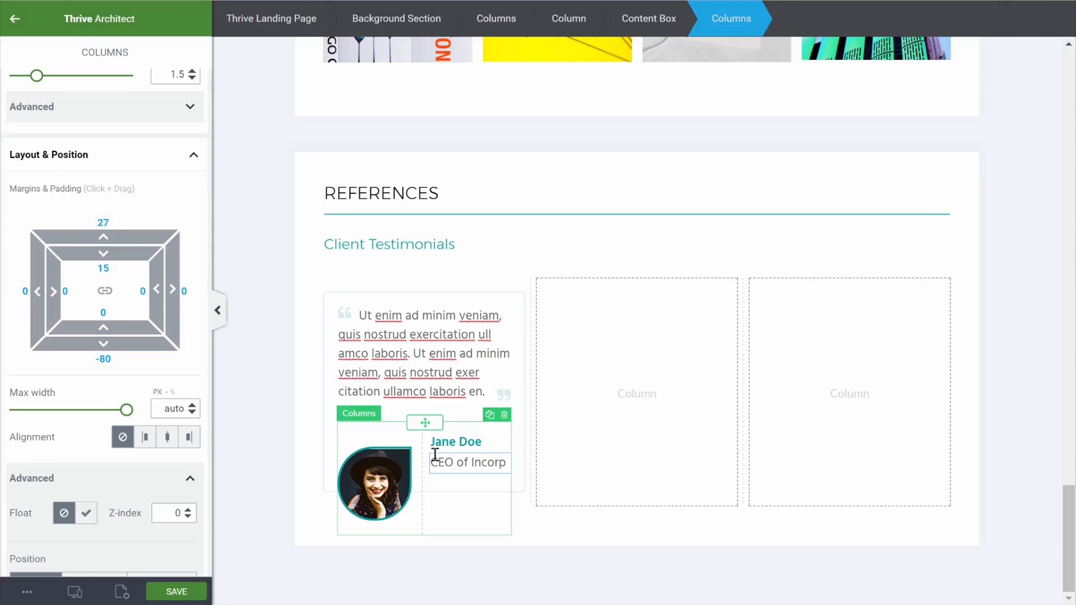
pyautogui.click(298, 444)
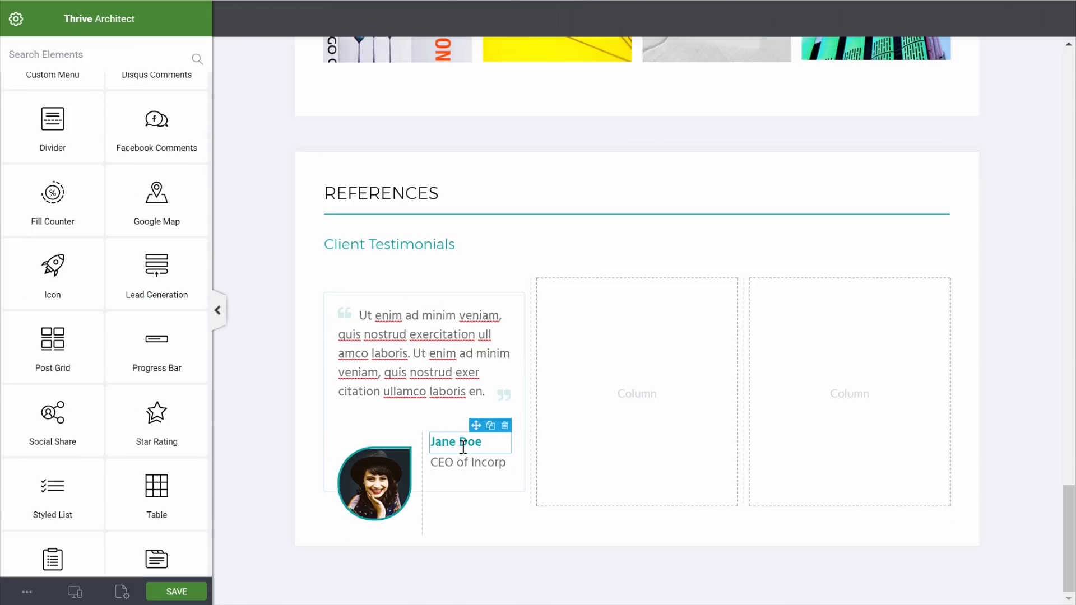
# Add padding to the name column, then preview the page at tablet width
pyautogui.click(455, 435)
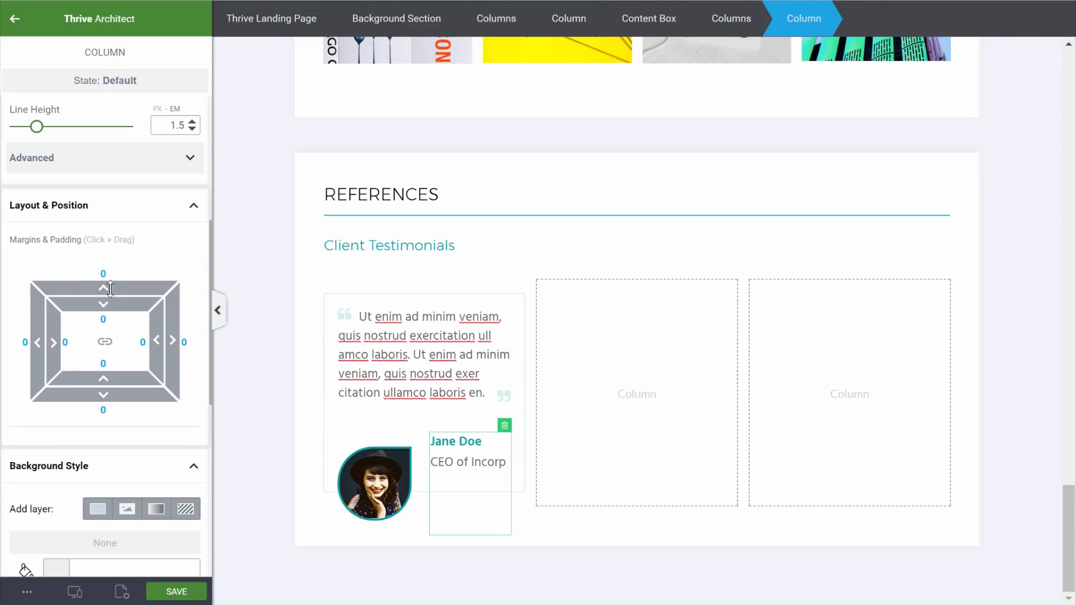
pyautogui.write('1')
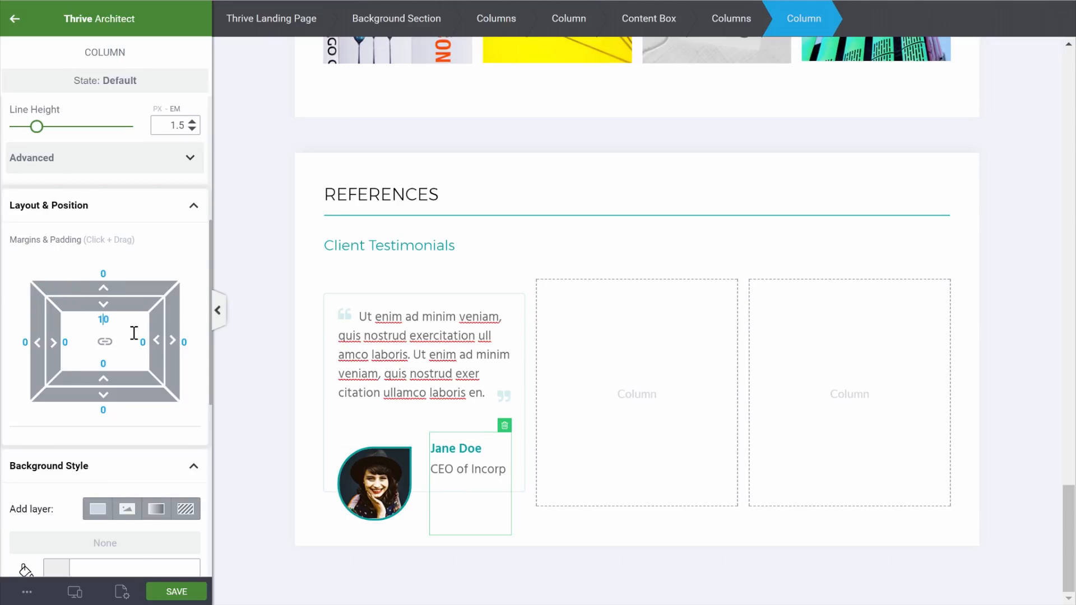
pyautogui.click(287, 338)
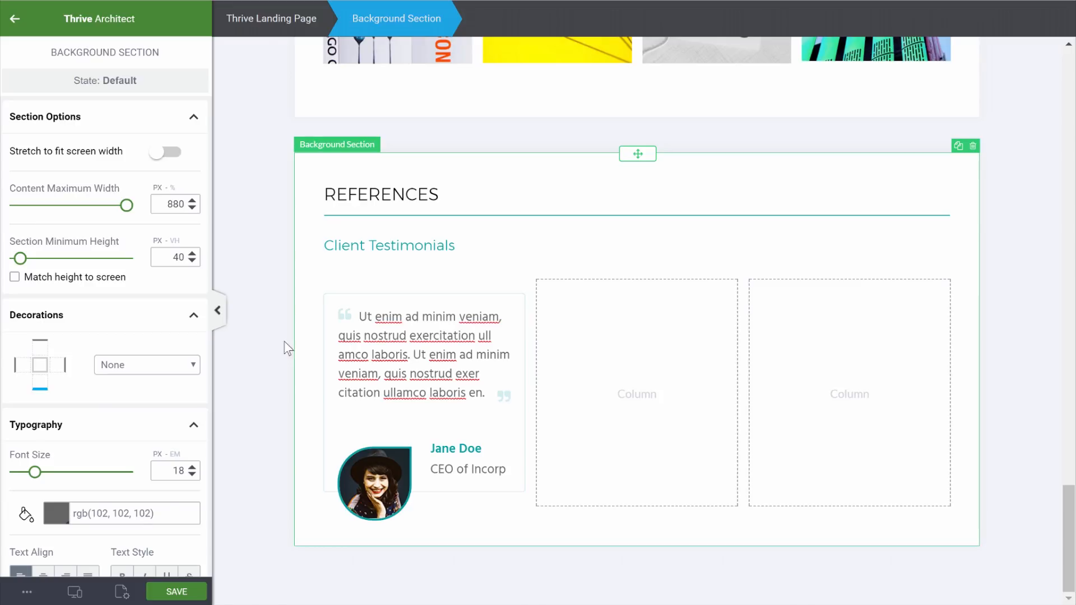
pyautogui.moveTo(75, 593)
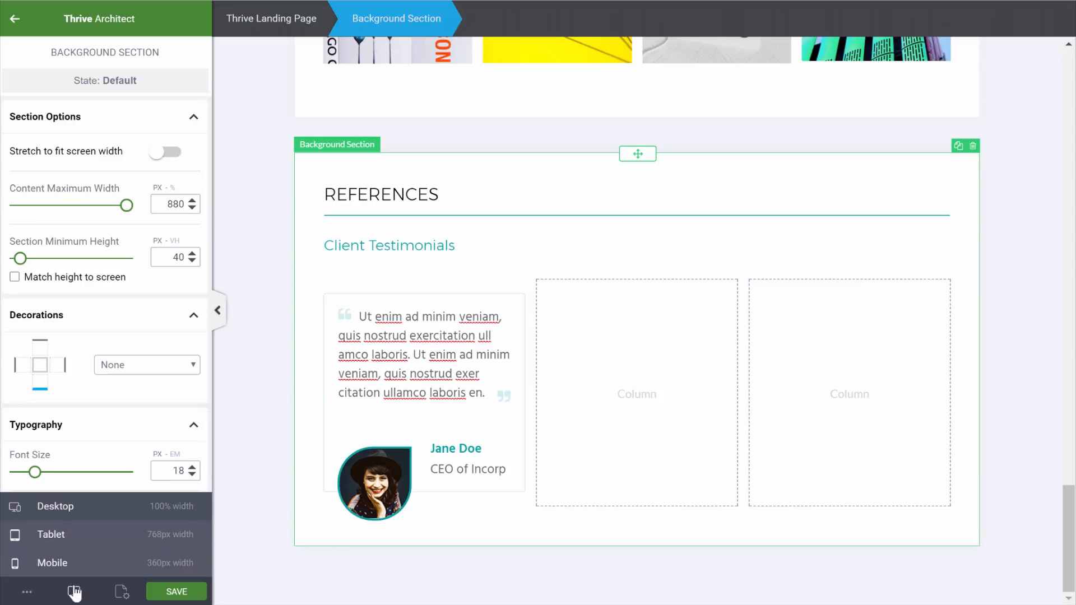
pyautogui.click(79, 547)
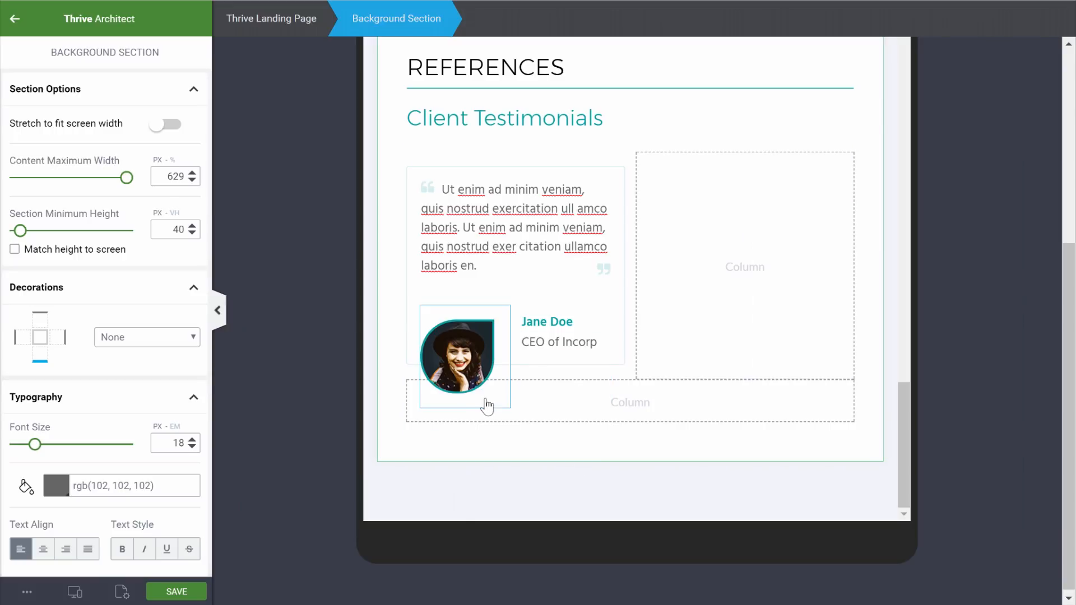
# On tablet, give the testimonial card a 50 px bottom margin
pyautogui.click(413, 176)
pyautogui.scroll(-5, 99, 486)
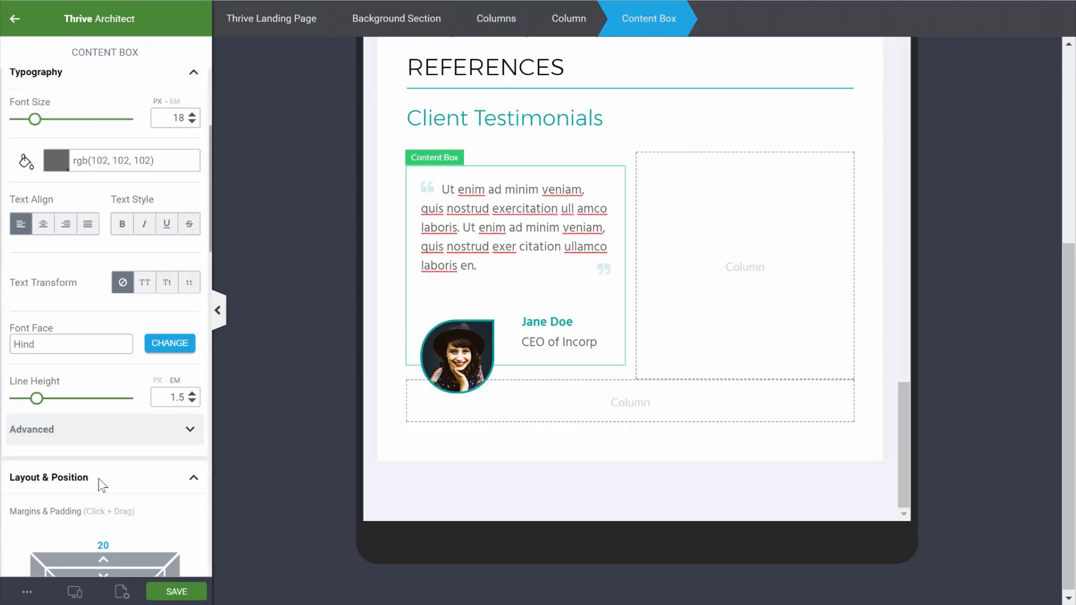
pyautogui.scroll(-3, 99, 479)
pyautogui.click(100, 474)
pyautogui.write('50')
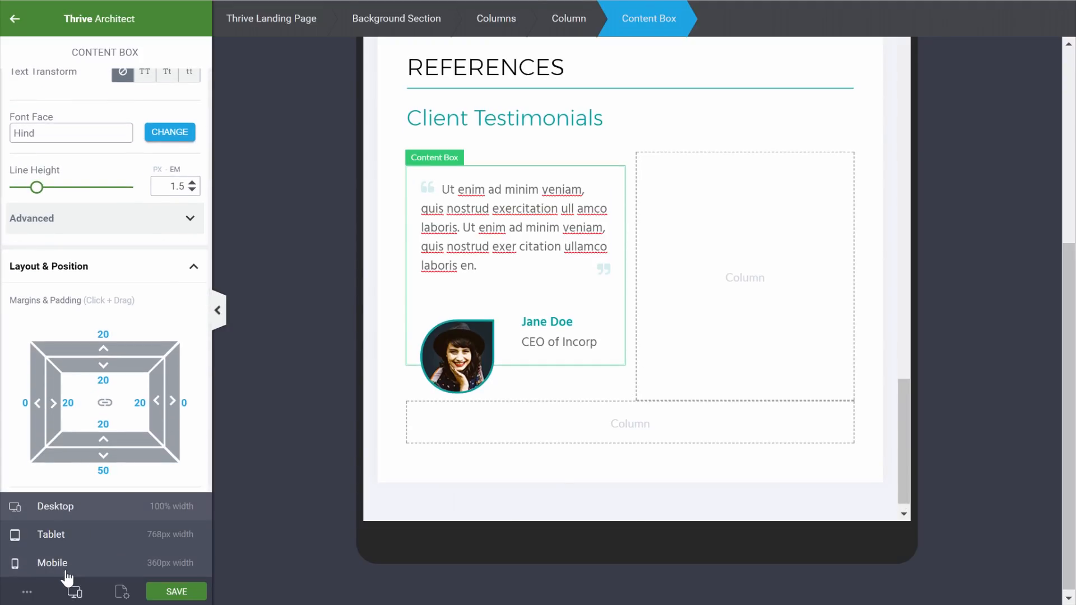
# On mobile, set the photo-and-name row's bottom margin to 0 and centre it
pyautogui.click(66, 575)
pyautogui.scroll(-10, 725, 351)
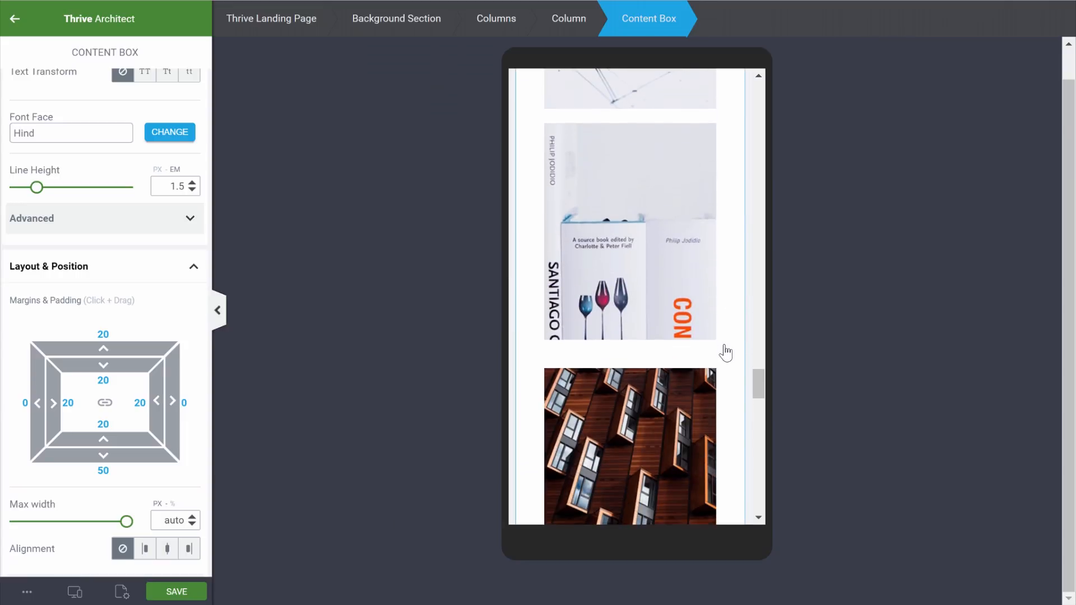
pyautogui.scroll(-15, 726, 353)
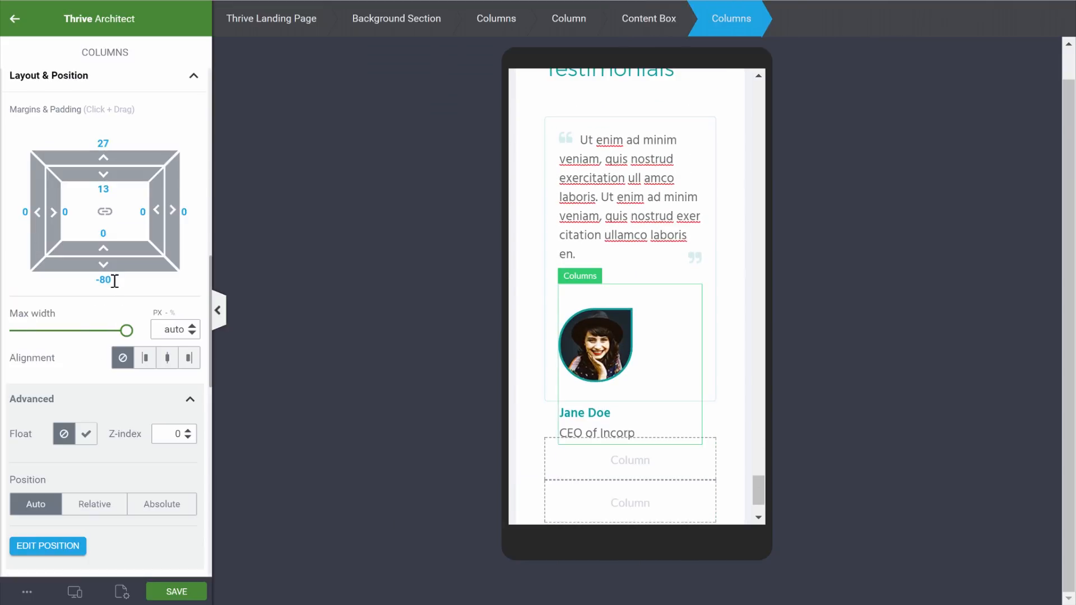
pyautogui.moveTo(114, 281); pyautogui.dragTo(38, 283)
pyautogui.write('0')
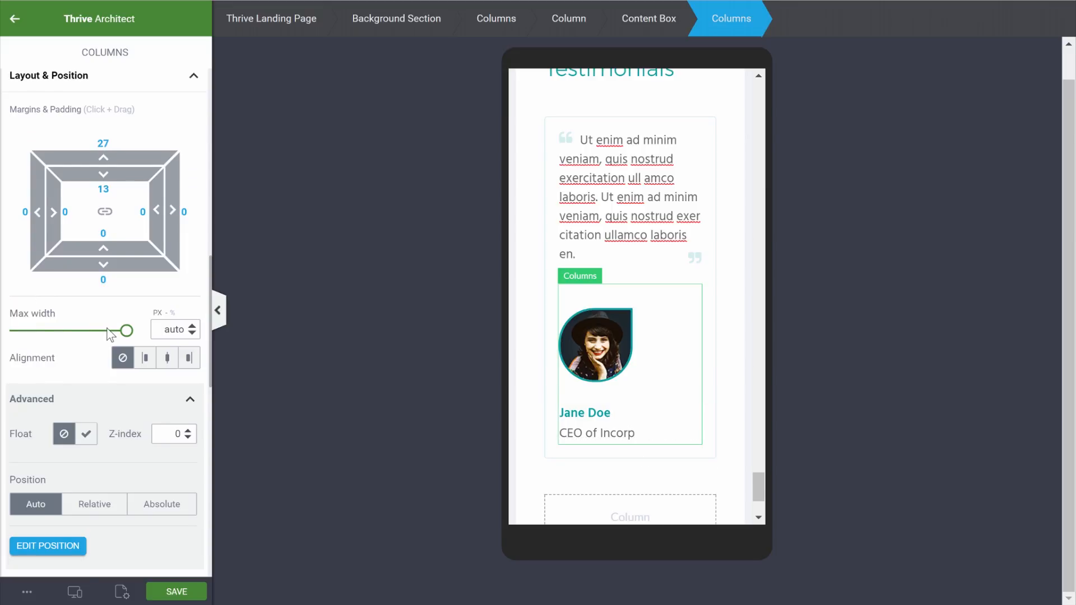
pyautogui.click(168, 359)
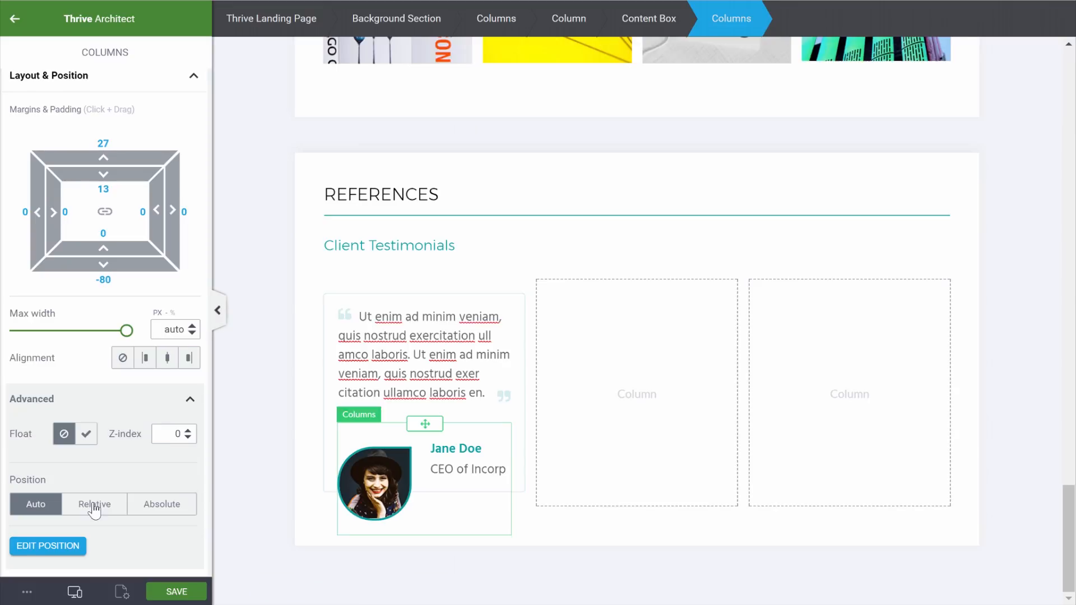
# Duplicate the testimonial card and move the copies into the second and third columns
pyautogui.click(471, 305)
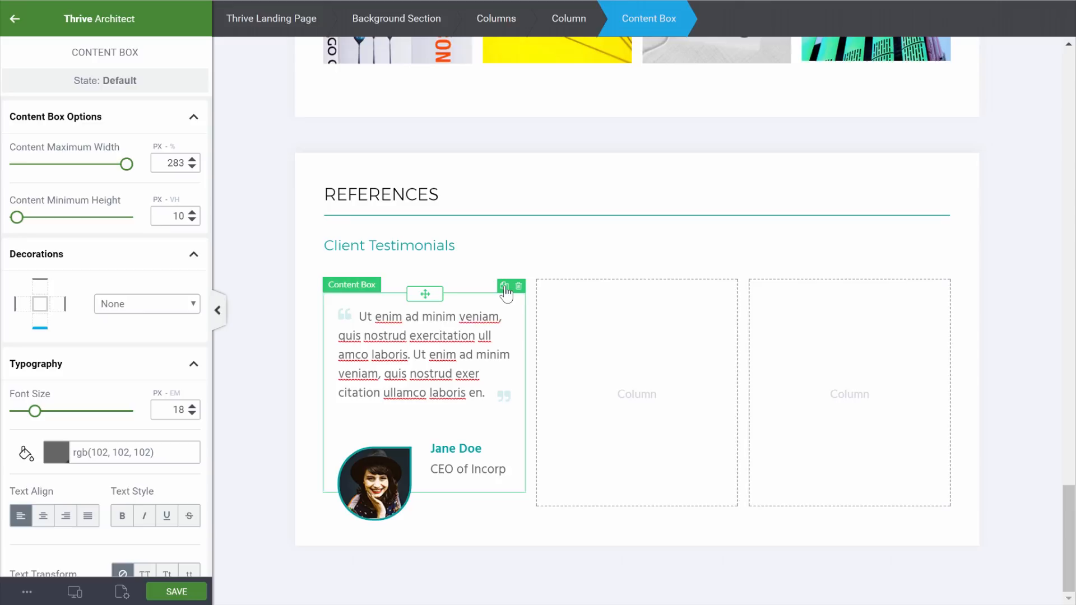
pyautogui.click(504, 286)
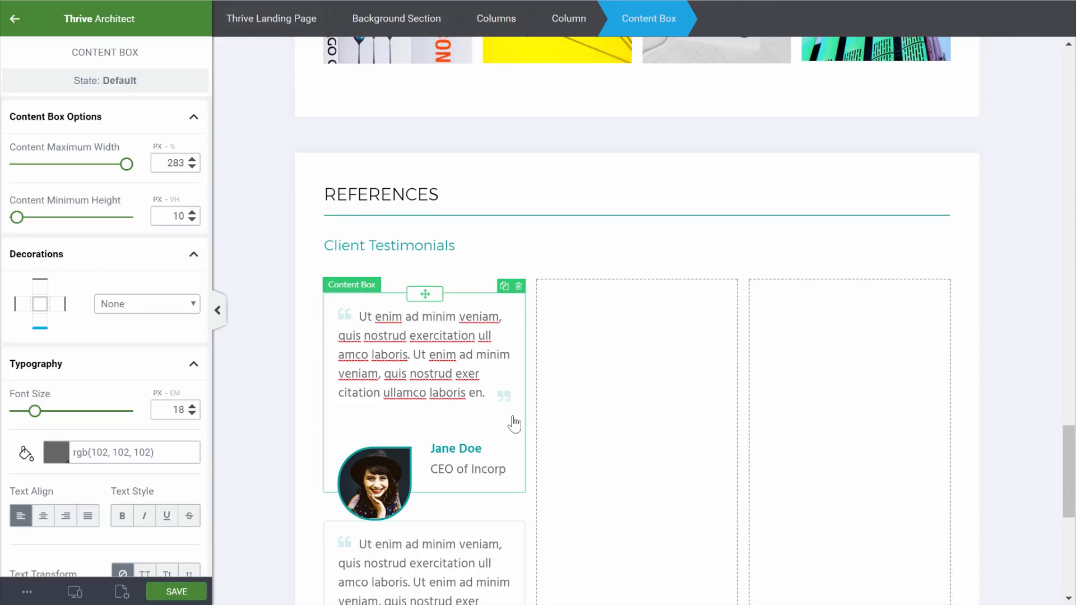
pyautogui.scroll(-4, 513, 418)
pyautogui.moveTo(497, 405); pyautogui.dragTo(589, 302)
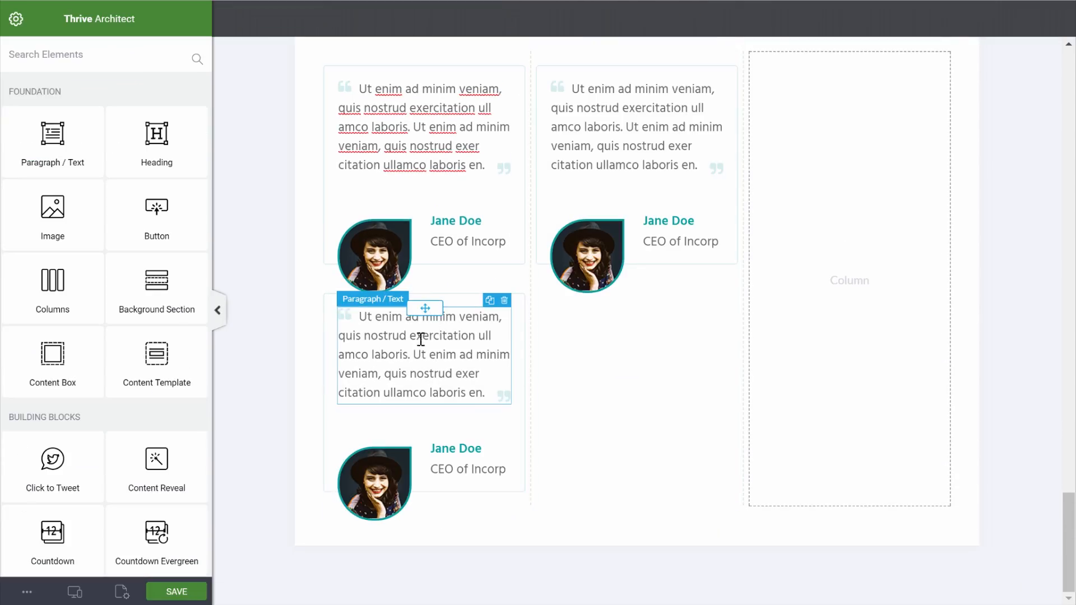
pyautogui.click(519, 313)
pyautogui.moveTo(425, 294); pyautogui.dragTo(821, 314)
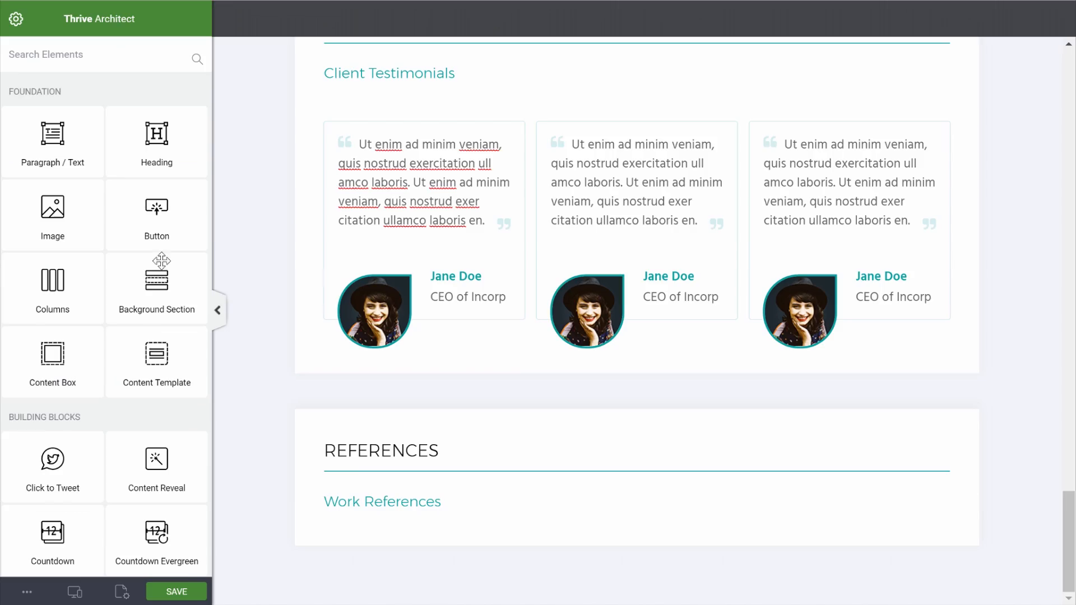
# Add a two-column row and put a content box in the left column
pyautogui.moveTo(56, 289); pyautogui.dragTo(600, 453)
pyautogui.click(569, 445)
pyautogui.moveTo(51, 350); pyautogui.dragTo(456, 484)
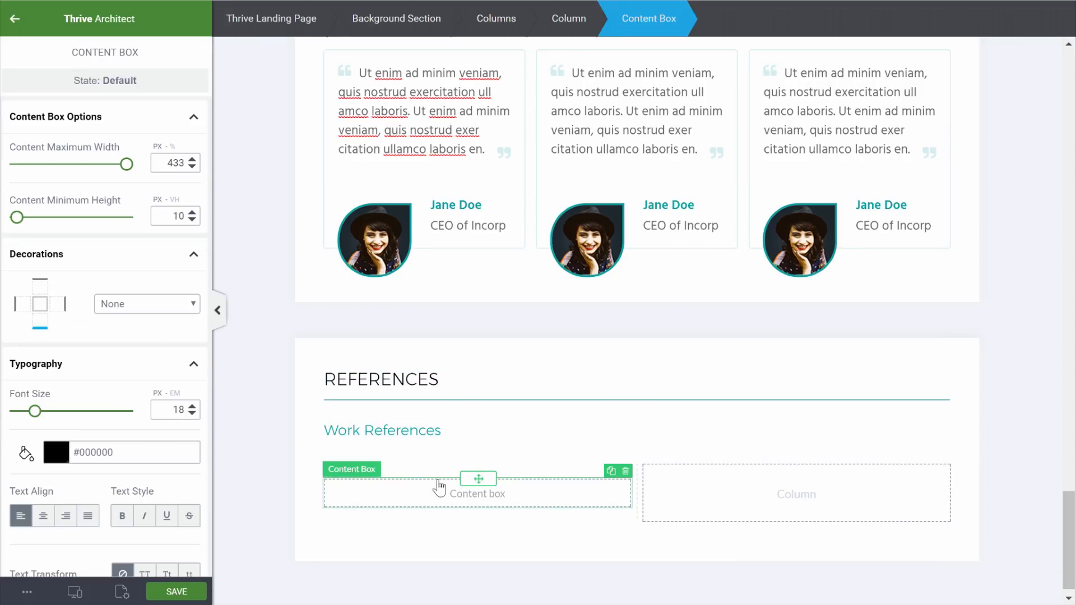
# Give the content box a light grey #f2f5f9 background
pyautogui.scroll(-12, 79, 393)
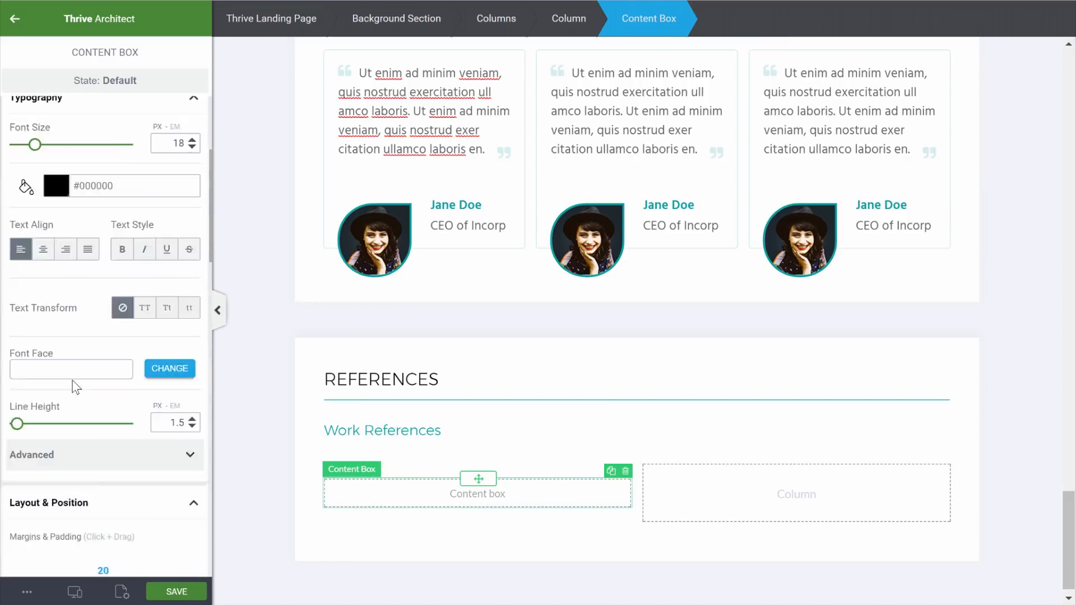
pyautogui.scroll(-5, 74, 387)
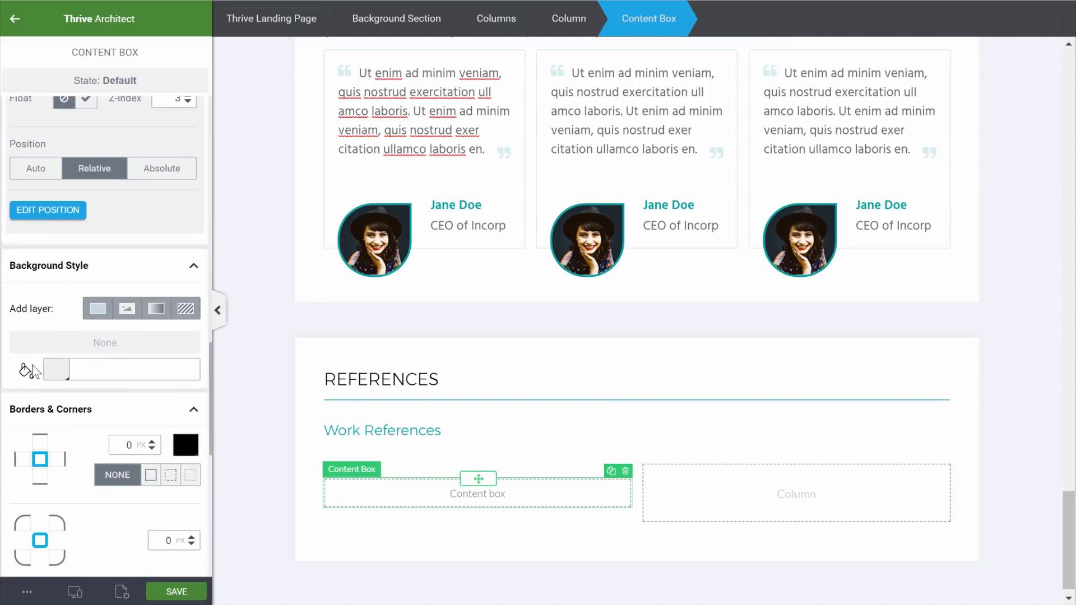
pyautogui.click(56, 371)
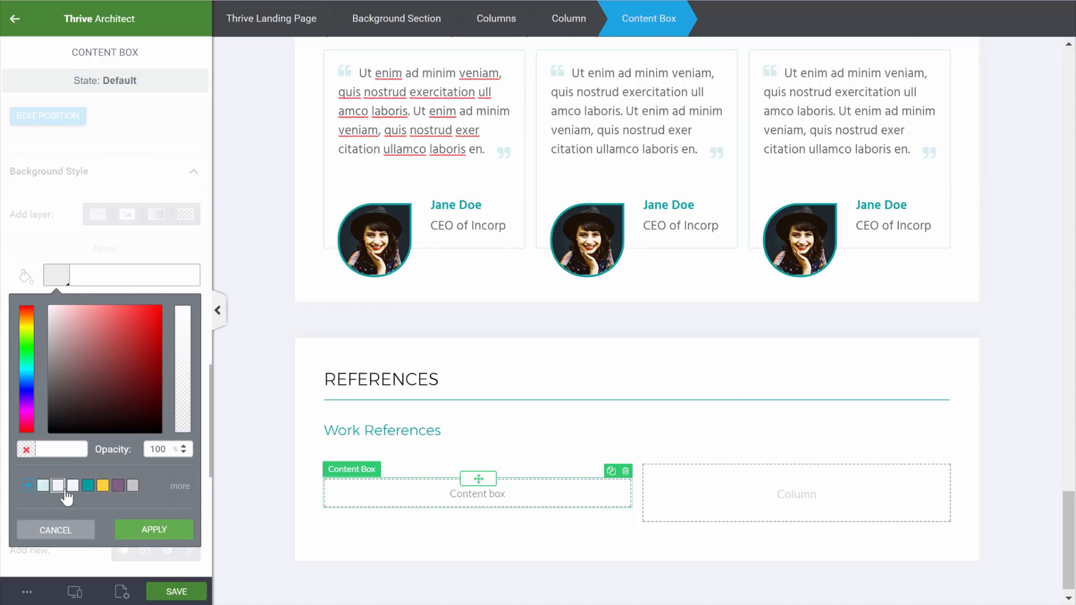
pyautogui.click(73, 486)
pyautogui.click(154, 531)
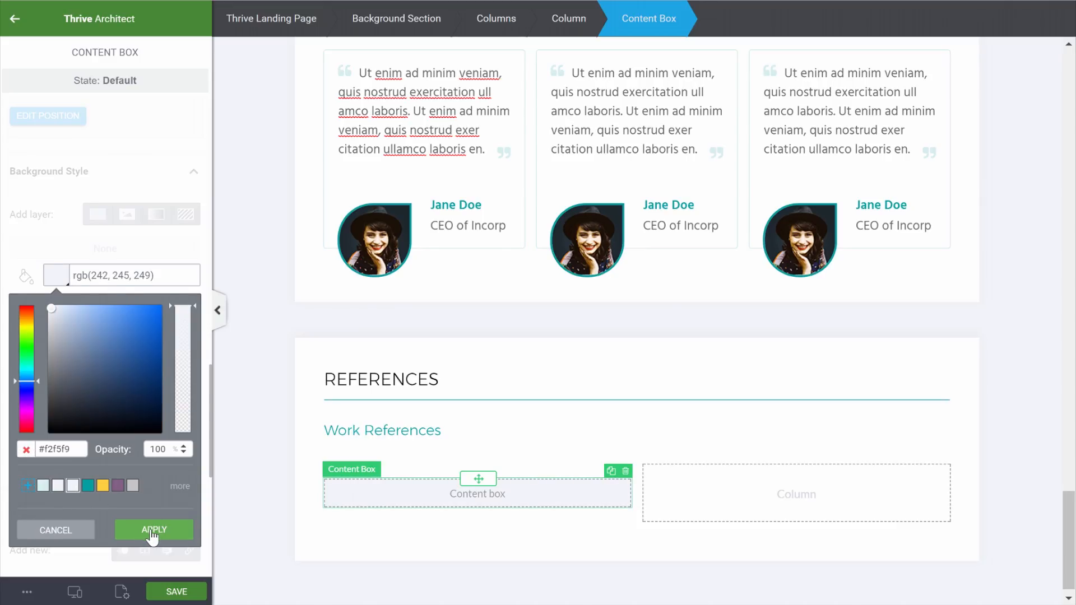
pyautogui.click(14, 18)
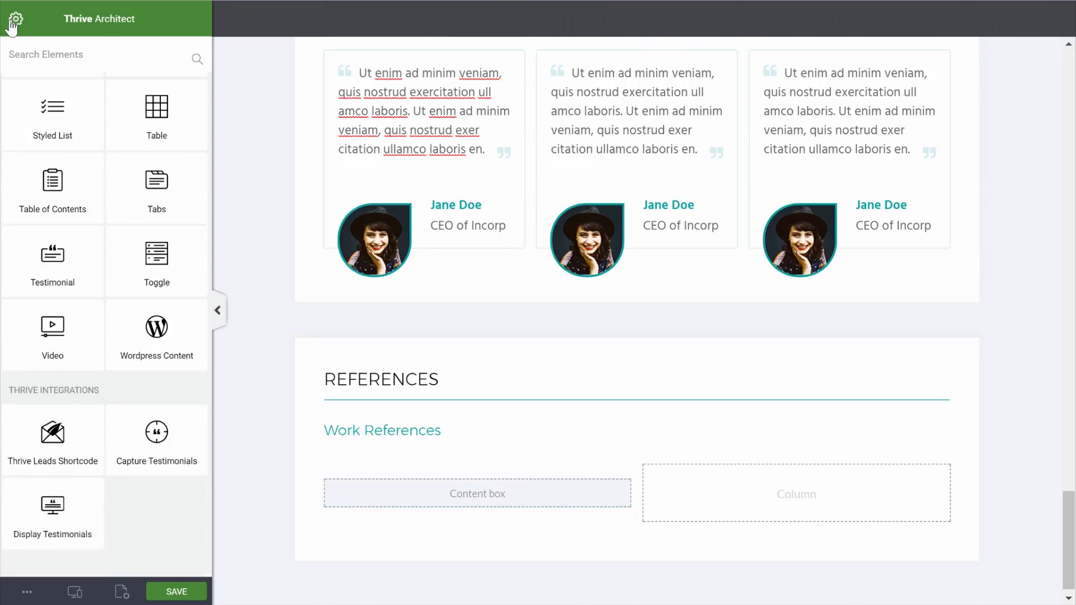
# Drop an Image element inside the grey content box
pyautogui.scroll(1, 50, 134)
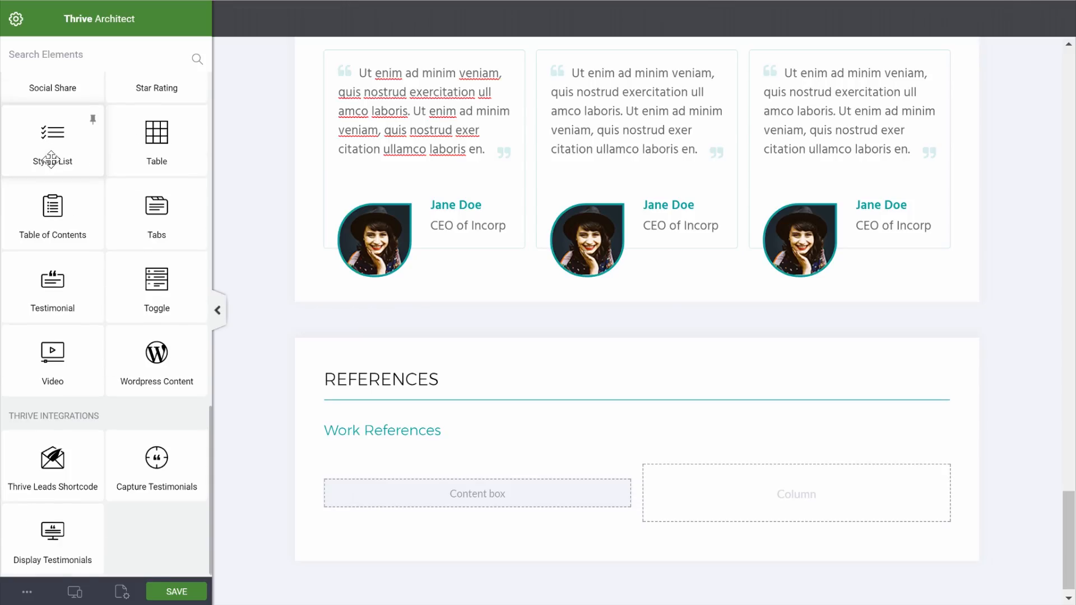
pyautogui.scroll(15, 51, 160)
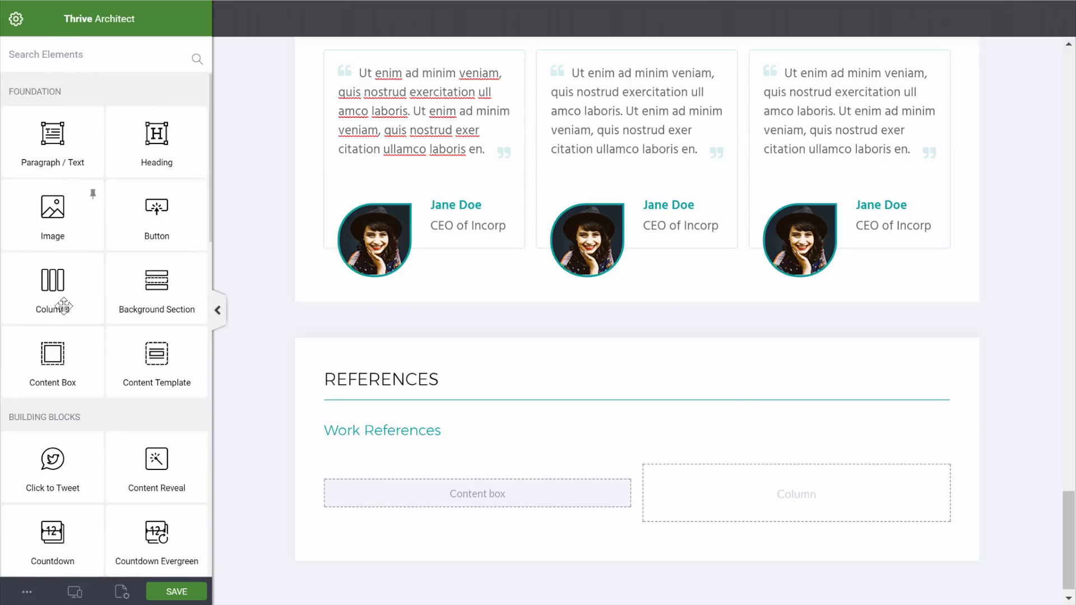
pyautogui.moveTo(53, 220); pyautogui.dragTo(449, 500)
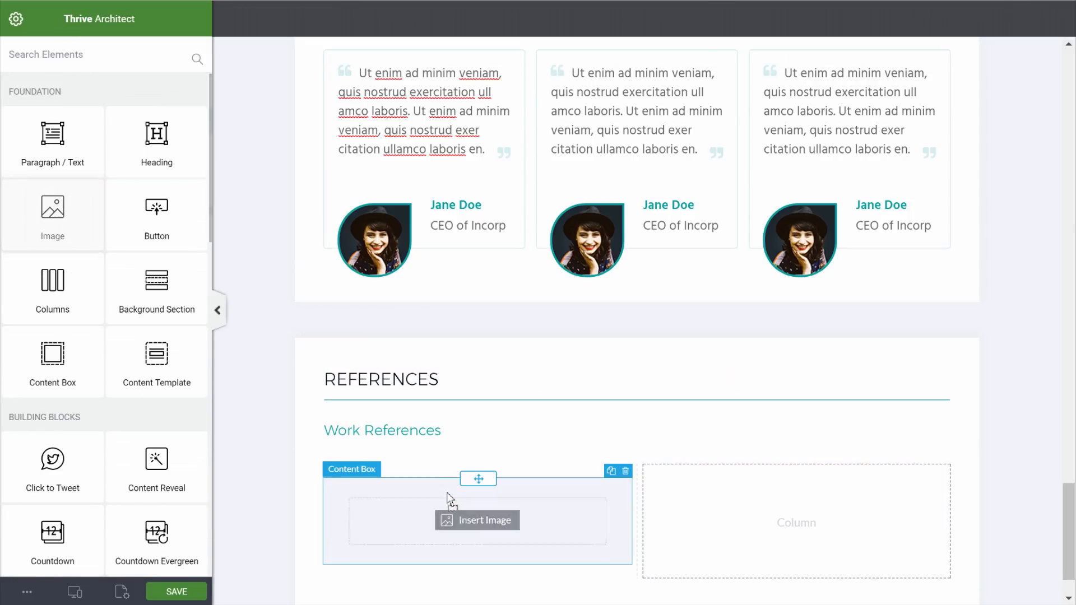
# Insert the bearded man's photo from the media library into the content box
pyautogui.click(796, 280)
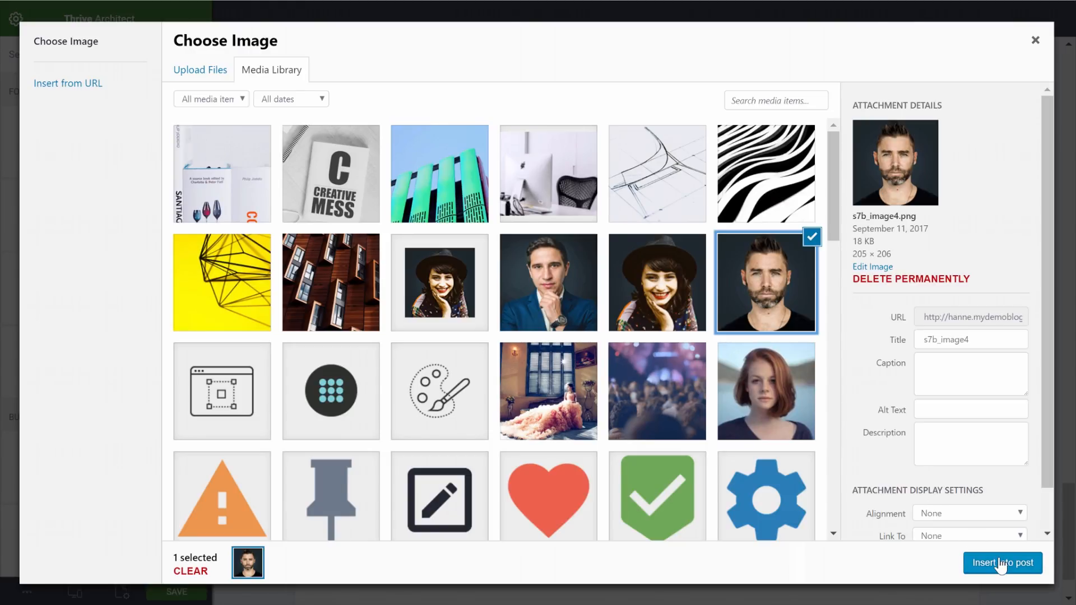
pyautogui.click(1001, 562)
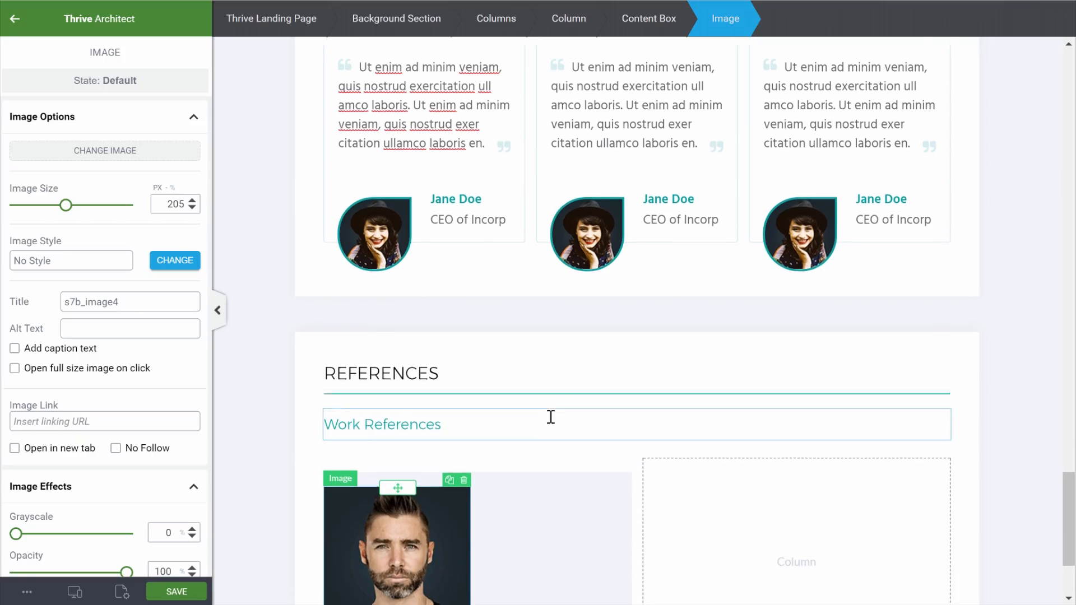
pyautogui.scroll(-2, 551, 417)
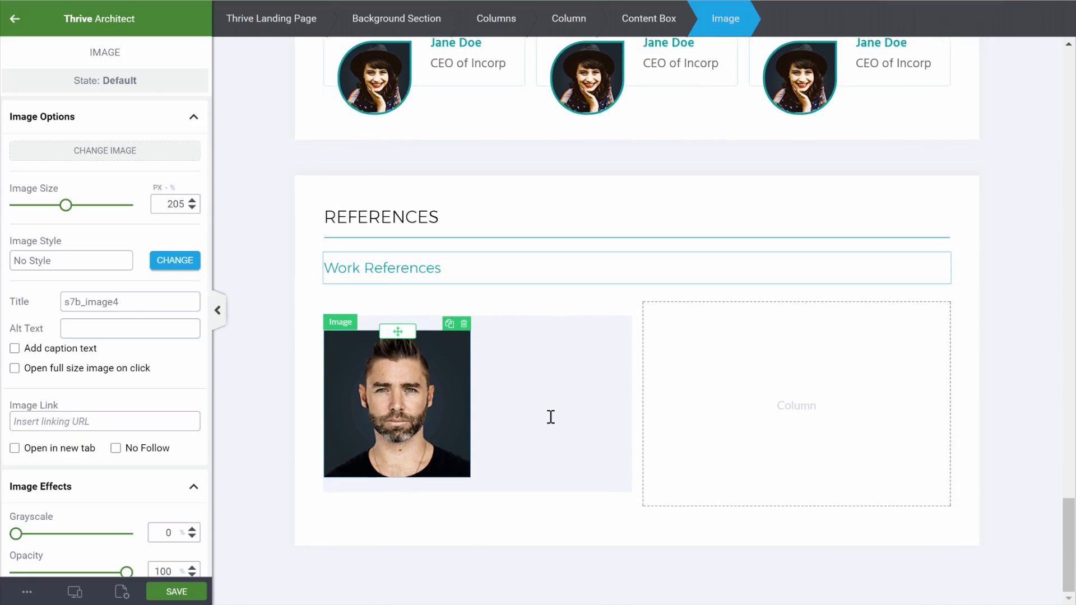
pyautogui.click(15, 22)
# Add a text block with the pasted quote, colour 'Designist' teal and bold the name
pyautogui.moveTo(53, 143); pyautogui.dragTo(529, 361)
pyautogui.hotkey('ctrl', 'v')
pyautogui.doubleClick(596, 343)
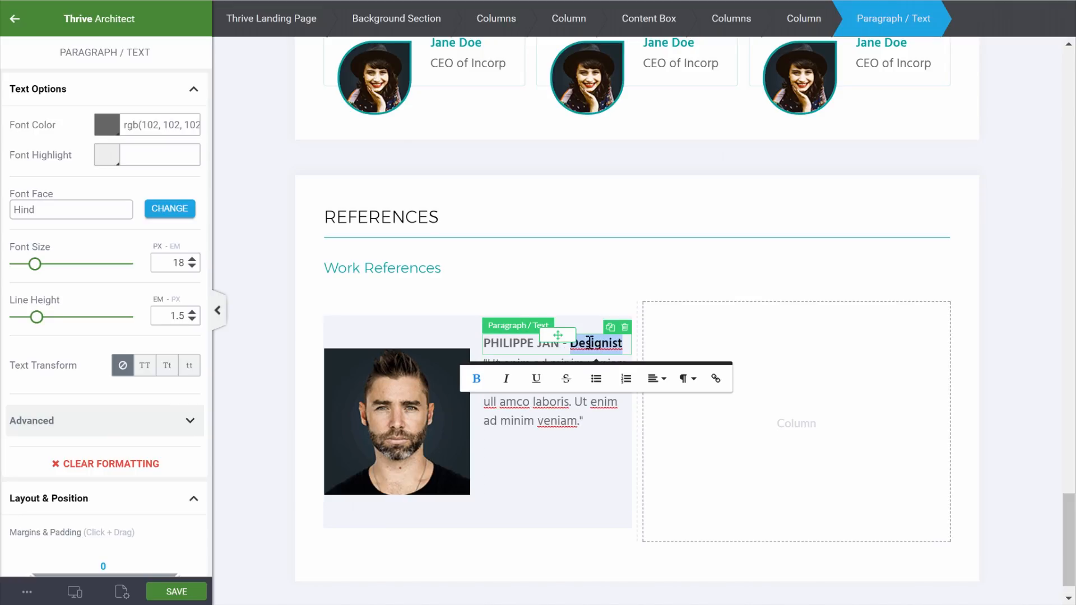
pyautogui.click(107, 128)
pyautogui.click(89, 336)
pyautogui.click(153, 377)
pyautogui.click(1016, 357)
pyautogui.moveTo(560, 344); pyautogui.dragTo(478, 345)
pyautogui.click(403, 383)
# Set the quote paragraph's top margin to 2
pyautogui.click(516, 363)
pyautogui.click(516, 364)
pyautogui.scroll(-4, 80, 395)
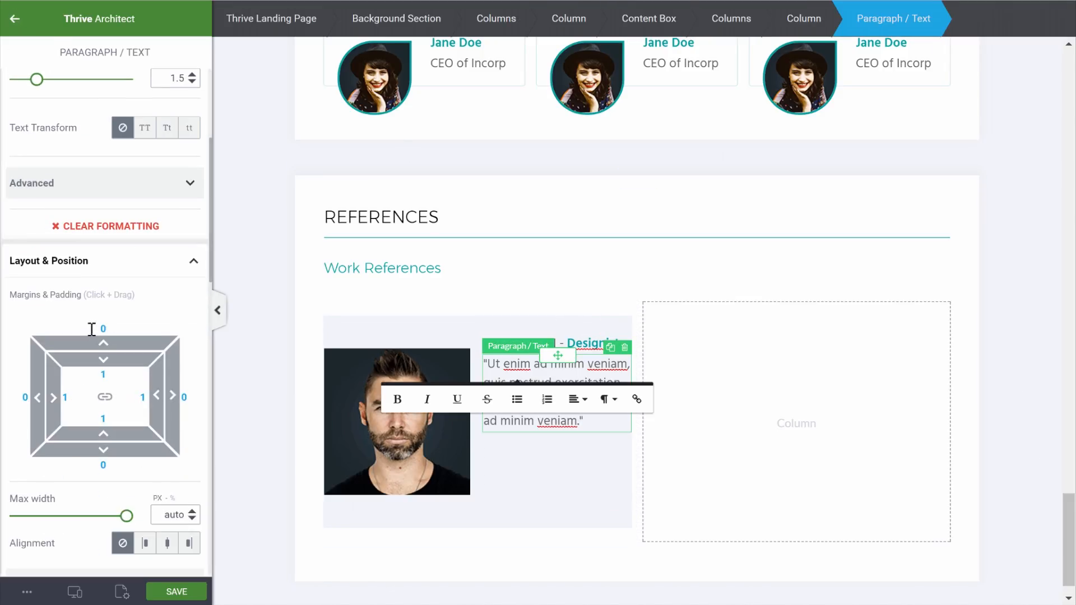
pyautogui.click(93, 329)
pyautogui.write('2')
pyautogui.click(1038, 433)
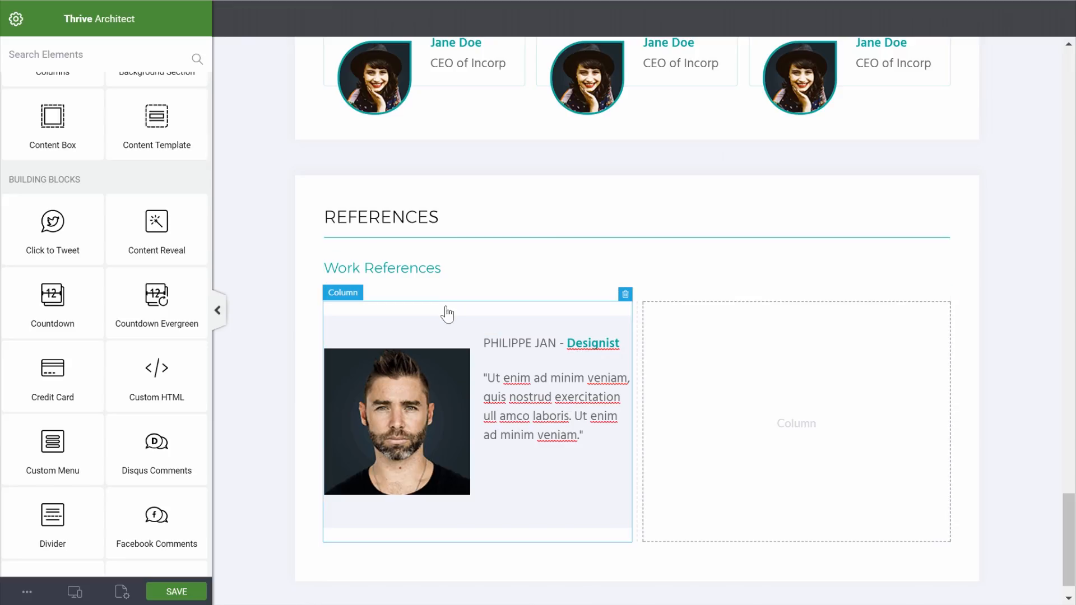
# Set the portrait-and-text row's top margin and top padding to 0
pyautogui.click(443, 335)
pyautogui.scroll(-10, 149, 281)
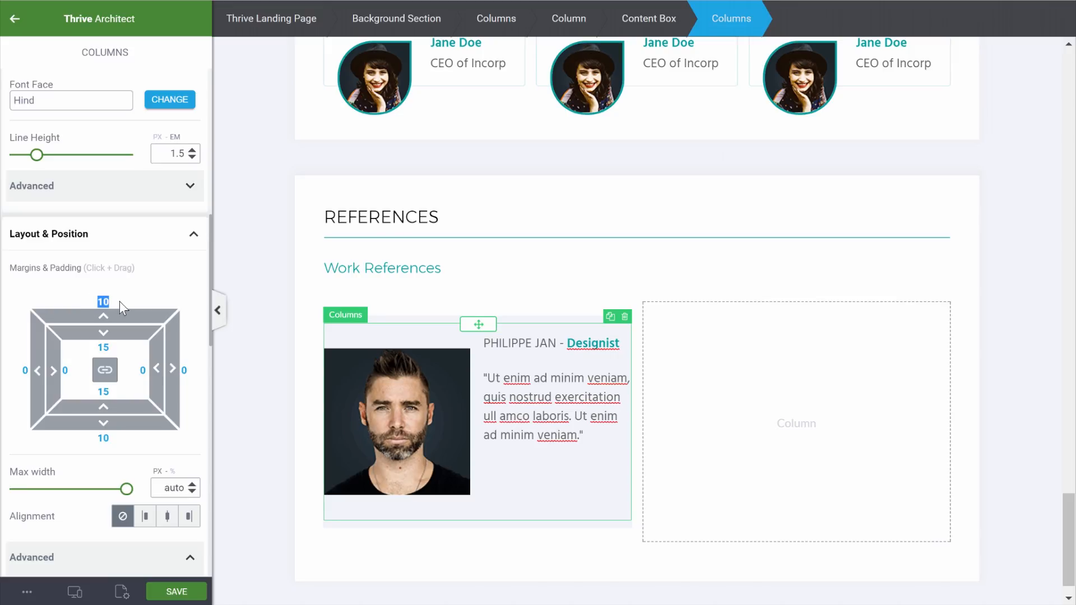
pyautogui.write('0')
pyautogui.click(103, 347)
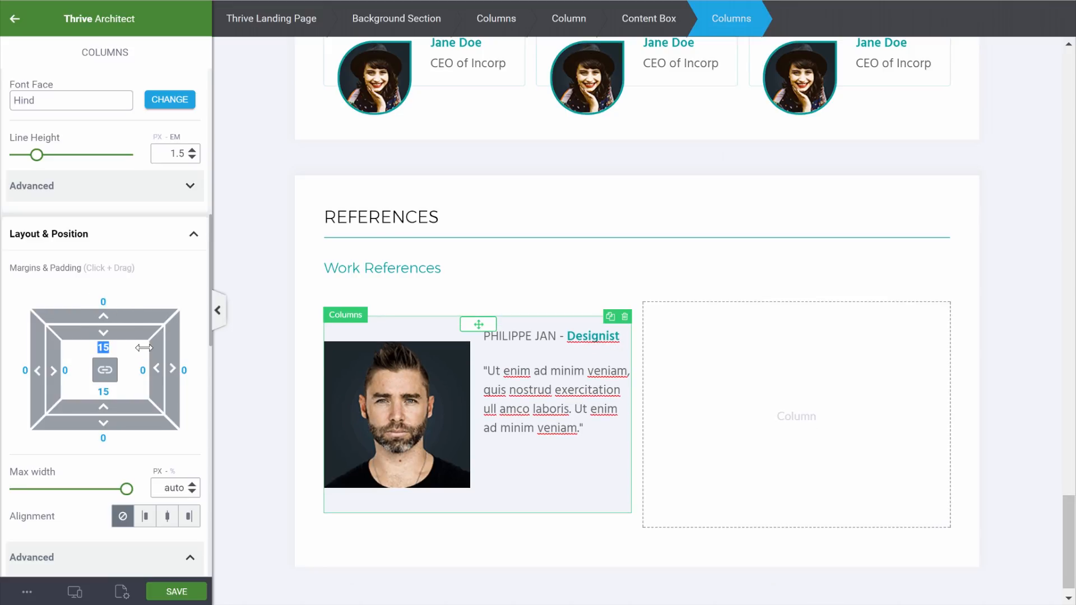
pyautogui.write('0')
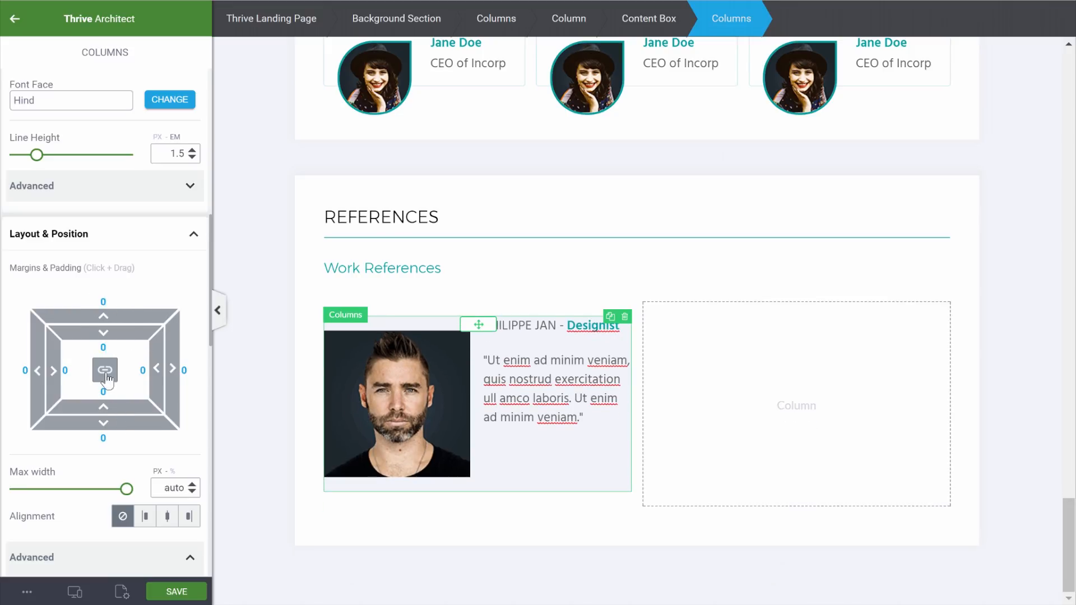
# Link the portrait image's top and bottom margins and set them to 0
pyautogui.click(416, 380)
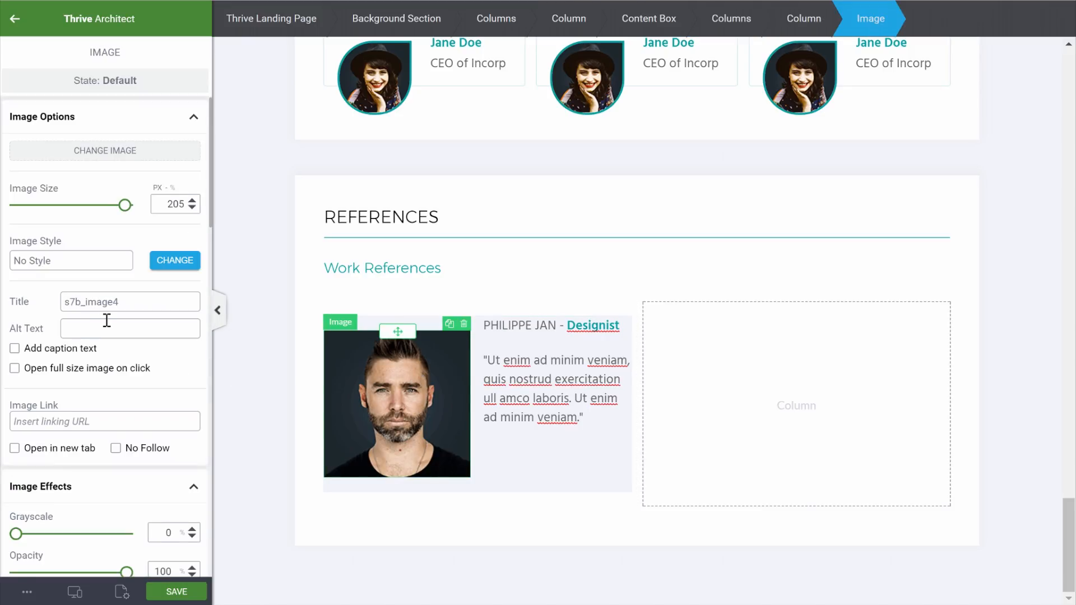
pyautogui.scroll(-10, 107, 320)
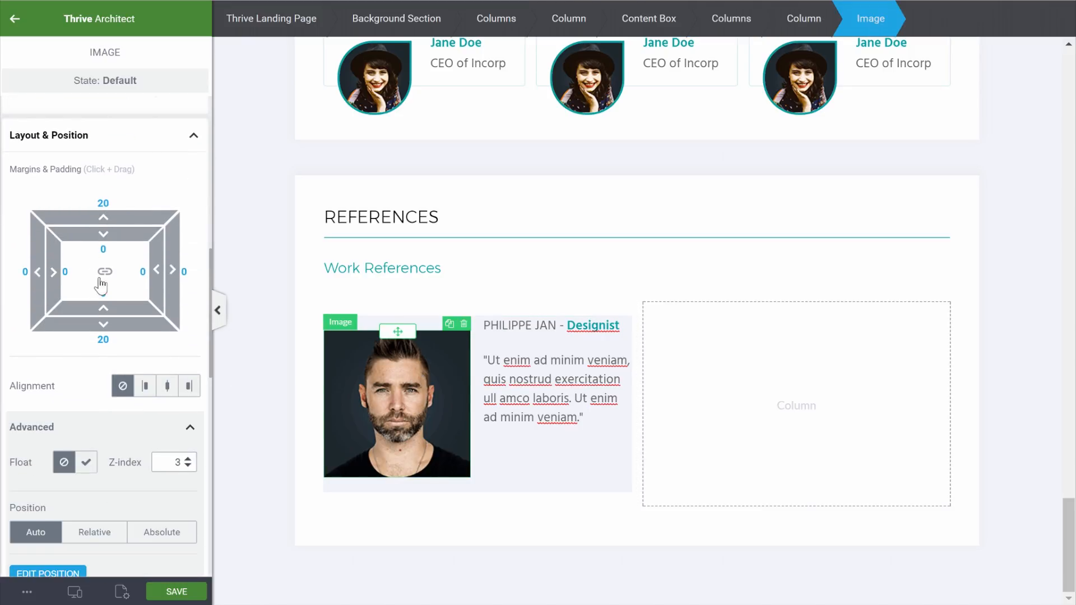
pyautogui.click(102, 275)
pyautogui.write('0')
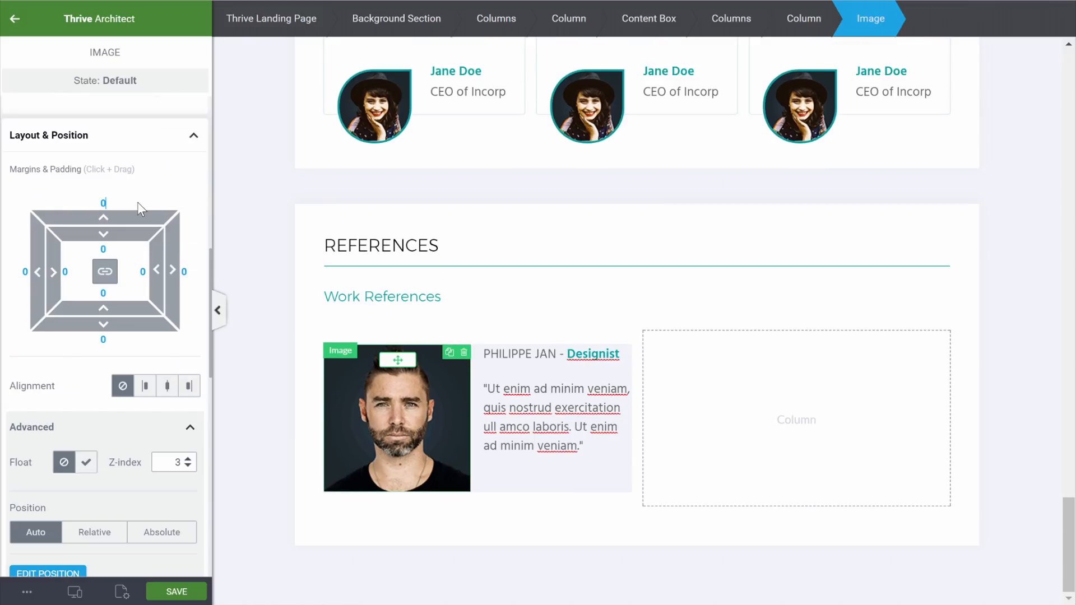
pyautogui.click(1024, 437)
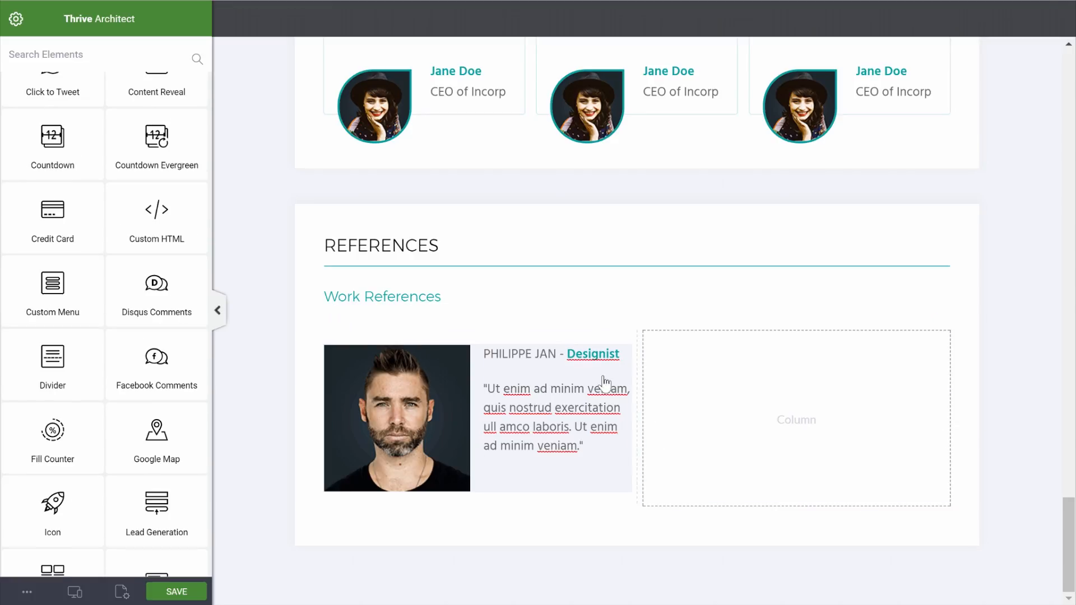
# Give the text column a linked padding of 10 on all sides
pyautogui.click(527, 359)
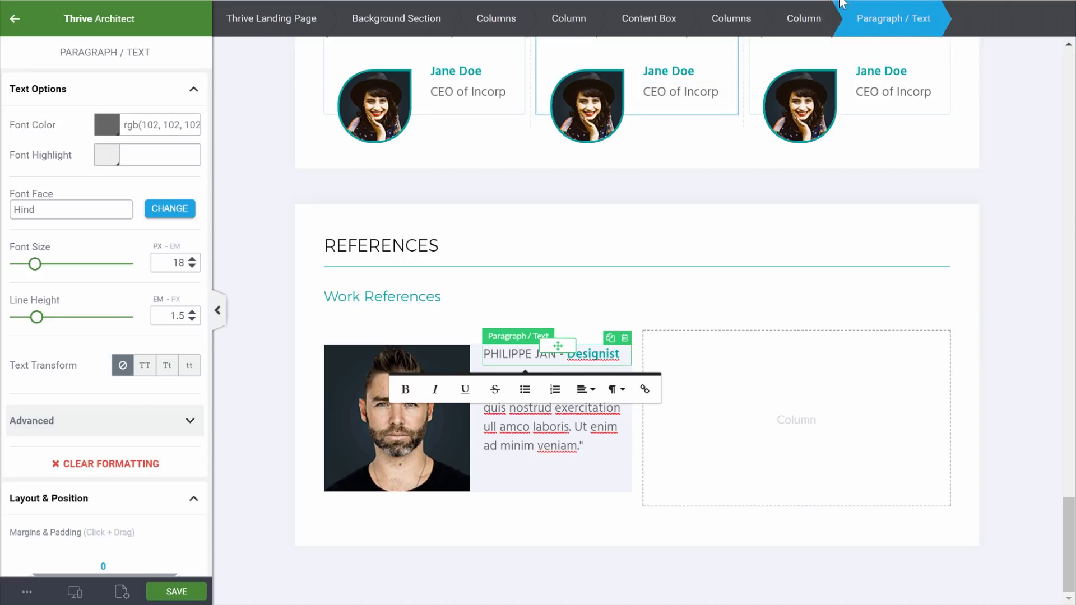
pyautogui.click(790, 18)
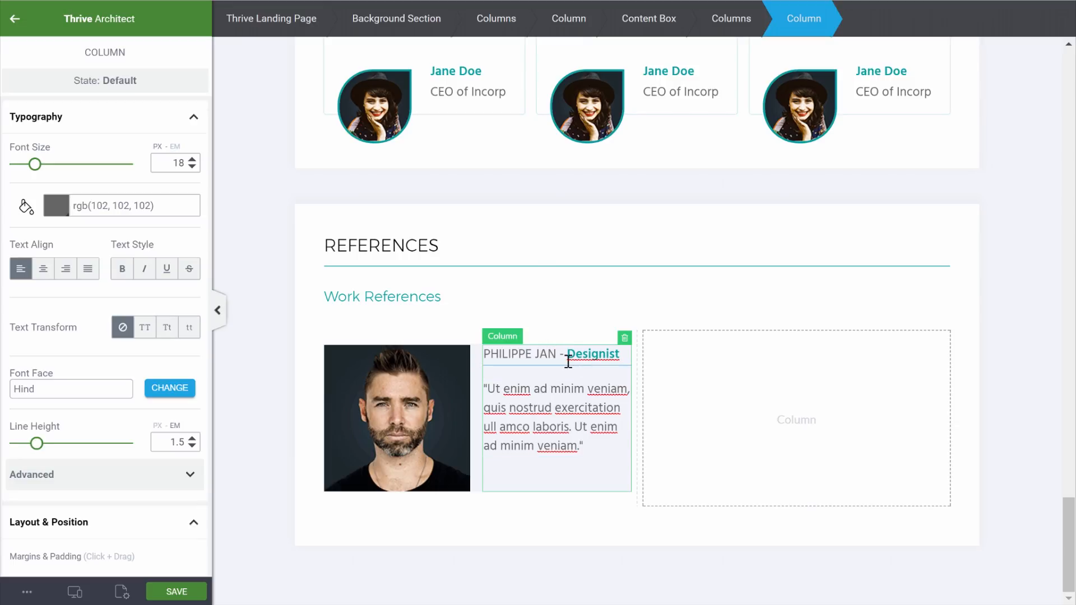
pyautogui.scroll(-5, 84, 435)
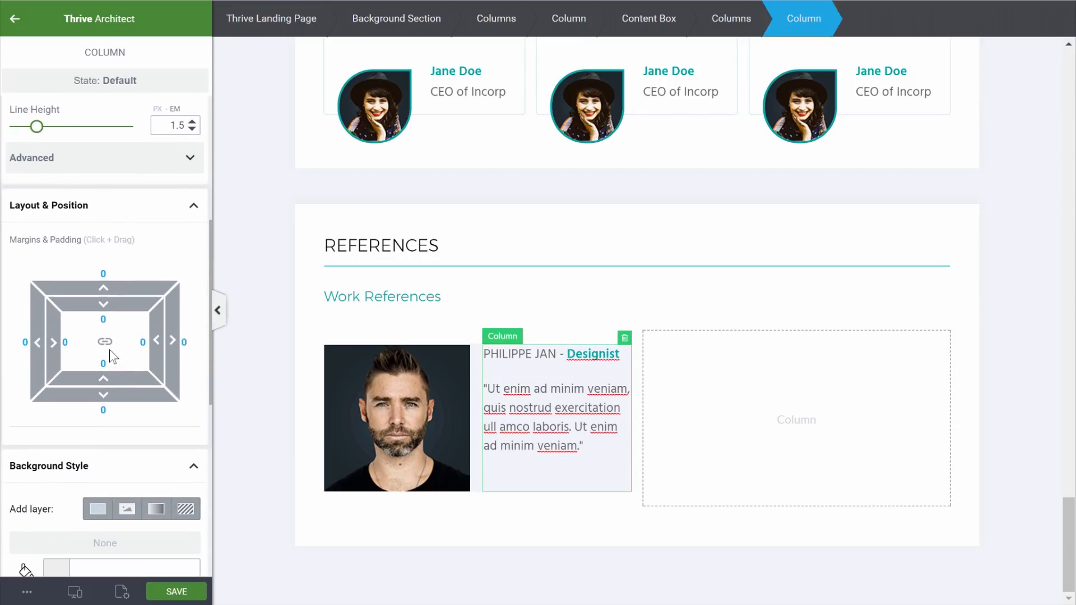
pyautogui.write('2')
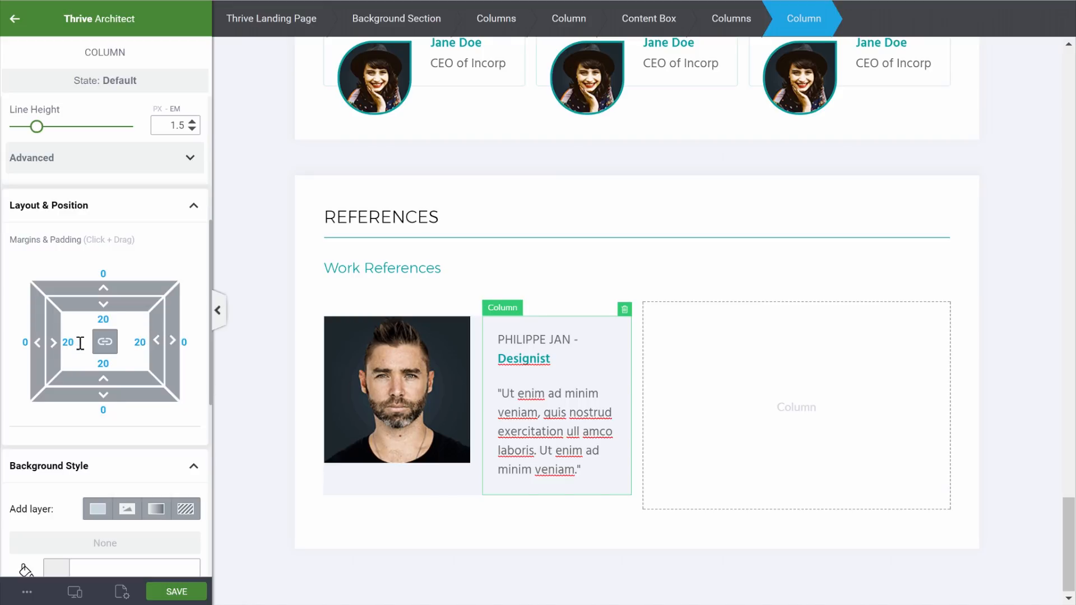
pyautogui.press('BackSpace')
pyautogui.write('1')
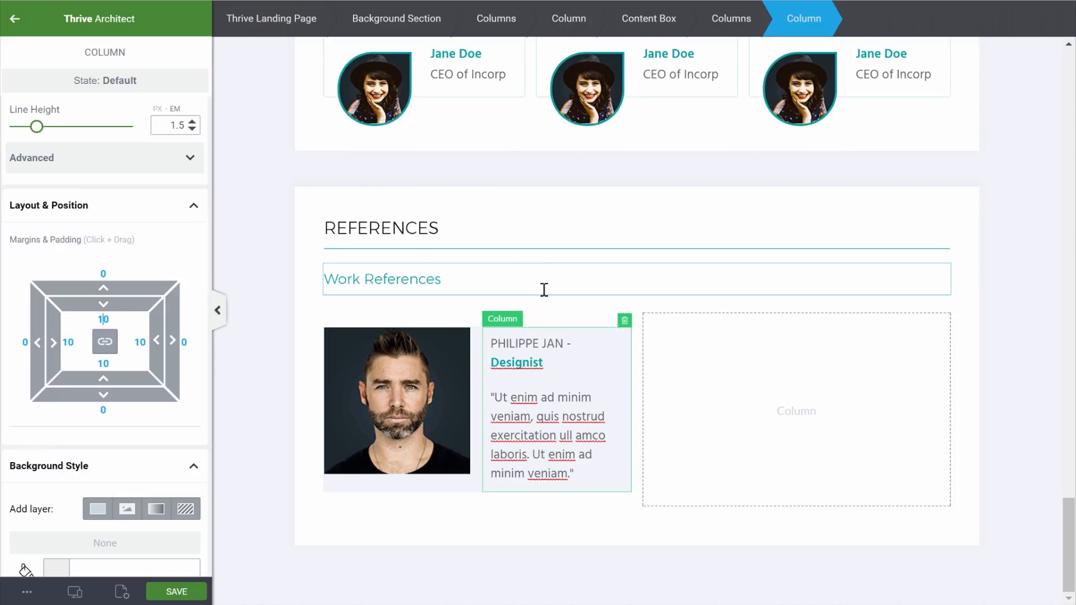
# Narrow the portrait column to 48% and centre-align the name and quote
pyautogui.click(557, 307)
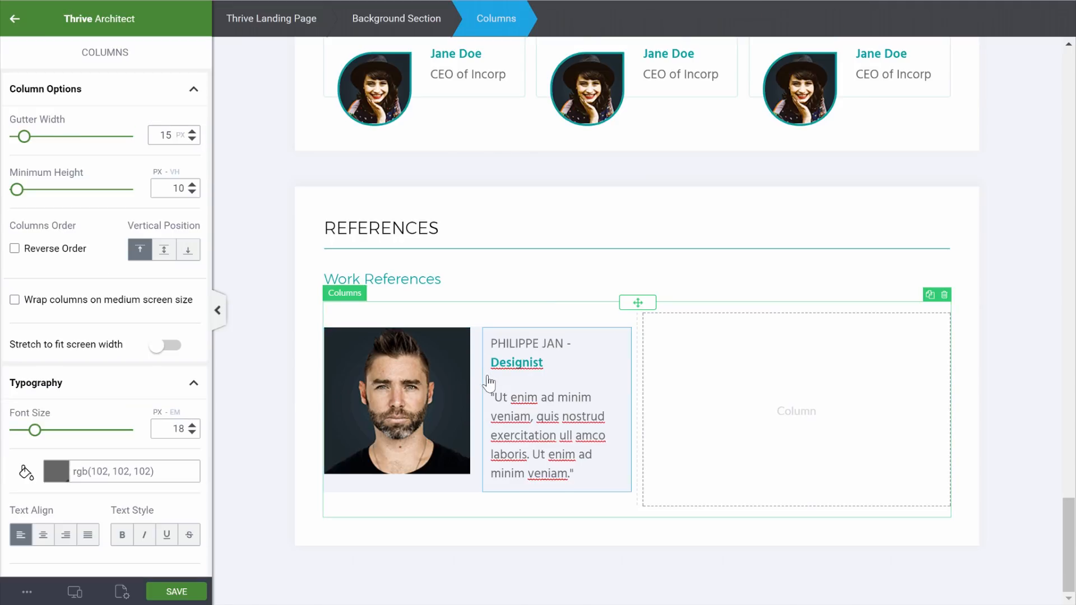
pyautogui.moveTo(472, 384); pyautogui.dragTo(471, 384)
pyautogui.click(527, 363)
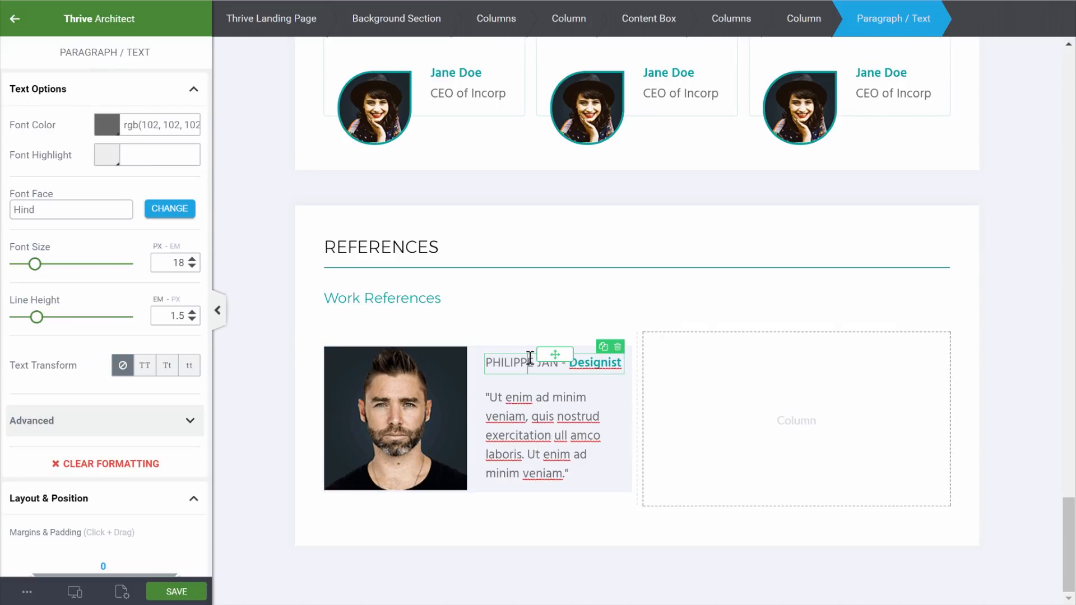
pyautogui.click(585, 398)
pyautogui.click(599, 451)
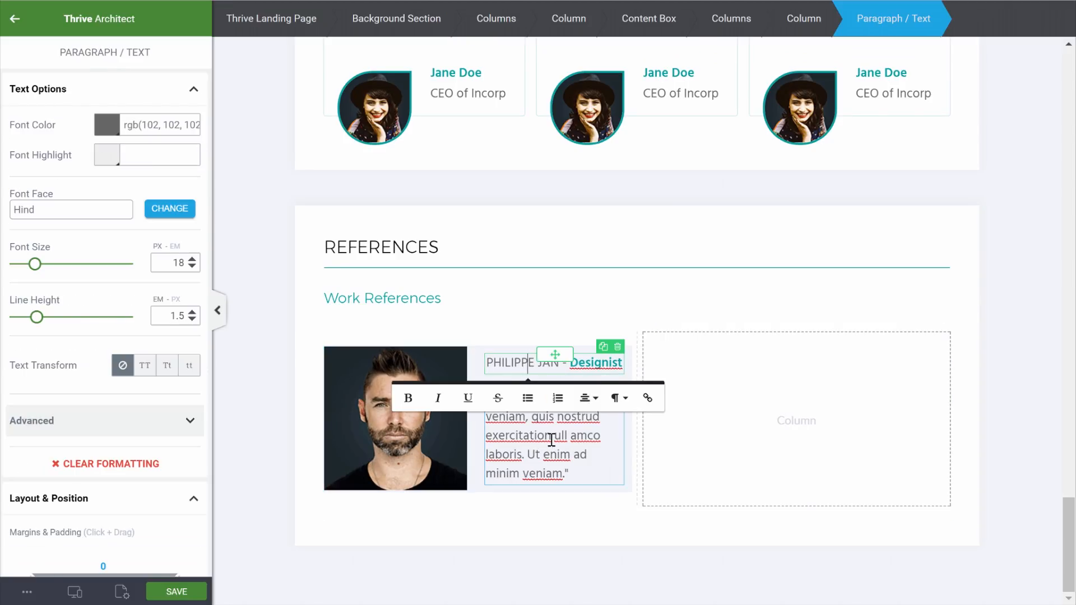
pyautogui.click(877, 479)
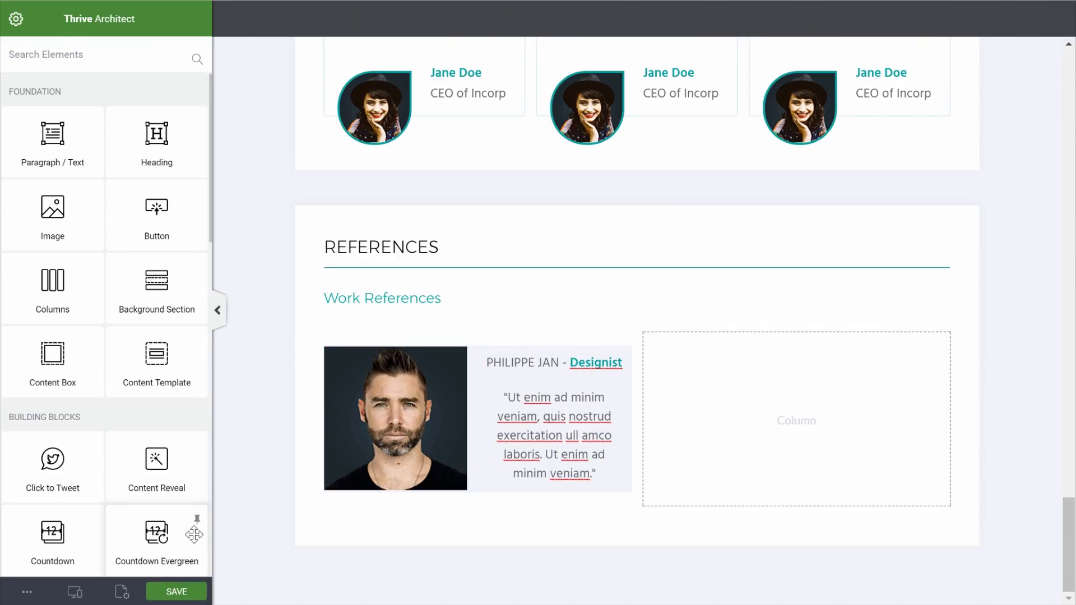
# In tablet view, wrap the reference columns on medium screens and centre the portrait
pyautogui.click(74, 592)
pyautogui.click(51, 534)
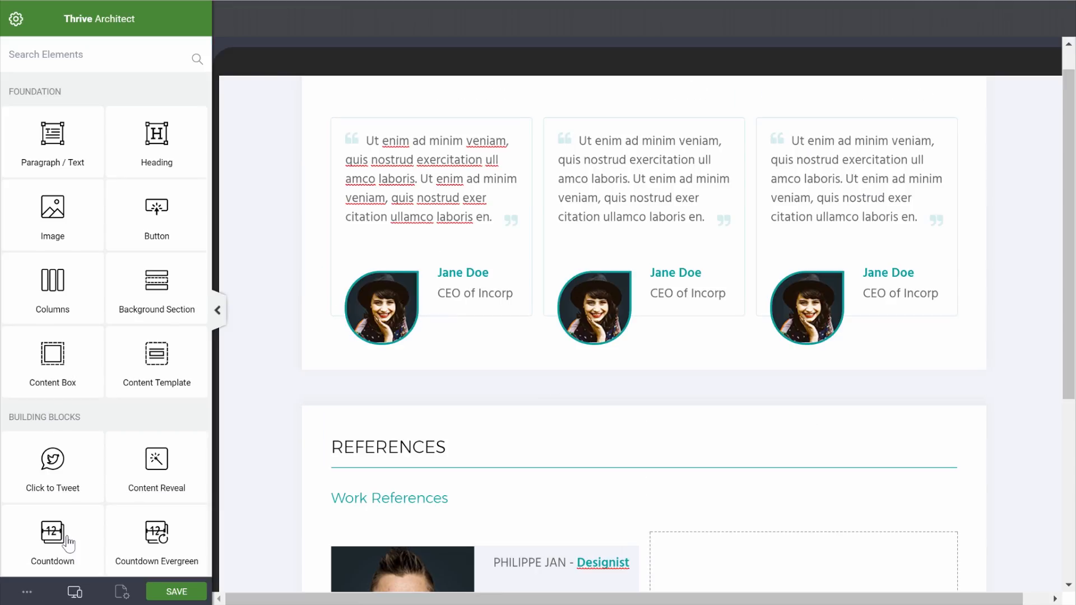
pyautogui.scroll(-5, 624, 467)
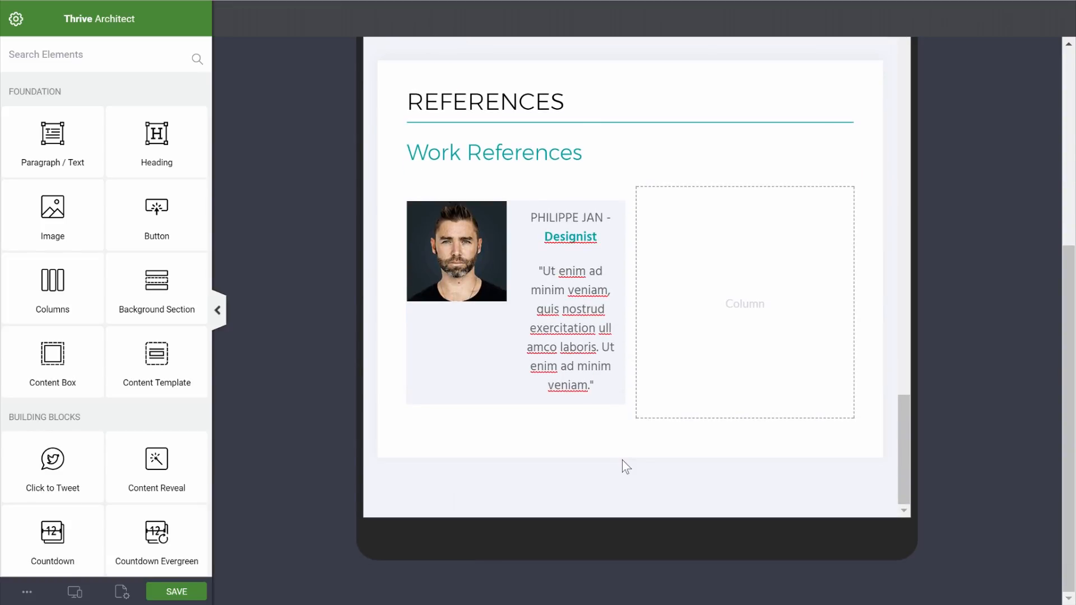
pyautogui.click(516, 213)
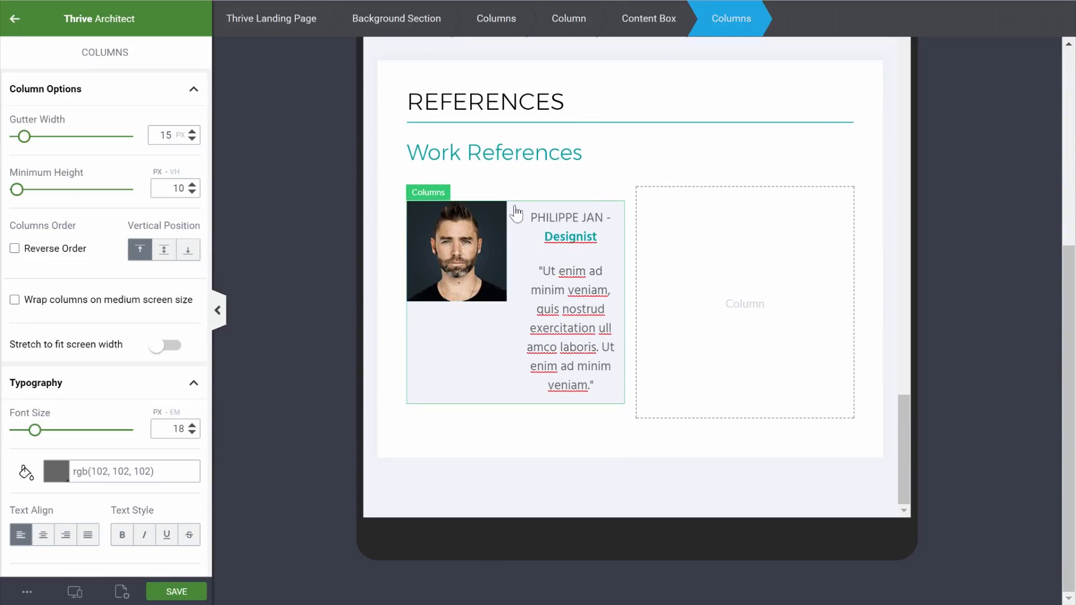
pyautogui.click(15, 301)
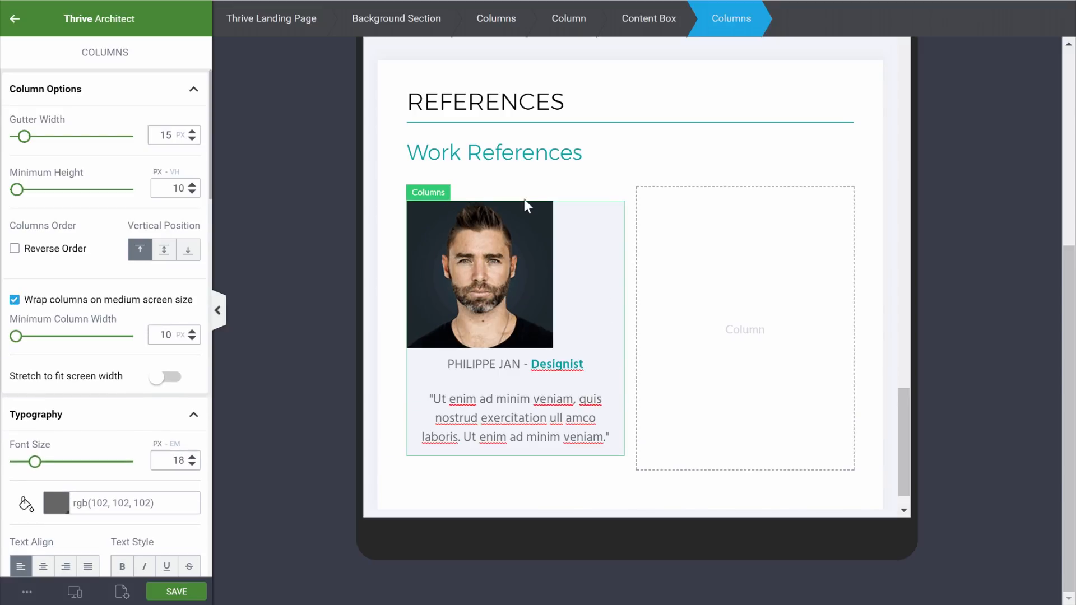
pyautogui.click(503, 230)
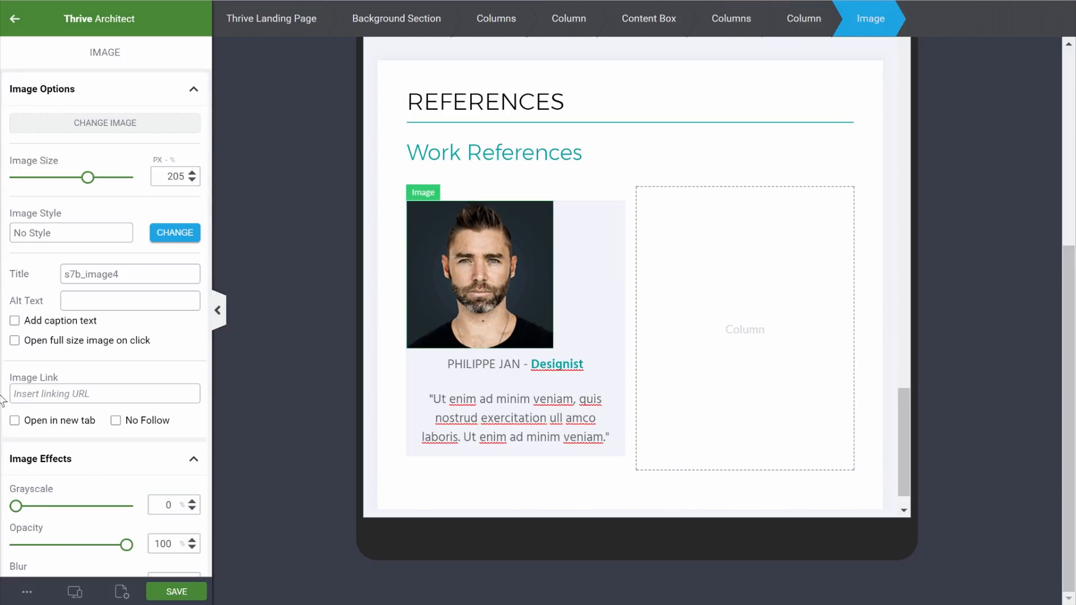
pyautogui.scroll(-2, 150, 364)
pyautogui.scroll(-8, 150, 364)
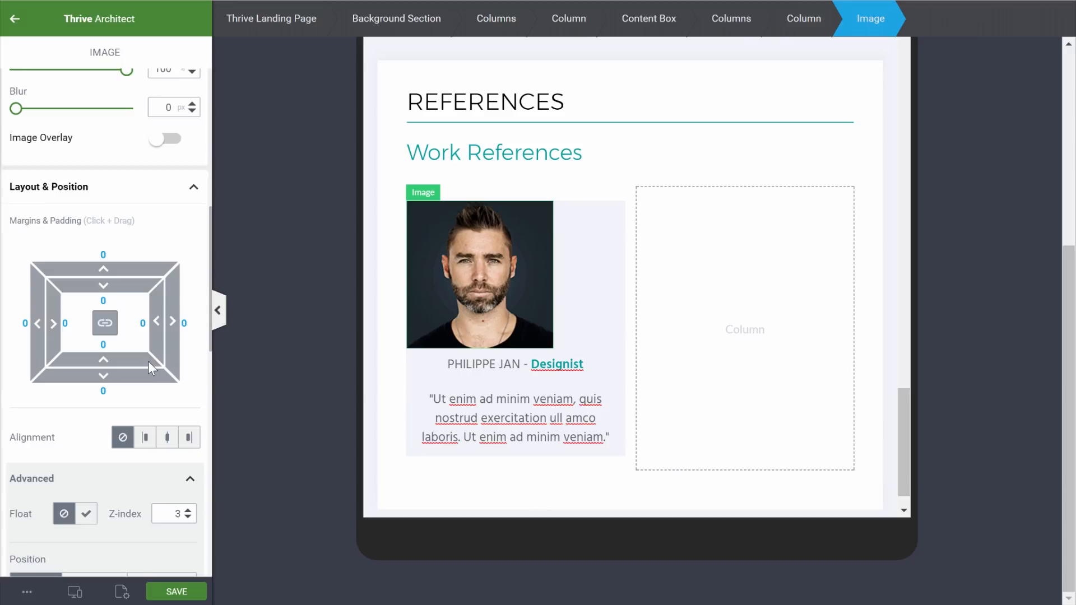
pyautogui.click(167, 438)
# Check the card layout at mobile width, then return to the desktop preview
pyautogui.click(74, 592)
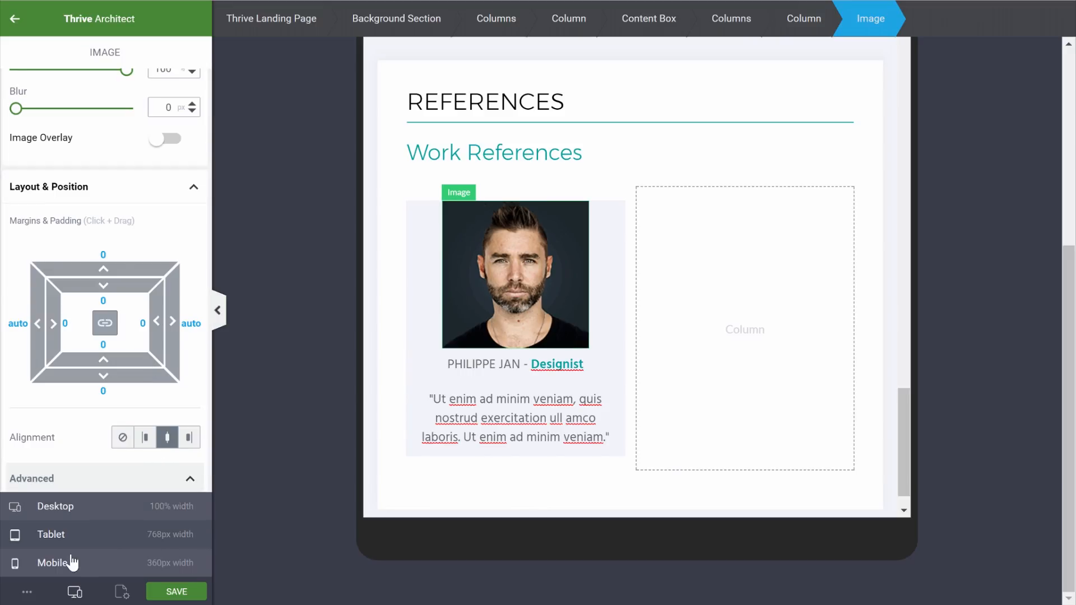
pyautogui.click(53, 563)
pyautogui.scroll(-10, 710, 330)
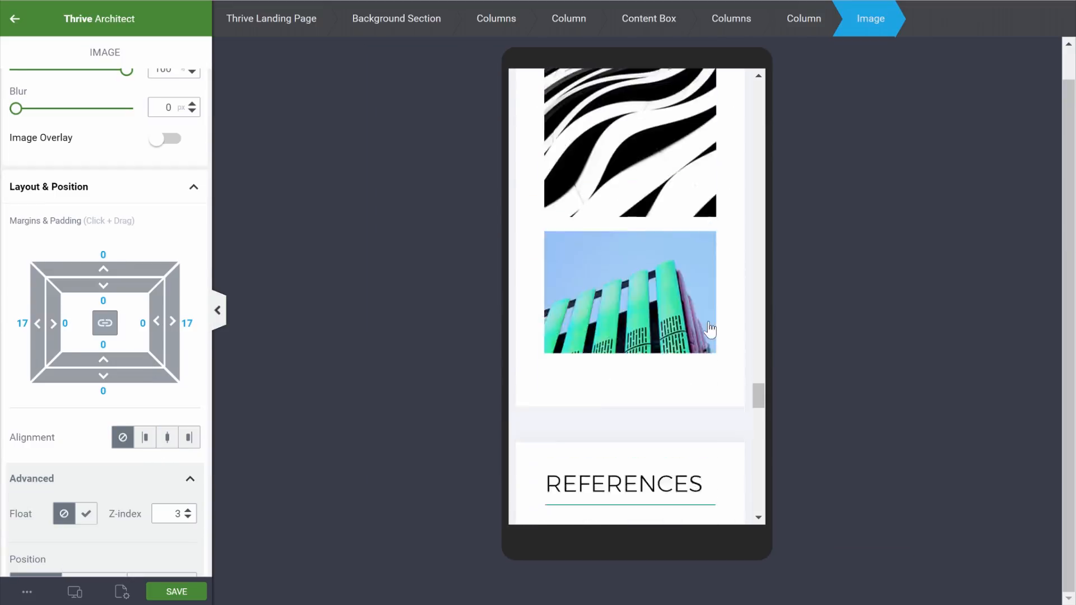
pyautogui.scroll(-3, 710, 330)
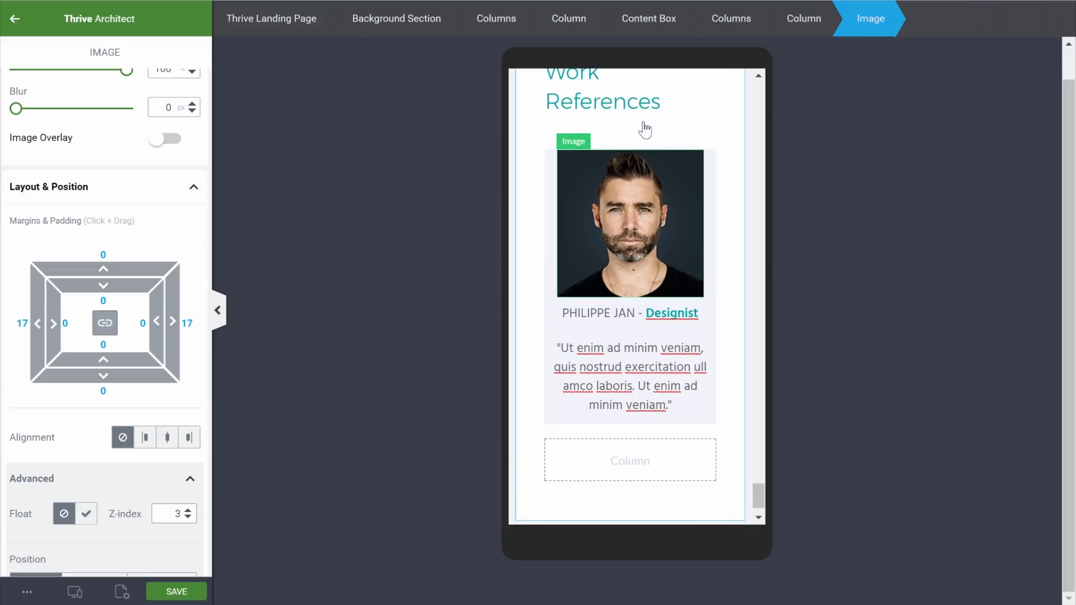
pyautogui.click(75, 591)
pyautogui.click(70, 509)
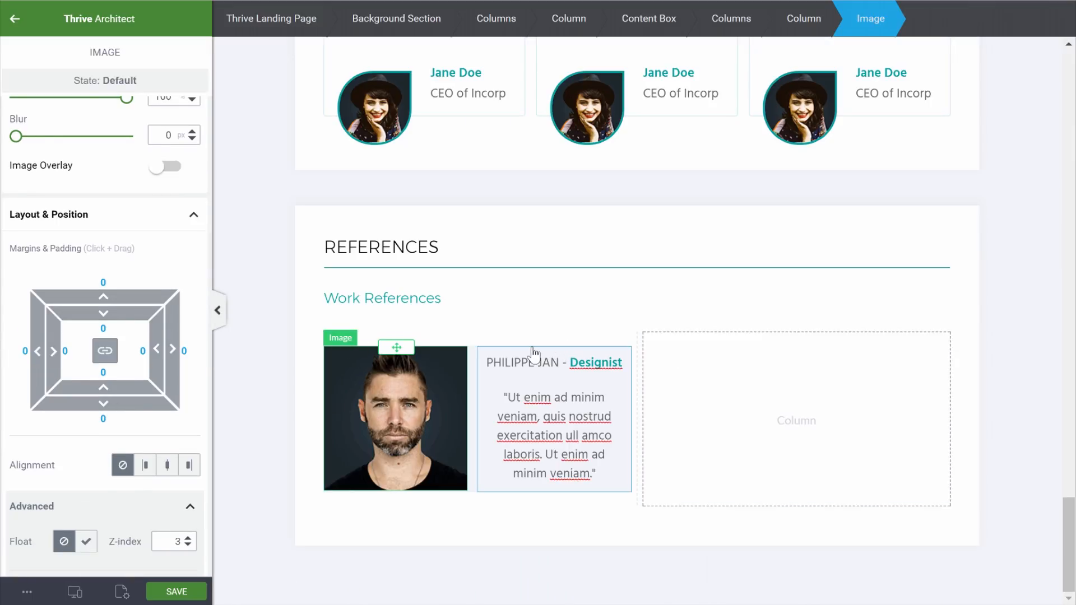
# Duplicate the reference content box twice
pyautogui.click(534, 353)
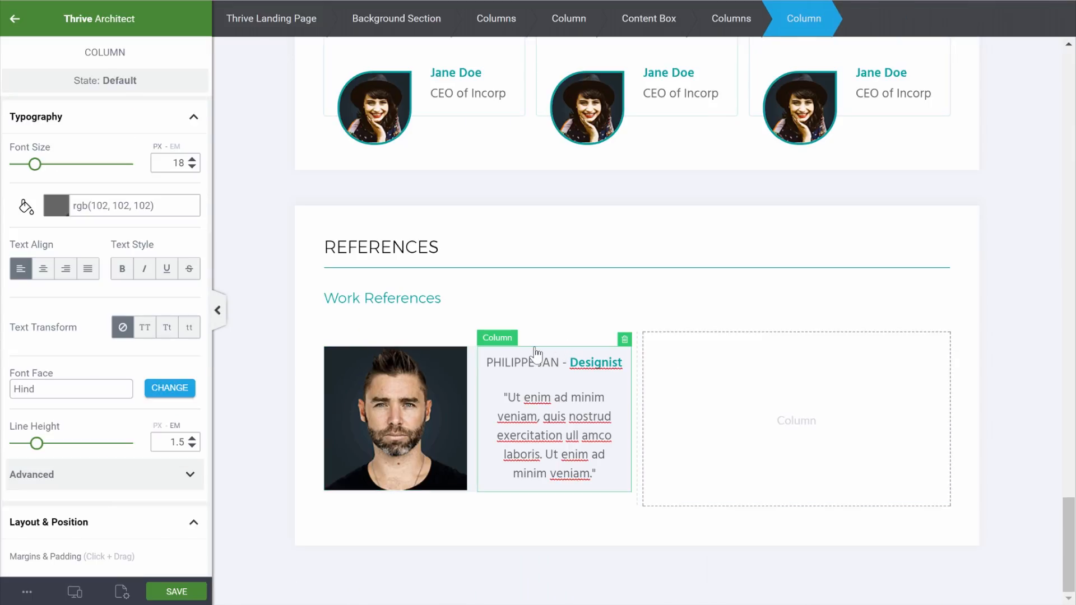
pyautogui.click(633, 20)
pyautogui.click(612, 339)
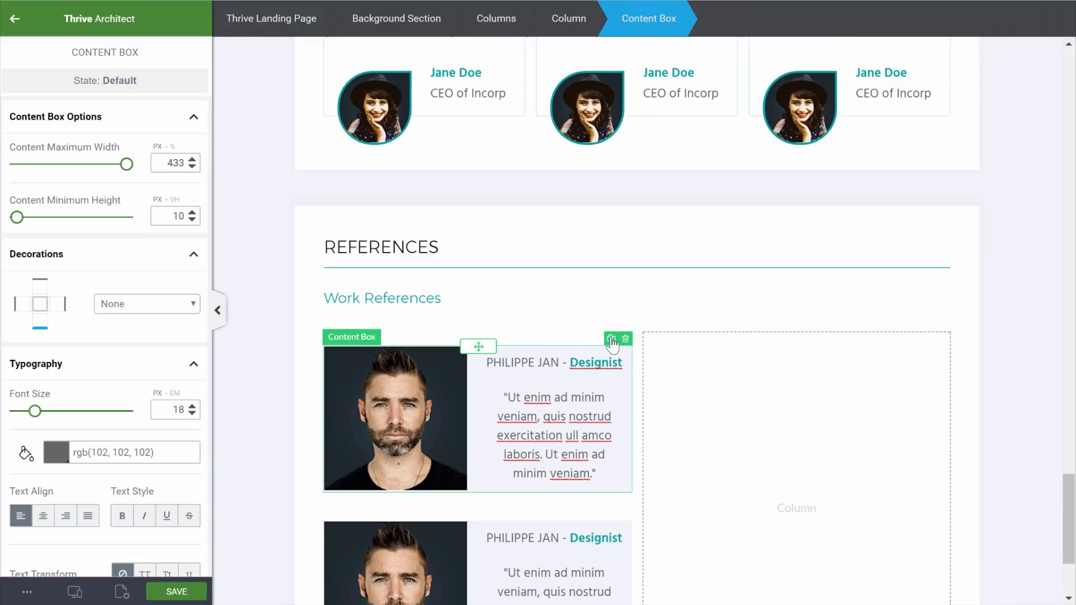
pyautogui.click(611, 339)
# Move two copied cards into the empty right column to complete the grid
pyautogui.scroll(-5, 487, 219)
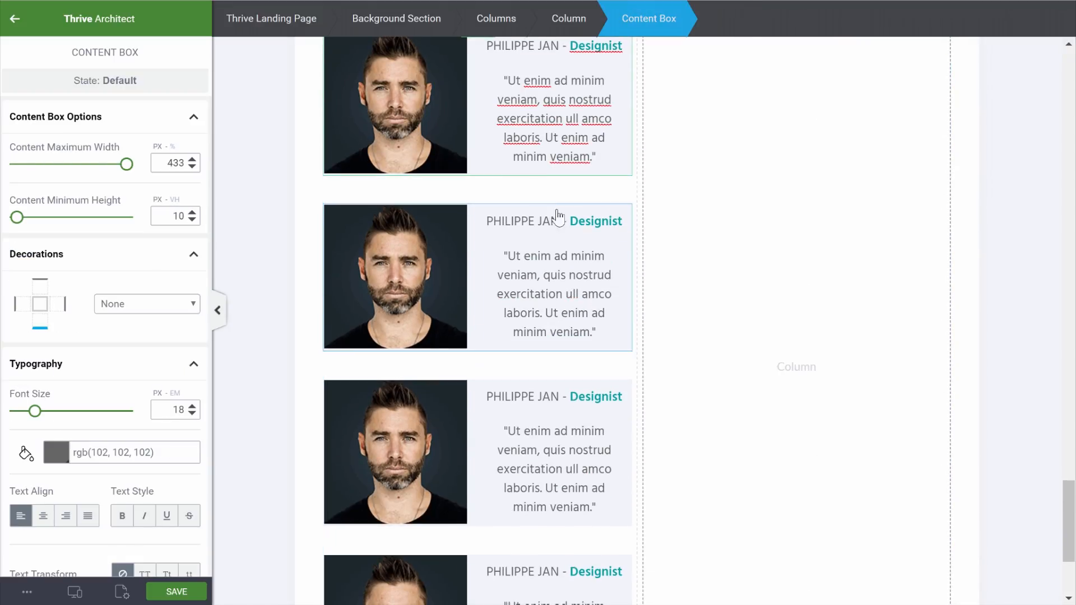
pyautogui.moveTo(470, 206); pyautogui.dragTo(624, 401)
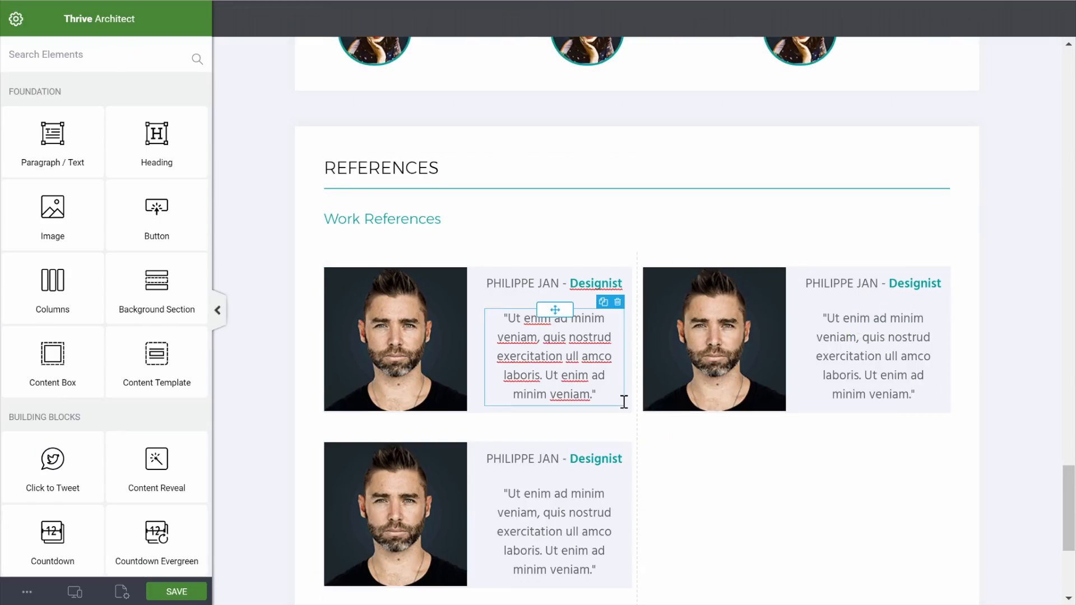
pyautogui.scroll(-3, 560, 336)
pyautogui.moveTo(544, 309); pyautogui.dragTo(804, 264)
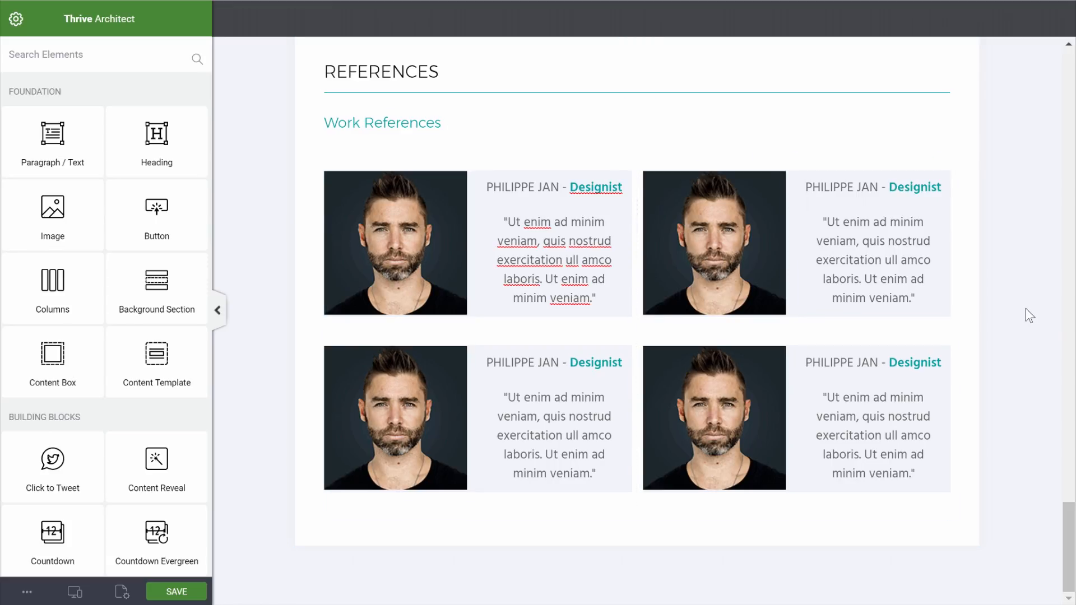
# Swap the top-right card's portrait for the photo of the woman in a hat
pyautogui.click(728, 263)
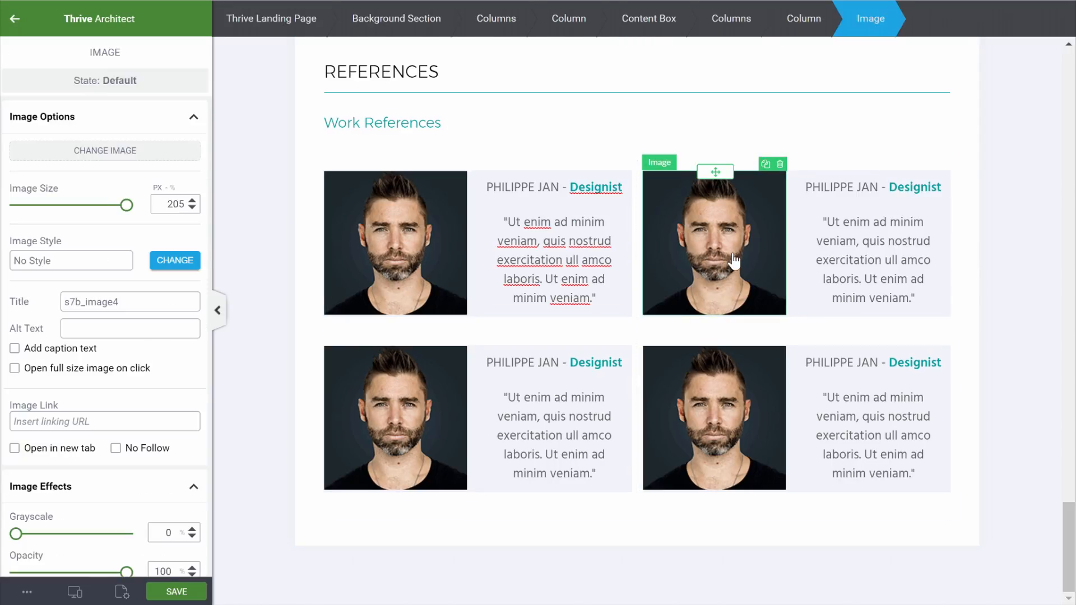
pyautogui.click(149, 158)
pyautogui.click(667, 278)
pyautogui.click(1003, 563)
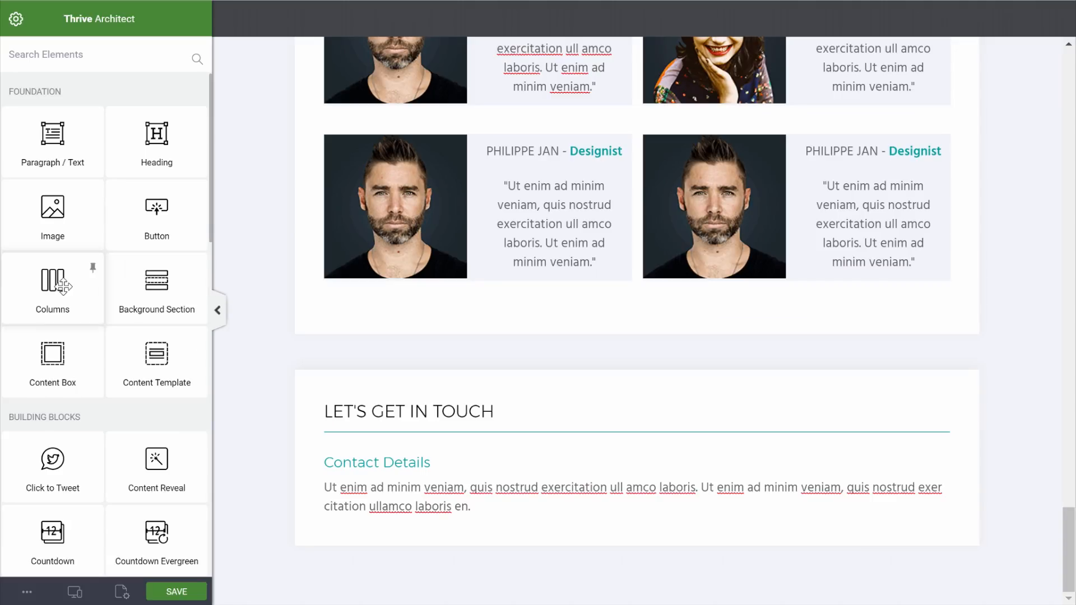
# Add a three-equal-column row below Contact Details with a gutter width of 0
pyautogui.moveTo(60, 285); pyautogui.dragTo(523, 512)
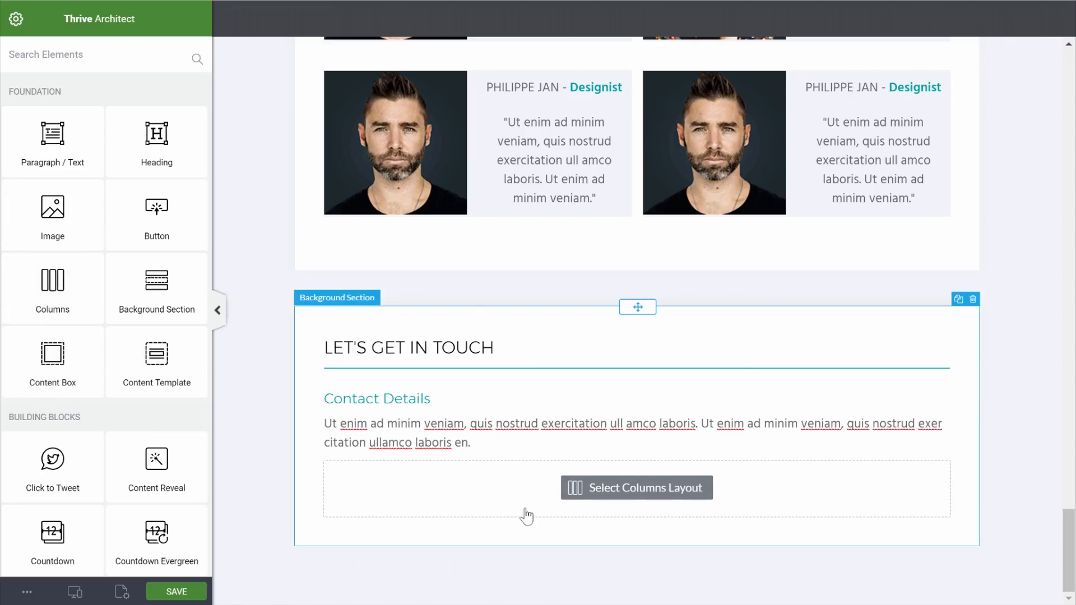
pyautogui.click(666, 393)
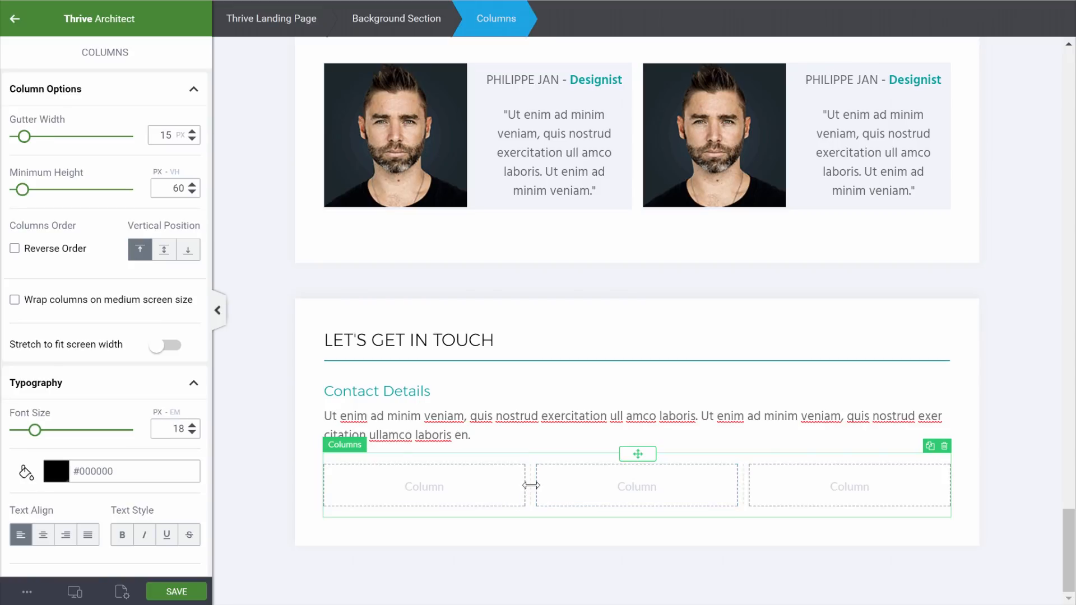
pyautogui.moveTo(171, 135); pyautogui.dragTo(154, 129)
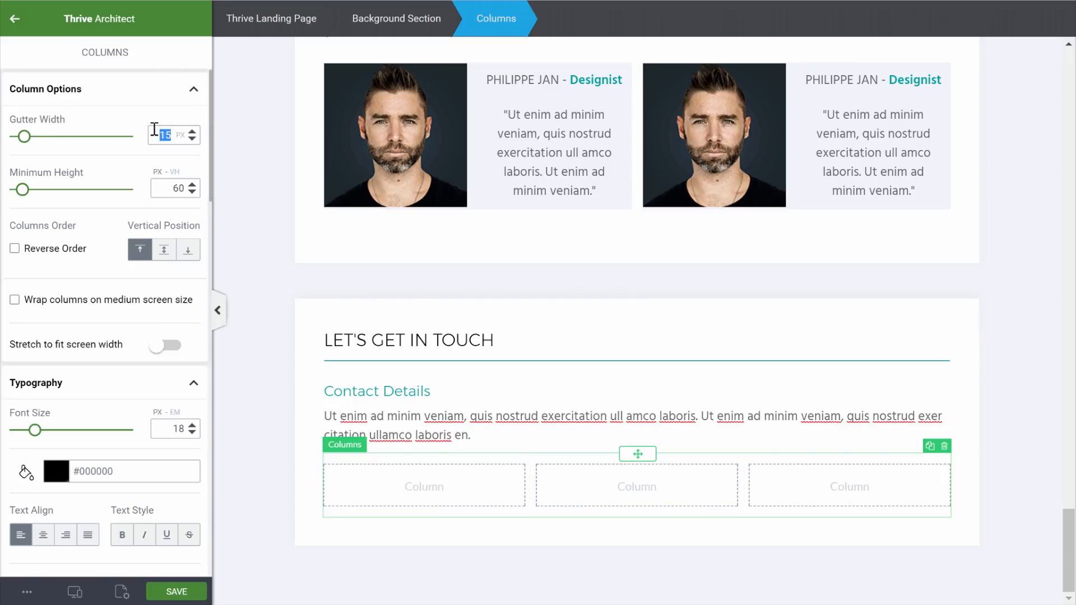
pyautogui.write('0')
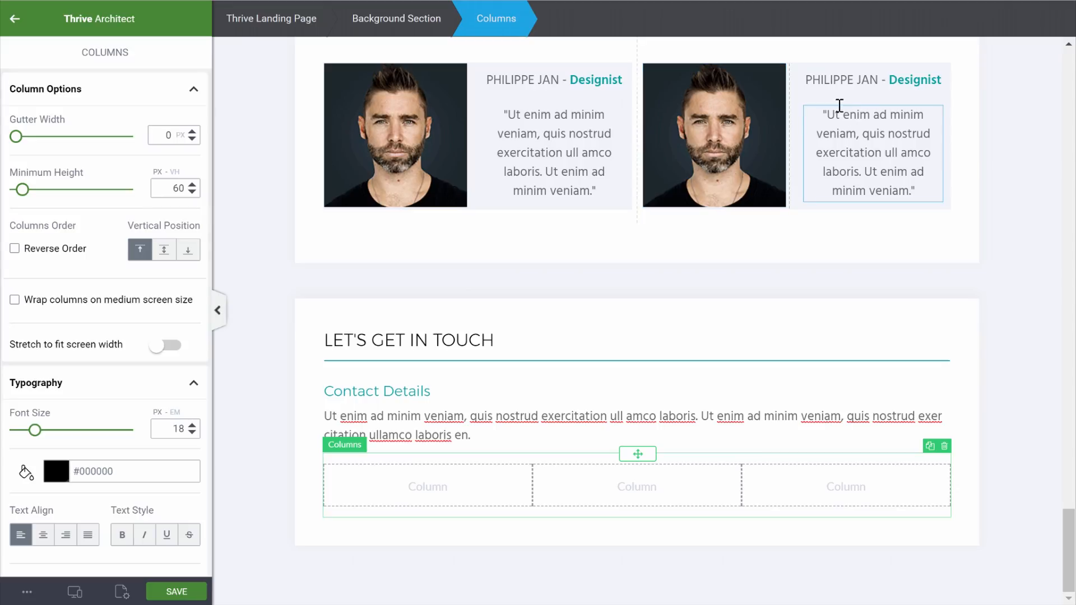
pyautogui.click(1032, 233)
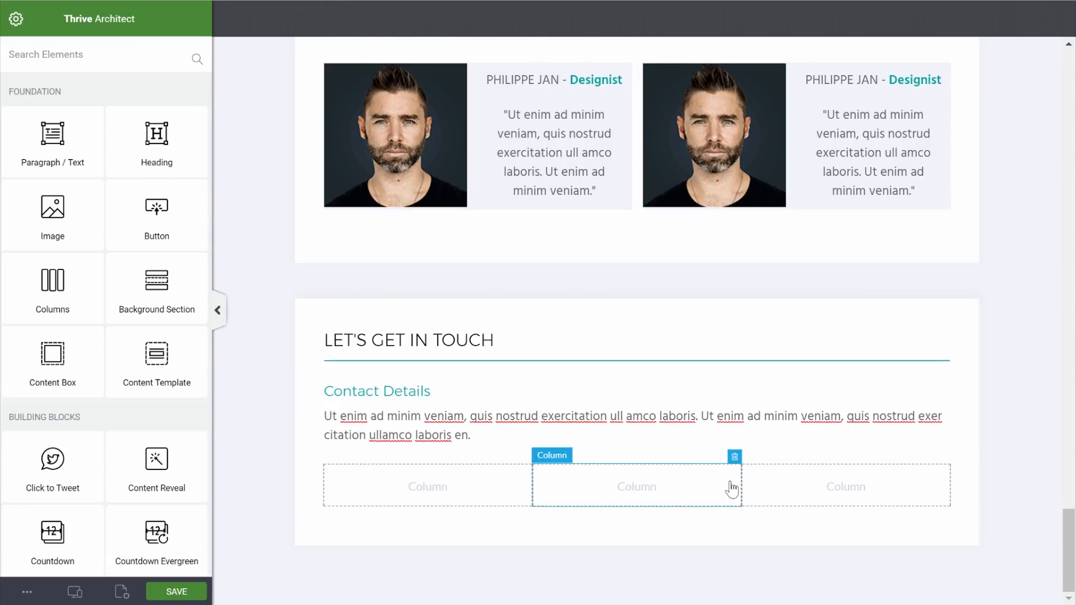
# Add a content box to the first contact column with its top margin set to 0
pyautogui.moveTo(52, 353); pyautogui.dragTo(410, 481)
pyautogui.scroll(-10, 99, 284)
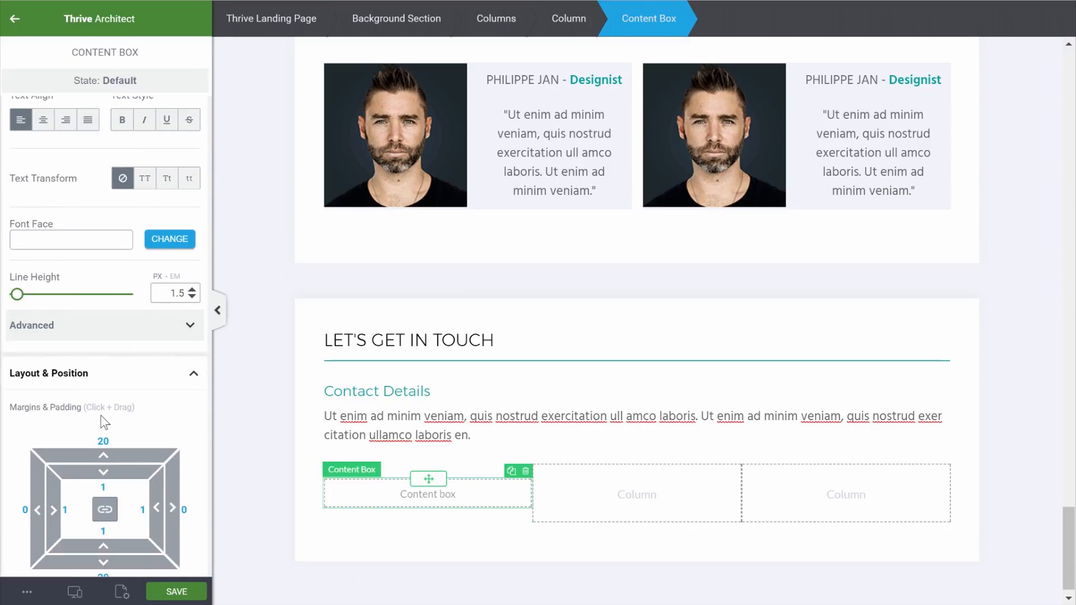
pyautogui.click(104, 282)
pyautogui.write('0')
pyautogui.click(1036, 455)
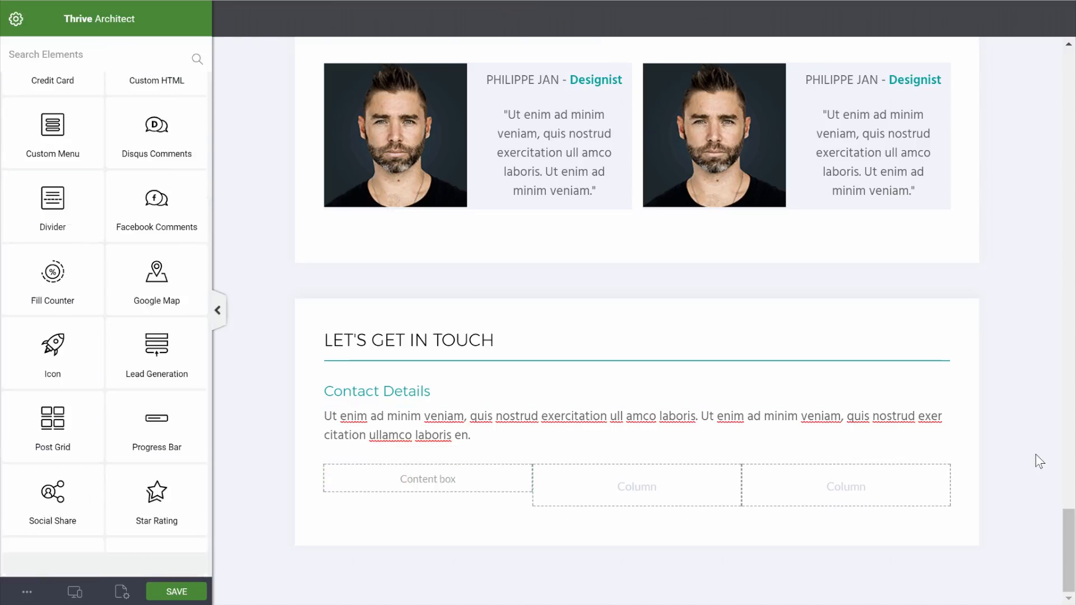
# Give the content box a 1 px solid teal #02a0a1 top border
pyautogui.click(396, 480)
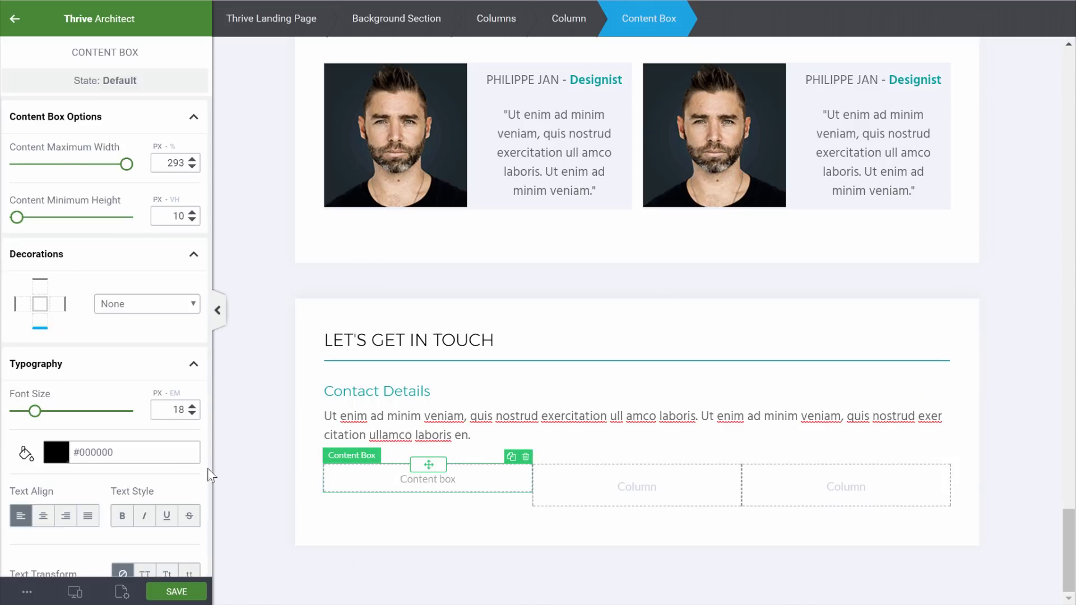
pyautogui.scroll(-7, 189, 444)
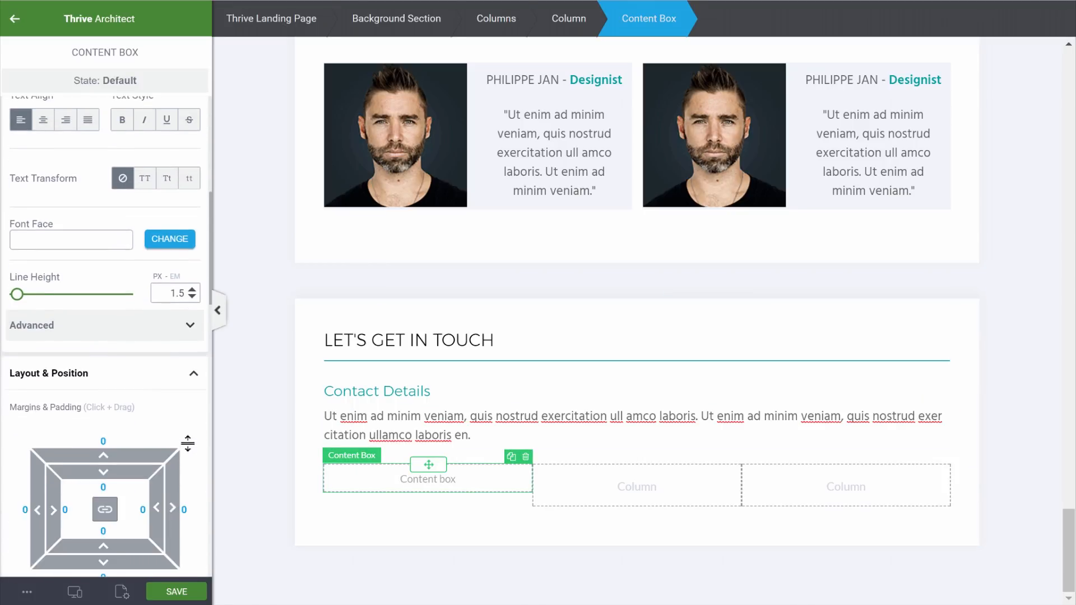
pyautogui.scroll(-10, 188, 444)
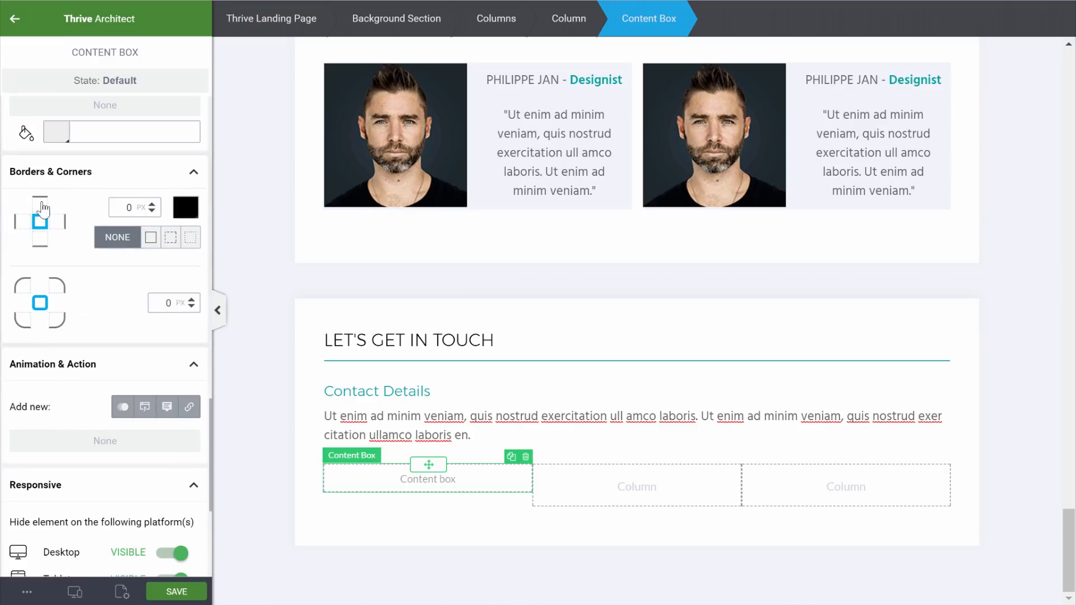
pyautogui.click(44, 202)
pyautogui.click(154, 204)
pyautogui.click(191, 211)
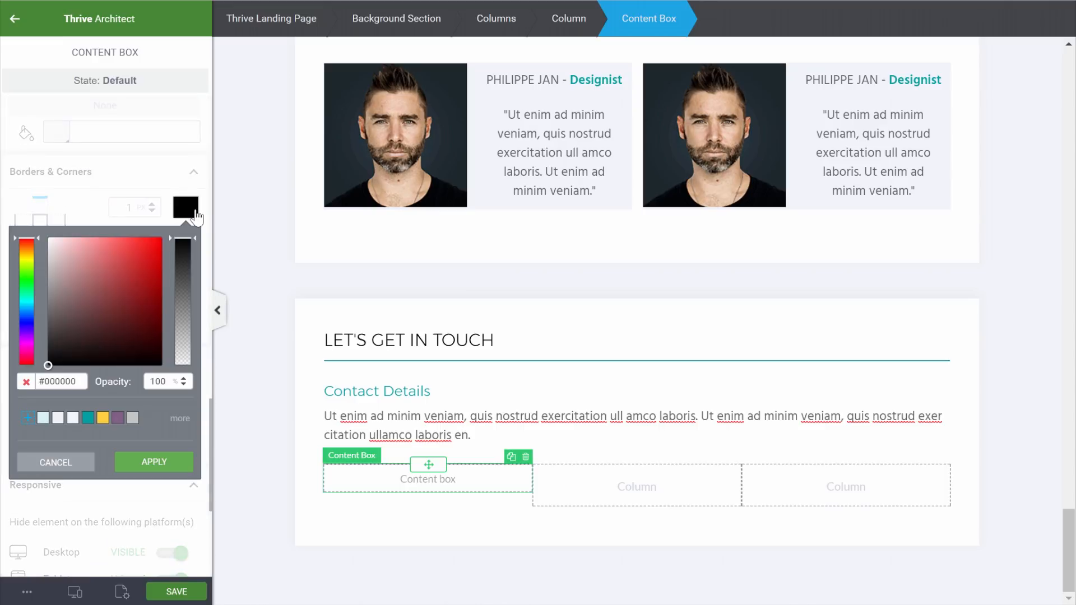
pyautogui.click(88, 417)
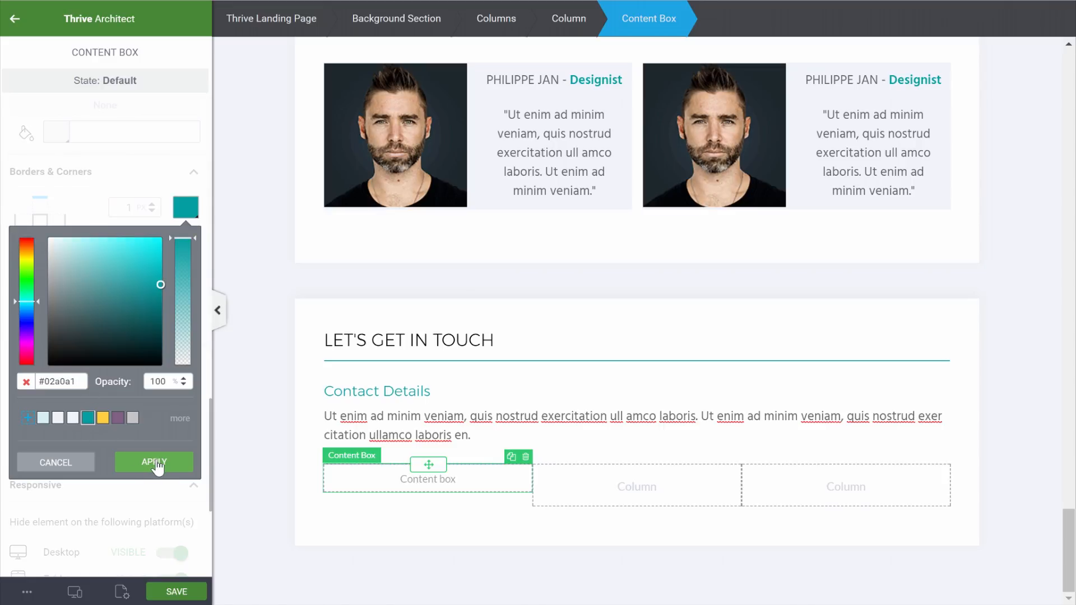
pyautogui.click(154, 463)
pyautogui.scroll(3, 34, 213)
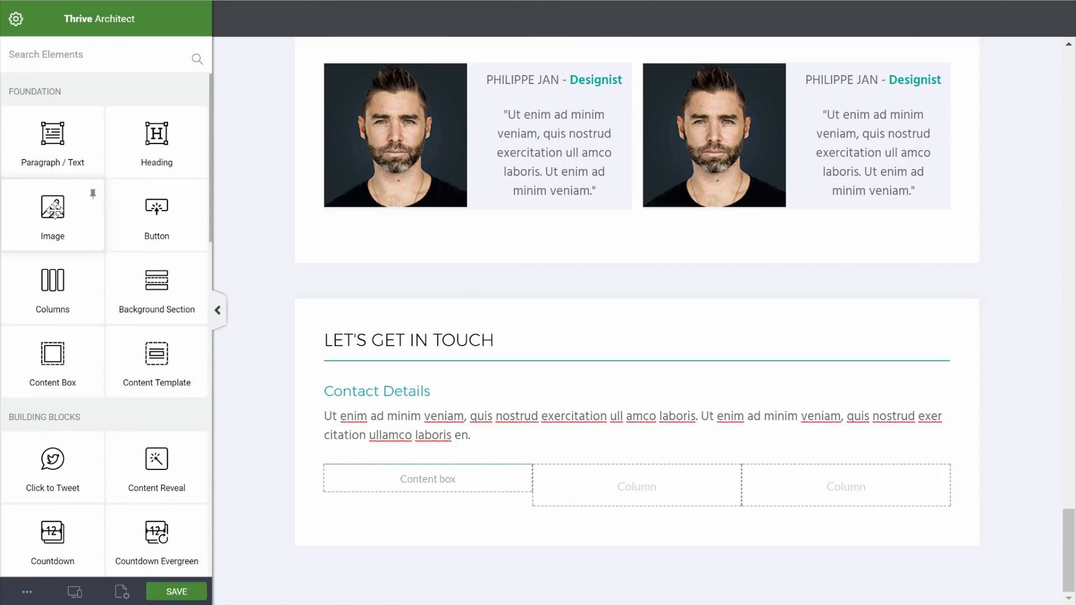
# Add a bold, centred 'Phone Number' label inside the content box
pyautogui.moveTo(52, 134); pyautogui.dragTo(438, 477)
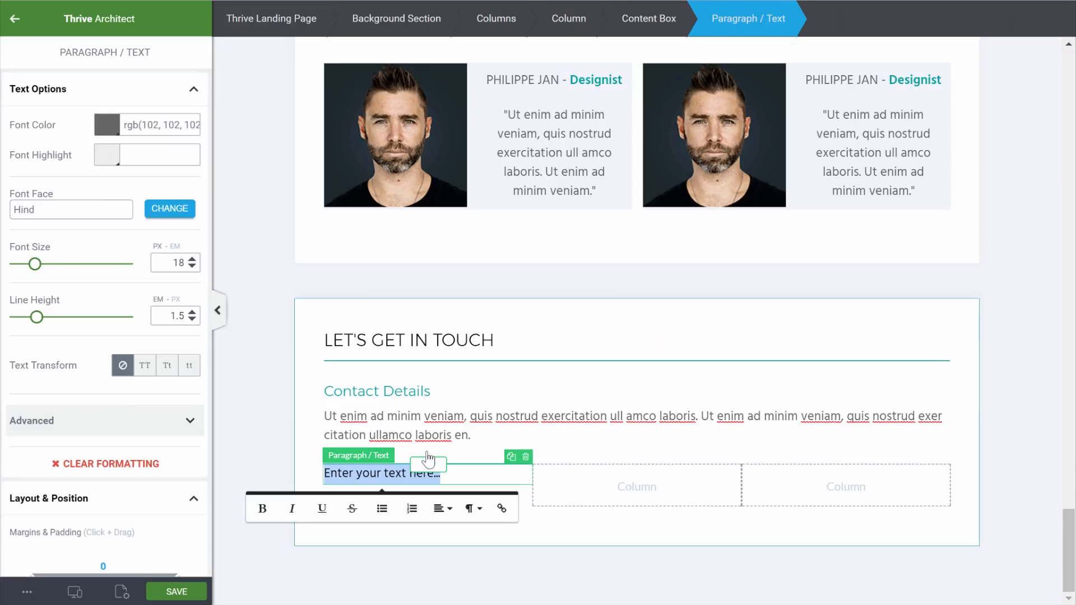
pyautogui.write('Phone N')
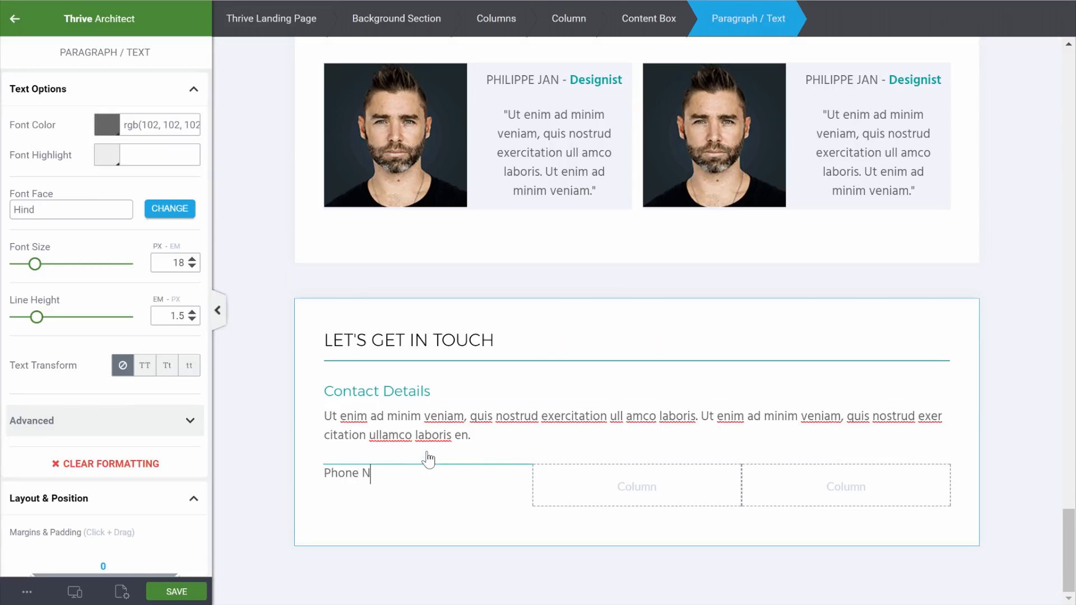
pyautogui.write('umber')
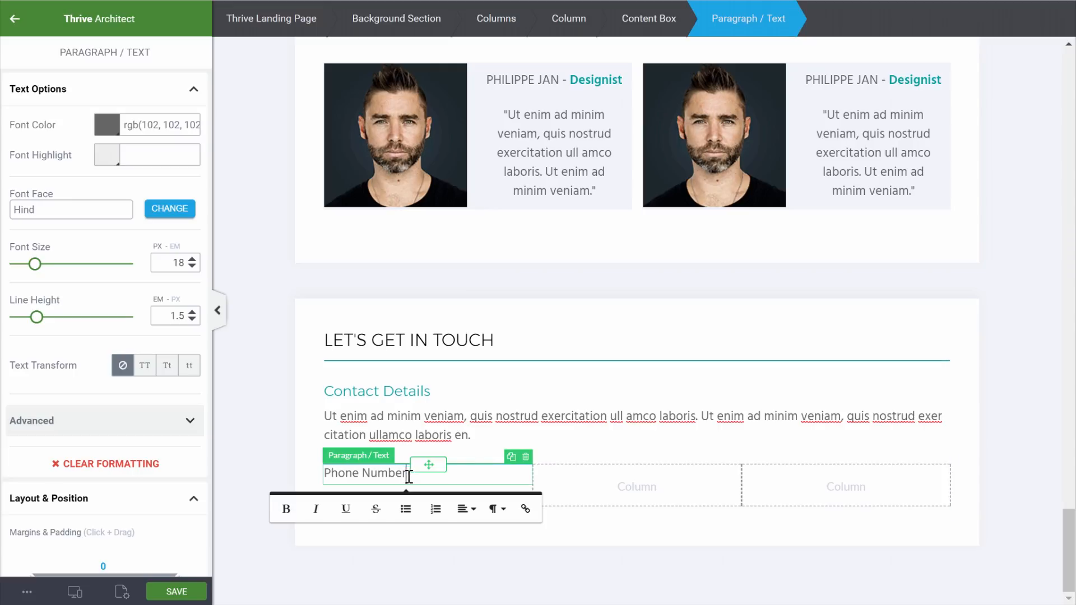
pyautogui.moveTo(407, 474); pyautogui.dragTo(301, 479)
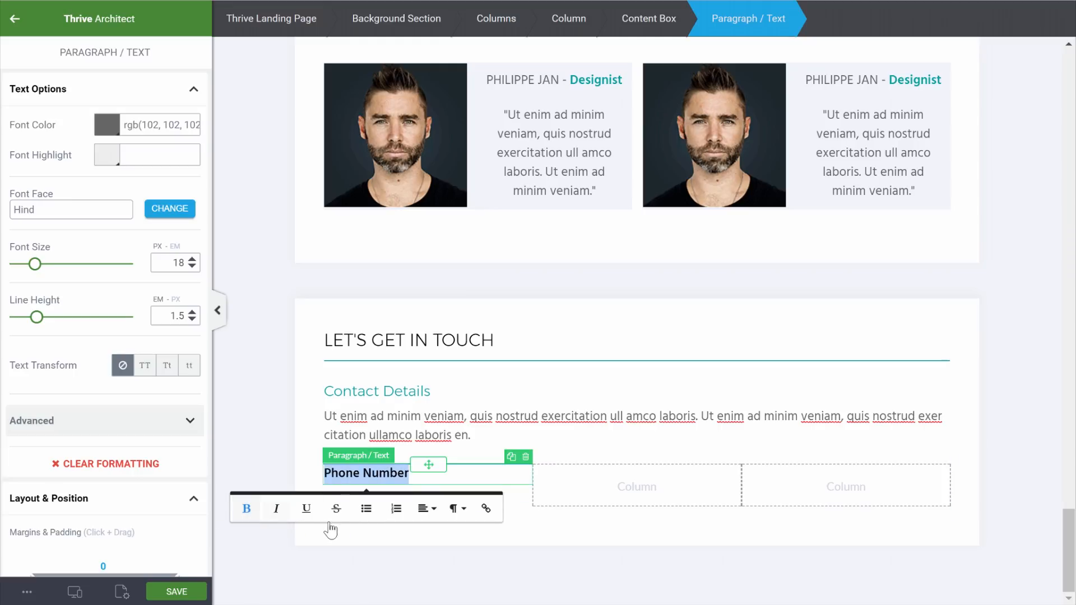
pyautogui.click(245, 508)
pyautogui.click(488, 509)
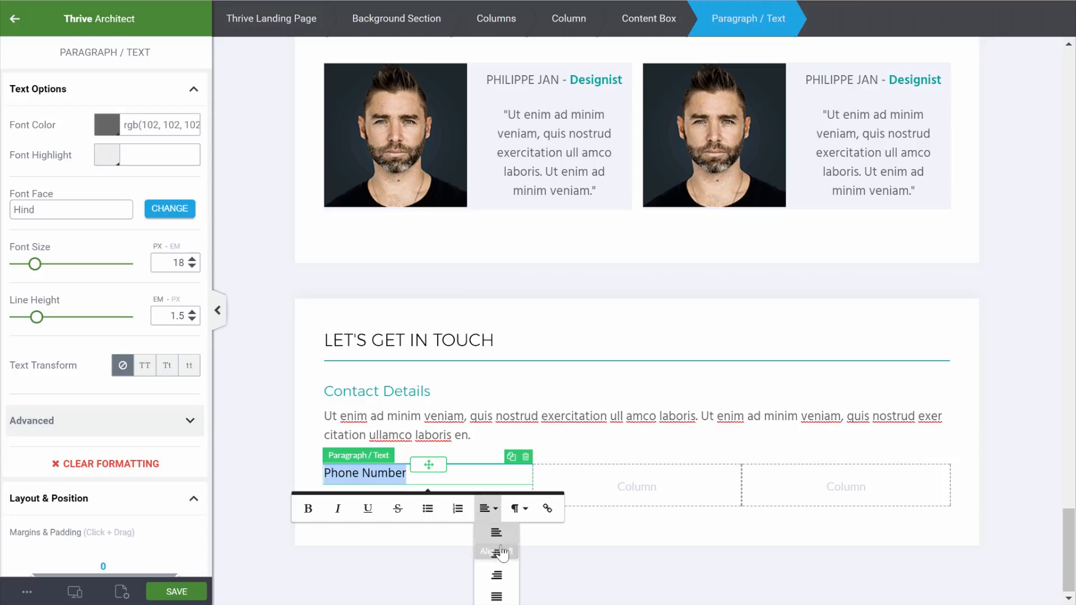
pyautogui.click(496, 554)
pyautogui.click(272, 446)
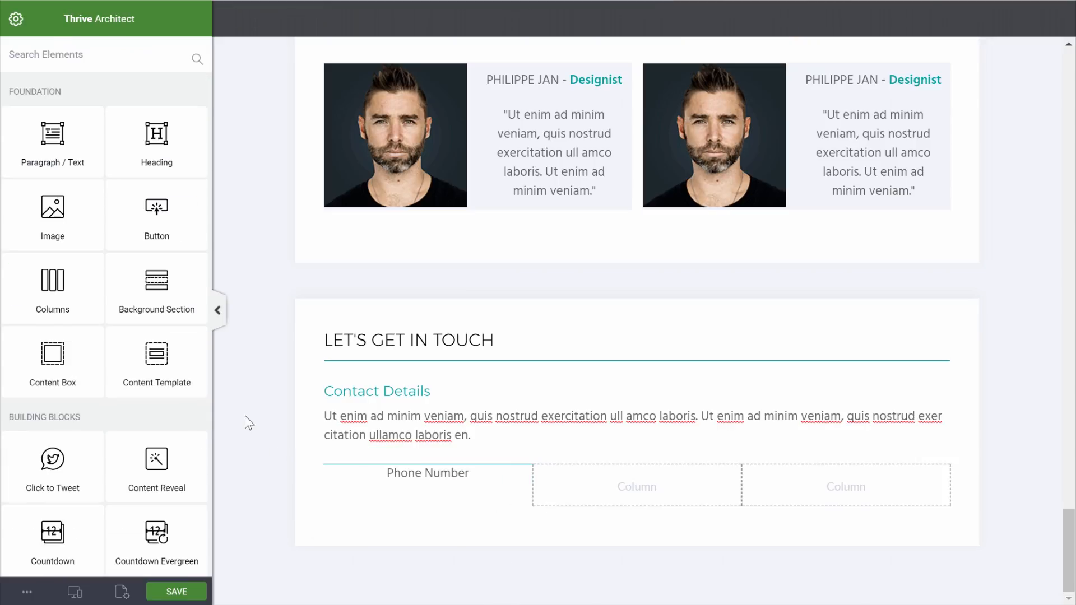
# Add a bold, centred paragraph with the phone number beneath the label
pyautogui.moveTo(49, 146); pyautogui.dragTo(438, 496)
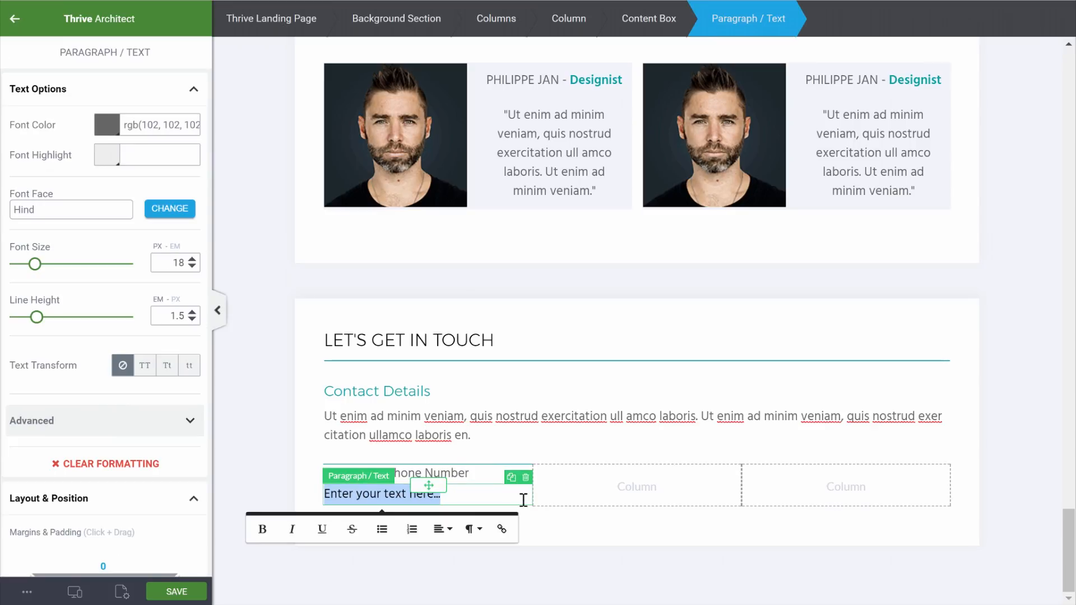
pyautogui.write('01 55 55 55')
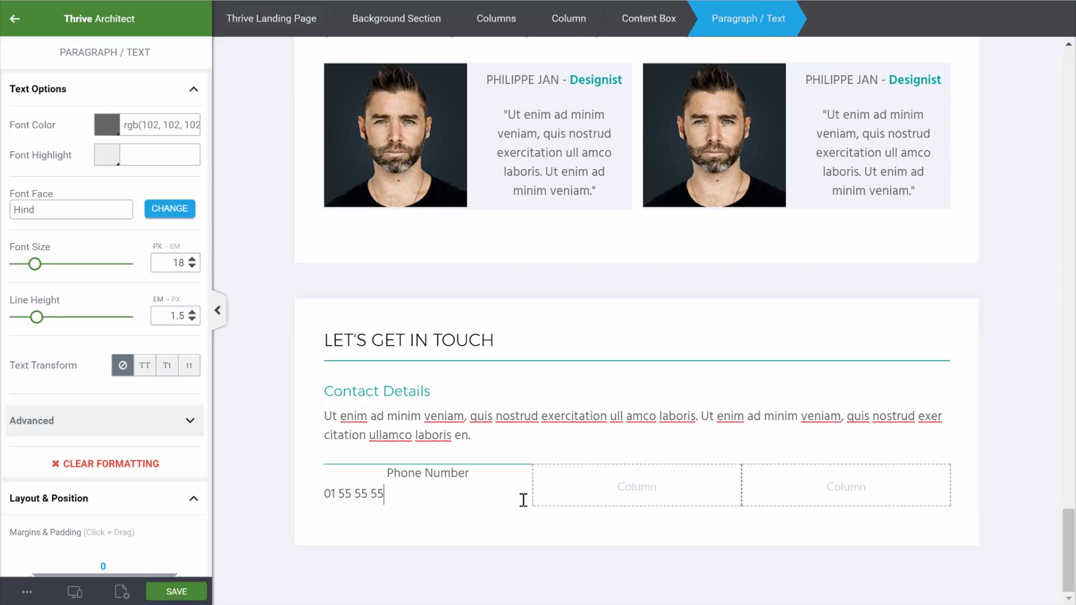
pyautogui.click(444, 476)
pyautogui.moveTo(384, 496); pyautogui.dragTo(320, 504)
pyautogui.click(244, 531)
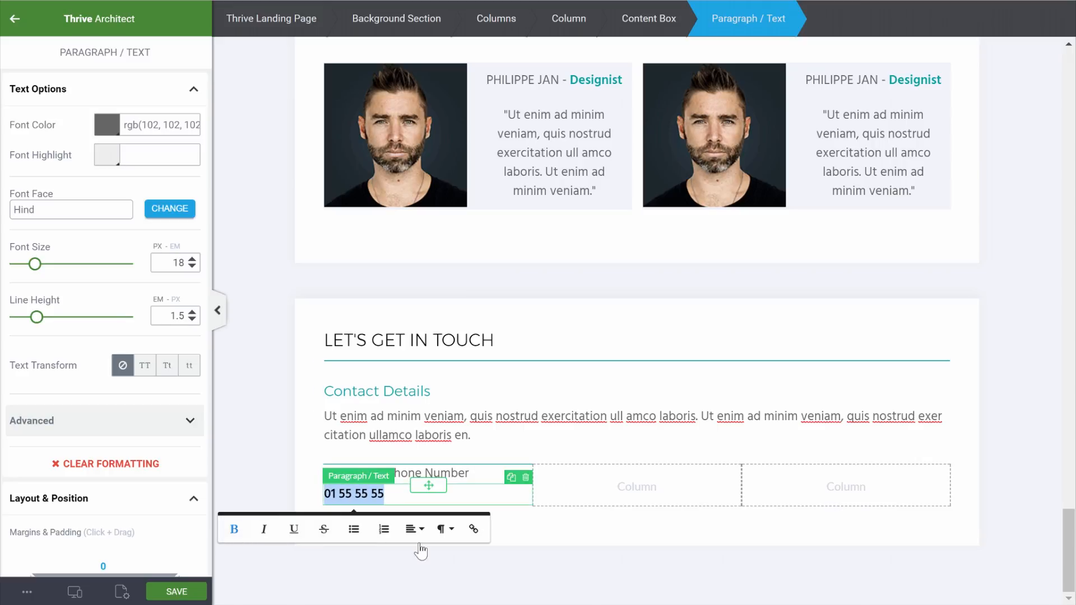
pyautogui.click(414, 529)
pyautogui.click(429, 580)
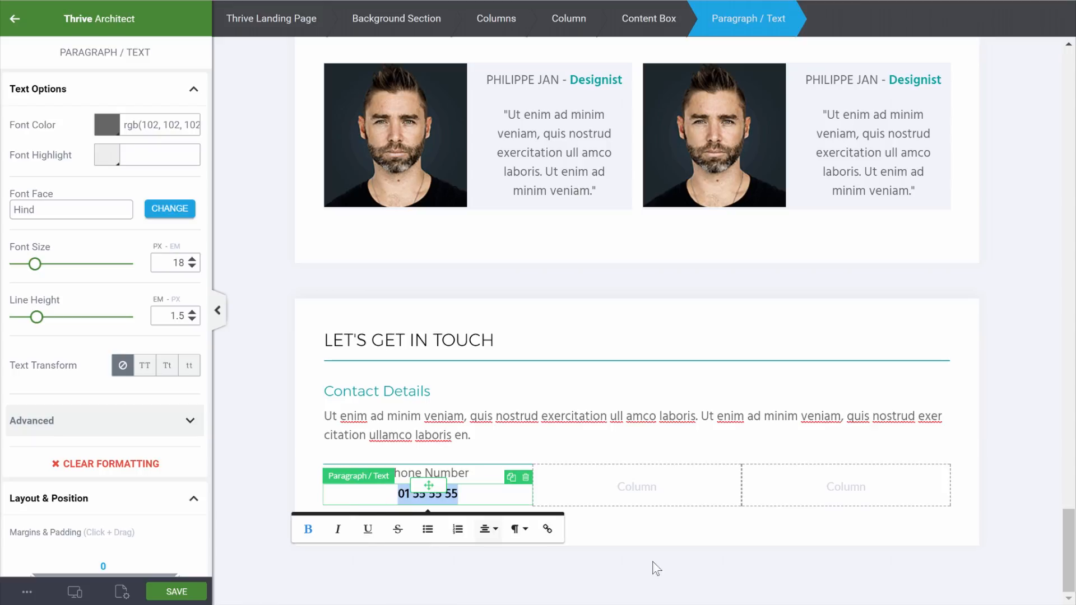
pyautogui.click(1018, 459)
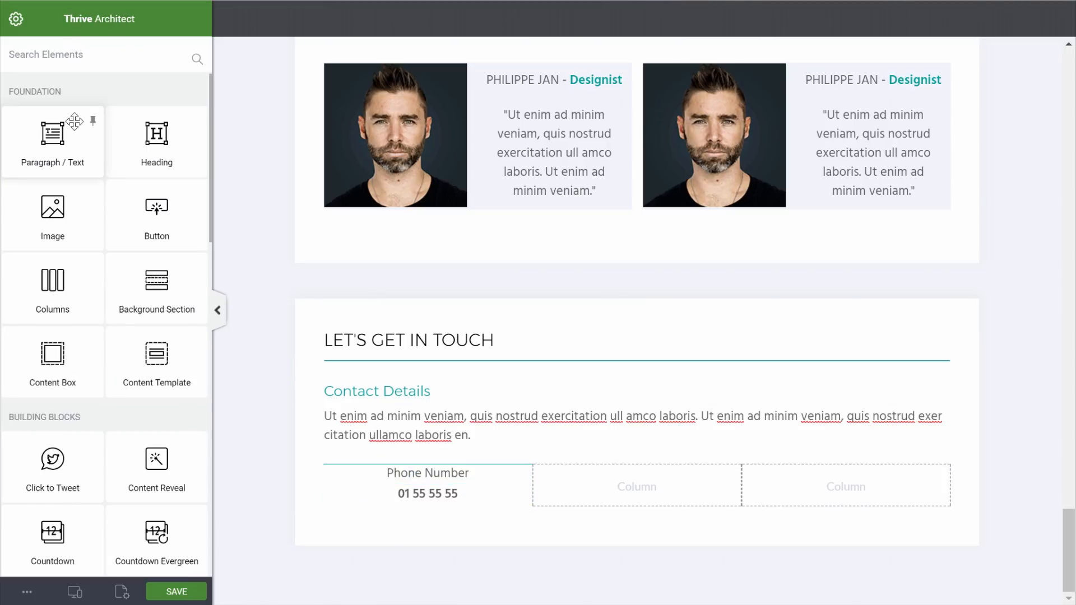
# Add an Icon element above the Phone Number label in the first contact column
pyautogui.click(84, 53)
pyautogui.write('ic')
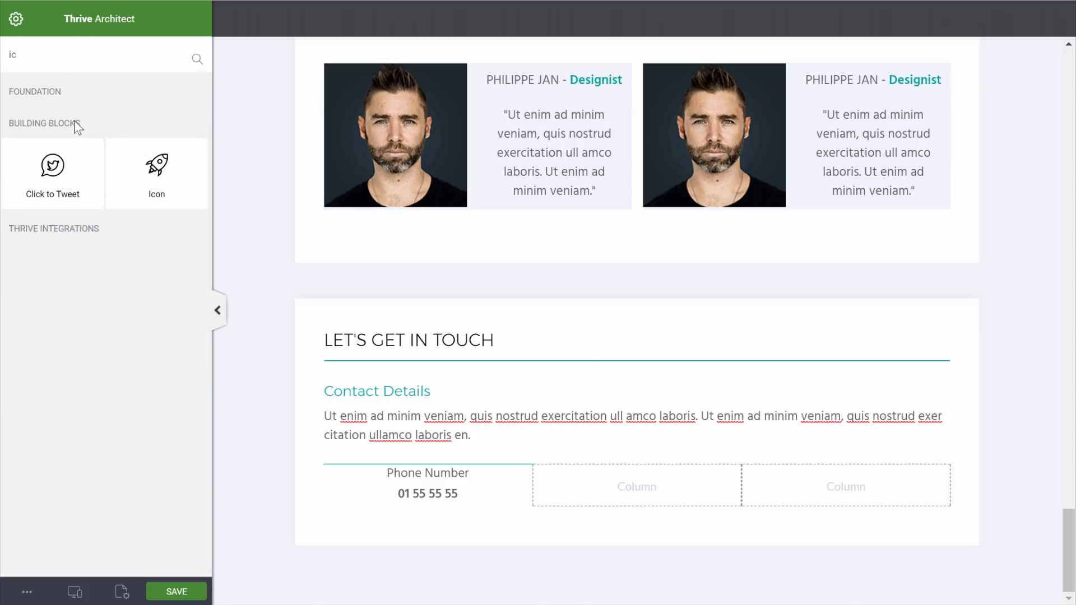
pyautogui.moveTo(170, 178); pyautogui.dragTo(447, 478)
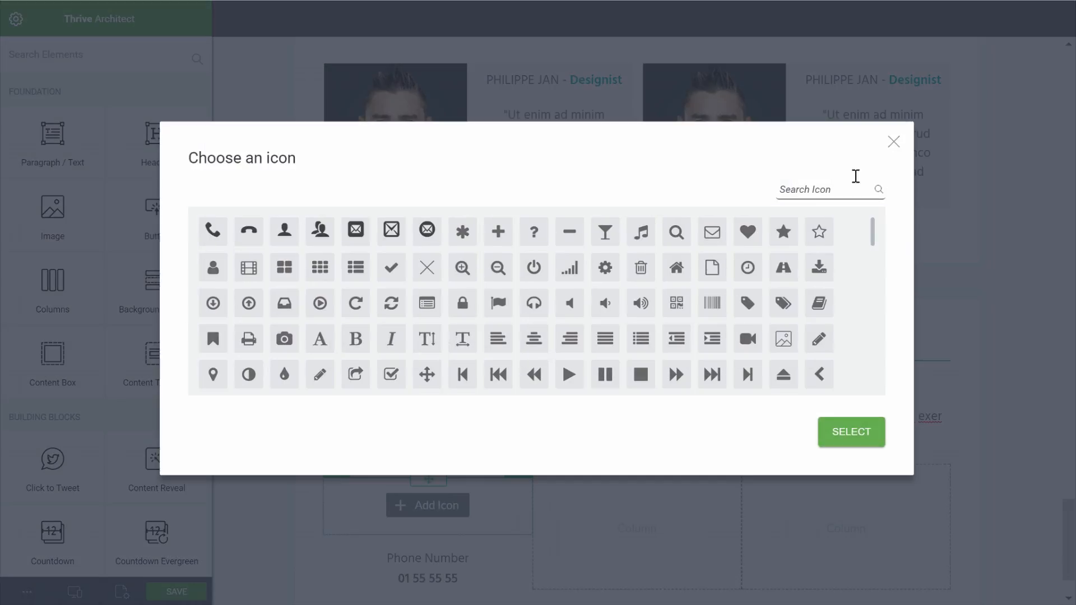
# Choose the phone handset icon from the icon library for the new icon
pyautogui.click(841, 185)
pyautogui.write('p')
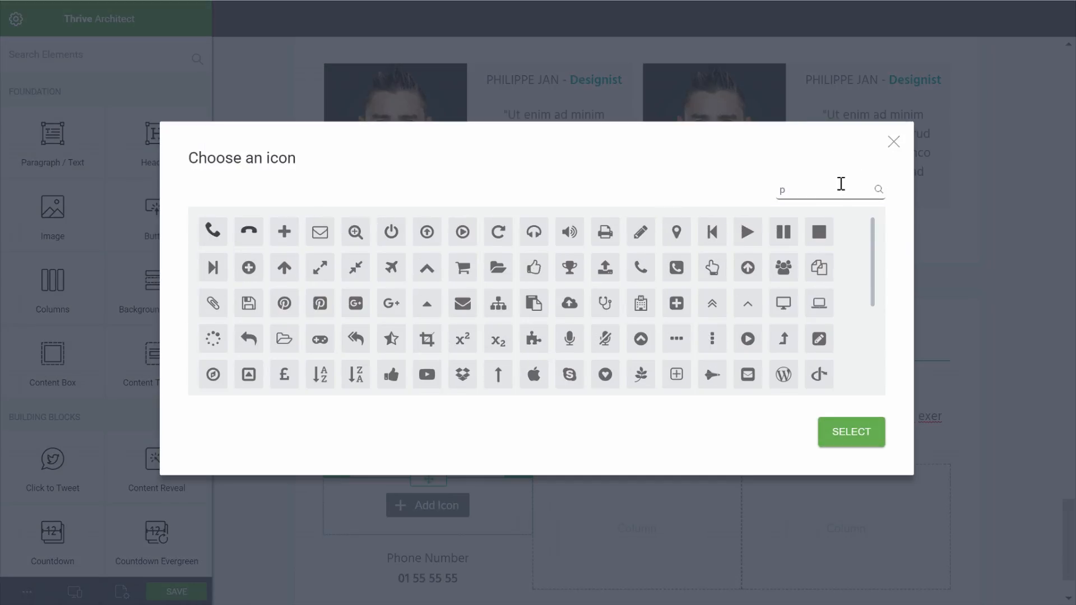
pyautogui.write('h')
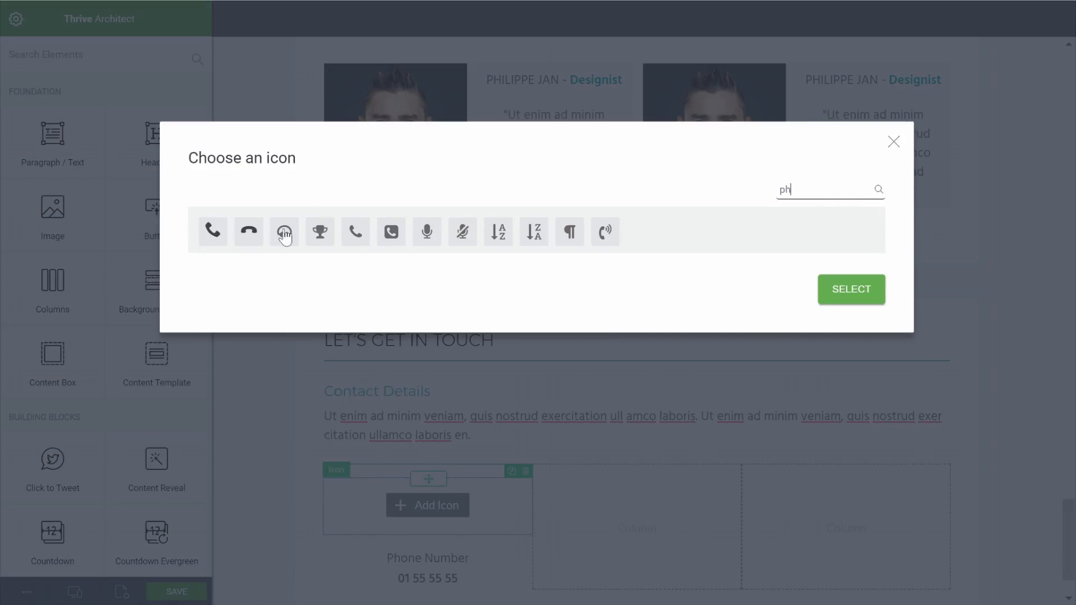
pyautogui.click(214, 232)
pyautogui.click(876, 302)
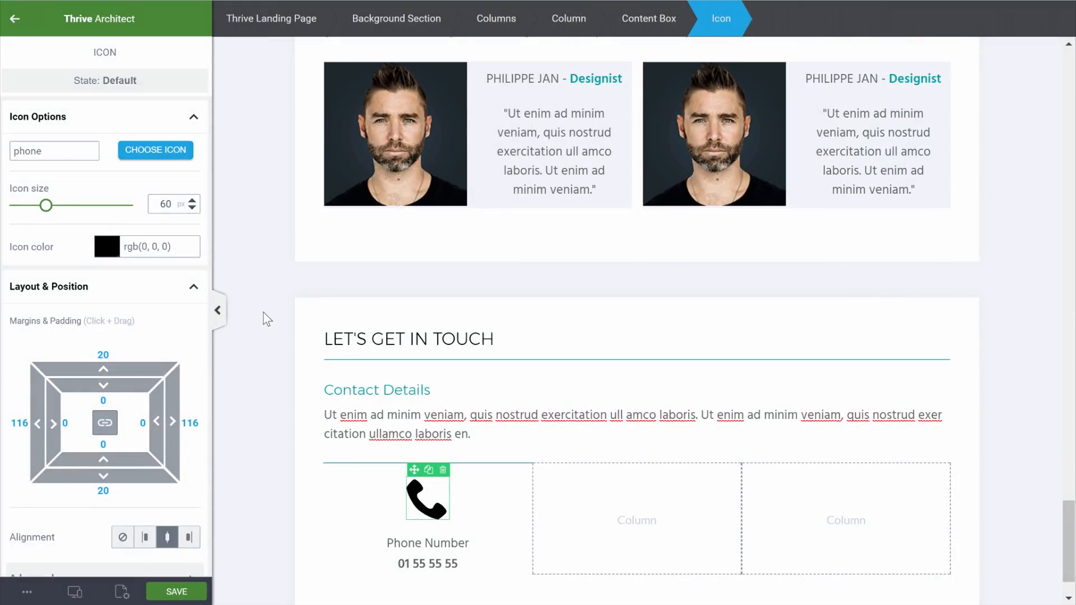
pyautogui.scroll(-1, 263, 314)
# Set the phone icon size to 25 px and colour it teal
pyautogui.doubleClick(174, 203)
pyautogui.write('20')
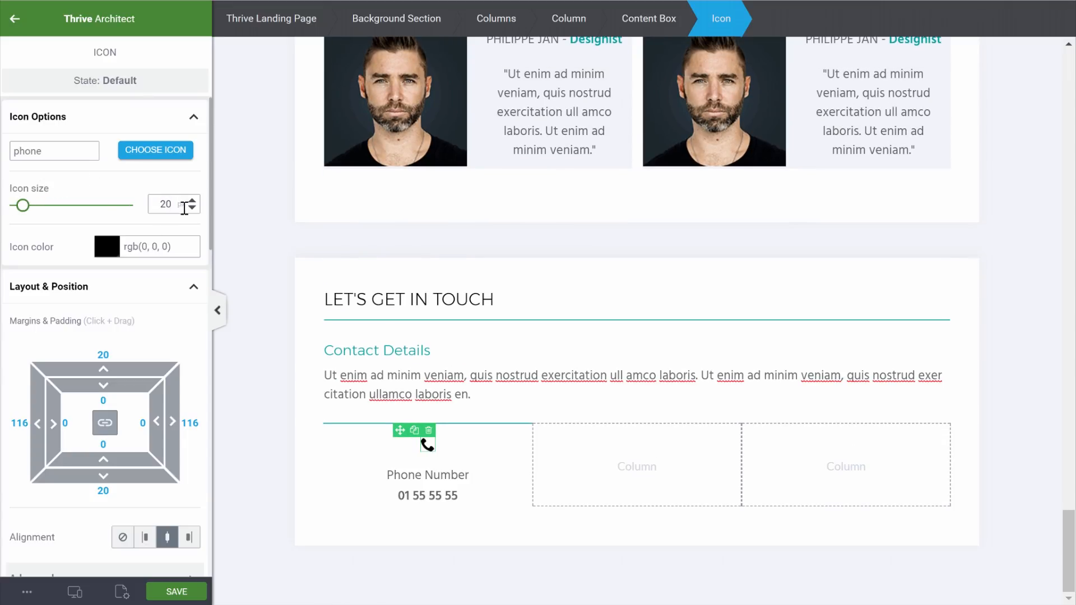
pyautogui.write('25')
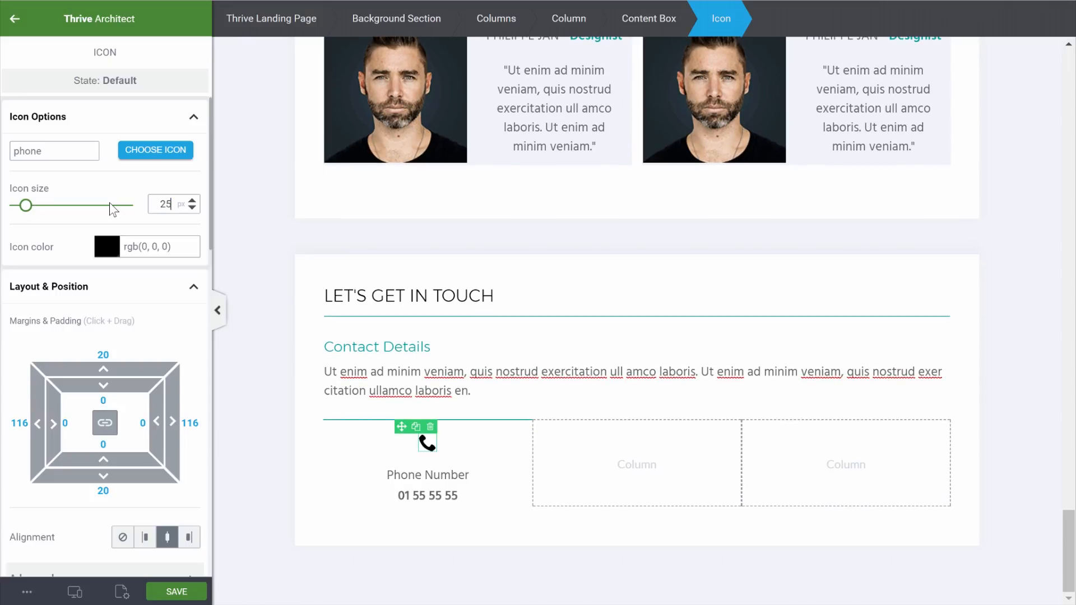
pyautogui.click(107, 246)
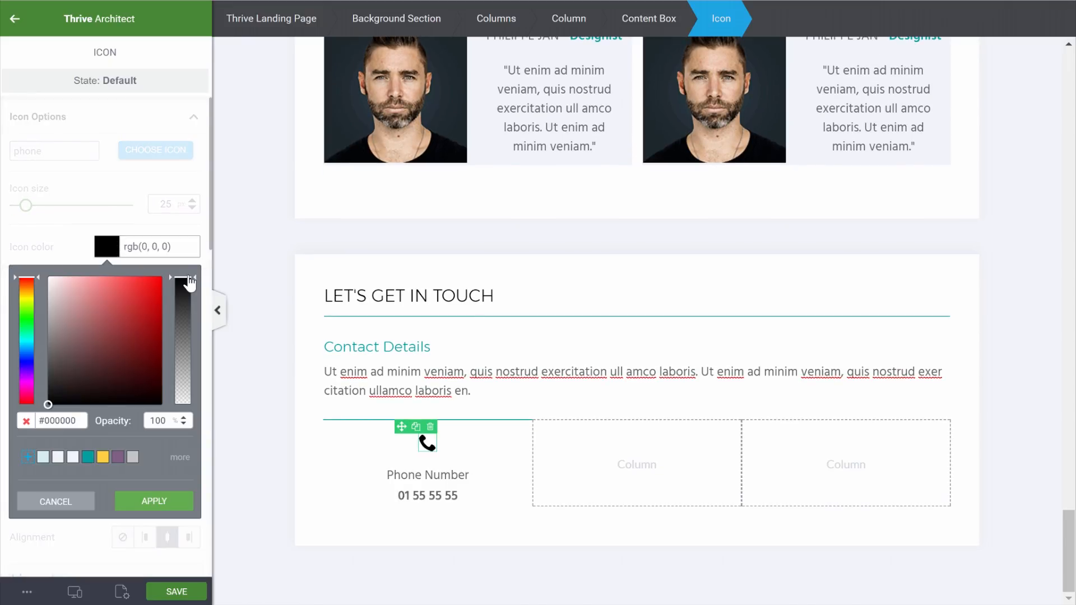
pyautogui.click(88, 457)
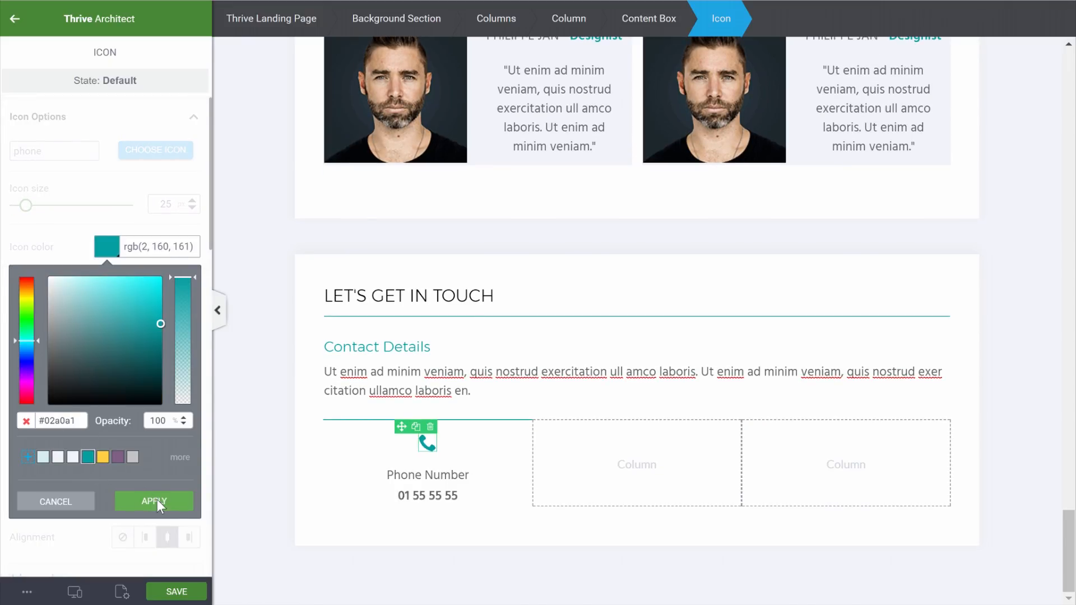
pyautogui.click(157, 503)
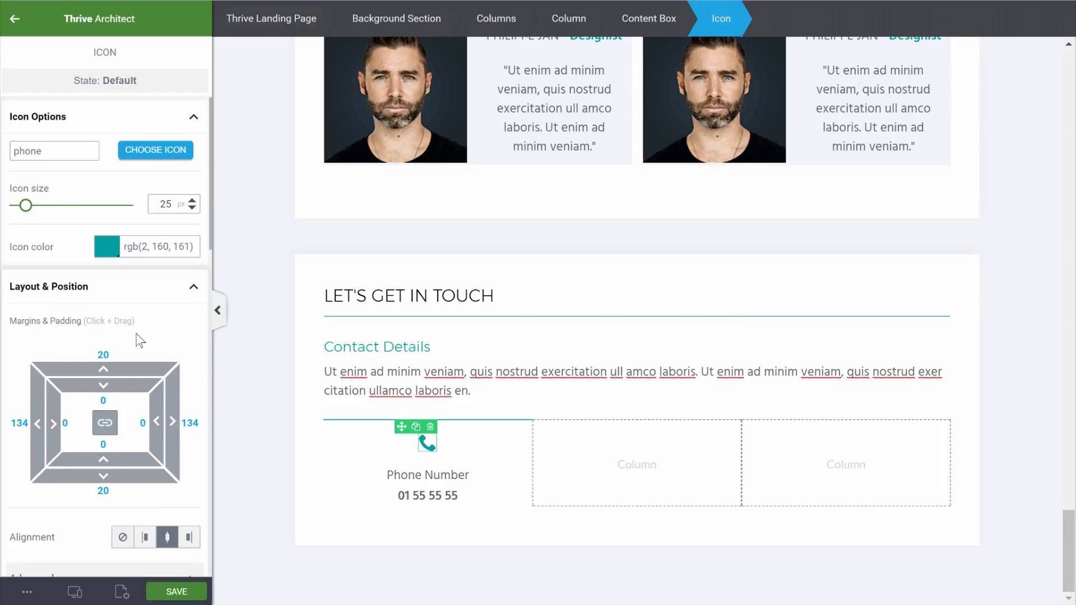
# Give the phone icon a solid 1 px teal border with 10 px rounded corners
pyautogui.scroll(-10, 138, 339)
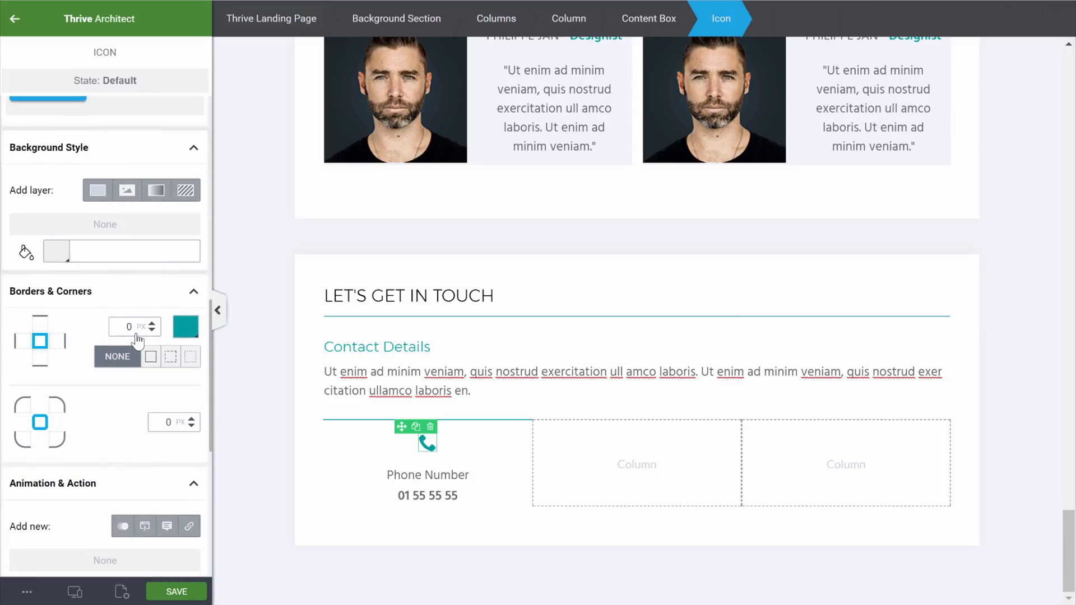
pyautogui.scroll(-2, 139, 339)
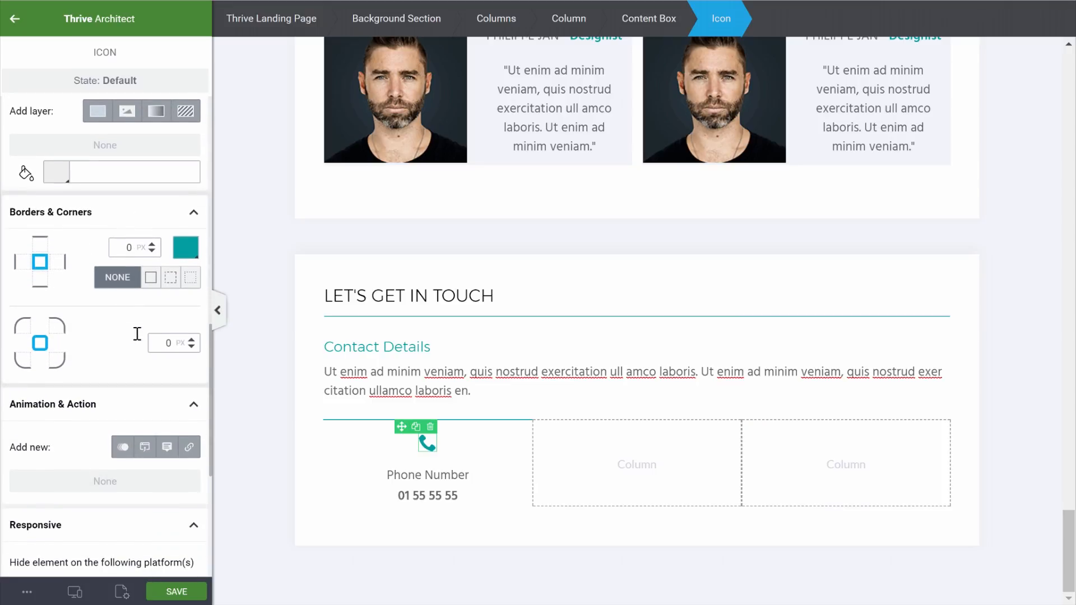
pyautogui.click(151, 277)
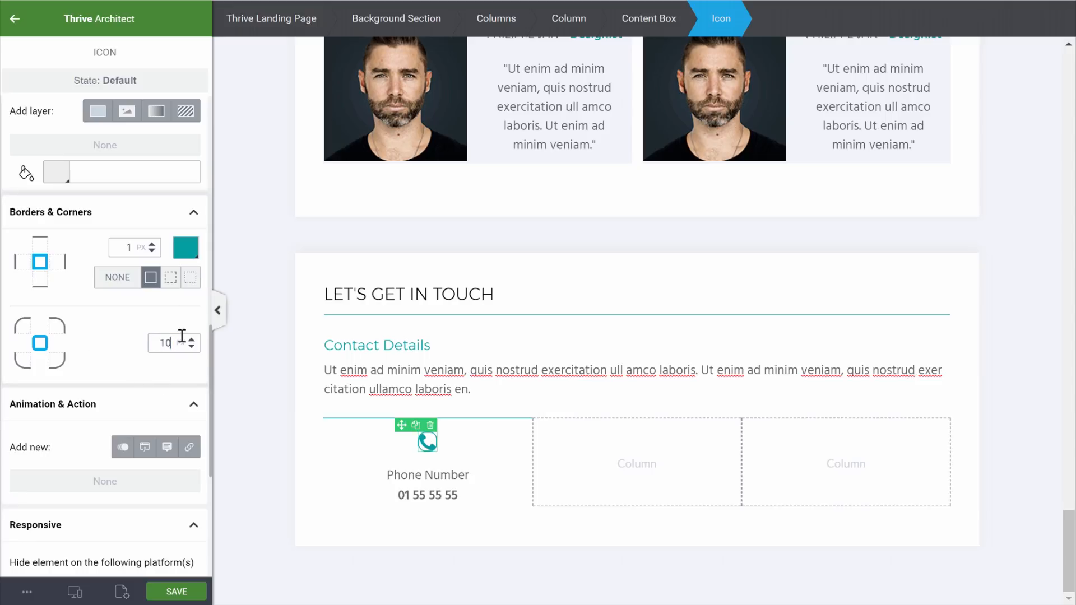
pyautogui.click(281, 433)
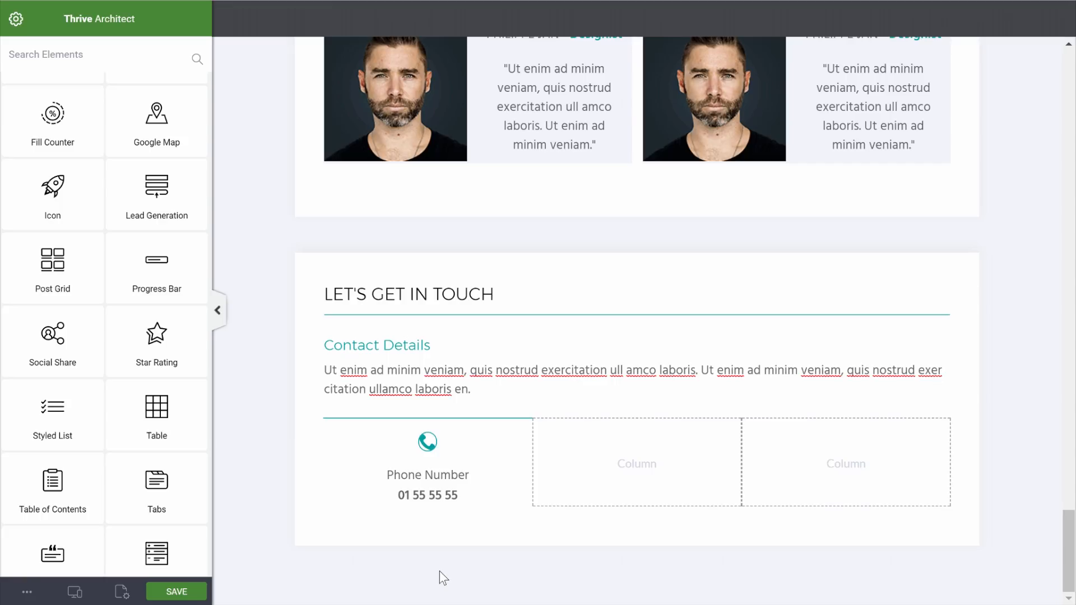
# Adjust the phone icon's padding and give it a white #fff background
pyautogui.click(429, 445)
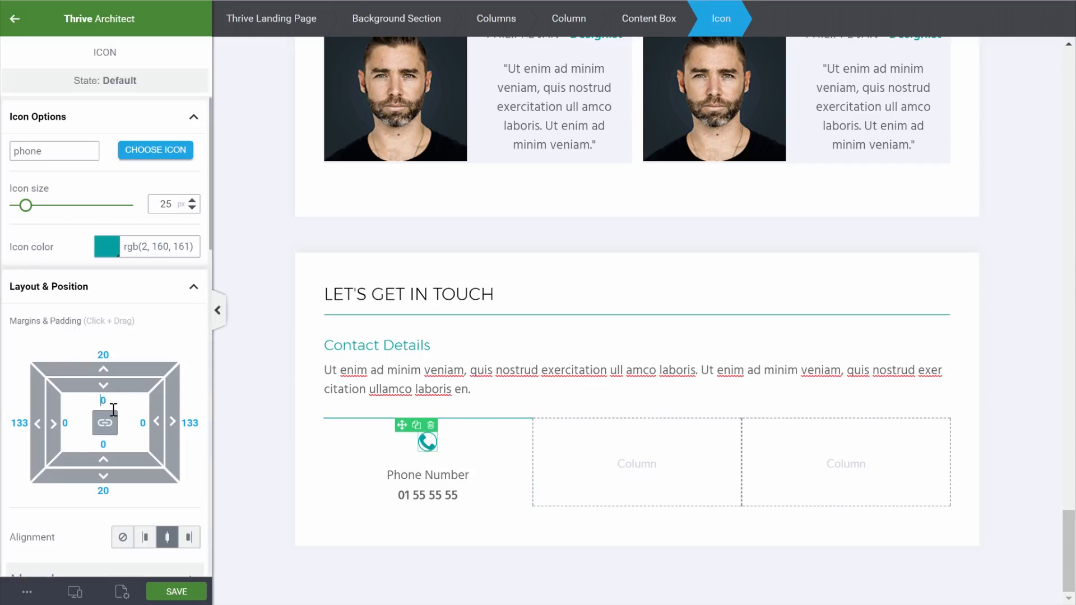
pyautogui.write('1')
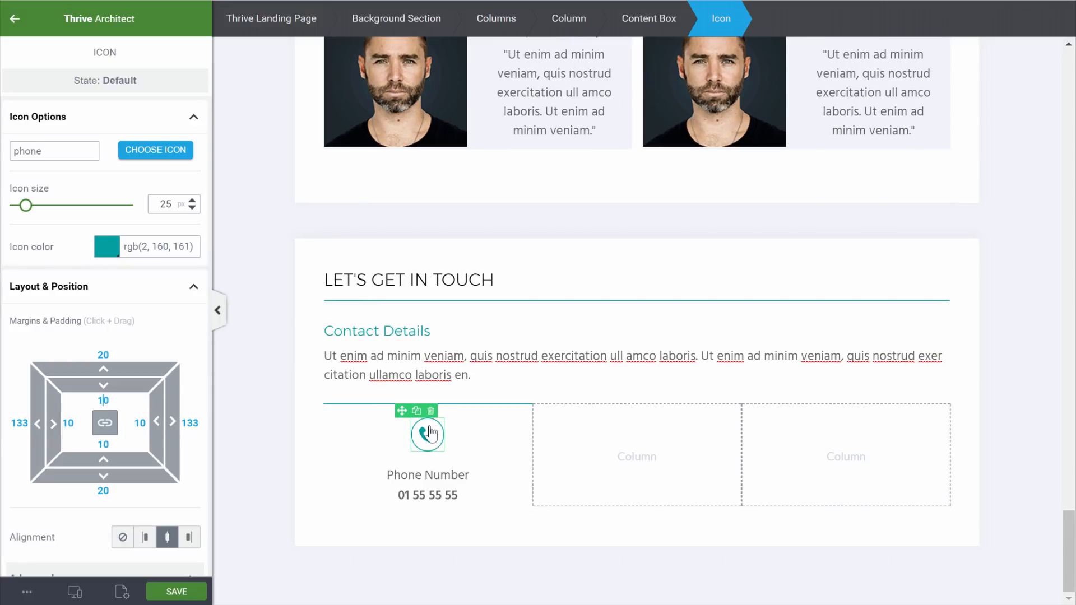
pyautogui.click(254, 404)
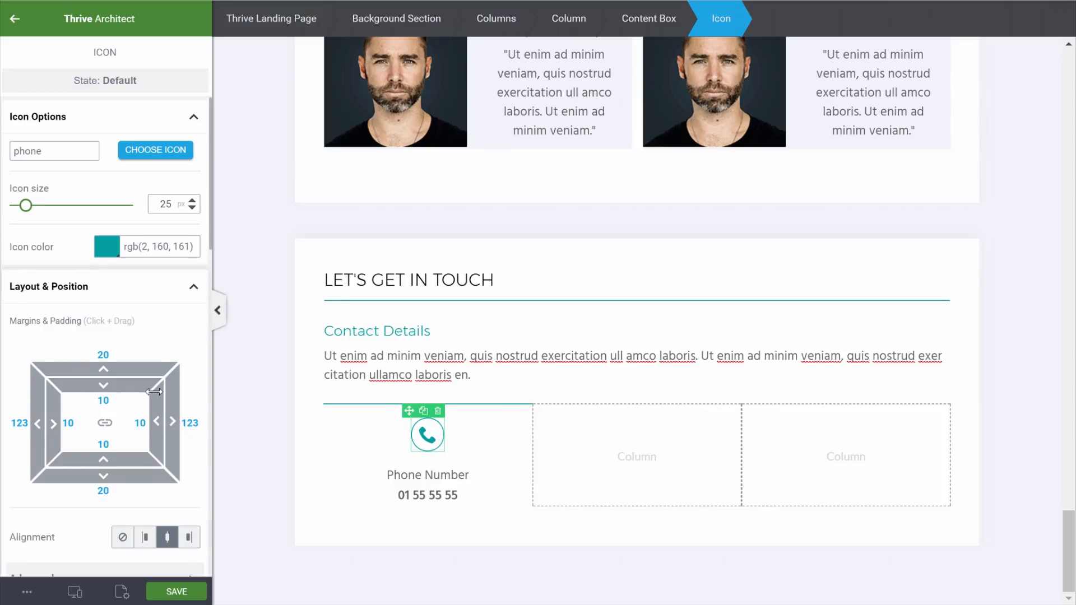
pyautogui.scroll(-3, 155, 392)
pyautogui.scroll(-5, 155, 392)
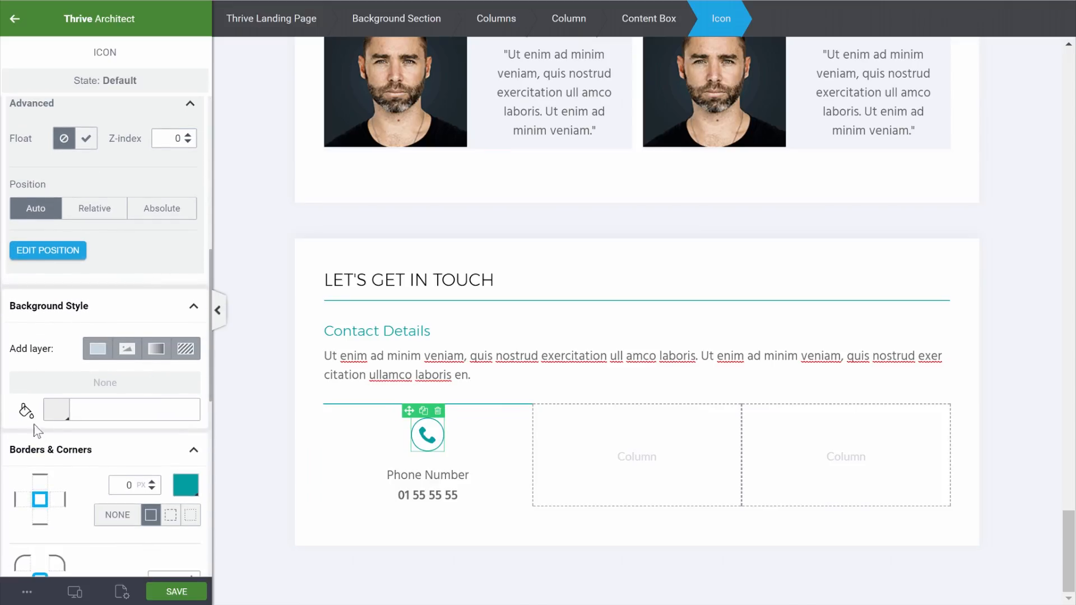
pyautogui.click(59, 411)
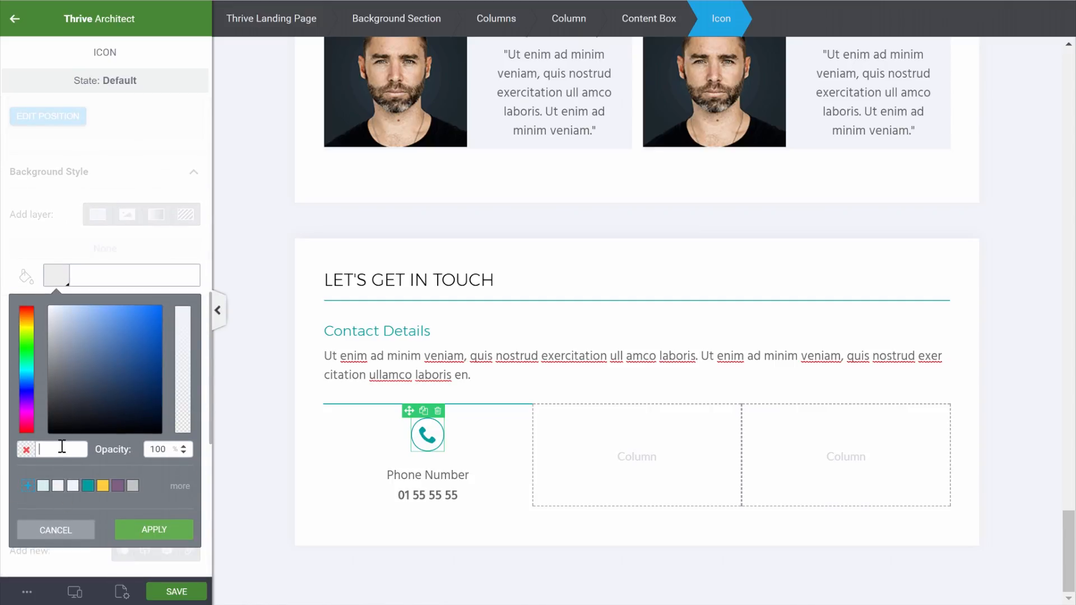
pyautogui.write('ffffff')
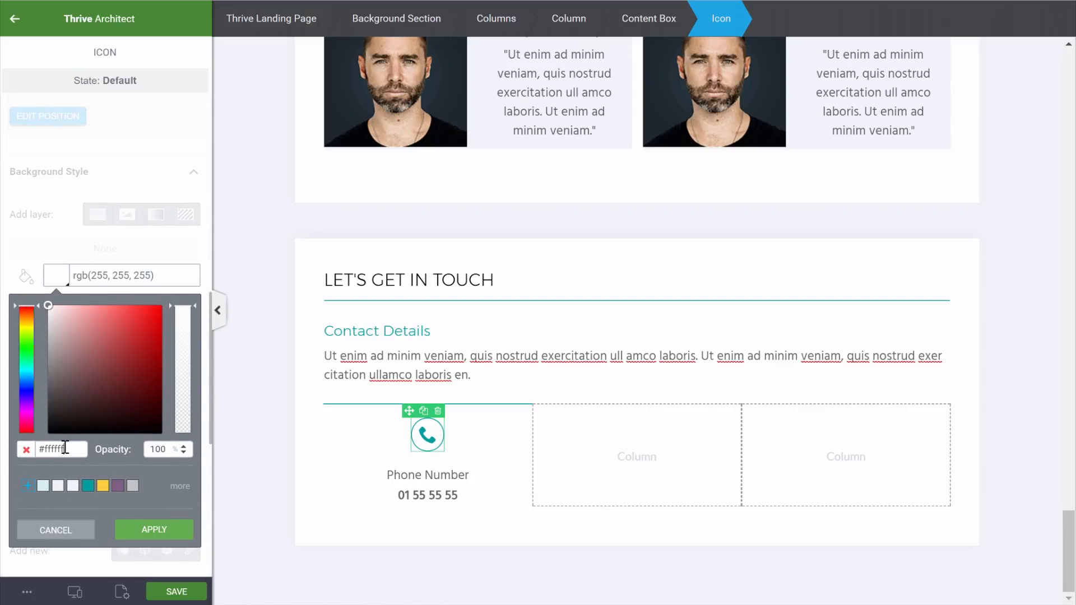
pyautogui.click(157, 533)
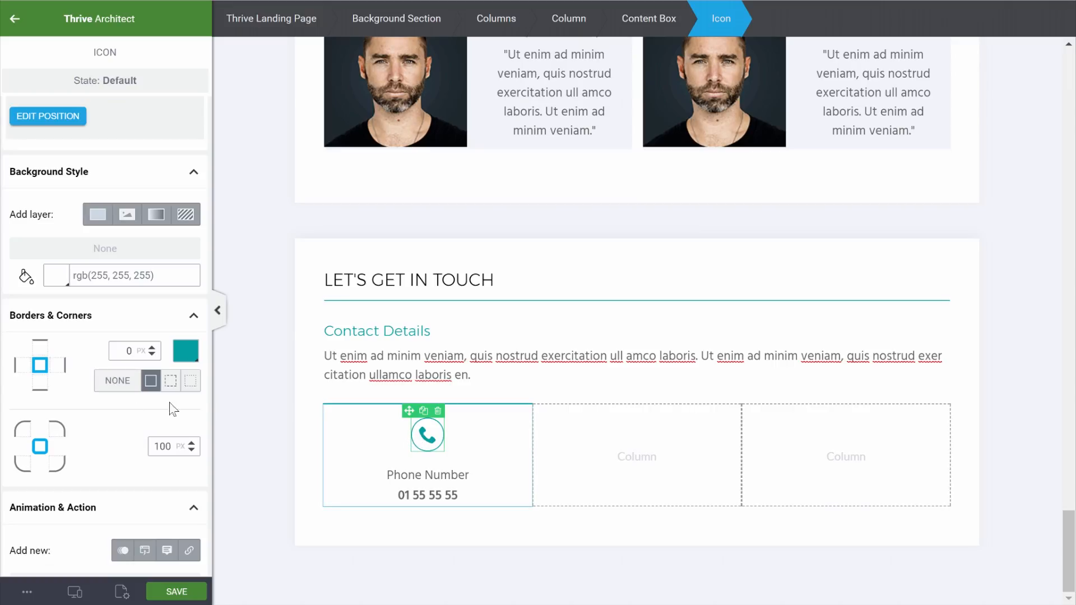
# Raise the phone icon with a -22 px top margin onto the teal line
pyautogui.scroll(-1, 131, 415)
pyautogui.scroll(-1, 131, 408)
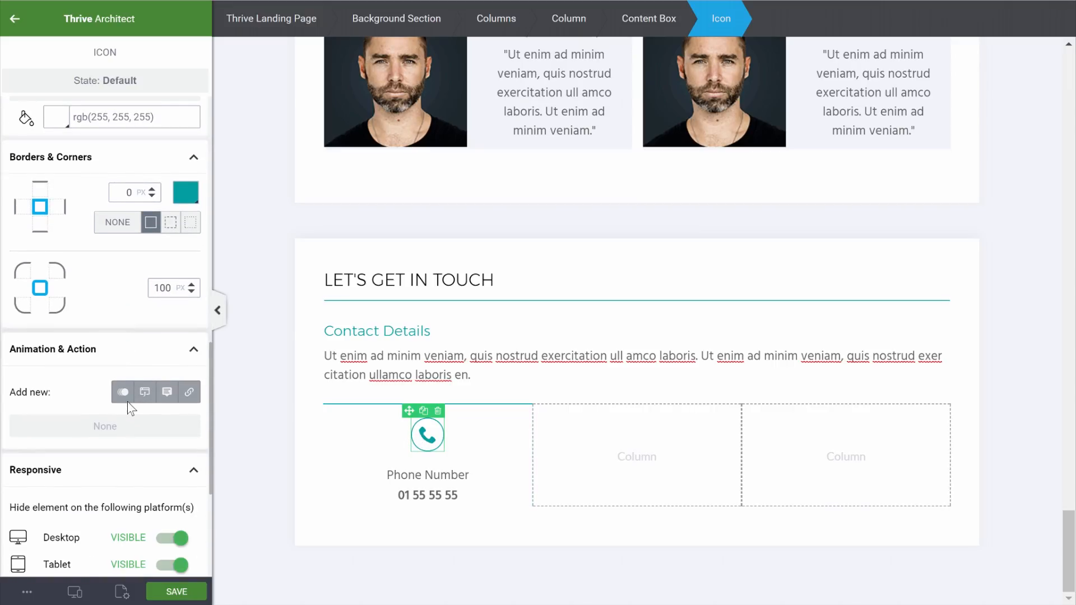
pyautogui.scroll(3, 130, 409)
pyautogui.scroll(2, 126, 358)
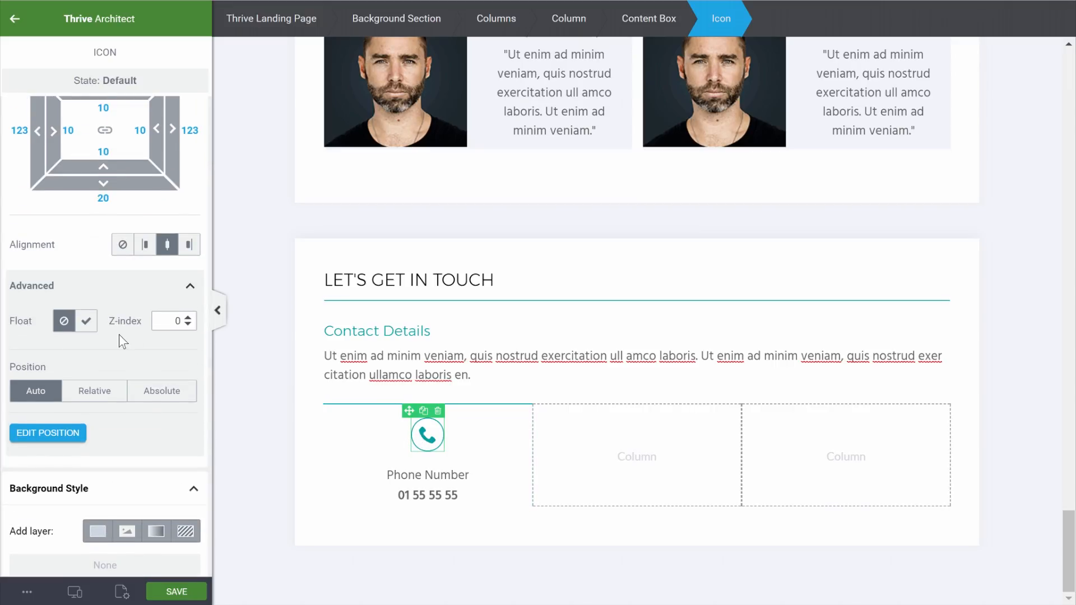
pyautogui.scroll(3, 119, 334)
pyautogui.moveTo(104, 315); pyautogui.dragTo(114, 382)
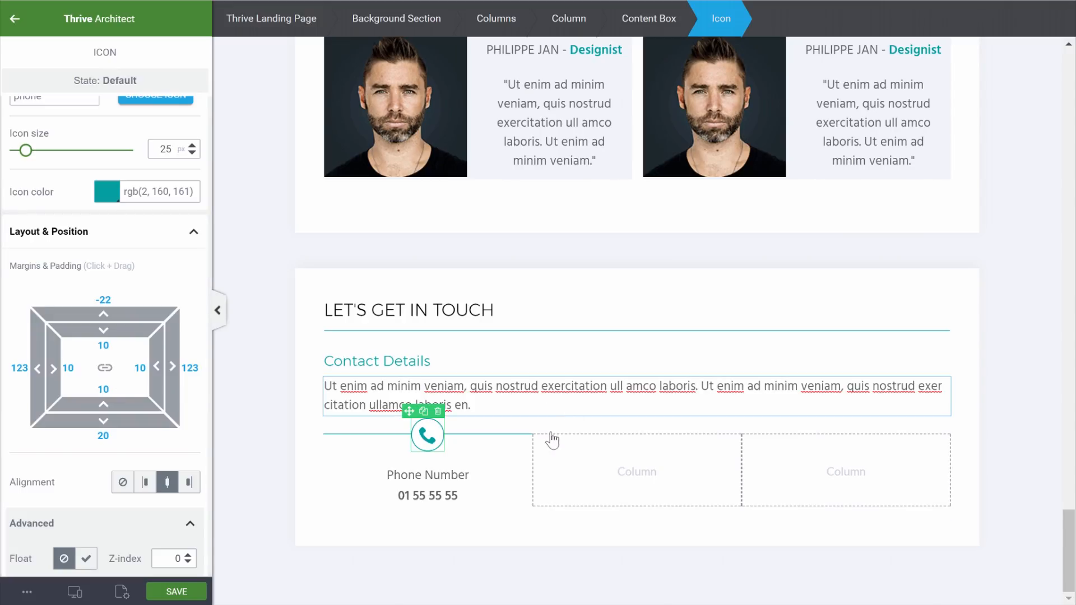
# Give the whole phone contact box a 30 px top margin
pyautogui.click(662, 24)
pyautogui.scroll(-3, 96, 317)
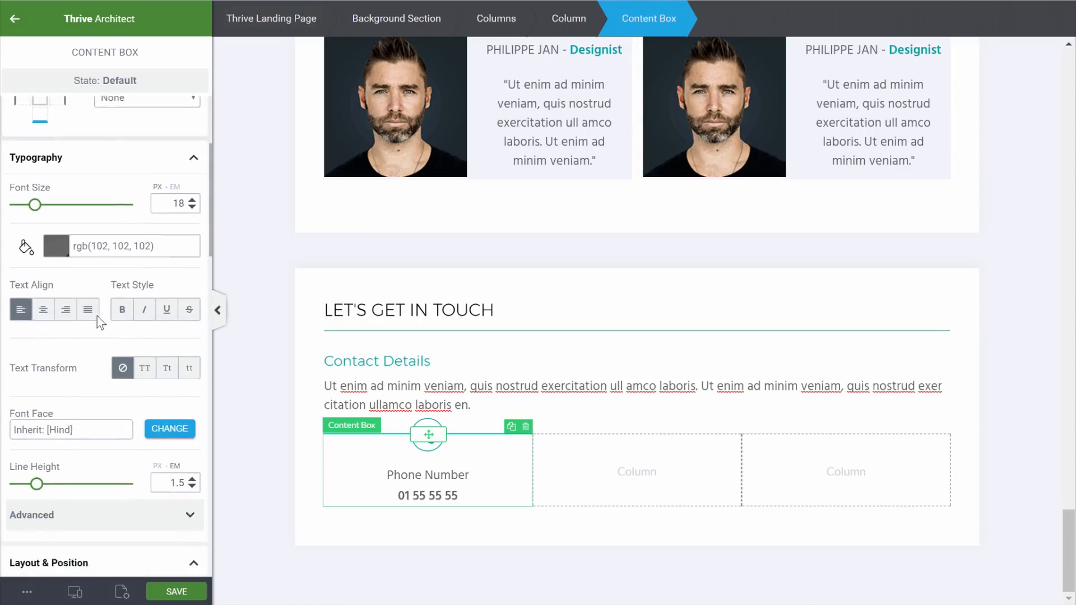
pyautogui.scroll(-3, 96, 317)
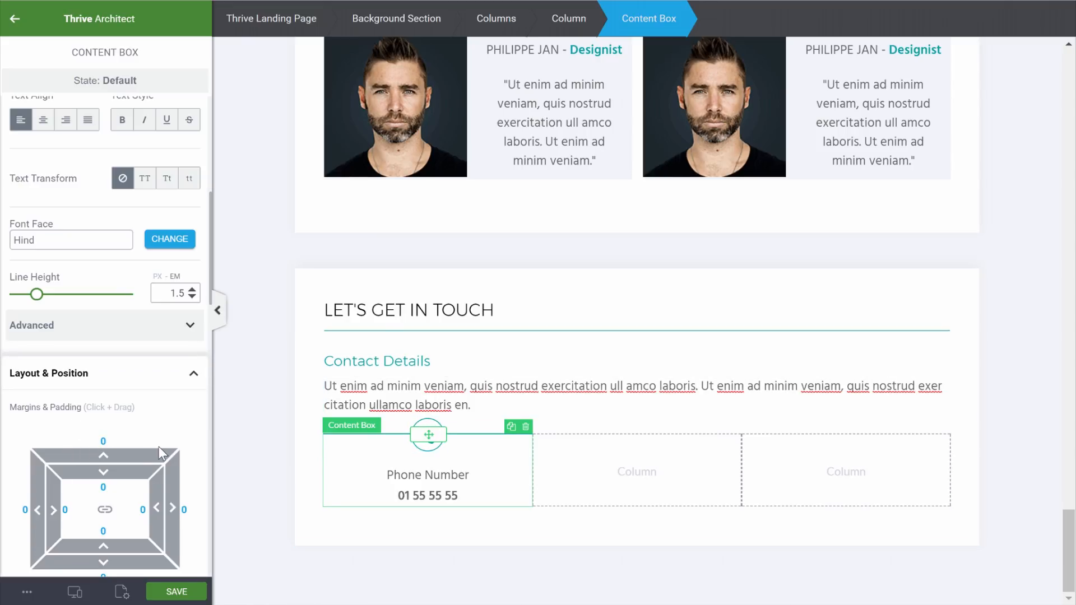
pyautogui.write('3')
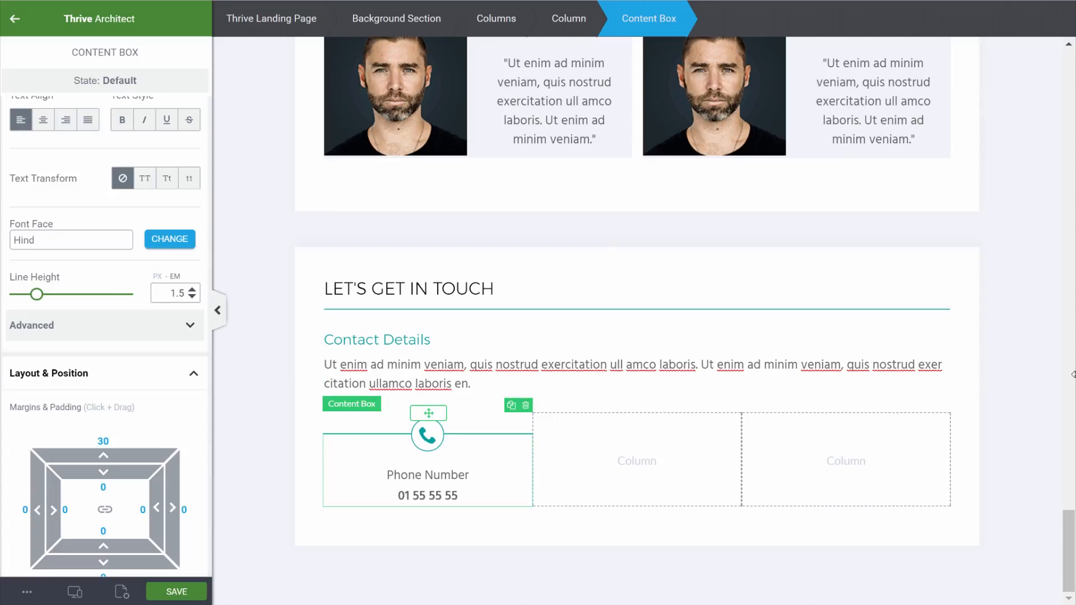
pyautogui.click(1035, 371)
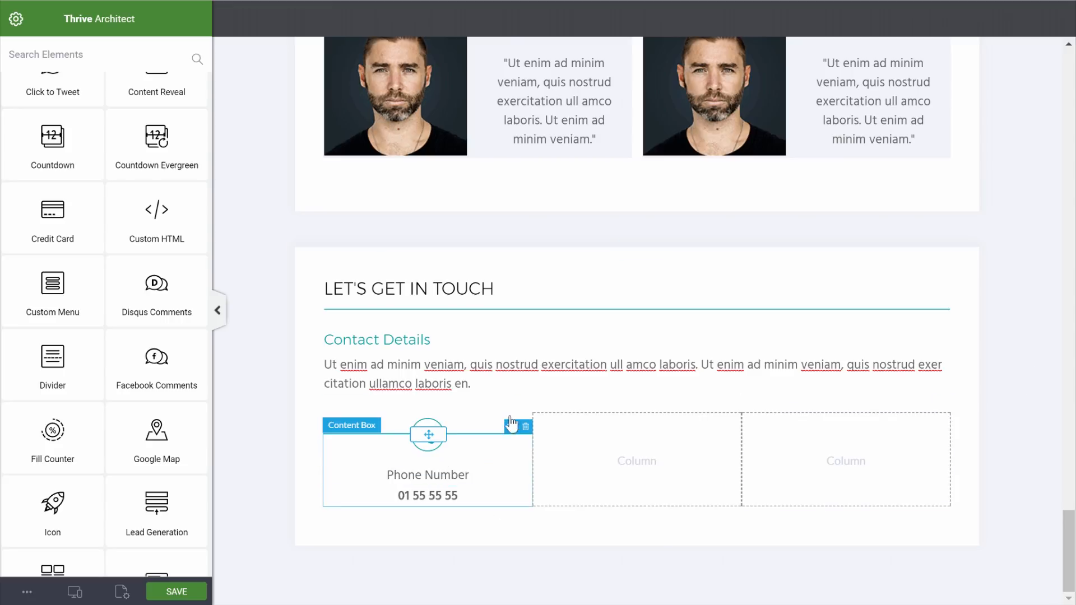
# Duplicate the phone contact box twice and move the copies into the middle and right columns
pyautogui.click(511, 427)
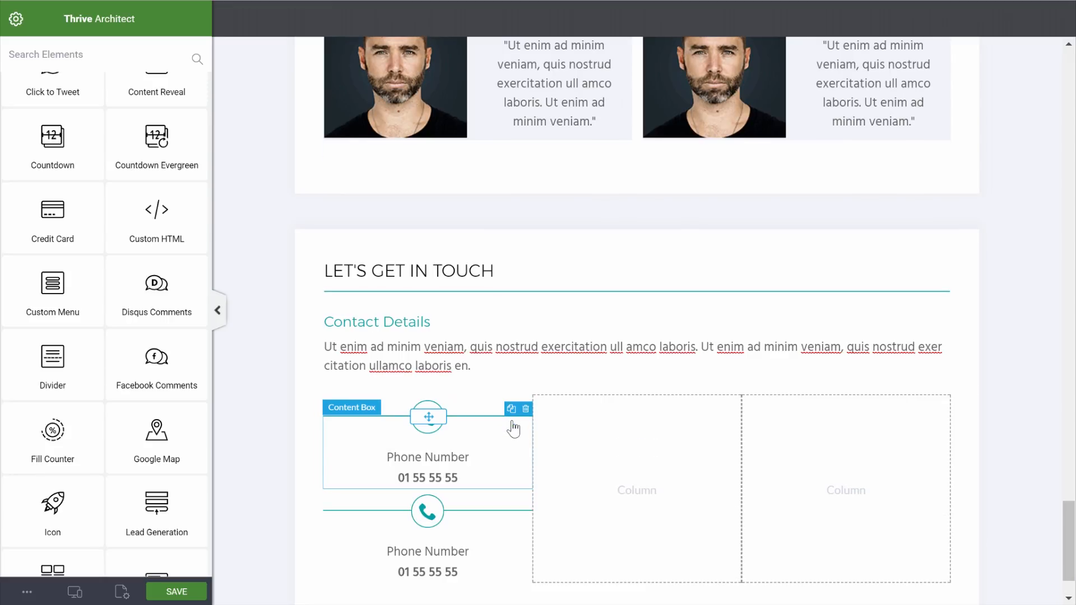
pyautogui.click(512, 409)
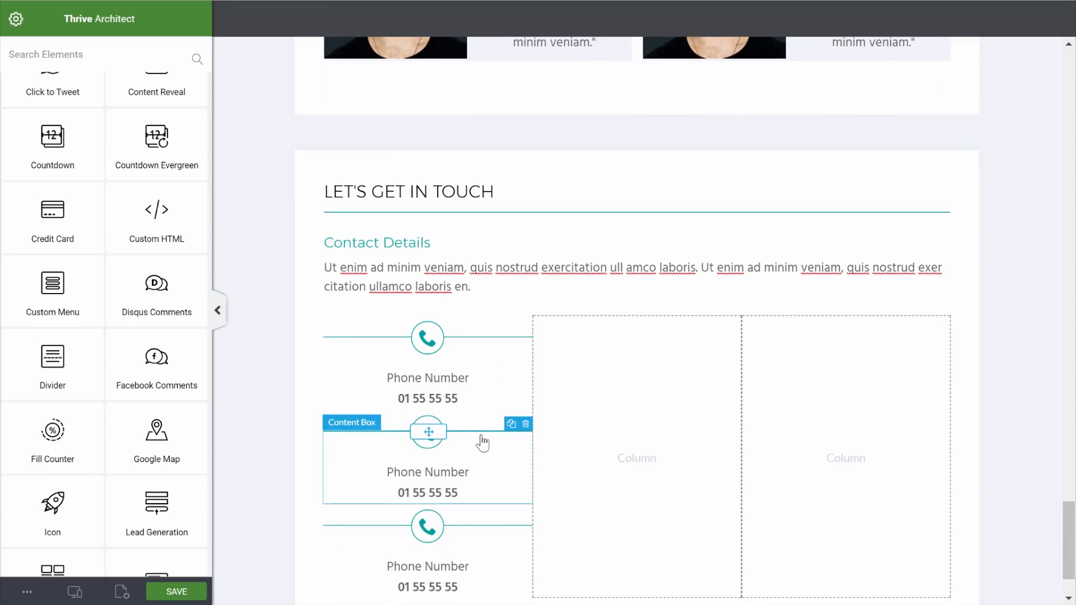
pyautogui.click(438, 432)
pyautogui.moveTo(437, 432); pyautogui.dragTo(656, 464)
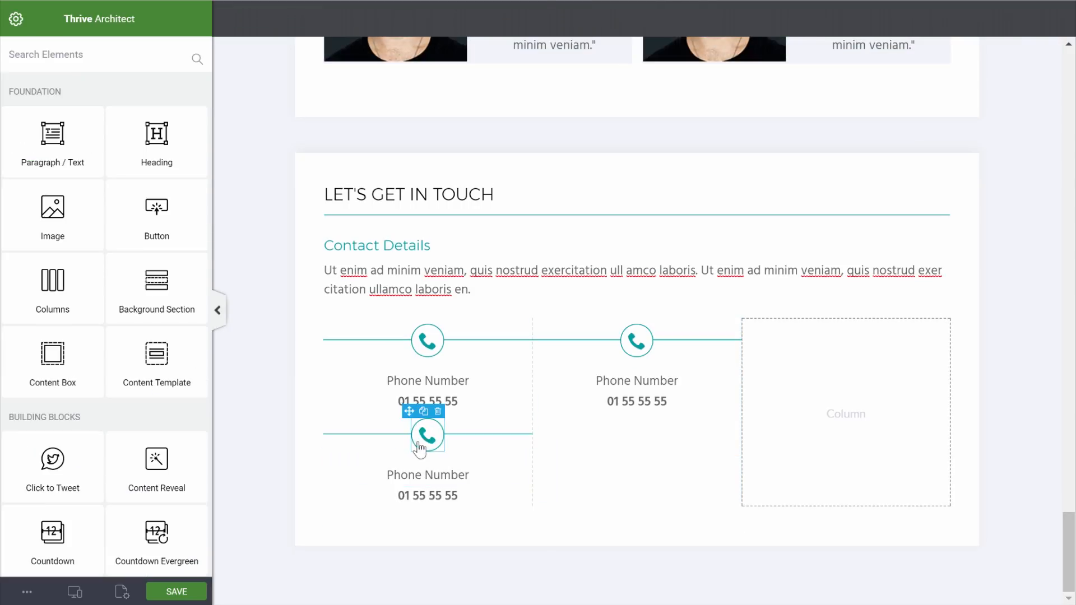
pyautogui.moveTo(429, 434); pyautogui.dragTo(829, 415)
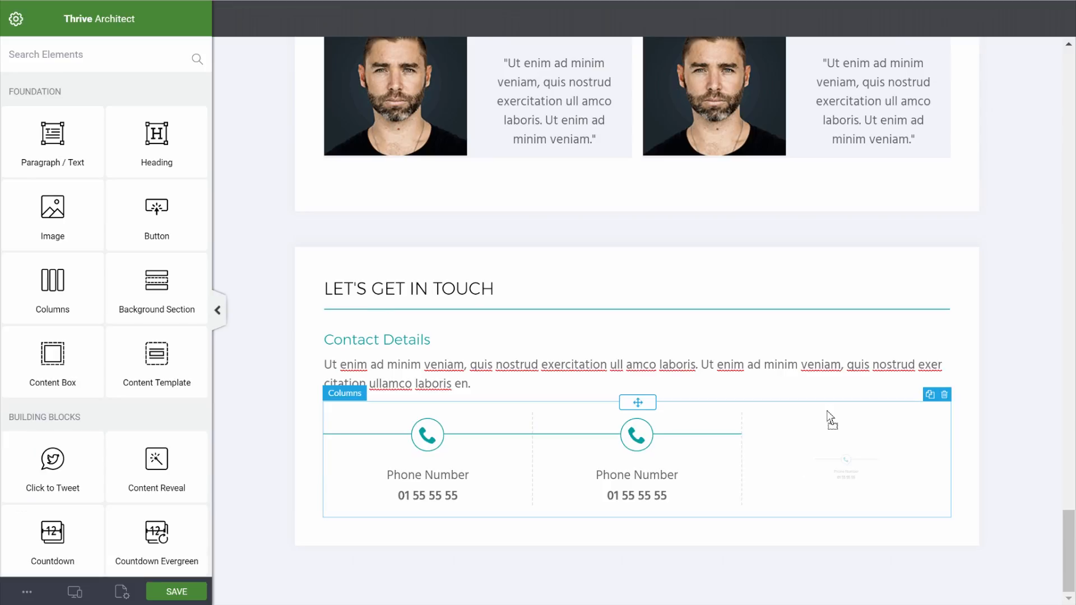
# Swap the middle icon for an envelope and the right icon for the Skype logo
pyautogui.click(640, 453)
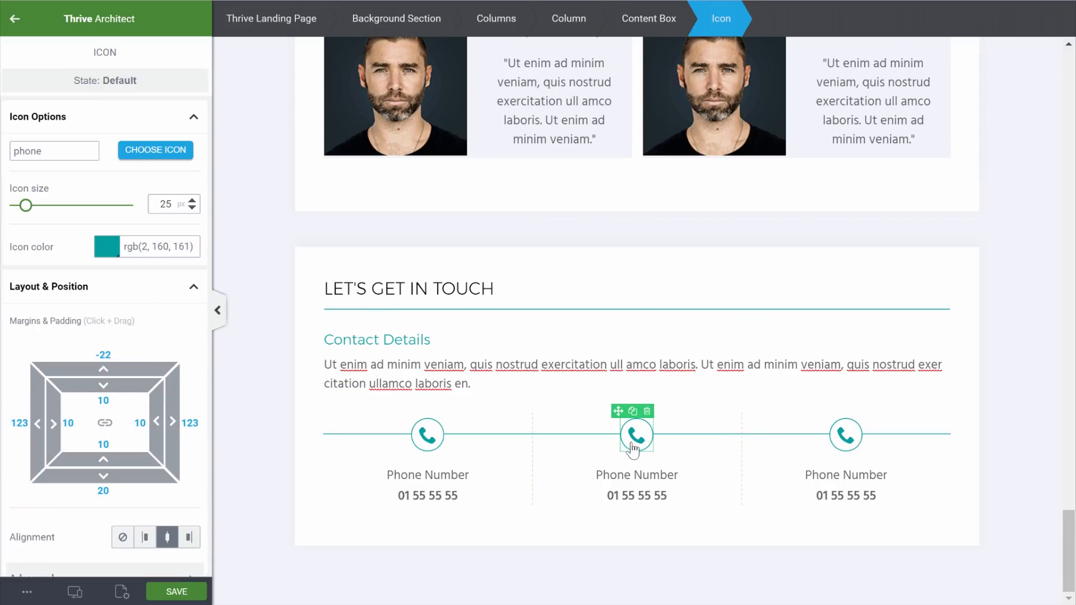
pyautogui.click(156, 150)
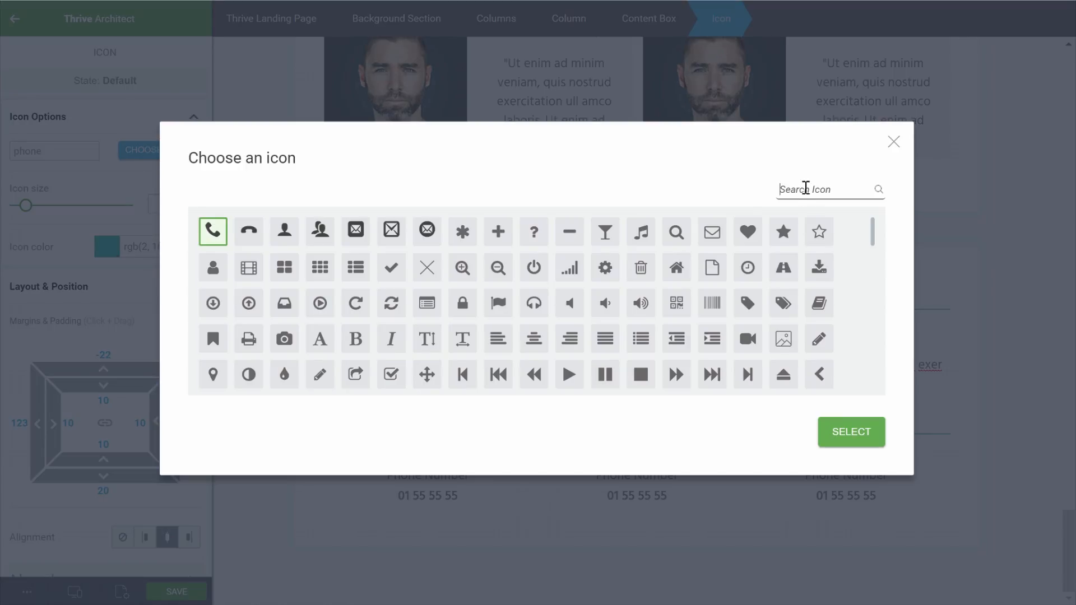
pyautogui.click(712, 231)
pyautogui.click(859, 436)
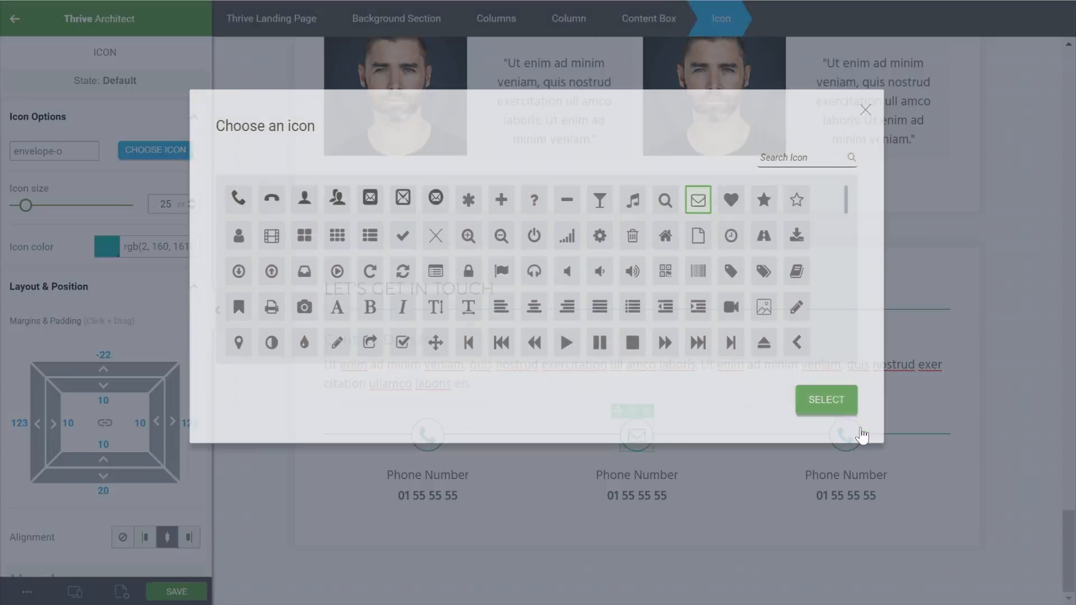
pyautogui.click(847, 435)
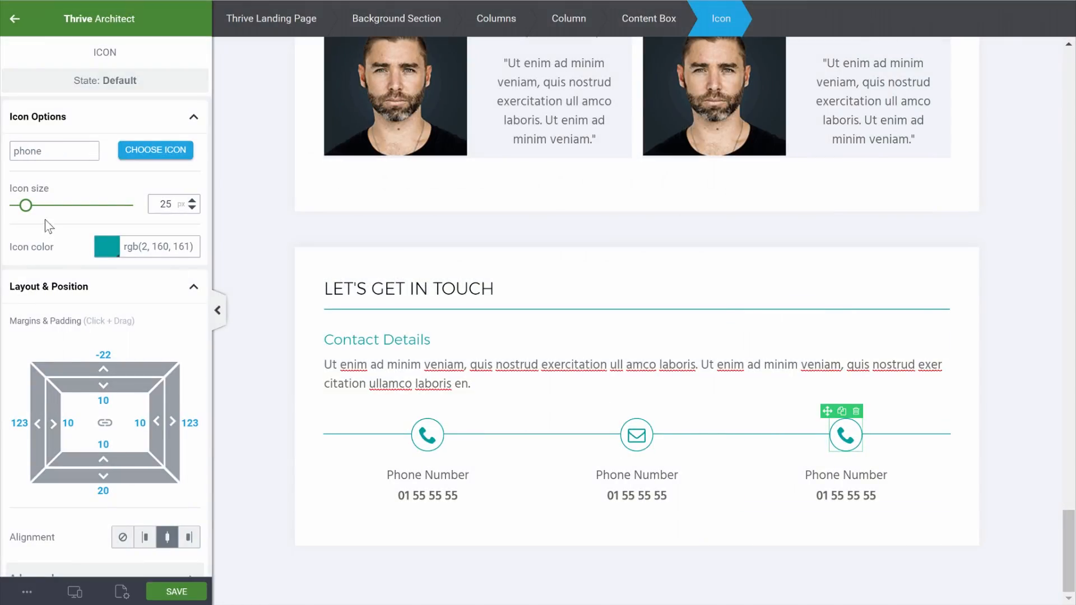
pyautogui.click(147, 150)
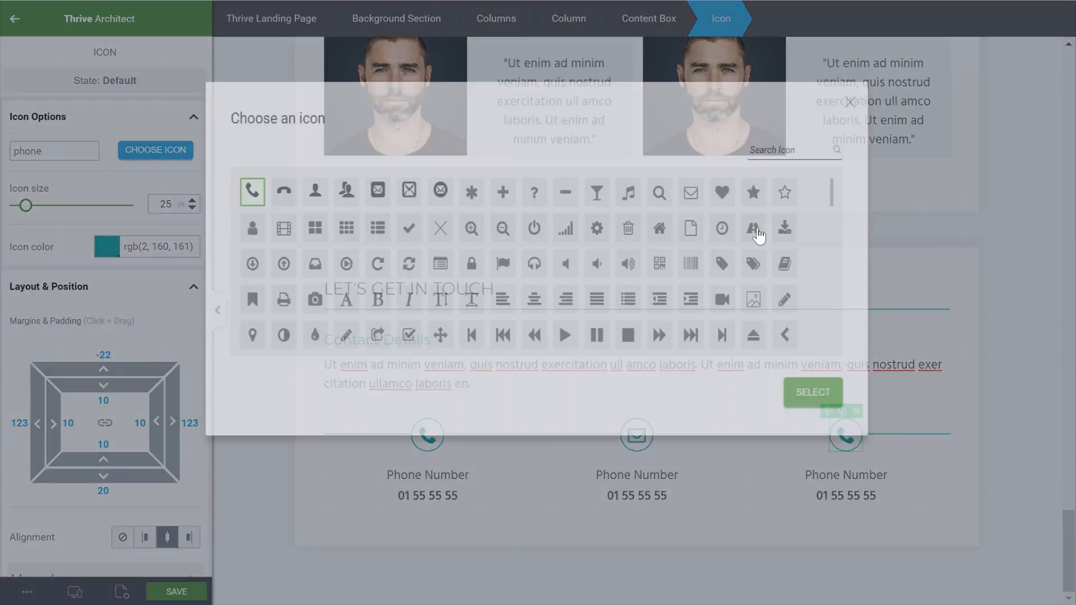
pyautogui.write('sky')
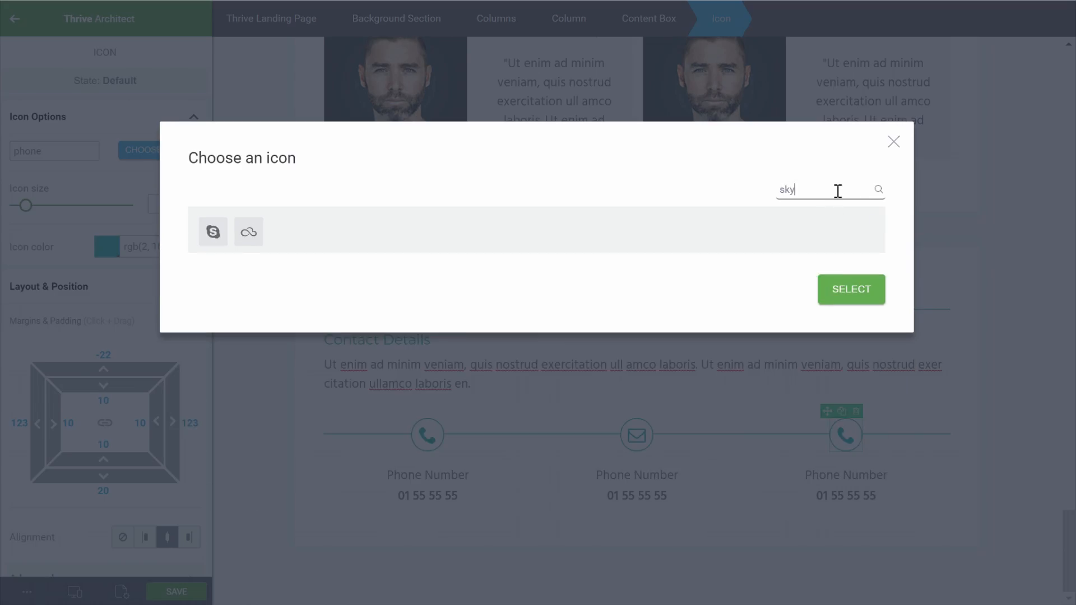
pyautogui.click(213, 231)
pyautogui.click(840, 297)
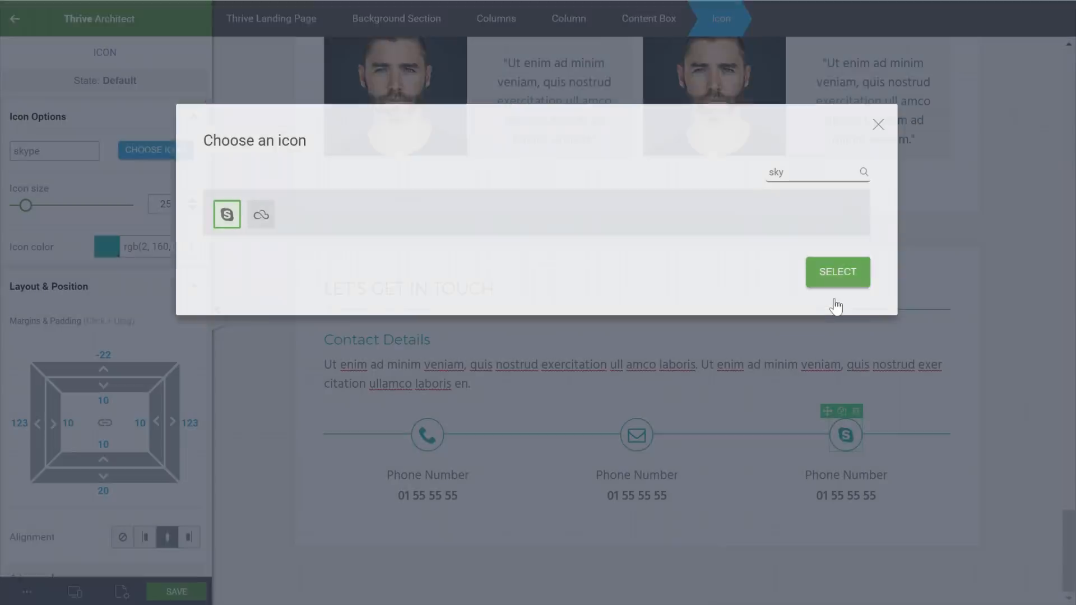
pyautogui.click(1019, 437)
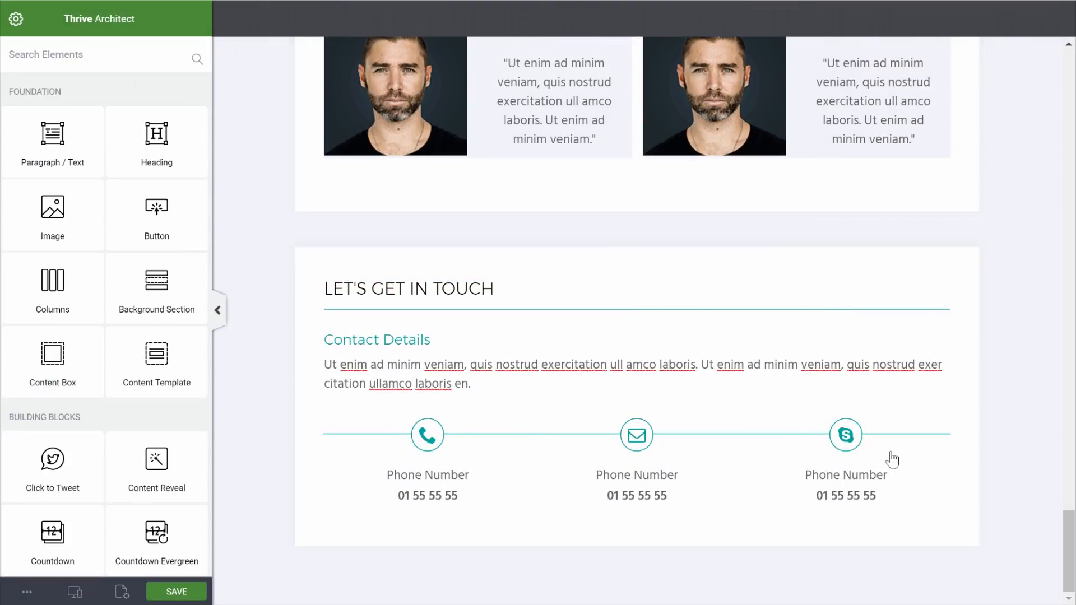
# Retitle the headings 'Email' and 'Skype' and replace the middle number with the e-mail address
pyautogui.tripleClick(698, 477)
pyautogui.write('Email')
pyautogui.tripleClick(848, 477)
pyautogui.write('Skype')
pyautogui.tripleClick(569, 487)
pyautogui.tripleClick(905, 497)
# Enter the Skype username in the right contact, save the page, and review it
pyautogui.write('@jason_cl')
pyautogui.click(1019, 476)
pyautogui.click(176, 592)
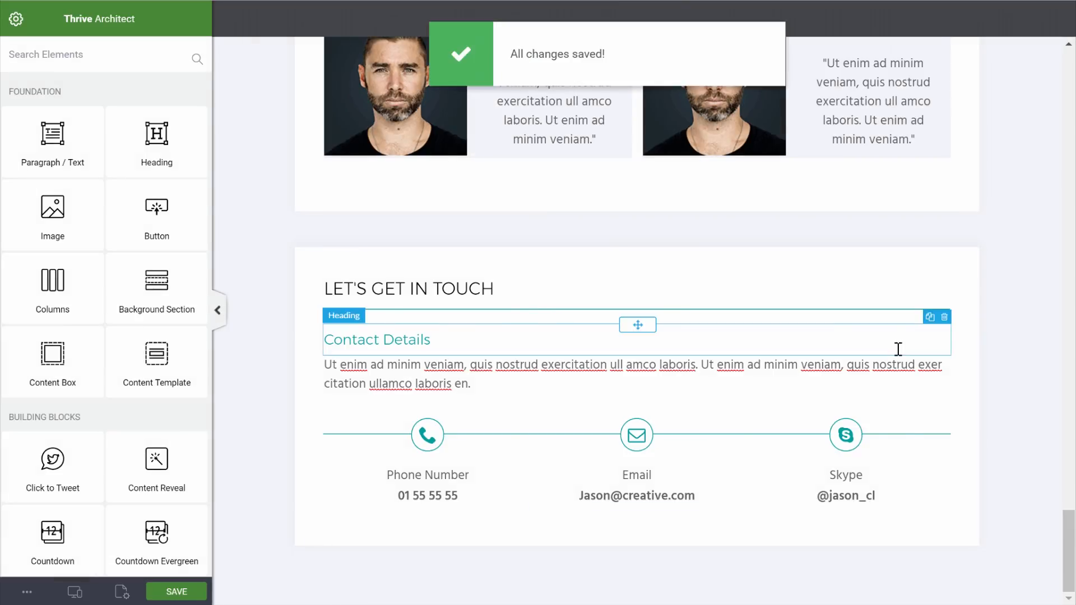
pyautogui.scroll(20, 1038, 148)
pyautogui.scroll(-20, 1038, 148)
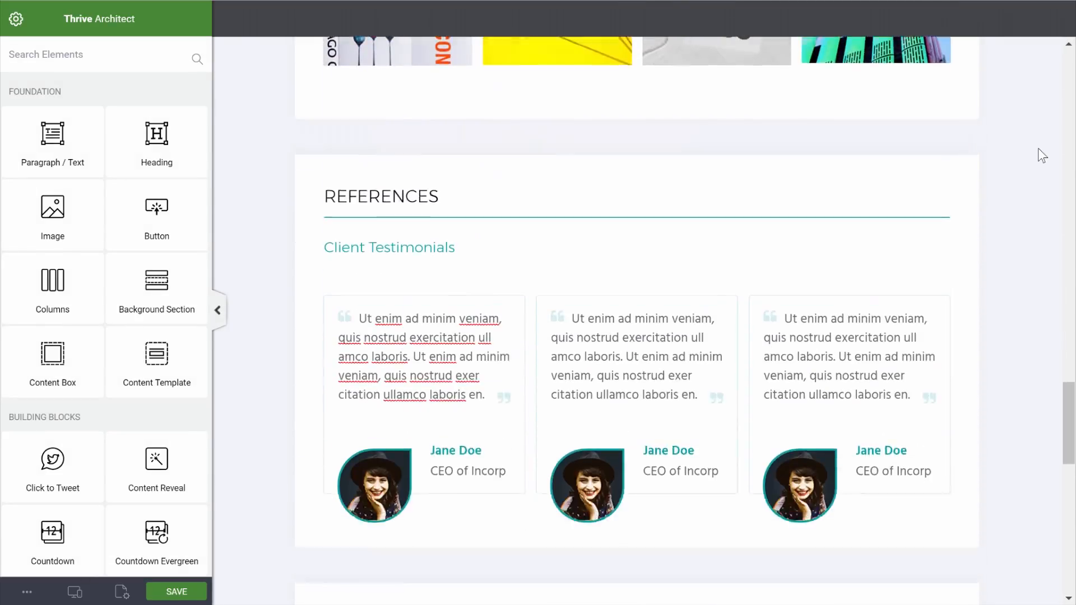
pyautogui.scroll(-4, 1038, 147)
pyautogui.scroll(10, 1038, 147)
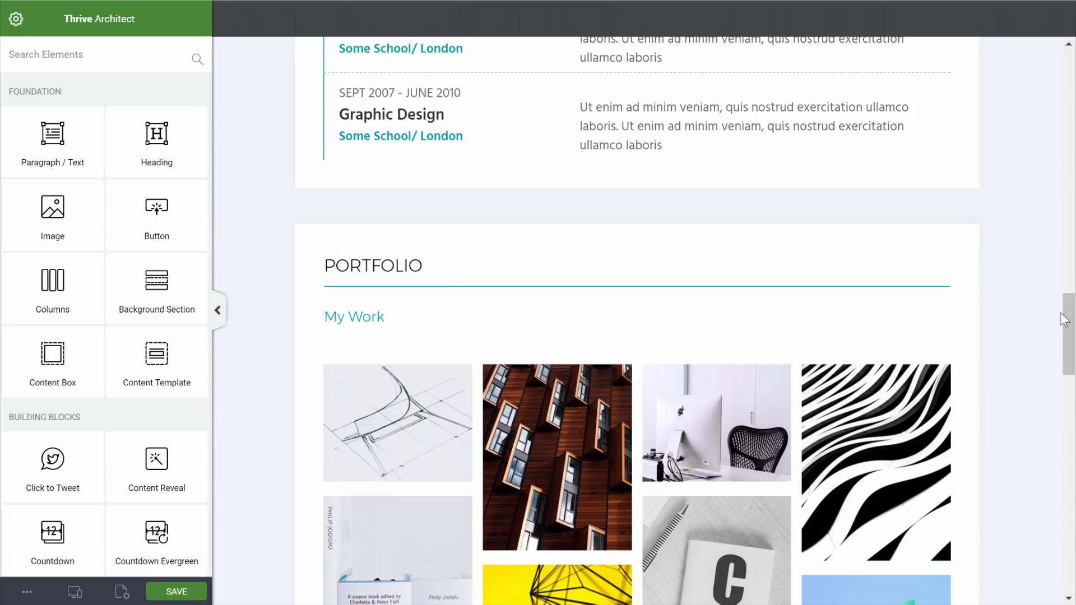
# Insert a Background Section element at the page top, directly above the Welcome section
pyautogui.moveTo(1071, 323); pyautogui.dragTo(1071, 81)
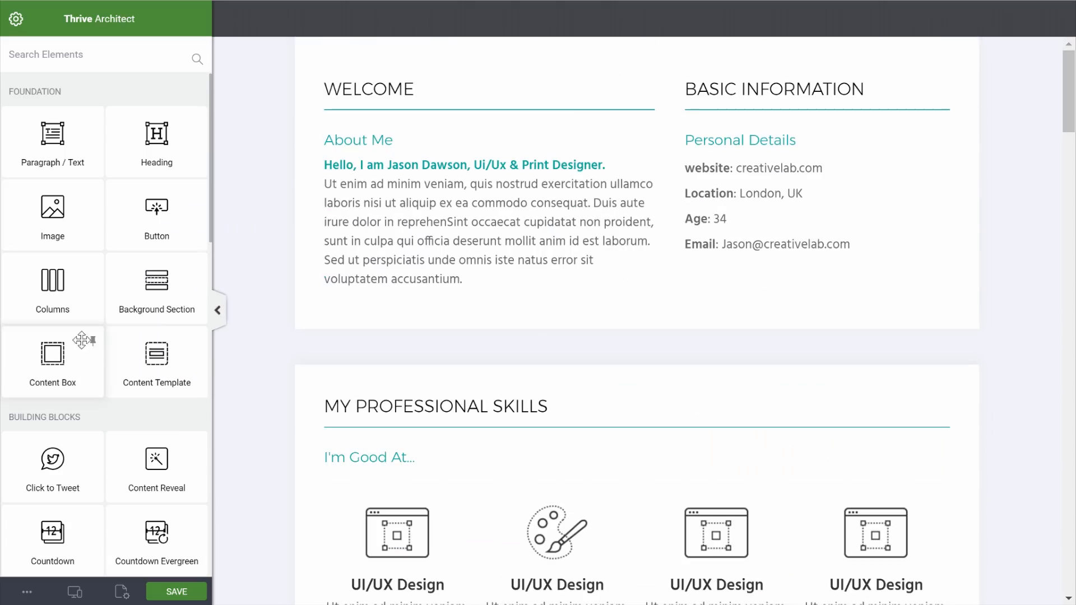
pyautogui.moveTo(140, 297); pyautogui.dragTo(423, 50)
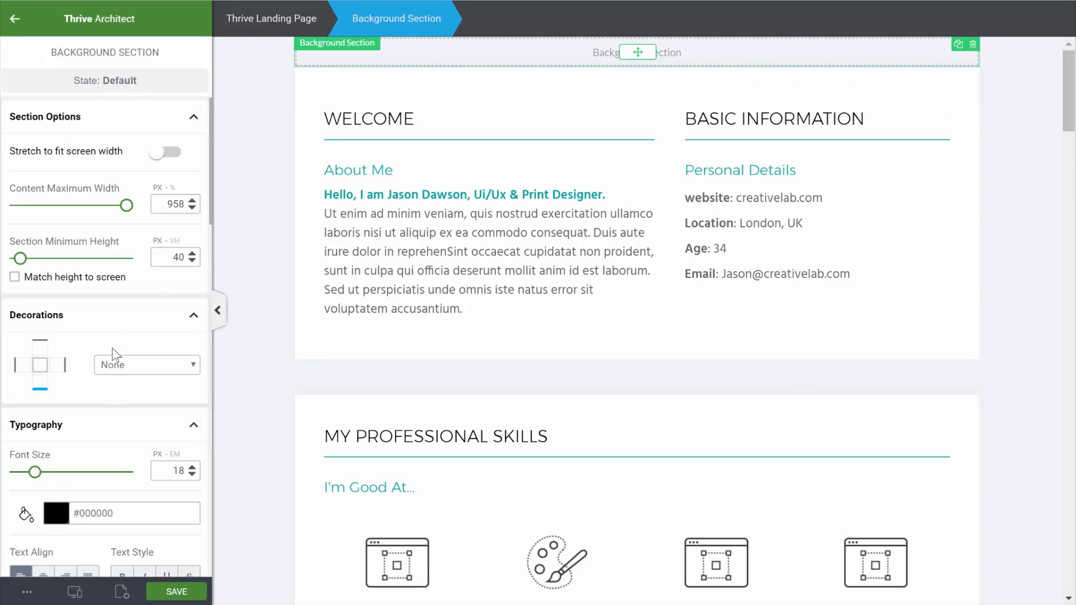
pyautogui.scroll(-10, 112, 348)
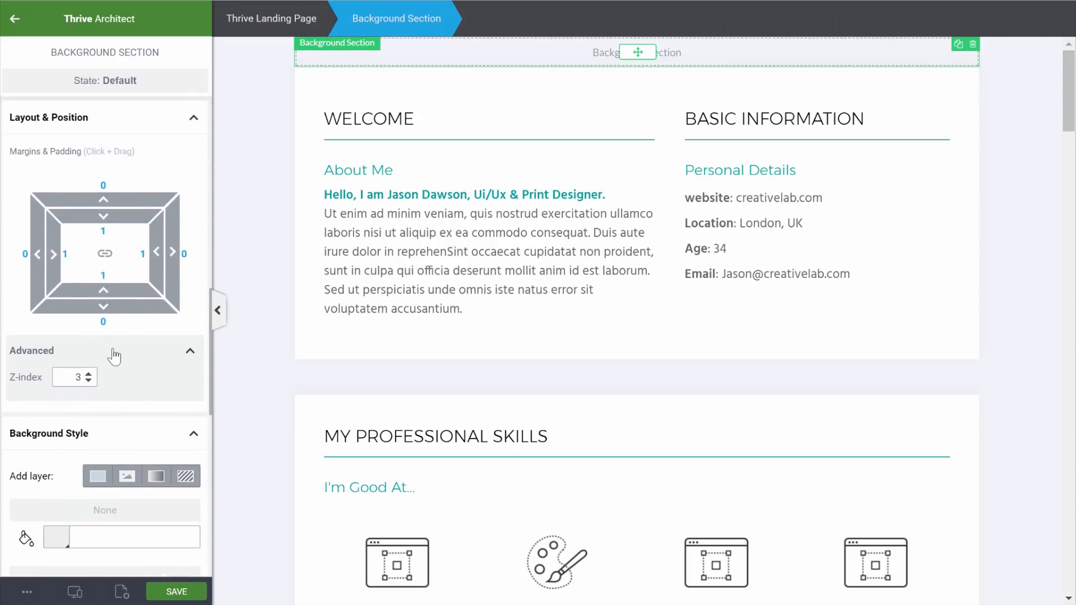
pyautogui.scroll(-5, 112, 350)
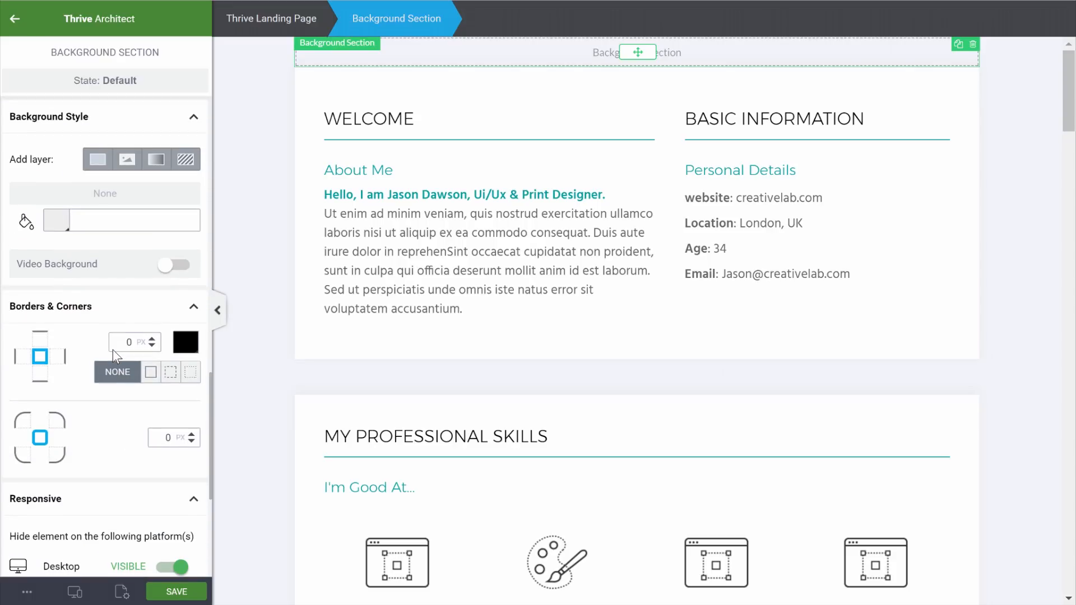
# Add a centred image background layer using the s1_image_2 portrait to the top section
pyautogui.click(127, 161)
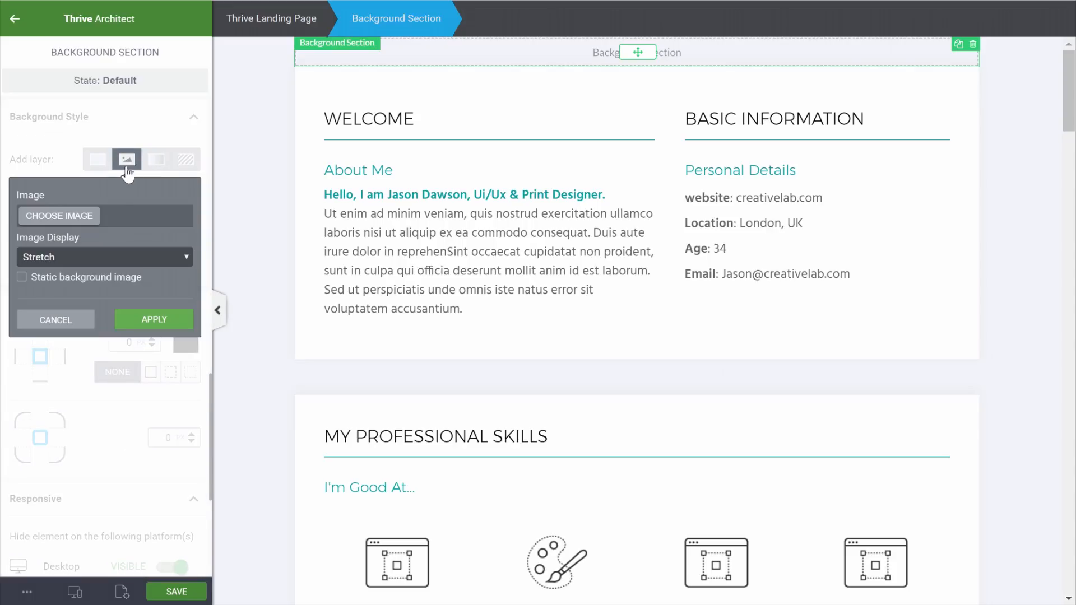
pyautogui.click(77, 226)
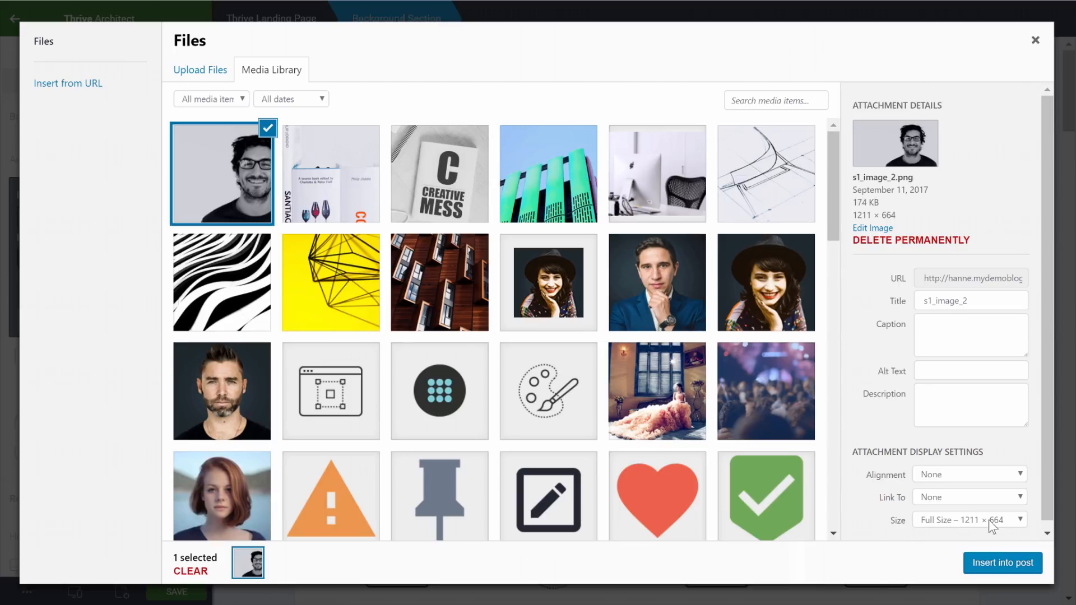
pyautogui.click(1020, 520)
pyautogui.click(1002, 564)
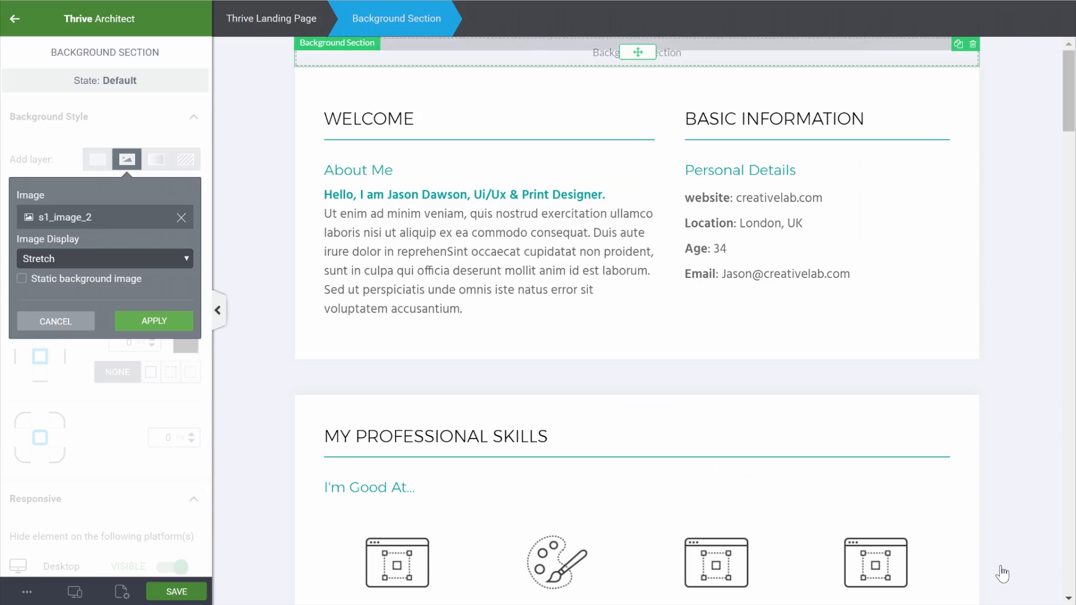
pyautogui.click(119, 257)
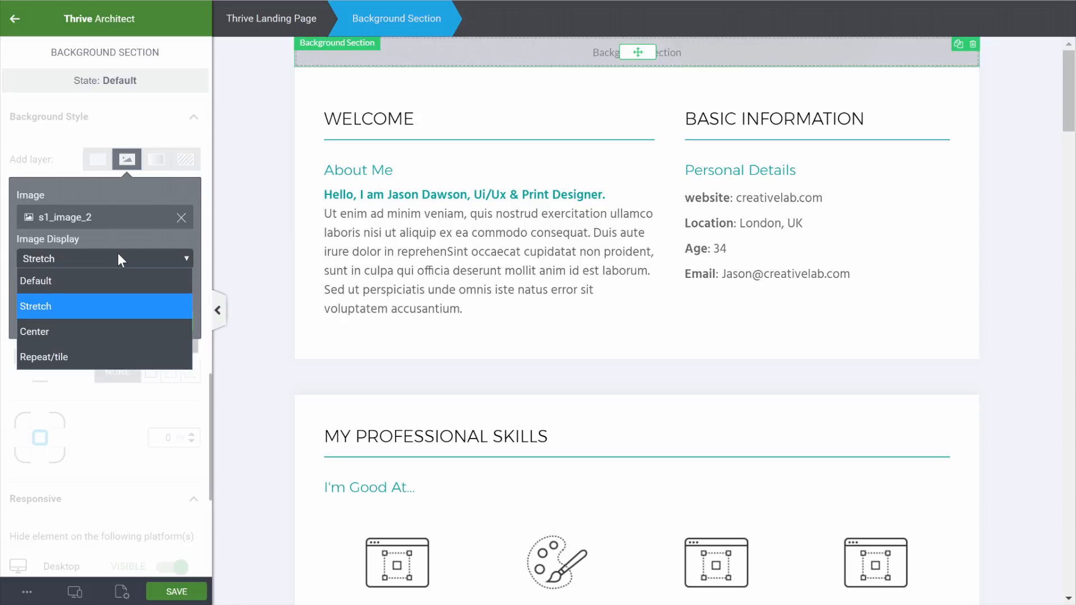
pyautogui.click(56, 331)
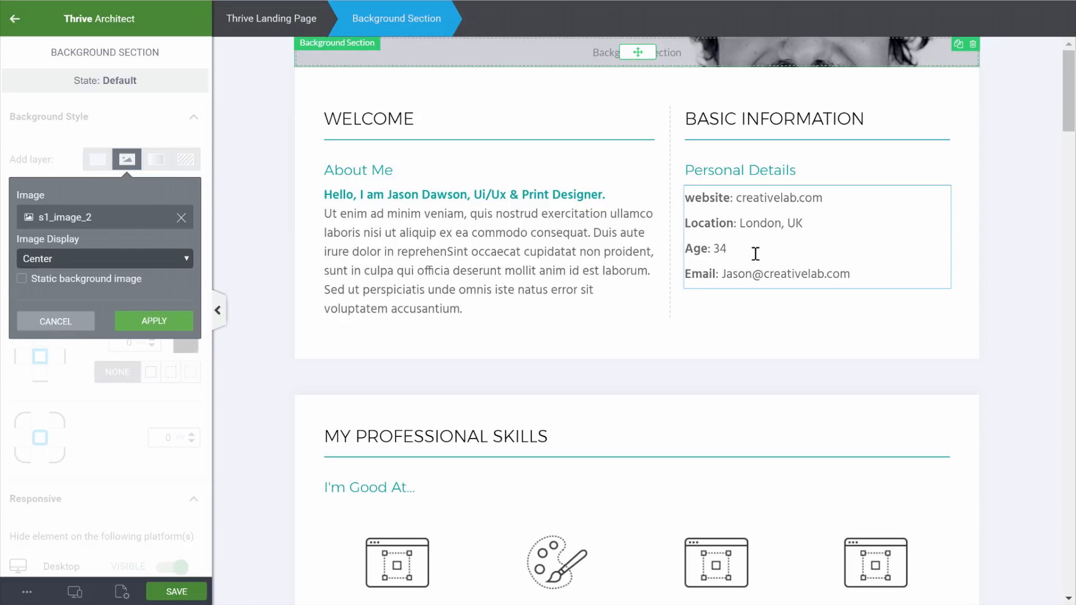
pyautogui.click(144, 322)
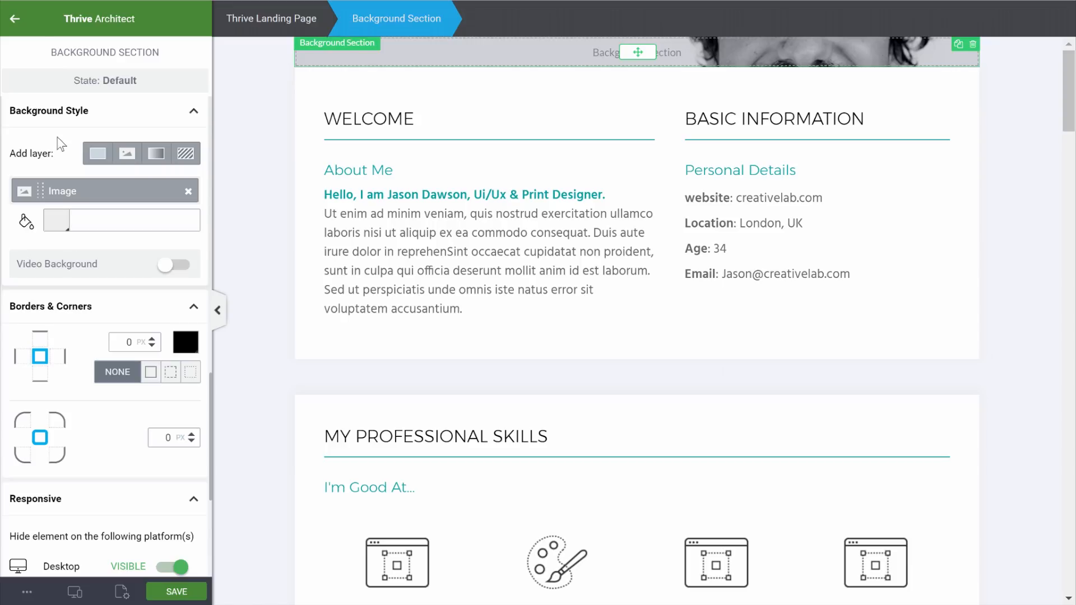
pyautogui.scroll(5, 174, 129)
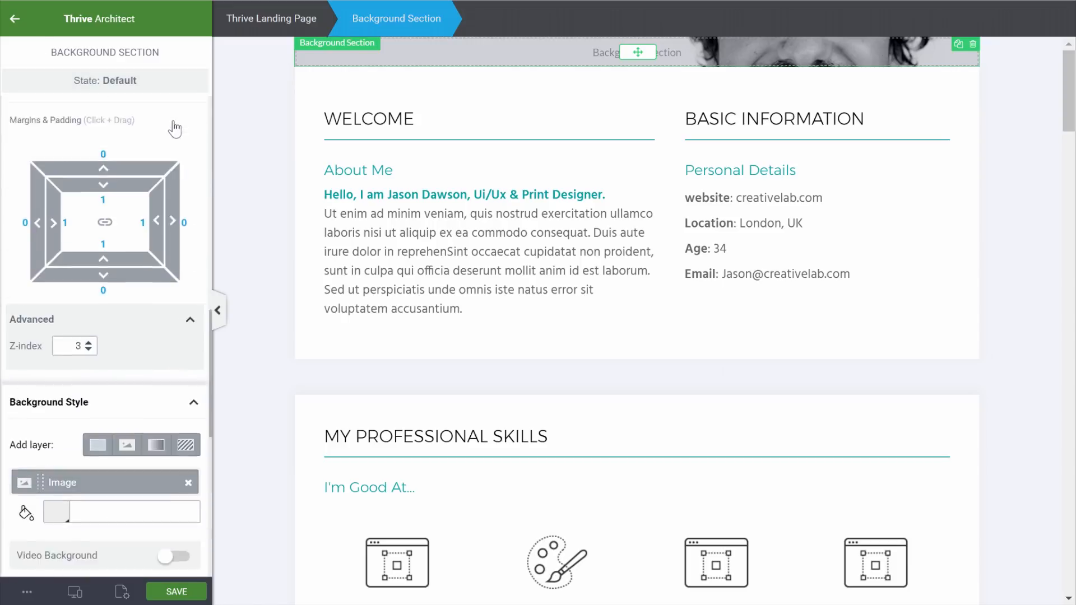
pyautogui.scroll(10, 175, 128)
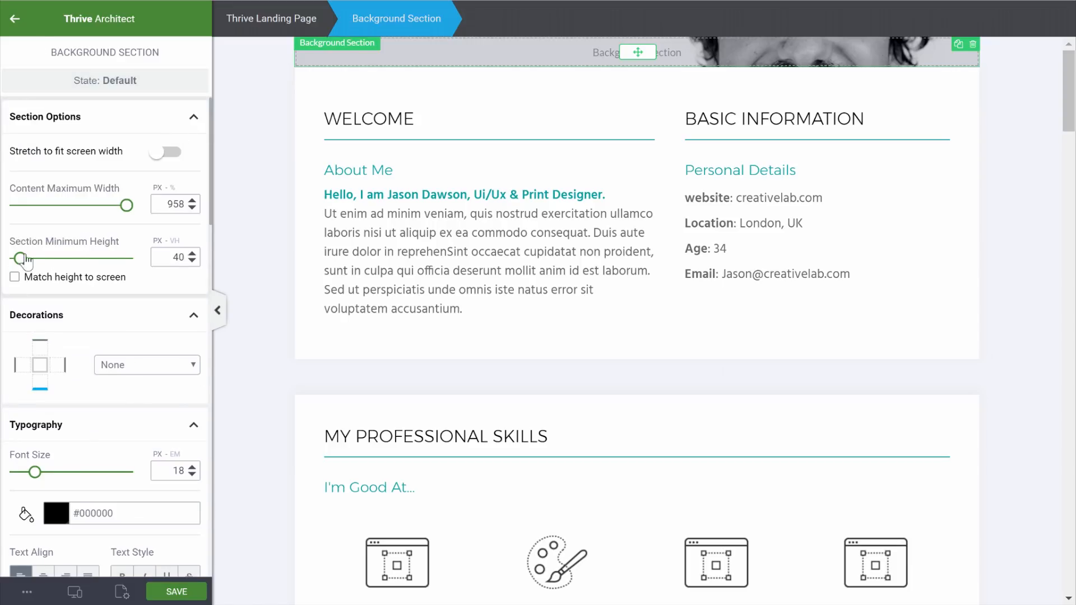
# Set the top section's minimum height to 540 px
pyautogui.moveTo(21, 262); pyautogui.dragTo(78, 267)
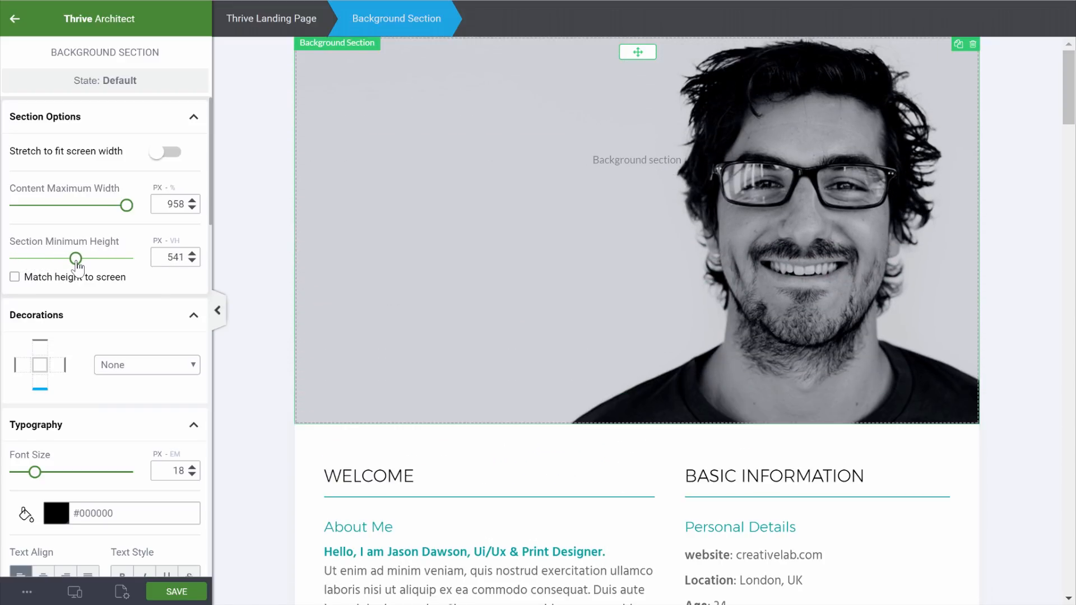
pyautogui.moveTo(161, 255); pyautogui.dragTo(188, 258)
pyautogui.write('540')
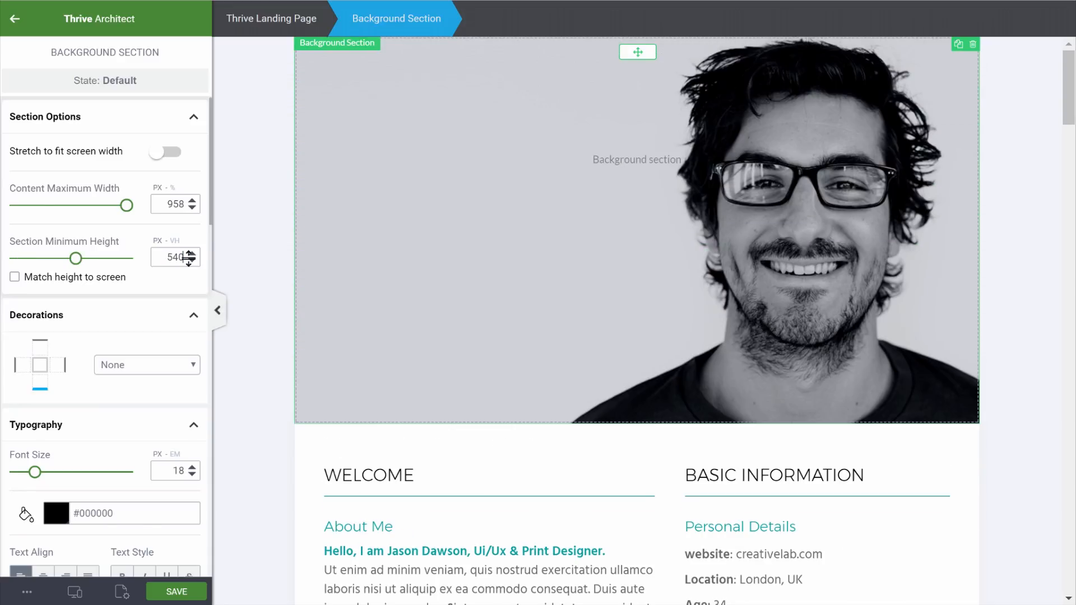
pyautogui.click(14, 19)
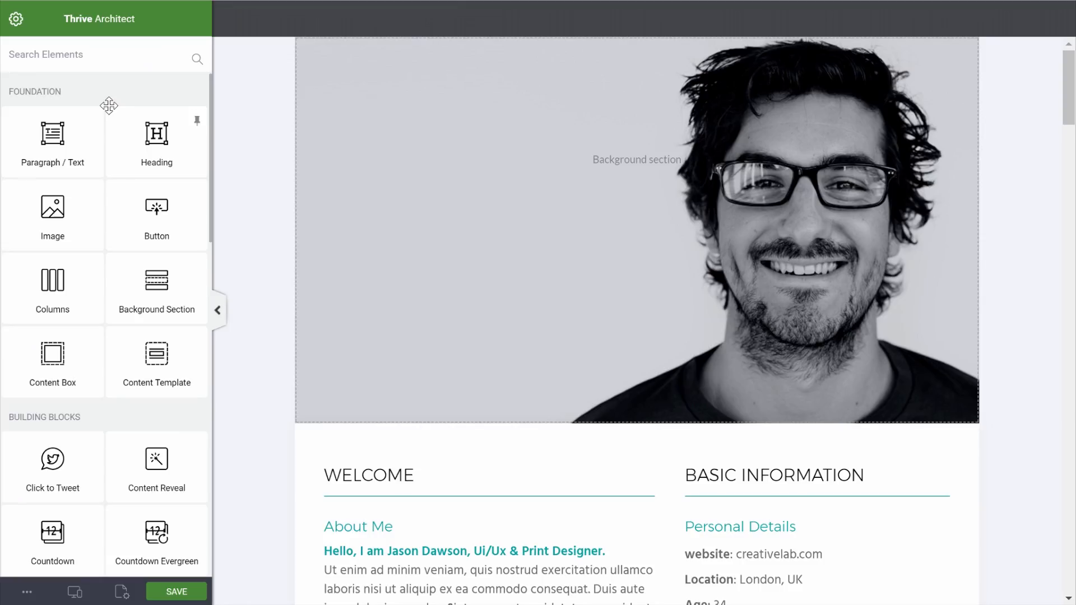
# Place a content box in the top section, narrowed to the left half, 540 px tall
pyautogui.moveTo(45, 352); pyautogui.dragTo(607, 234)
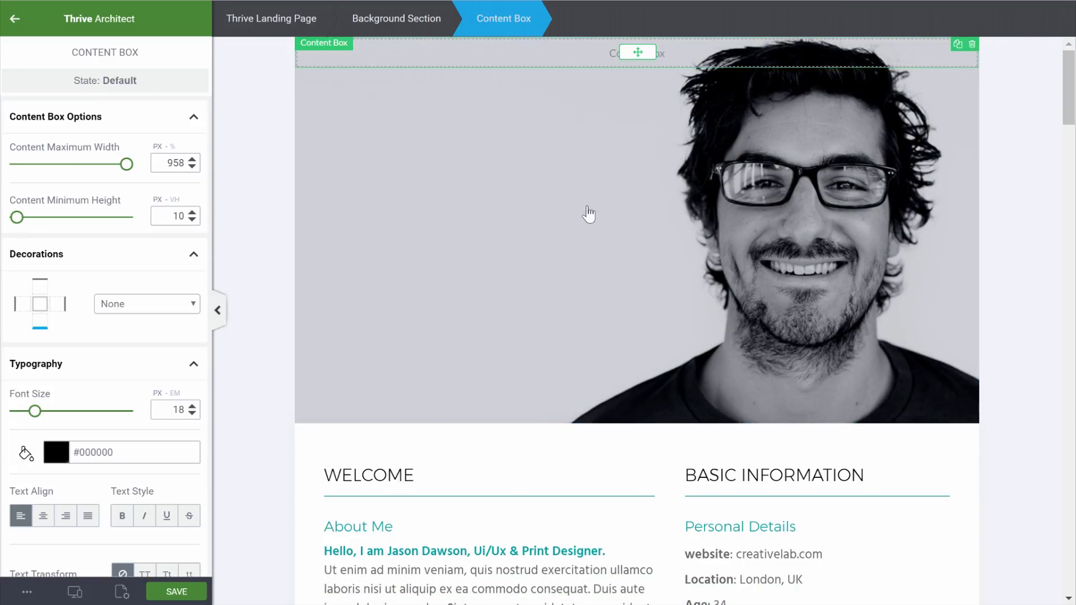
pyautogui.moveTo(60, 164); pyautogui.dragTo(61, 166)
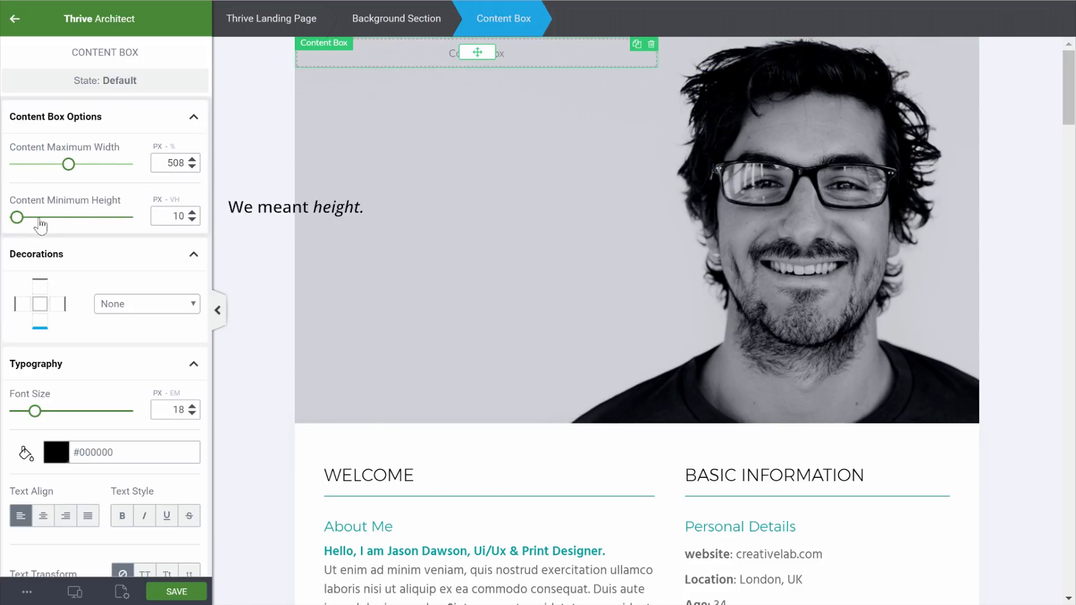
pyautogui.moveTo(171, 217); pyautogui.dragTo(206, 219)
pyautogui.write('540')
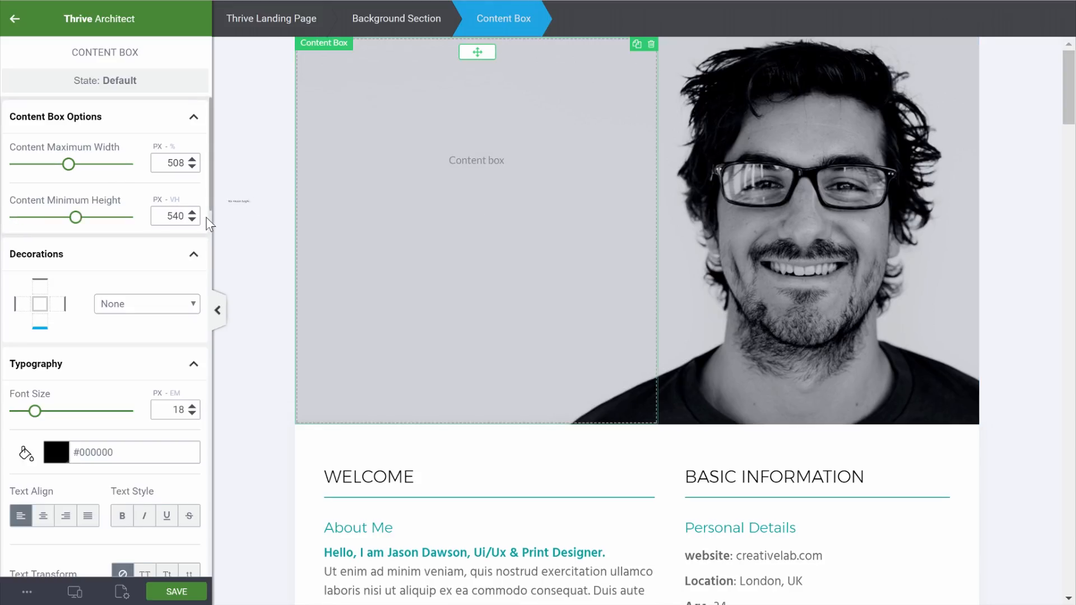
# Give the content box a solid teal #02a0a1 background colour
pyautogui.scroll(-10, 86, 325)
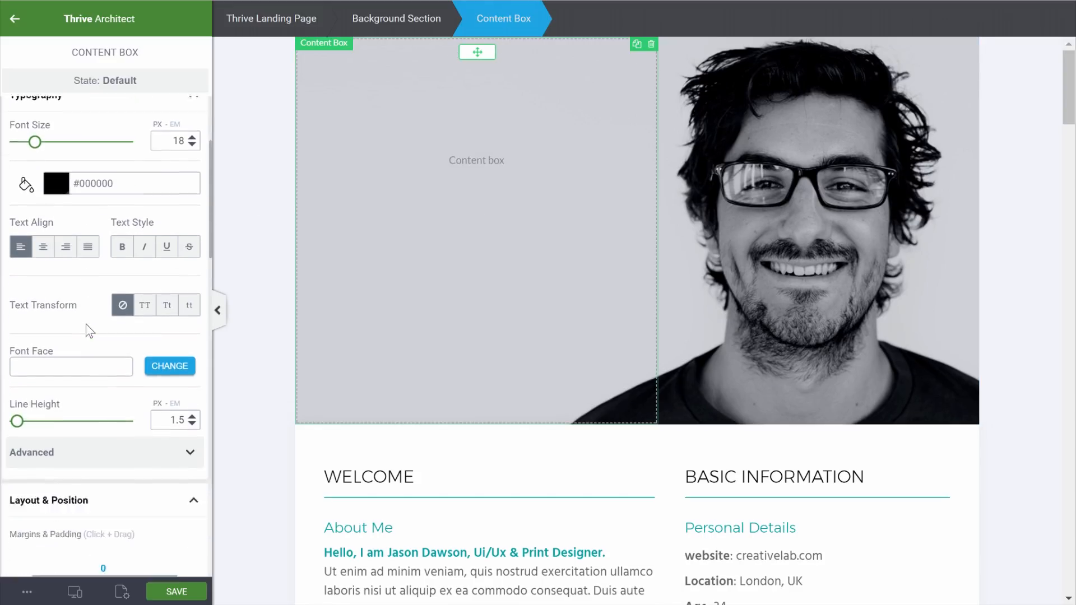
pyautogui.click(96, 474)
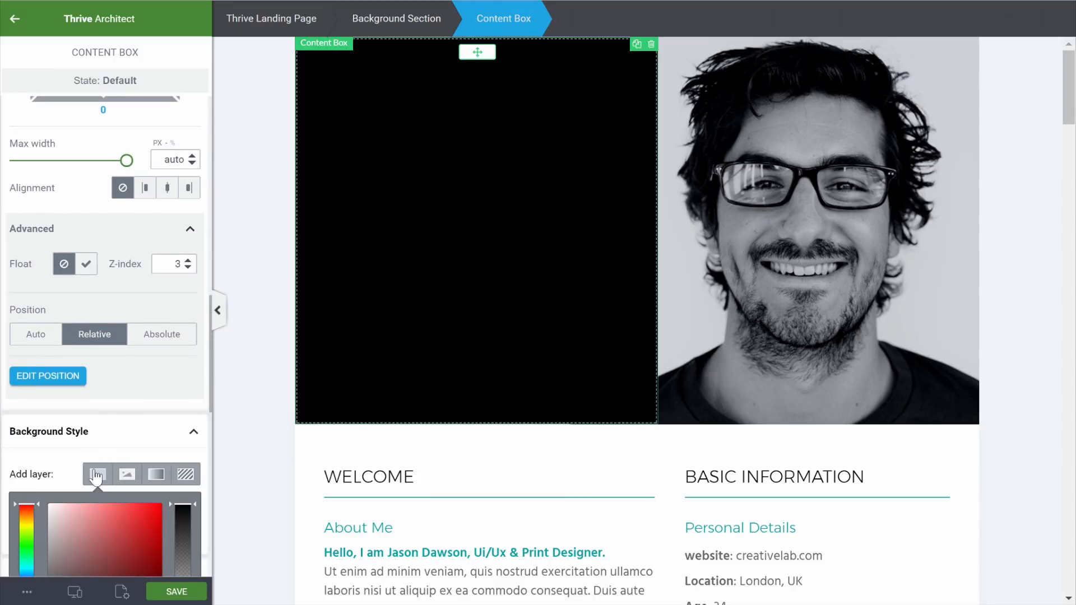
pyautogui.scroll(-4, 93, 456)
pyautogui.click(88, 485)
pyautogui.click(159, 531)
pyautogui.scroll(10, 98, 229)
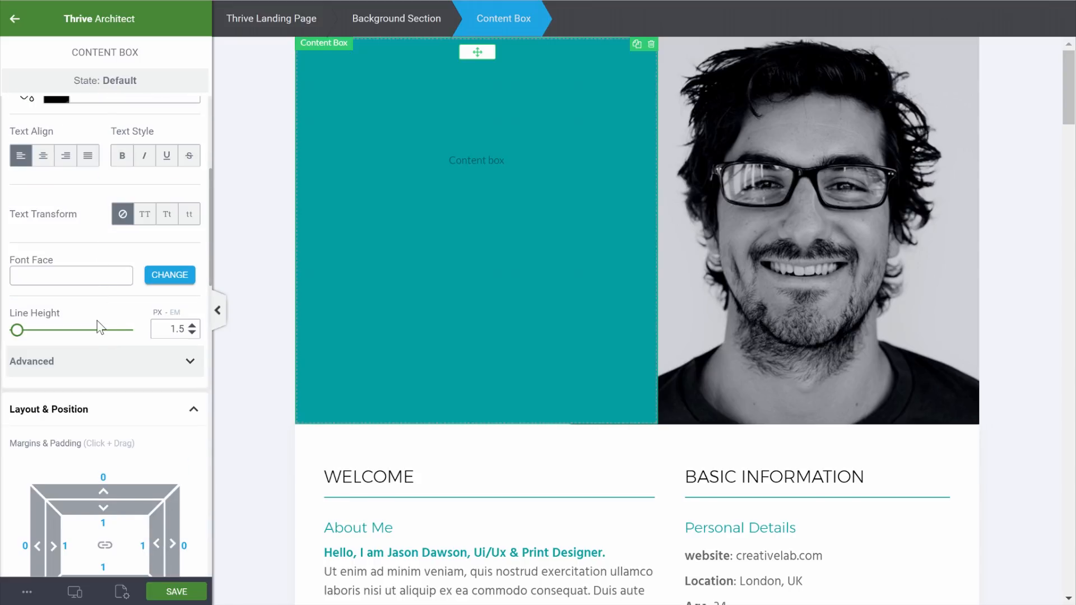
pyautogui.scroll(5, 96, 320)
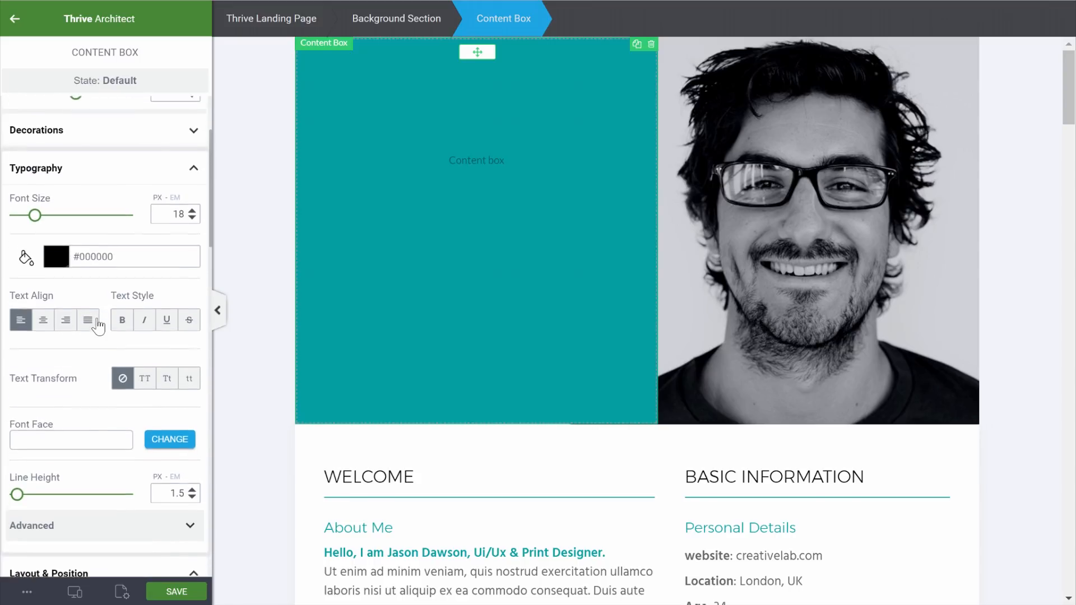
# Add an edge decoration to the content box's right edge
pyautogui.click(169, 211)
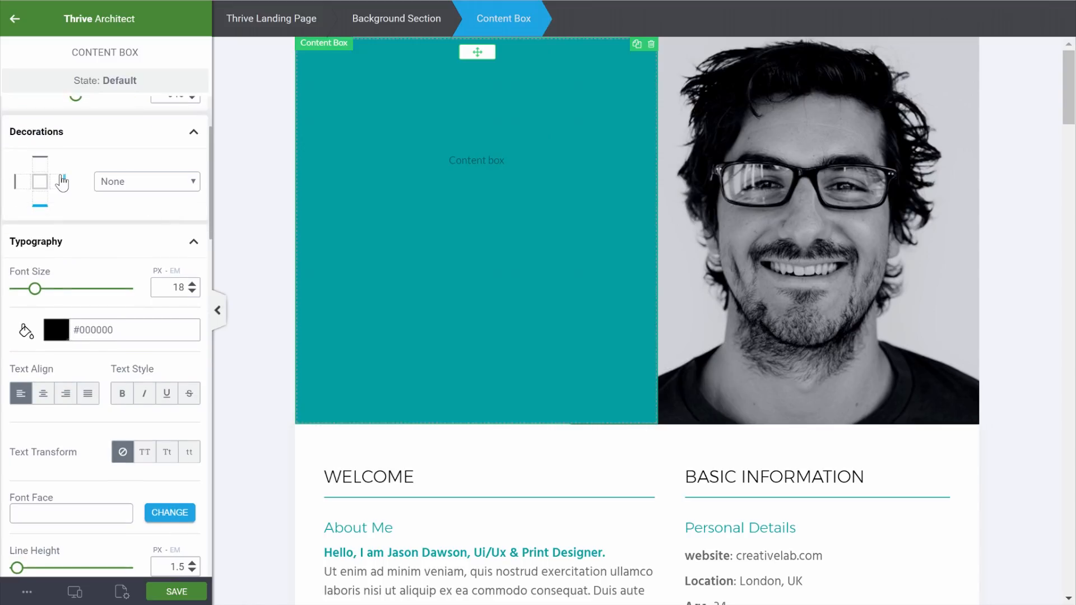
pyautogui.click(64, 181)
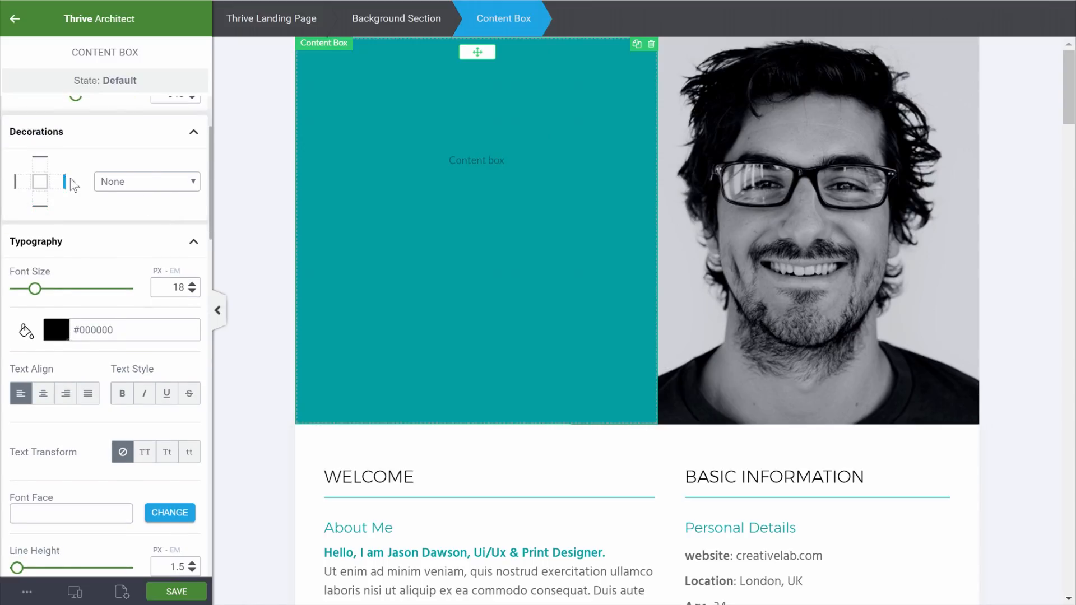
pyautogui.click(162, 183)
# Give the teal box a right-side Pointer decoration with Width 100 and Height 25
pyautogui.click(146, 255)
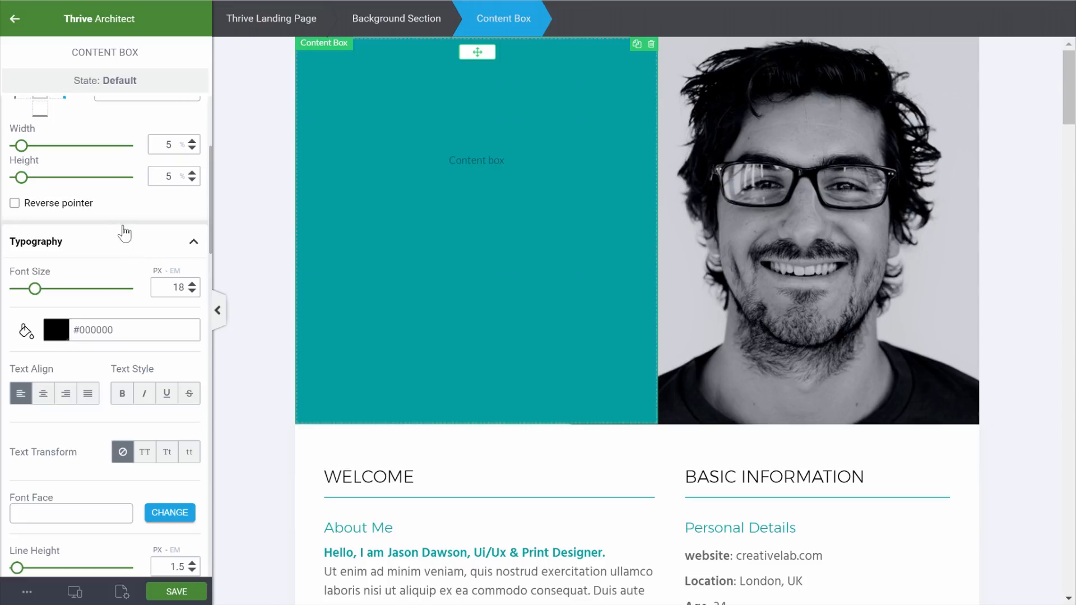
pyautogui.moveTo(22, 147); pyautogui.dragTo(183, 150)
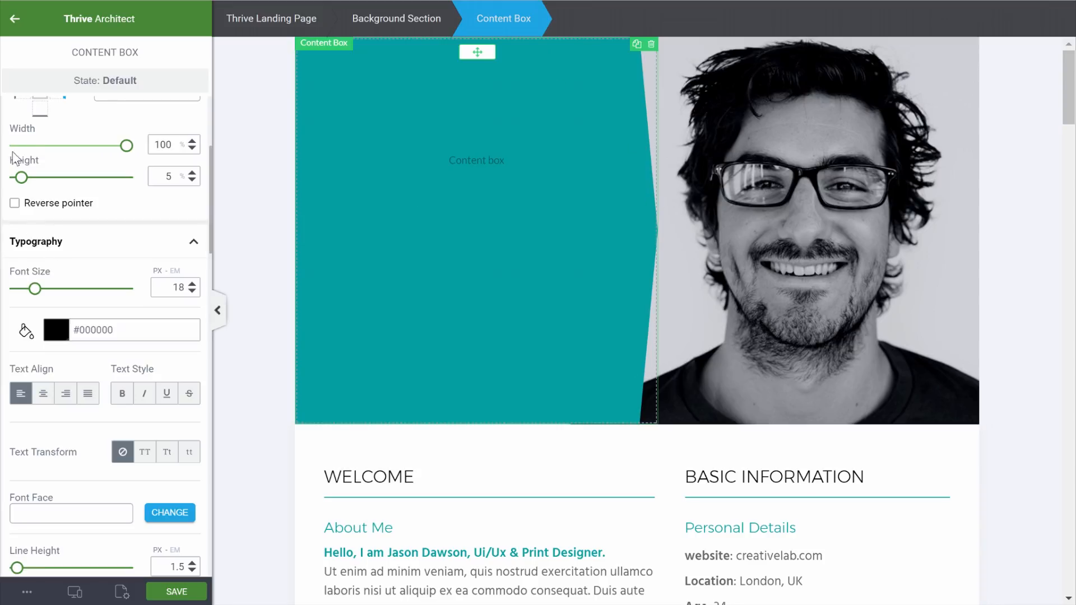
pyautogui.moveTo(22, 178); pyautogui.dragTo(45, 187)
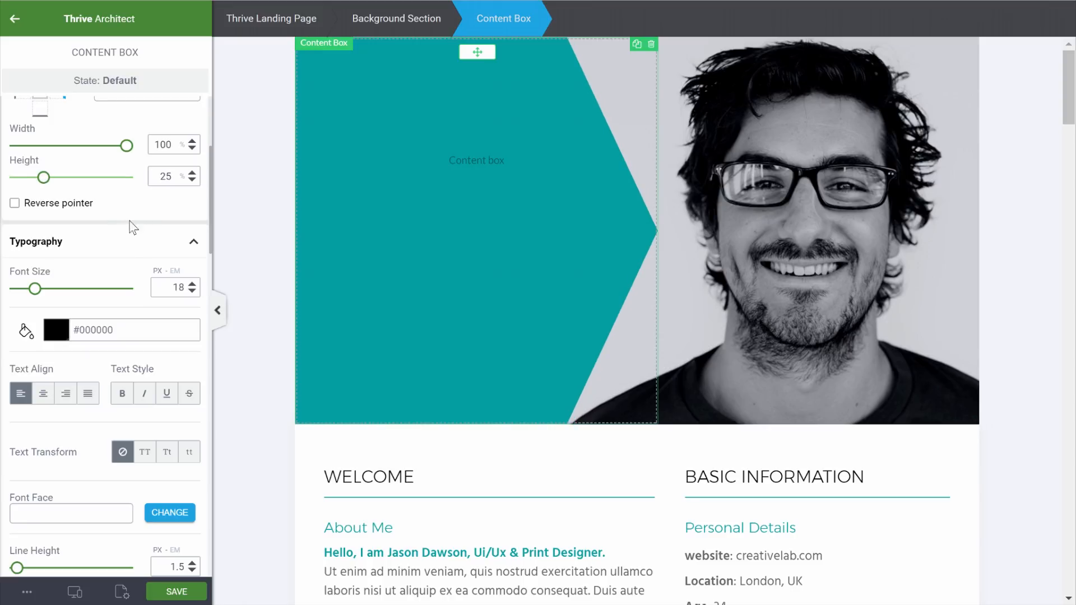
# Set the padding of both the teal box and its background section to 0
pyautogui.scroll(-7, 126, 337)
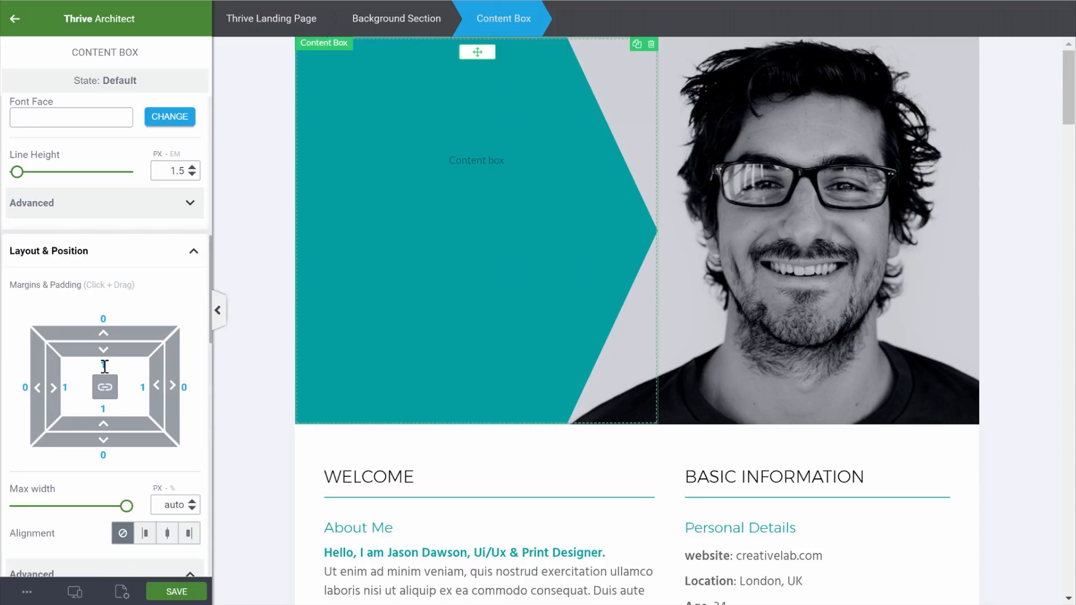
pyautogui.write('0')
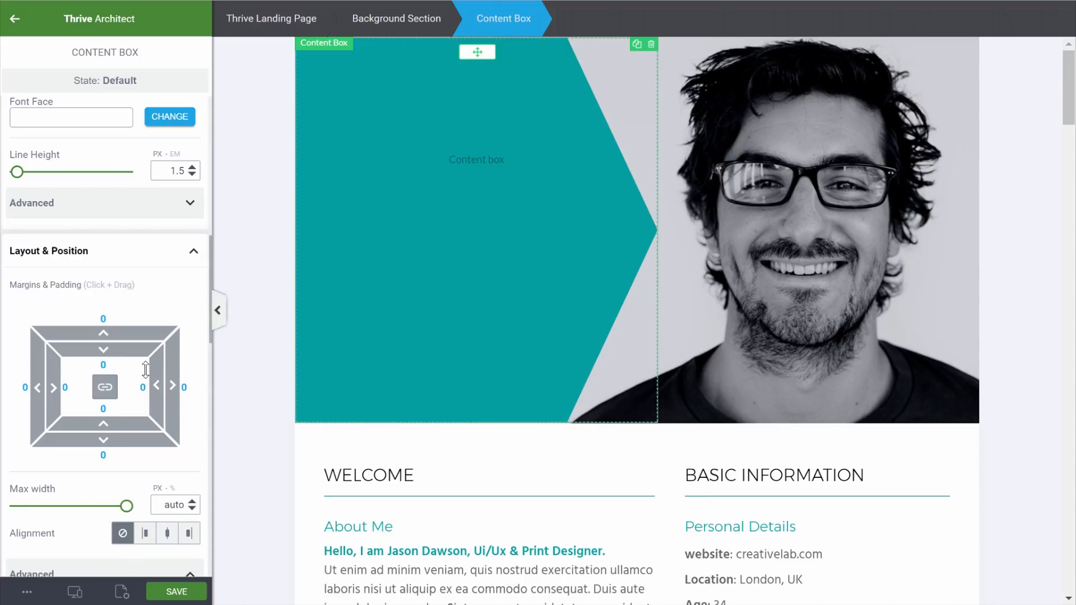
pyautogui.click(1009, 125)
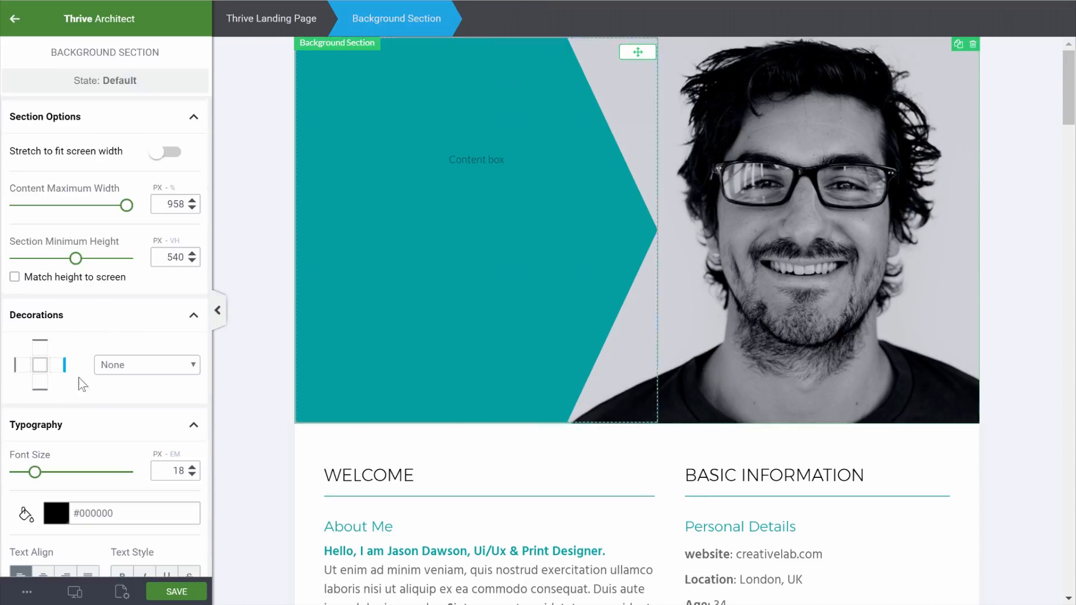
pyautogui.scroll(-10, 81, 382)
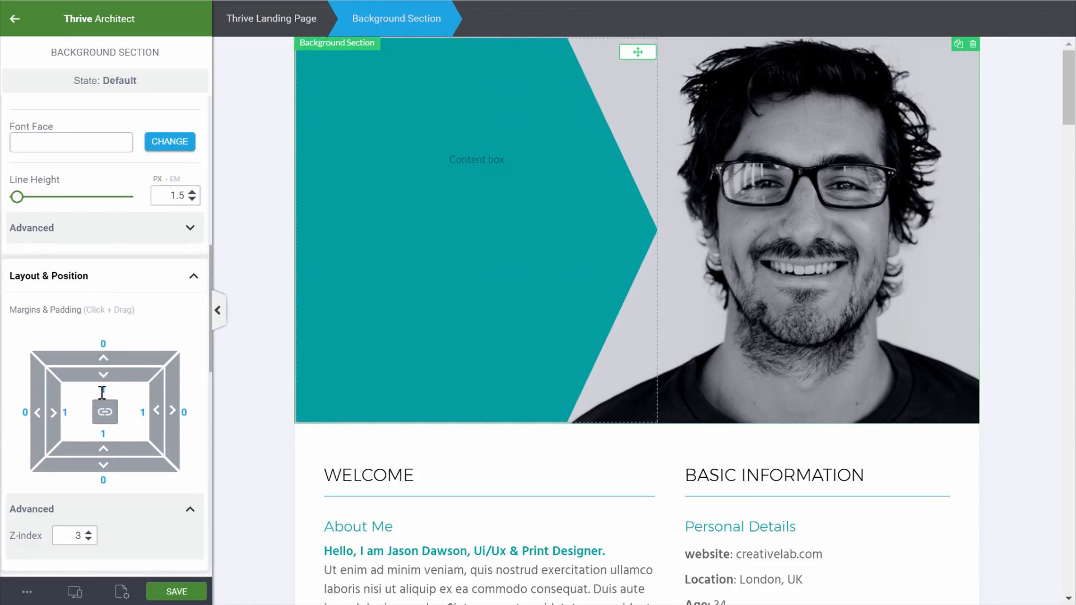
pyautogui.write('0')
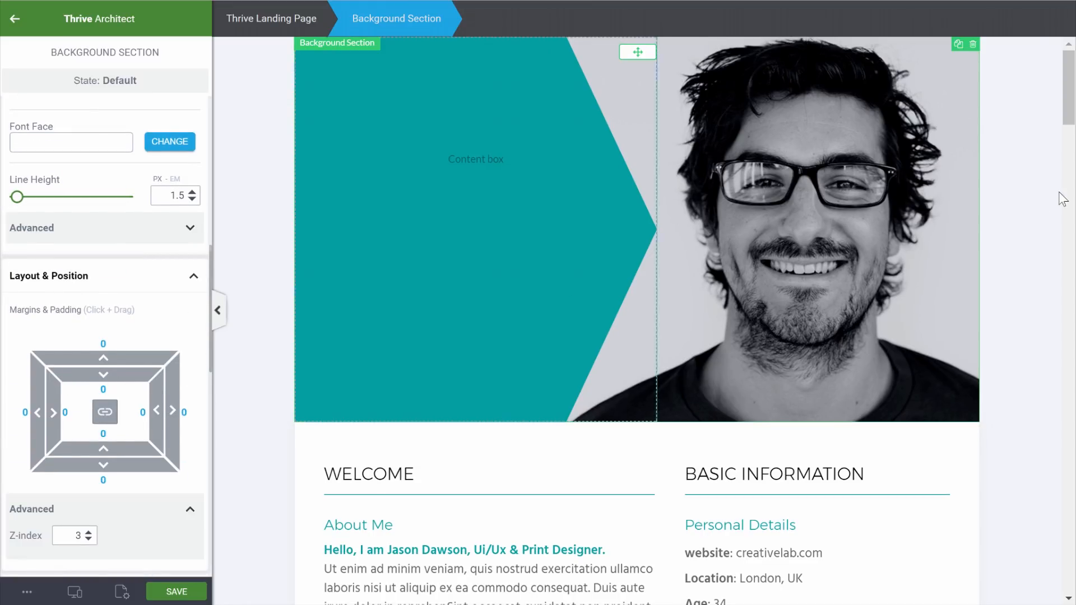
pyautogui.click(1021, 210)
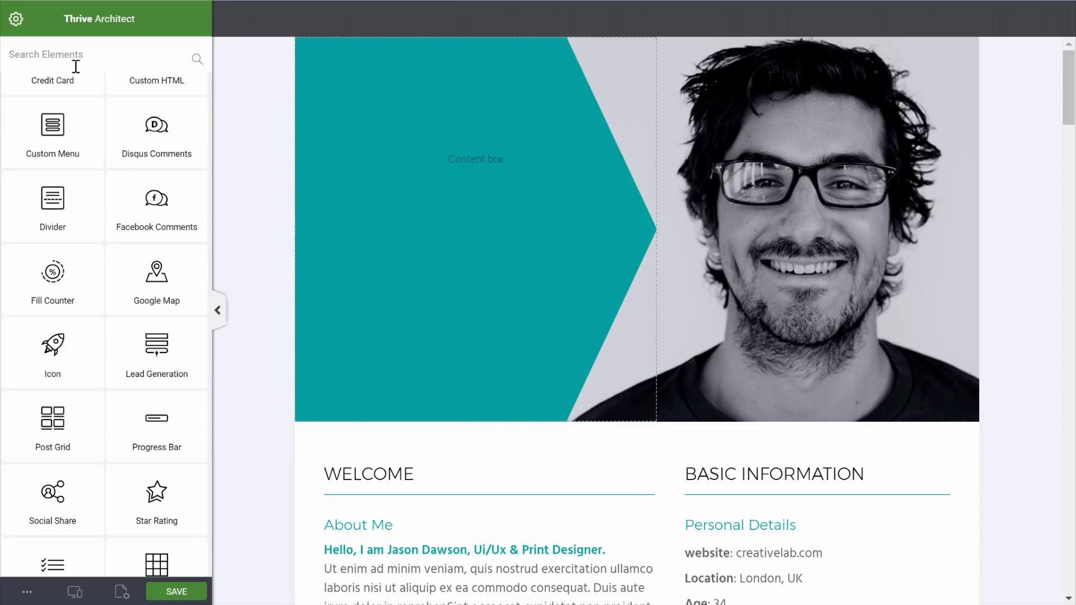
# Add a text paragraph inside the teal box and paste in the person's name
pyautogui.scroll(10, 70, 144)
pyautogui.moveTo(80, 147); pyautogui.dragTo(476, 180)
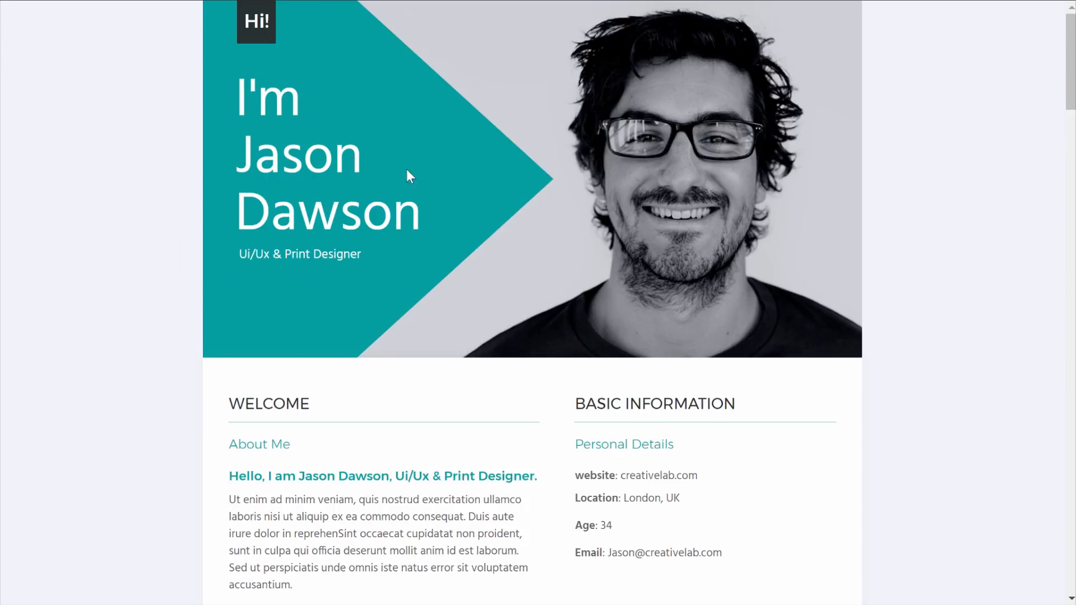
pyautogui.moveTo(240, 73); pyautogui.dragTo(473, 217)
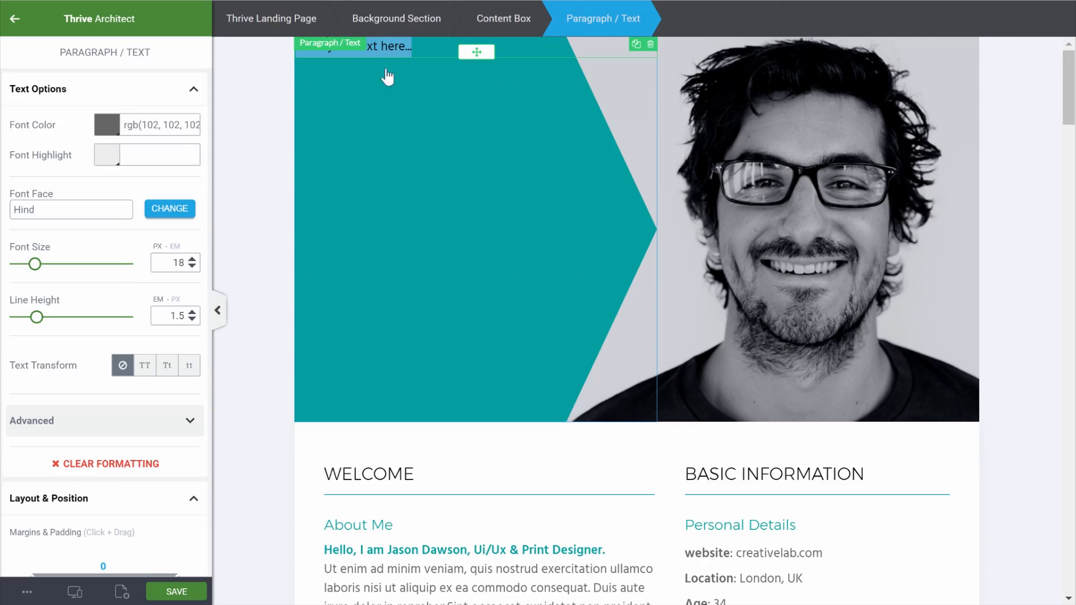
pyautogui.write("I'm Jason Dawson")
pyautogui.click(401, 50)
# Make the name text white (#ffffff) with a font size of 90
pyautogui.click(104, 128)
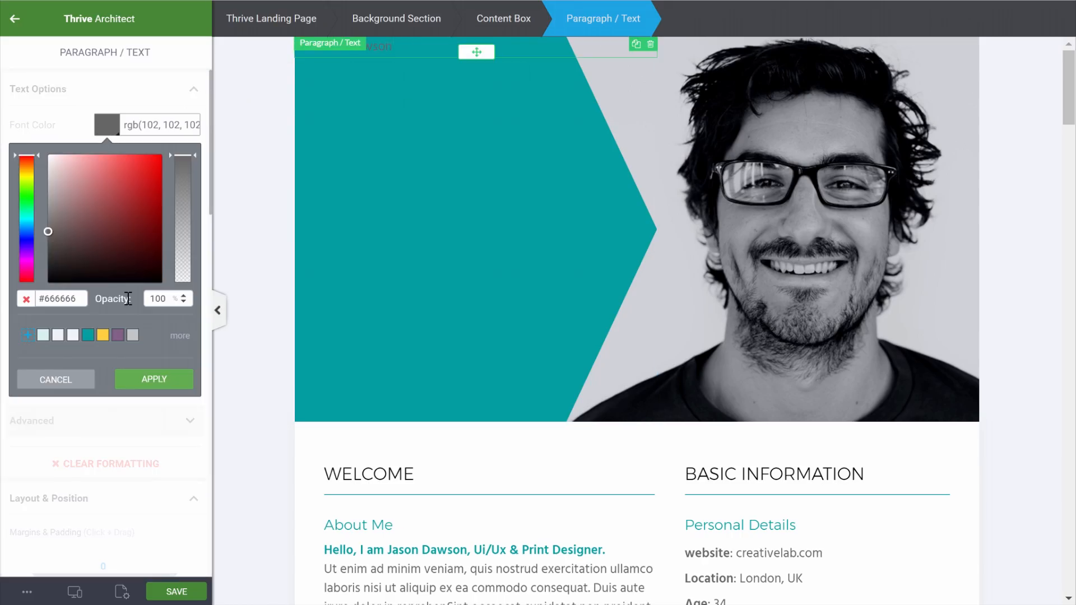
pyautogui.moveTo(1, 297); pyautogui.dragTo(3, 298)
pyautogui.write('#ffffff')
pyautogui.click(162, 387)
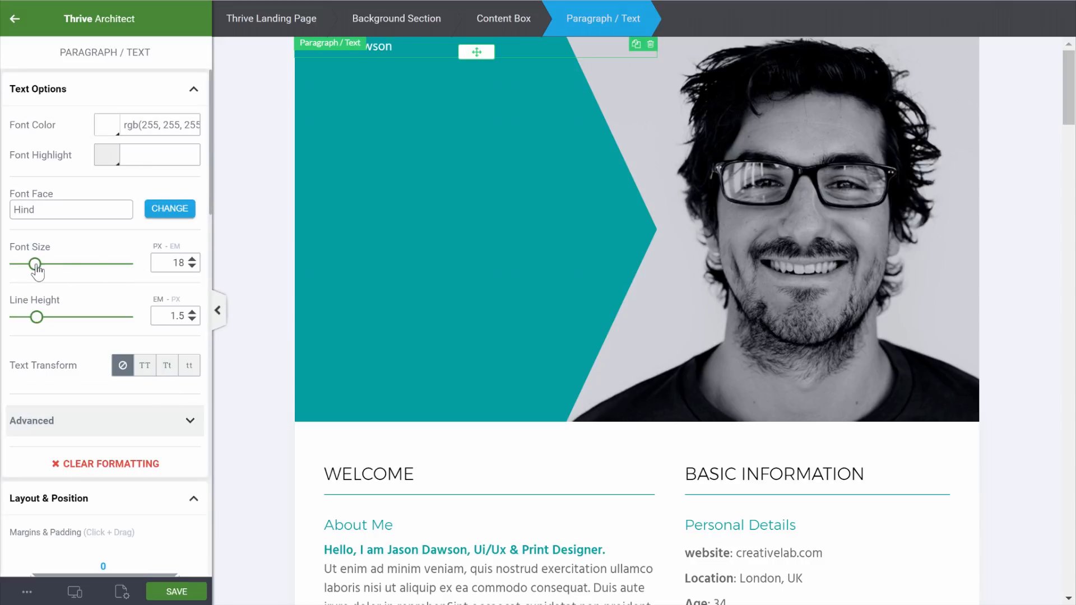
pyautogui.moveTo(36, 267); pyautogui.dragTo(120, 293)
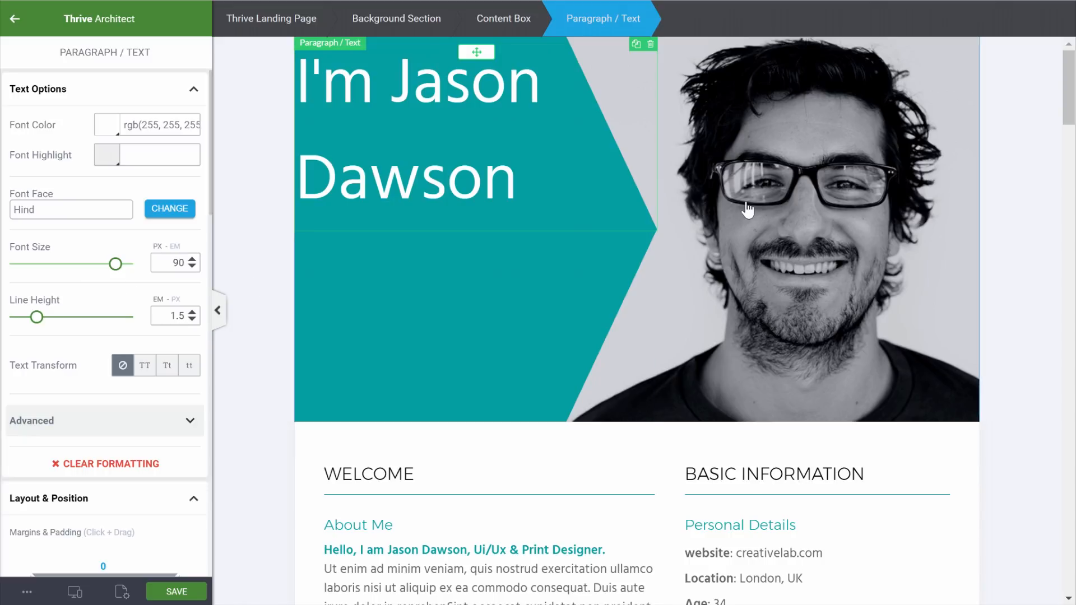
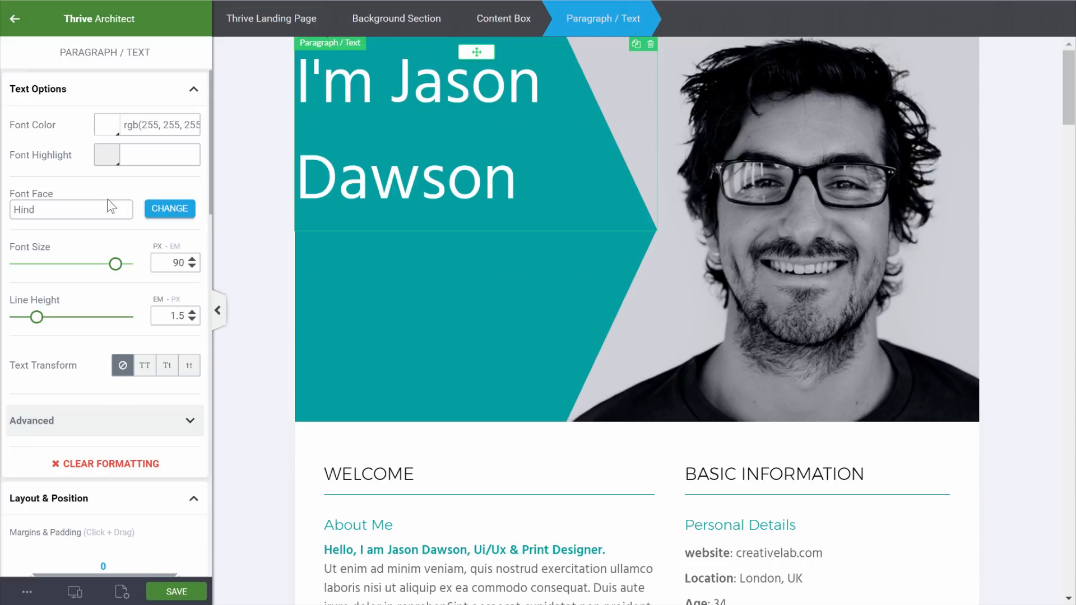
# Narrow the name heading's max width and set its line height to 107 px
pyautogui.scroll(-7, 102, 301)
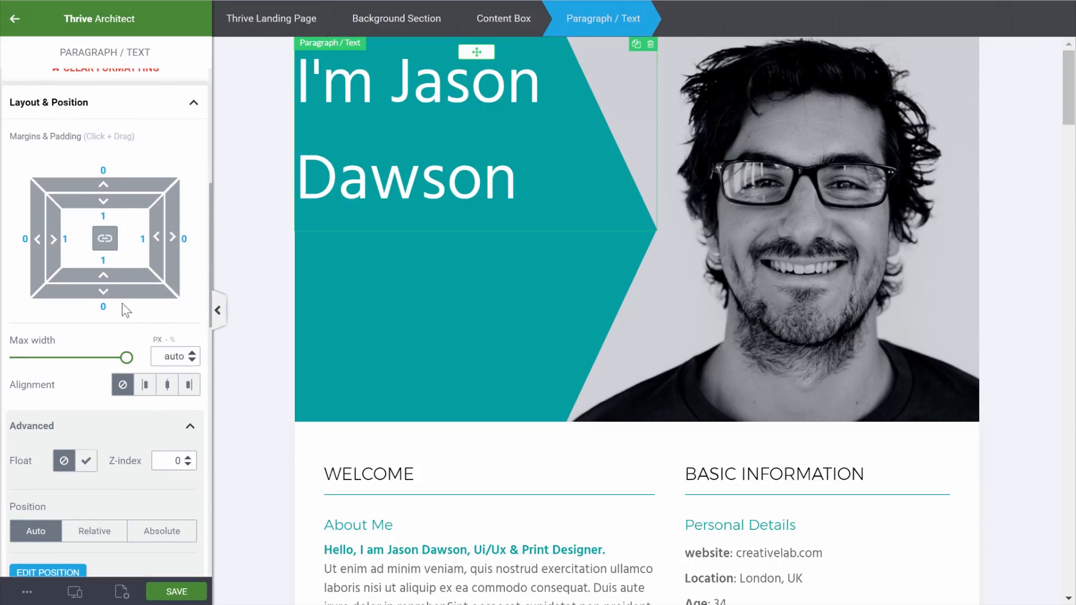
pyautogui.moveTo(126, 366); pyautogui.dragTo(90, 366)
pyautogui.scroll(7, 169, 288)
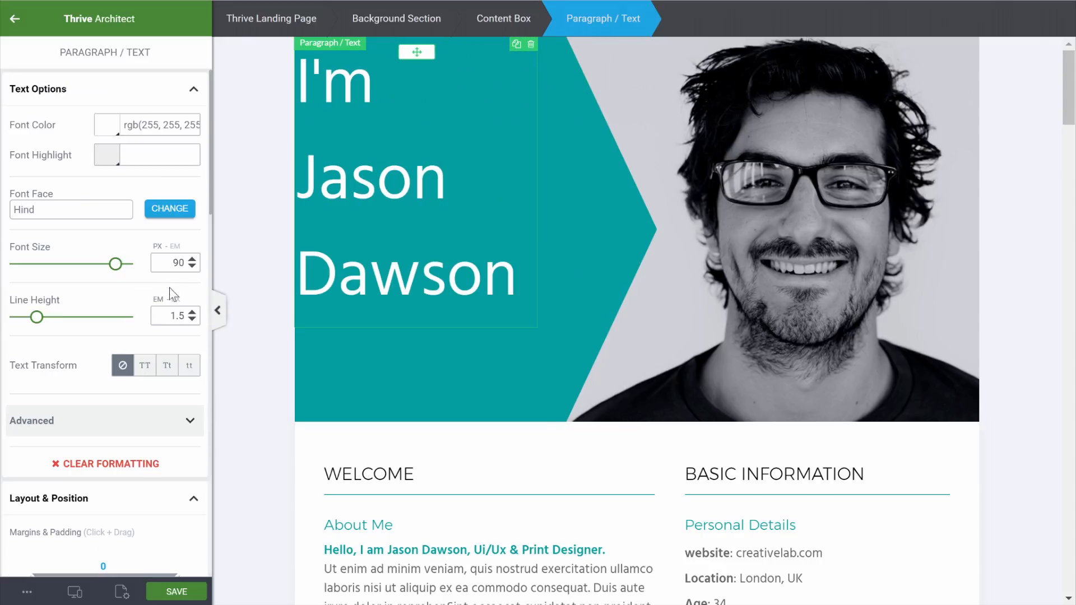
pyautogui.click(175, 300)
pyautogui.moveTo(91, 318); pyautogui.dragTo(76, 328)
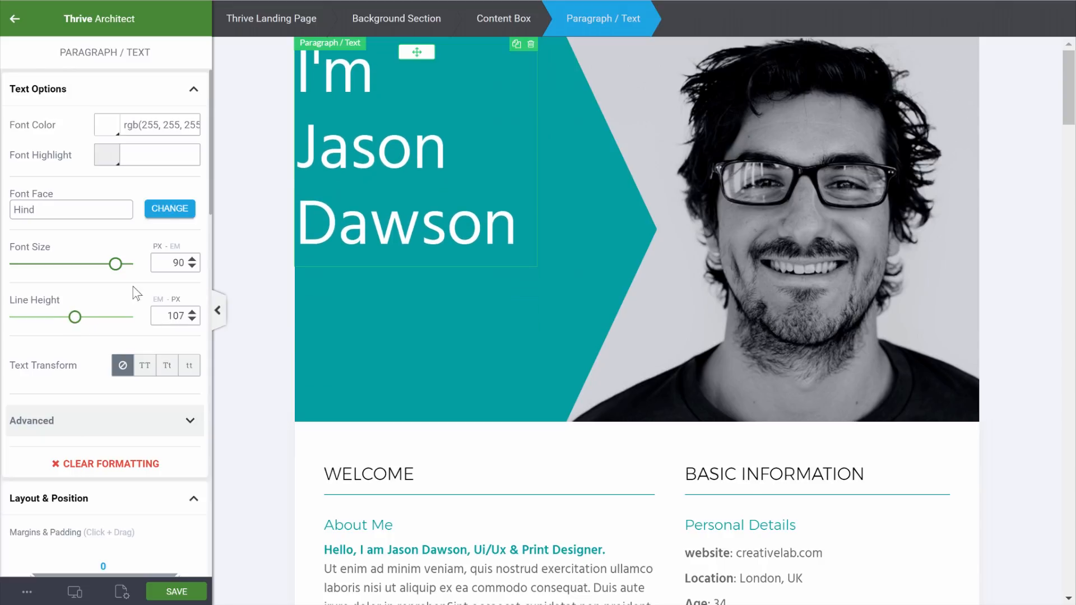
# Zero the heading's side margins and set its top margin to 75
pyautogui.scroll(-3, 153, 255)
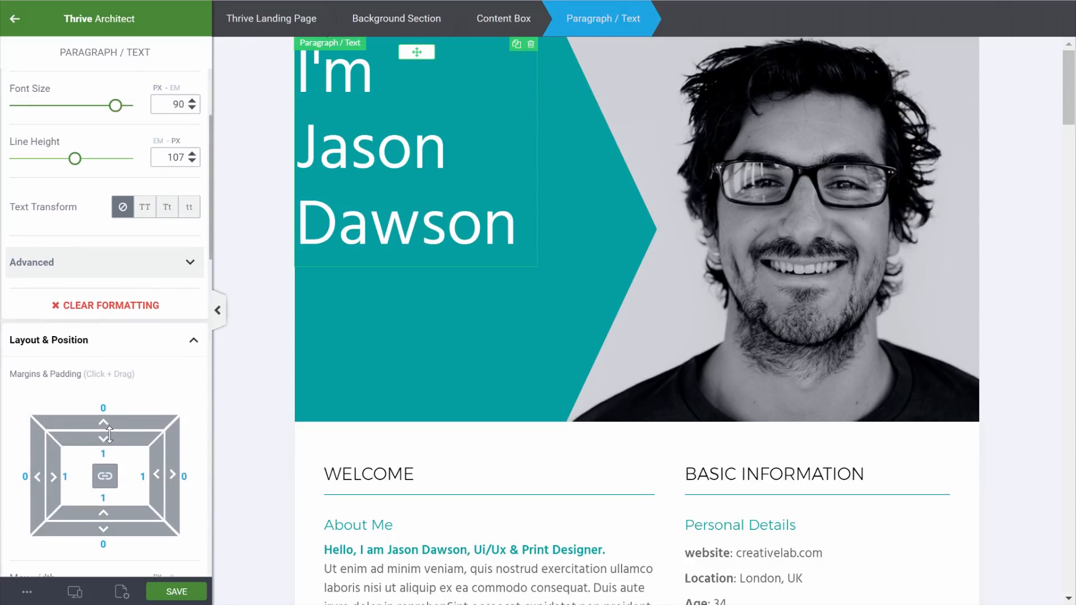
pyautogui.click(108, 412)
pyautogui.write('6')
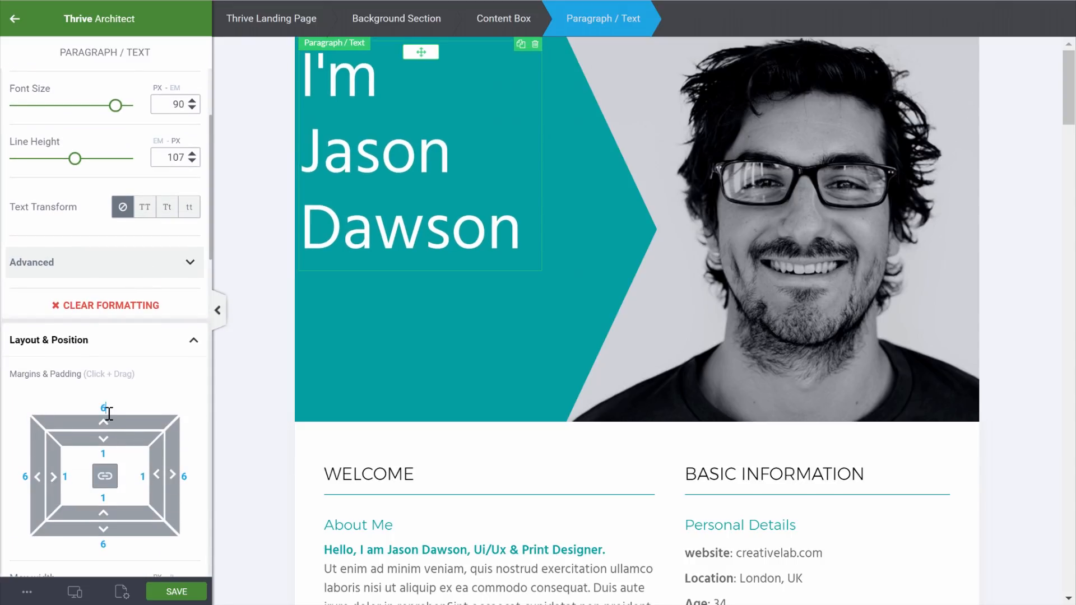
pyautogui.write('.5')
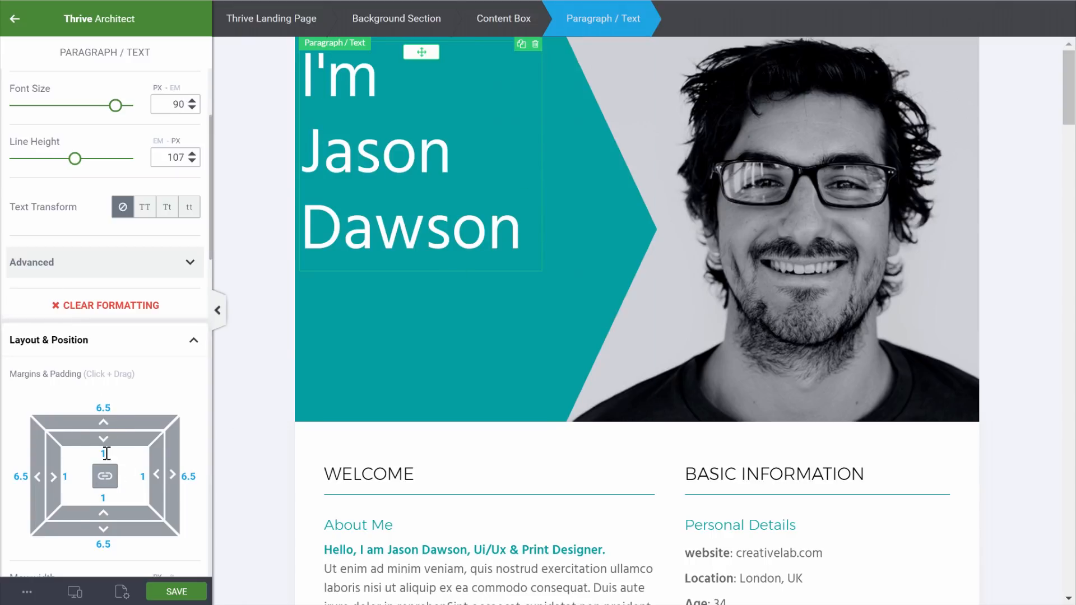
pyautogui.moveTo(114, 414); pyautogui.dragTo(62, 404)
pyautogui.write('0')
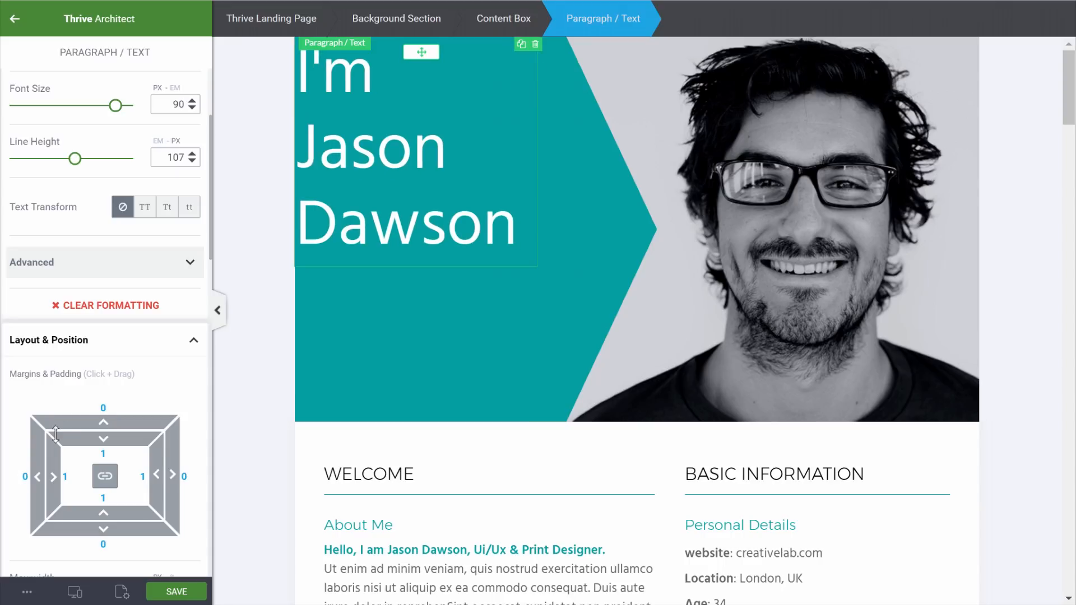
pyautogui.moveTo(101, 423); pyautogui.dragTo(116, 312)
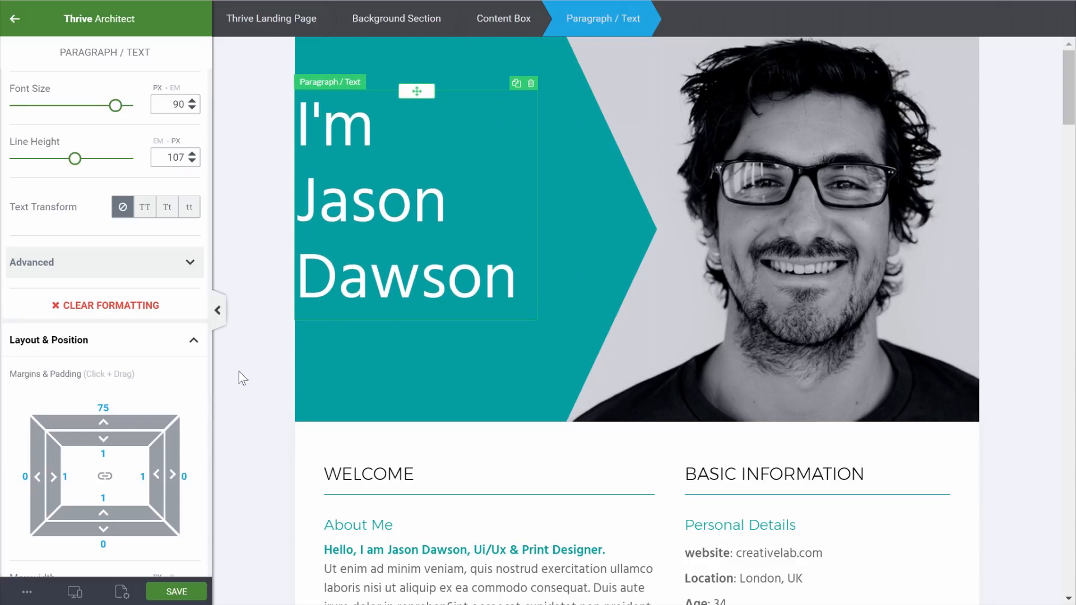
pyautogui.click(605, 210)
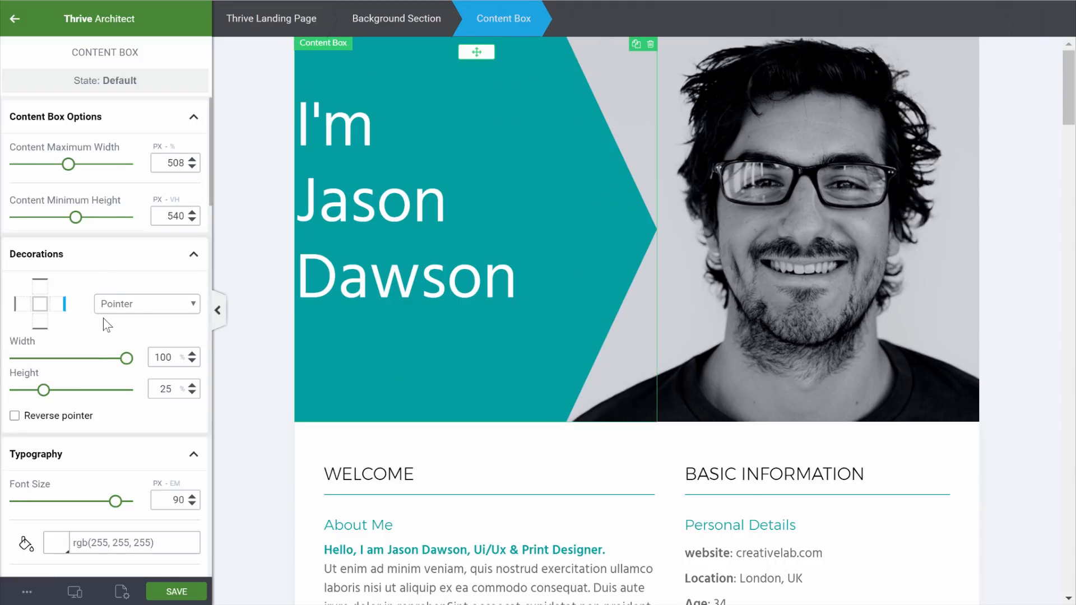
# Give the teal content box a left padding of 50
pyautogui.scroll(-10, 94, 374)
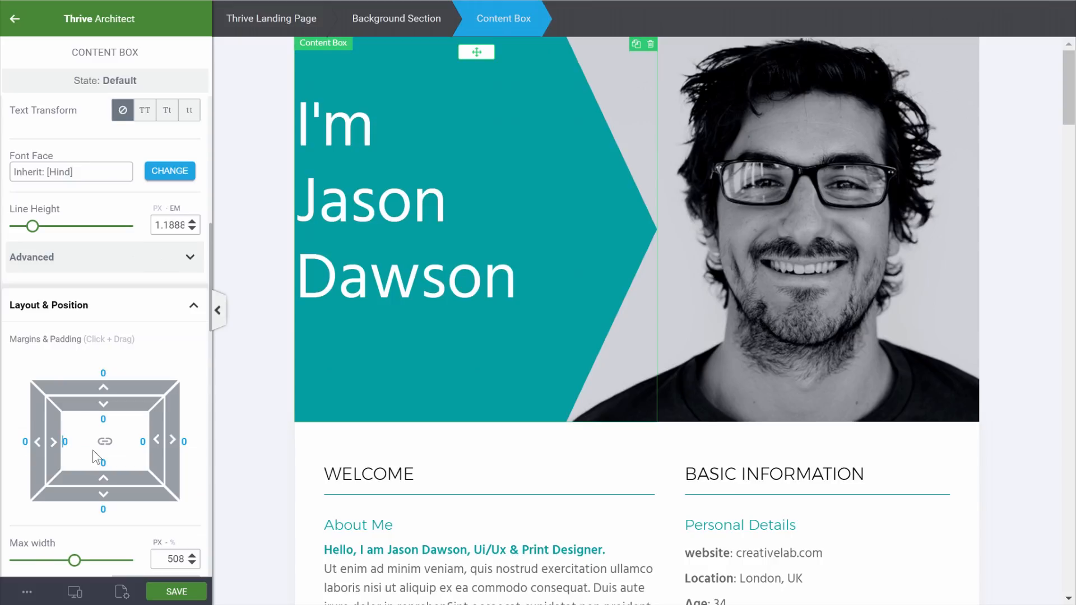
pyautogui.write('5')
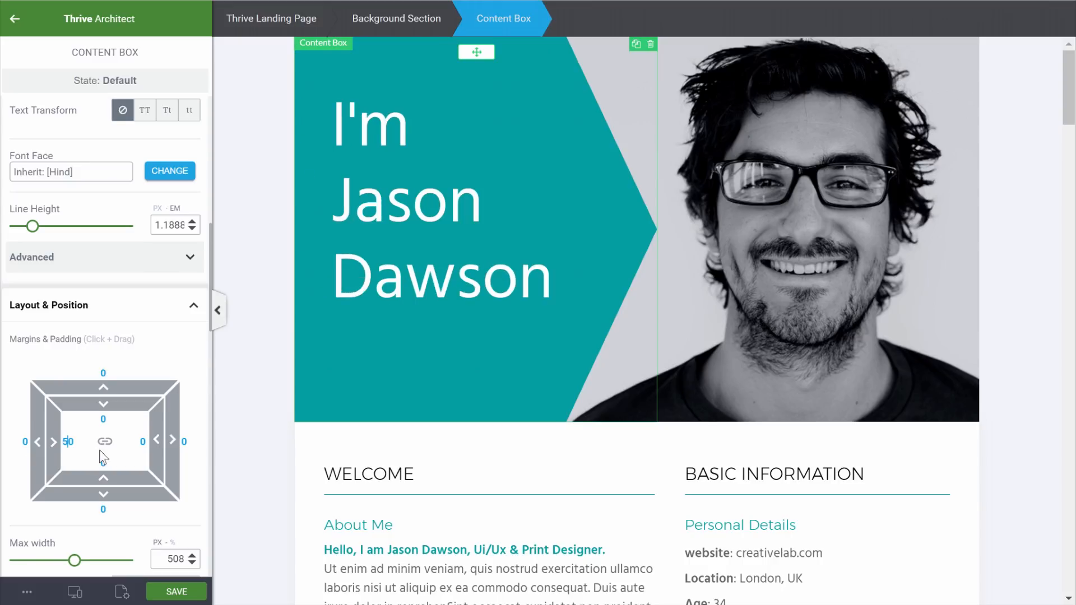
pyautogui.click(274, 253)
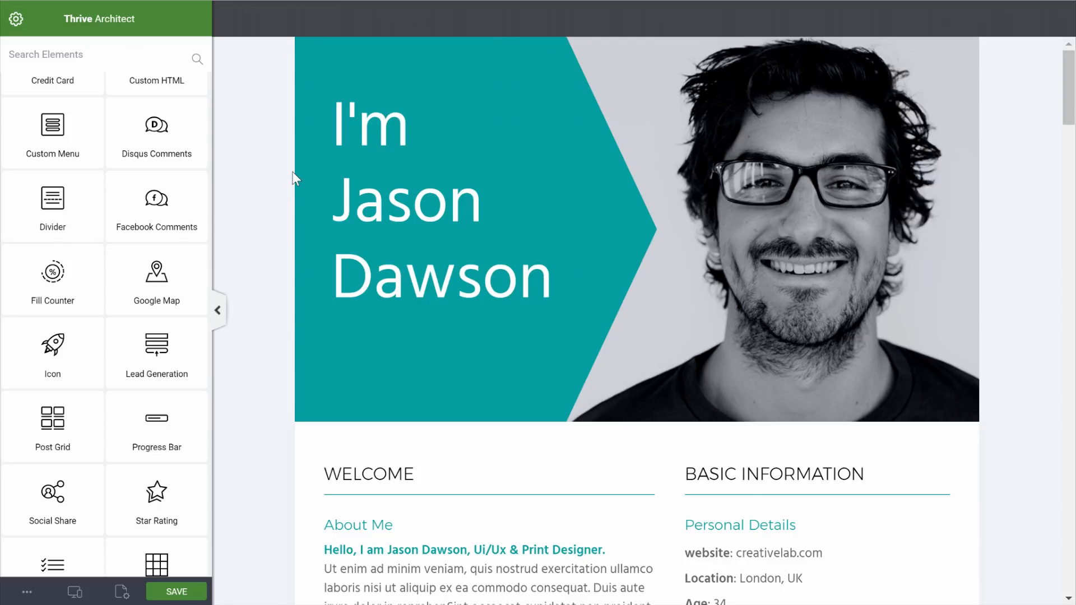
# Add the 'Ui/Ux & Print Designer' subtitle under the name and a new content box at the hero's top
pyautogui.scroll(10, 62, 140)
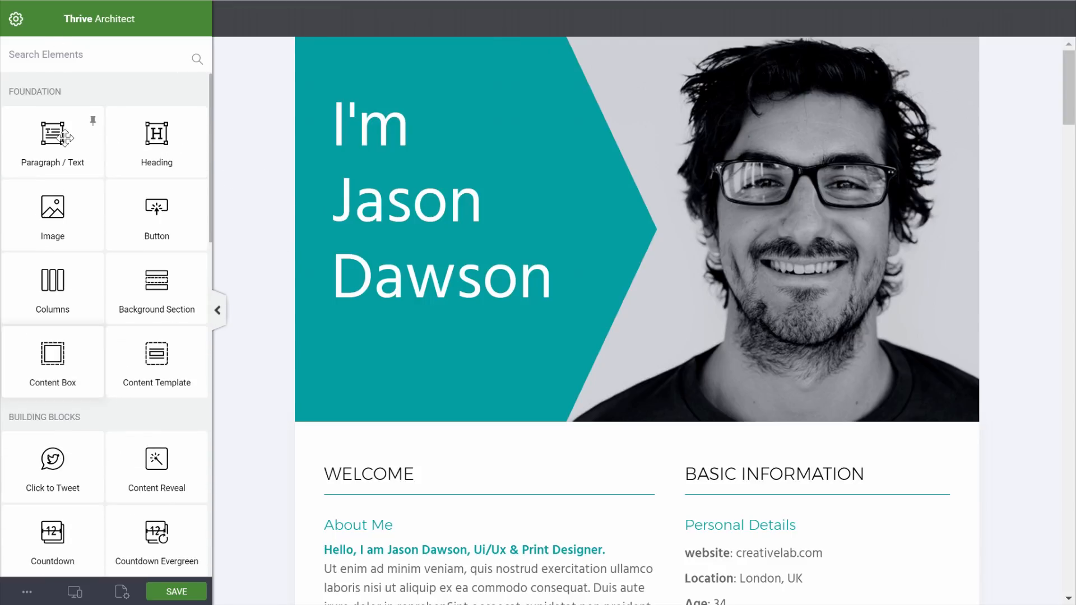
pyautogui.moveTo(64, 136); pyautogui.dragTo(435, 307)
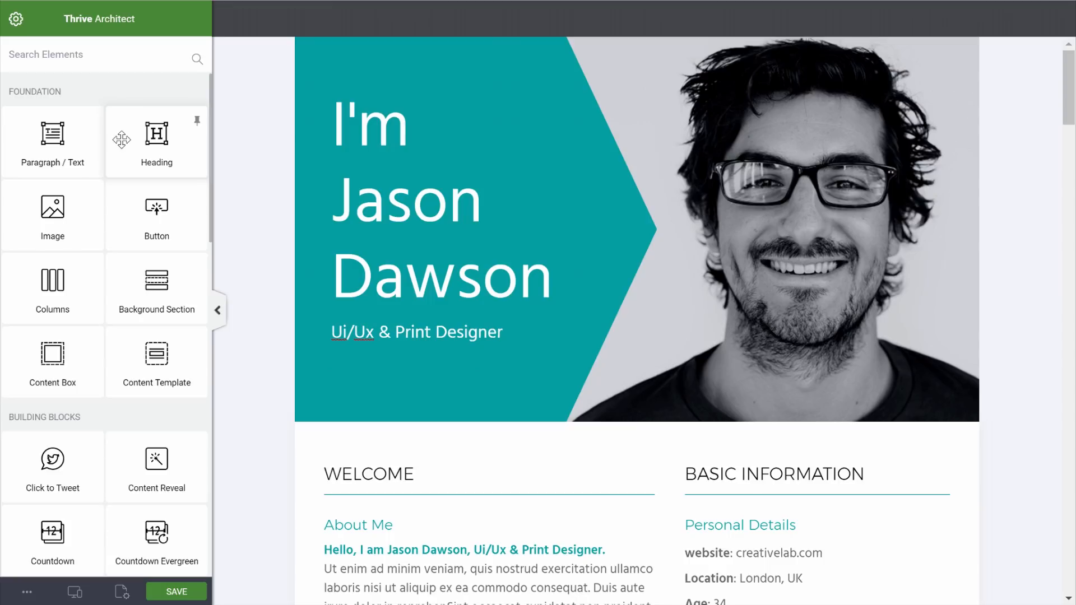
pyautogui.moveTo(54, 330); pyautogui.dragTo(400, 85)
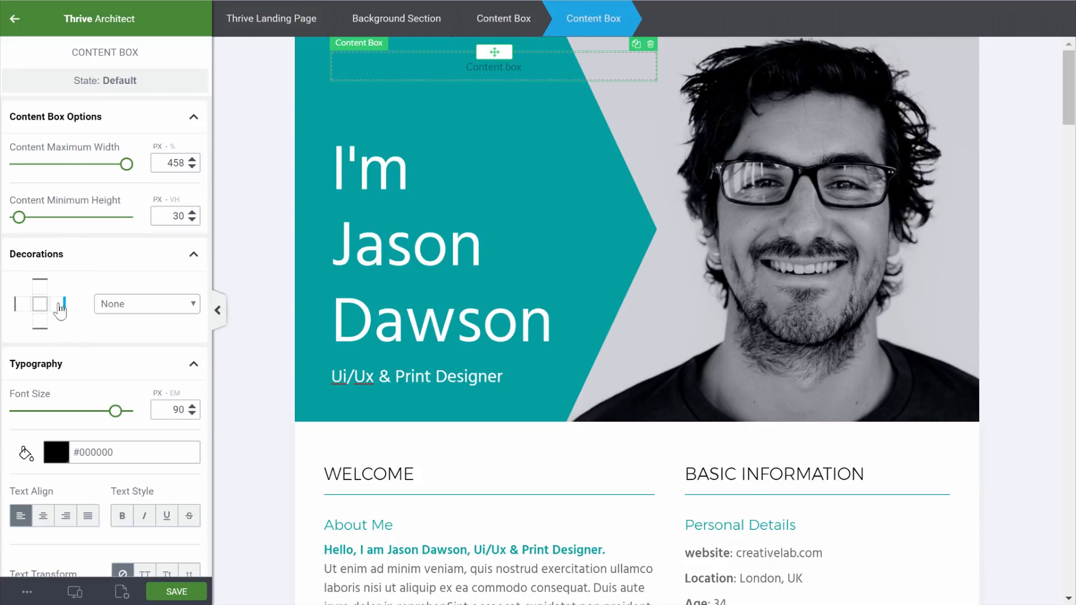
# Give the new content box a dark teal #002a2b background
pyautogui.scroll(-5, 60, 310)
pyautogui.click(52, 370)
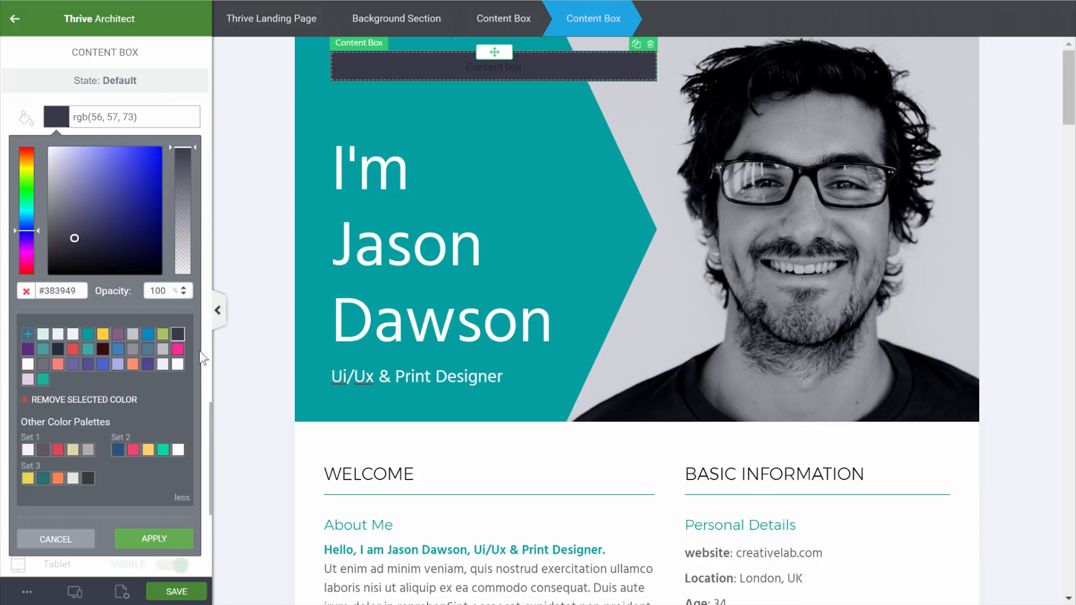
pyautogui.click(88, 334)
pyautogui.click(159, 229)
pyautogui.click(163, 252)
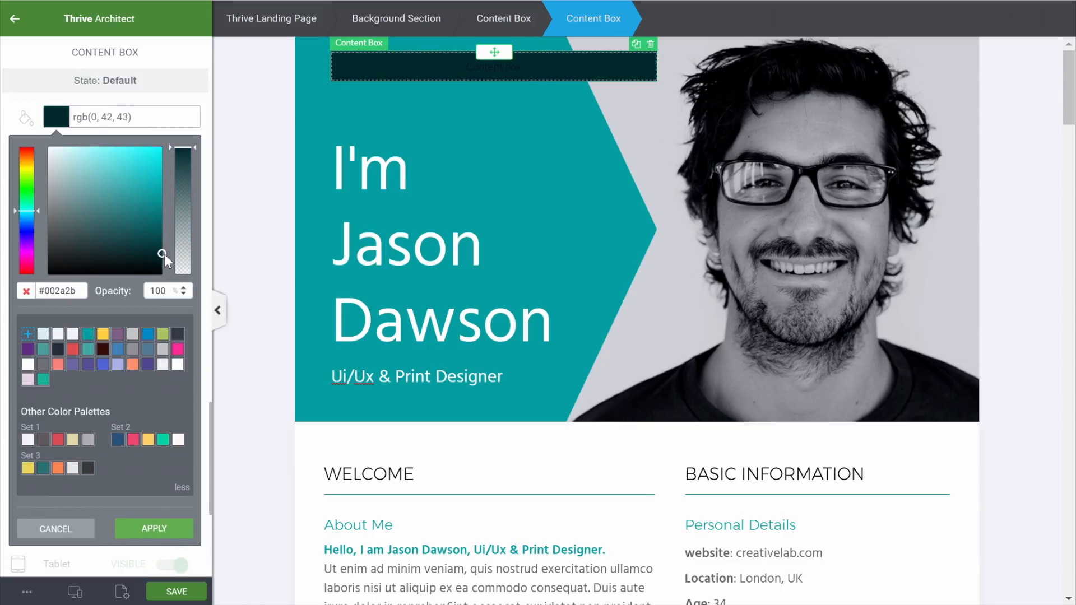
pyautogui.click(153, 528)
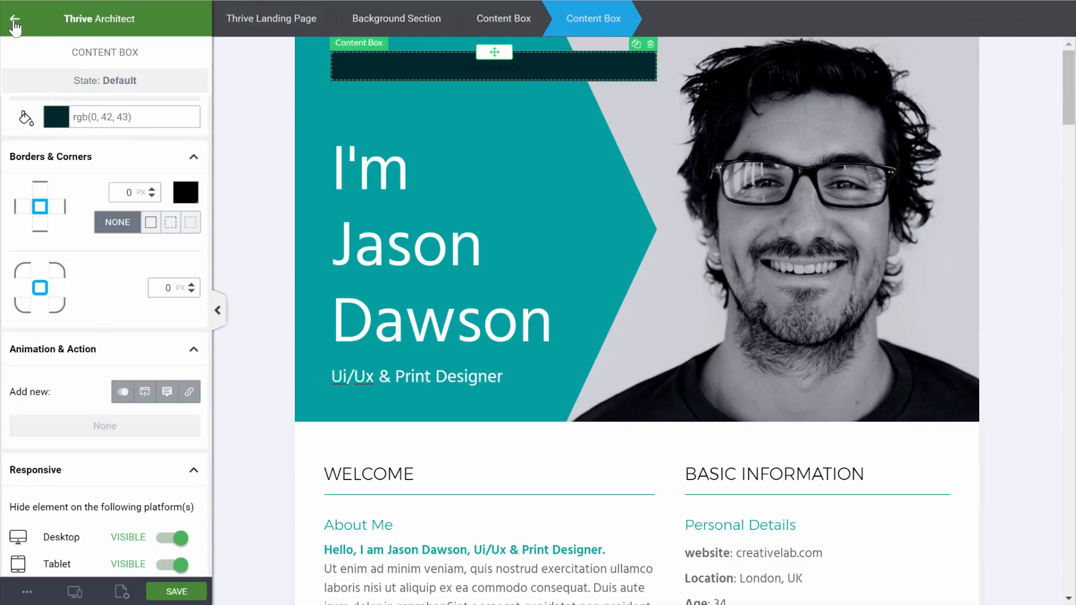
pyautogui.click(14, 19)
# Add 'Hi!' text in the dark box, coloured white at 30 px
pyautogui.scroll(8, 110, 178)
pyautogui.scroll(6, 106, 177)
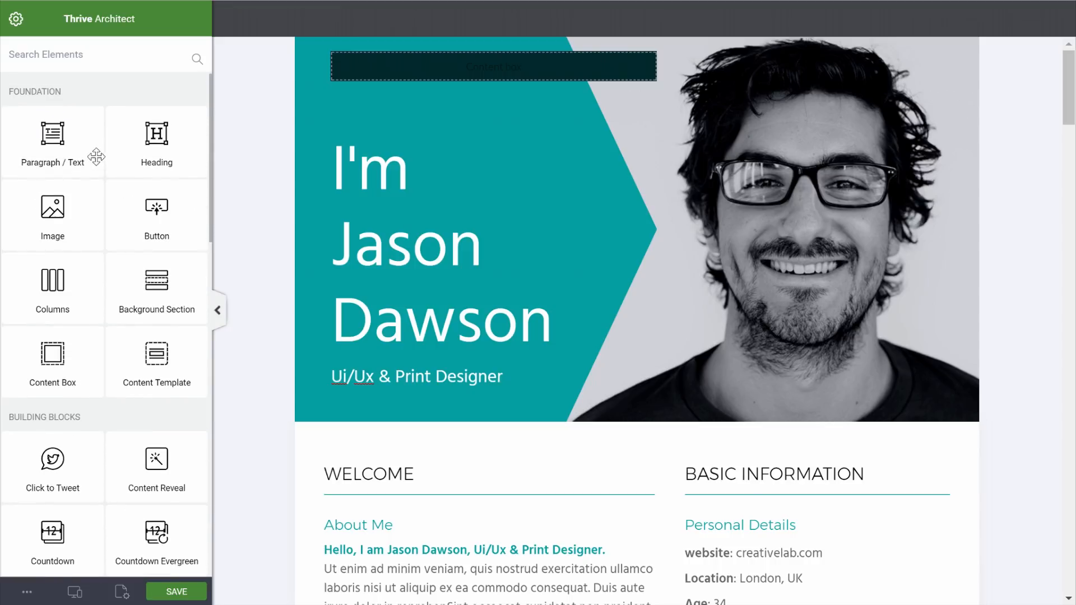
pyautogui.moveTo(20, 168); pyautogui.dragTo(466, 63)
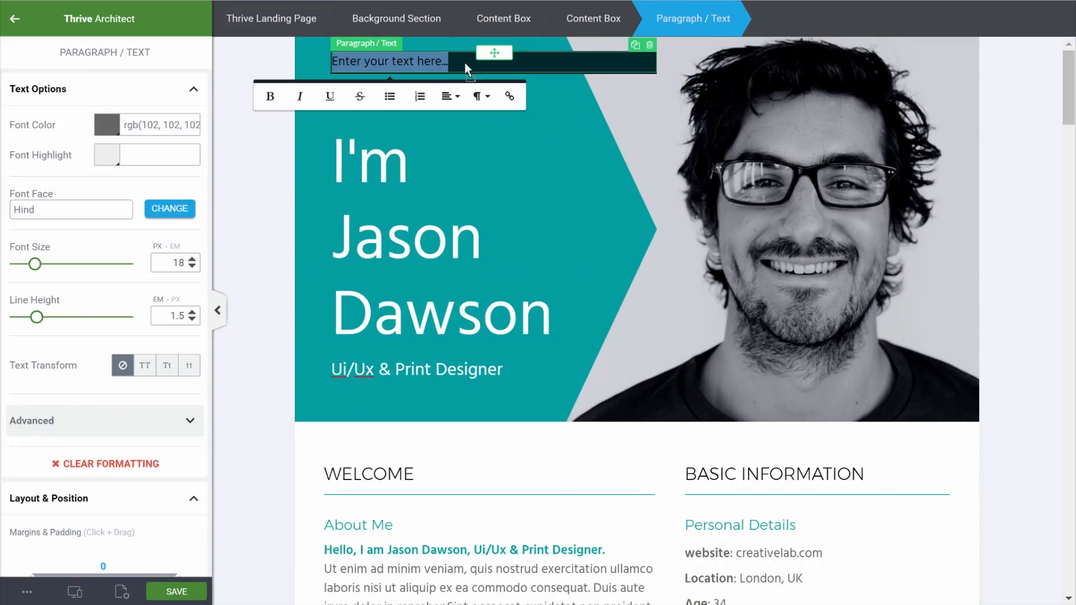
pyautogui.write('HI!')
pyautogui.click(106, 125)
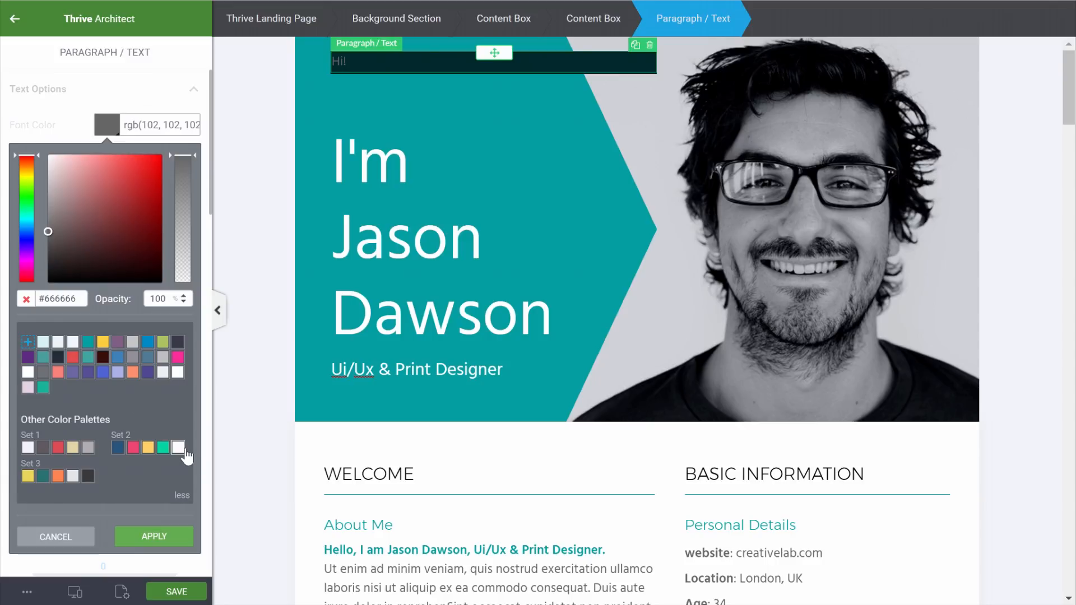
pyautogui.click(178, 373)
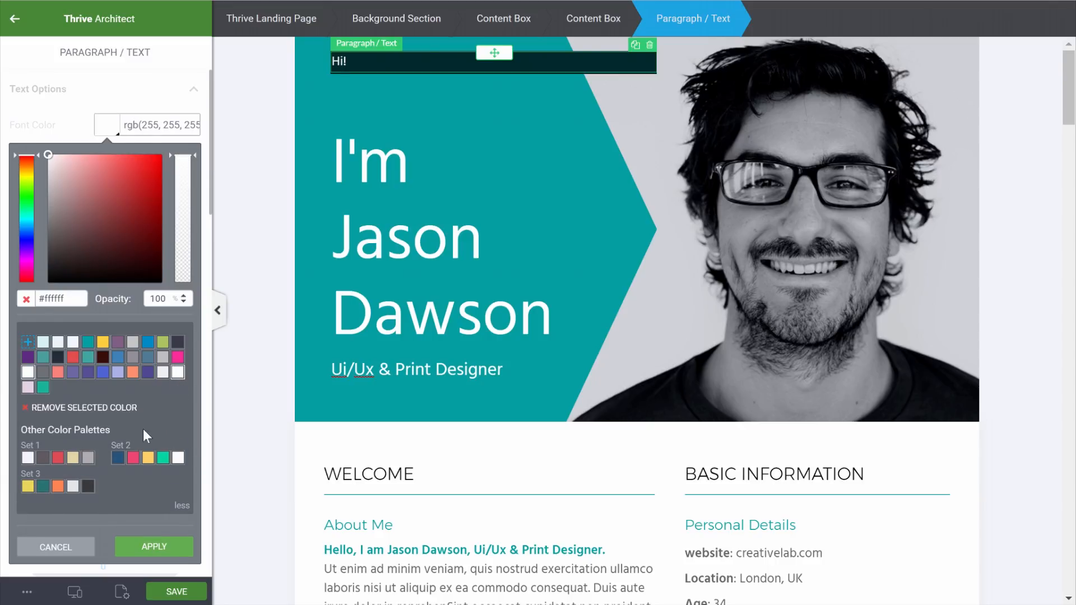
pyautogui.click(160, 547)
pyautogui.click(46, 265)
pyautogui.moveTo(48, 268); pyautogui.dragTo(50, 268)
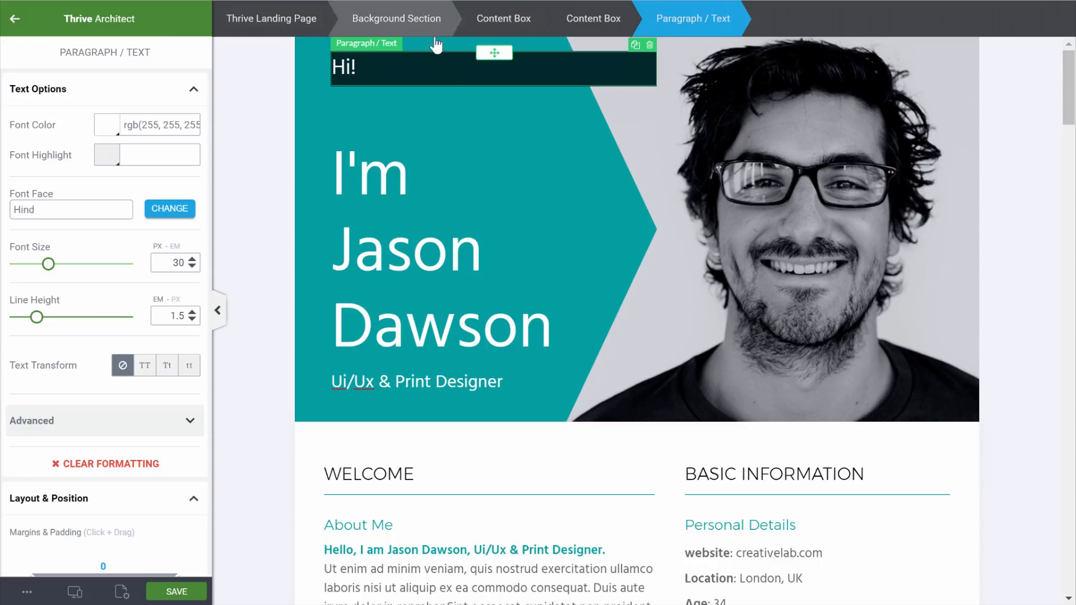
pyautogui.click(13, 23)
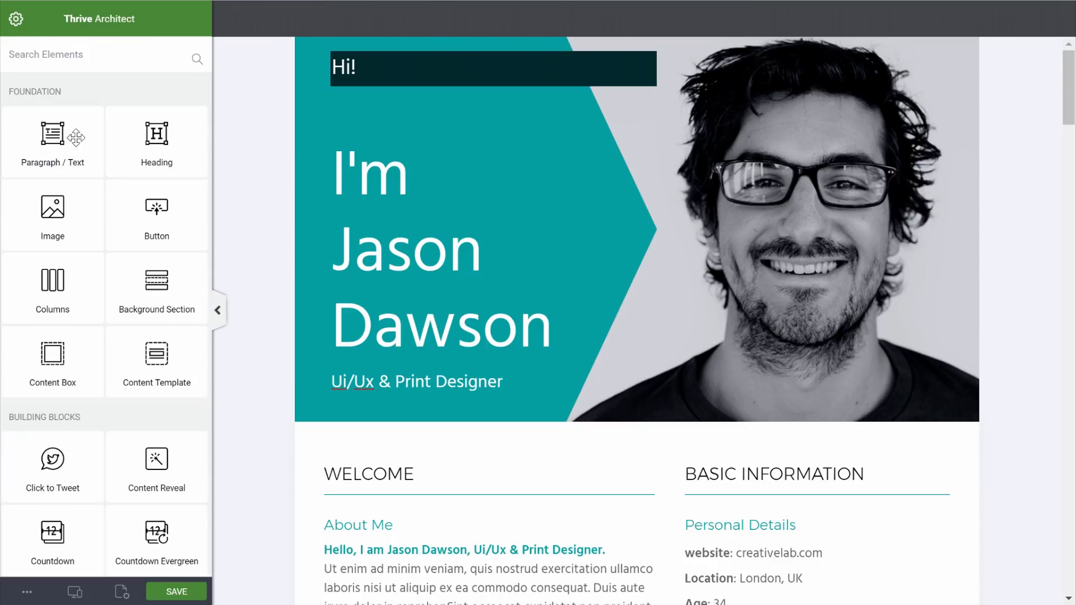
pyautogui.click(536, 77)
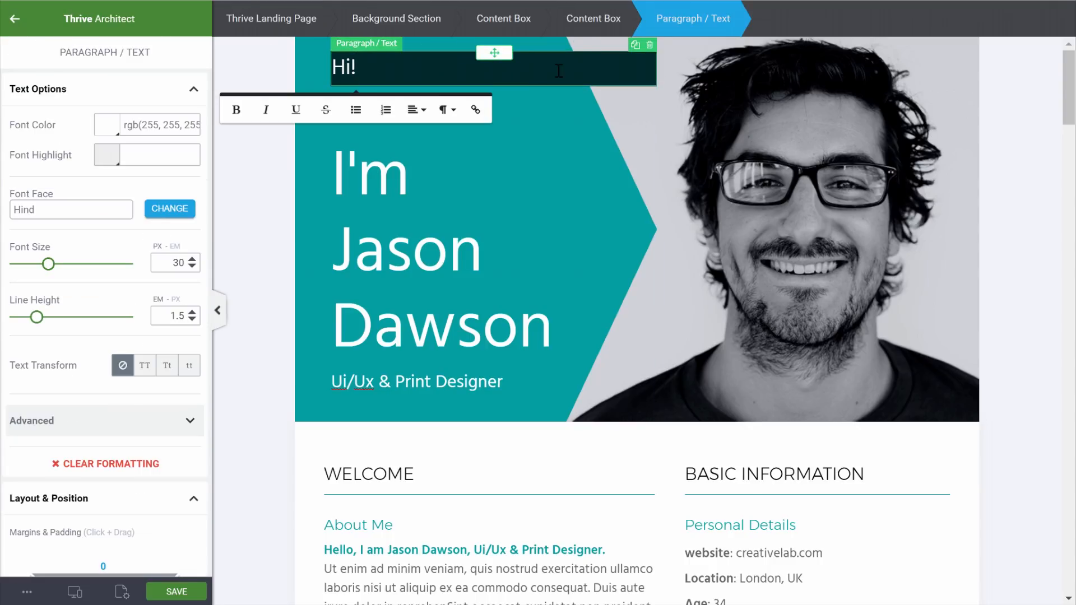
# Set the Hi! box's maximum width to 50
pyautogui.click(595, 19)
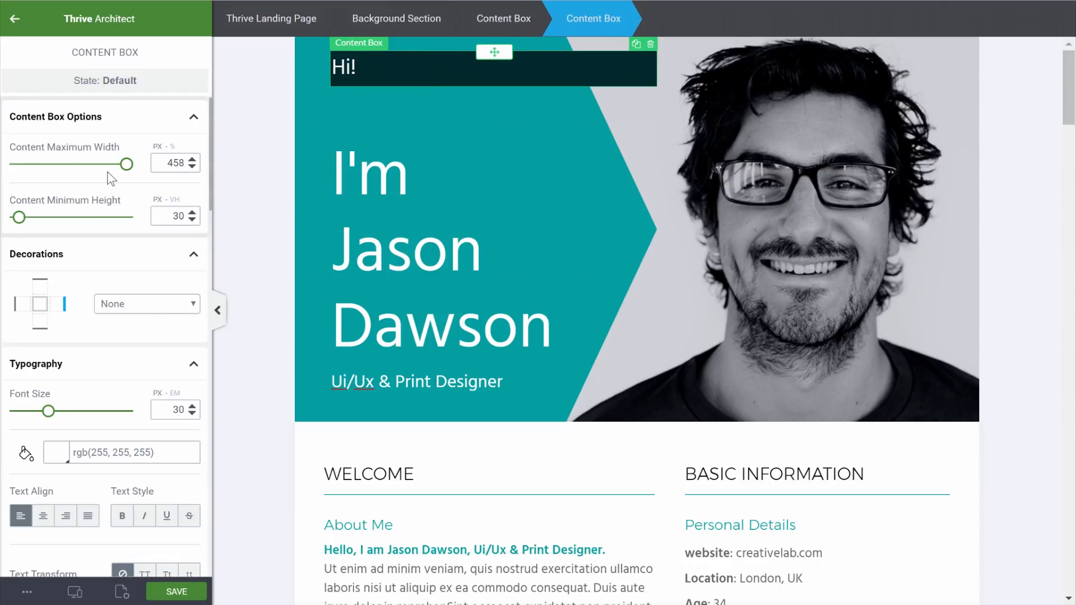
pyautogui.moveTo(126, 164); pyautogui.dragTo(6, 171)
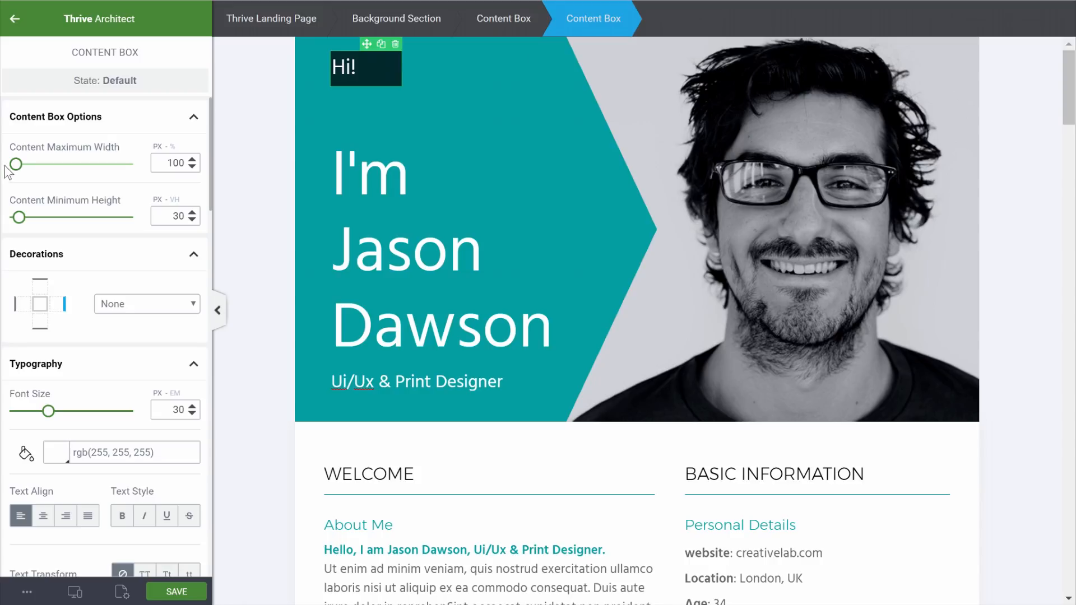
pyautogui.moveTo(160, 162); pyautogui.dragTo(195, 161)
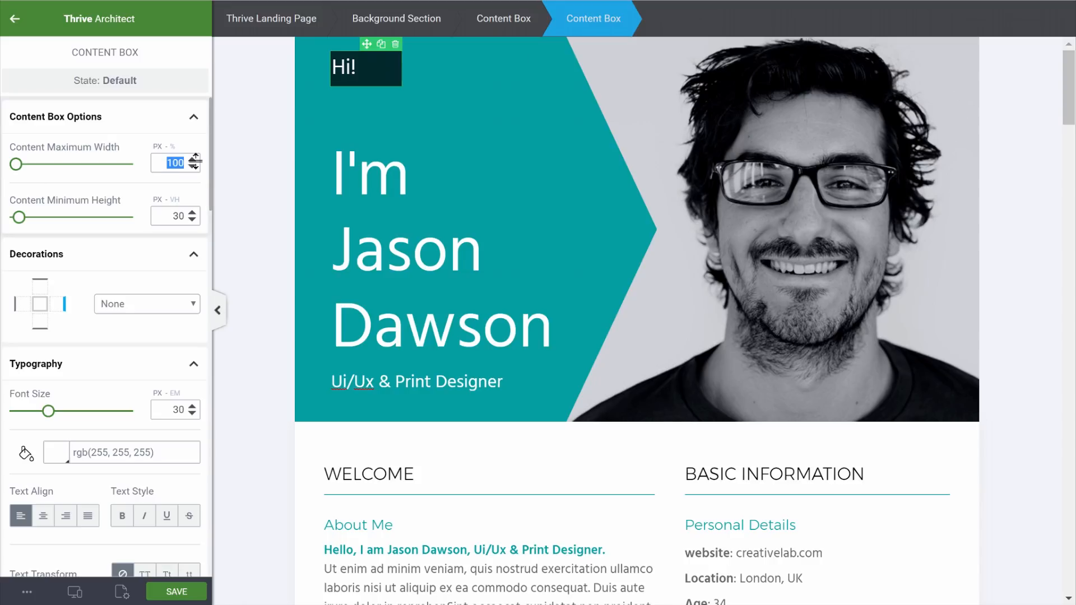
pyautogui.write('70')
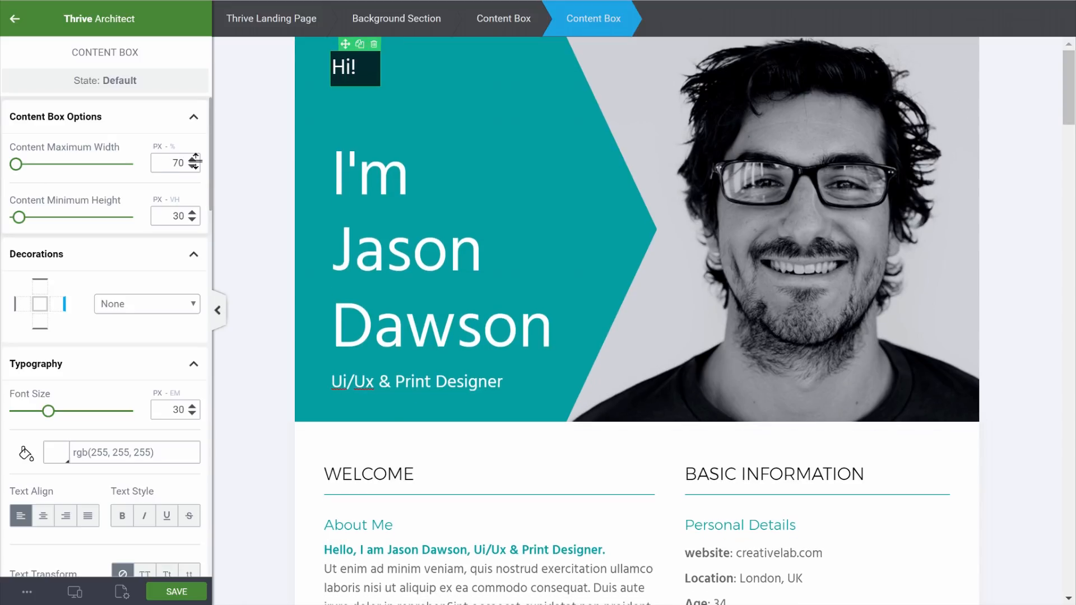
pyautogui.moveTo(171, 157); pyautogui.dragTo(187, 153)
pyautogui.write('50')
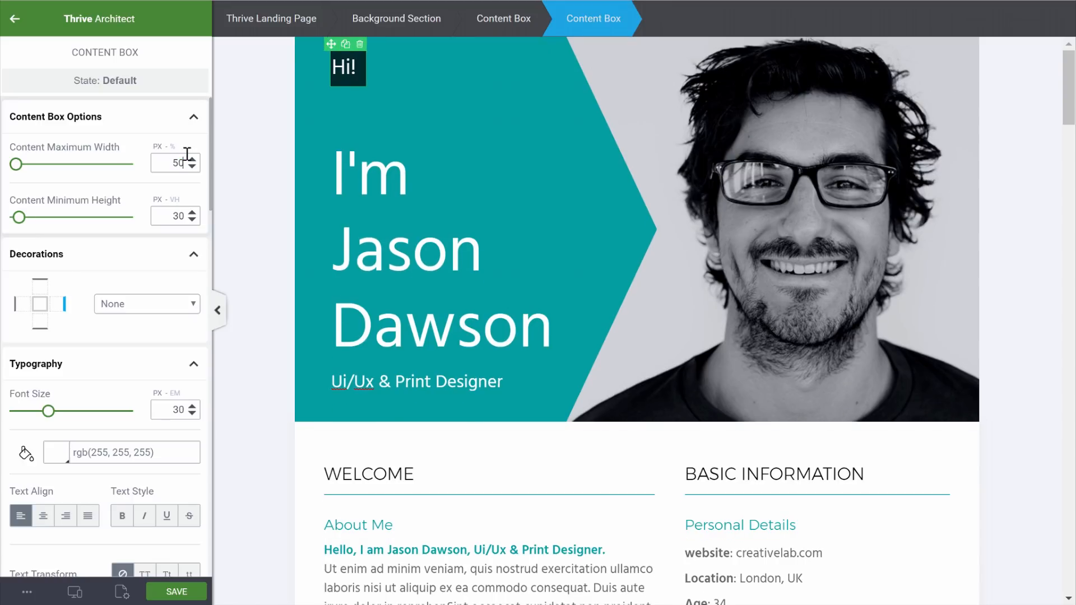
# Centre the Hi! text within its box
pyautogui.click(344, 67)
pyautogui.click(415, 109)
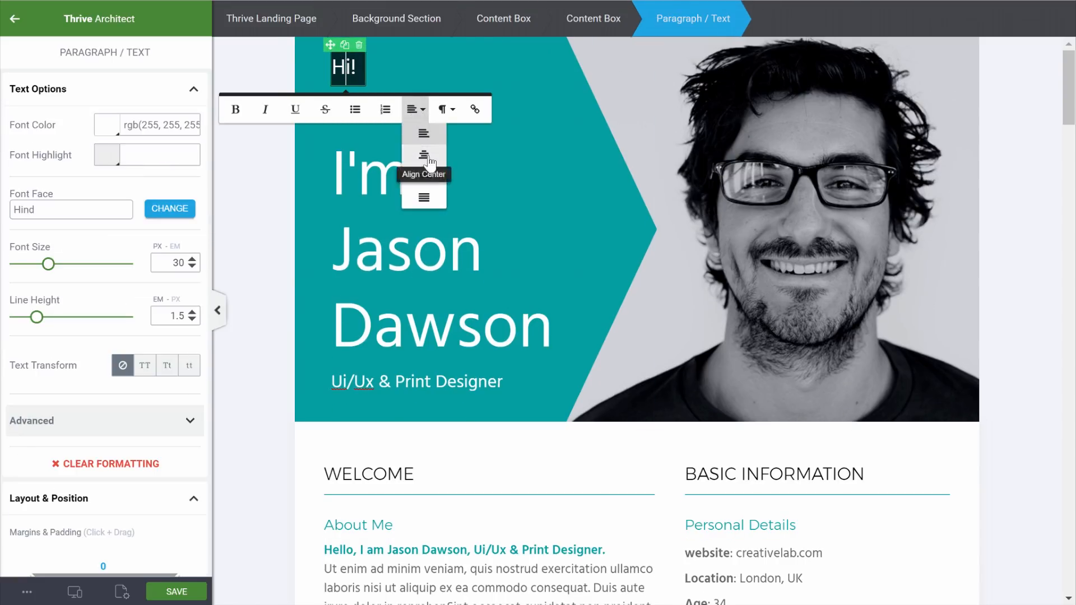
pyautogui.click(429, 164)
pyautogui.click(272, 68)
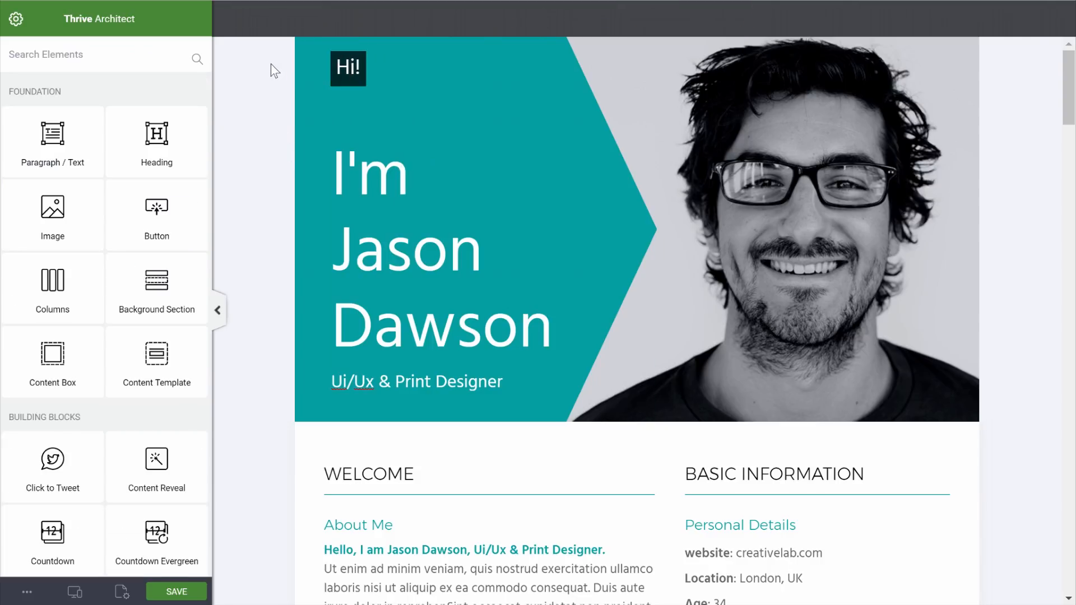
pyautogui.click(363, 78)
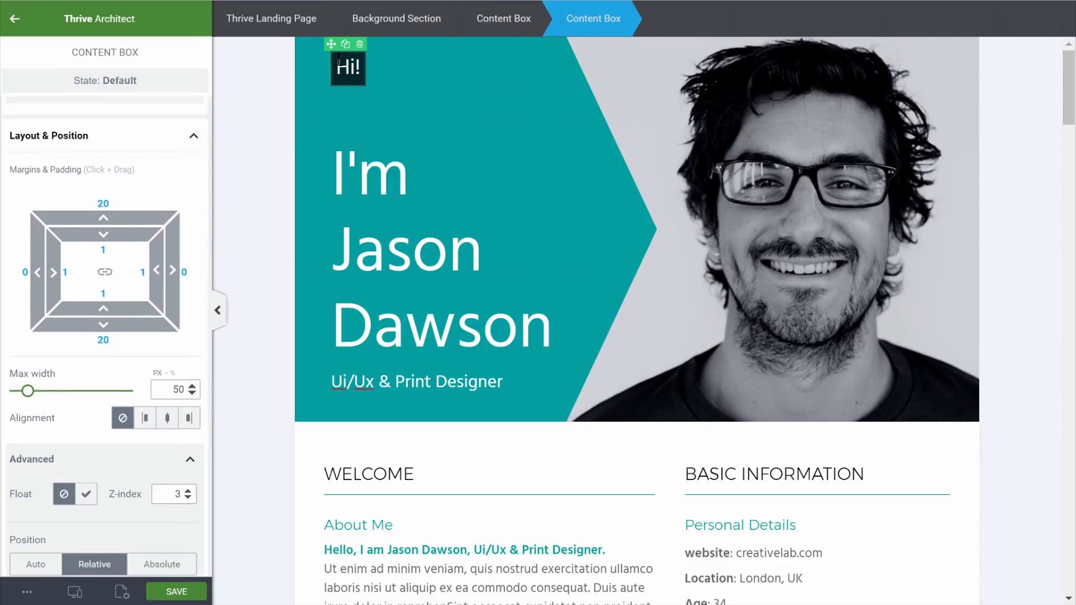
# Position the badge absolutely, anchored top-left and moved up to the teal box's top
pyautogui.scroll(-1, 101, 317)
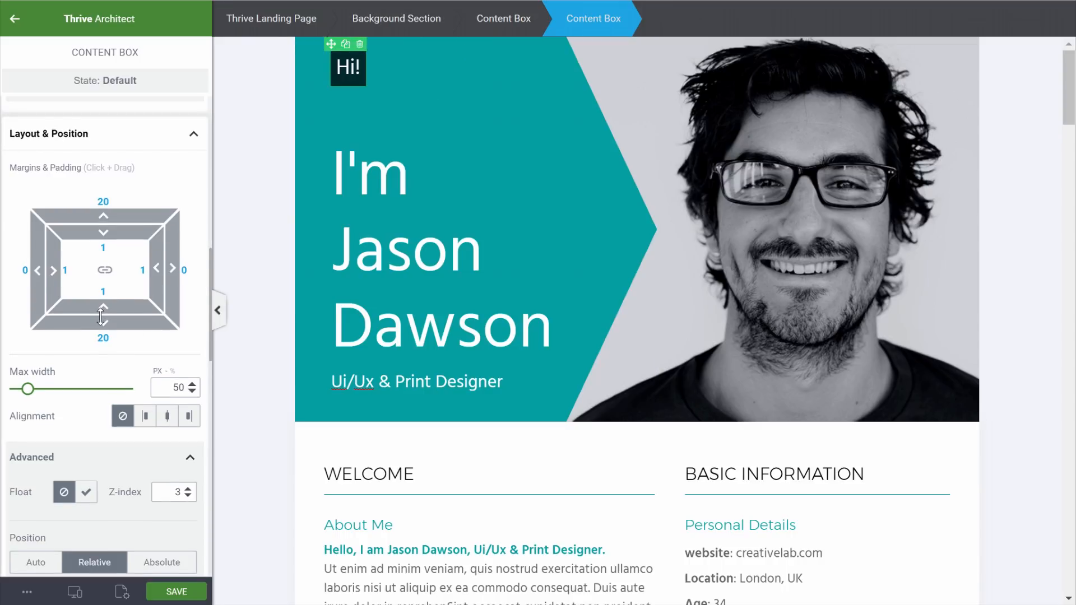
pyautogui.scroll(-3, 101, 318)
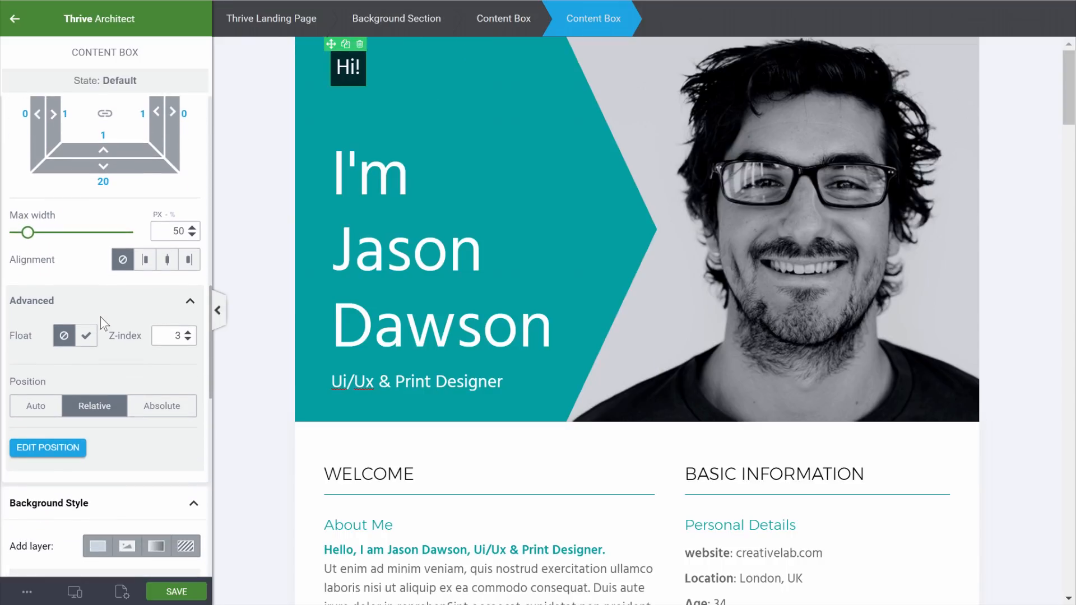
pyautogui.click(167, 408)
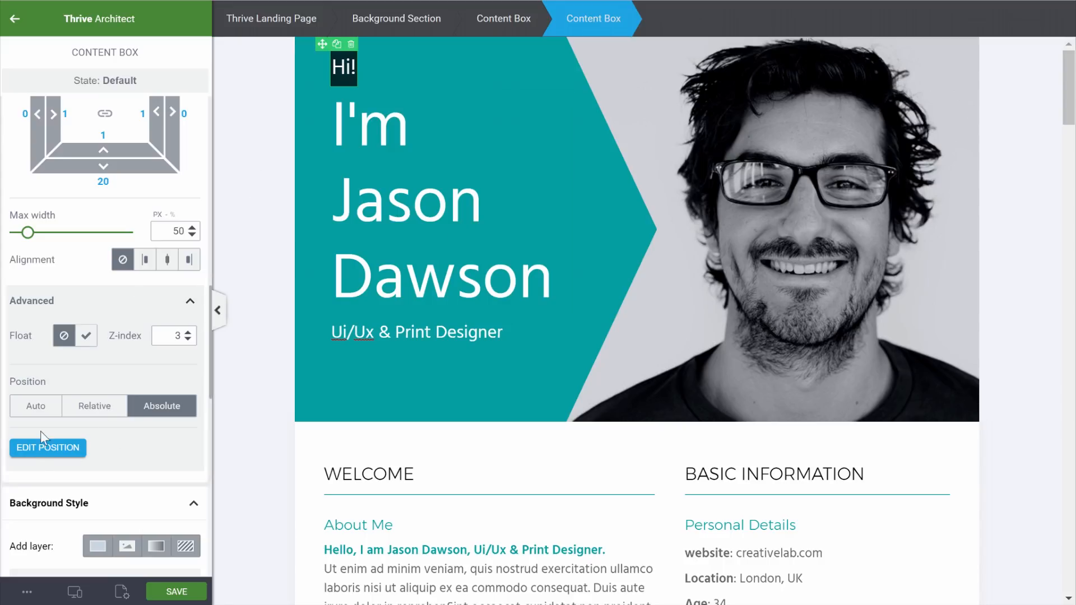
pyautogui.click(45, 447)
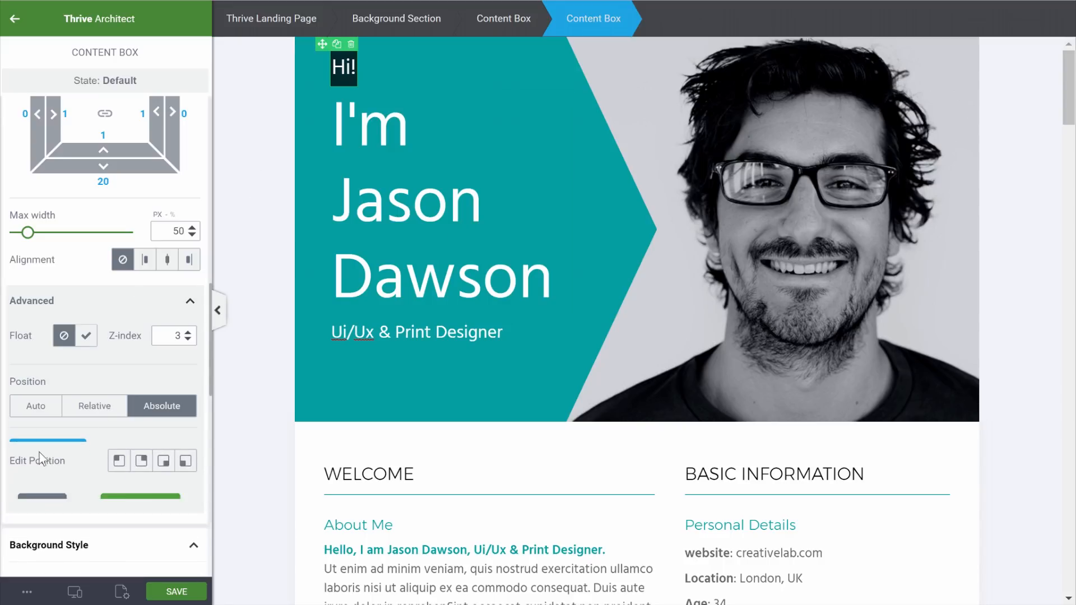
pyautogui.click(119, 458)
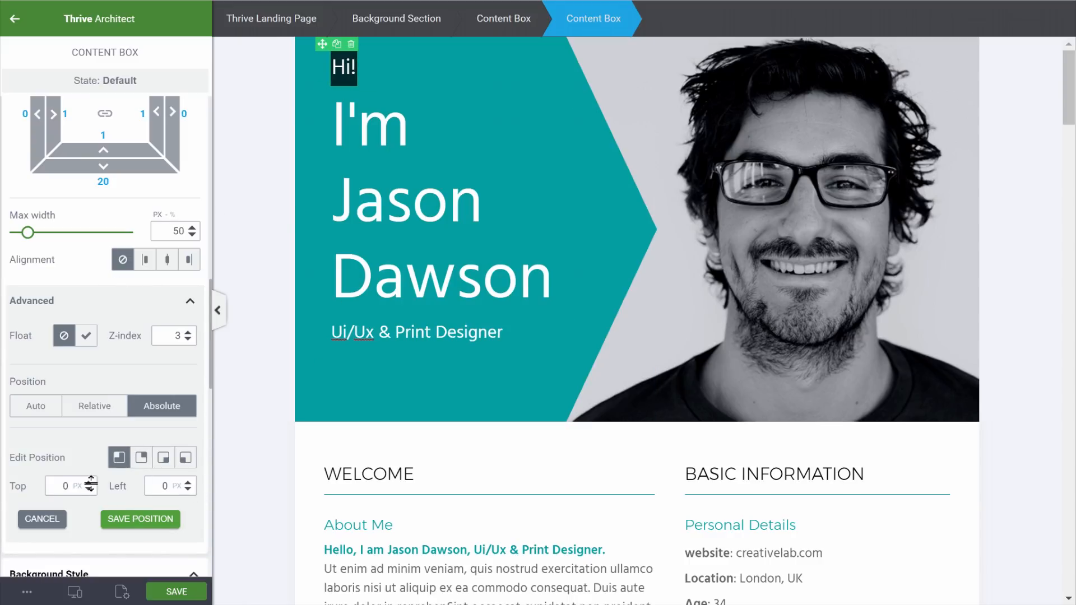
pyautogui.moveTo(90, 483); pyautogui.dragTo(95, 507)
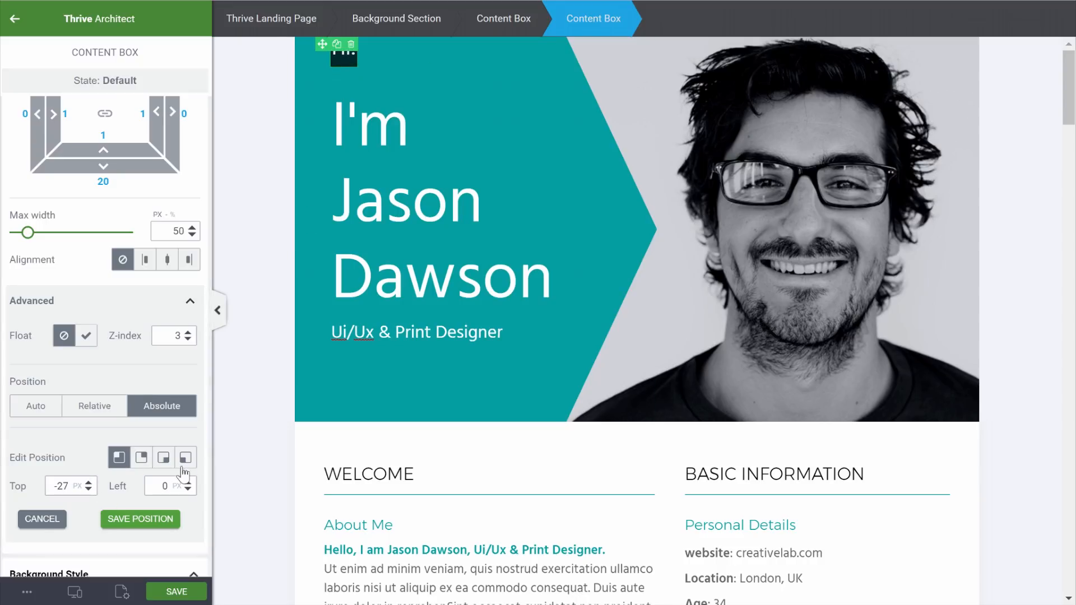
# Increase the Hi! text's line height in pixels
pyautogui.click(138, 493)
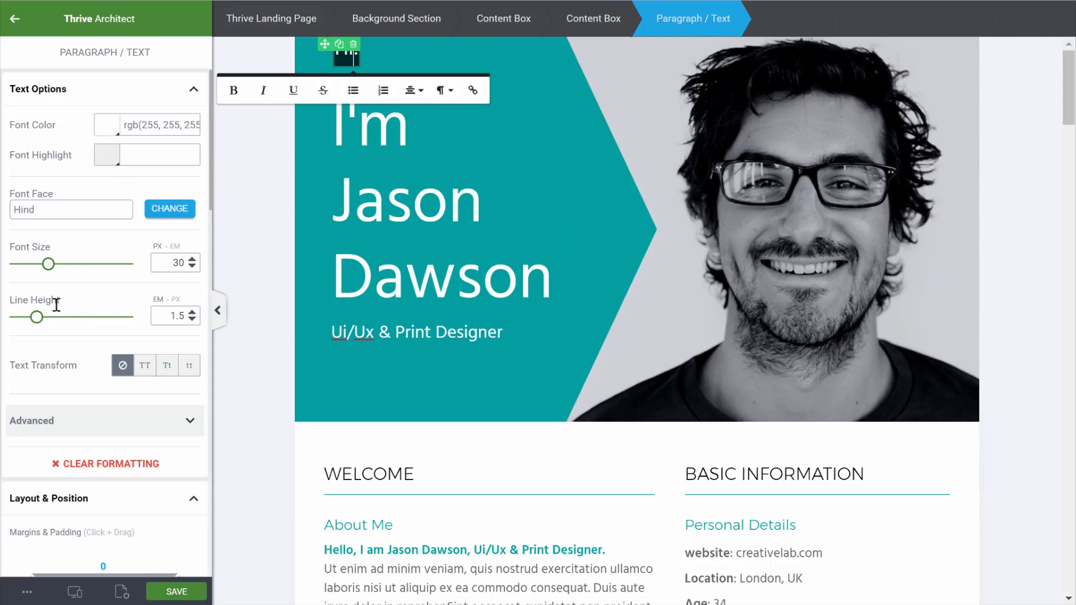
pyautogui.click(178, 303)
pyautogui.click(176, 300)
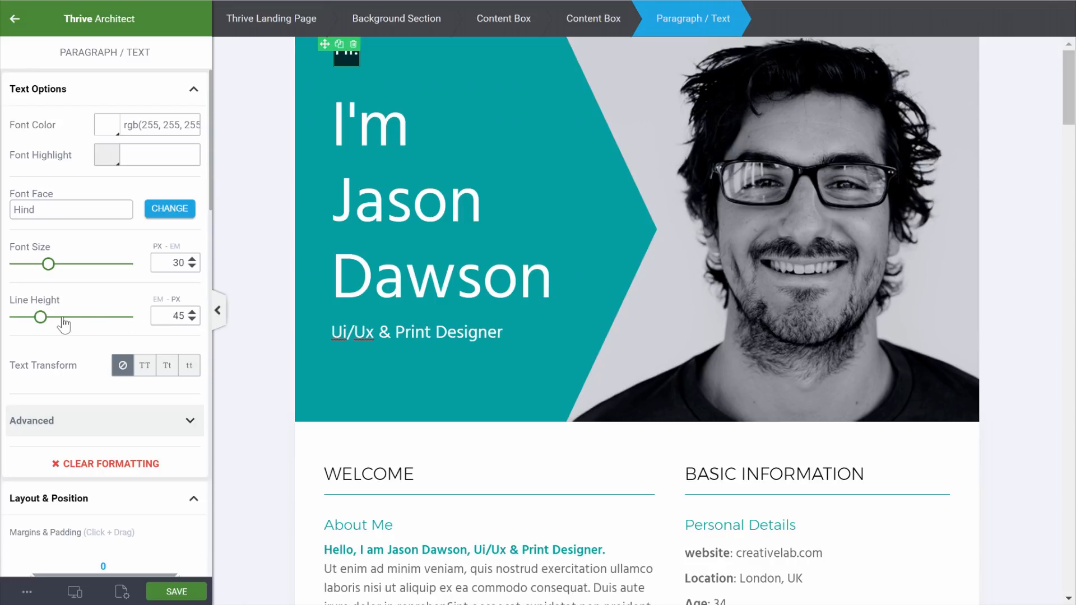
pyautogui.moveTo(39, 317); pyautogui.dragTo(43, 321)
pyautogui.scroll(-6, 132, 264)
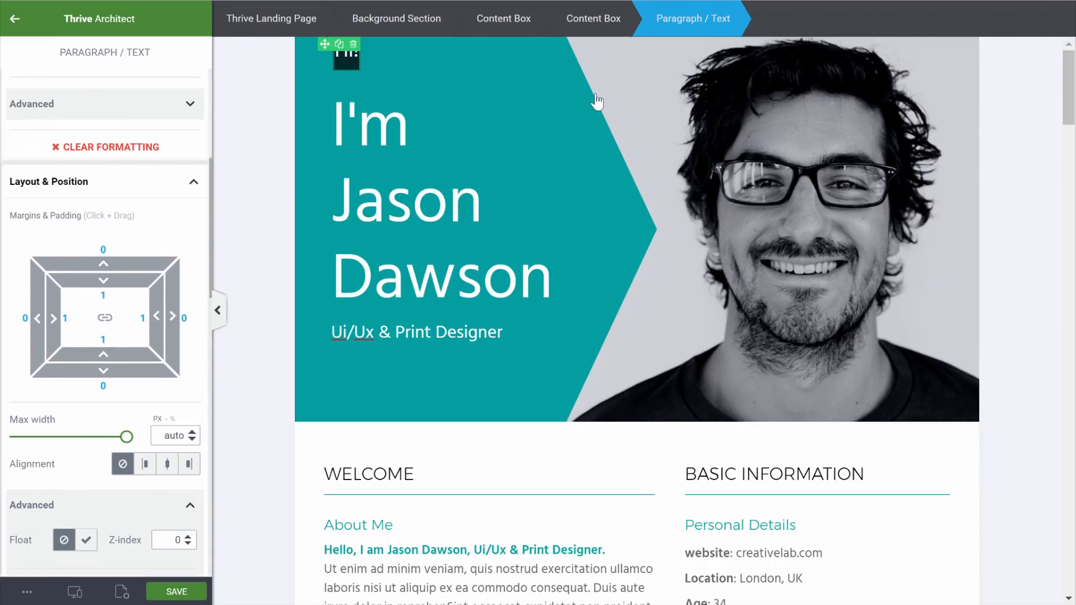
# Set the badge box to 10 left padding, 114 width and 76 minimum height
pyautogui.click(589, 18)
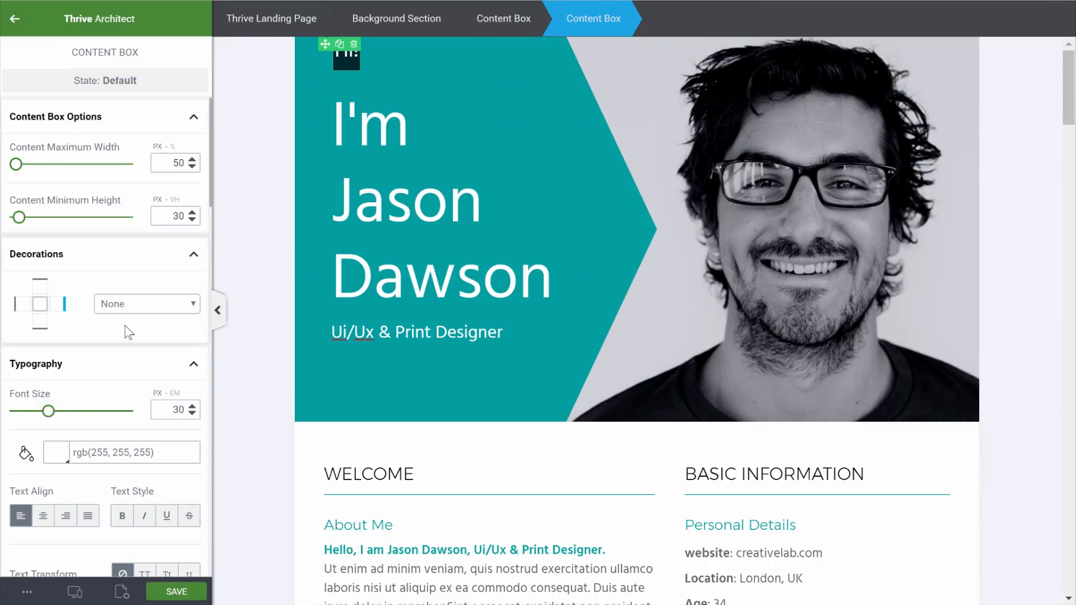
pyautogui.scroll(-12, 94, 333)
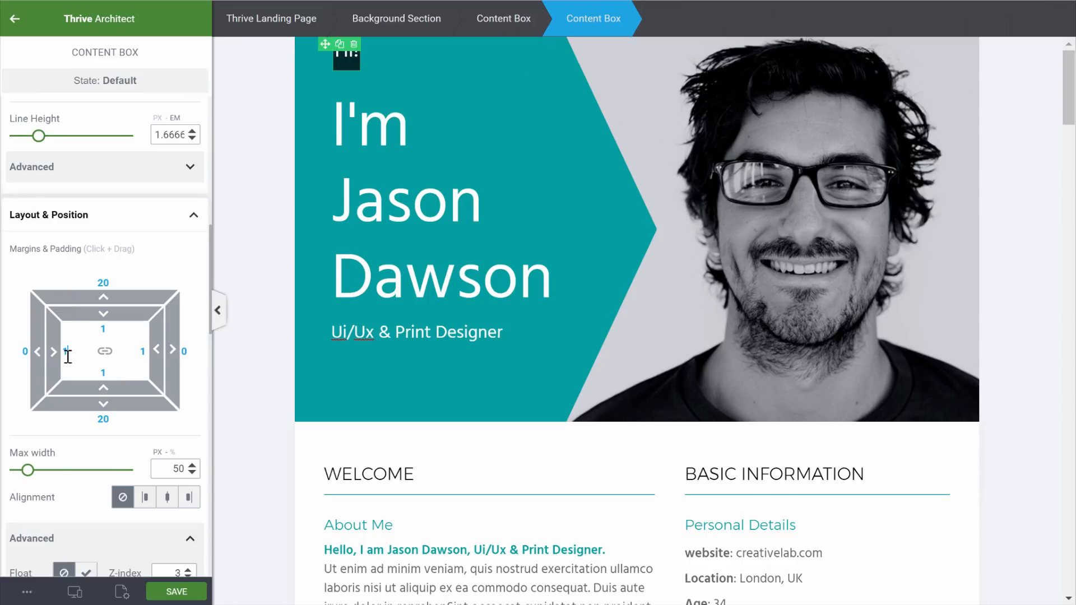
pyautogui.write('00')
pyautogui.scroll(10, 160, 349)
pyautogui.moveTo(20, 217)
pyautogui.mouseDown()
pyautogui.moveTo(33, 218)
pyautogui.moveTo(24, 217)
pyautogui.mouseUp()
pyautogui.moveTo(17, 164); pyautogui.dragTo(21, 164)
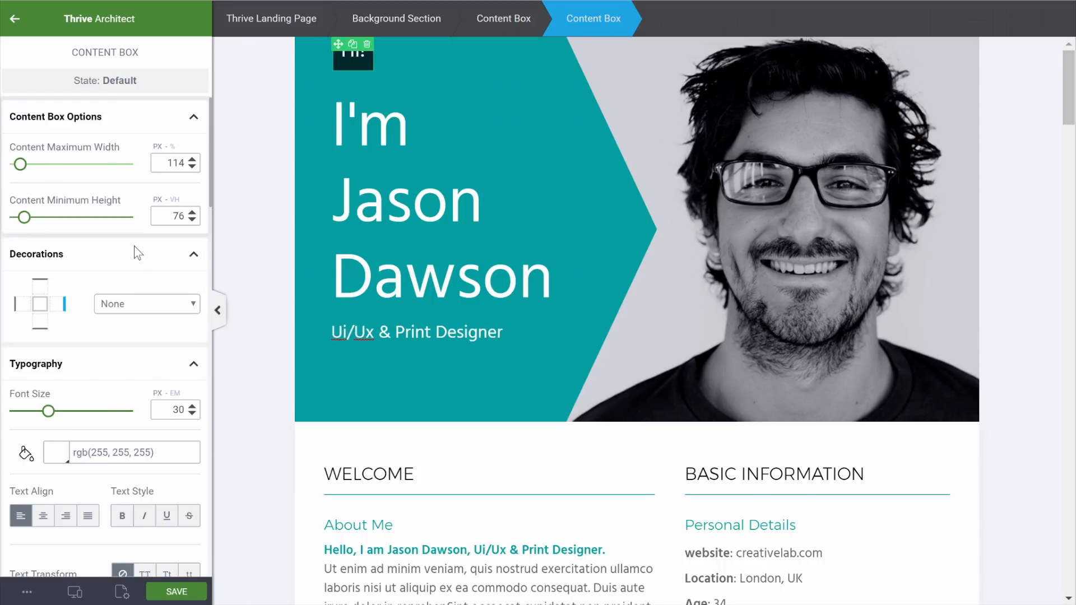
pyautogui.click(286, 255)
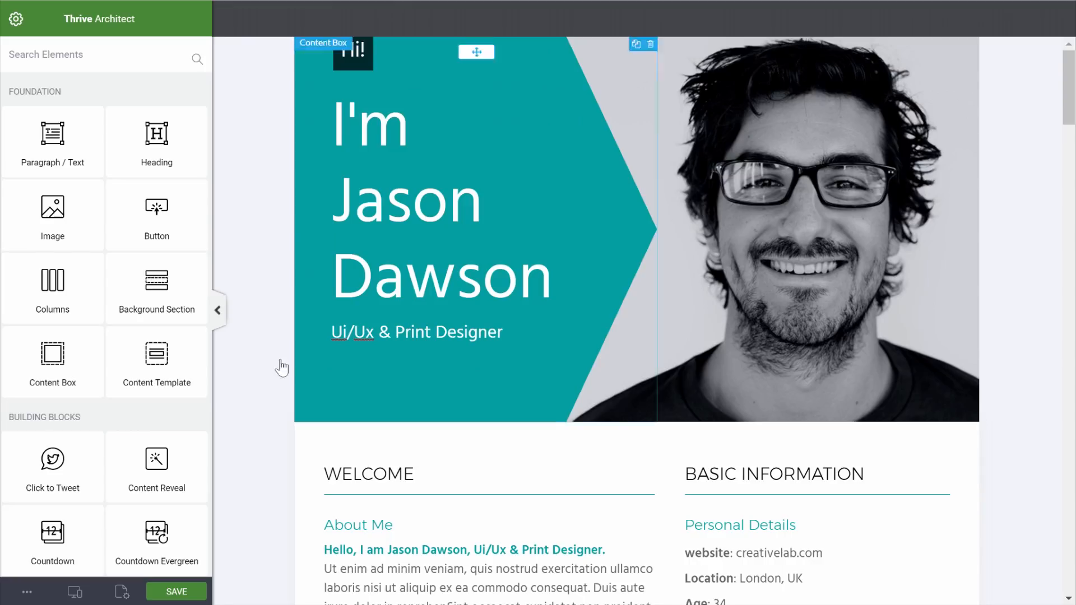
# In tablet view, lower the teal arrow box's maximum width to 442
pyautogui.click(75, 591)
pyautogui.click(51, 534)
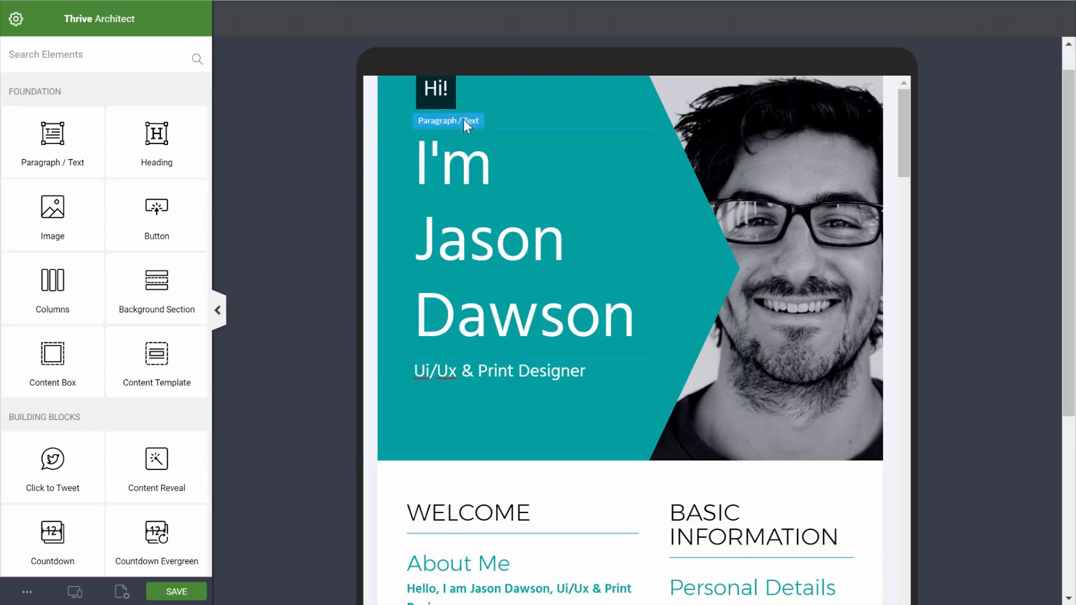
pyautogui.click(667, 208)
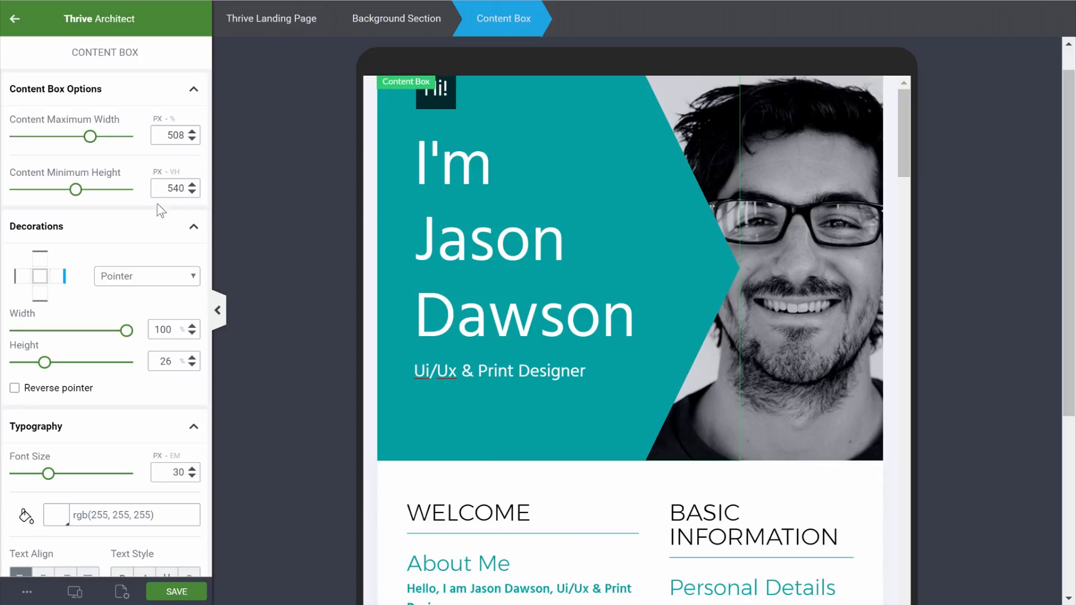
pyautogui.moveTo(90, 139); pyautogui.dragTo(76, 142)
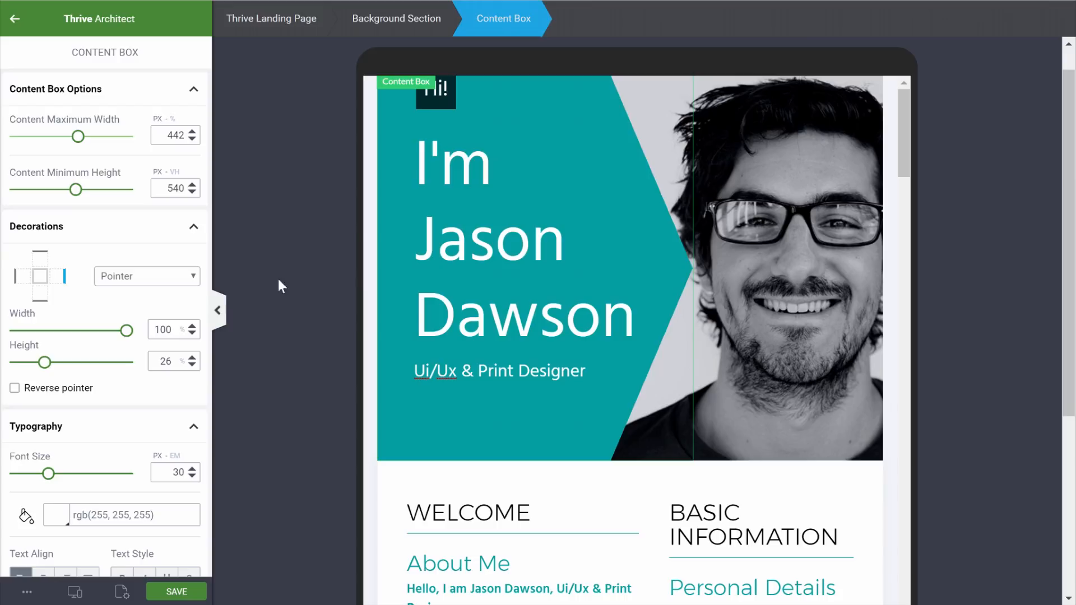
pyautogui.click(235, 503)
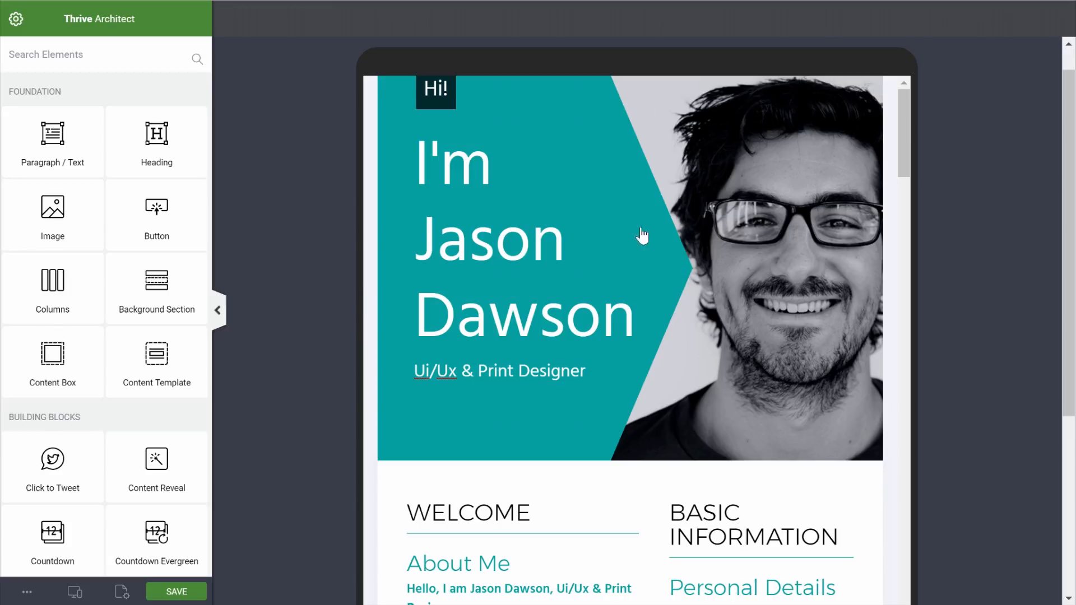
# Check the mobile preview, then return to the desktop preview
pyautogui.click(75, 590)
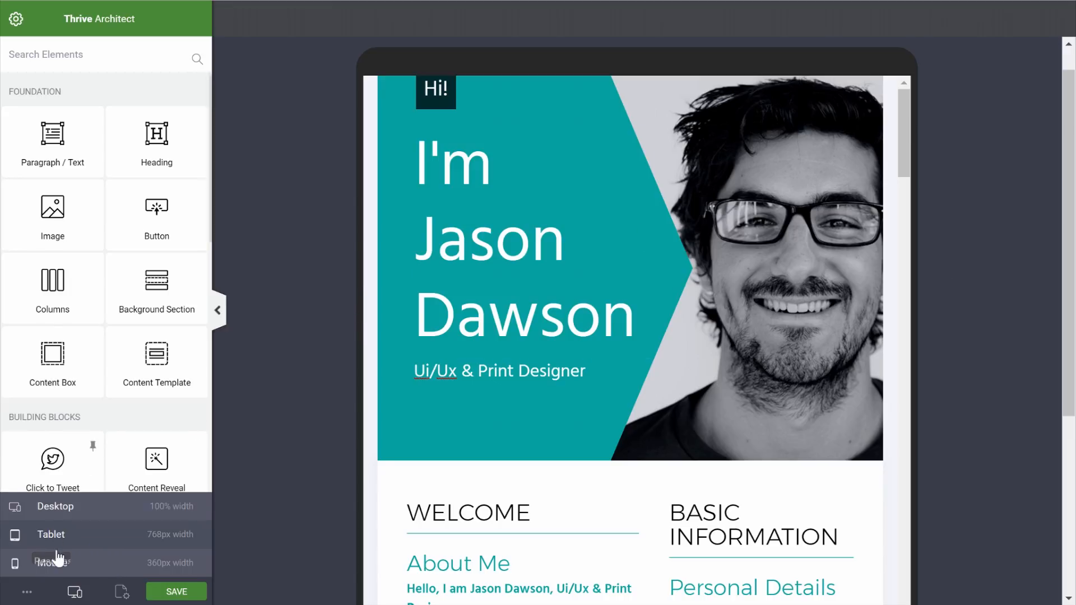
pyautogui.click(62, 567)
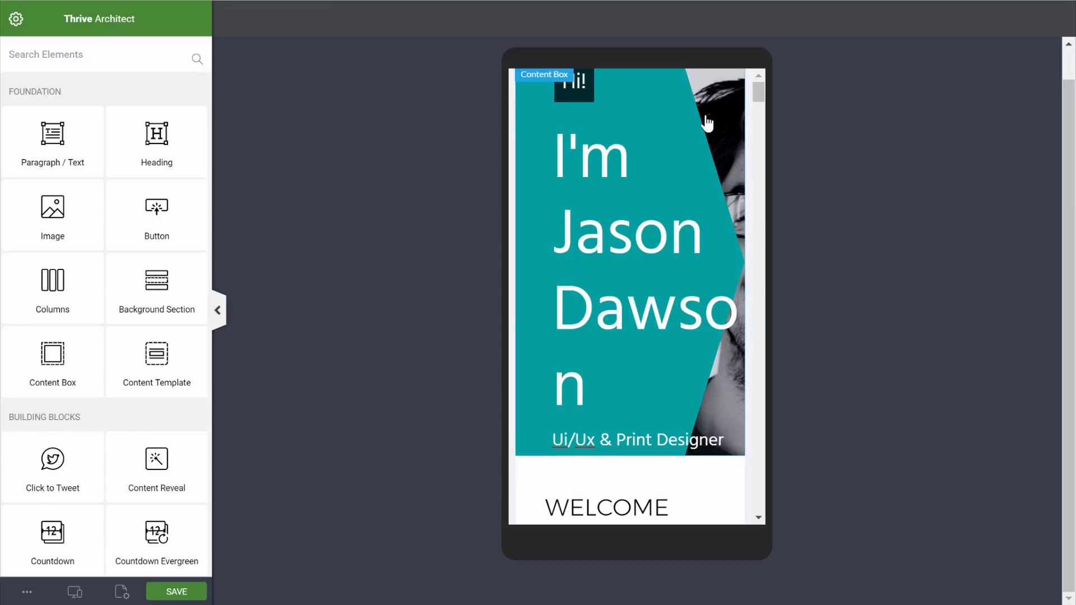
pyautogui.click(75, 592)
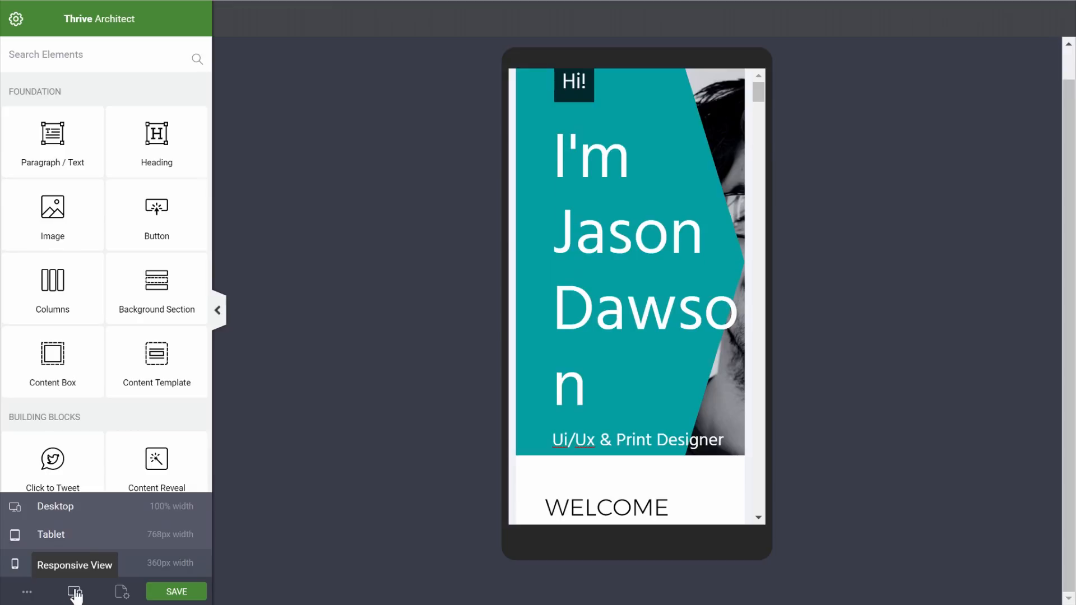
pyautogui.click(93, 508)
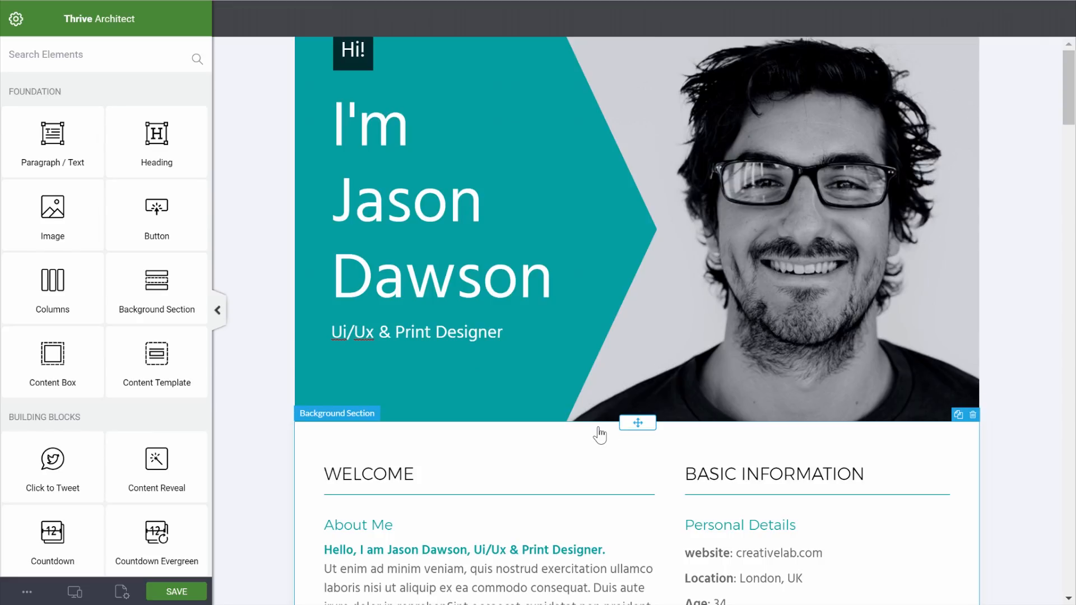
# Add an image element below the hero containing the portrait photo
pyautogui.moveTo(53, 207); pyautogui.dragTo(561, 439)
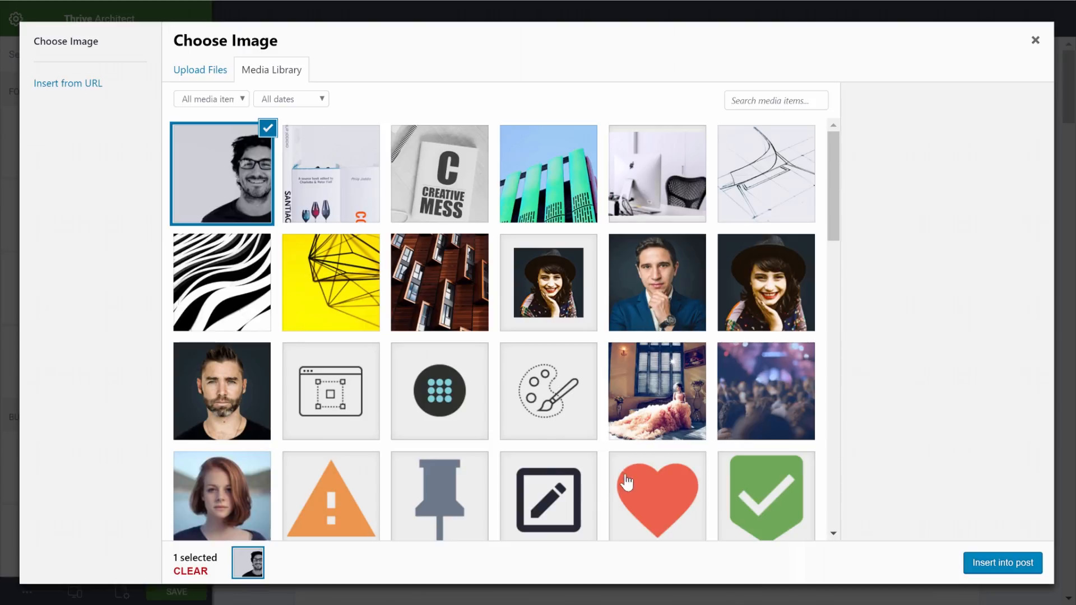
pyautogui.click(222, 159)
pyautogui.click(226, 149)
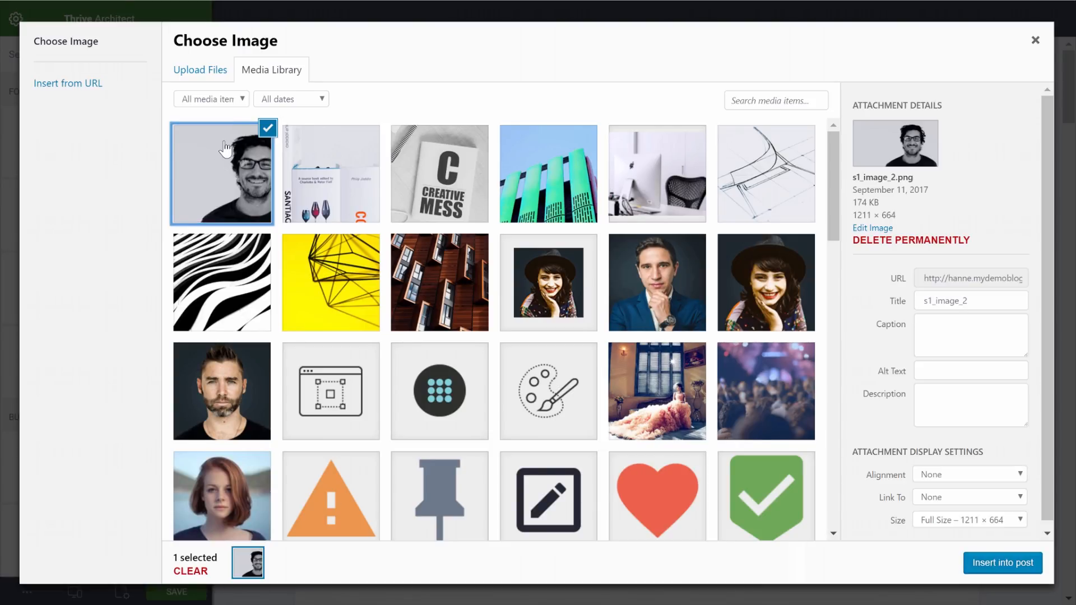
pyautogui.click(1001, 570)
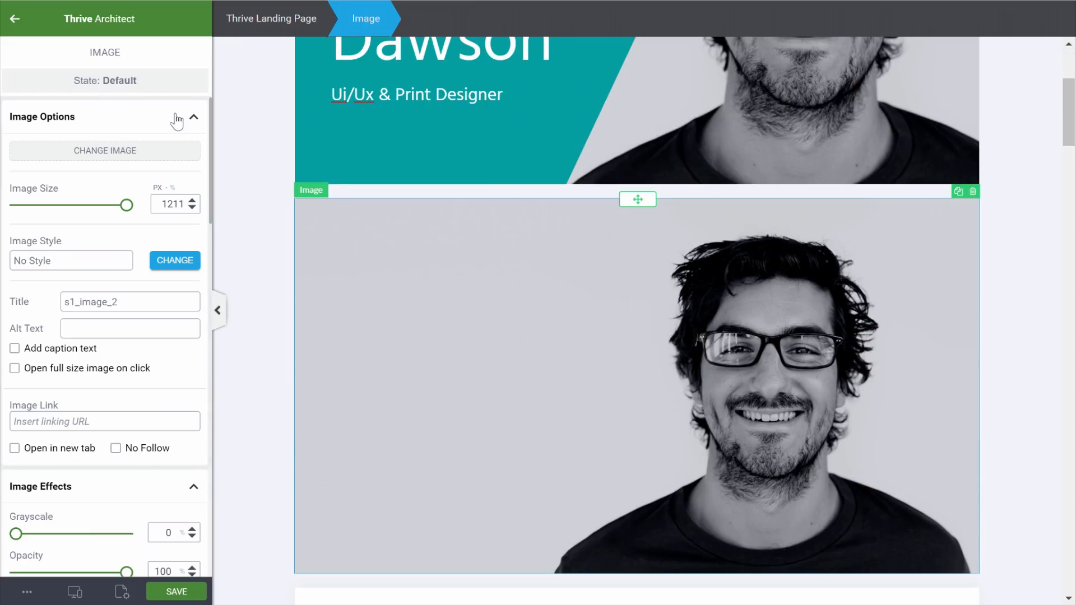
pyautogui.click(14, 23)
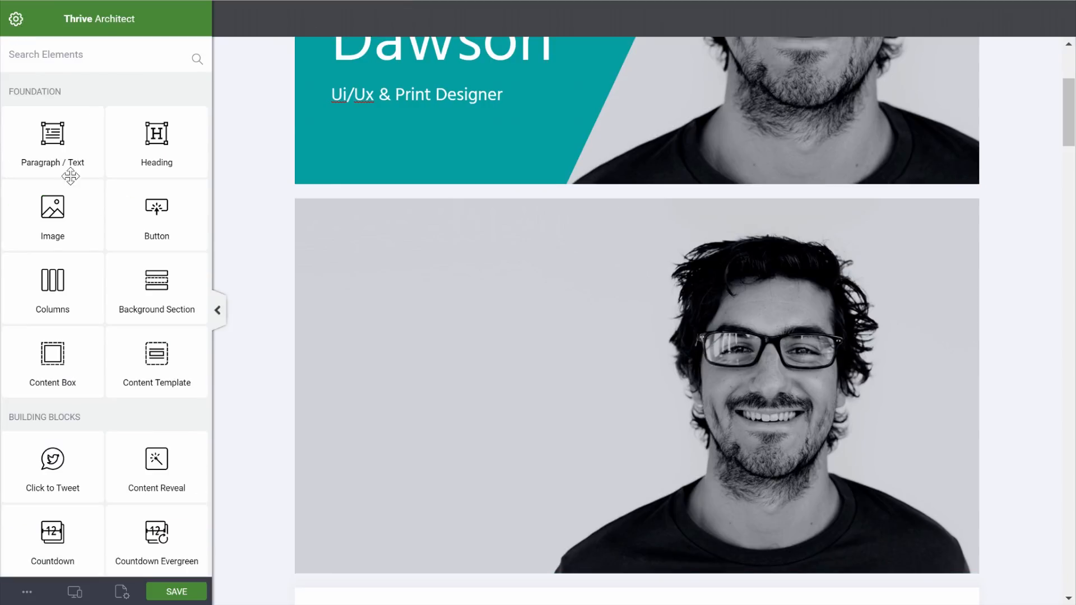
# Add a content box below the hero with zero margins and padding and a #02a0a1 teal background
pyautogui.moveTo(47, 370); pyautogui.dragTo(502, 205)
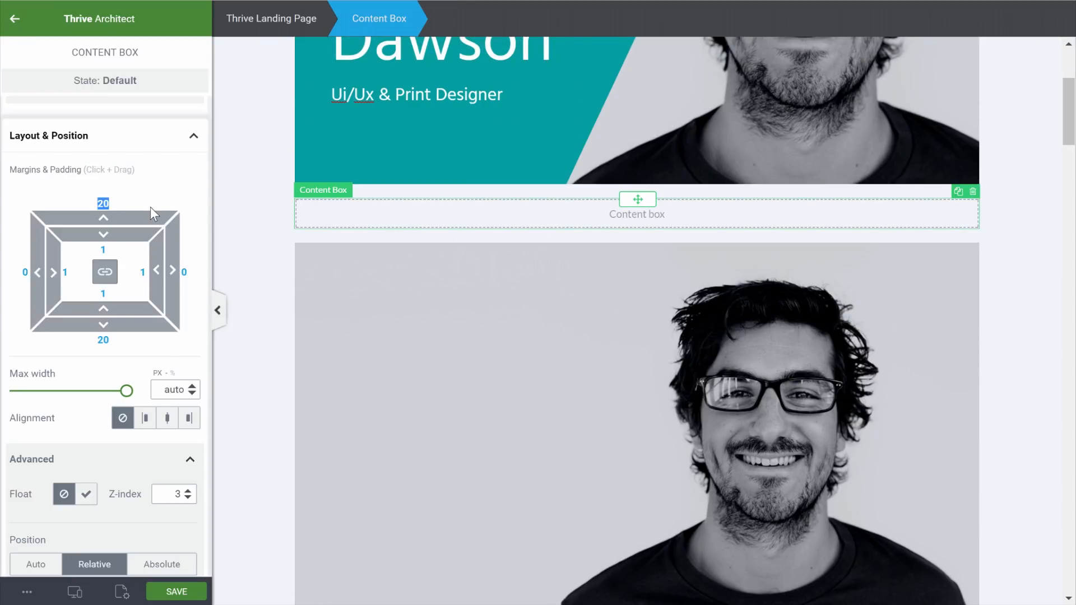
pyautogui.write('0')
pyautogui.click(115, 250)
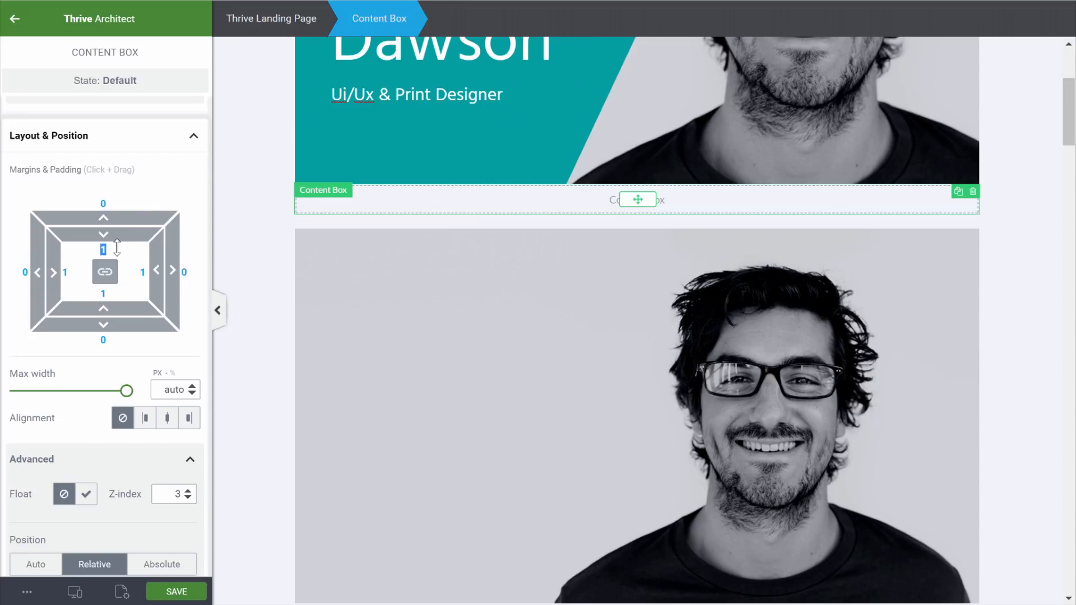
pyautogui.write('0')
pyautogui.click(109, 279)
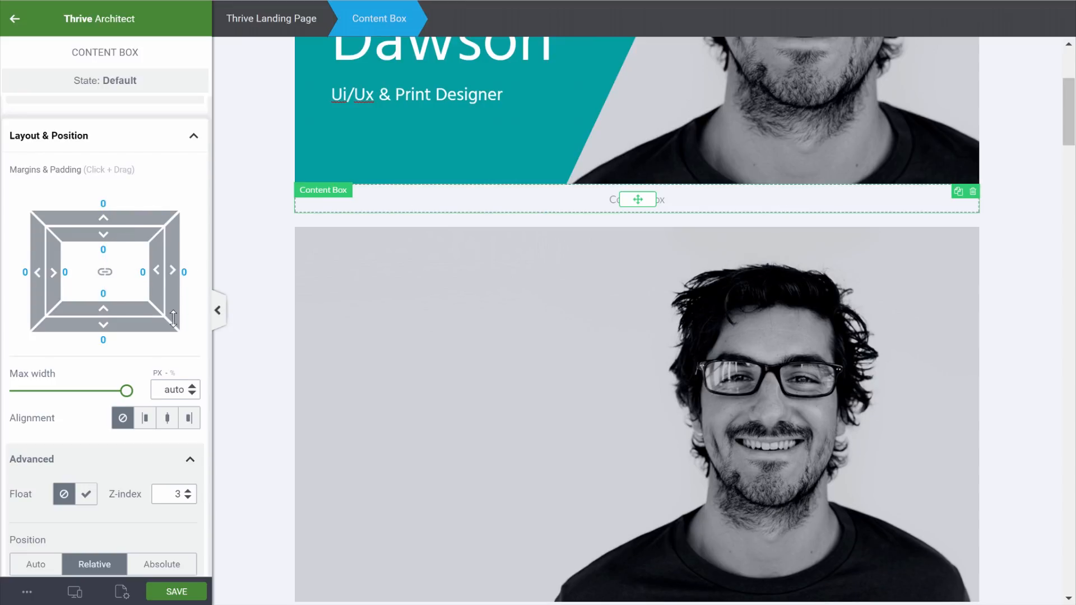
pyautogui.scroll(-10, 173, 318)
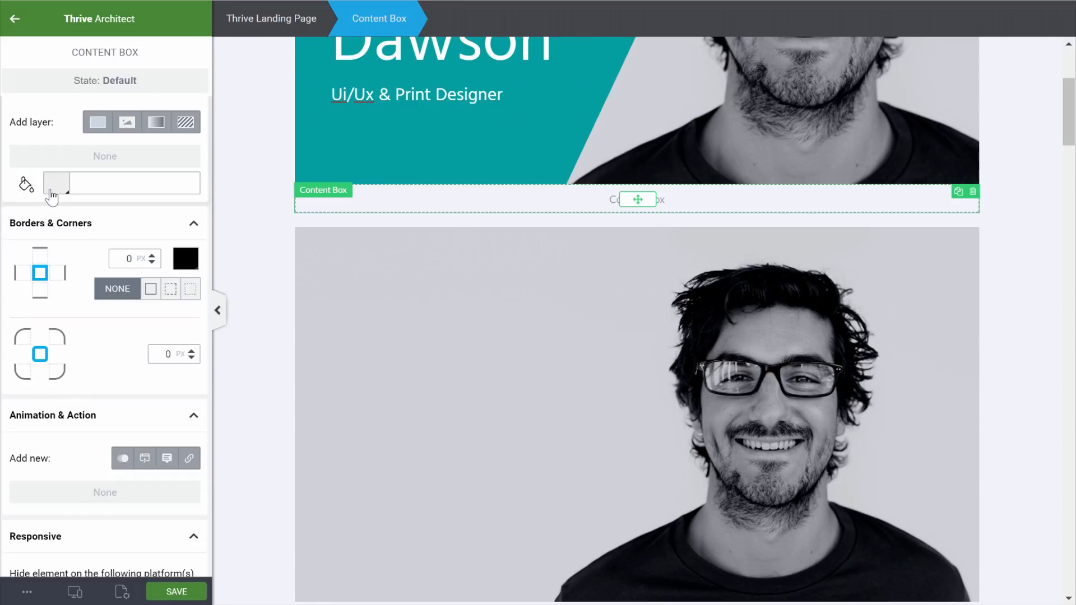
pyautogui.click(52, 196)
pyautogui.click(88, 335)
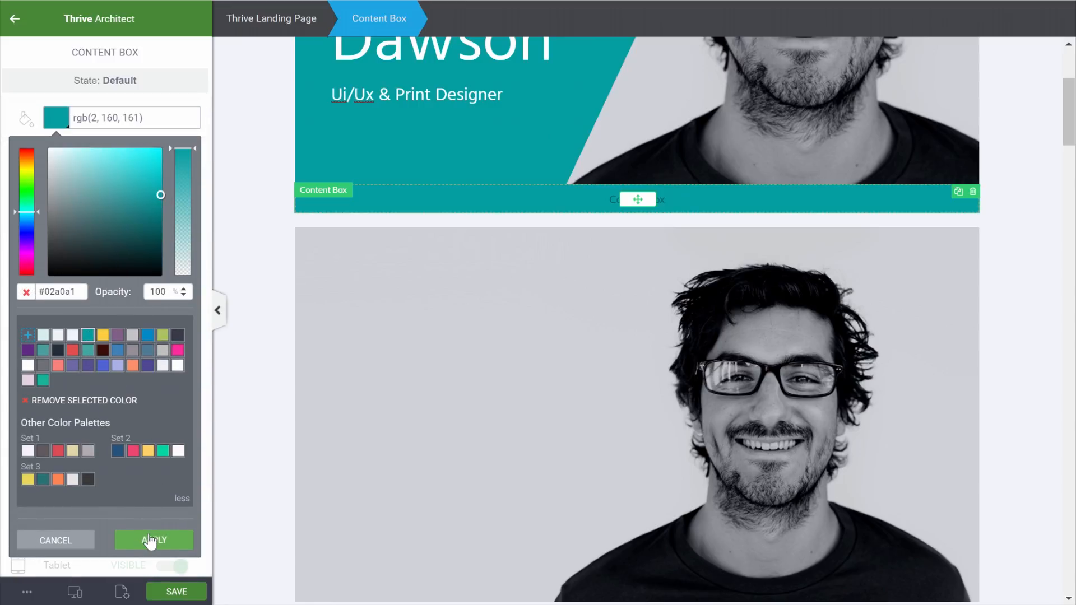
pyautogui.click(176, 540)
pyautogui.click(1031, 188)
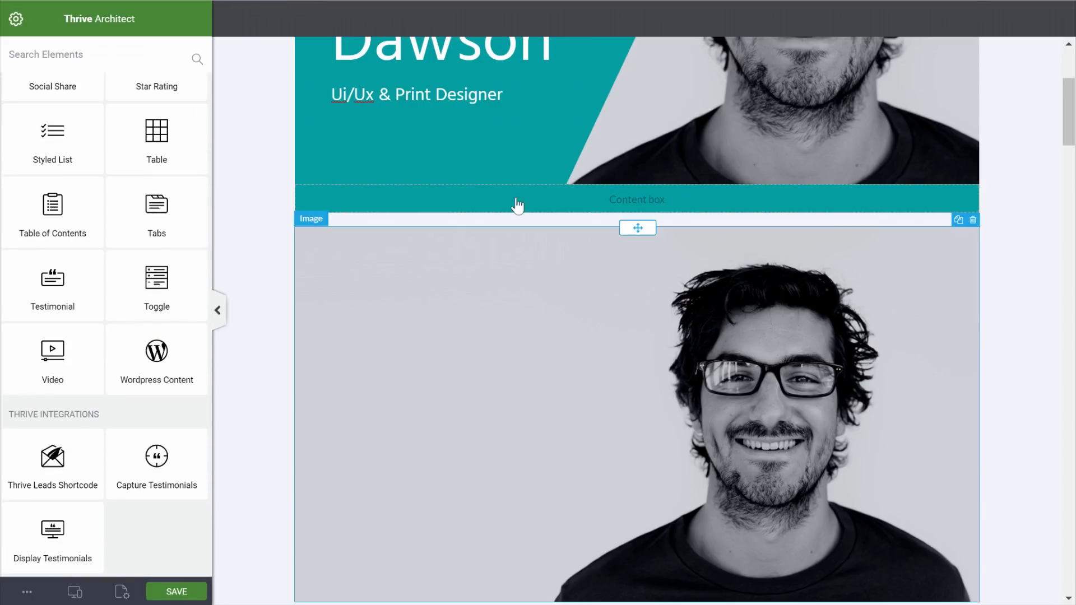
# Set the portrait image's top margin to 0
pyautogui.click(363, 291)
pyautogui.scroll(-5, 106, 351)
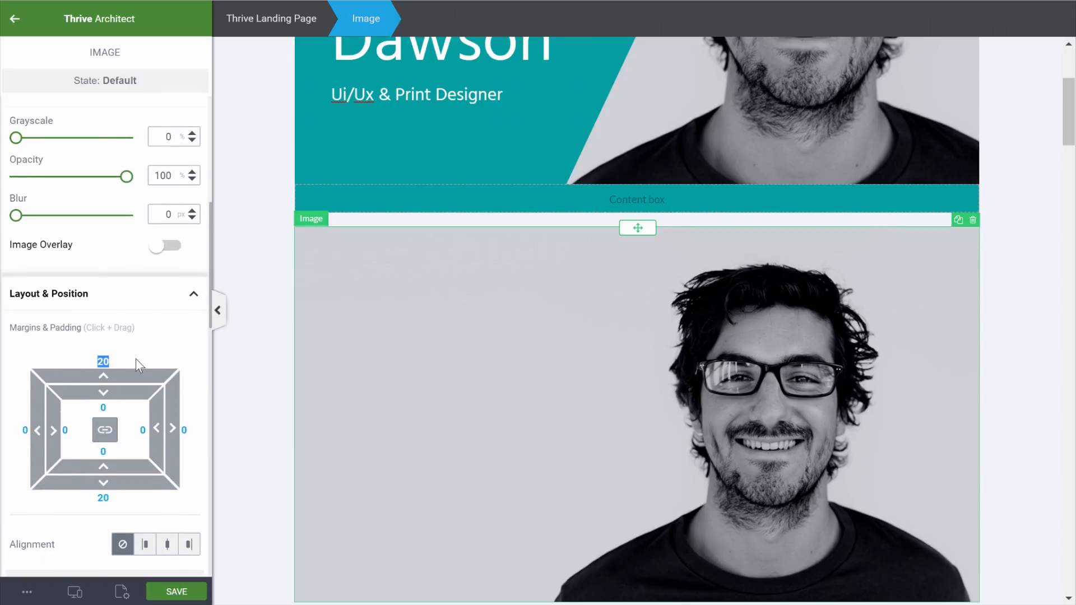
pyautogui.write('0')
pyautogui.click(1009, 261)
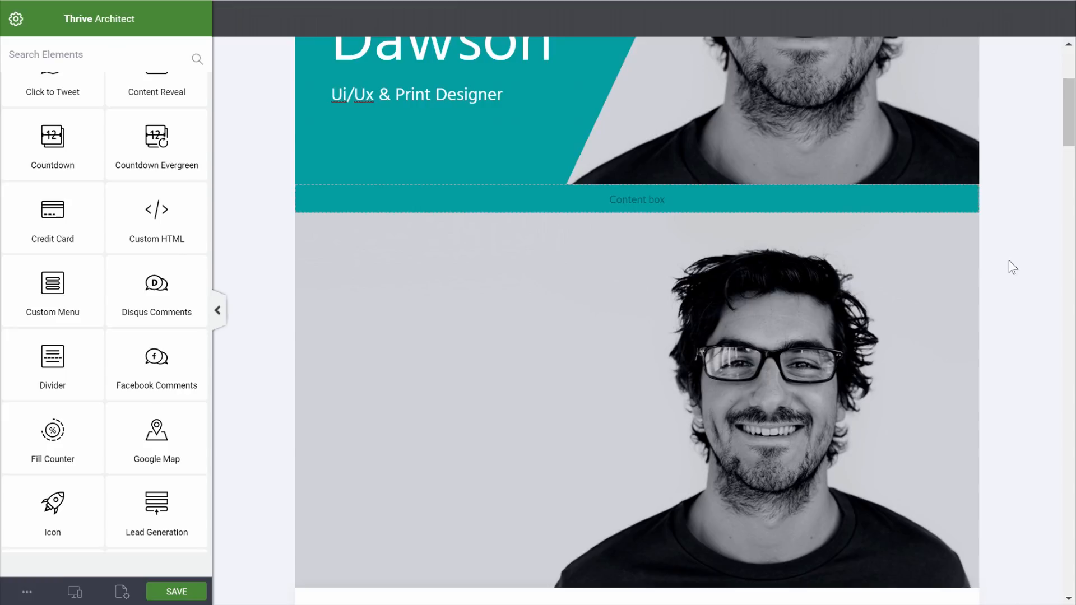
# Copy the 'I'm Jason Dawson' heading into the teal strip, widen it to 960 and centre it
pyautogui.scroll(5, 91, 187)
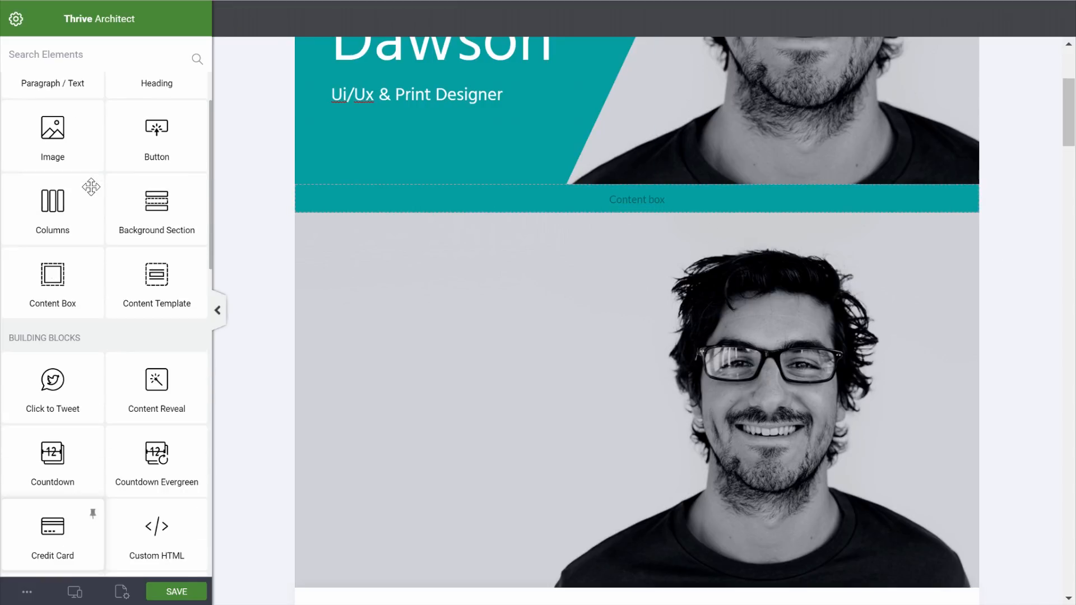
pyautogui.scroll(4, 532, 191)
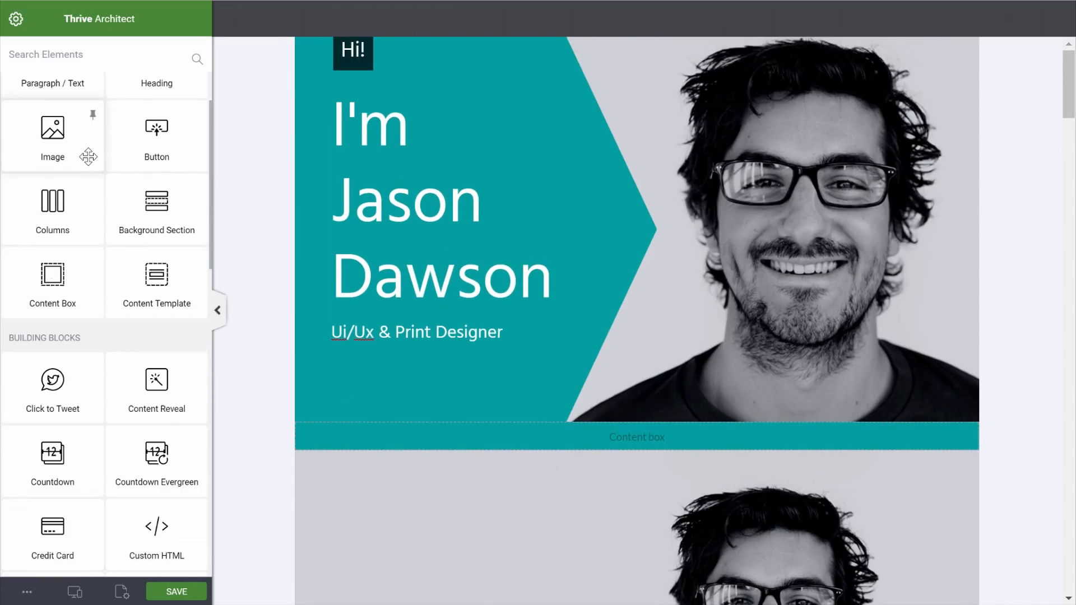
pyautogui.scroll(2, 88, 157)
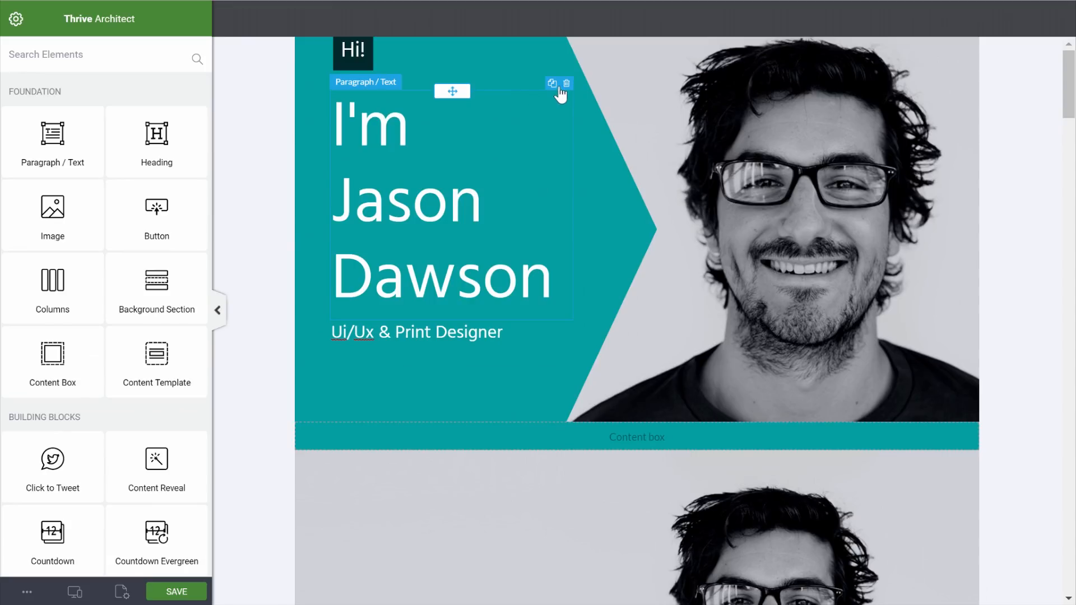
pyautogui.click(552, 83)
pyautogui.scroll(-3, 414, 260)
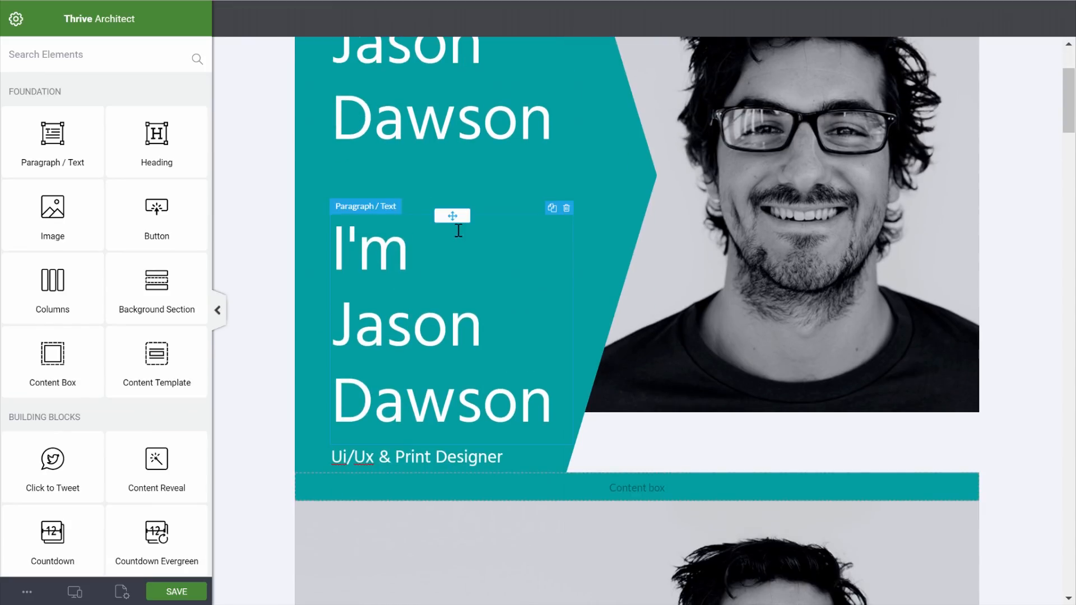
pyautogui.moveTo(476, 269); pyautogui.dragTo(641, 497)
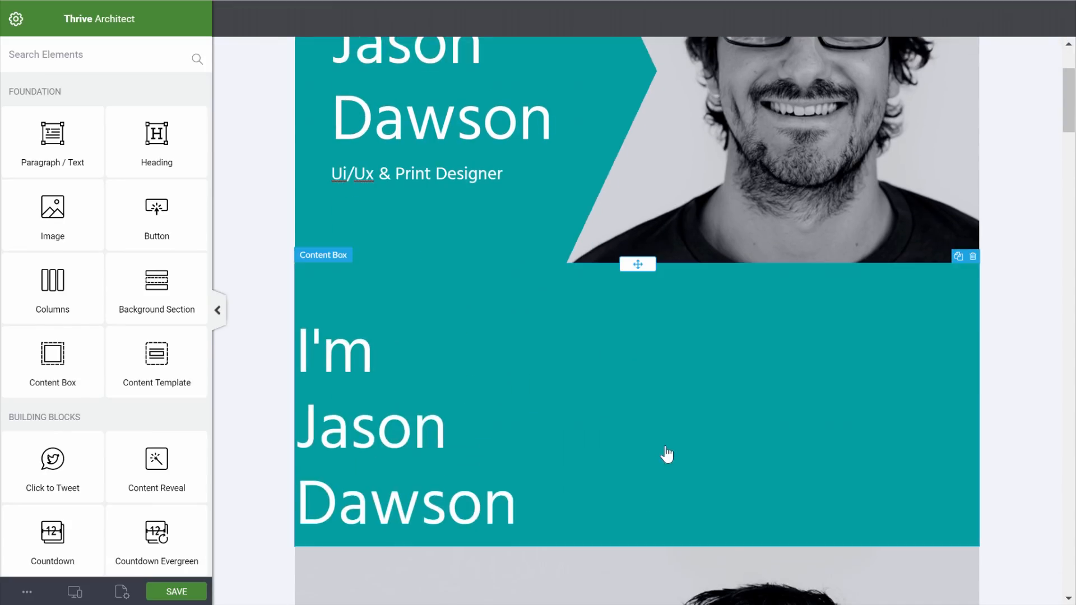
pyautogui.click(340, 415)
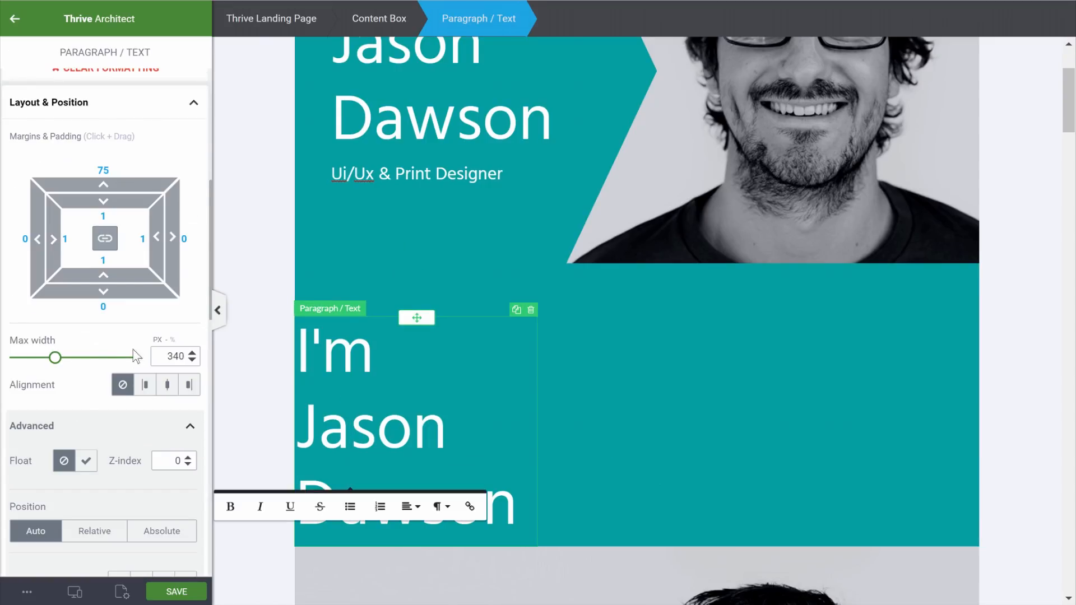
pyautogui.moveTo(55, 359); pyautogui.dragTo(97, 359)
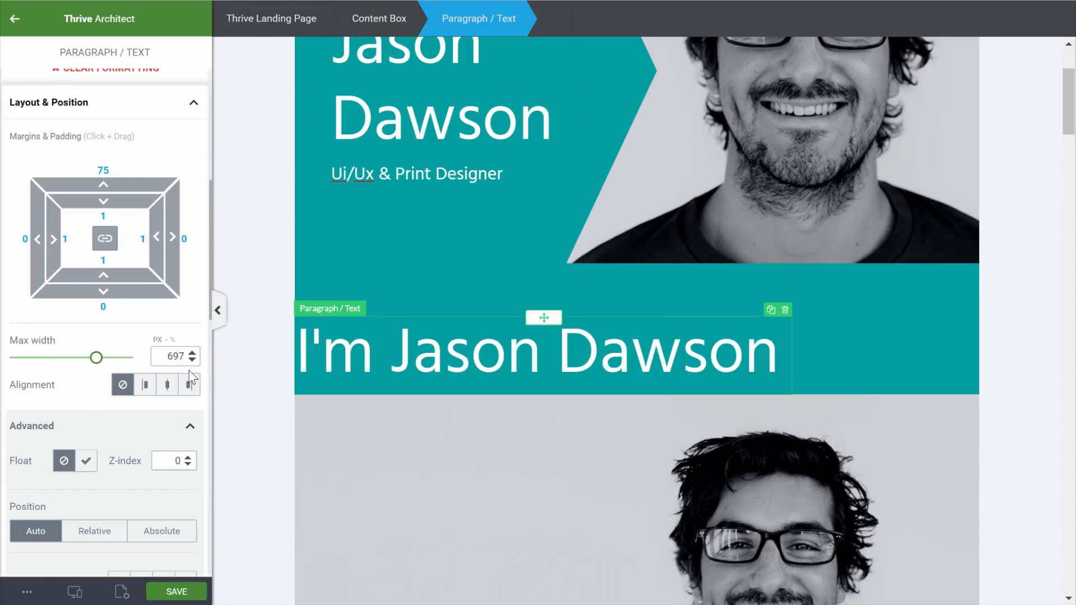
pyautogui.click(553, 361)
pyautogui.click(607, 435)
pyautogui.click(612, 493)
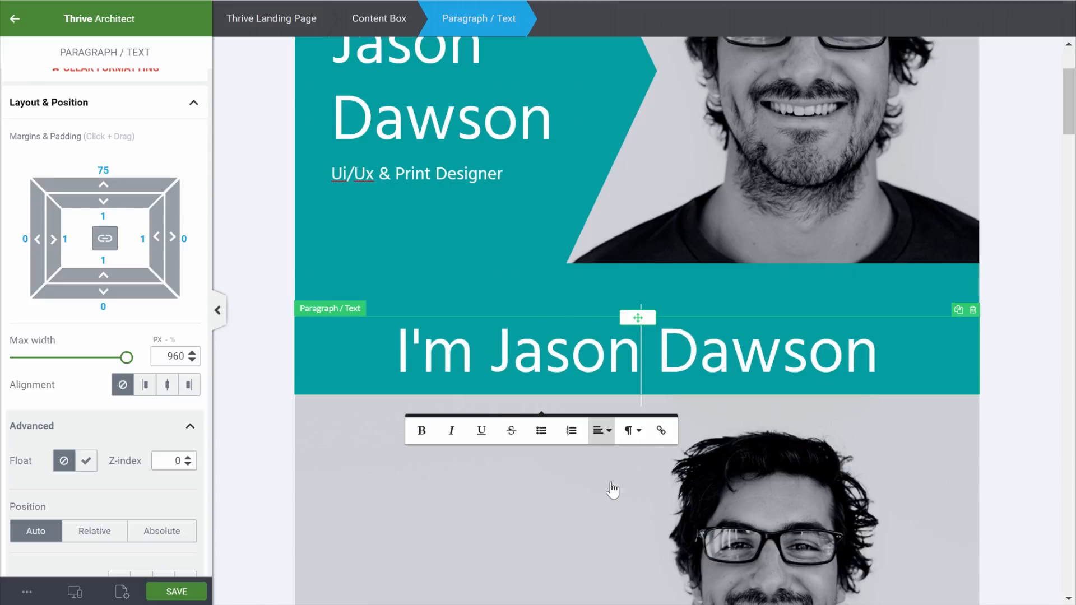
pyautogui.click(1011, 400)
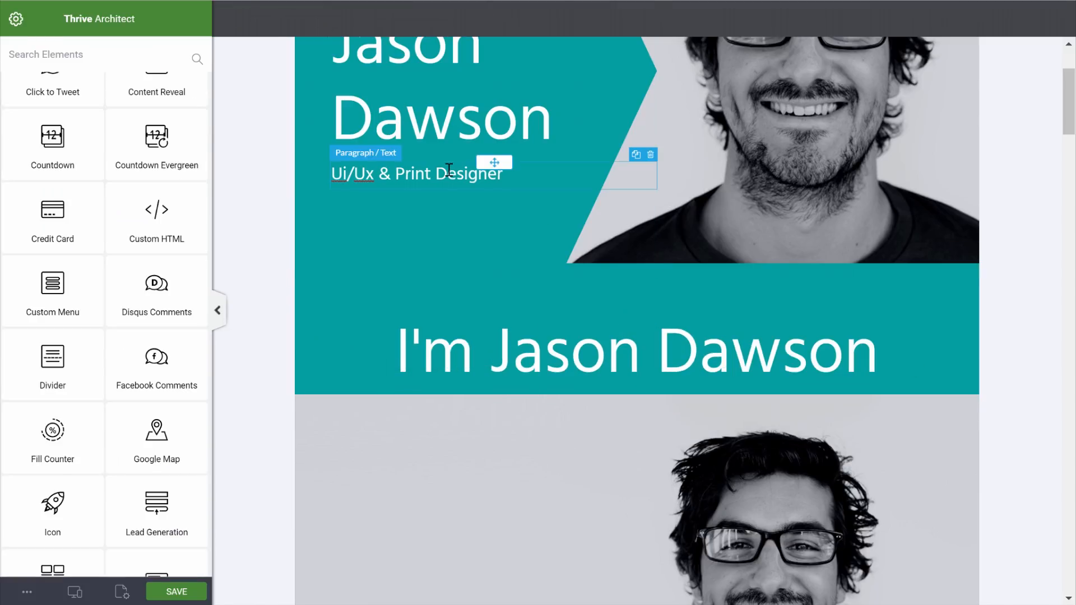
# Copy the 'Ui/Ux & Print Designer' subtitle below the new heading and centre it
pyautogui.click(493, 173)
pyautogui.click(636, 155)
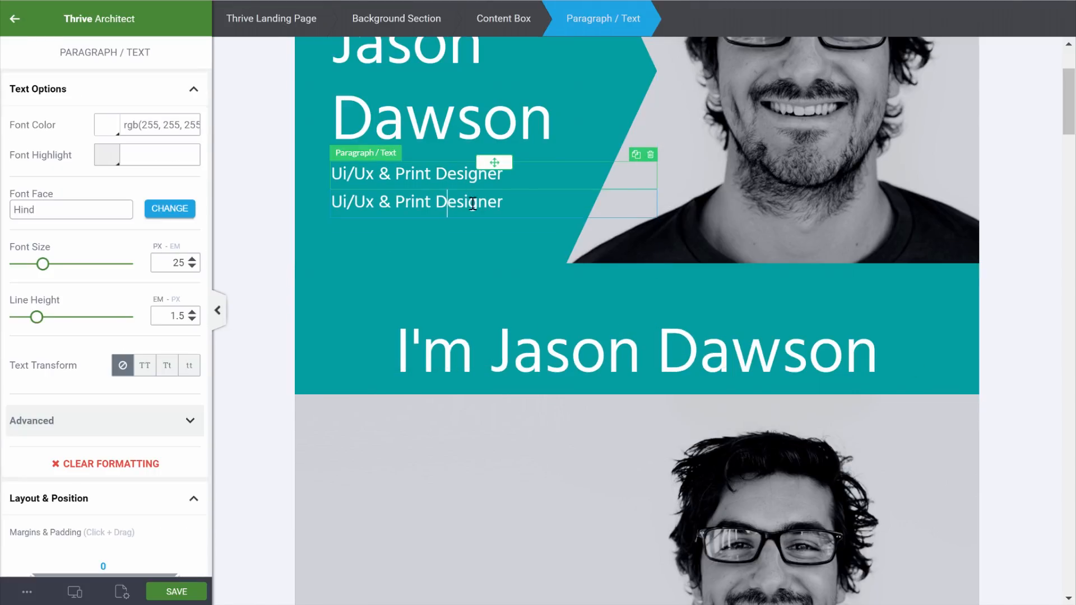
pyautogui.moveTo(493, 190); pyautogui.dragTo(644, 375)
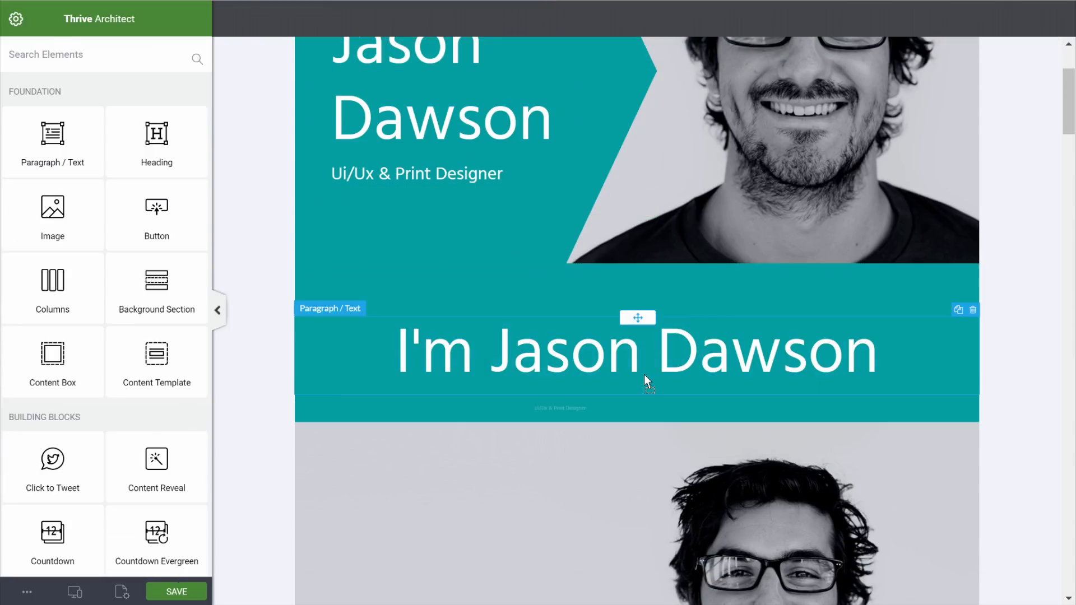
pyautogui.click(389, 407)
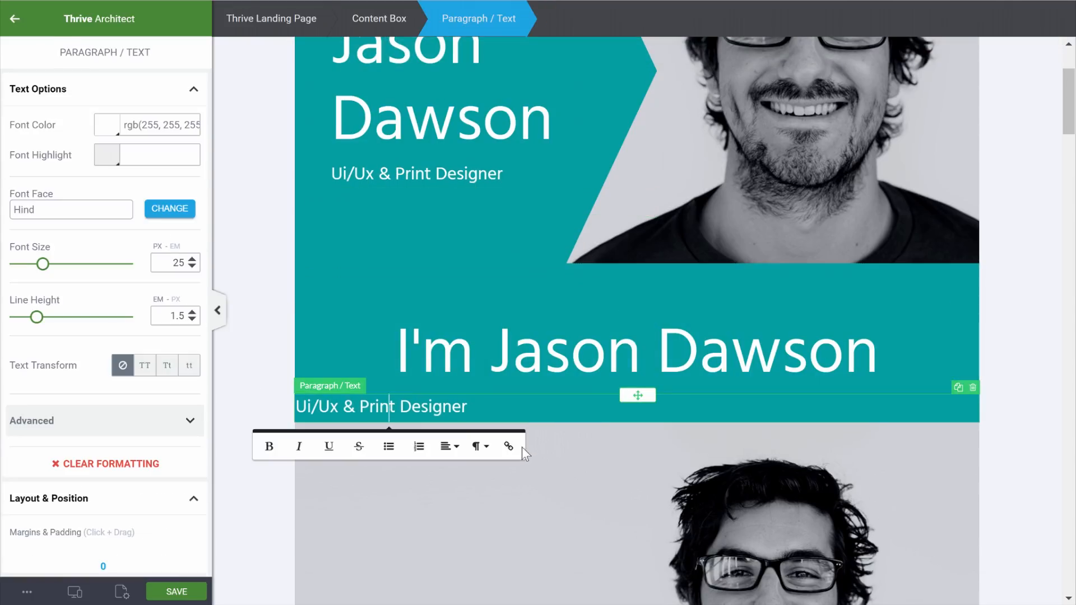
pyautogui.click(455, 447)
pyautogui.click(463, 498)
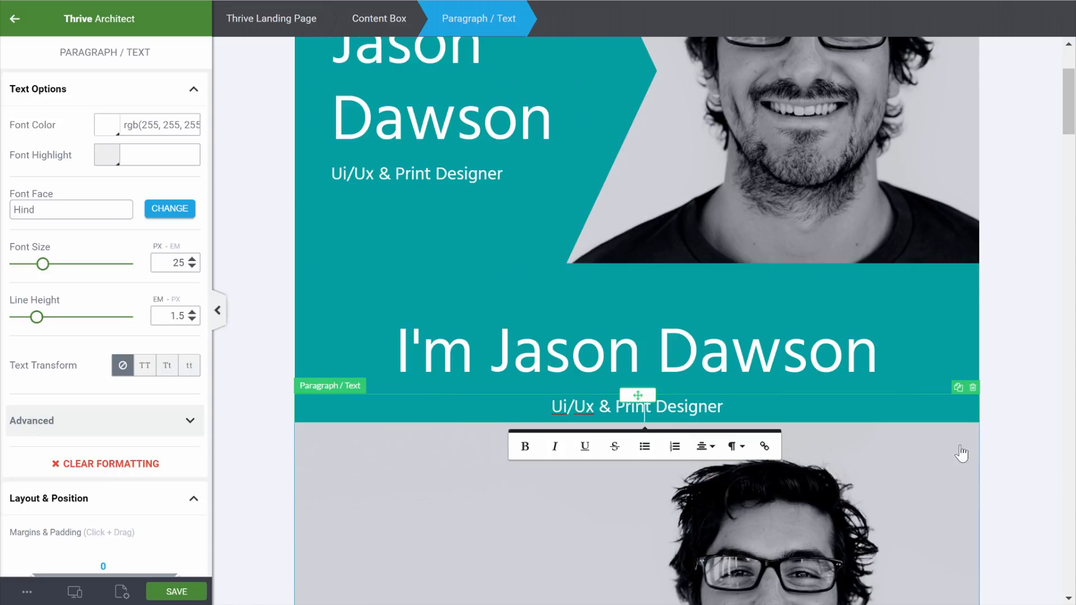
pyautogui.click(1034, 432)
pyautogui.scroll(3, 431, 242)
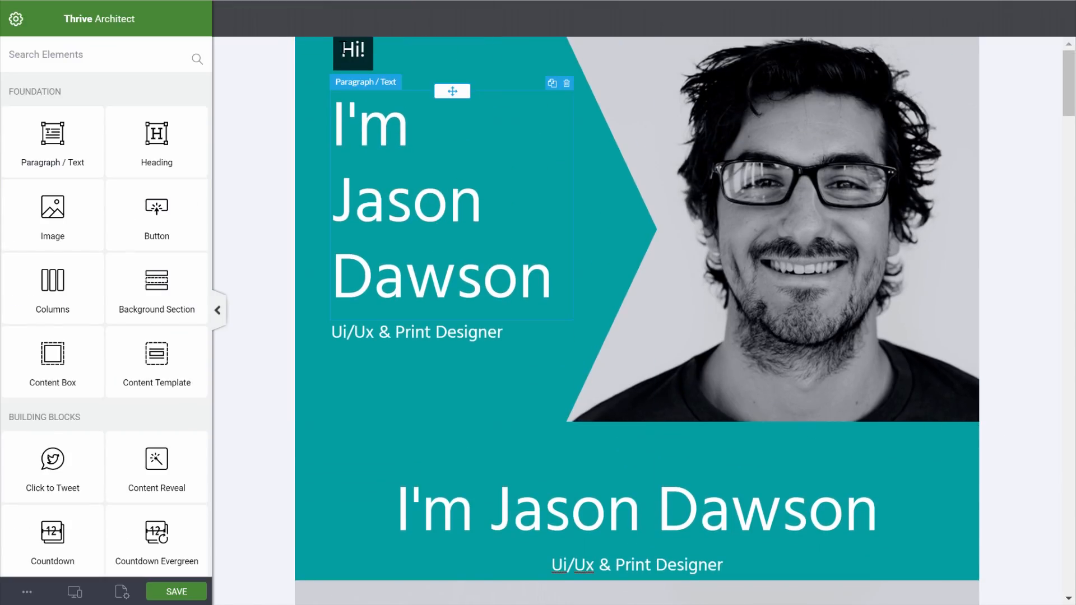
# Move the Hi! badge box above the lower 'I'm Jason Dawson' heading
pyautogui.click(353, 53)
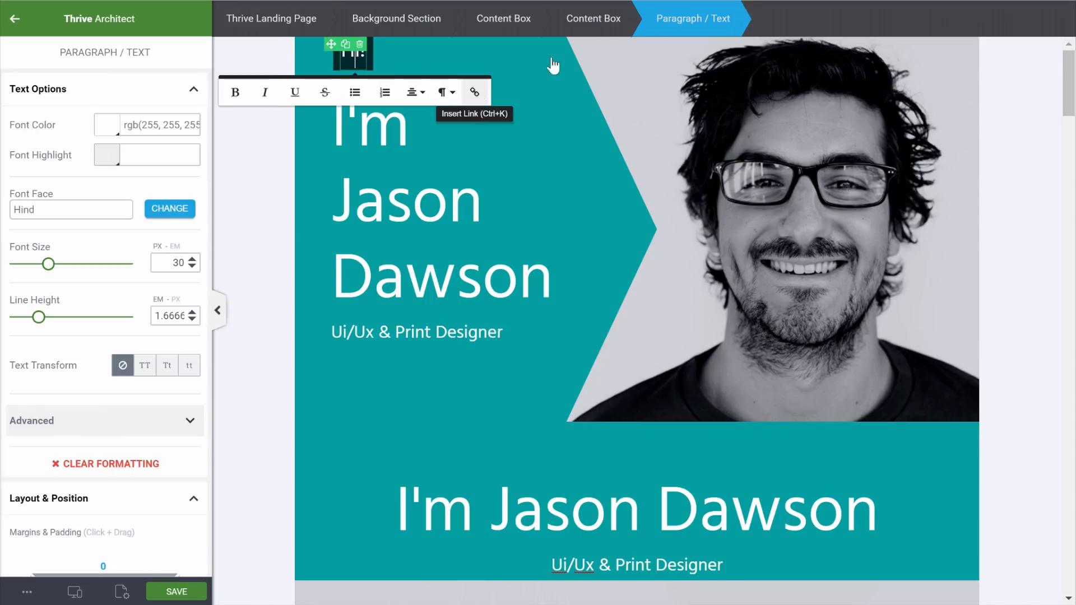
pyautogui.click(604, 20)
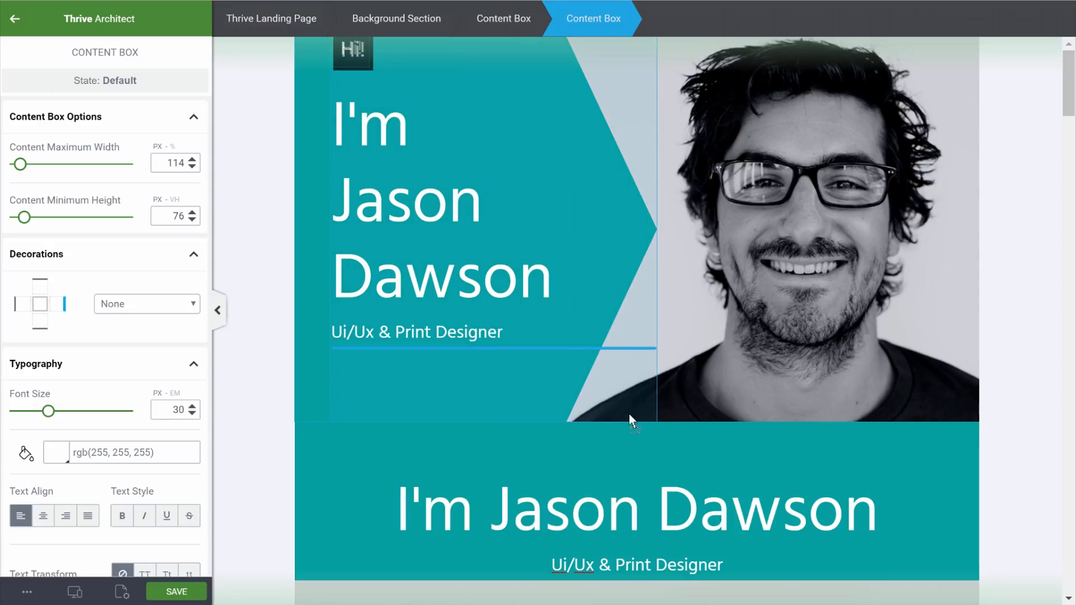
pyautogui.moveTo(645, 445); pyautogui.dragTo(621, 479)
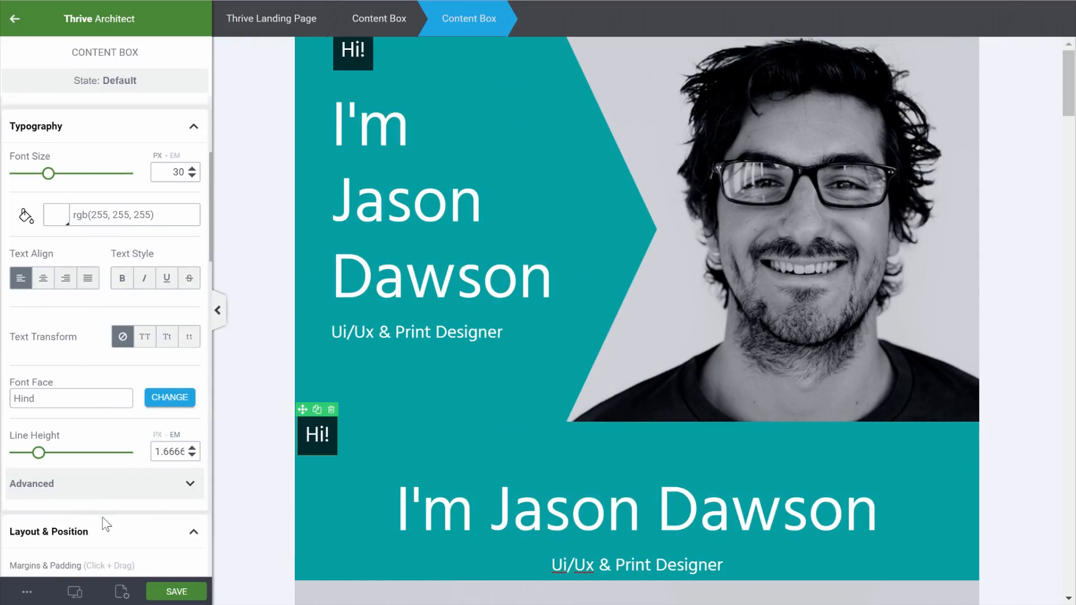
# Centre the Hi! badge, set its Position to Relative and its padding to 0
pyautogui.scroll(-7, 106, 525)
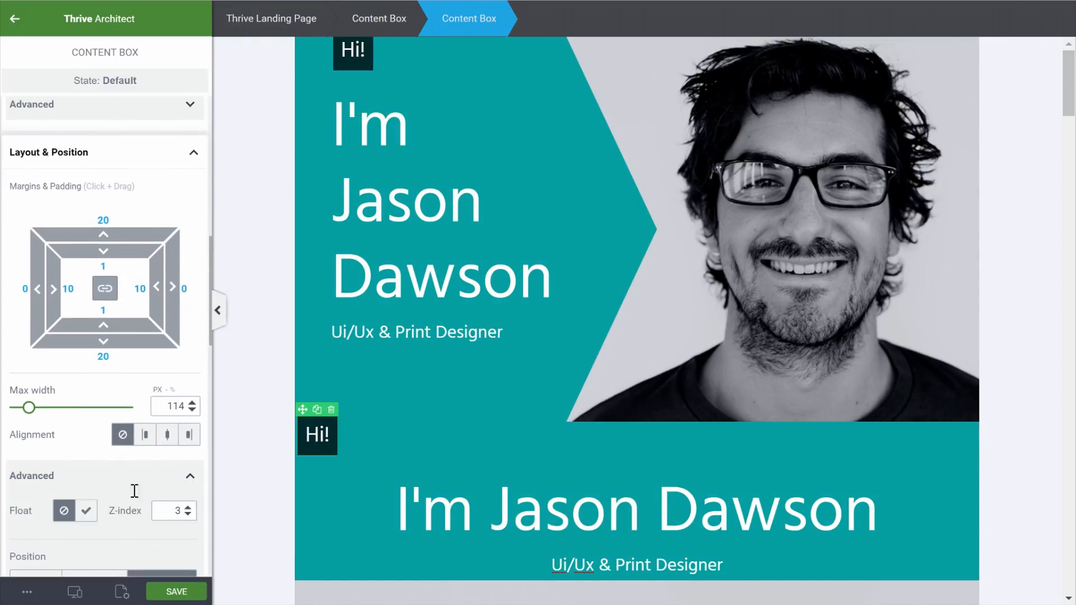
pyautogui.click(167, 419)
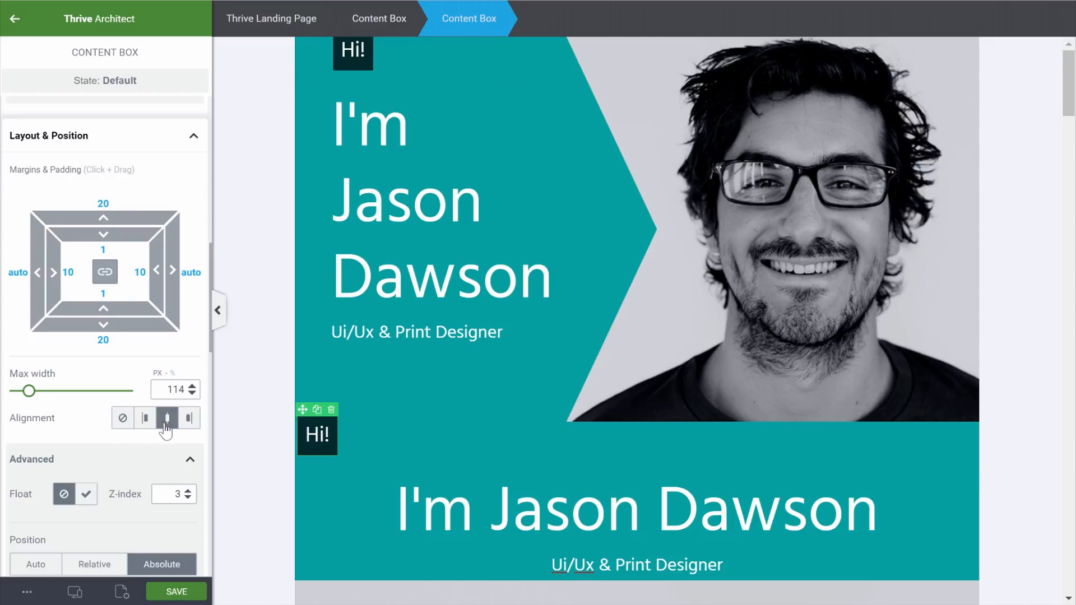
pyautogui.scroll(-3, 128, 433)
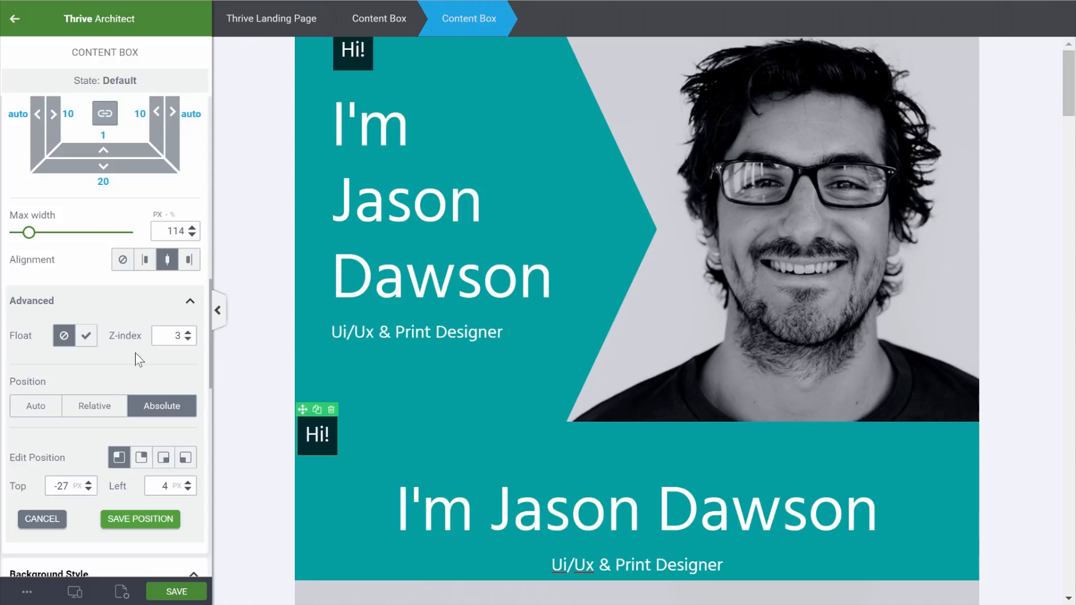
pyautogui.click(99, 409)
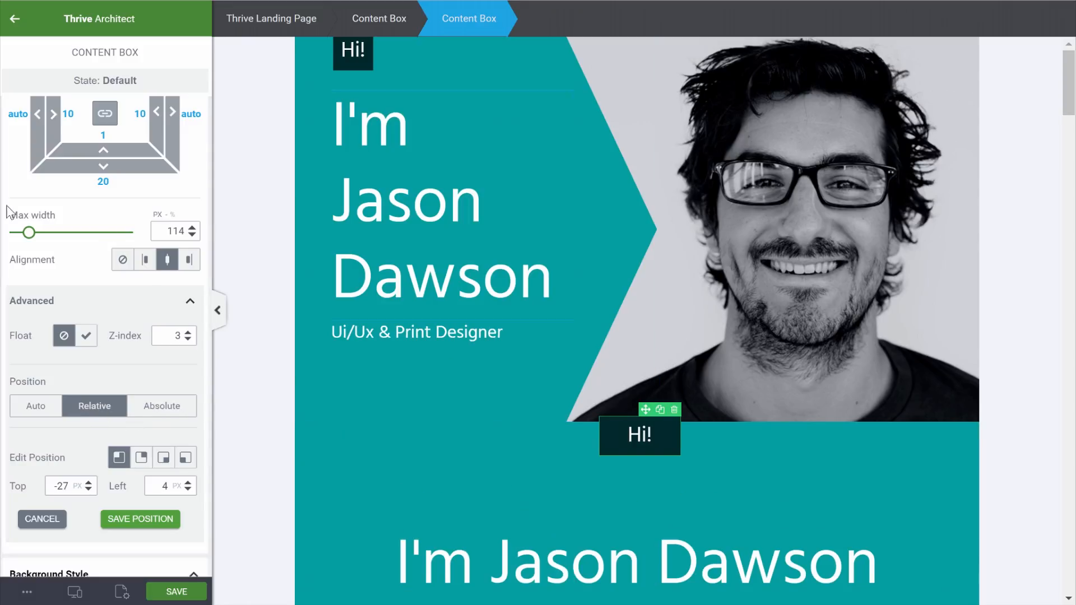
pyautogui.scroll(3, 106, 261)
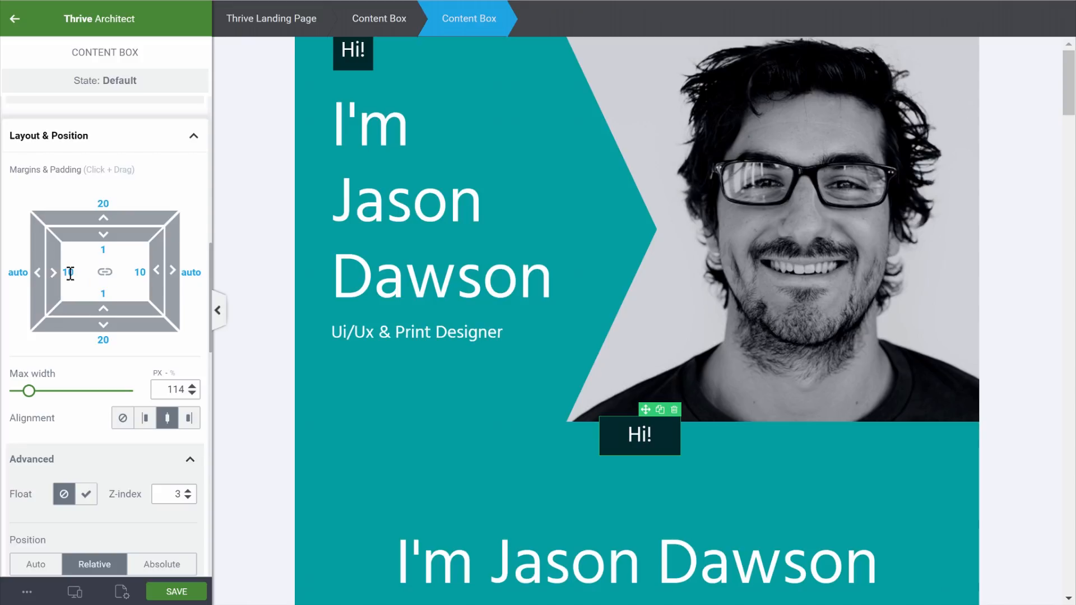
pyautogui.write('0')
# Narrow the Hi! badge box to a maximum width of 60
pyautogui.scroll(10, 99, 161)
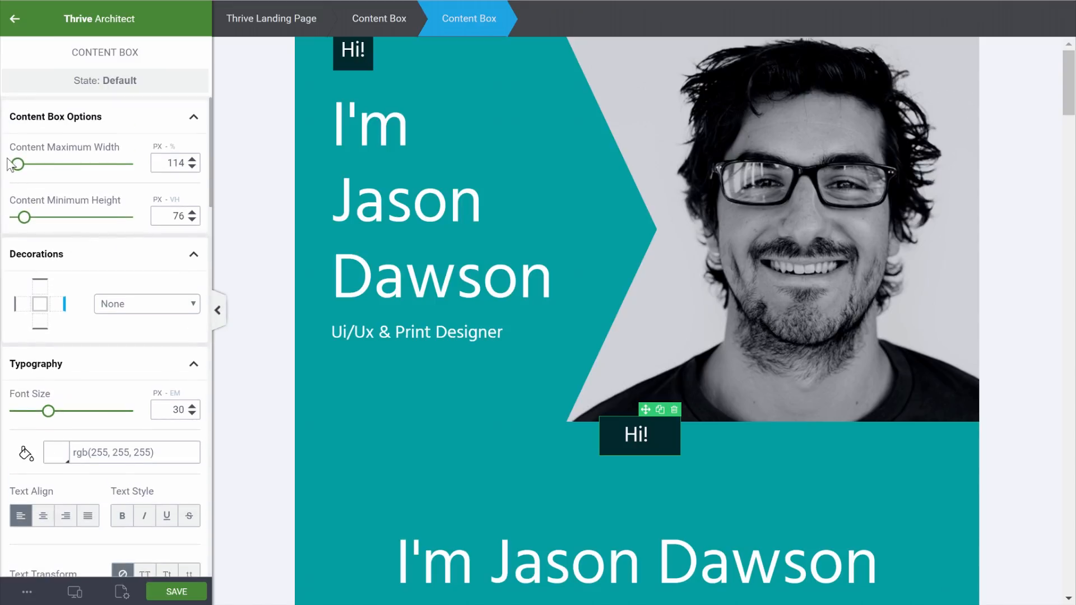
pyautogui.moveTo(18, 164); pyautogui.dragTo(15, 165)
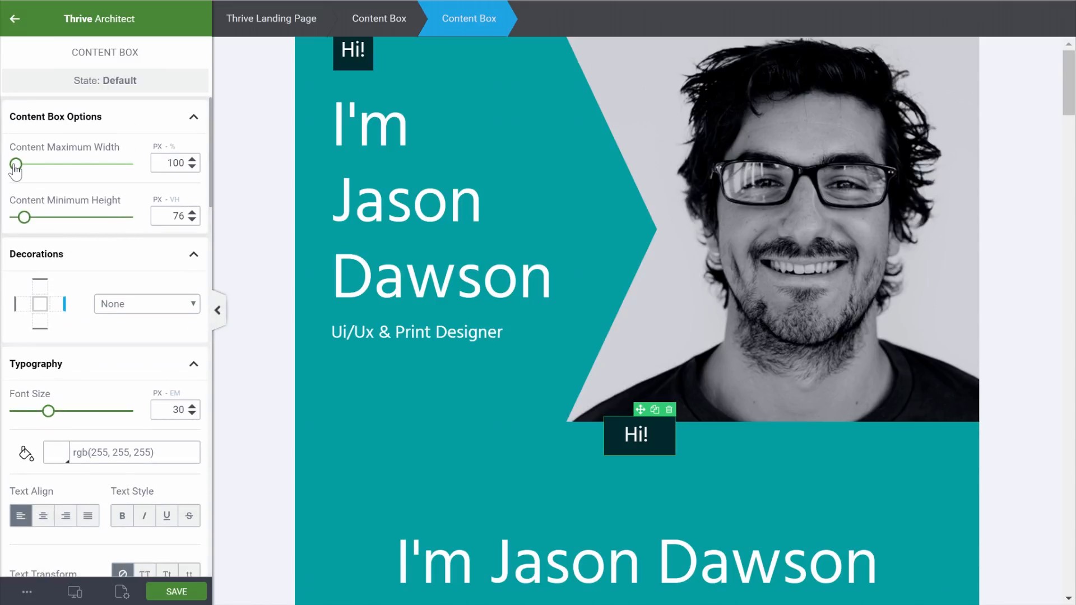
pyautogui.doubleClick(179, 162)
pyautogui.write('60')
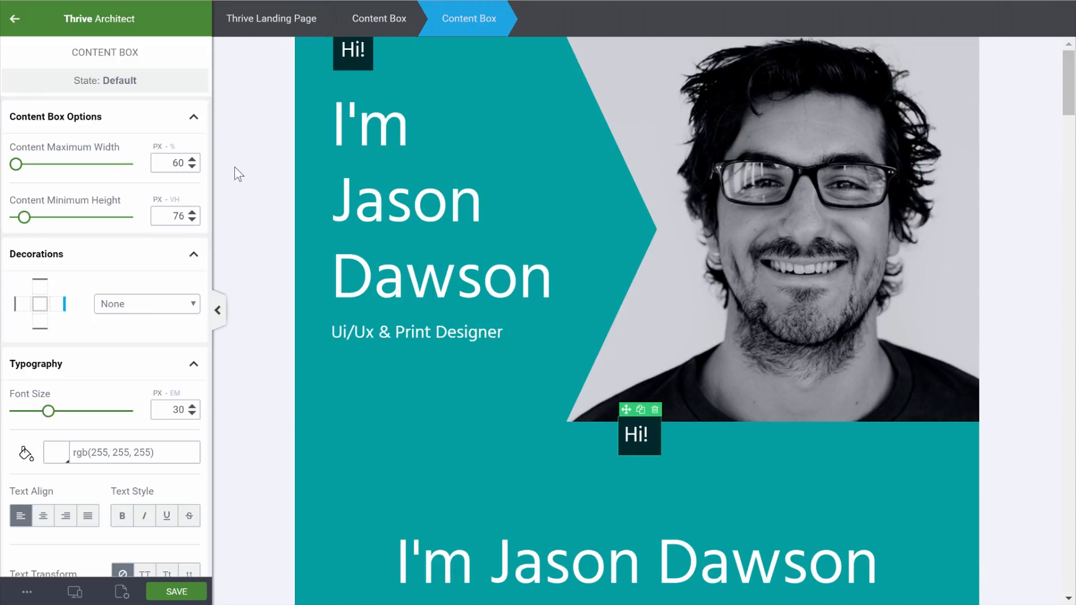
# Set the padding of the inner box holding the Hi! text to 0
pyautogui.click(640, 438)
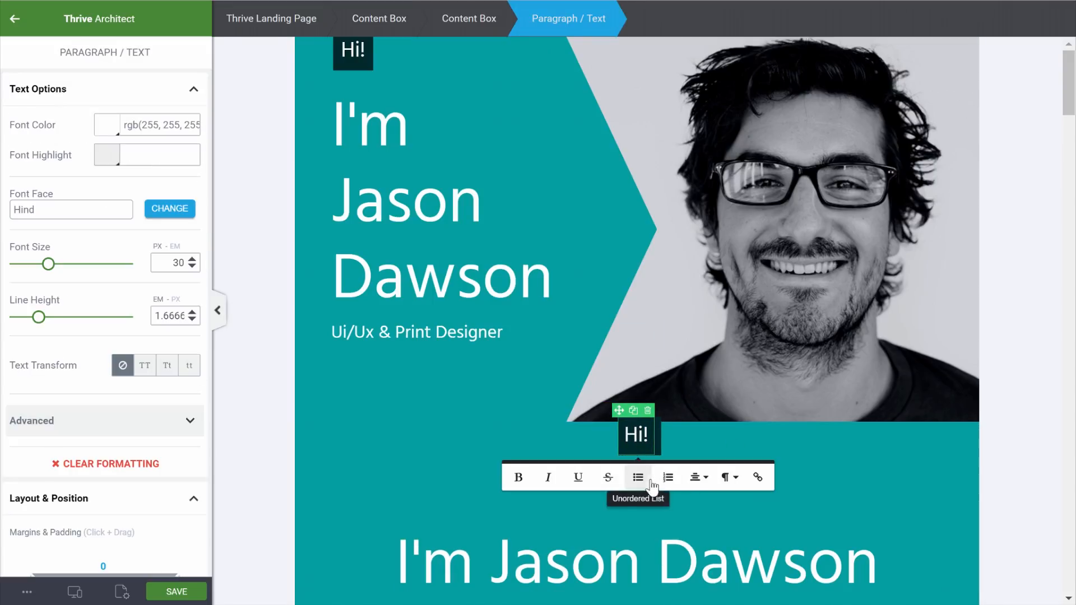
pyautogui.click(697, 477)
pyautogui.click(660, 447)
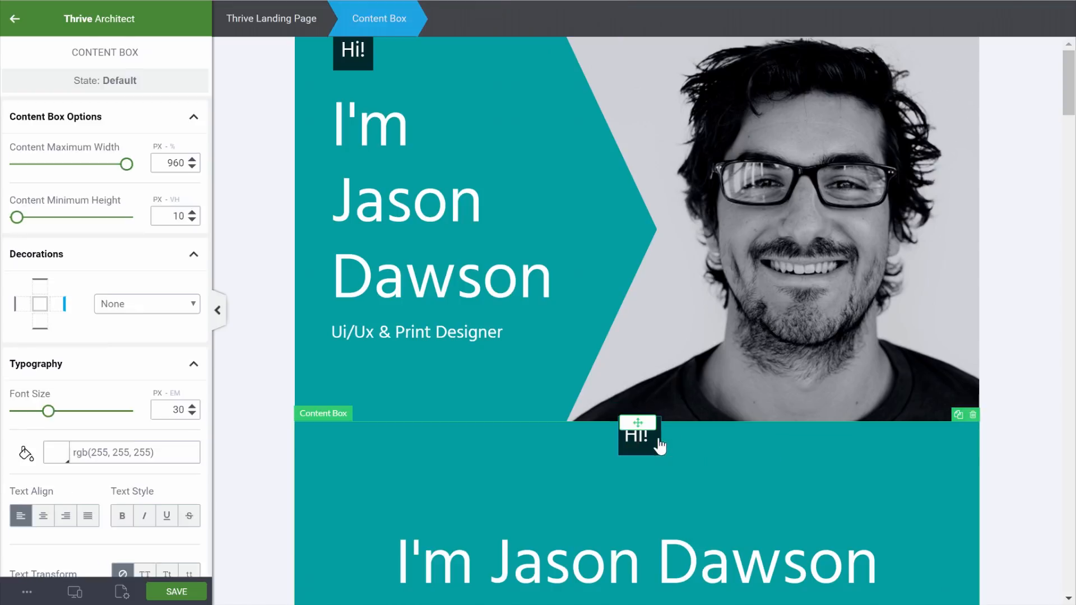
pyautogui.click(660, 447)
pyautogui.write('0')
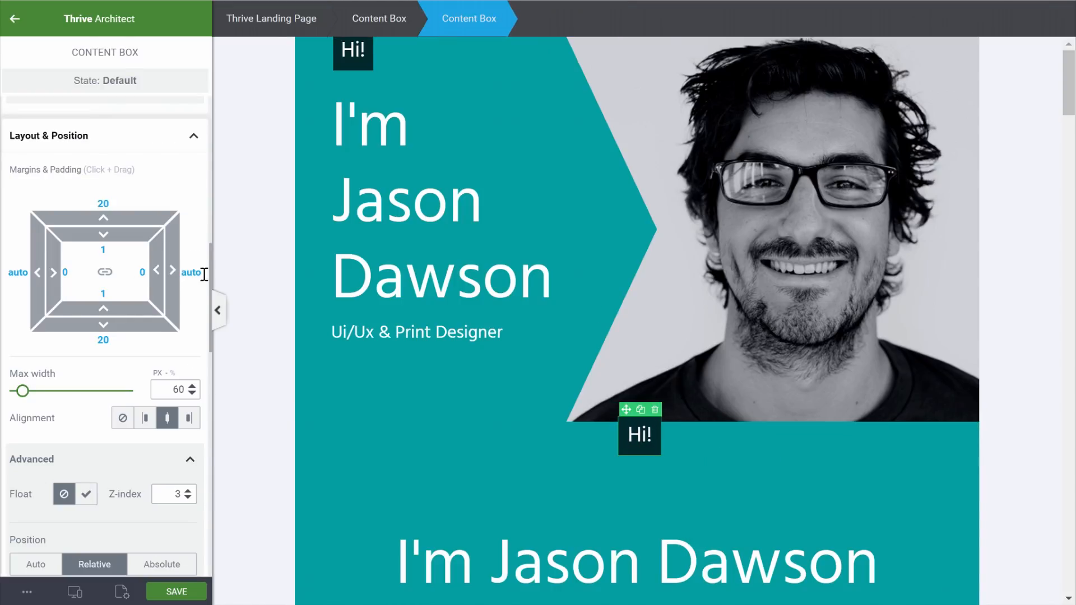
pyautogui.click(852, 429)
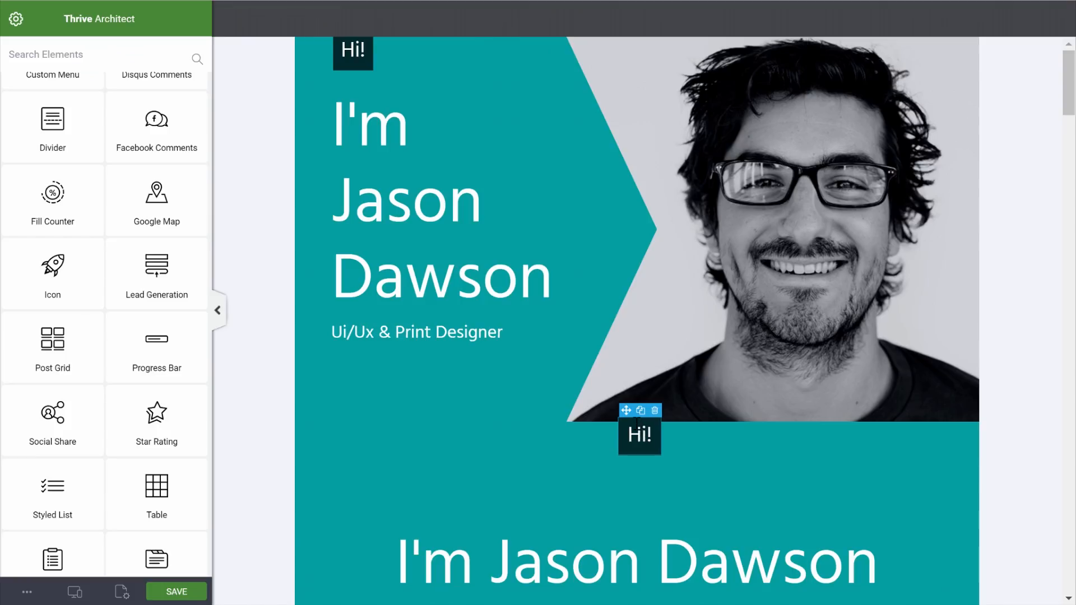
# Give the lower Hi! badge a top margin of 26 to add space above it
pyautogui.click(630, 445)
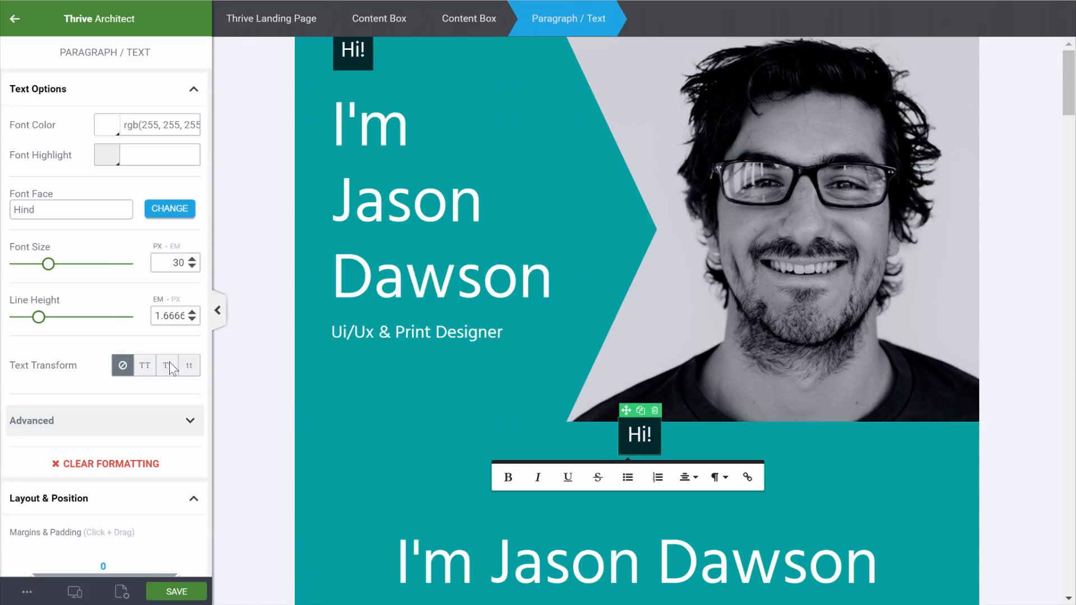
pyautogui.scroll(-2, 116, 308)
pyautogui.click(487, 18)
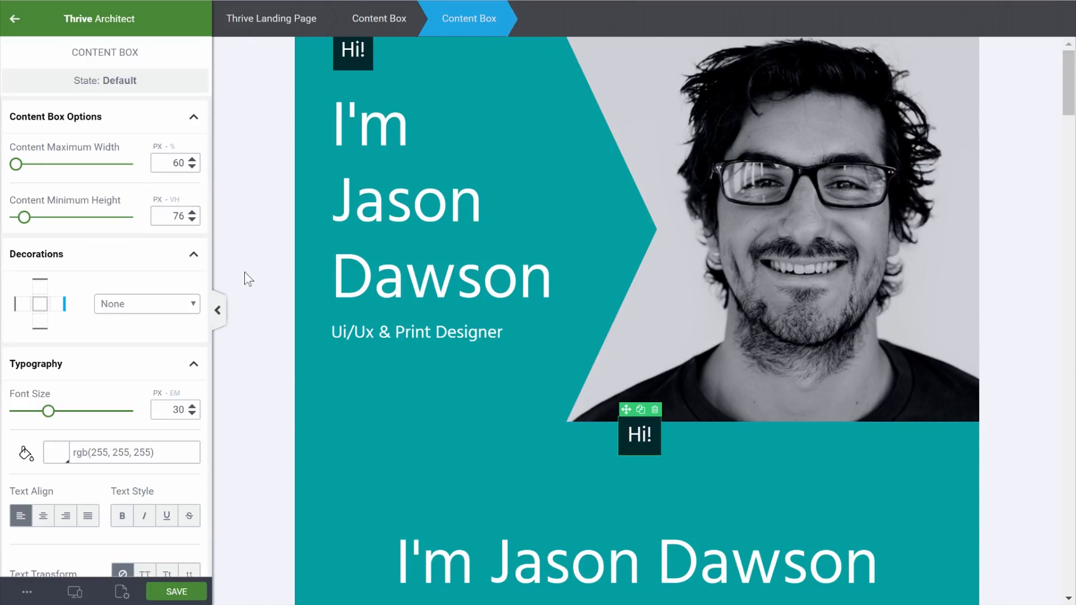
pyautogui.scroll(-3, 245, 273)
pyautogui.scroll(-6, 119, 364)
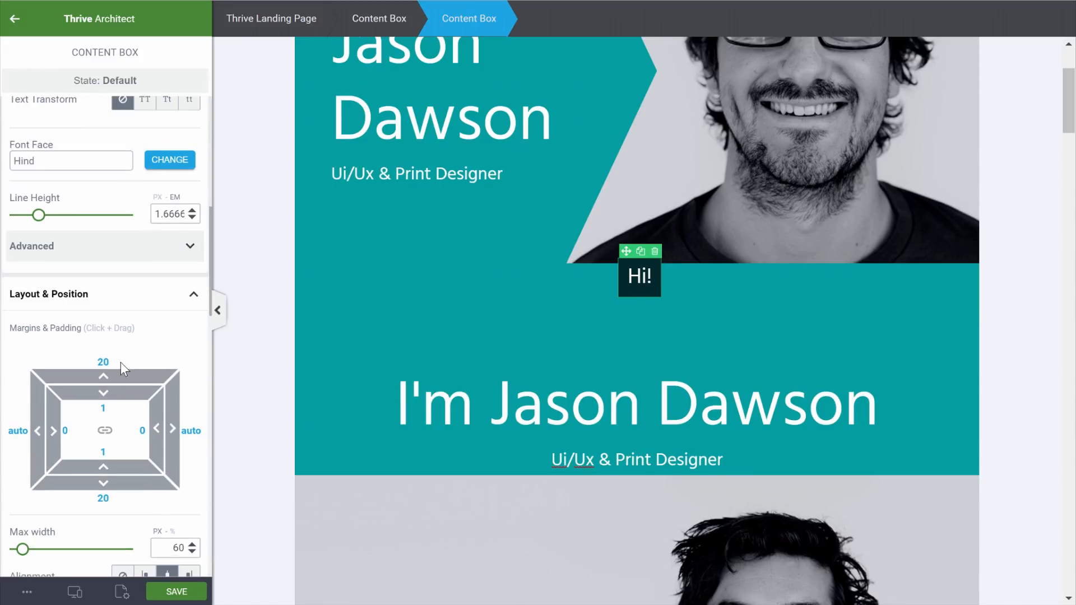
pyautogui.moveTo(104, 375); pyautogui.dragTo(105, 364)
pyautogui.click(1027, 306)
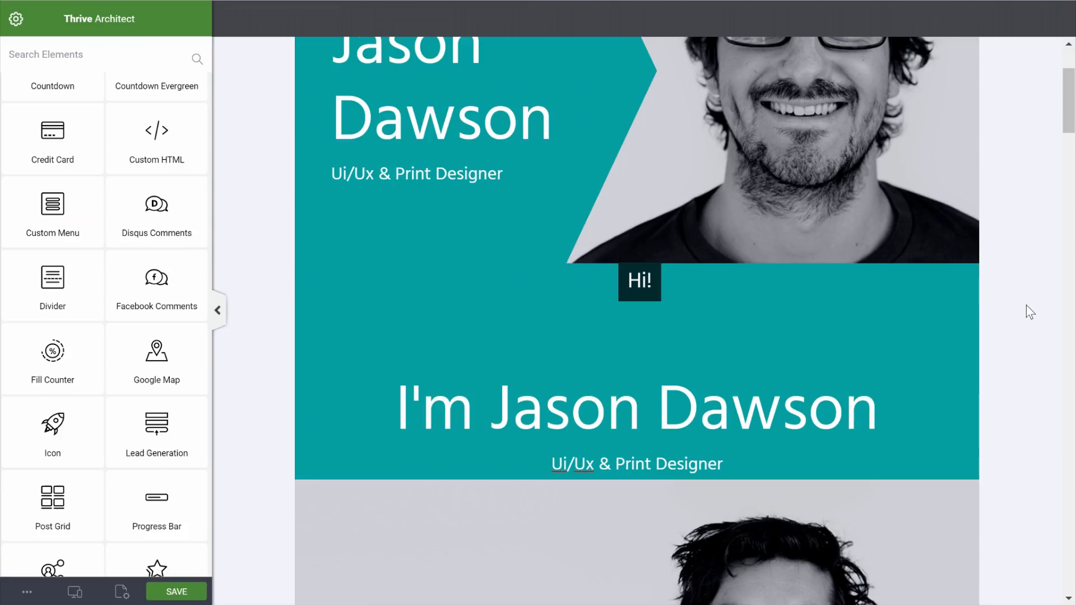
pyautogui.scroll(-6, 1027, 306)
pyautogui.scroll(8, 1027, 312)
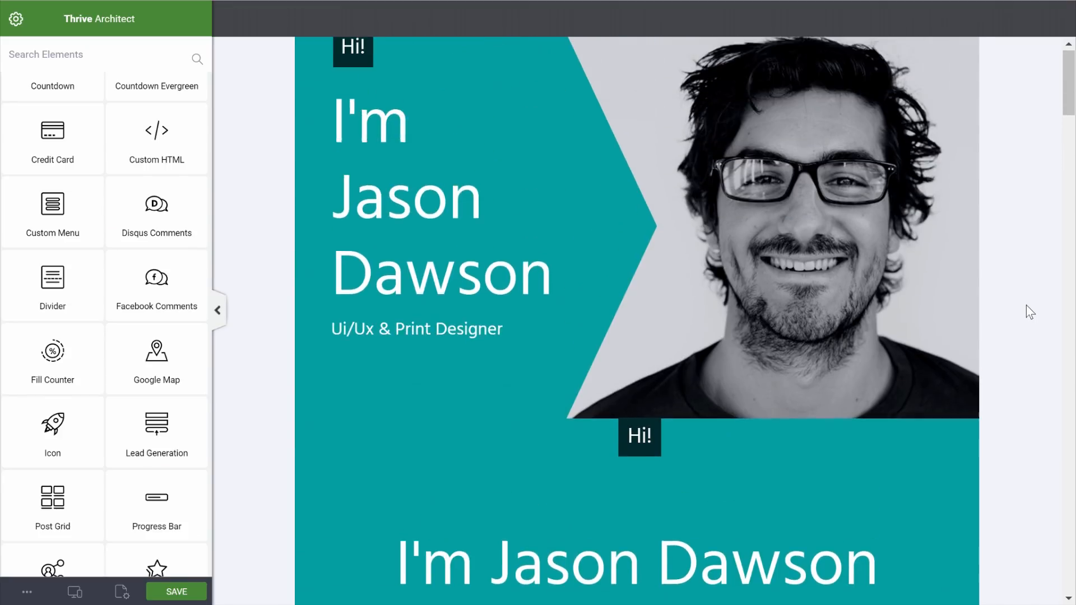
pyautogui.scroll(-2, 1028, 311)
pyautogui.scroll(2, 1031, 311)
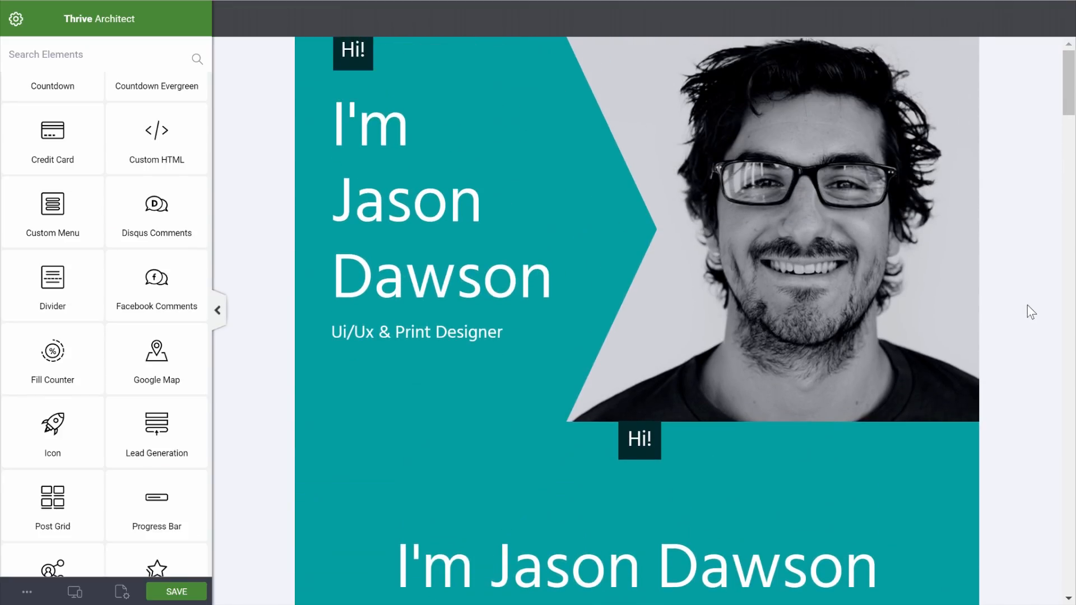
# Hide the desktop hero section with the photo on mobile
pyautogui.click(676, 59)
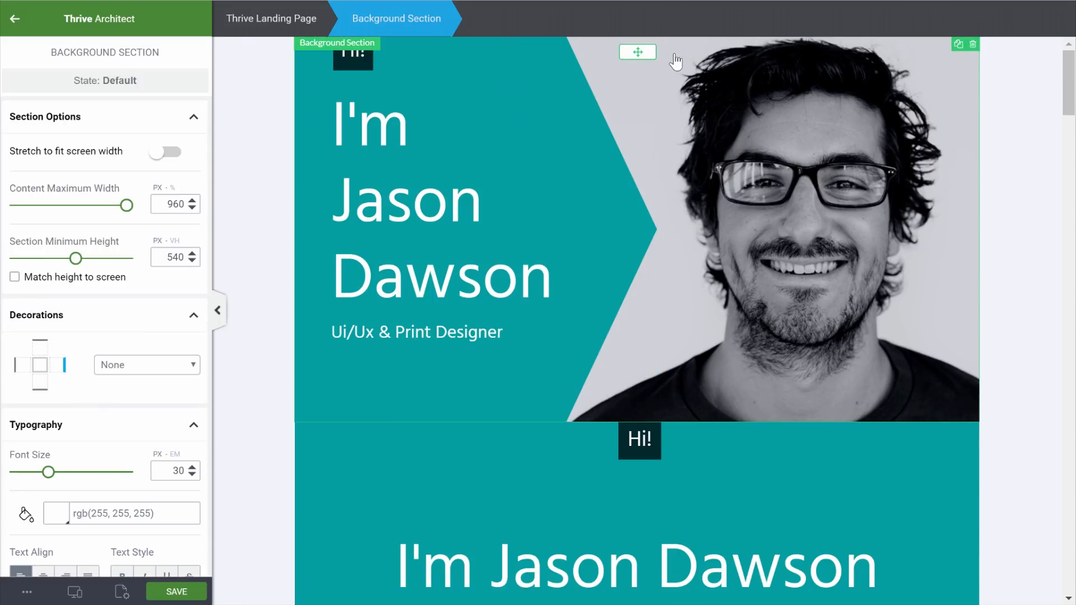
pyautogui.scroll(-6, 86, 358)
pyautogui.scroll(-7, 86, 358)
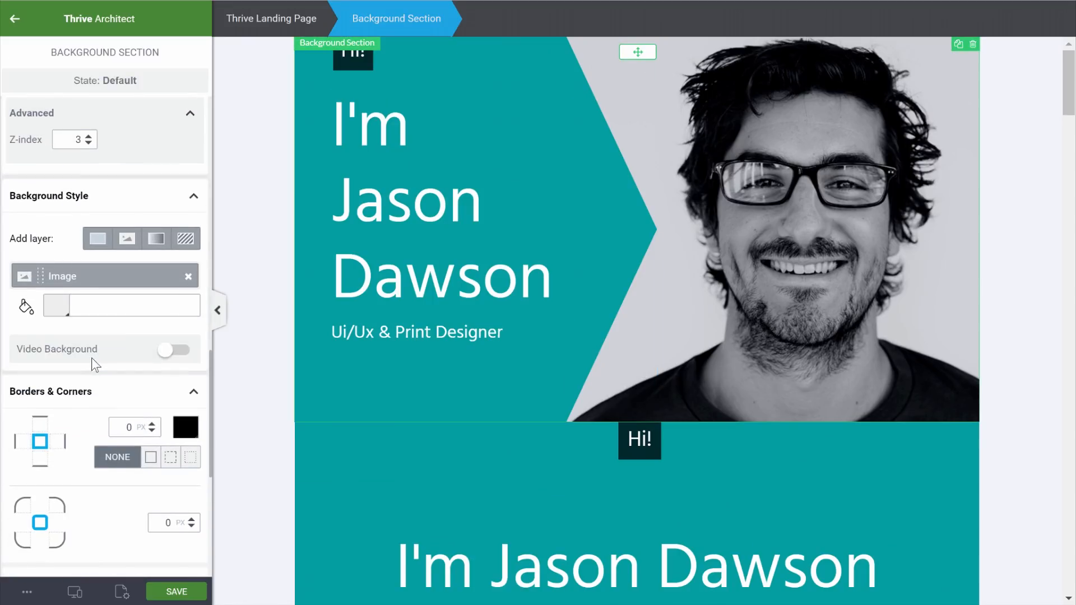
pyautogui.scroll(-6, 92, 361)
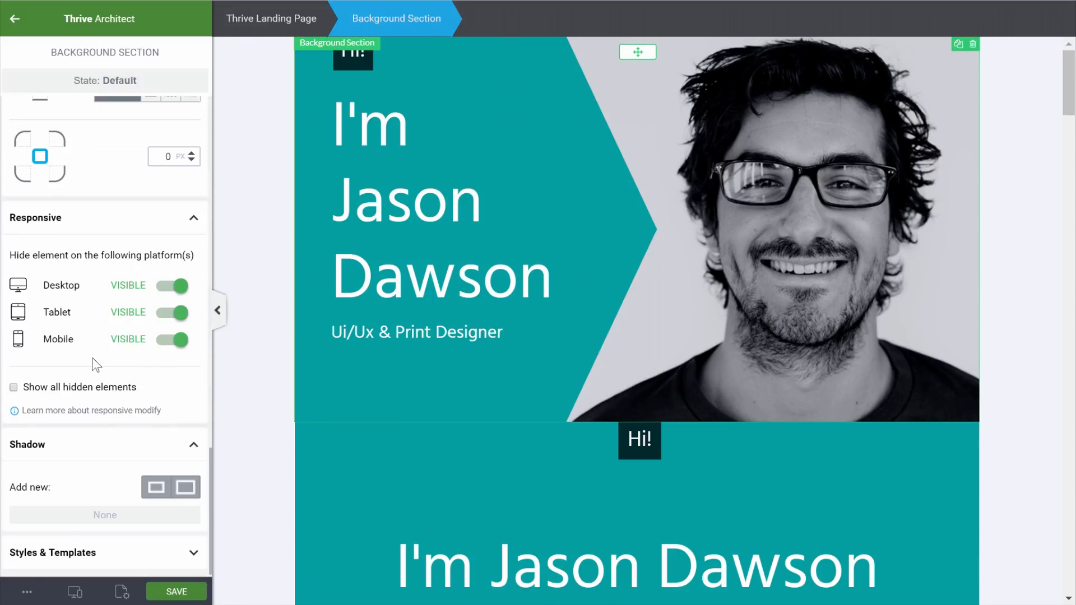
pyautogui.click(162, 344)
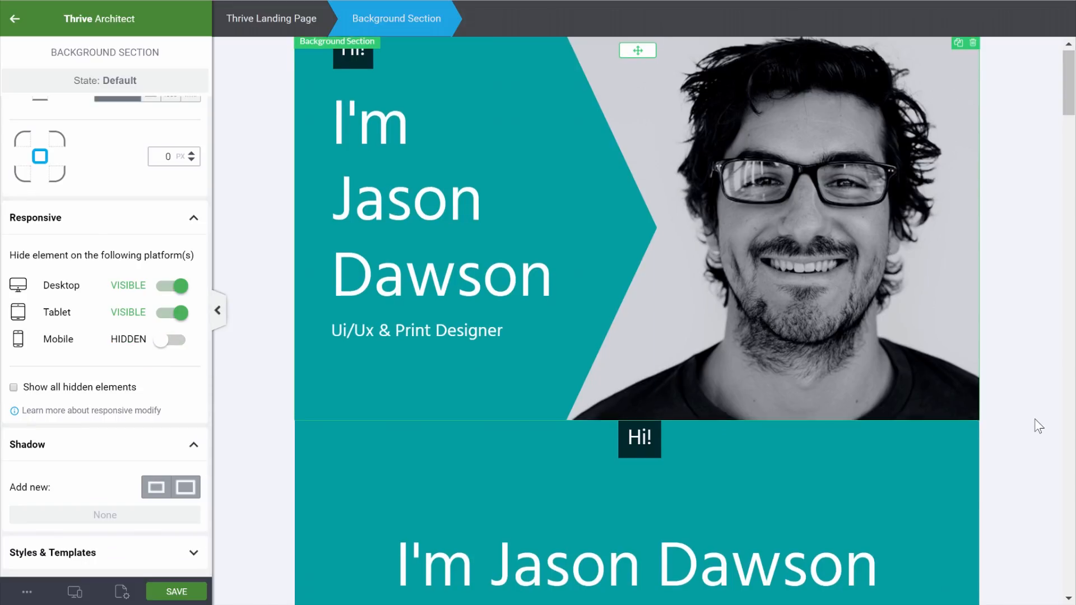
pyautogui.scroll(-3, 1035, 419)
# Hide the stacked name box on desktop and tablet
pyautogui.click(919, 373)
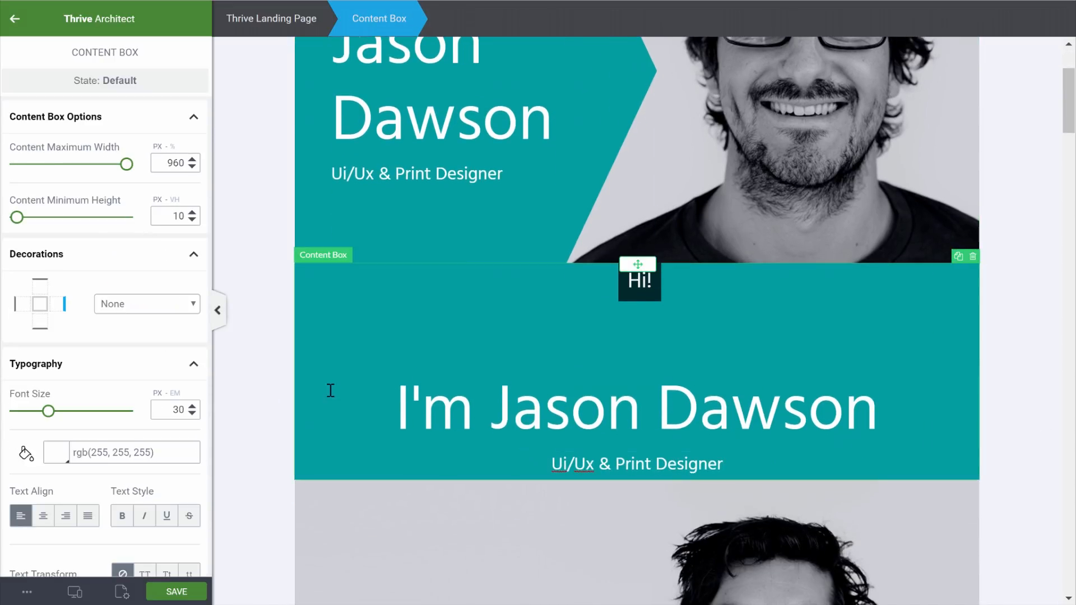
pyautogui.scroll(-12, 139, 378)
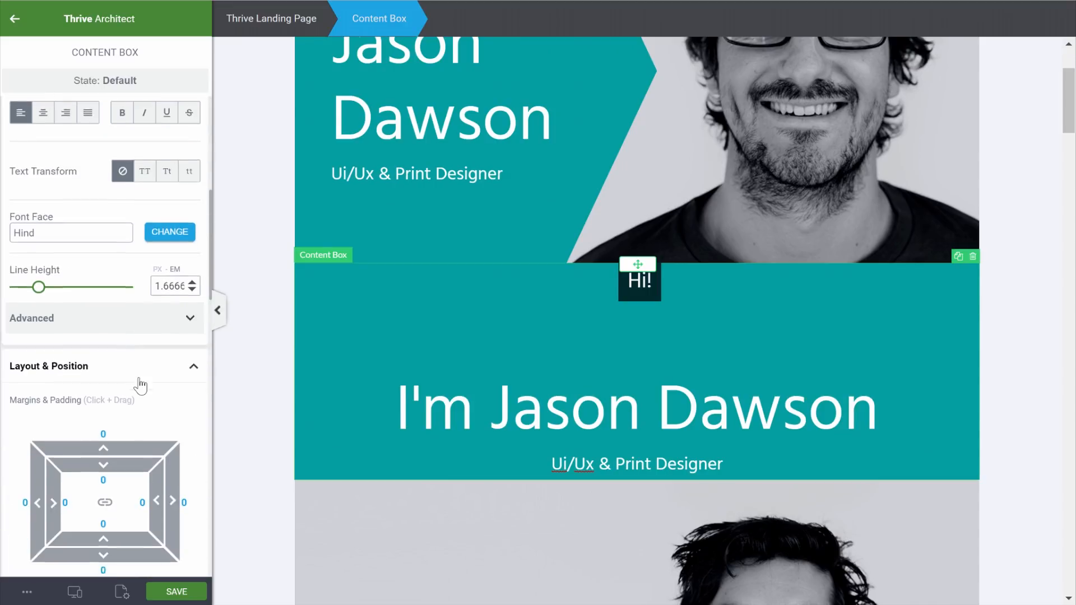
pyautogui.scroll(-15, 140, 376)
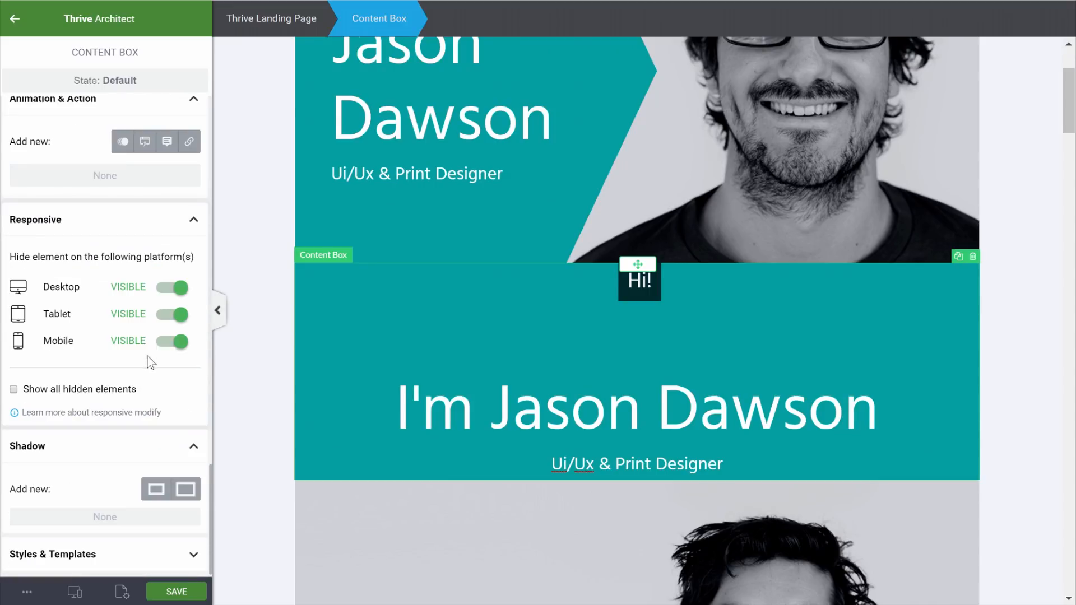
pyautogui.click(170, 288)
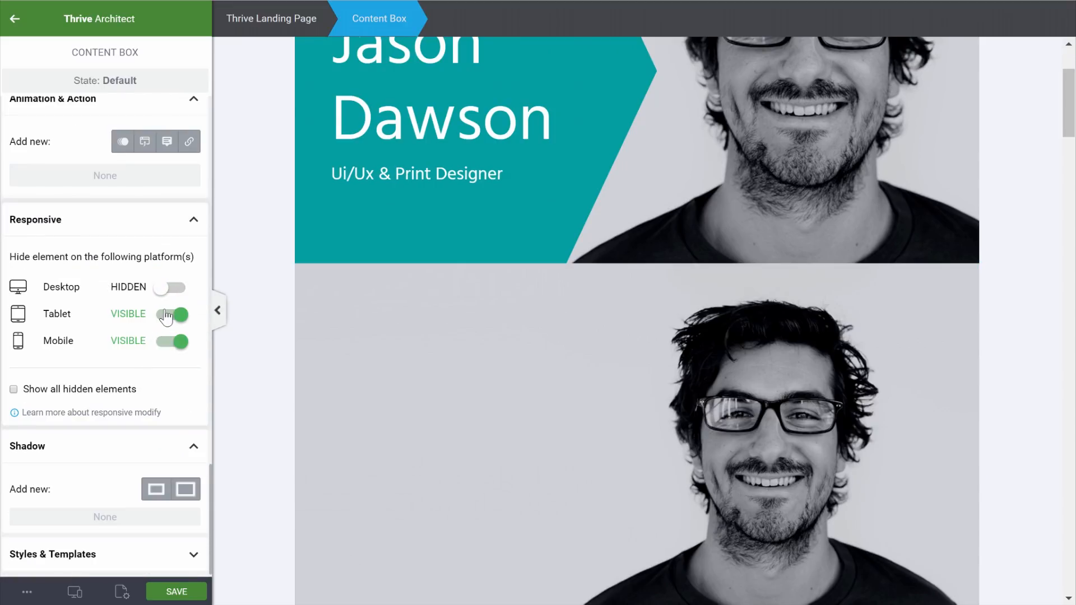
pyautogui.click(166, 315)
# Hide the second portrait image on desktop and tablet
pyautogui.click(642, 314)
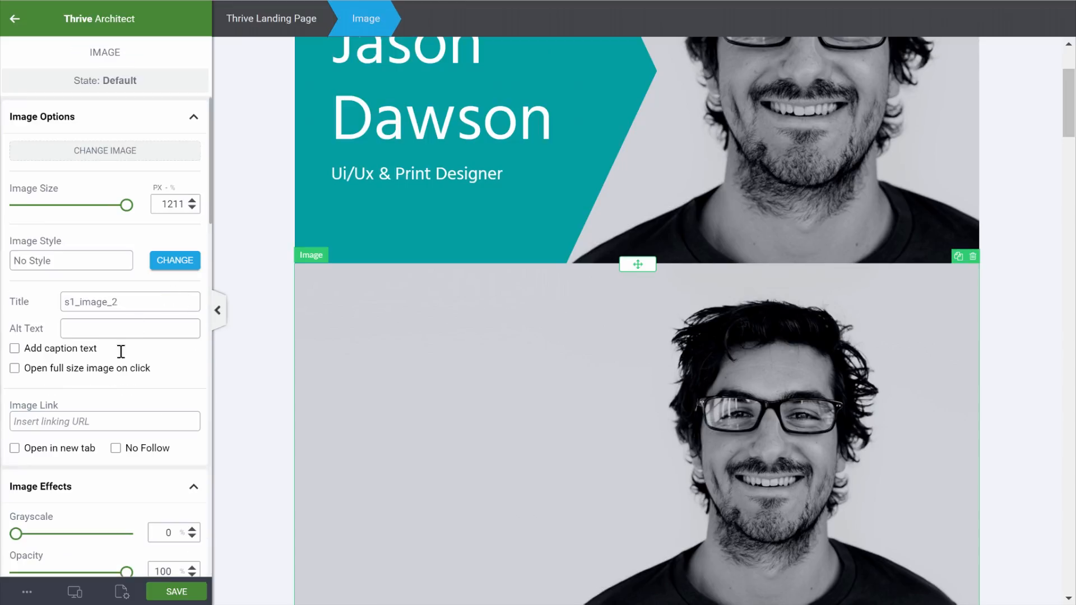
pyautogui.scroll(-12, 120, 351)
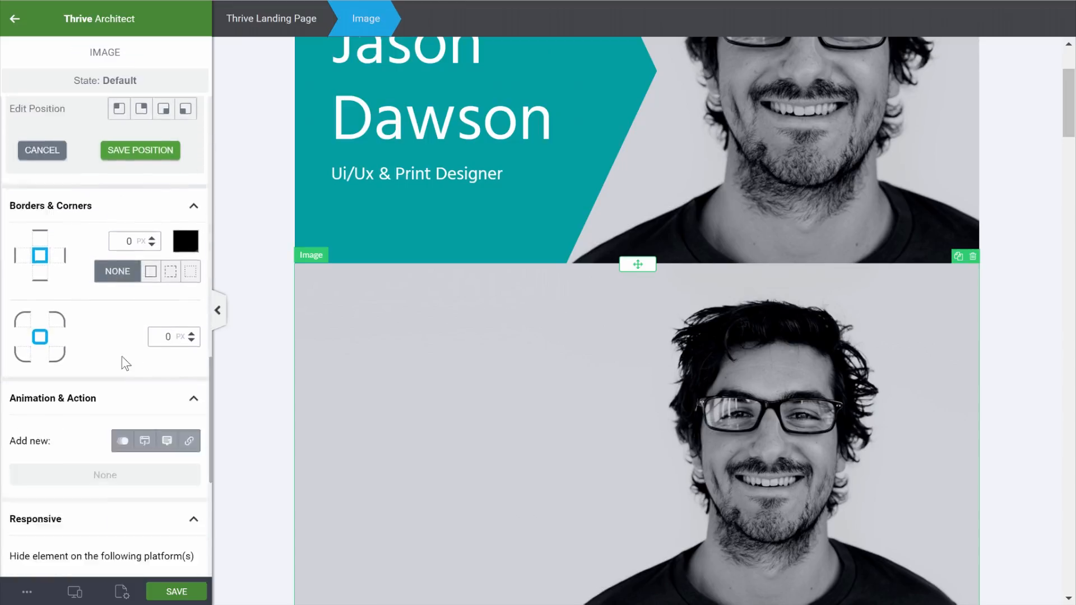
pyautogui.scroll(-4, 126, 364)
pyautogui.click(170, 349)
pyautogui.click(168, 376)
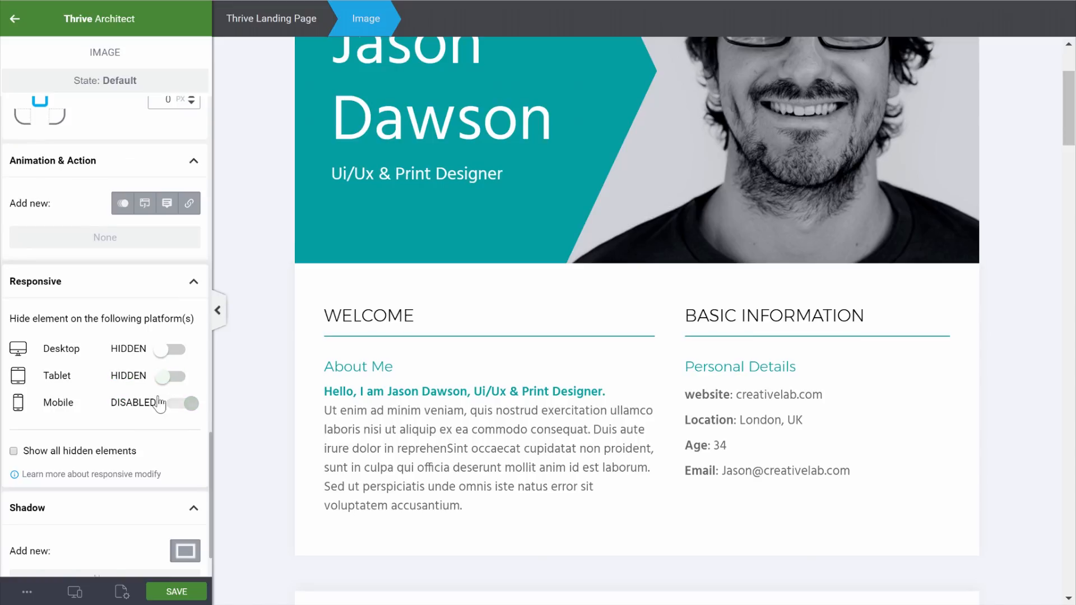
pyautogui.scroll(-2, 814, 415)
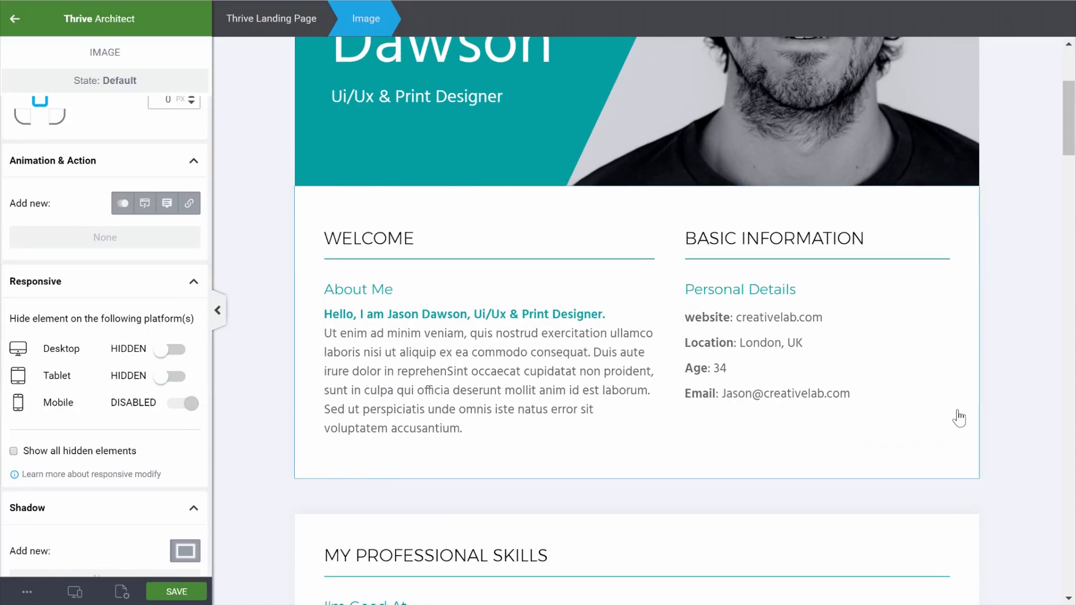
pyautogui.scroll(5, 925, 417)
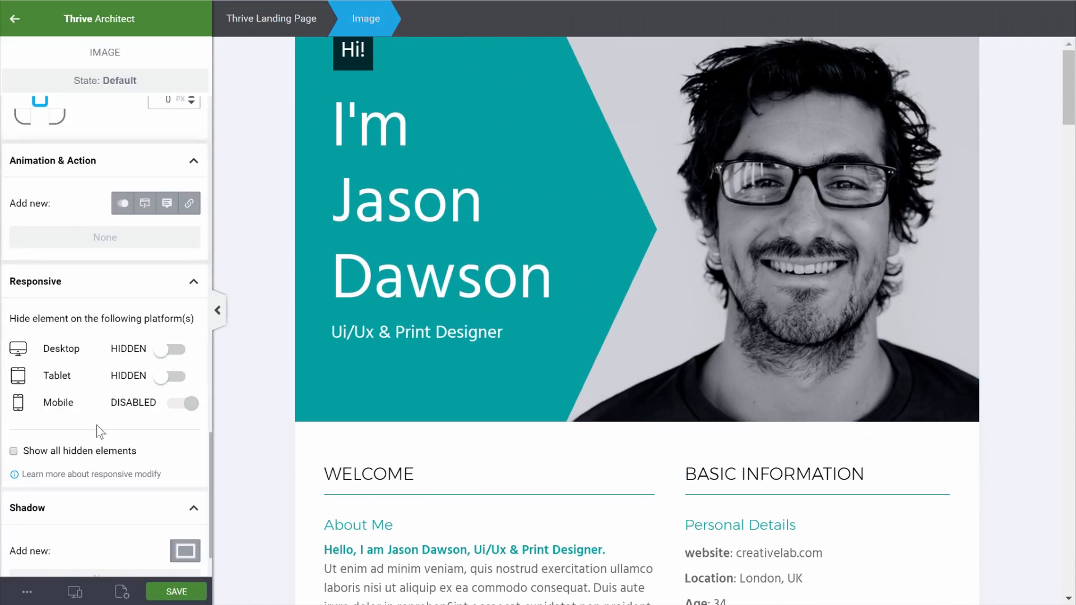
# In mobile view, set the 'I'm Jason Dawson' heading to size 30, px line height, less top margin
pyautogui.moveTo(73, 585)
pyautogui.click(75, 561)
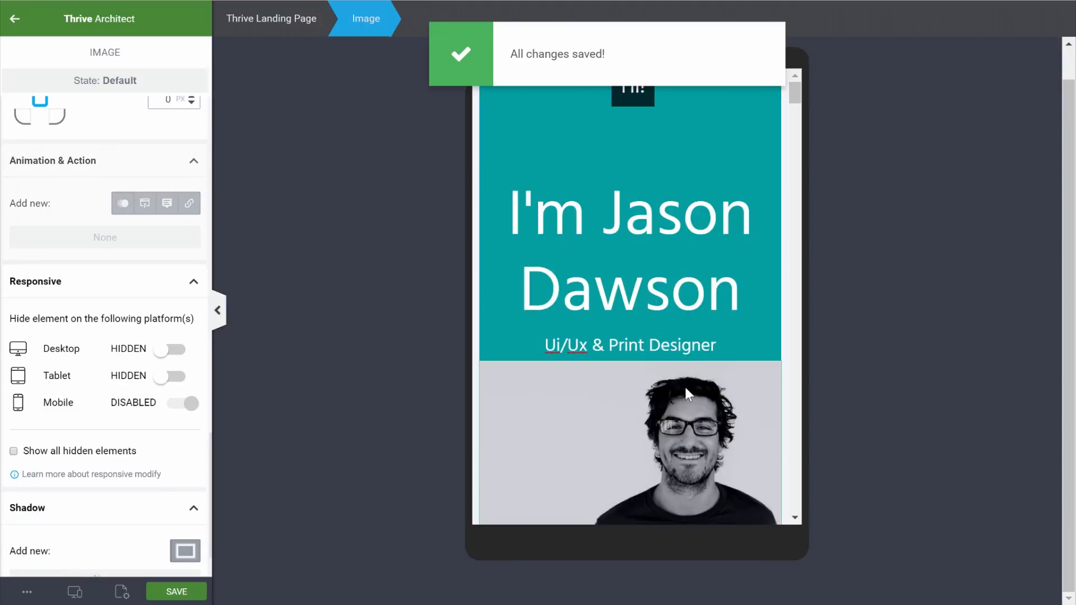
pyautogui.scroll(-3, 703, 308)
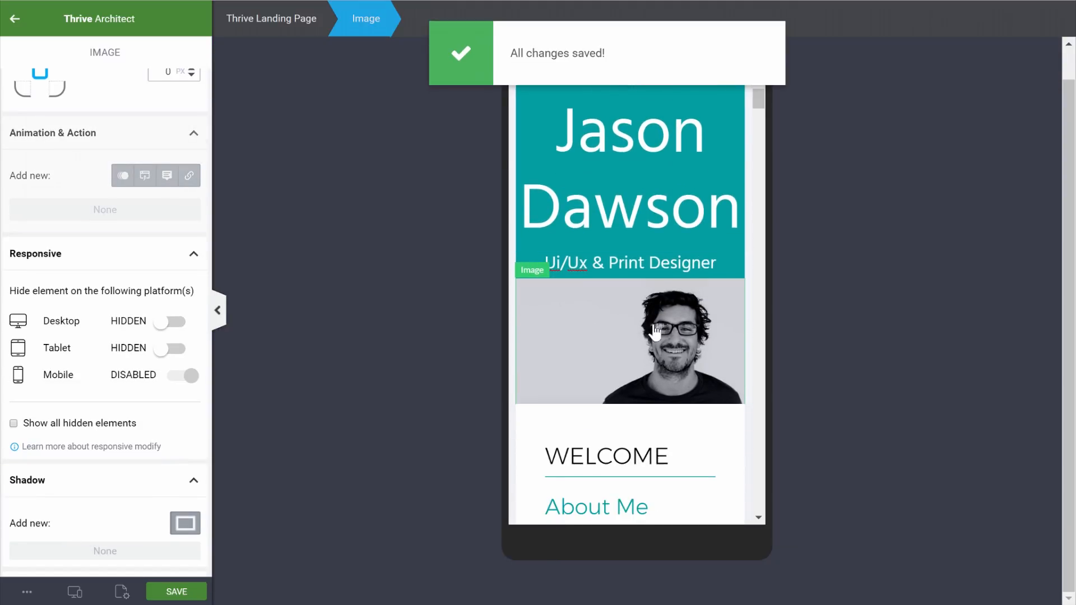
pyautogui.scroll(3, 633, 280)
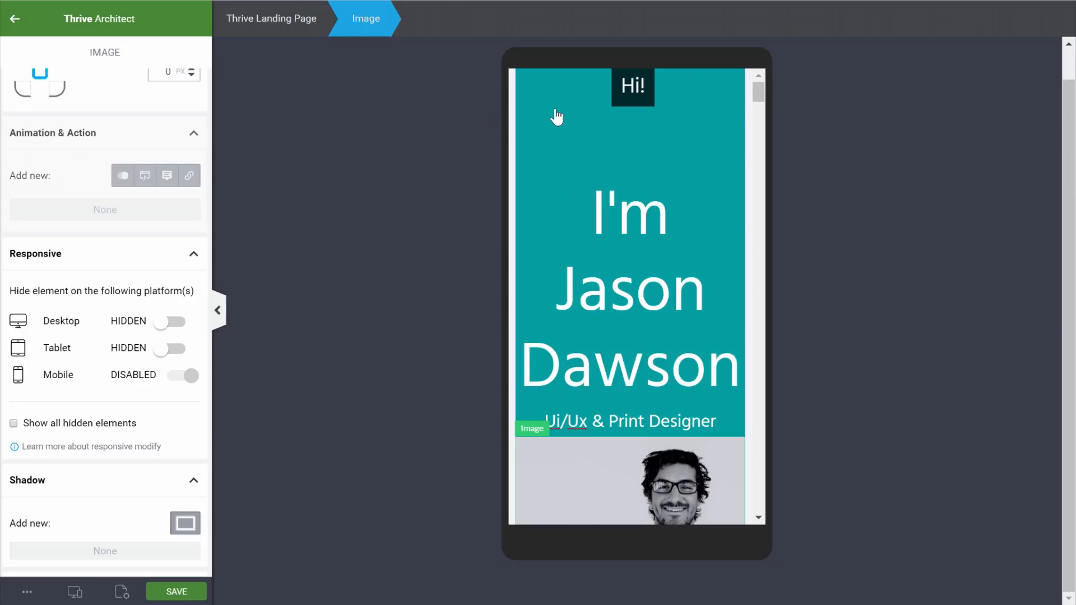
pyautogui.click(566, 112)
pyautogui.click(617, 234)
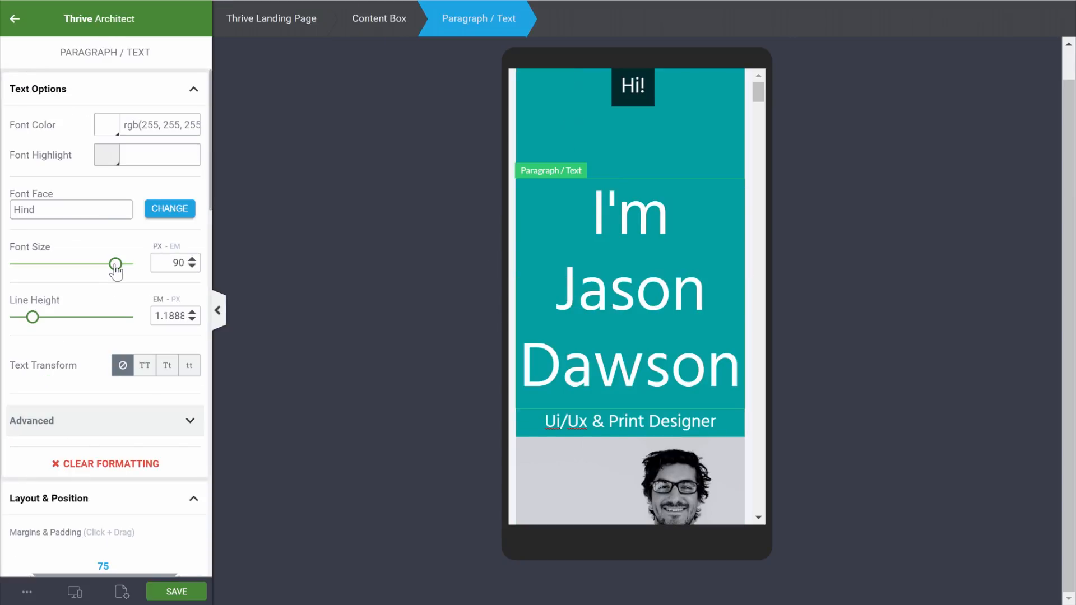
pyautogui.moveTo(111, 267); pyautogui.dragTo(50, 271)
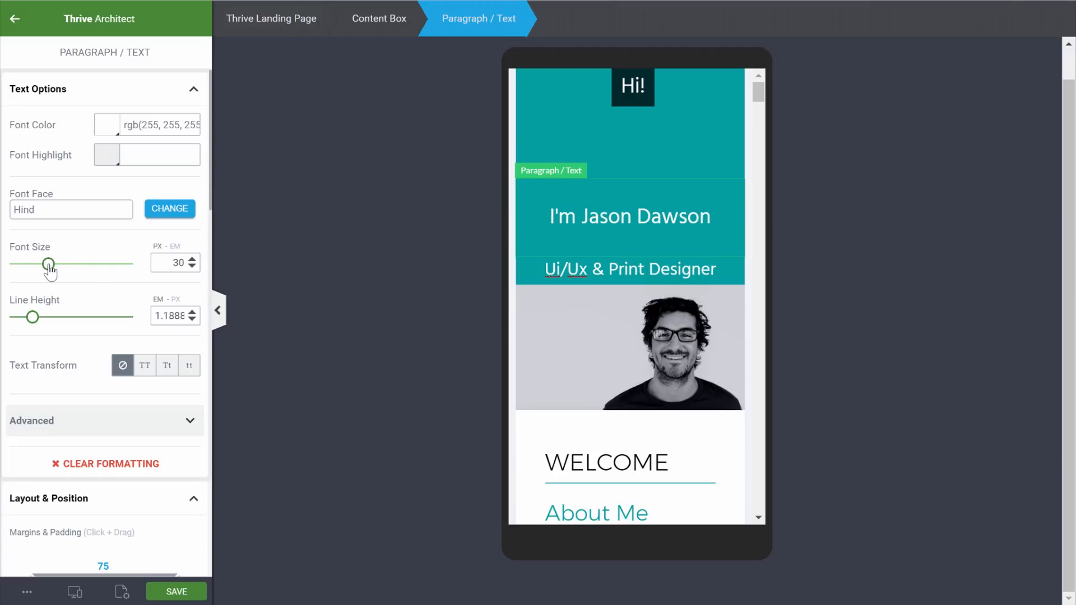
pyautogui.click(174, 300)
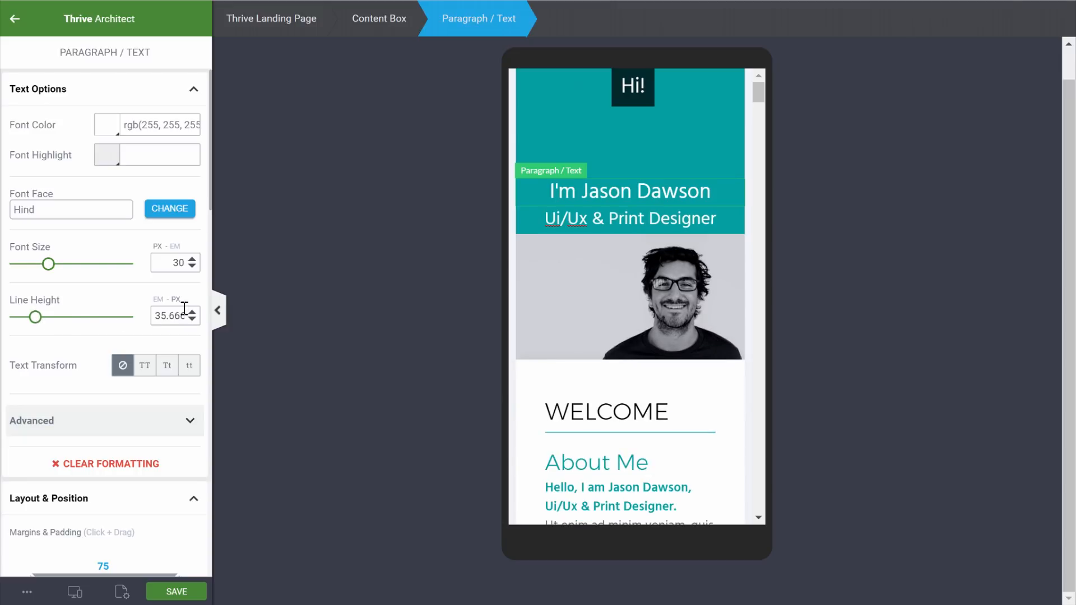
pyautogui.scroll(-4, 156, 281)
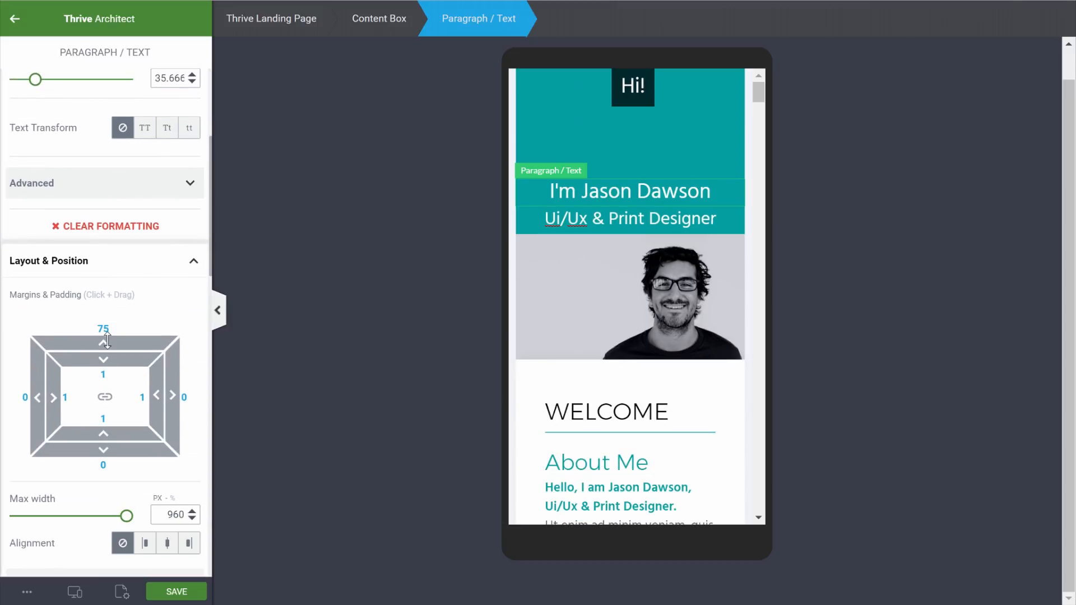
pyautogui.moveTo(104, 347); pyautogui.dragTo(96, 501)
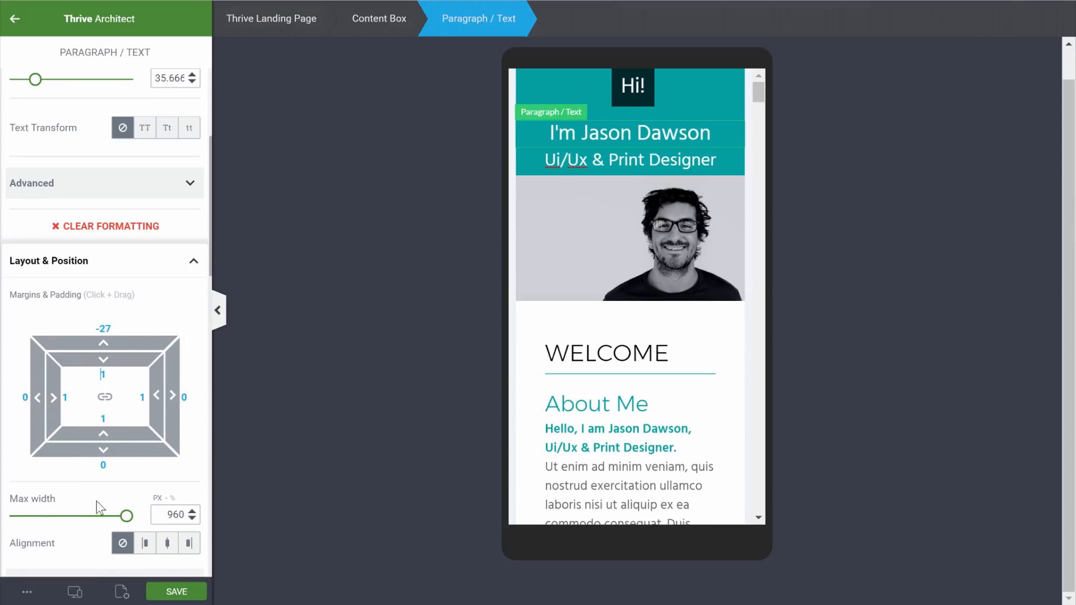
# Shrink the 'Ui/Ux & Print Designer' subtitle to 19 and add a 26 bottom margin
pyautogui.click(600, 163)
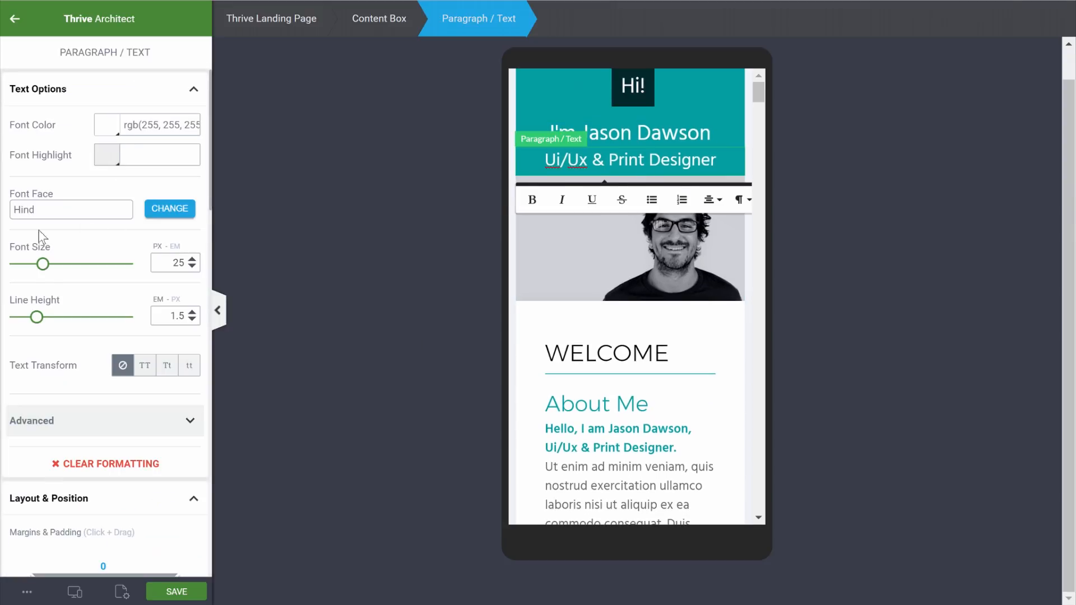
pyautogui.moveTo(45, 270); pyautogui.dragTo(42, 271)
pyautogui.moveTo(37, 270); pyautogui.dragTo(36, 270)
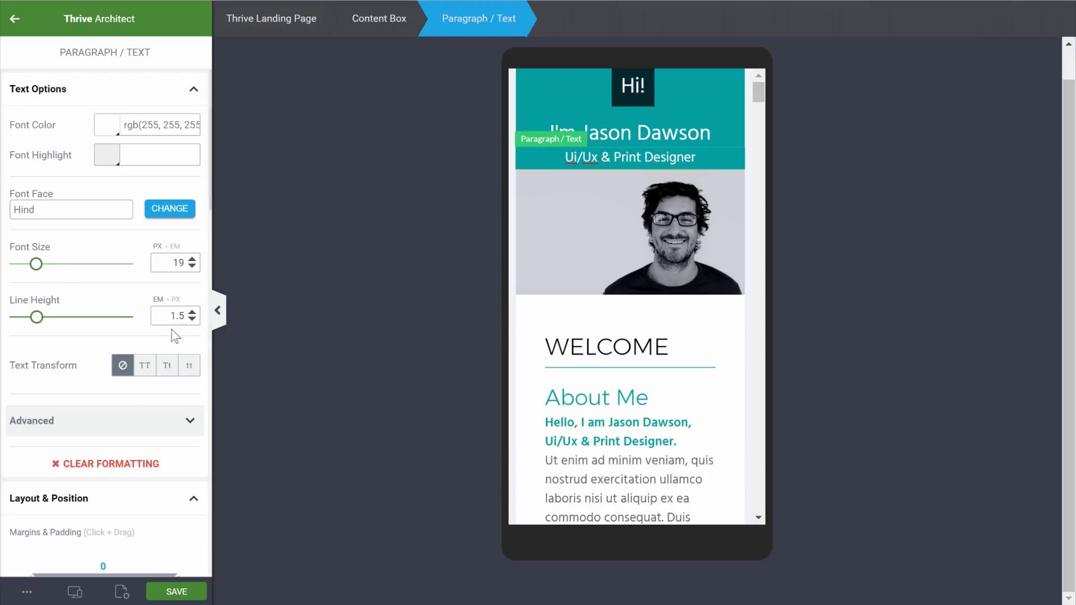
pyautogui.scroll(-4, 123, 398)
pyautogui.moveTo(103, 450); pyautogui.dragTo(101, 492)
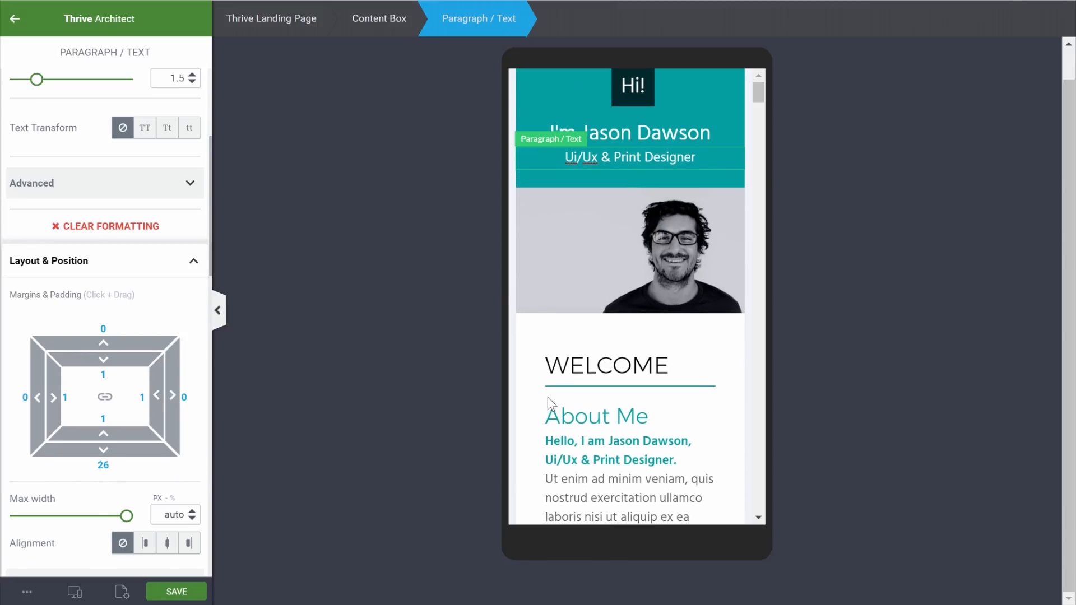
pyautogui.click(850, 242)
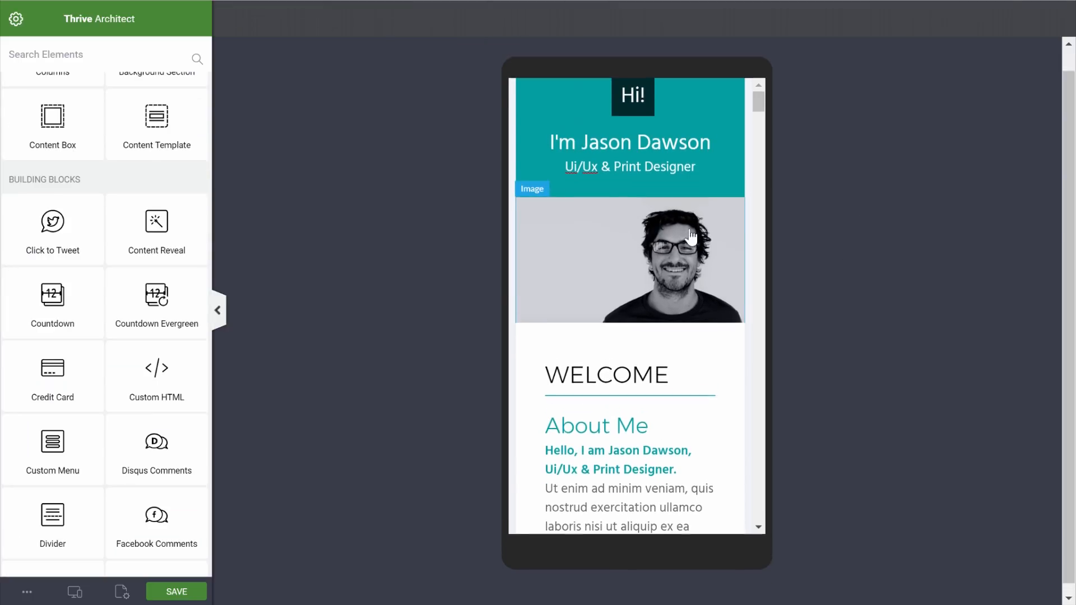
# Check the page in the desktop preview, then return to the mobile preview
pyautogui.scroll(-1, 716, 216)
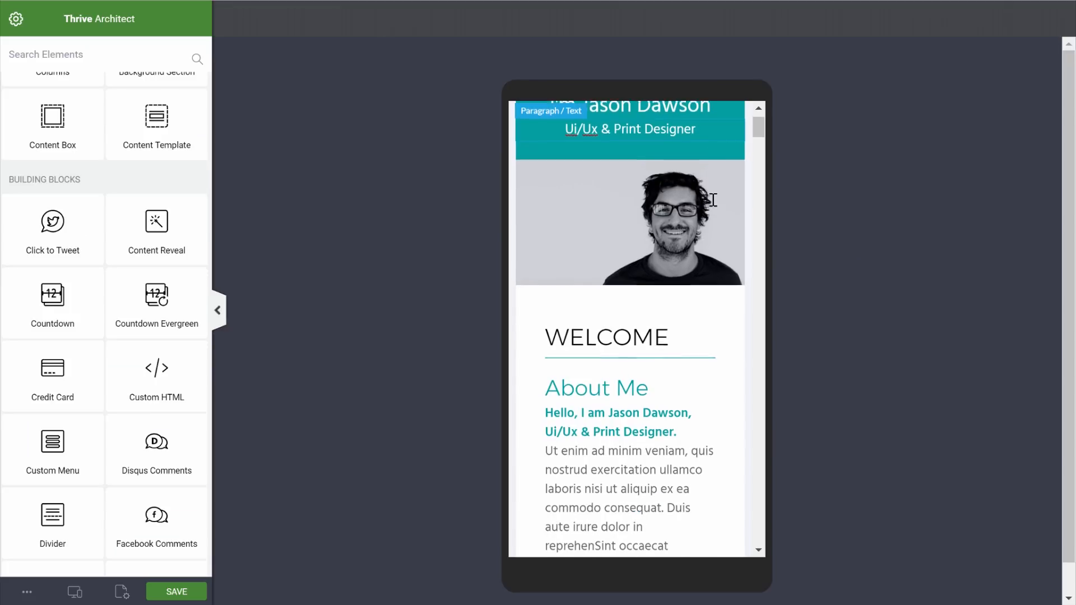
pyautogui.scroll(2, 695, 203)
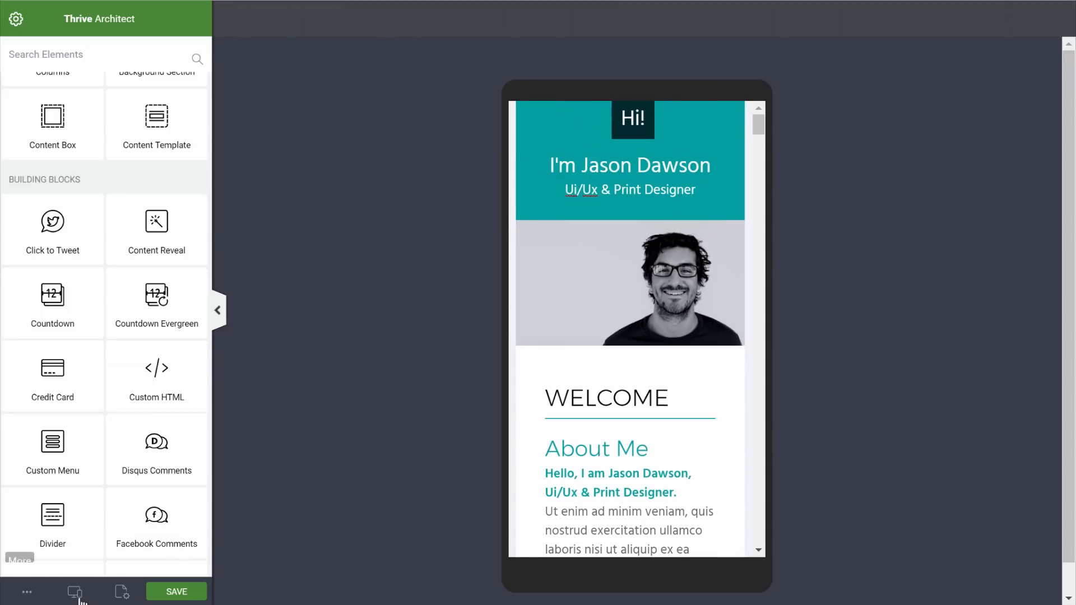
pyautogui.moveTo(77, 588)
pyautogui.click(75, 510)
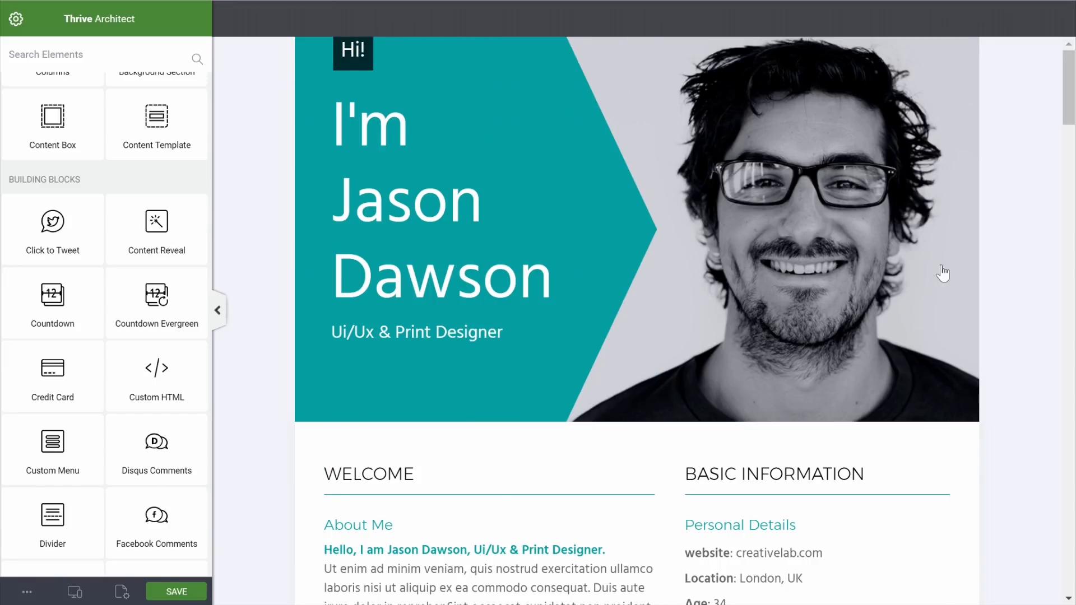
pyautogui.moveTo(75, 590)
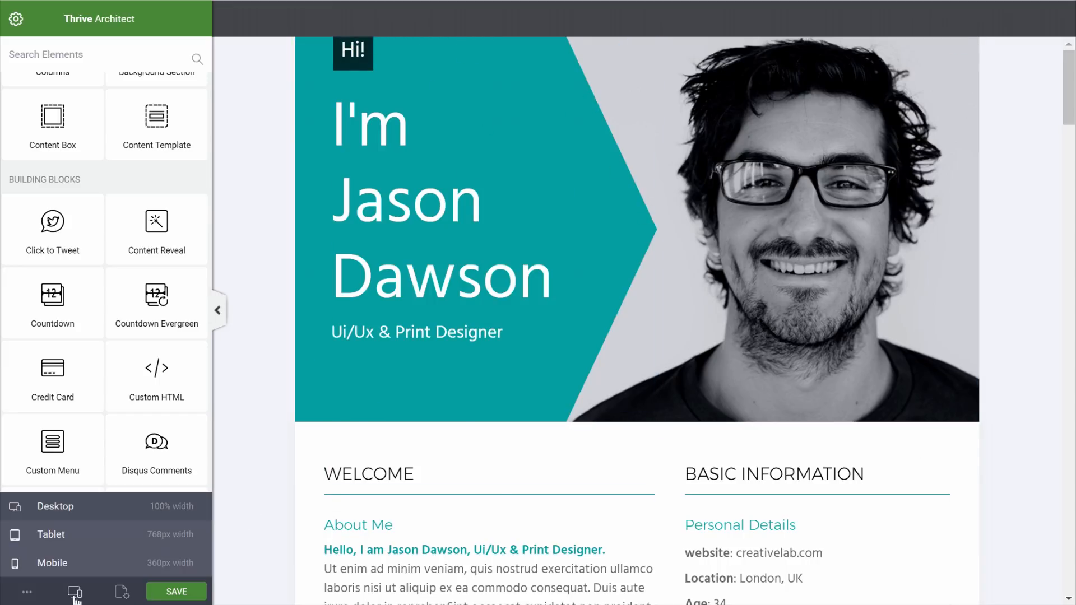
pyautogui.click(58, 563)
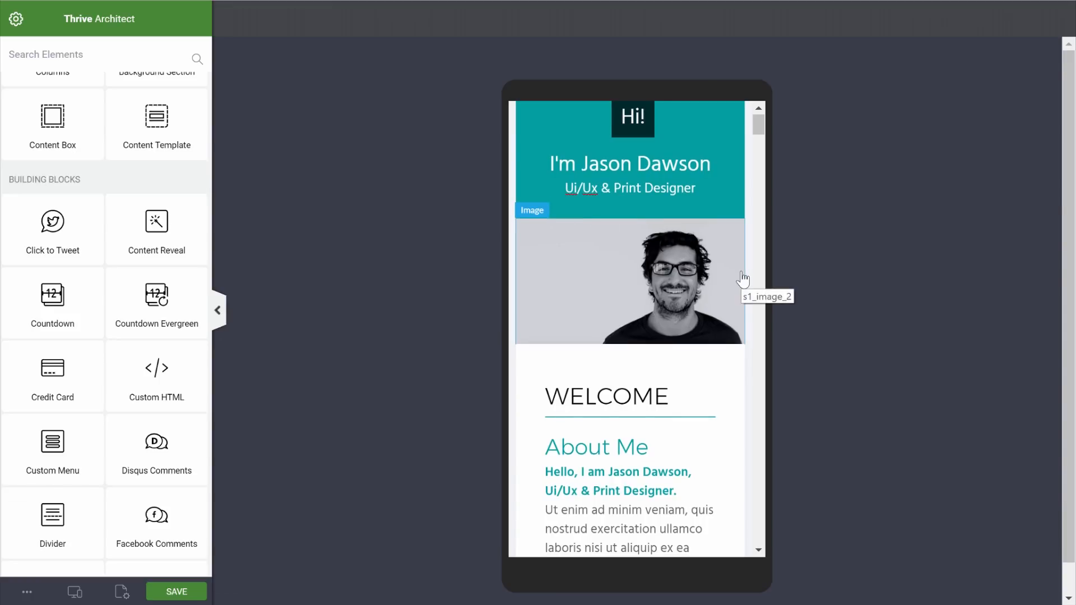